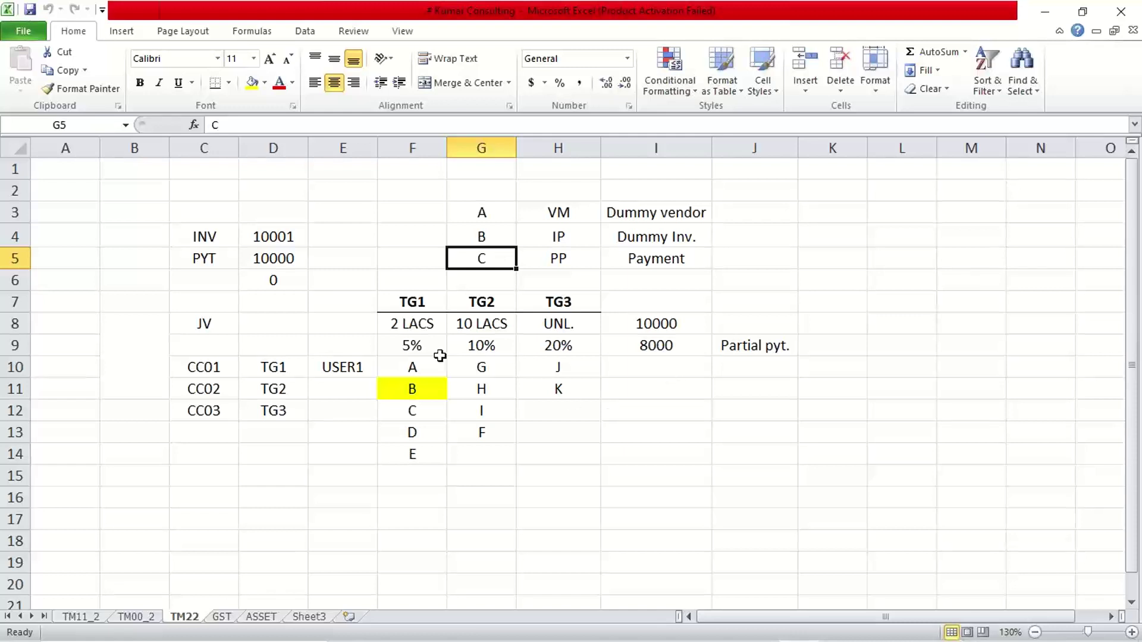
Review the amount limits, percentages and assigned users of tolerance groups TG1, TG2 and TG3 in the TM22 sheet
{"action": "left_click_drag", "start_coordinate": [406, 301], "coordinate": [415, 433]}
{"action": "left_click_drag", "start_coordinate": [484, 302], "coordinate": [485, 431]}
{"action": "left_click_drag", "start_coordinate": [408, 326], "coordinate": [565, 346]}
{"action": "key", "text": "alt+Tab"}
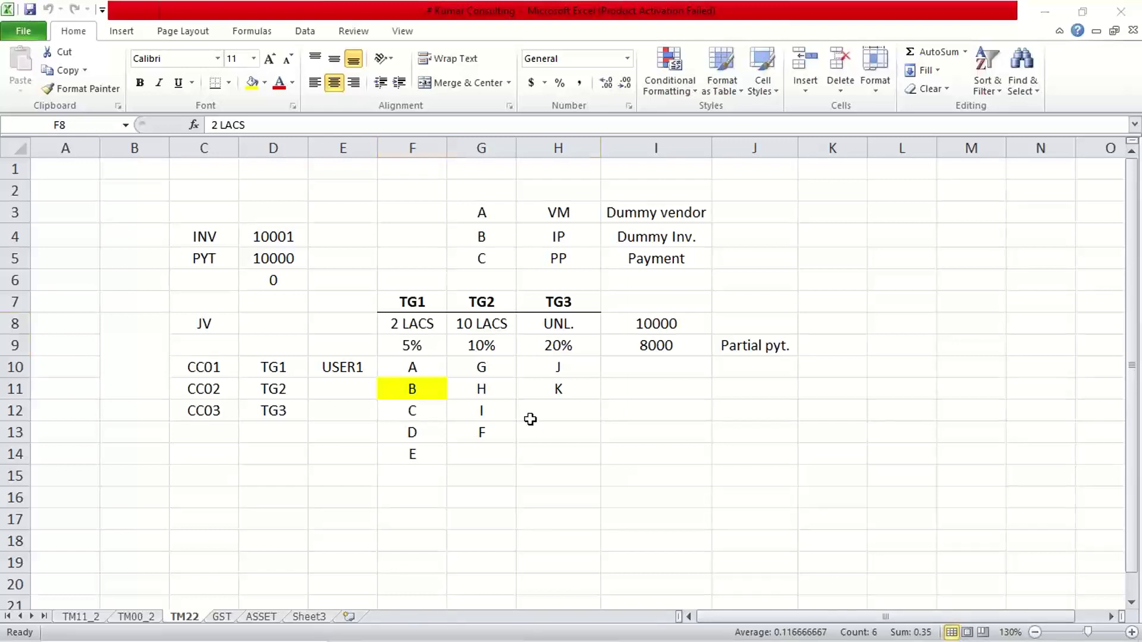
{"action": "key", "text": "shift+Right"}
{"action": "key", "text": "shift+Right"}
{"action": "key", "text": "shift+Down"}
{"action": "left_click", "coordinate": [367, 387]}
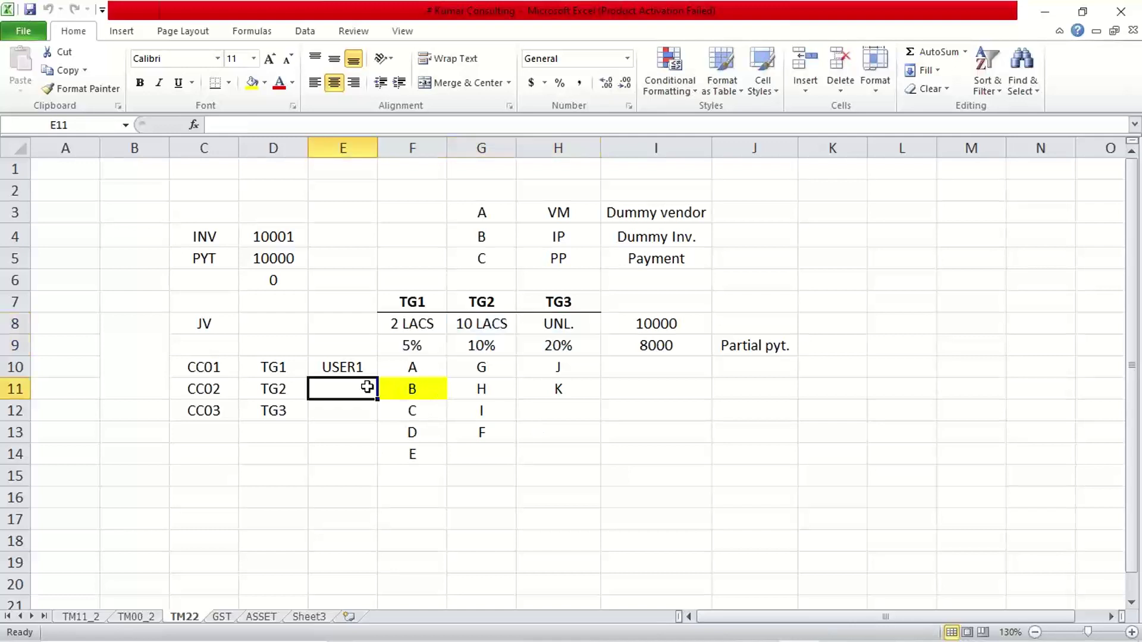
{"action": "left_click", "coordinate": [414, 340]}
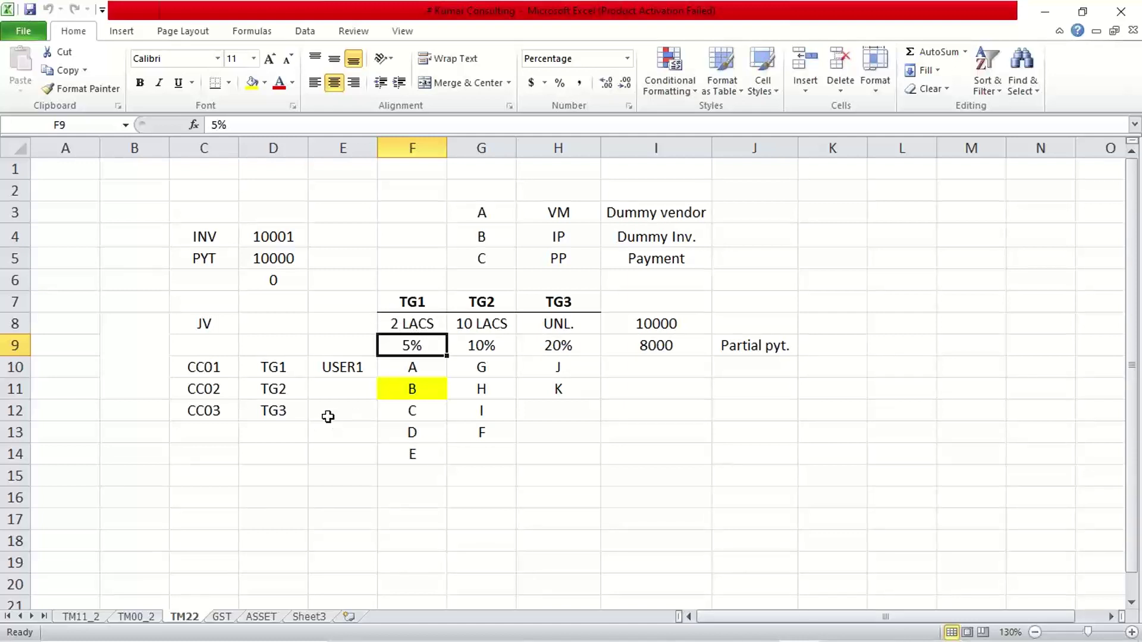
{"action": "left_click", "coordinate": [357, 179]}
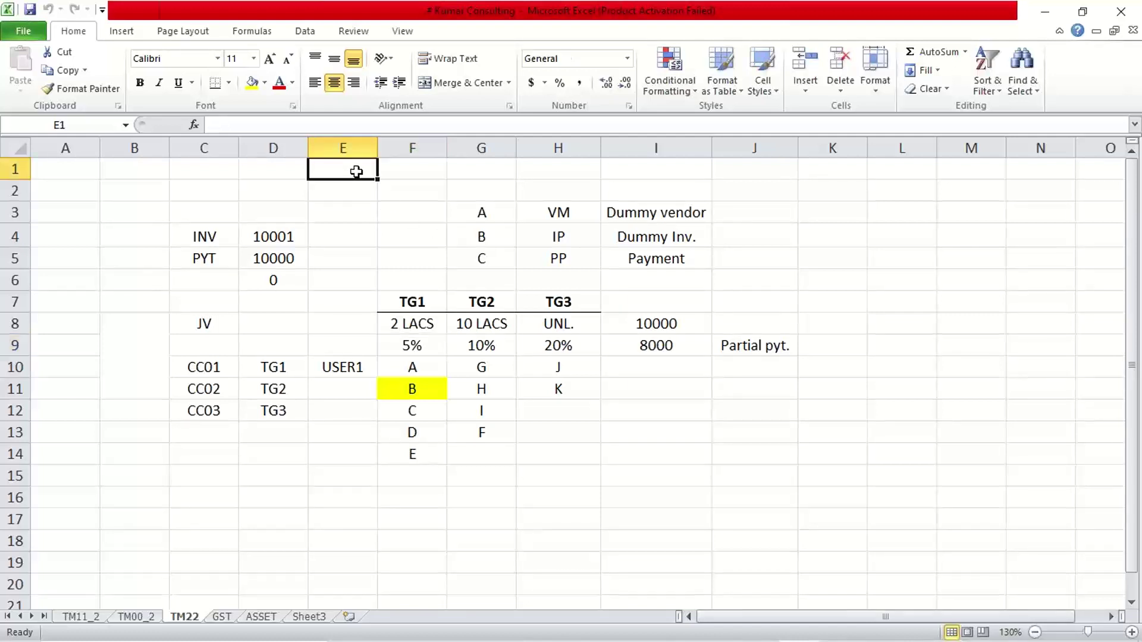
{"action": "left_click", "coordinate": [398, 173]}
{"action": "left_click", "coordinate": [358, 177]}
{"action": "left_click", "coordinate": [409, 171]}
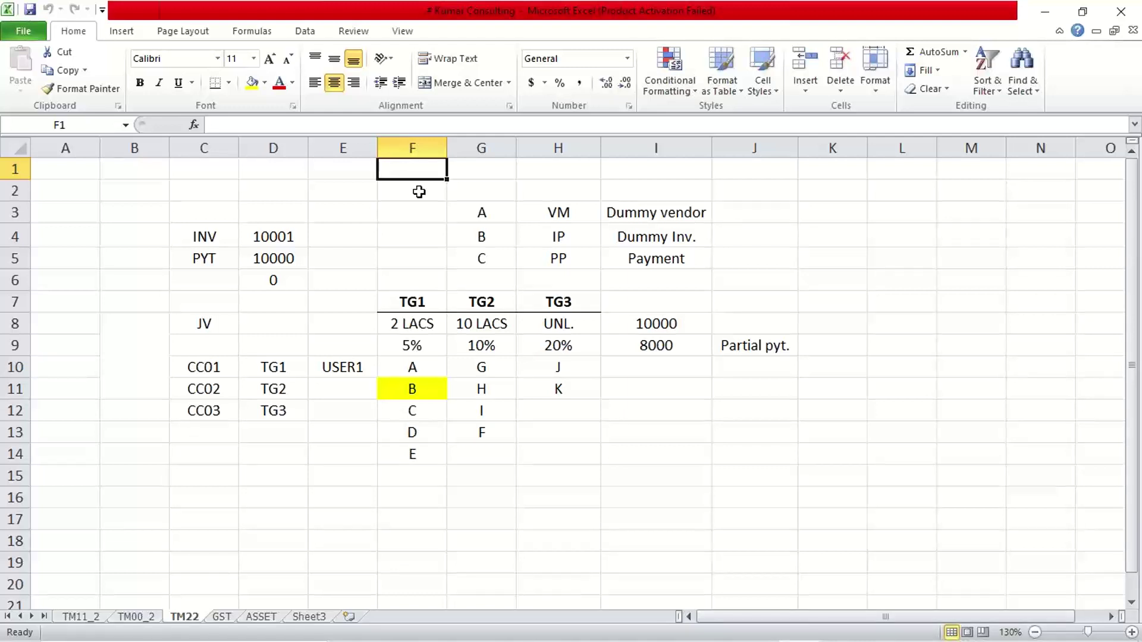
Switch to SAP Logon and open the SAP_2 connection
{"action": "mouse_move", "coordinate": [447, 641]}
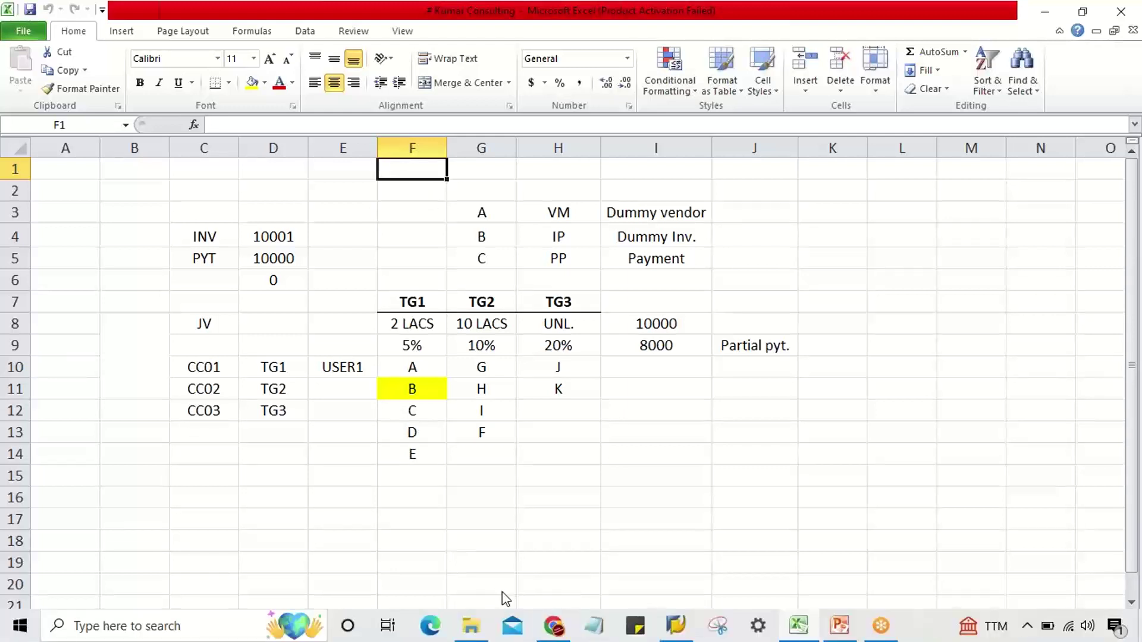
{"action": "mouse_move", "coordinate": [675, 624]}
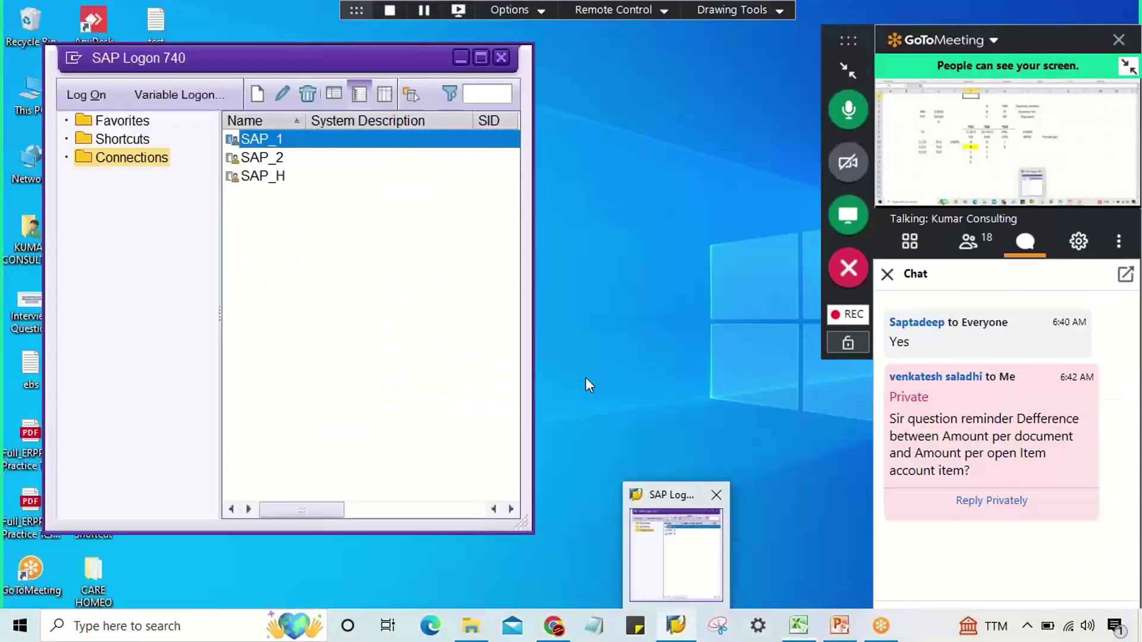
{"action": "left_click", "coordinate": [667, 531]}
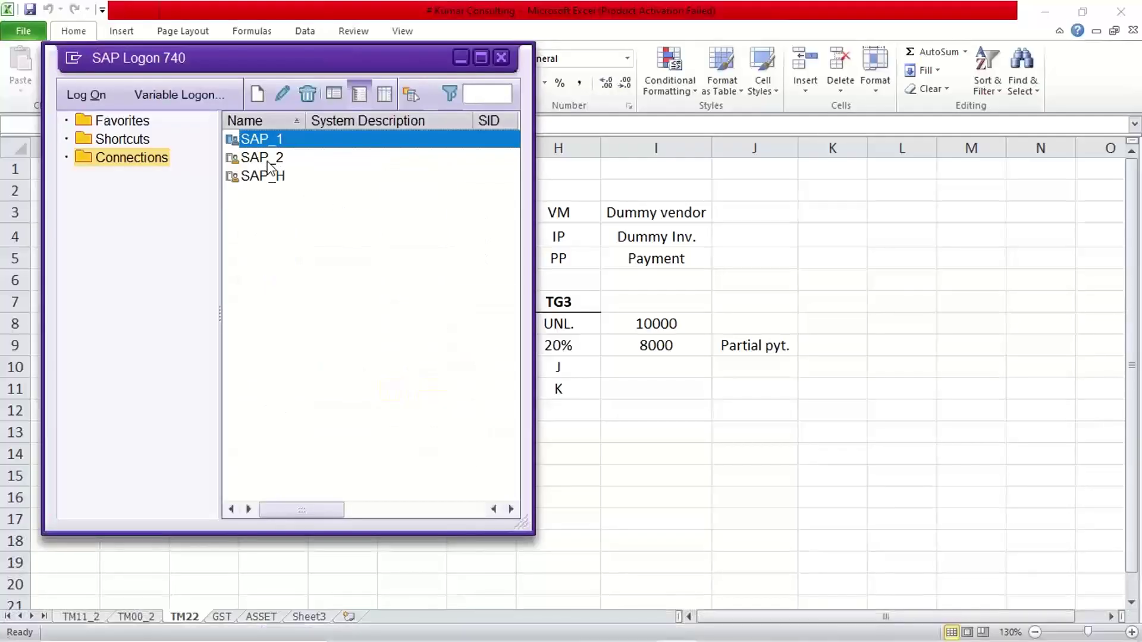
{"action": "left_click", "coordinate": [269, 162]}
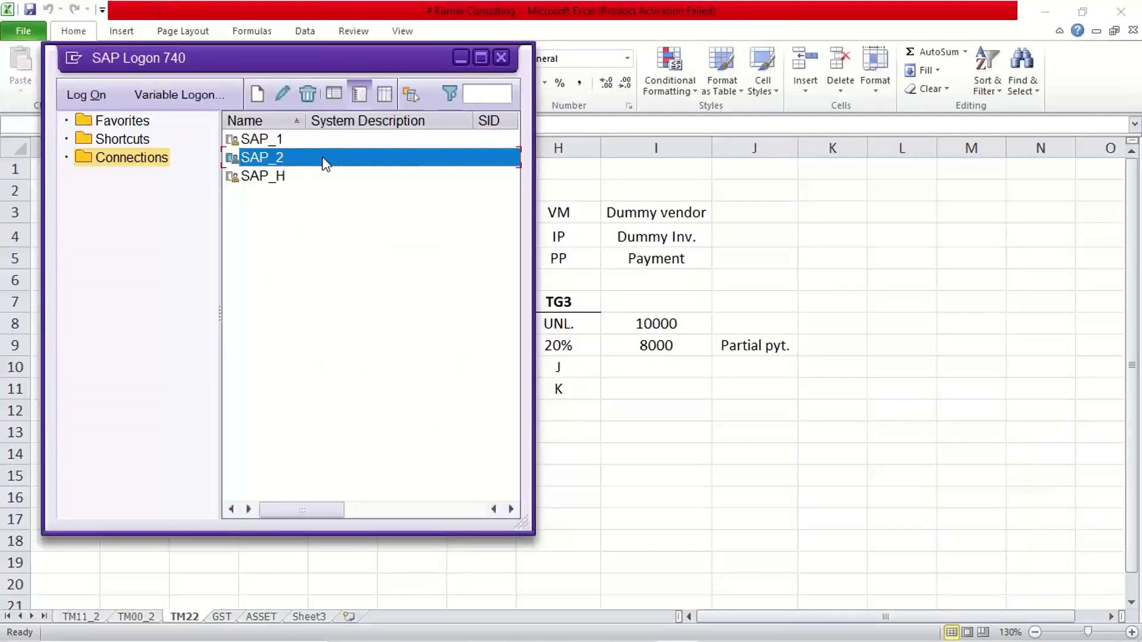
{"action": "double_click", "coordinate": [322, 158]}
{"action": "double_click", "coordinate": [325, 163]}
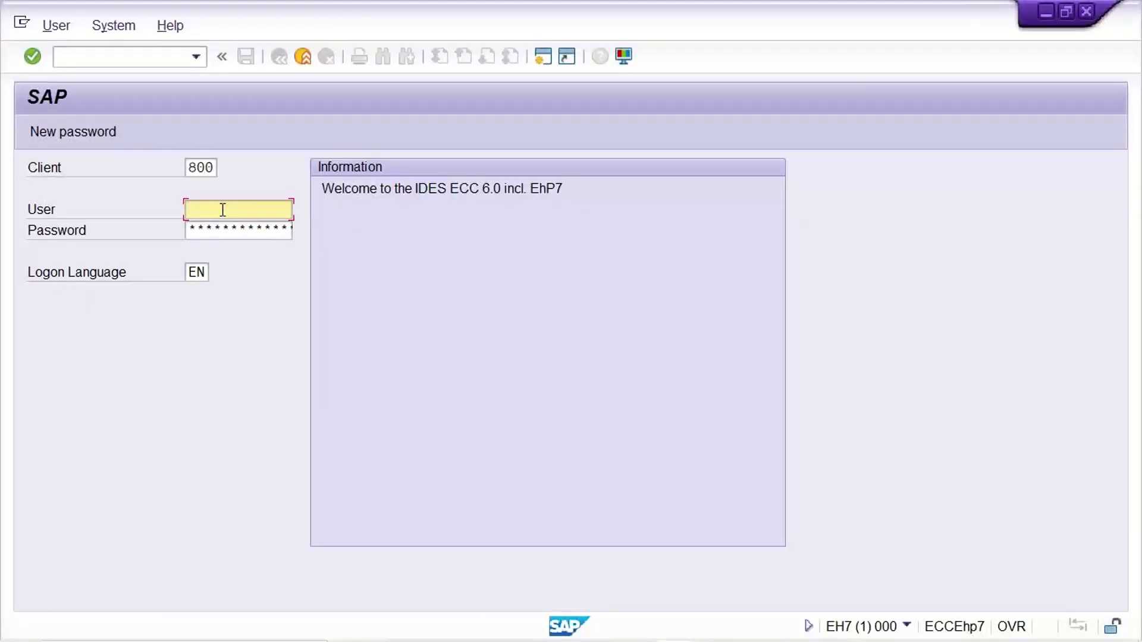
Log on to SAP with the user name and the account password
{"action": "type", "text": "ku"}
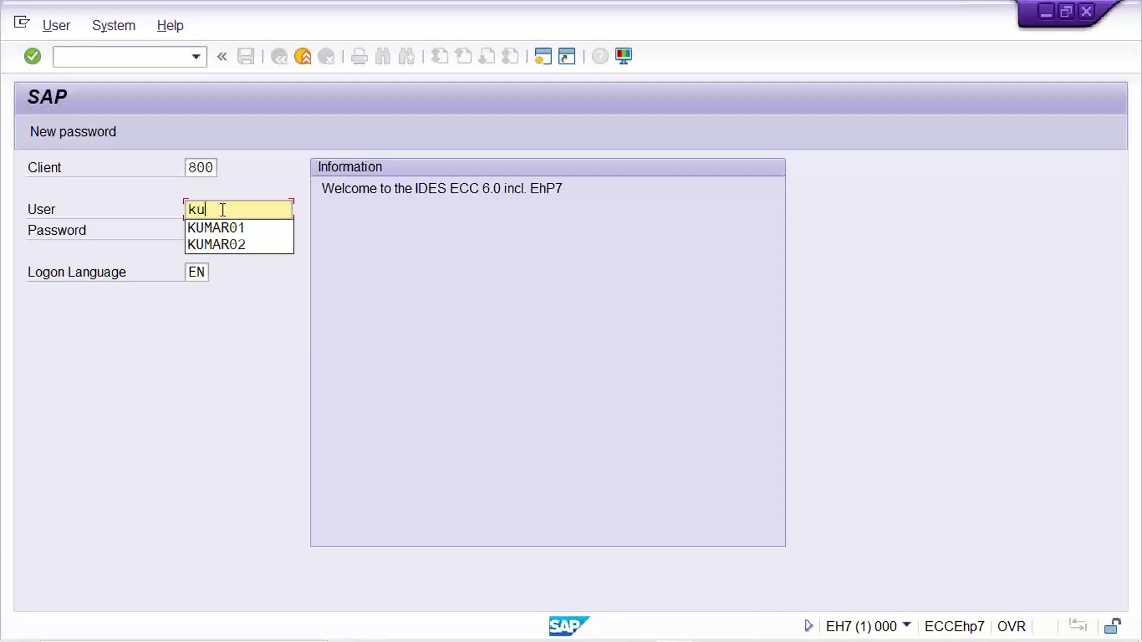
{"action": "key", "text": "Return"}
{"action": "key", "text": "Tab"}
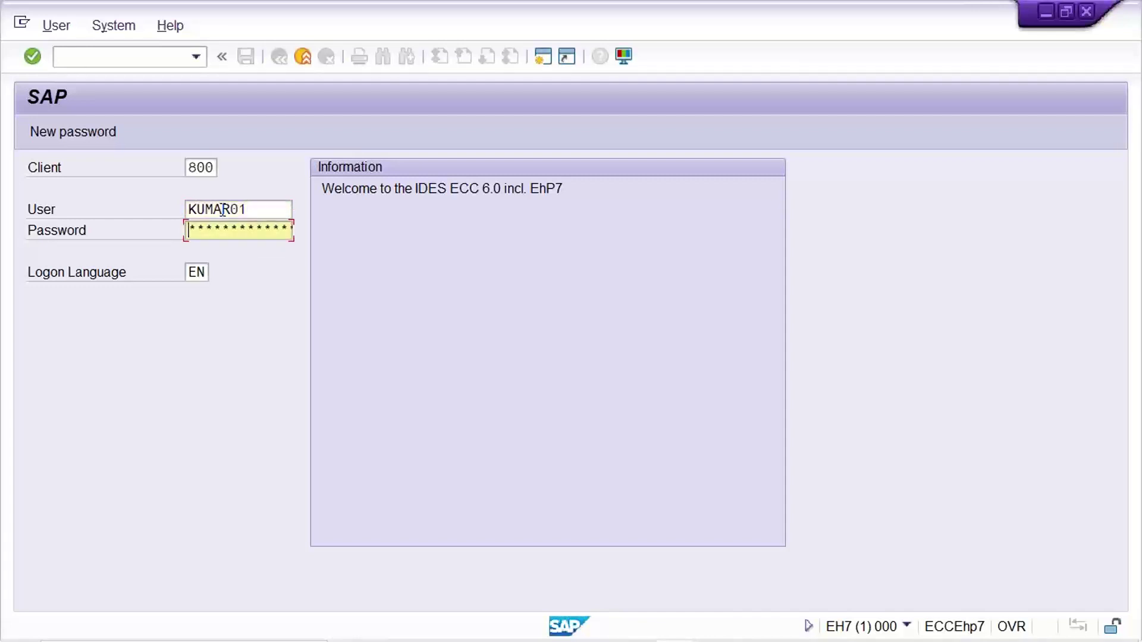
{"action": "type", "text": "*******"}
{"action": "left_click", "coordinate": [223, 211]}
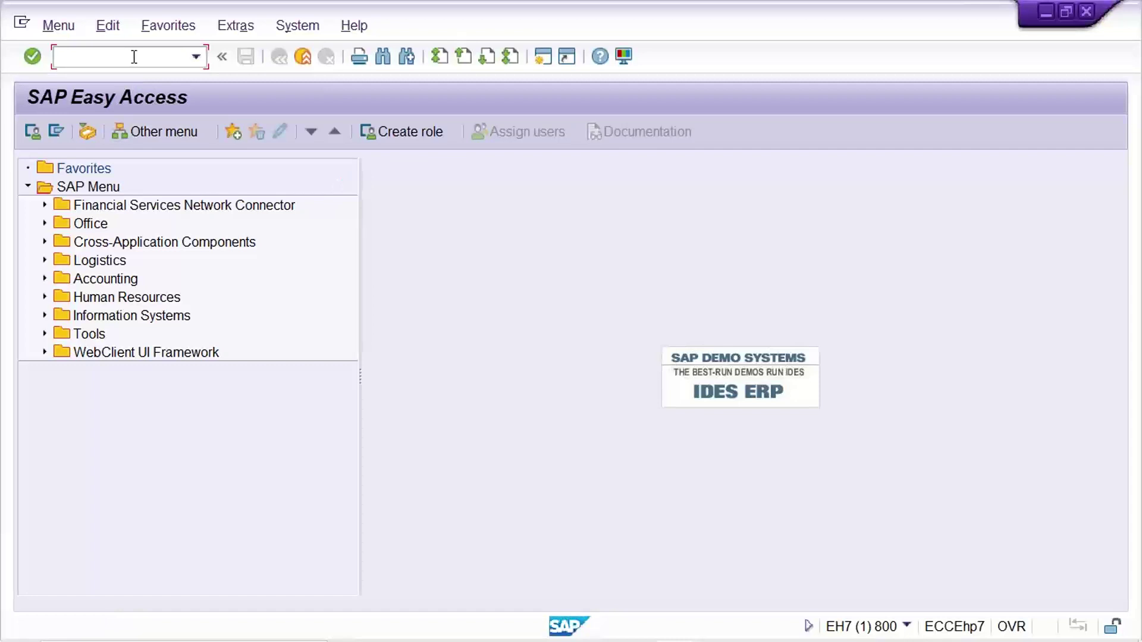
Open transaction OBA4 for FI tolerance groups for users and start a new entry
{"action": "type", "text": "OBA7"}
{"action": "key", "text": "BackSpace"}
{"action": "type", "text": "4"}
{"action": "key", "text": "Return"}
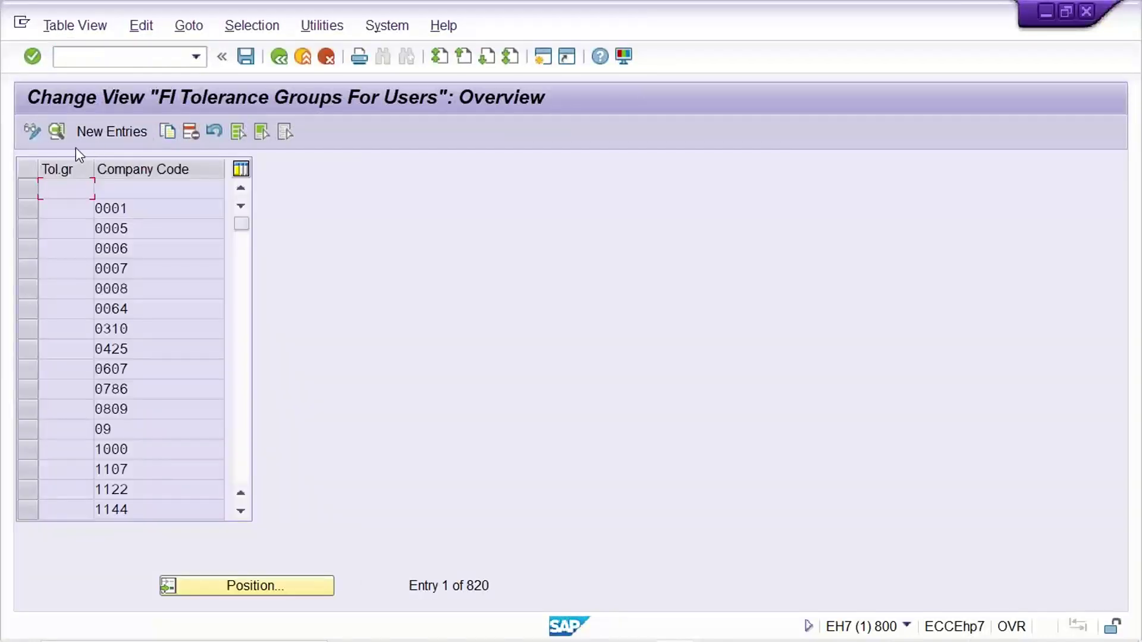
{"action": "left_click", "coordinate": [92, 137]}
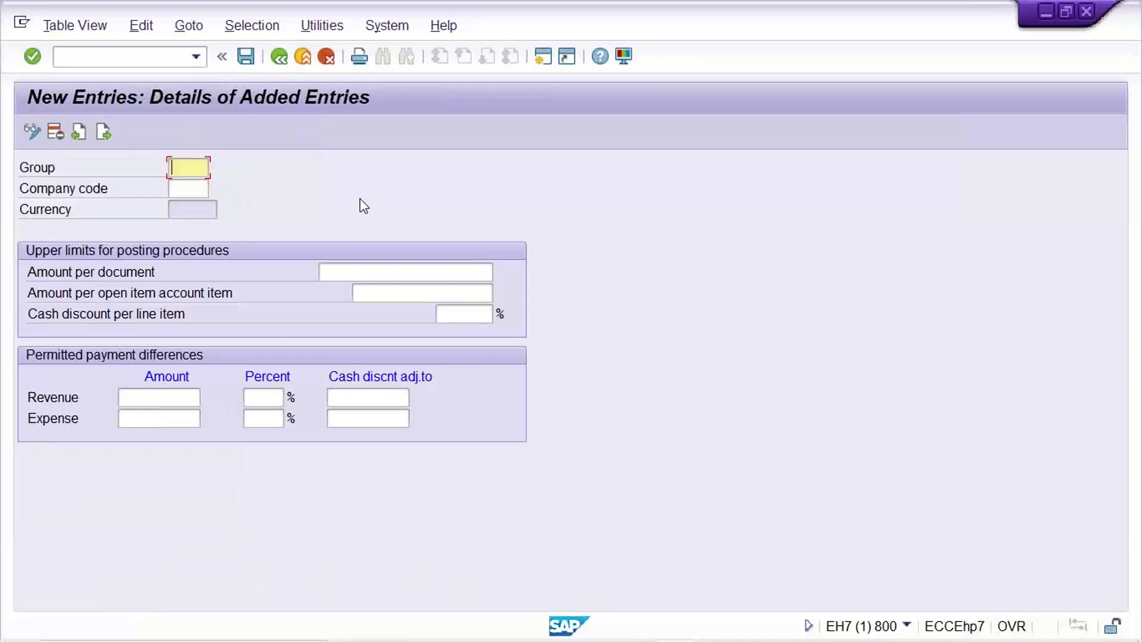
Examine the new entry's group, company code, amount per document and amount per open item account item fields
{"action": "left_click", "coordinate": [192, 184]}
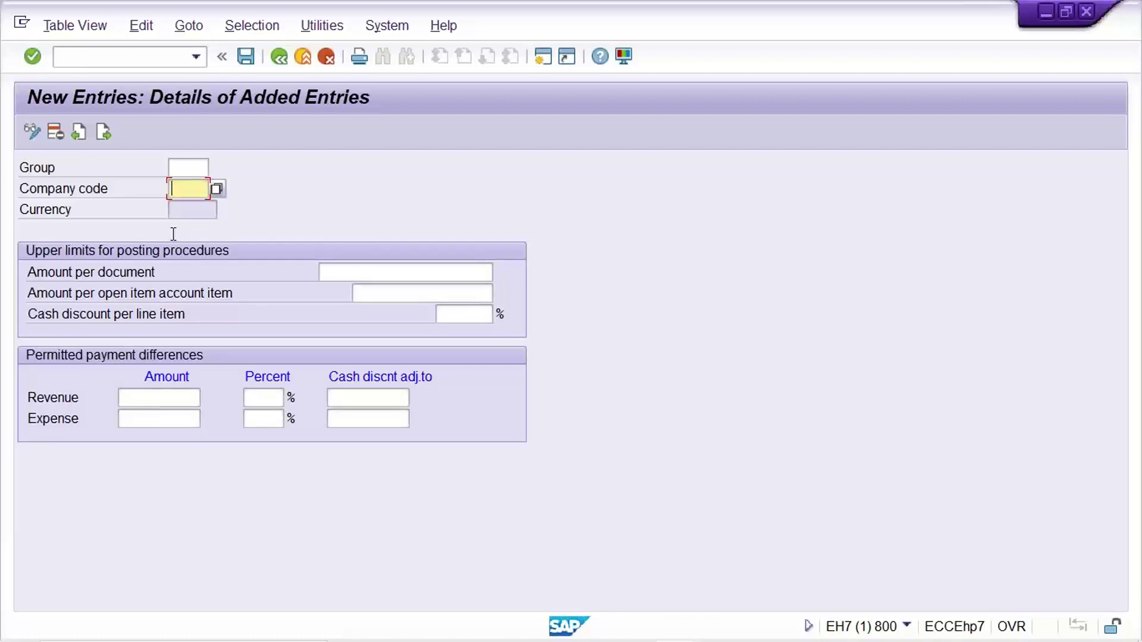
{"action": "left_click", "coordinate": [185, 168]}
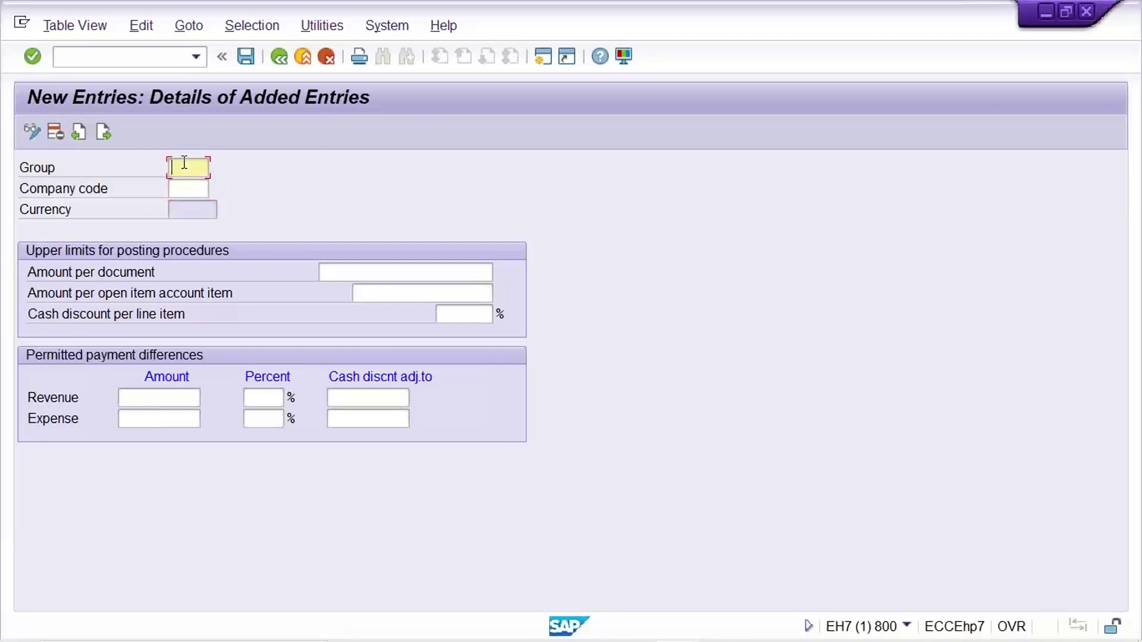
{"action": "left_click", "coordinate": [188, 185]}
{"action": "left_click", "coordinate": [188, 167]}
{"action": "left_click", "coordinate": [418, 269]}
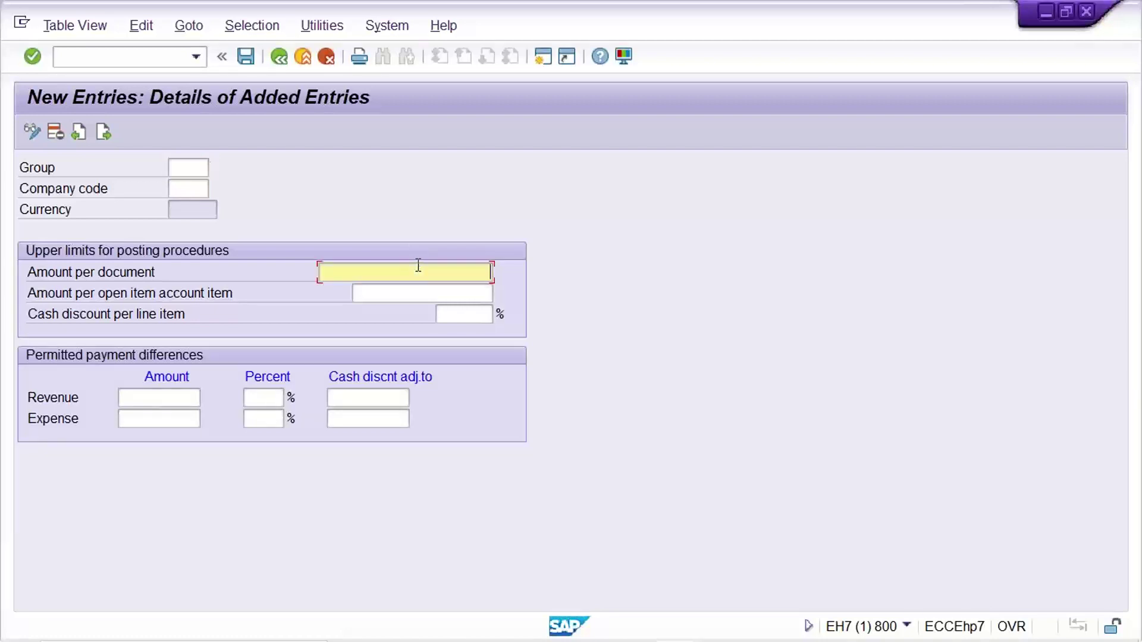
{"action": "left_click", "coordinate": [414, 289]}
{"action": "left_click", "coordinate": [416, 275]}
{"action": "left_click", "coordinate": [189, 171]}
Set the new tolerance group's company code to TM22
{"action": "left_click", "coordinate": [190, 186]}
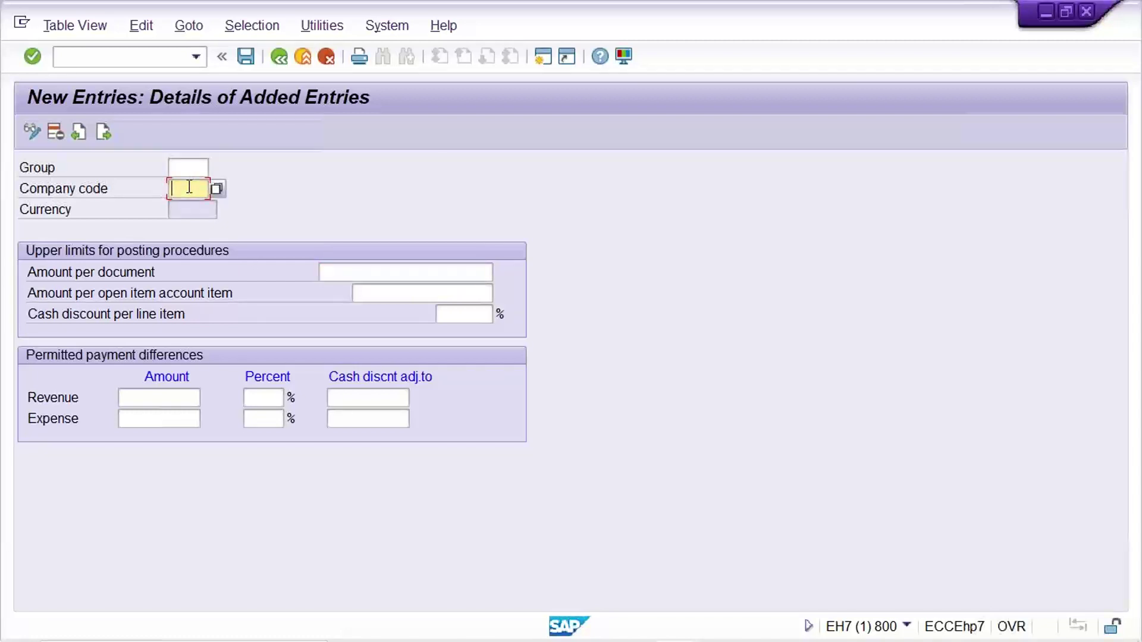
{"action": "type", "text": "TM"}
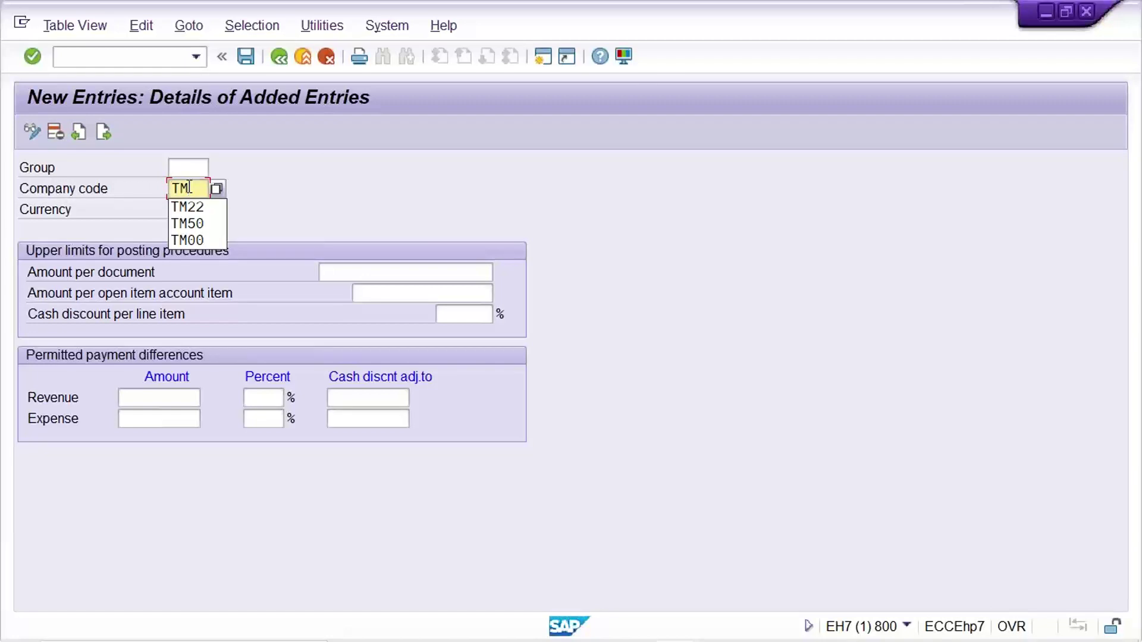
{"action": "type", "text": "22"}
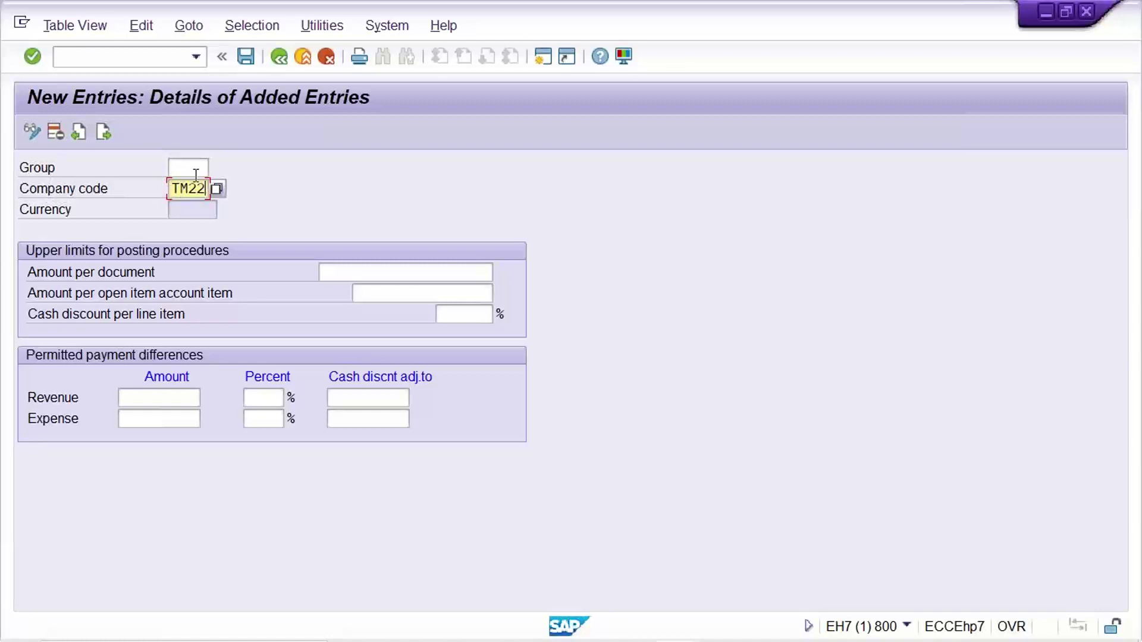
{"action": "left_click", "coordinate": [188, 168]}
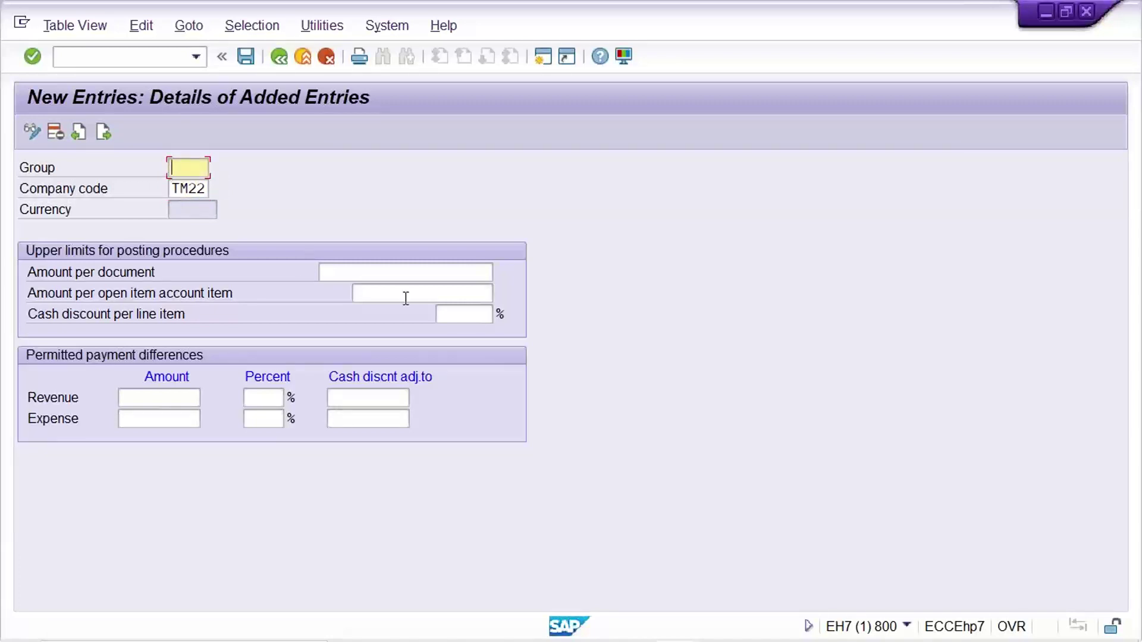
{"action": "left_click", "coordinate": [418, 277]}
{"action": "left_click", "coordinate": [418, 295]}
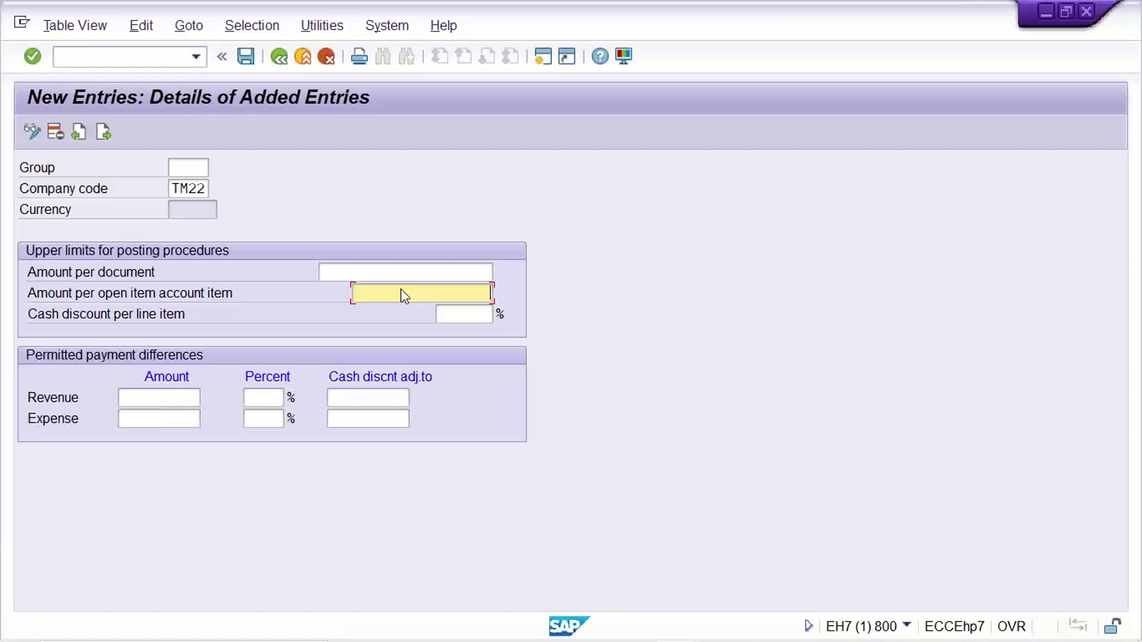
{"action": "left_click", "coordinate": [202, 167]}
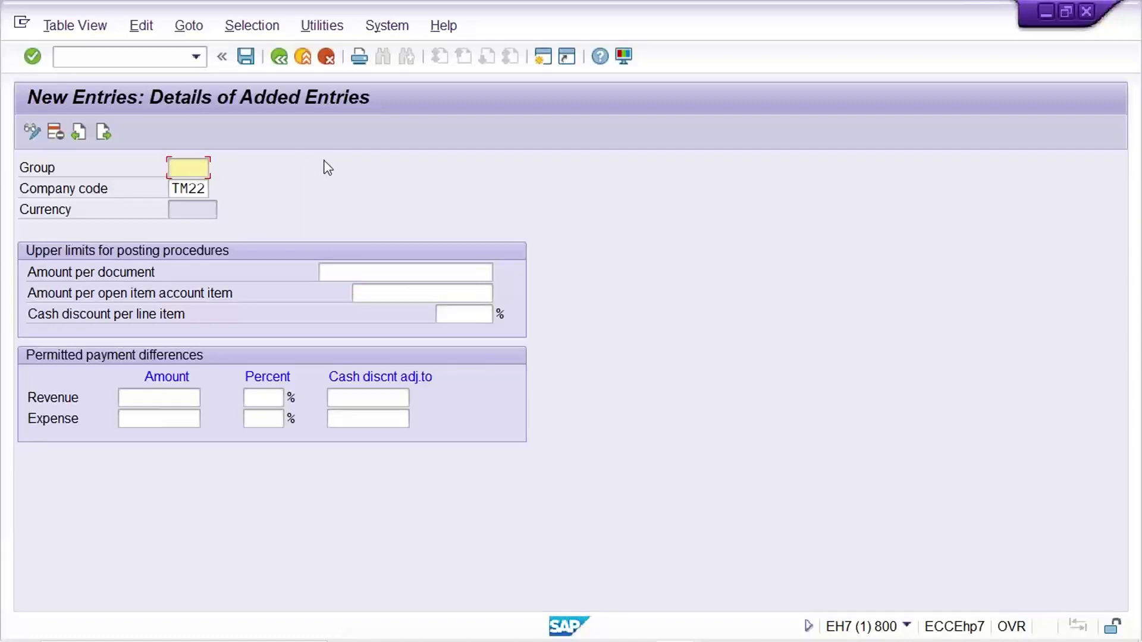
{"action": "key", "text": "Tab"}
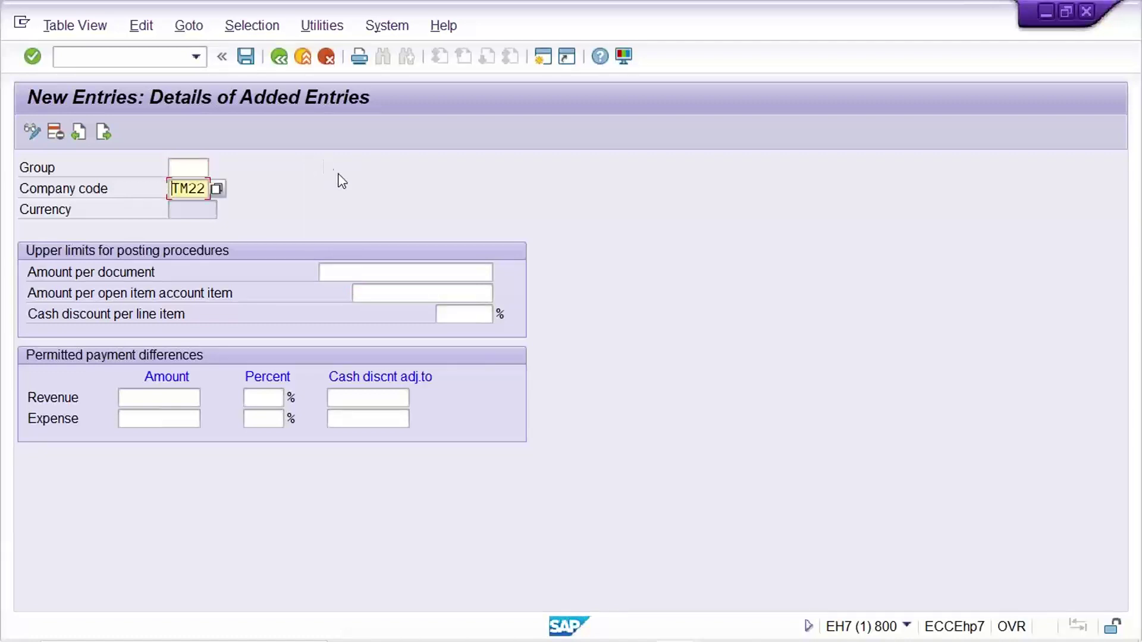
{"action": "left_click", "coordinate": [430, 277]}
{"action": "type", "text": "9"}
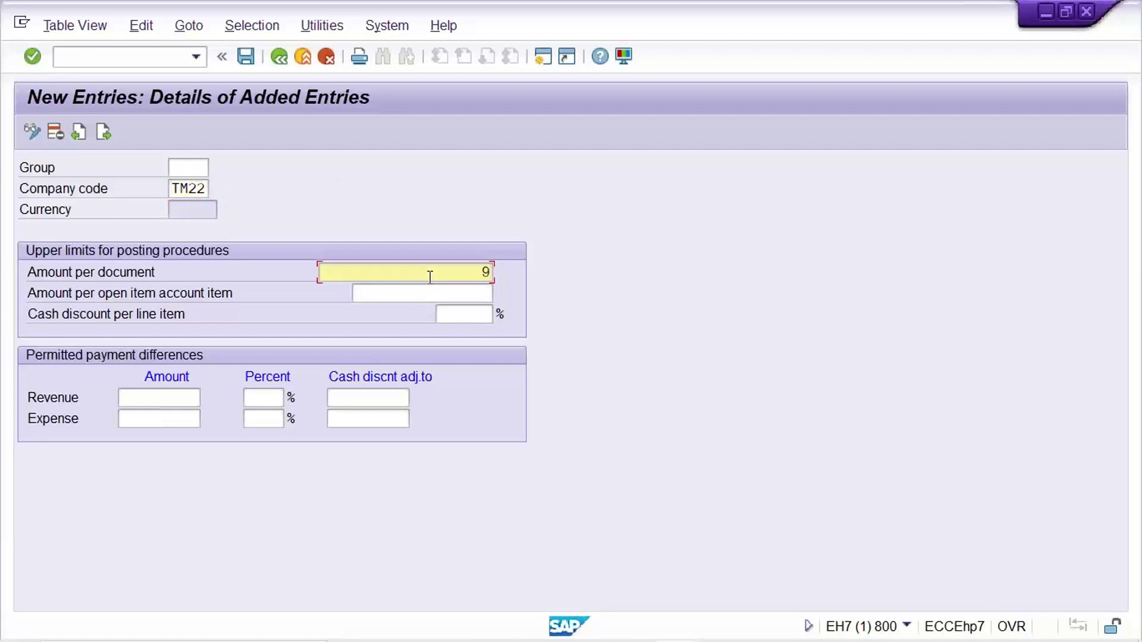
{"action": "type", "text": "9999999999"}
{"action": "key", "text": "Tab"}
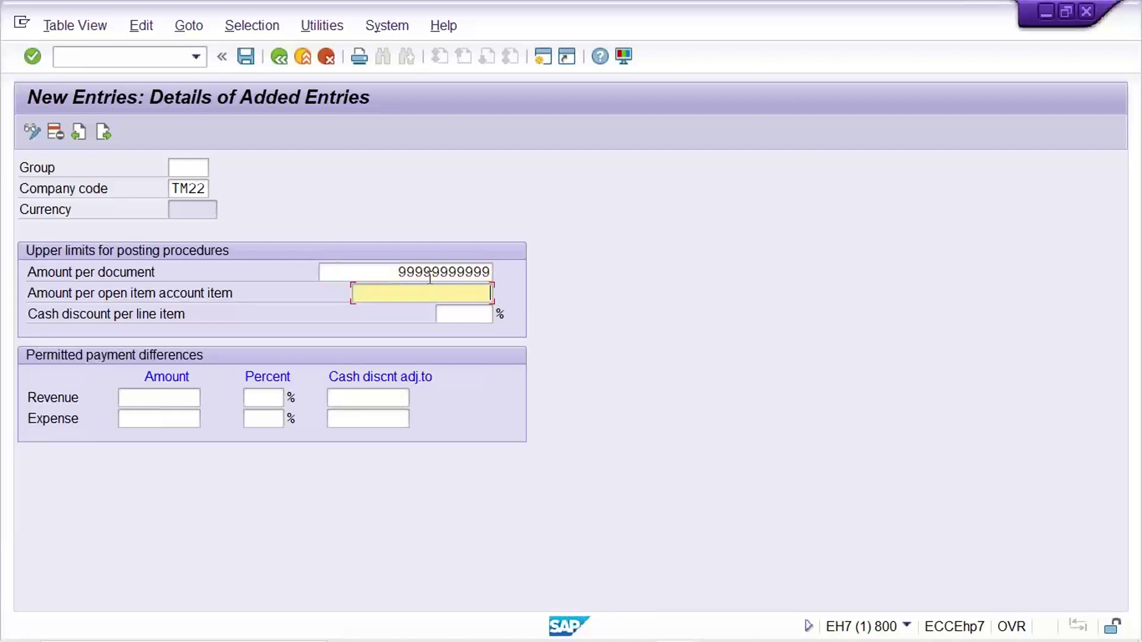
{"action": "key", "text": "Tab"}
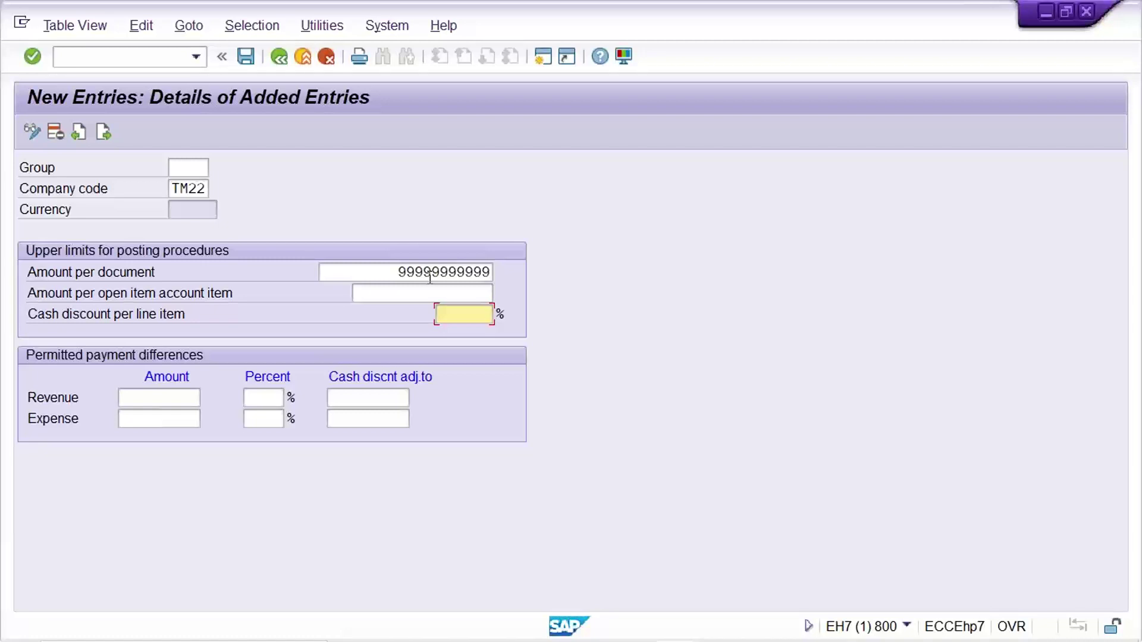
{"action": "left_click", "coordinate": [196, 170]}
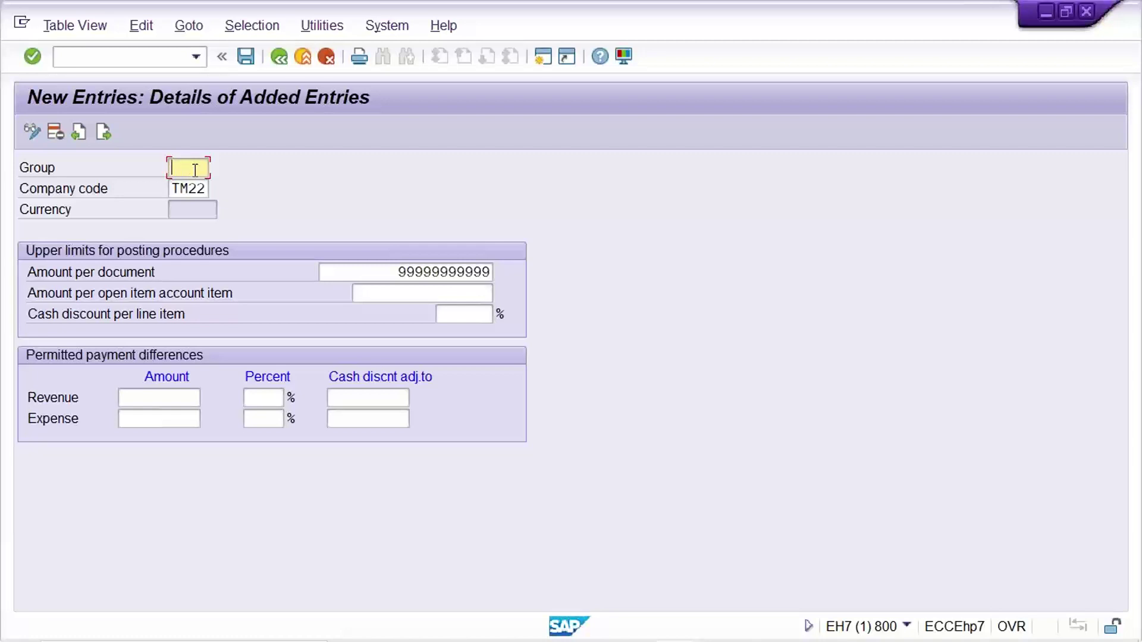
{"action": "left_click_drag", "start_coordinate": [395, 272], "coordinate": [545, 282]}
{"action": "left_click", "coordinate": [415, 291]}
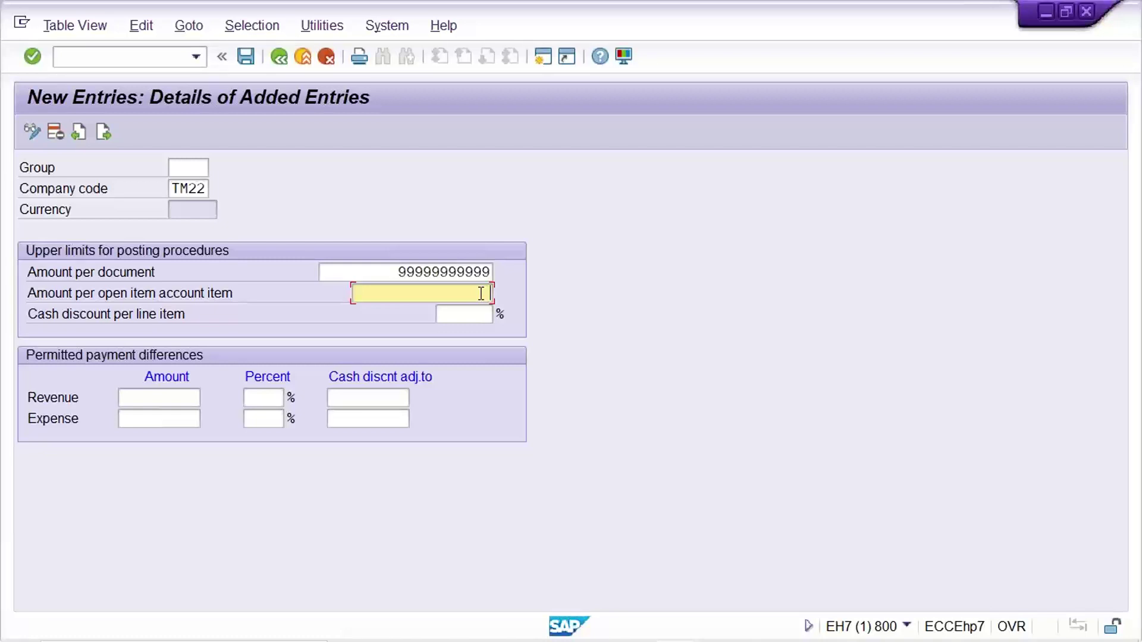
{"action": "left_click_drag", "start_coordinate": [371, 272], "coordinate": [504, 272]}
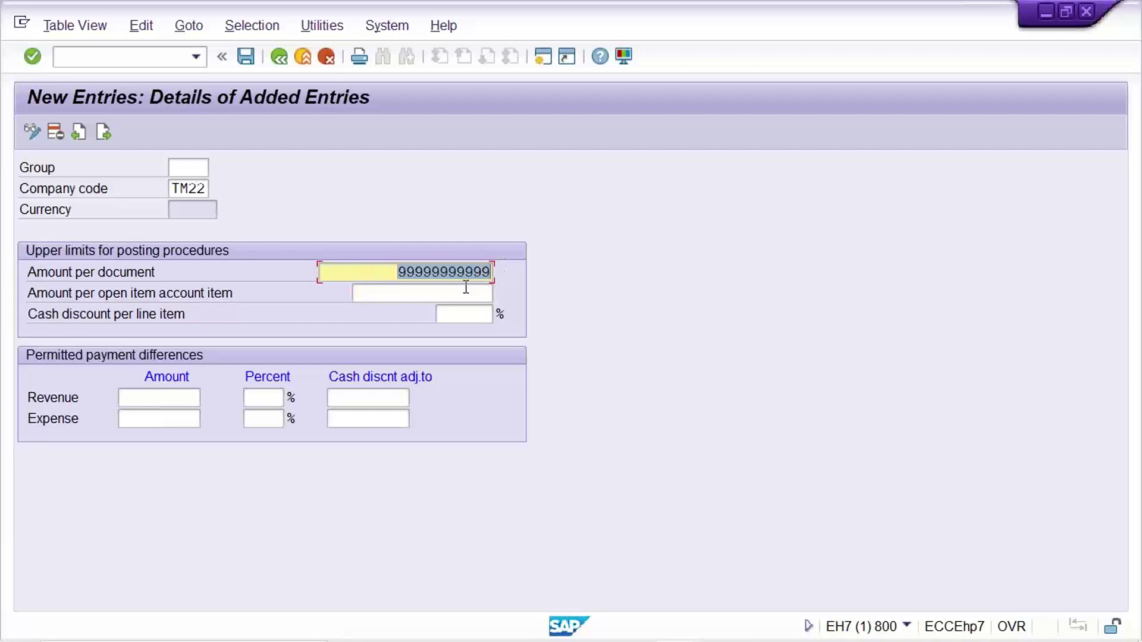
{"action": "left_click", "coordinate": [412, 296]}
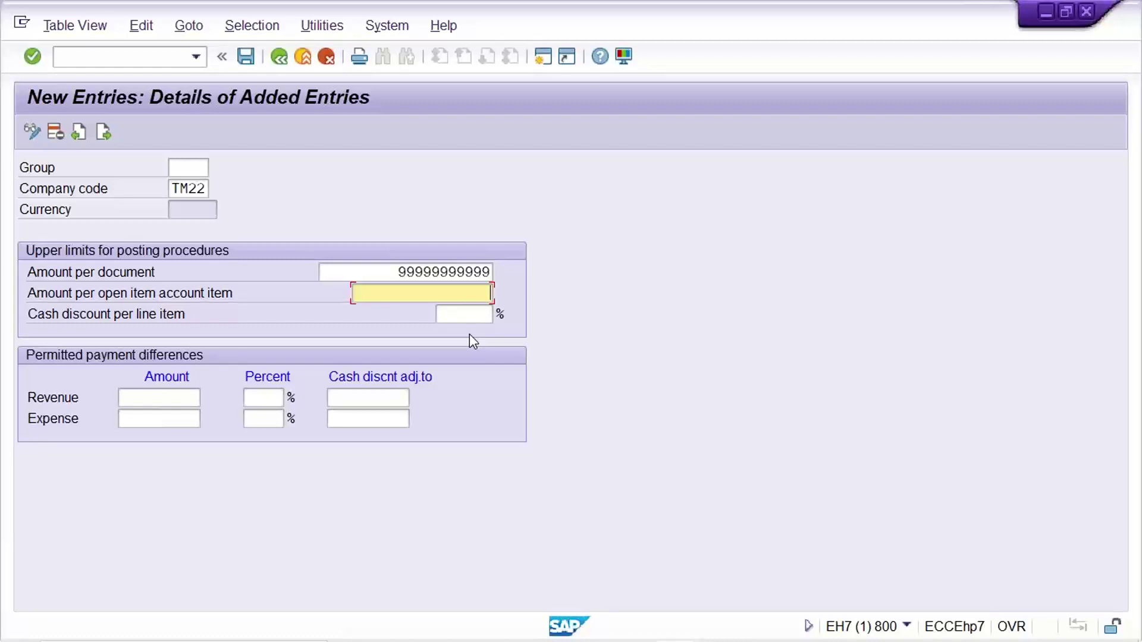
{"action": "left_click", "coordinate": [192, 172]}
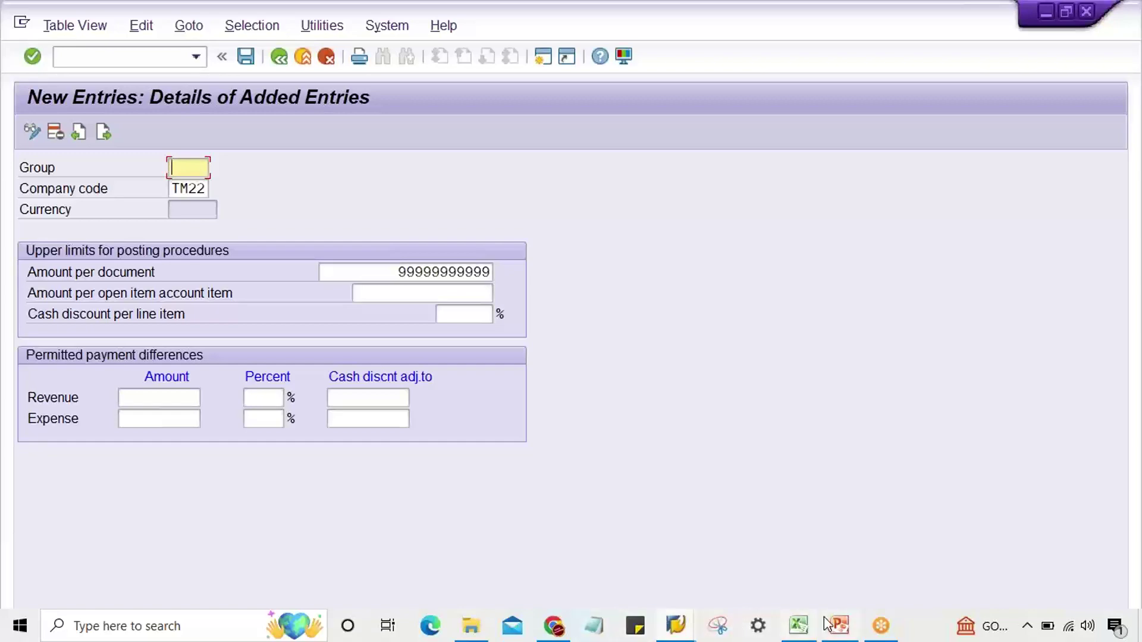
Switch to the Excel workbook's TM22 sheet and delete columns C to J with the old tolerance example
{"action": "left_click", "coordinate": [800, 627]}
{"action": "left_click", "coordinate": [584, 495]}
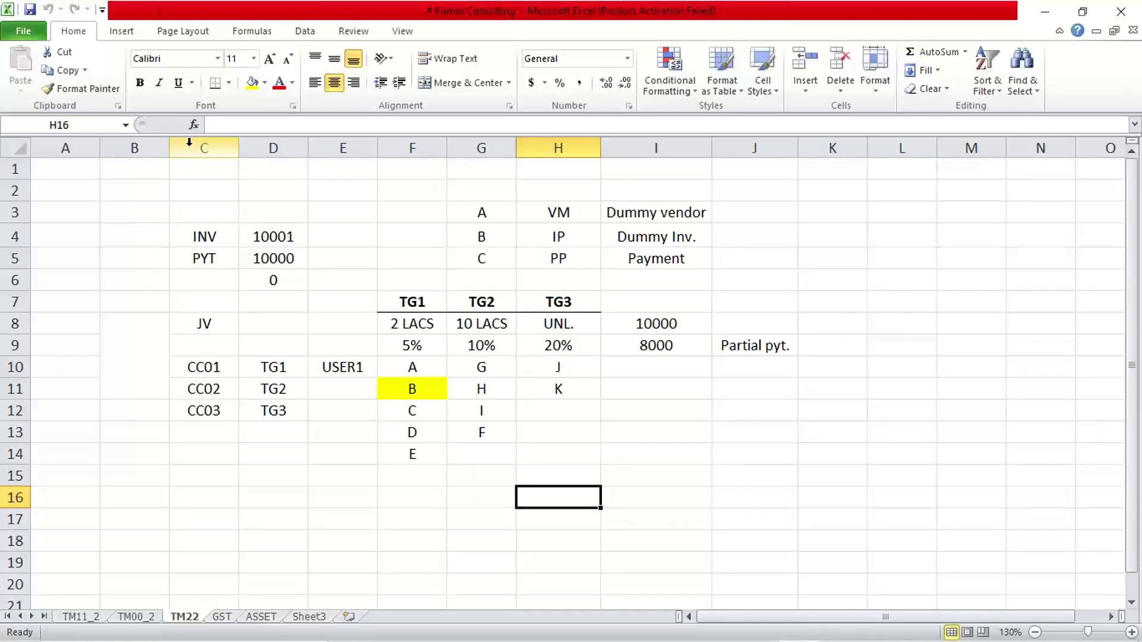
{"action": "left_click_drag", "start_coordinate": [190, 143], "coordinate": [755, 148]}
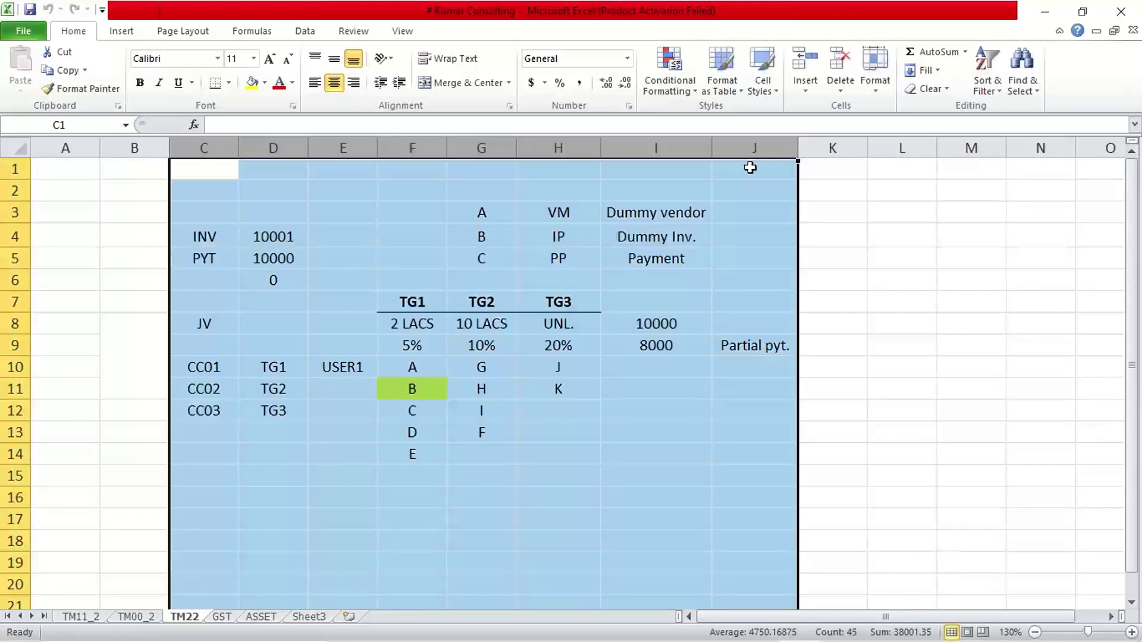
{"action": "key", "text": "ctrl+minus"}
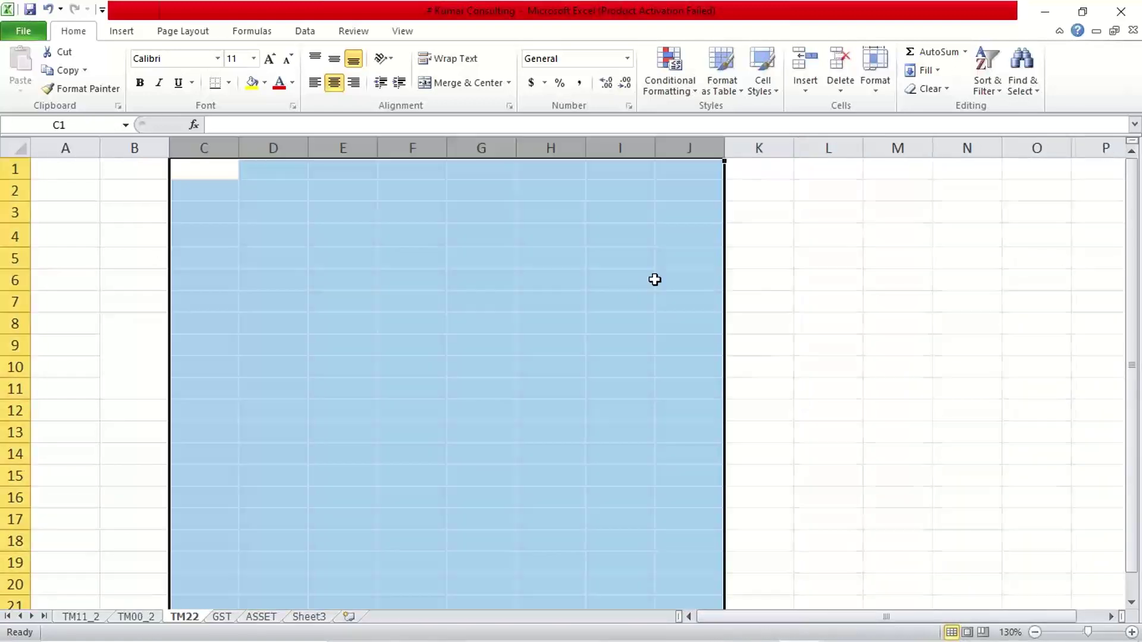
Enter the company code TM22 in cell E3 and the tolerance group TG1 in cell F3
{"action": "left_click", "coordinate": [338, 208]}
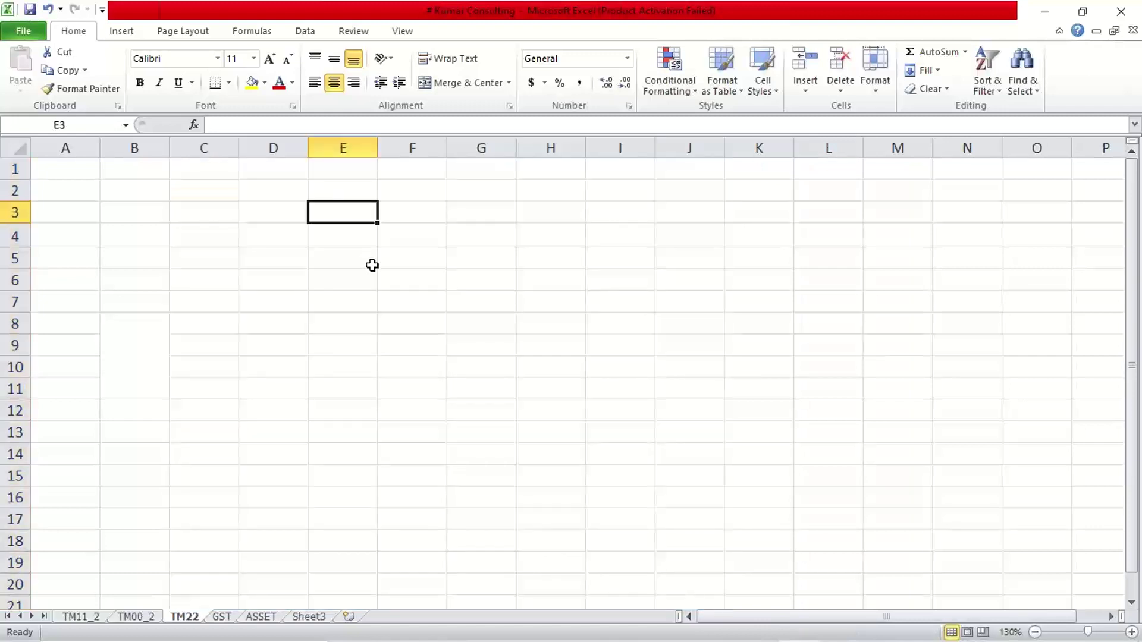
{"action": "type", "text": "TM"}
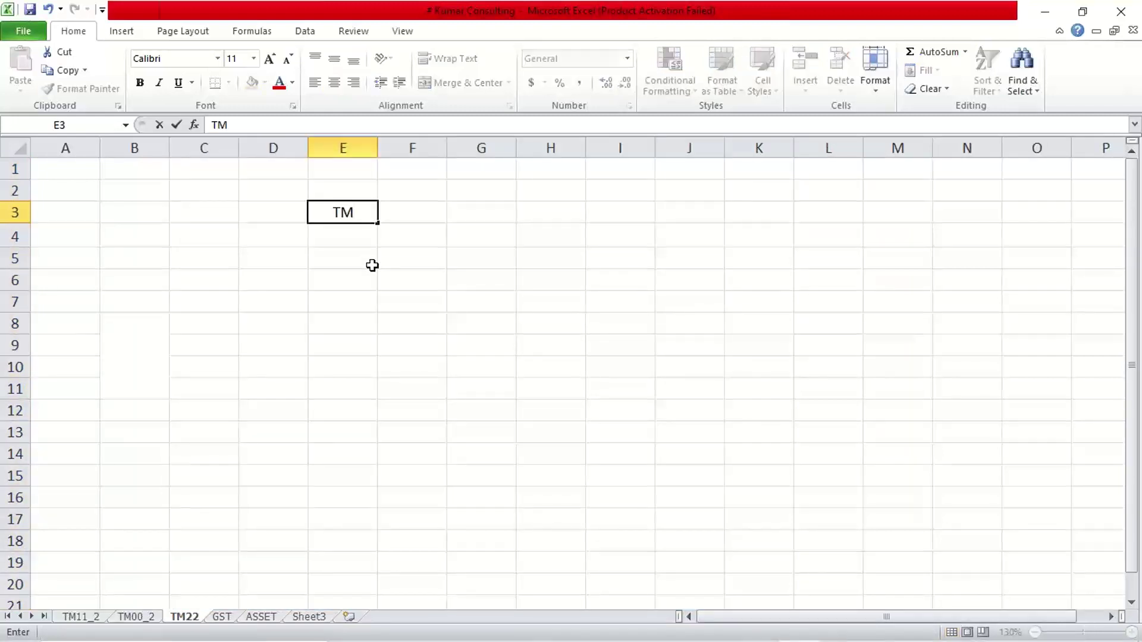
{"action": "type", "text": "22"}
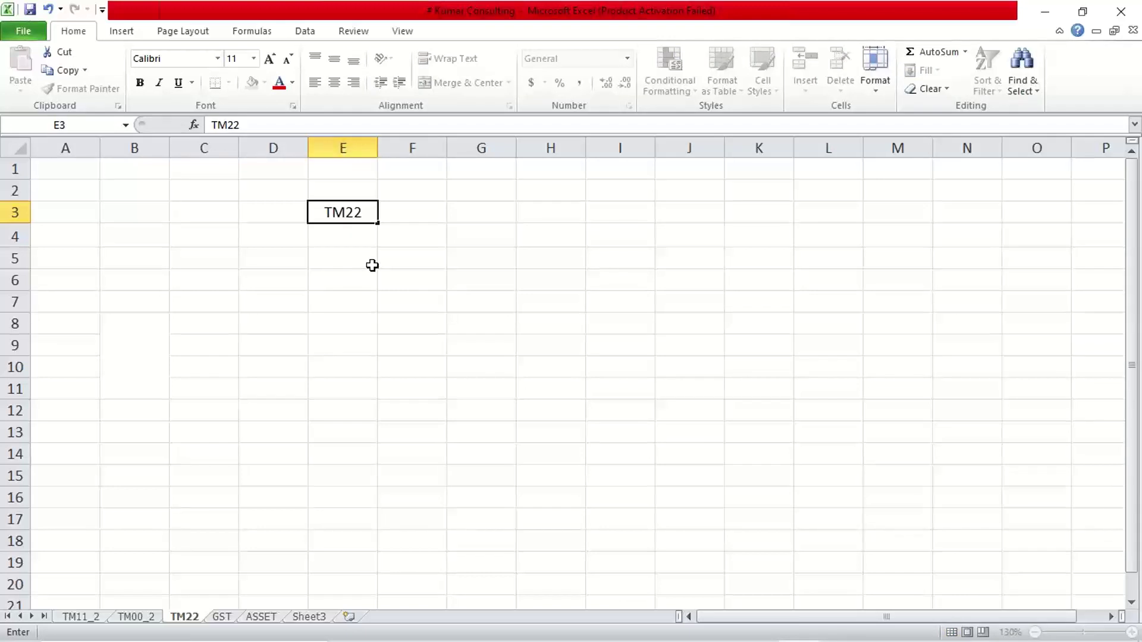
{"action": "key", "text": "Return"}
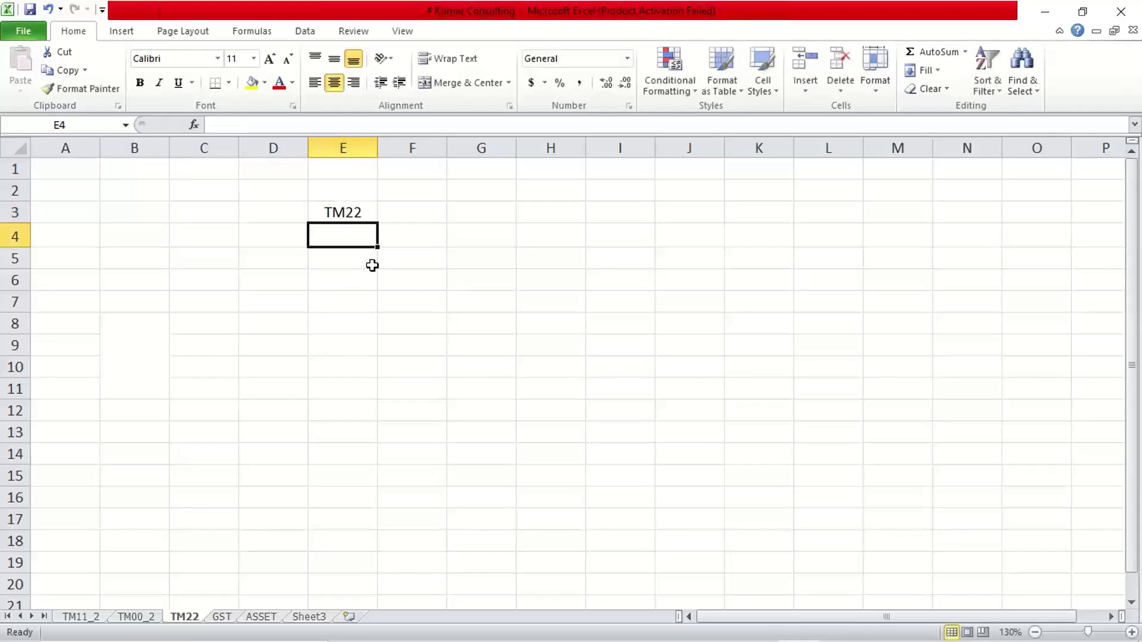
{"action": "left_click", "coordinate": [407, 210]}
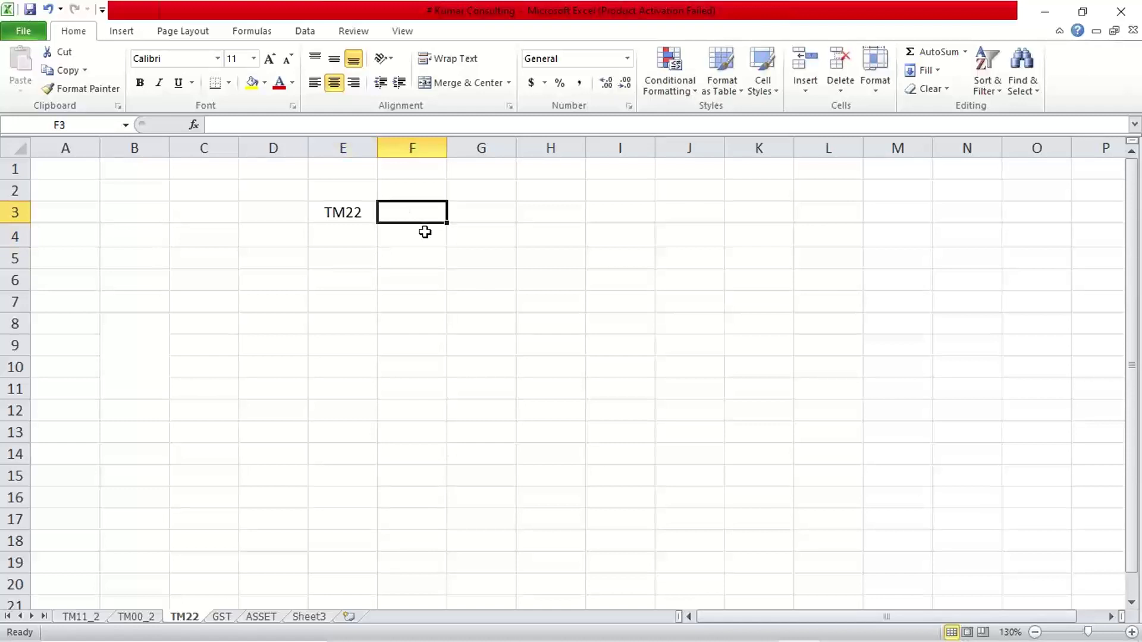
{"action": "type", "text": "TG1"}
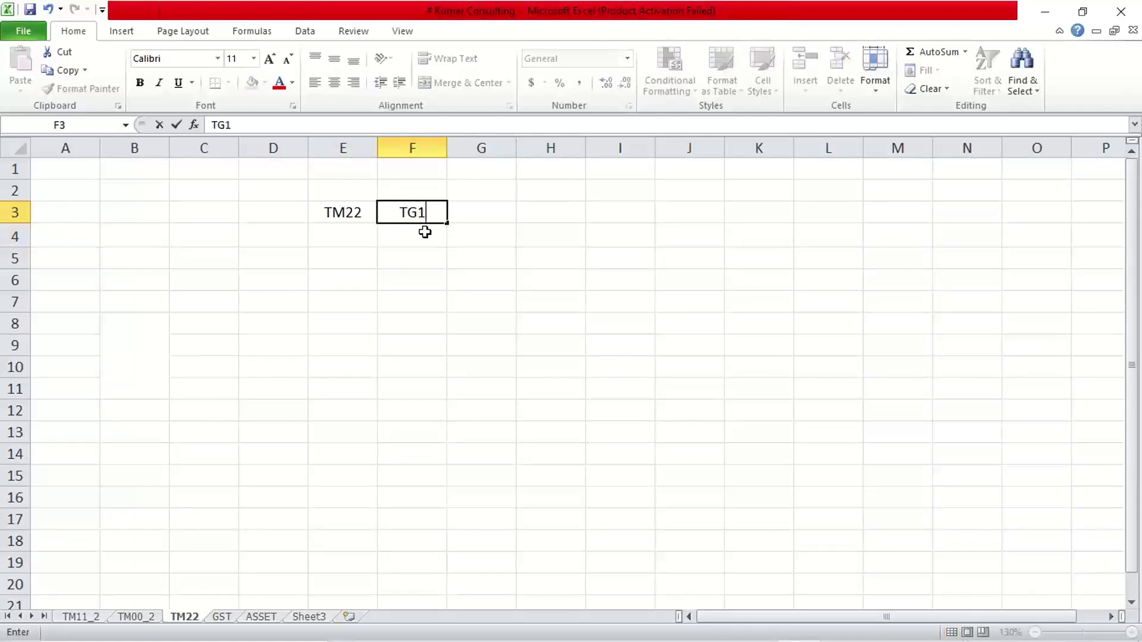
{"action": "key", "text": "Return"}
Change the tolerance group in cell F3 to TGM
{"action": "left_click", "coordinate": [421, 216]}
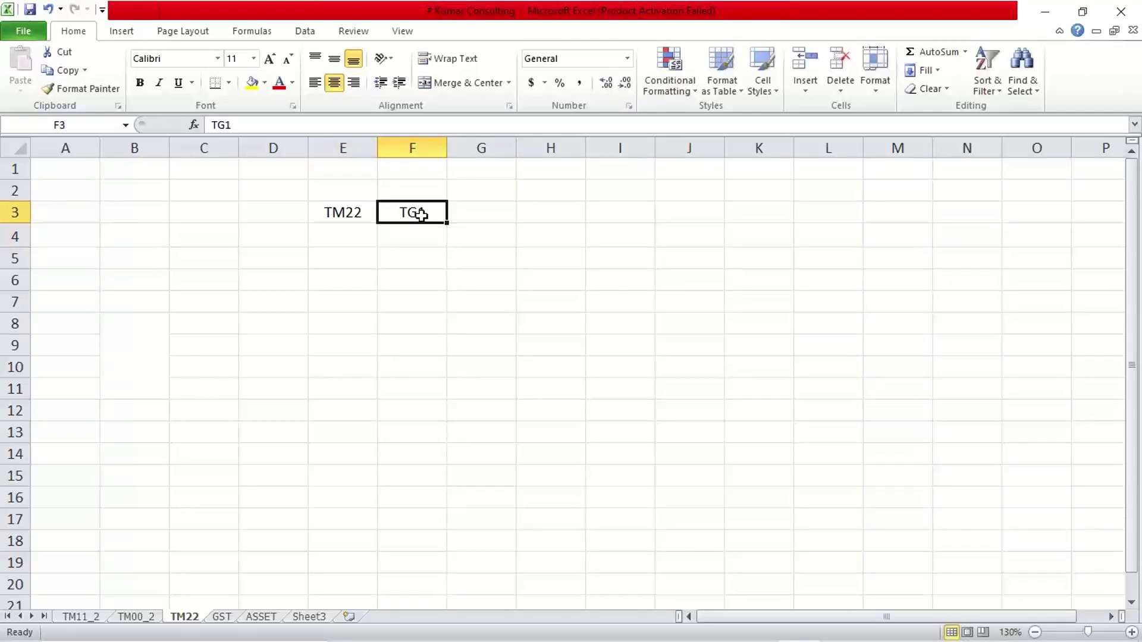
{"action": "double_click", "coordinate": [435, 214]}
{"action": "key", "text": "BackSpace"}
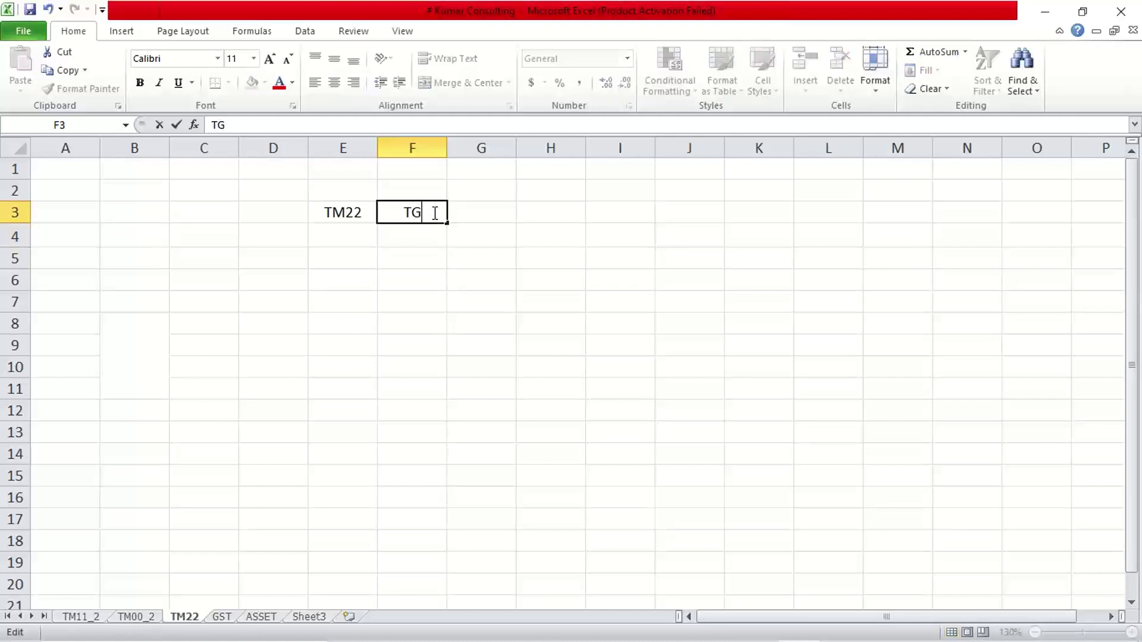
{"action": "type", "text": "M"}
{"action": "key", "text": "Return"}
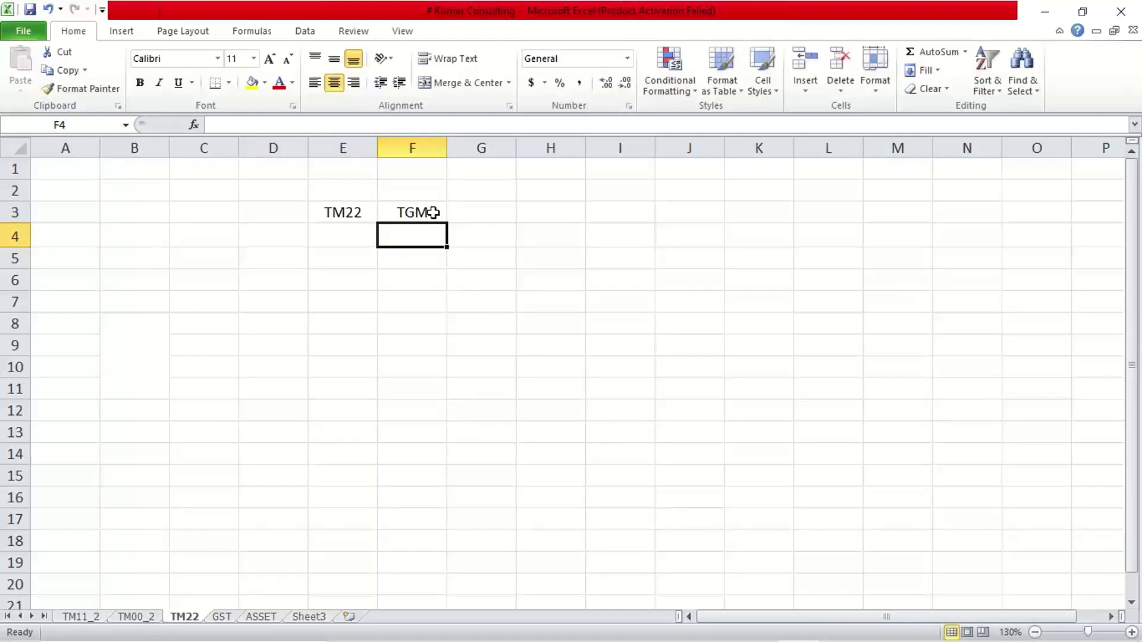
Add the text USER ID in cell G3, beside company code TM22 and its tolerance group
{"action": "left_click", "coordinate": [492, 214]}
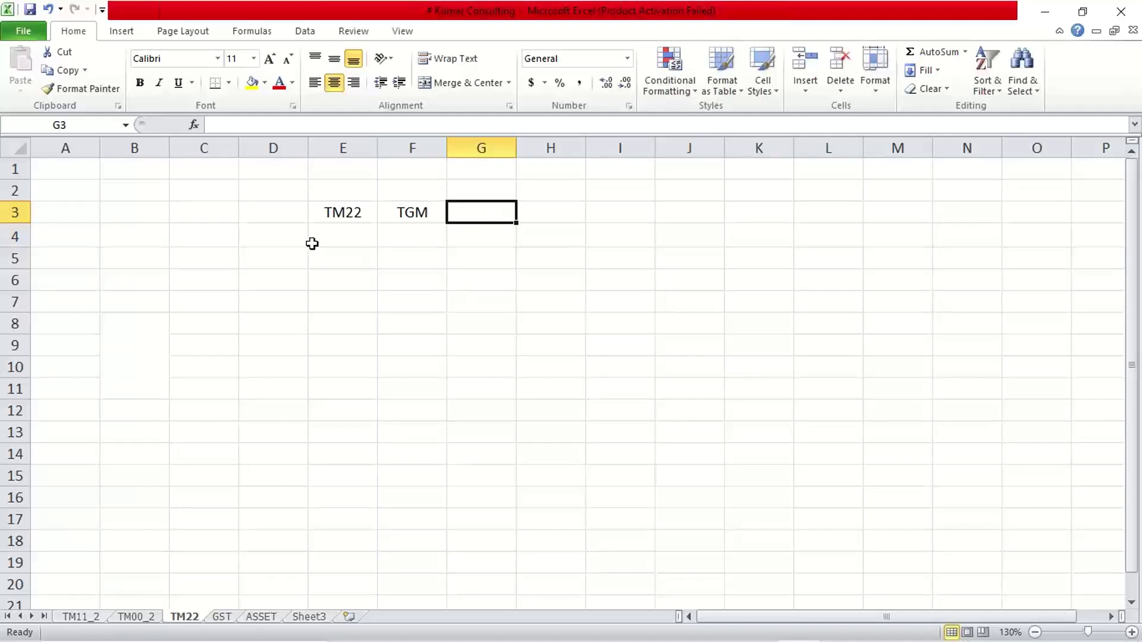
{"action": "left_click", "coordinate": [419, 213]}
{"action": "left_click", "coordinate": [338, 213]}
{"action": "left_click", "coordinate": [384, 212]}
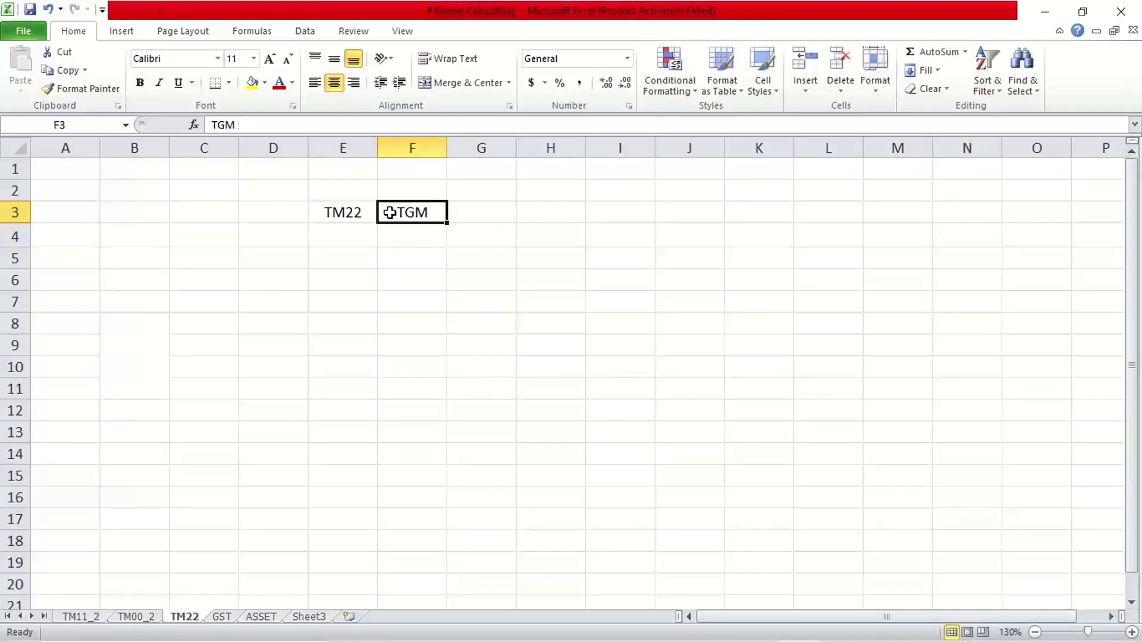
{"action": "left_click", "coordinate": [340, 213]}
{"action": "left_click", "coordinate": [423, 213]}
{"action": "left_click", "coordinate": [480, 212]}
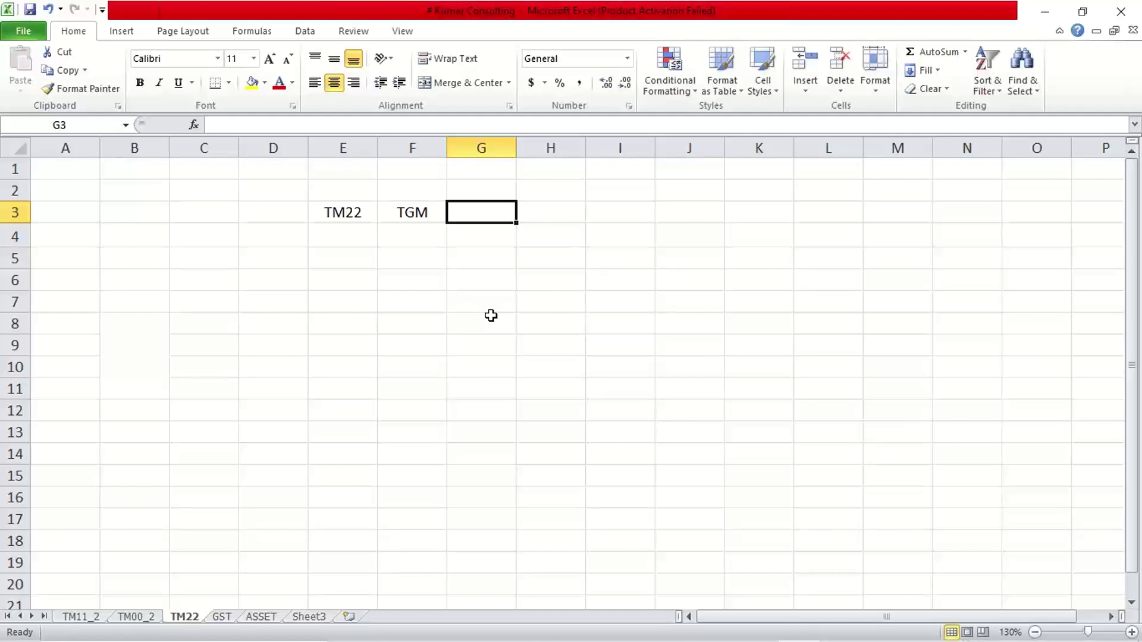
{"action": "type", "text": "US"}
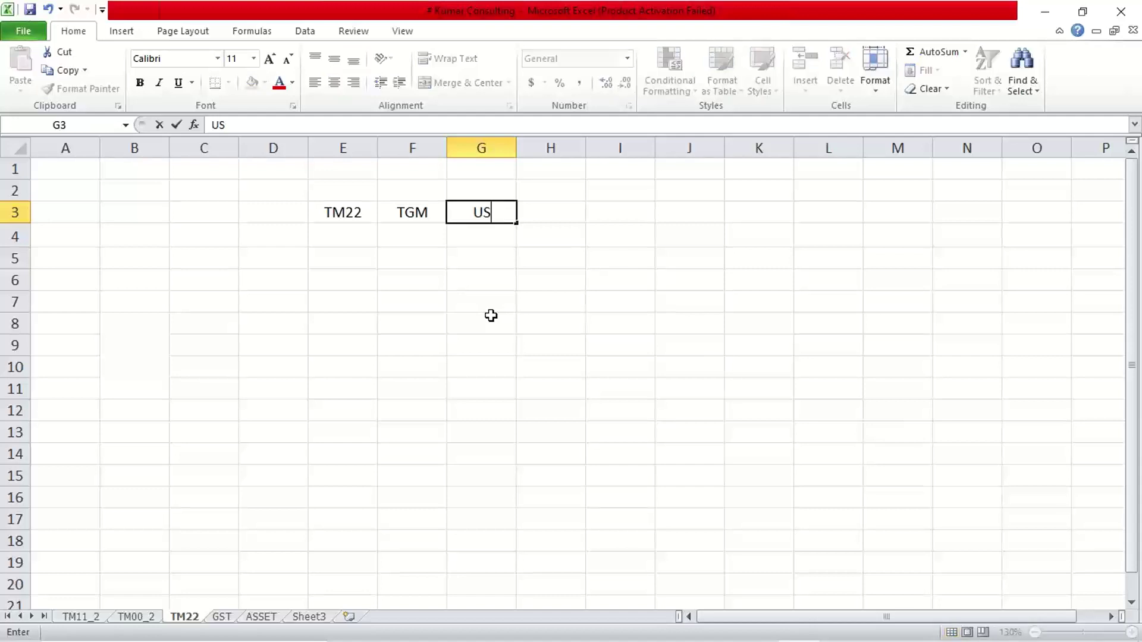
{"action": "type", "text": "ER ID"}
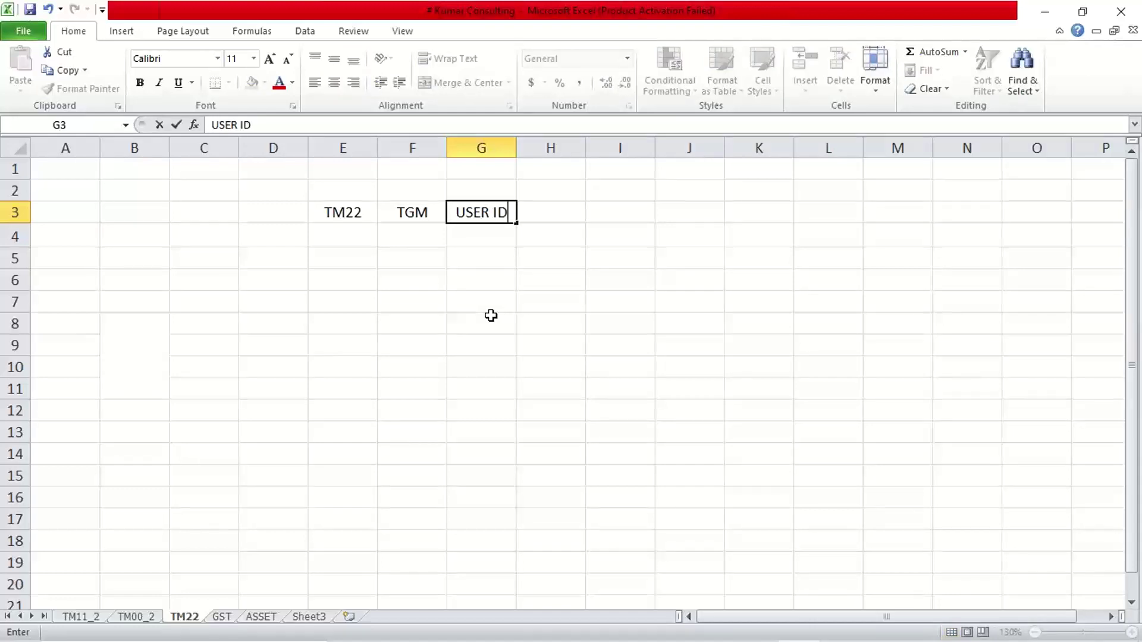
{"action": "key", "text": "Return"}
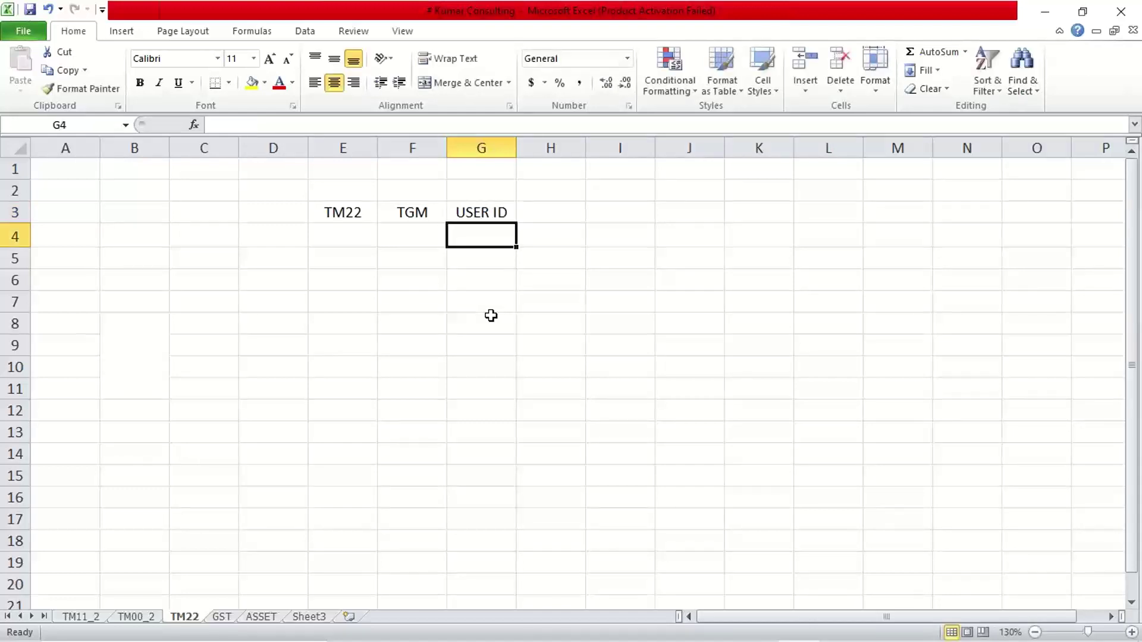
Add a second example row with company code TM50 in cell E4 and tolerance group TG5 in cell F4
{"action": "left_click", "coordinate": [411, 212]}
{"action": "left_click_drag", "start_coordinate": [477, 213], "coordinate": [440, 214]}
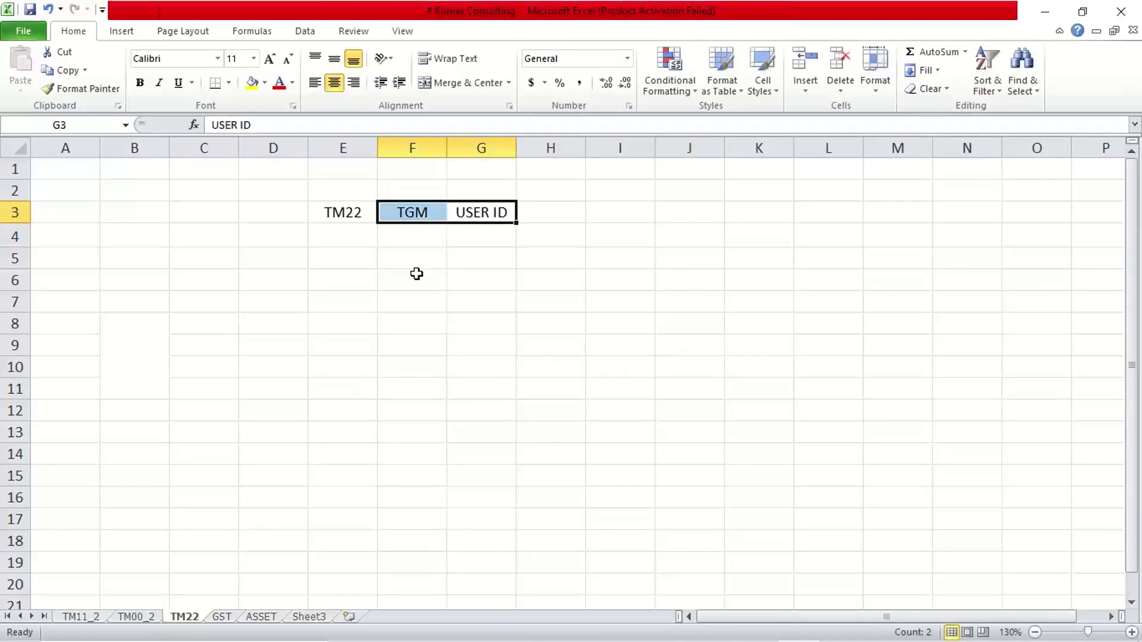
{"action": "left_click", "coordinate": [345, 242]}
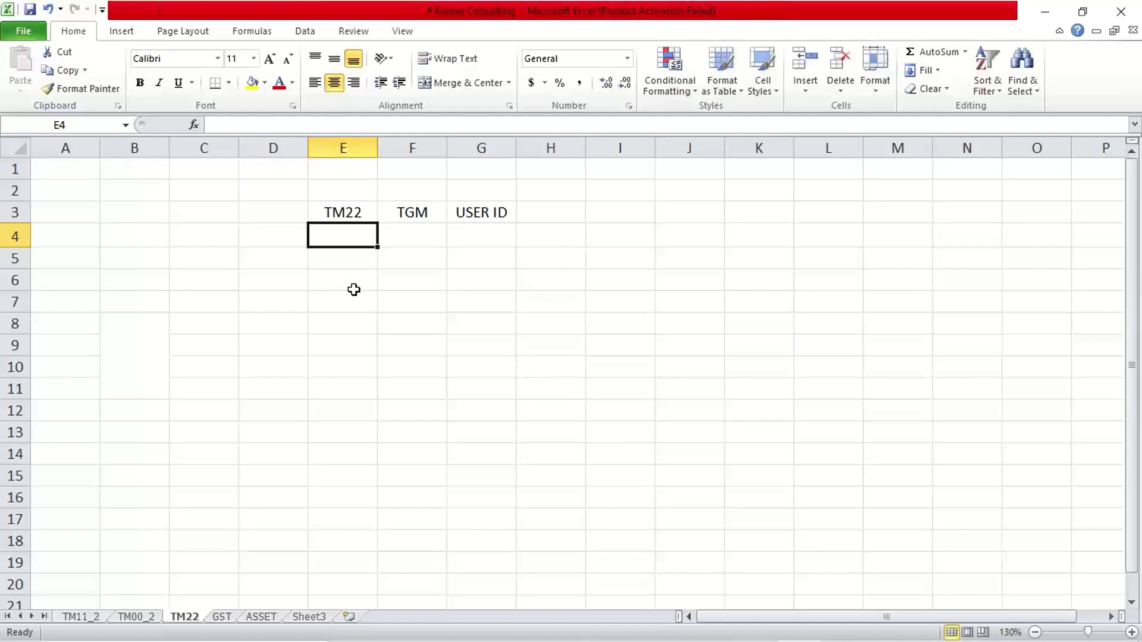
{"action": "type", "text": "TM"}
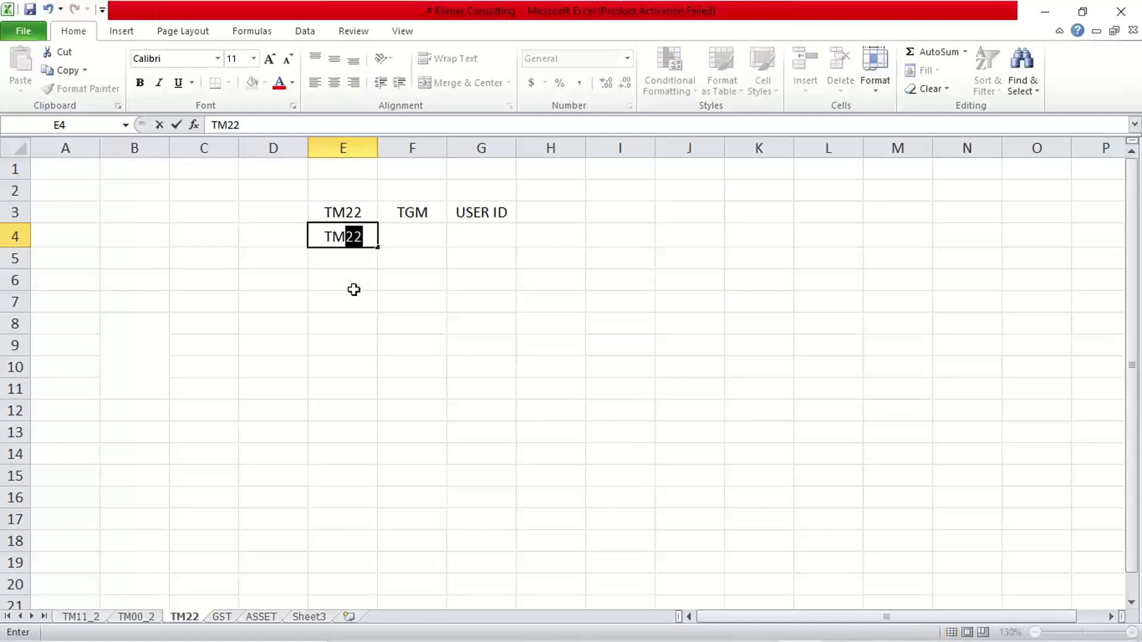
{"action": "type", "text": "50"}
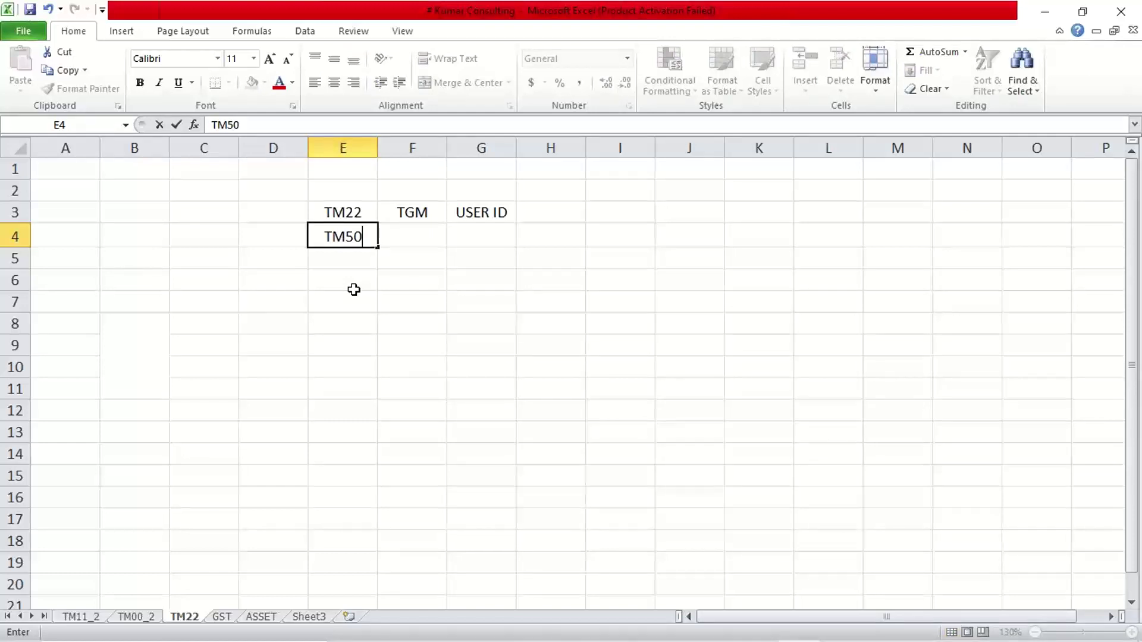
{"action": "key", "text": "Tab"}
{"action": "type", "text": "TS5"}
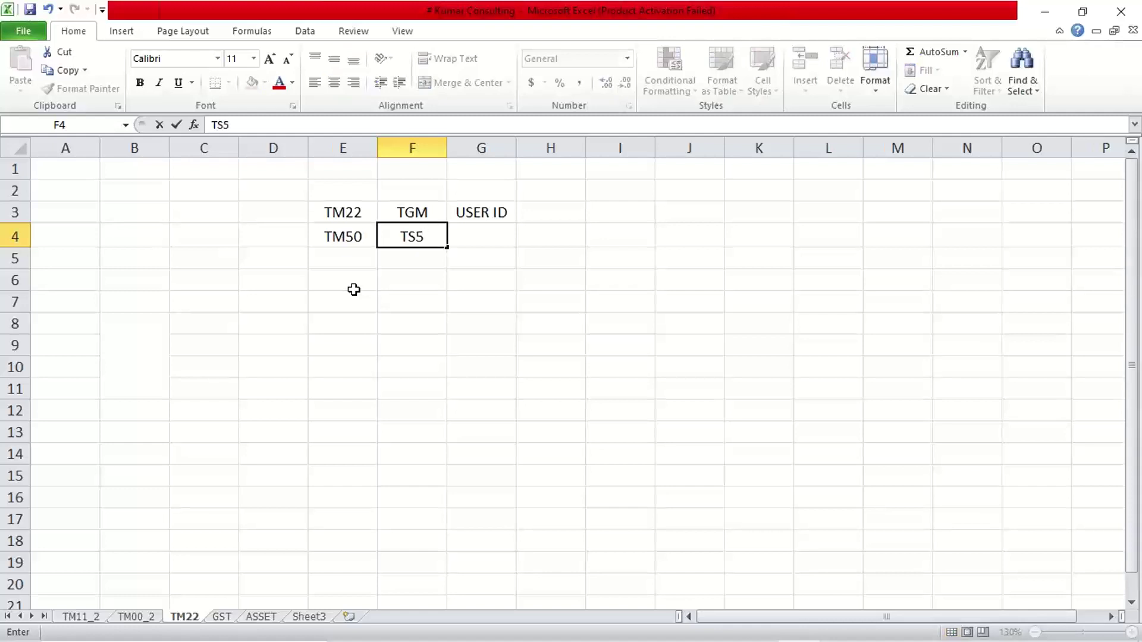
{"action": "key", "text": "BackSpace"}
{"action": "key", "text": "BackSpace"}
{"action": "type", "text": "G5"}
{"action": "key", "text": "Return"}
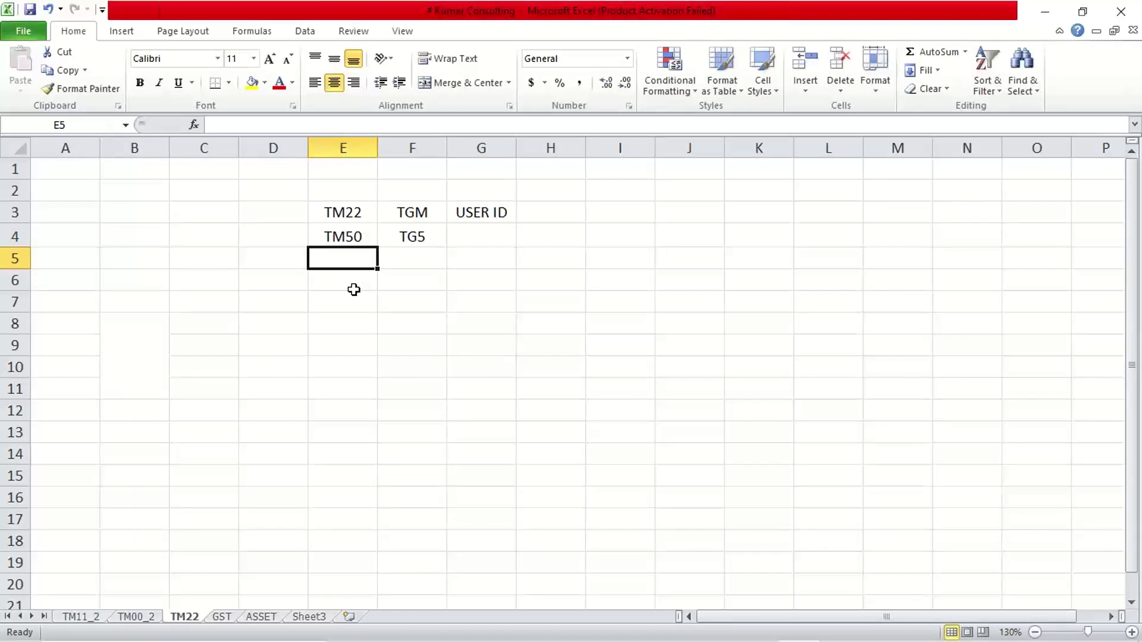
Examine how the tolerance groups TGM and TG5 in column F relate to the USER ID entry in column G
{"action": "left_click", "coordinate": [403, 238]}
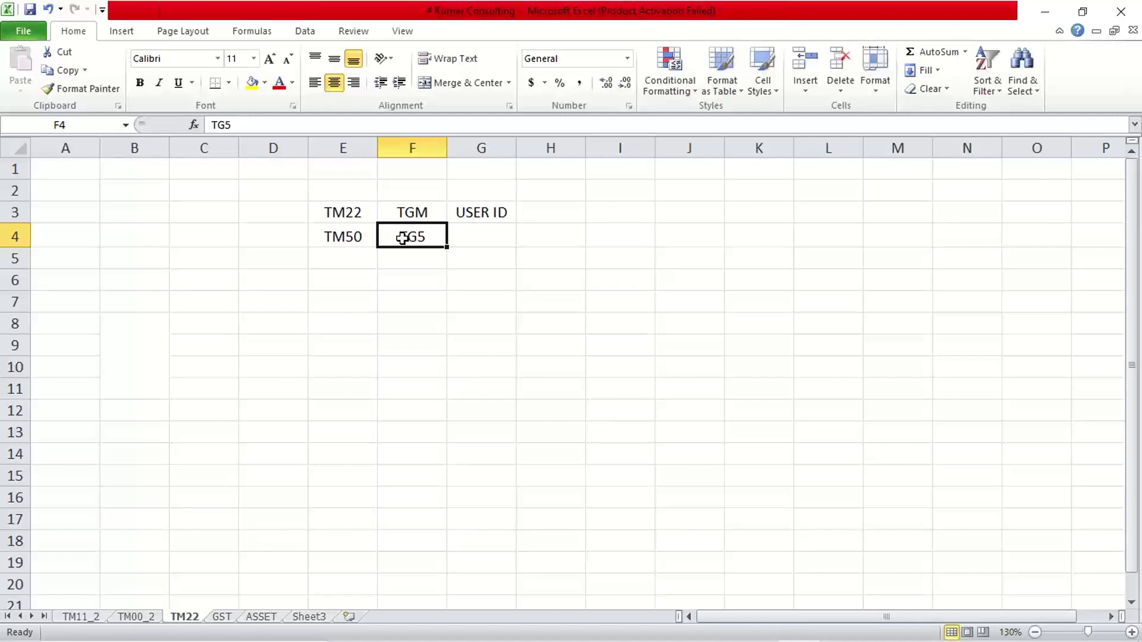
{"action": "left_click", "coordinate": [507, 216]}
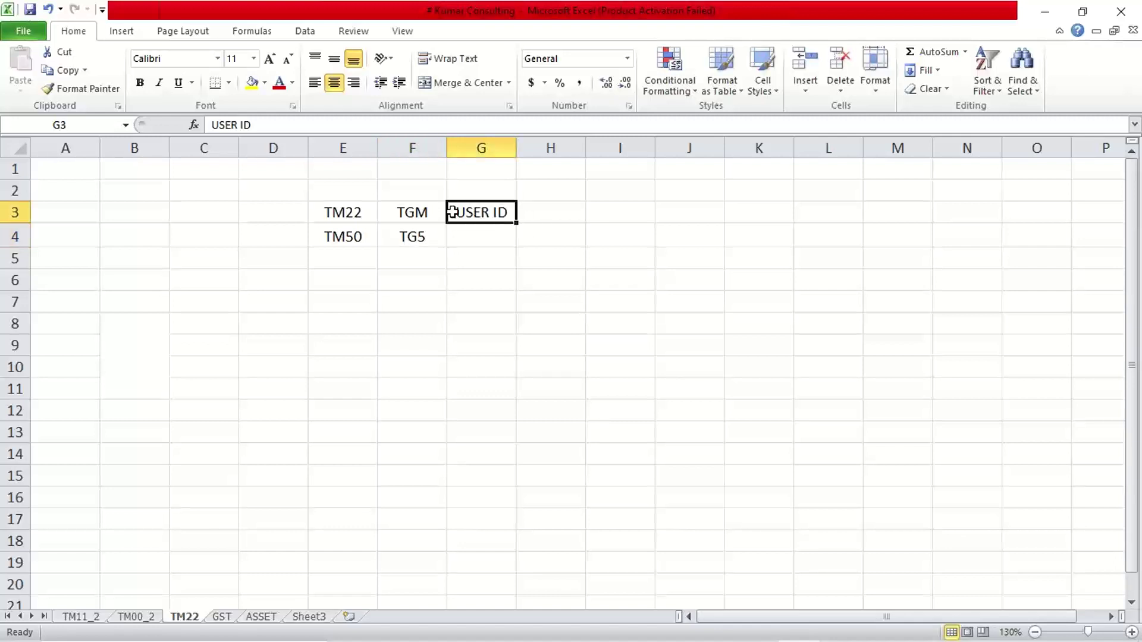
{"action": "left_click", "coordinate": [420, 208]}
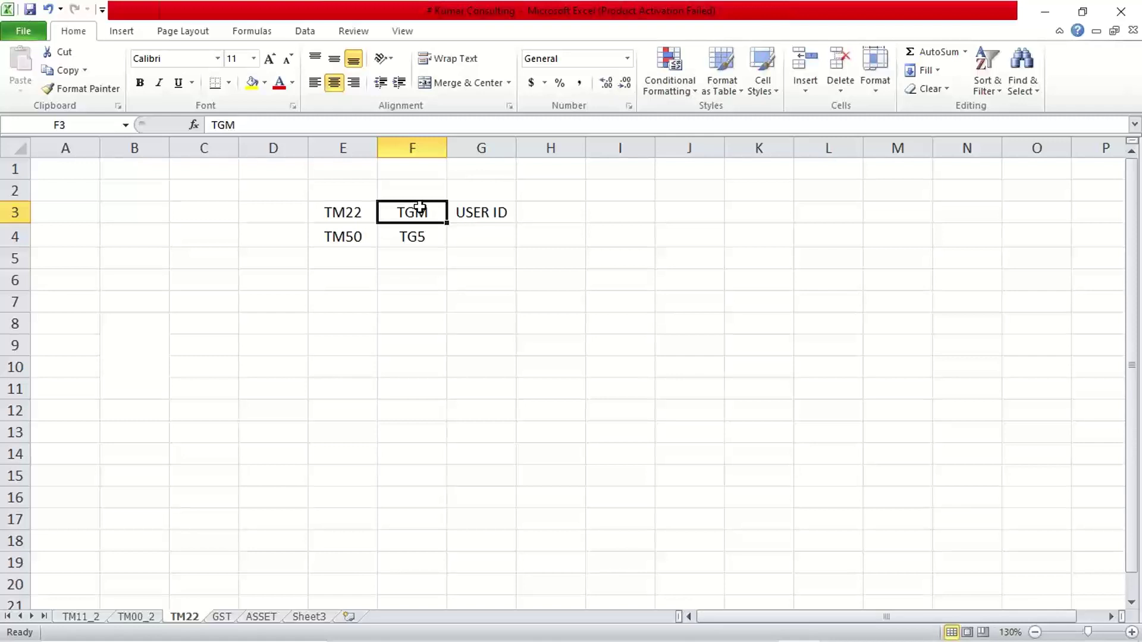
{"action": "left_click", "coordinate": [497, 216]}
{"action": "left_click", "coordinate": [410, 219]}
{"action": "left_click", "coordinate": [464, 215]}
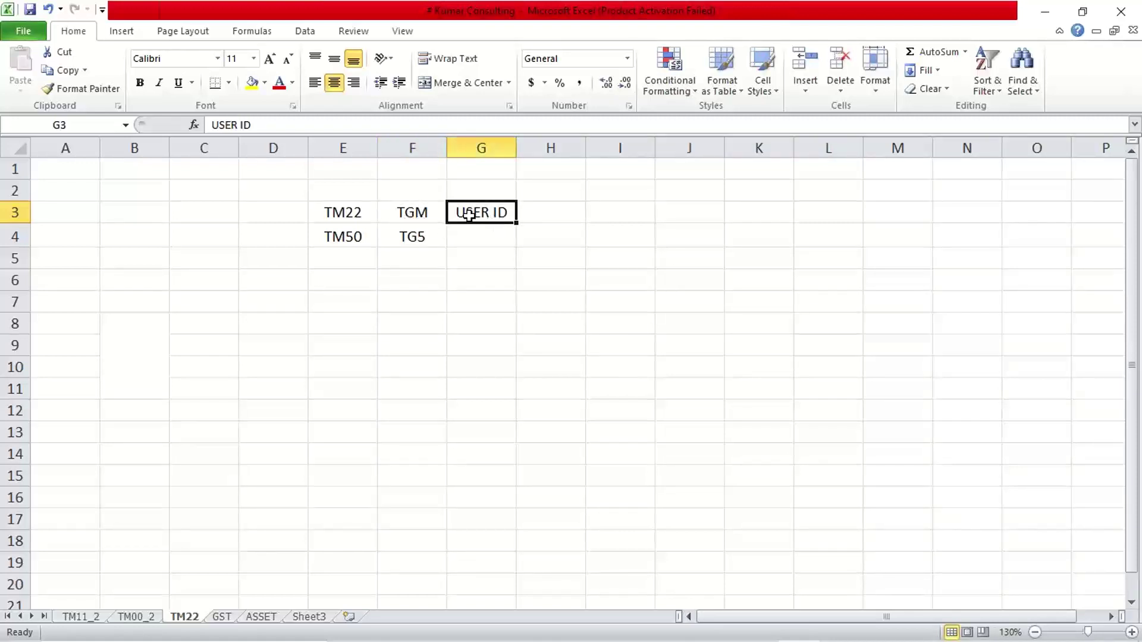
{"action": "left_click", "coordinate": [416, 238]}
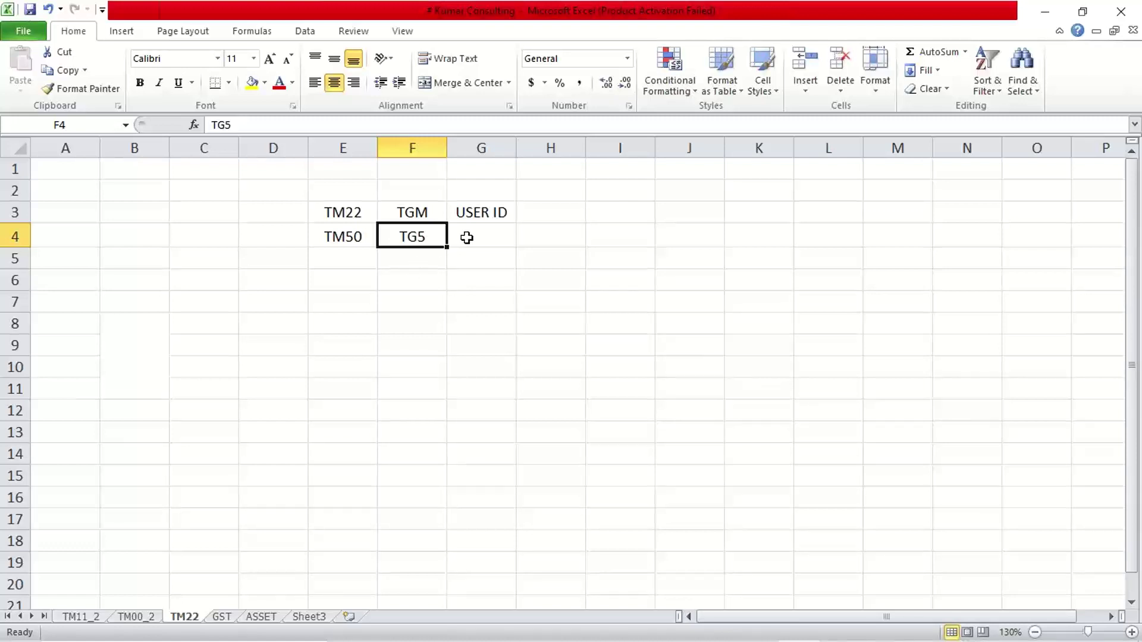
{"action": "left_click_drag", "start_coordinate": [387, 211], "coordinate": [416, 238]}
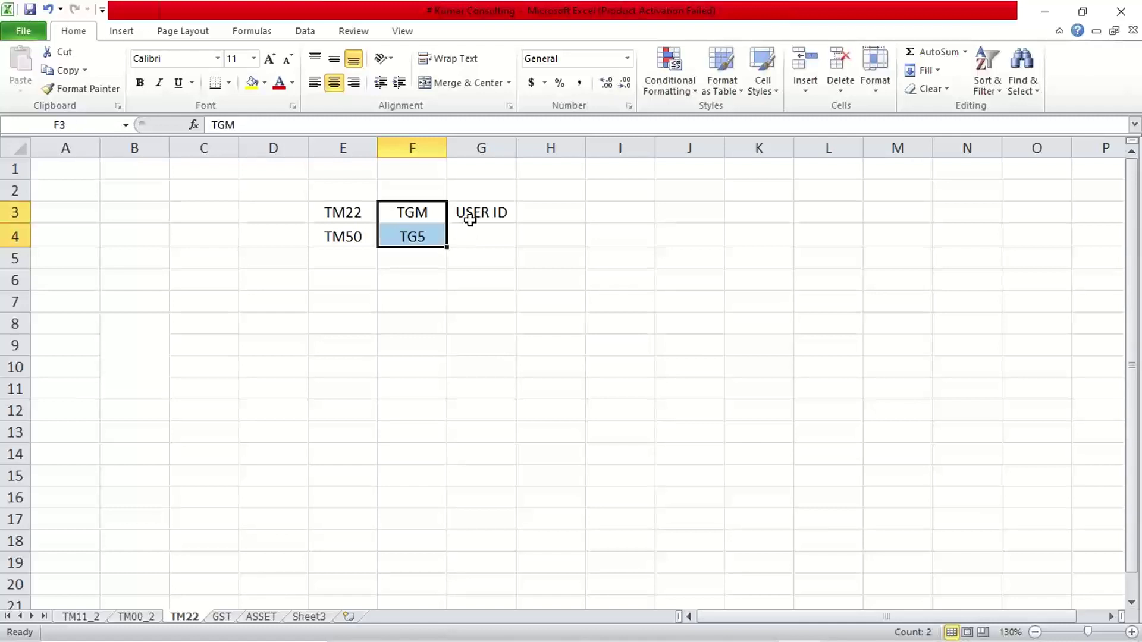
{"action": "left_click", "coordinate": [468, 235]}
{"action": "left_click", "coordinate": [482, 214]}
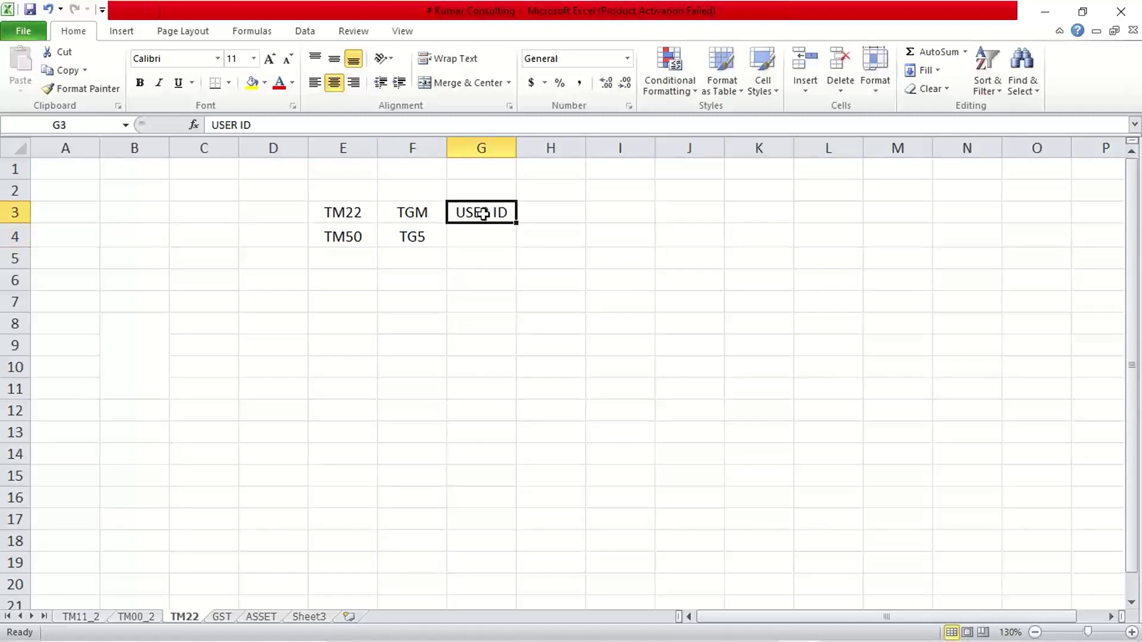
{"action": "left_click", "coordinate": [438, 212]}
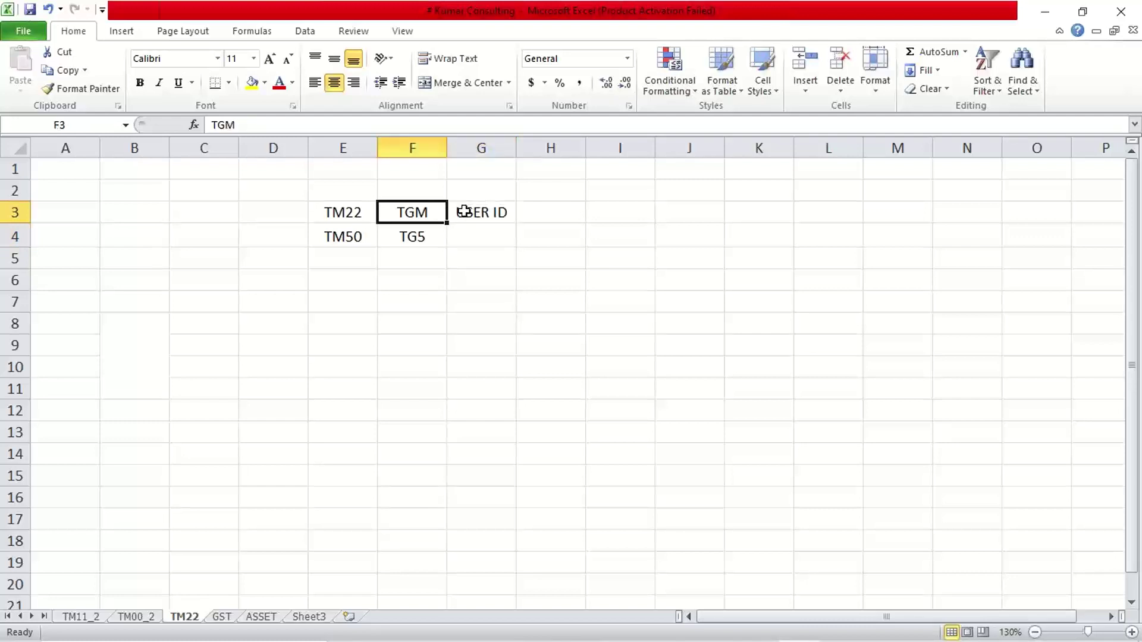
{"action": "left_click", "coordinate": [465, 211]}
{"action": "left_click", "coordinate": [423, 209]}
{"action": "left_click", "coordinate": [469, 211]}
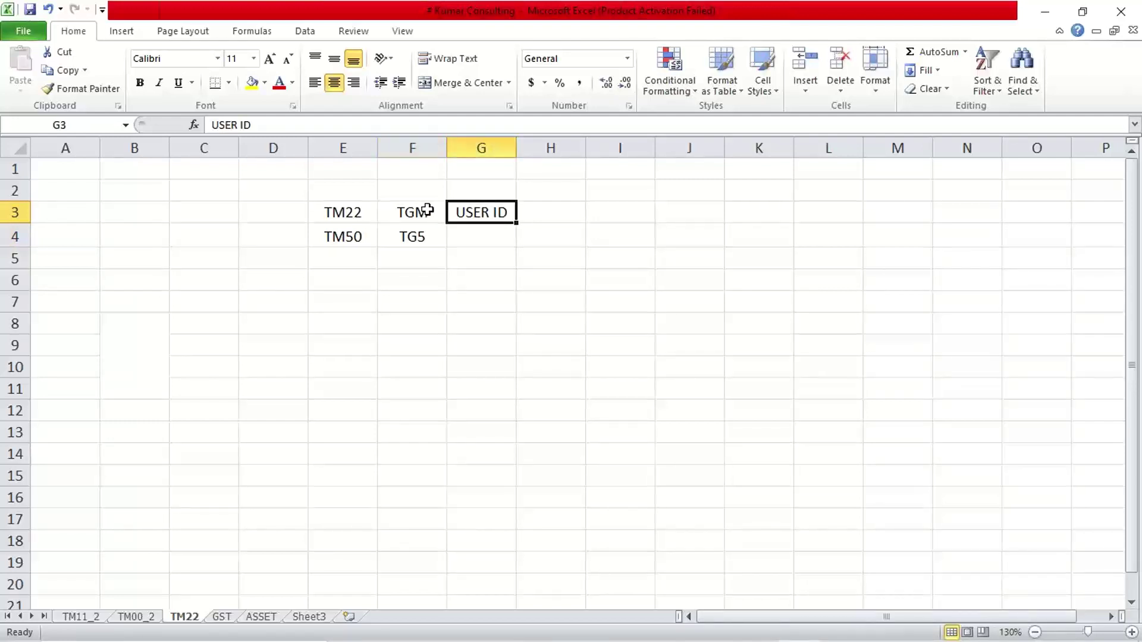
{"action": "left_click", "coordinate": [427, 209]}
{"action": "left_click", "coordinate": [479, 213]}
{"action": "left_click", "coordinate": [412, 215]}
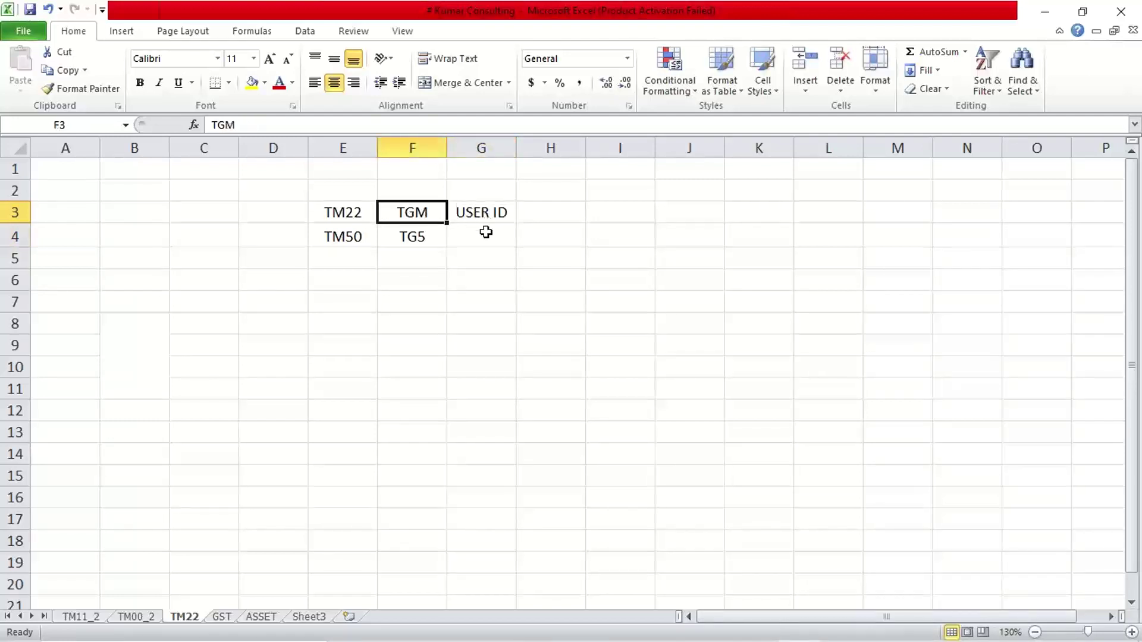
{"action": "left_click", "coordinate": [486, 233]}
{"action": "left_click", "coordinate": [413, 235]}
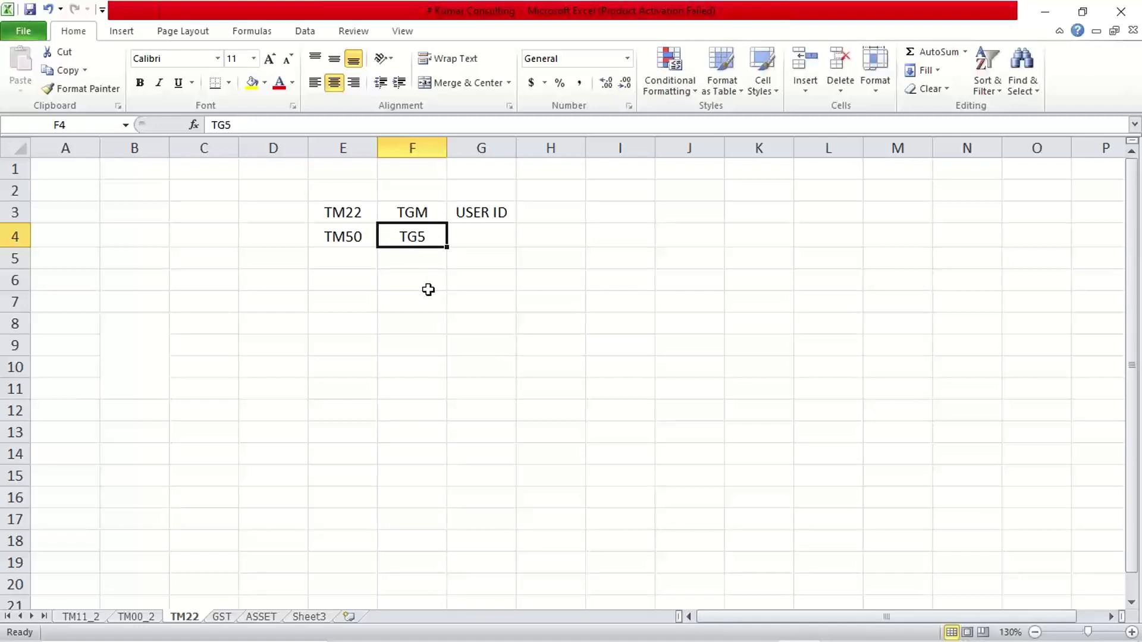
Examine the company code, tolerance group and user ID entries in rows 3 and 4 for TM22 and TM50
{"action": "left_click", "coordinate": [488, 233]}
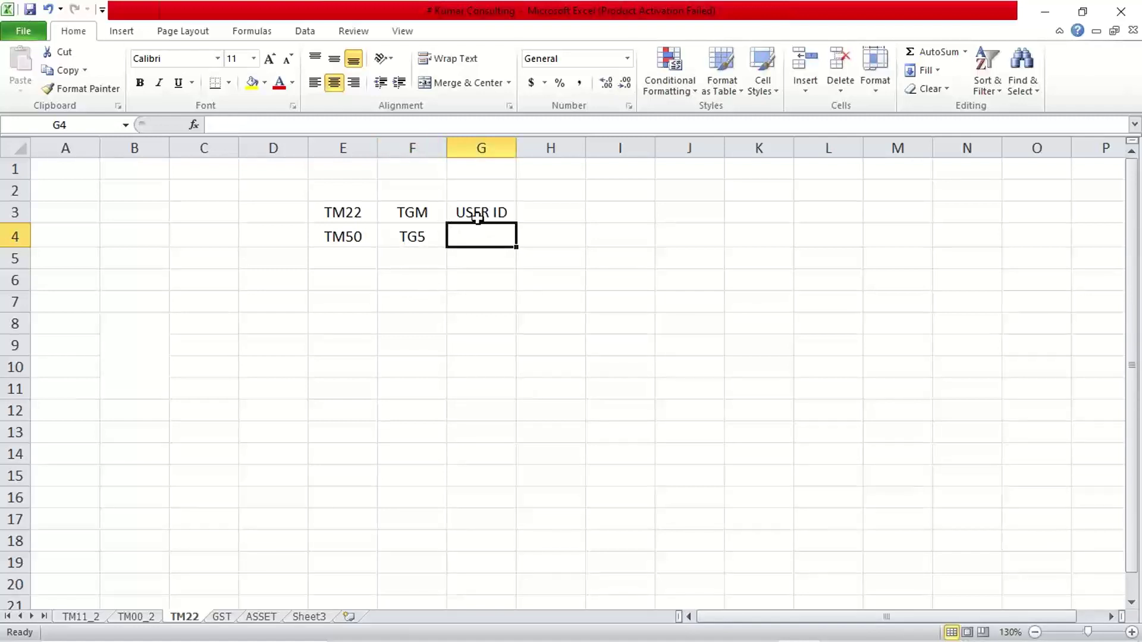
{"action": "left_click", "coordinate": [464, 217]}
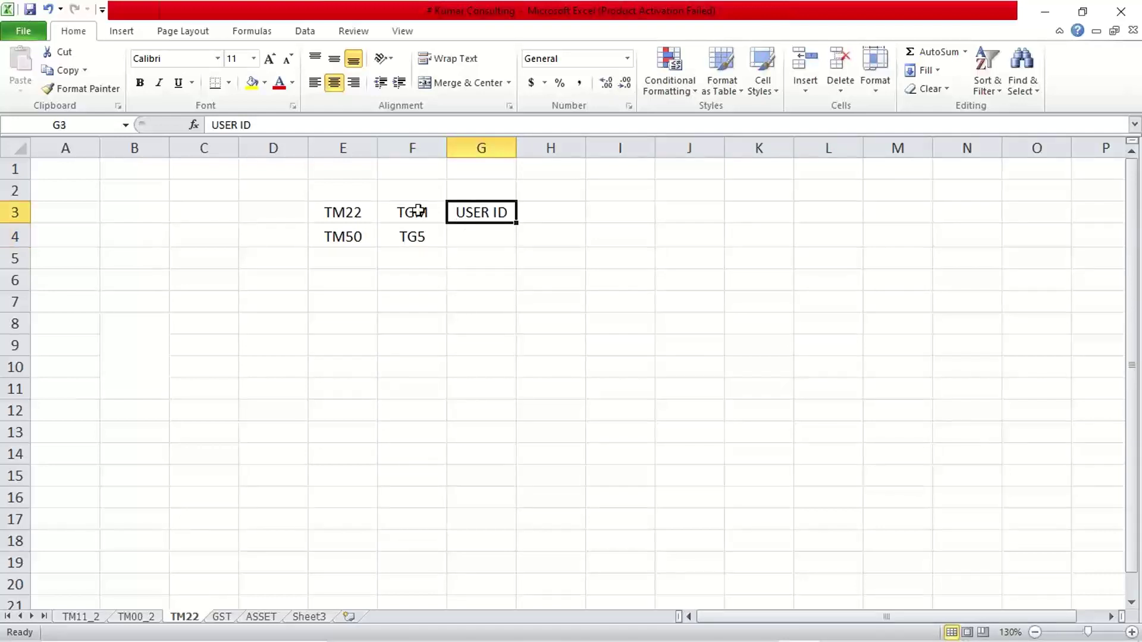
{"action": "left_click", "coordinate": [418, 210]}
{"action": "left_click", "coordinate": [355, 208]}
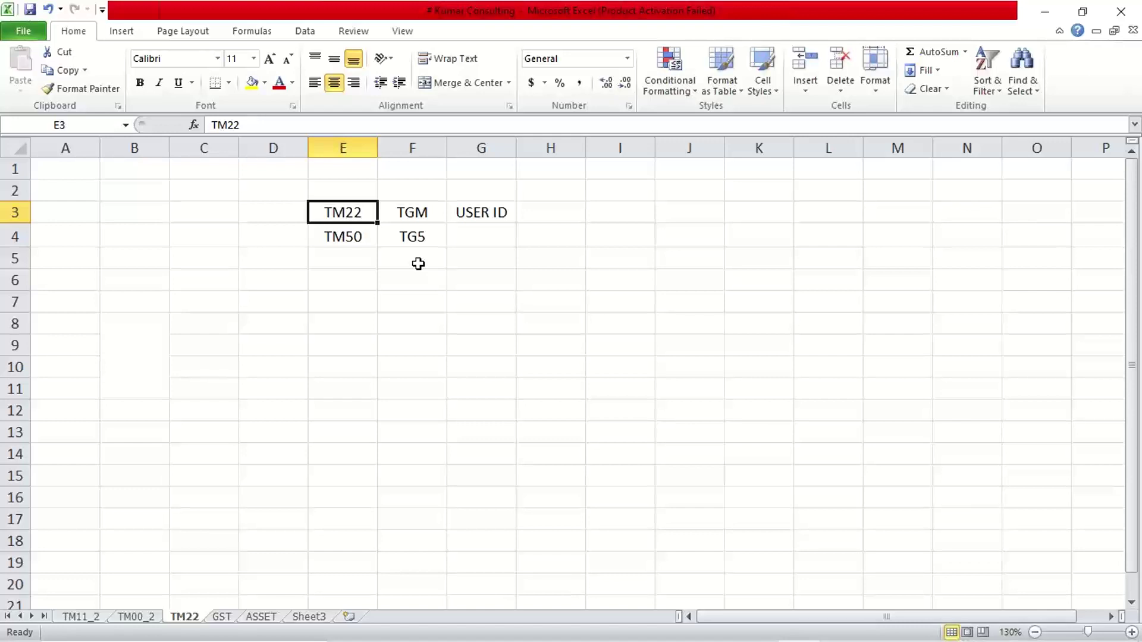
{"action": "key", "text": "Down"}
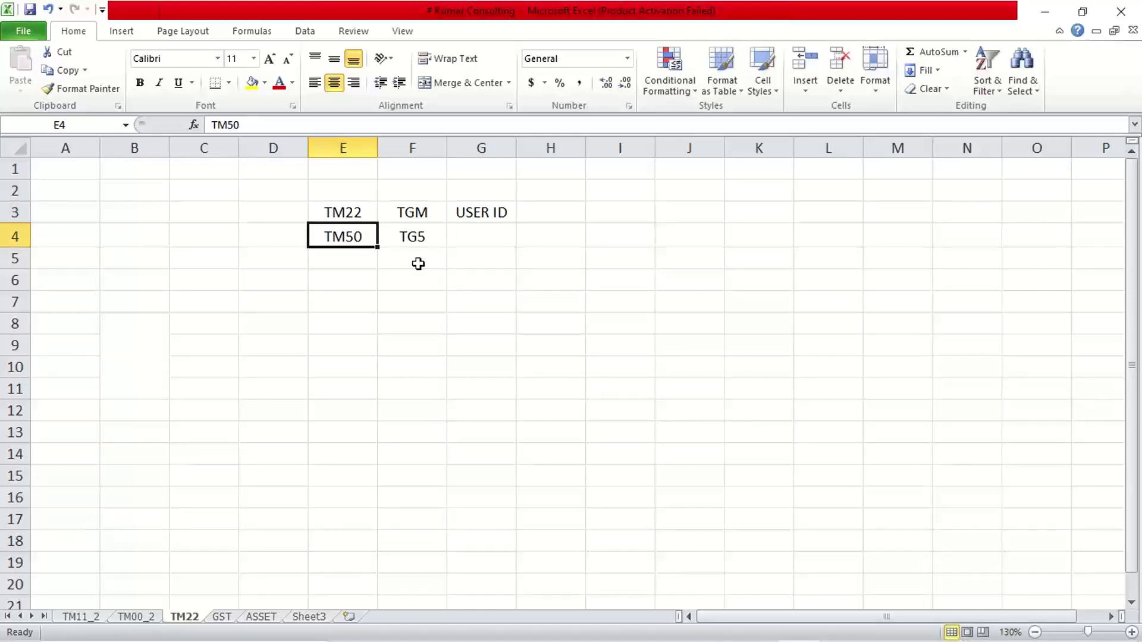
{"action": "key", "text": "Right"}
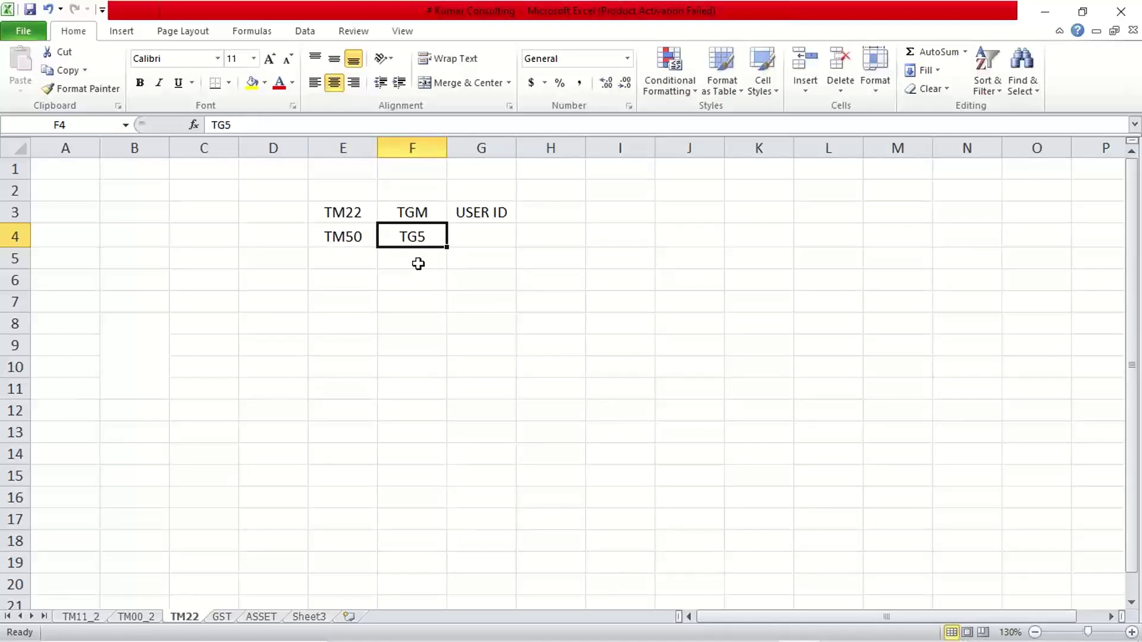
{"action": "key", "text": "Right"}
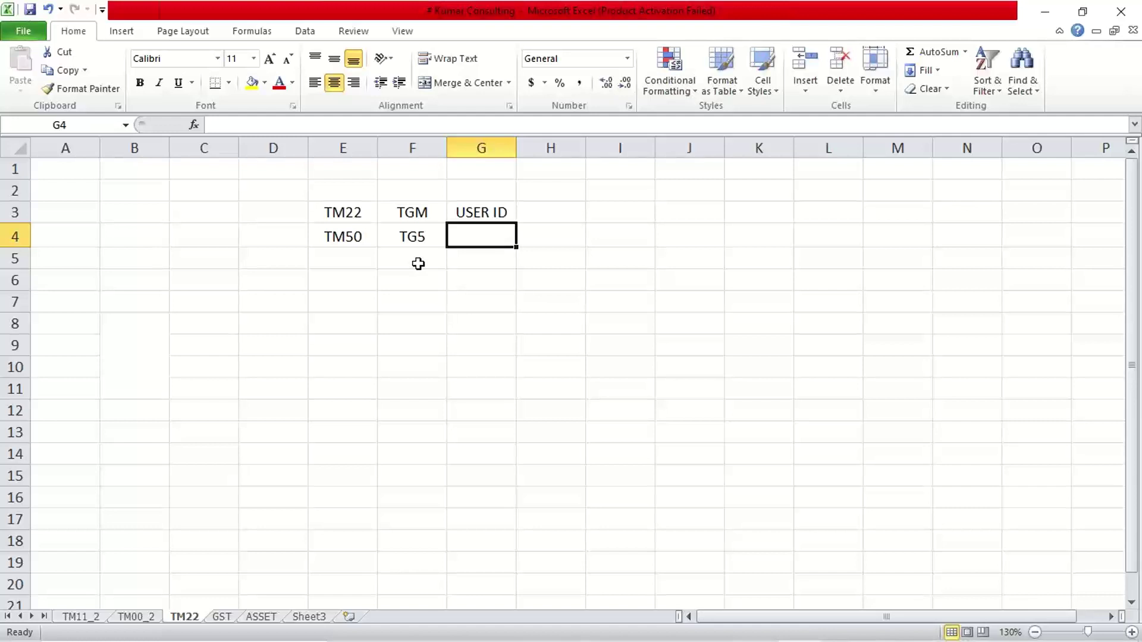
Replace the tolerance group names in cells F3 and F4 with a single dot each
{"action": "key", "text": "Left"}
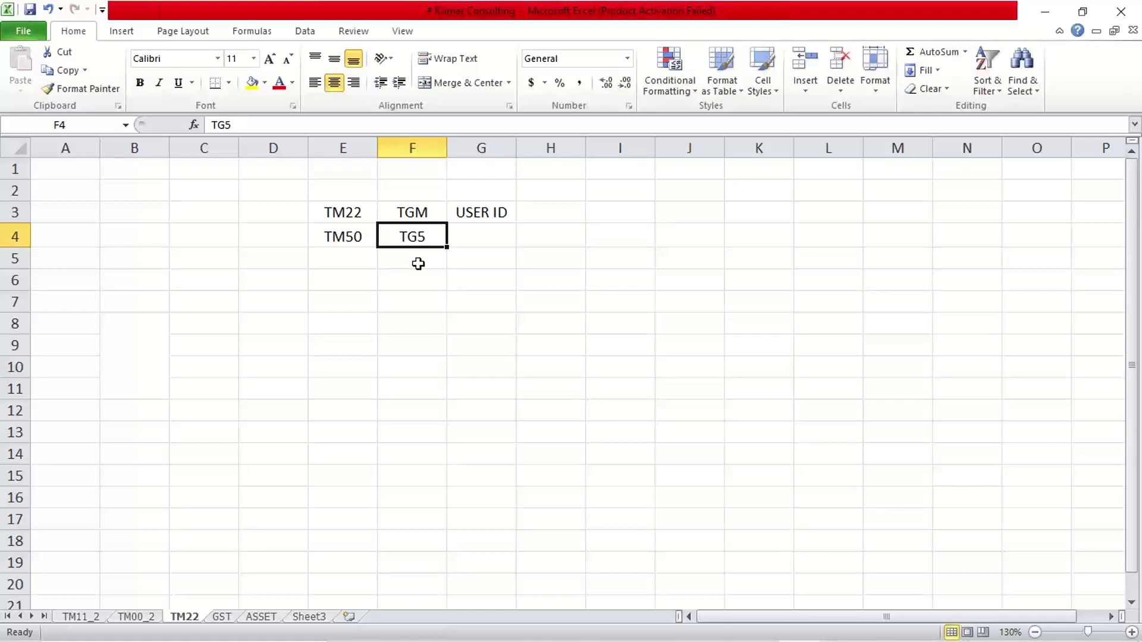
{"action": "key", "text": "Up"}
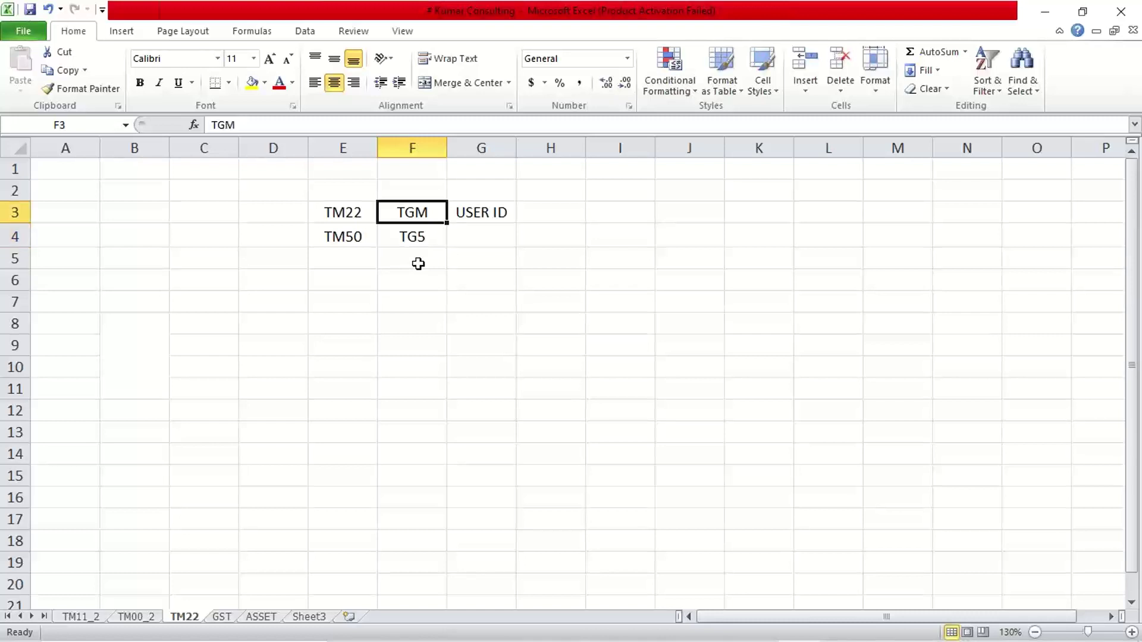
{"action": "type", "text": "."}
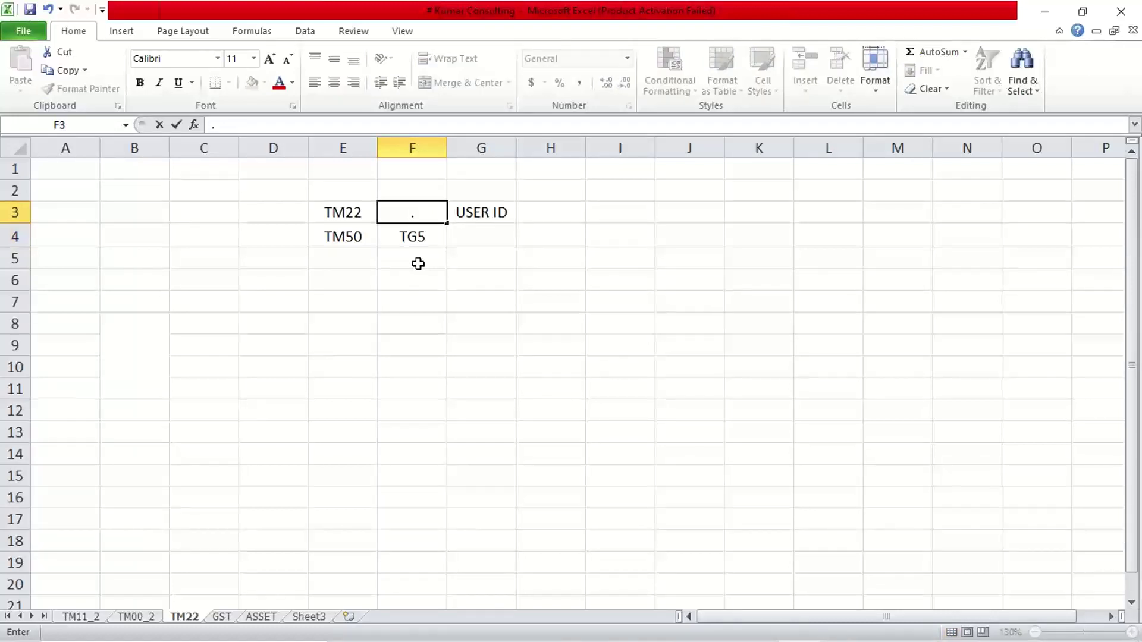
{"action": "key", "text": "Return"}
{"action": "type", "text": "."}
{"action": "key", "text": "Return"}
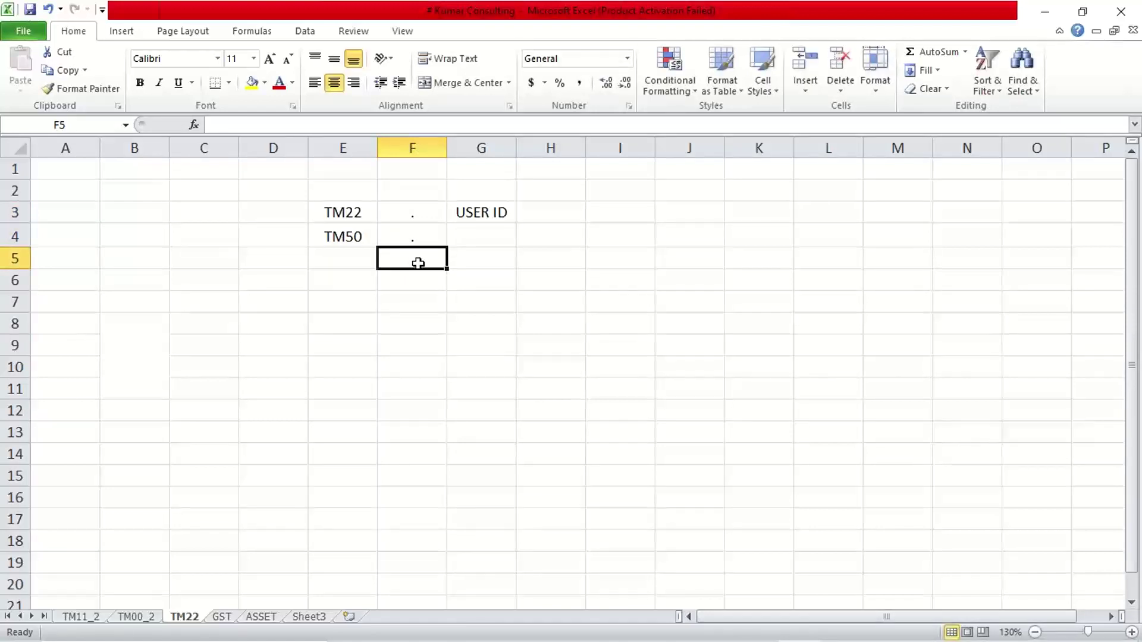
Enter X in cell G4, in the user ID column of the TM50 row
{"action": "left_click", "coordinate": [497, 240]}
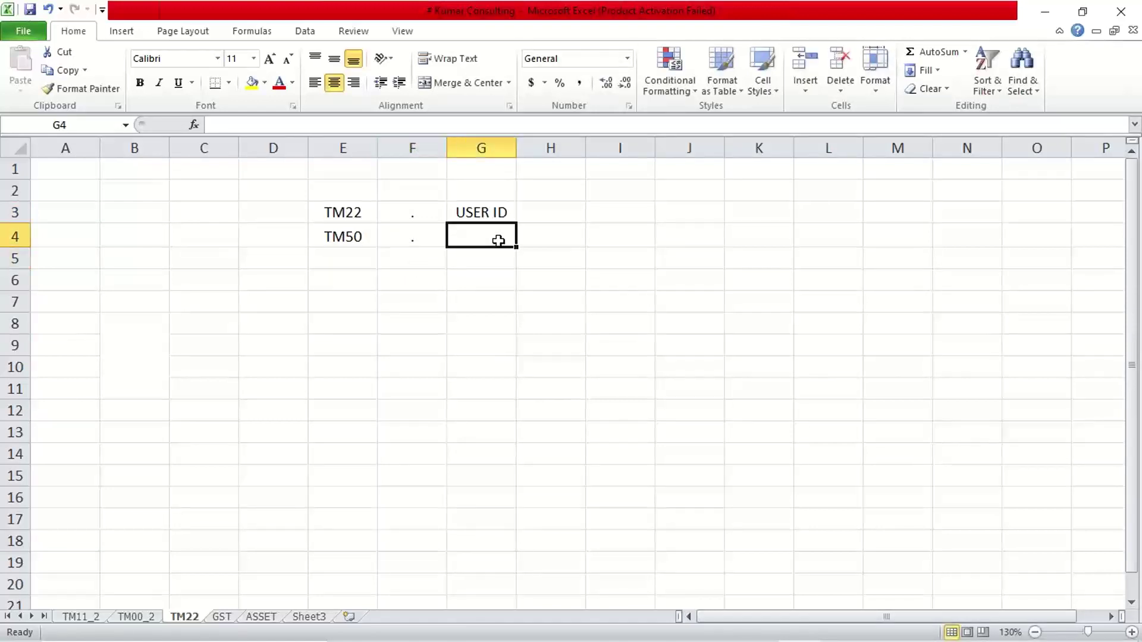
{"action": "type", "text": "X"}
{"action": "key", "text": "Return"}
{"action": "left_click", "coordinate": [438, 295]}
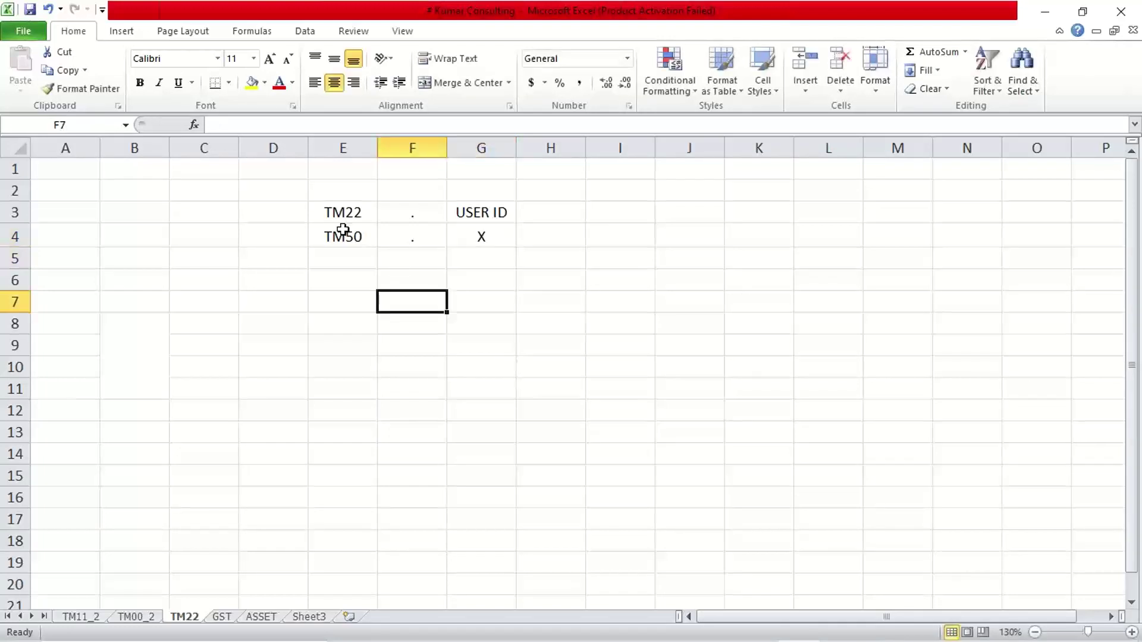
{"action": "left_click", "coordinate": [336, 214]}
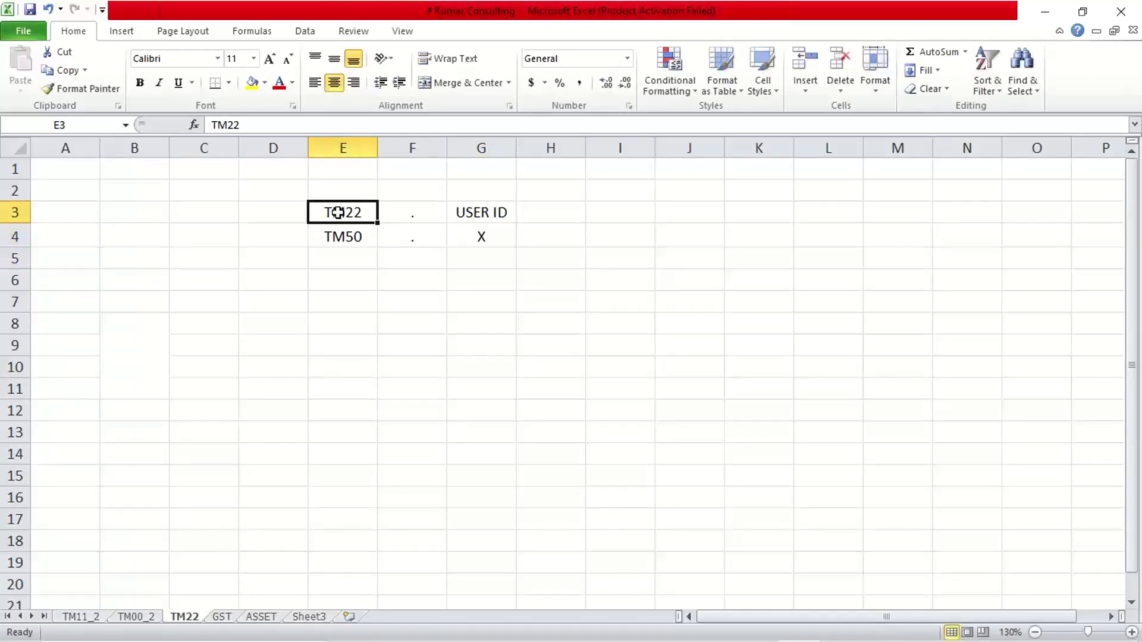
{"action": "key", "text": "Down"}
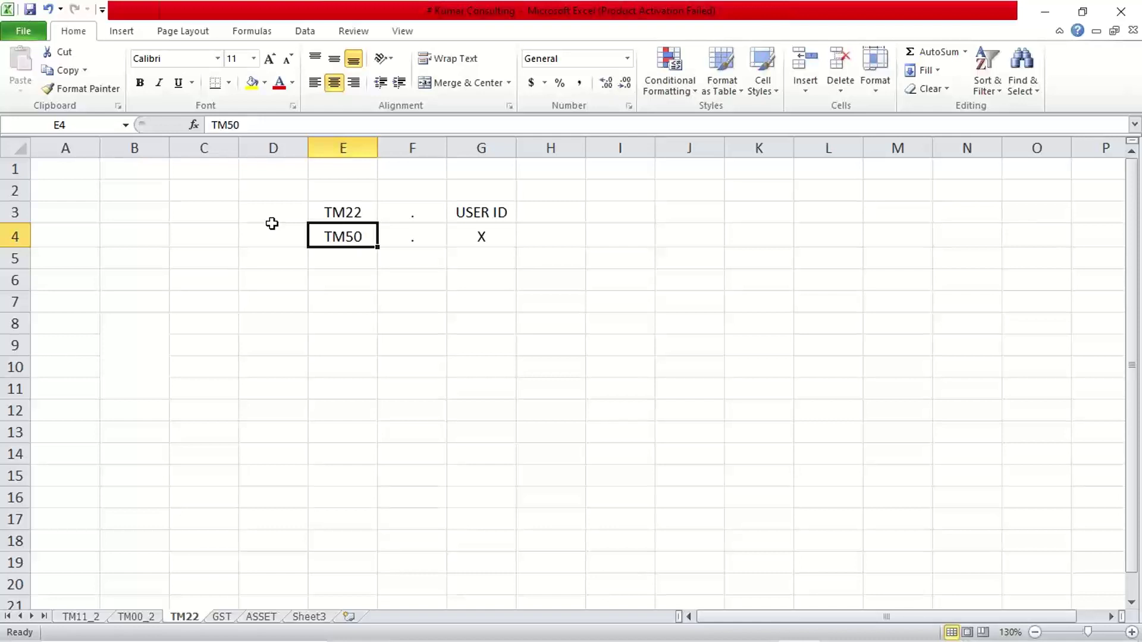
{"action": "left_click", "coordinate": [419, 350]}
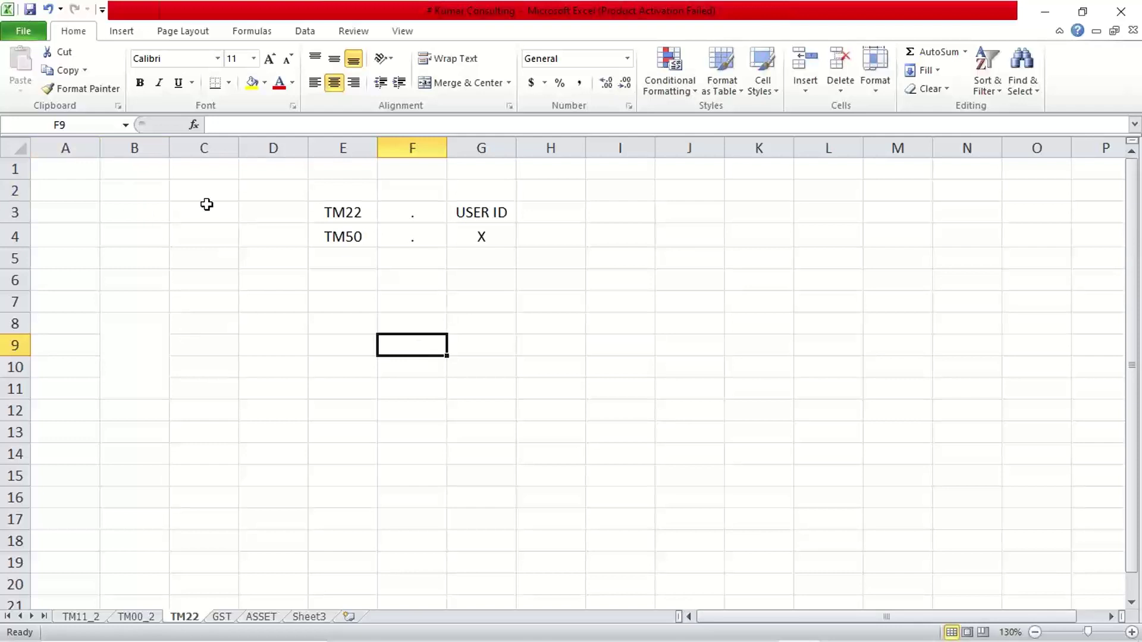
Widen column C to about twice its width and enter the company name Tata Motor in cell C2
{"action": "left_click", "coordinate": [205, 208]}
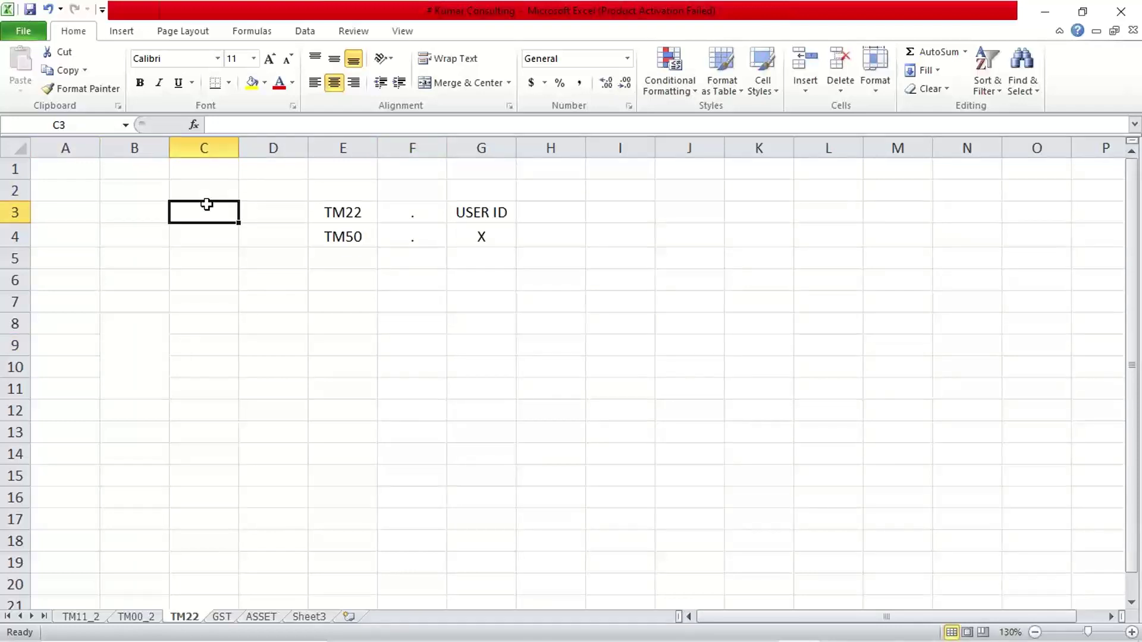
{"action": "left_click_drag", "start_coordinate": [239, 149], "coordinate": [302, 158]}
{"action": "left_click", "coordinate": [251, 195]}
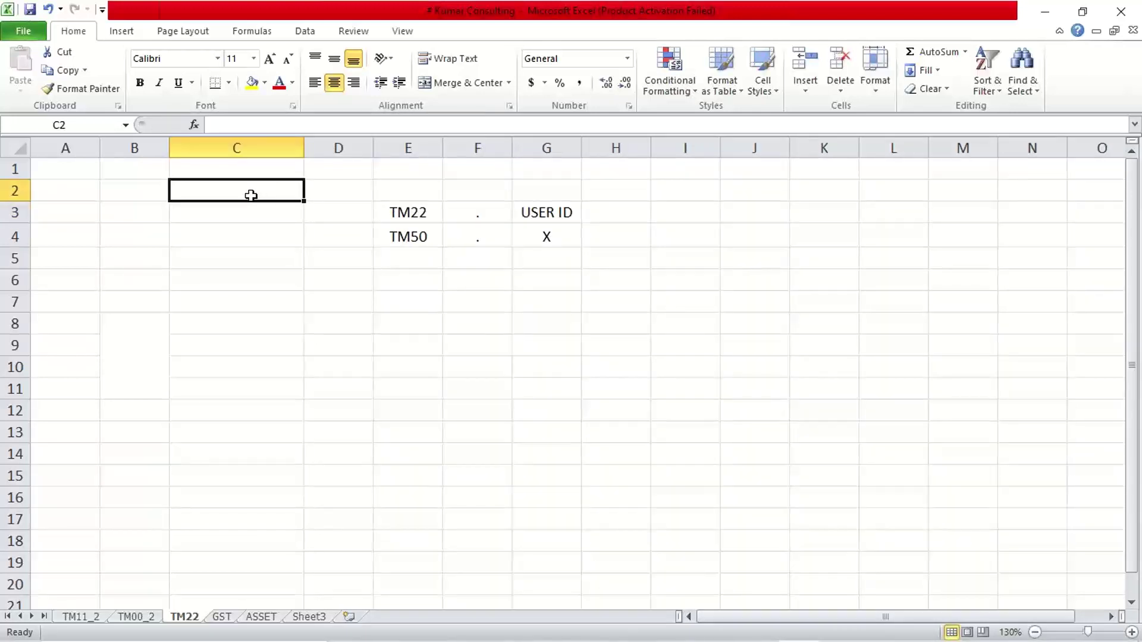
{"action": "type", "text": "Tata"}
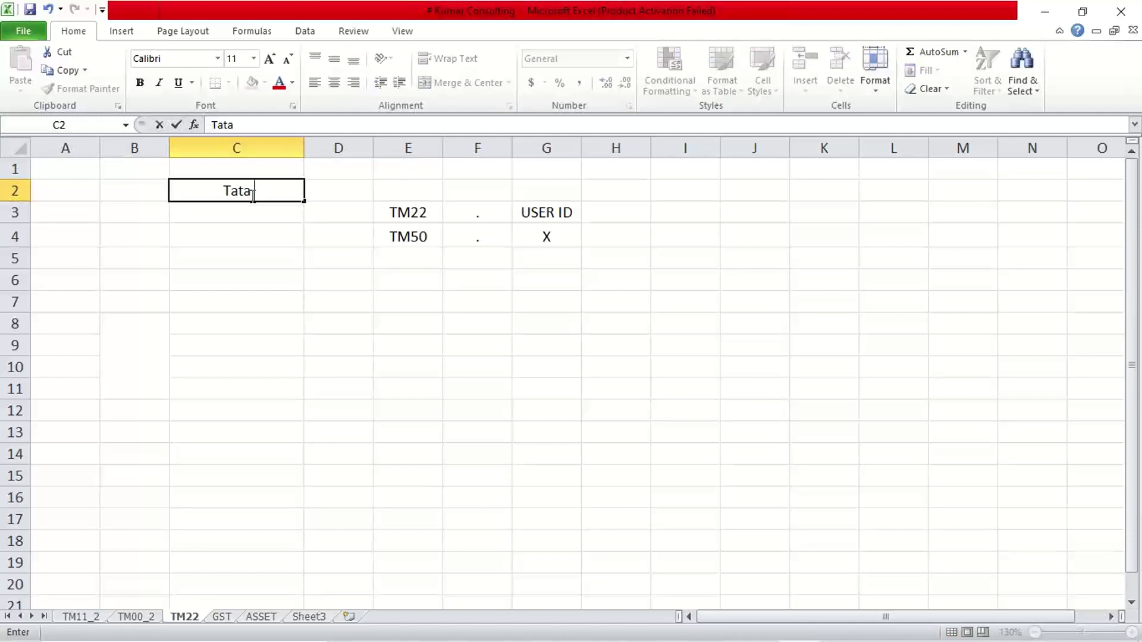
{"action": "type", "text": " Motor"}
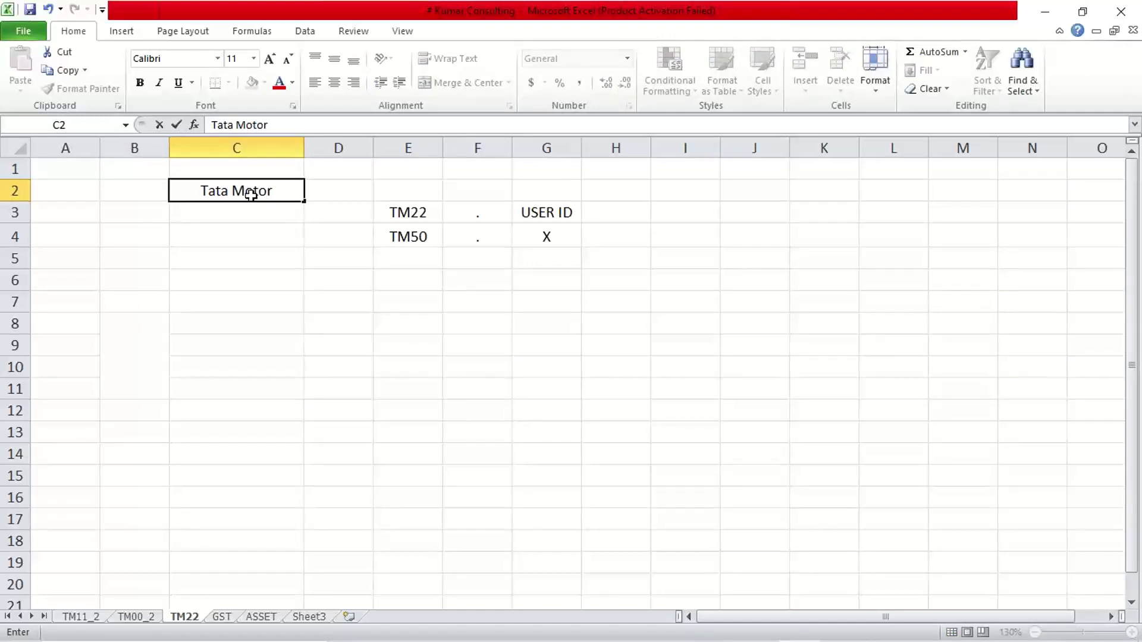
{"action": "key", "text": "Return"}
Add the company name Tata Steel in cell C3, below Tata Motor
{"action": "type", "text": "T"}
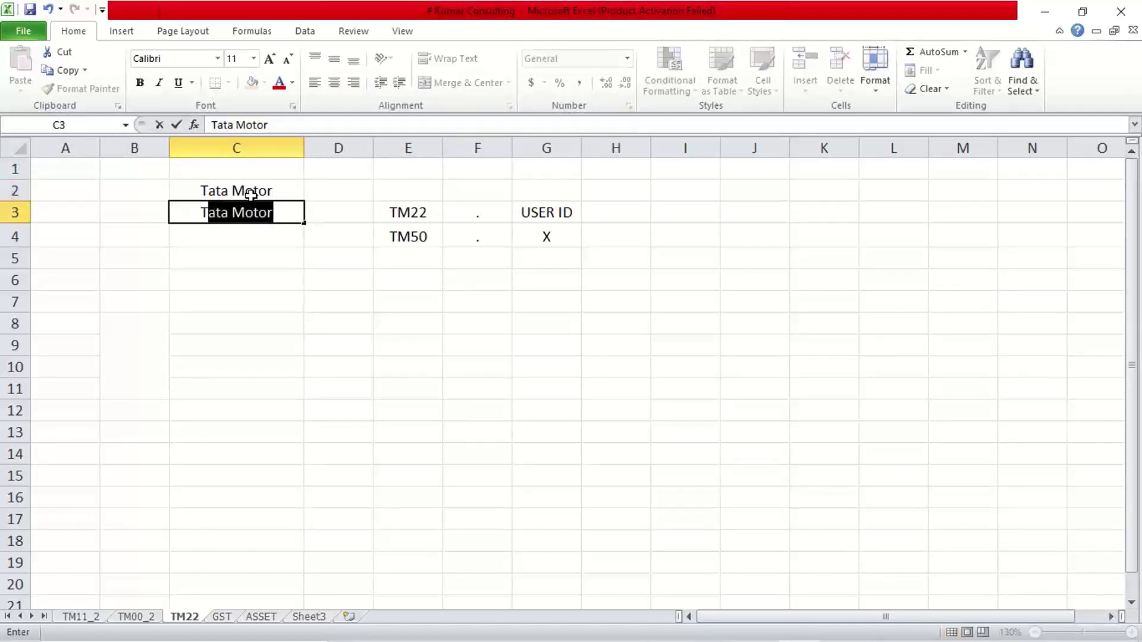
{"action": "type", "text": "ata S"}
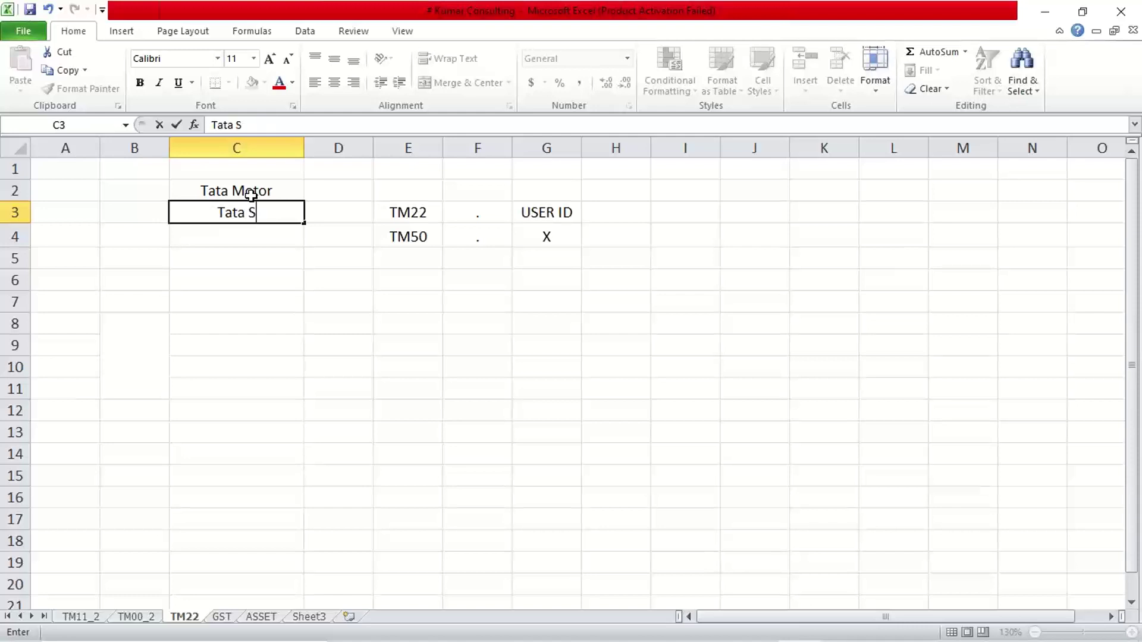
{"action": "type", "text": "teel"}
{"action": "key", "text": "Return"}
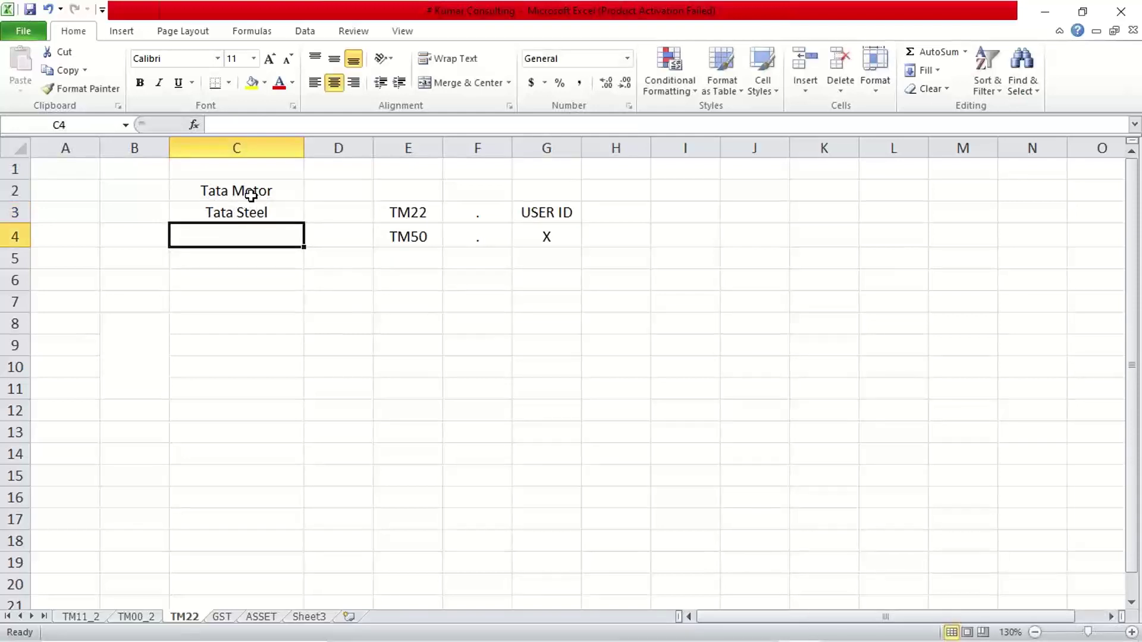
Add the company name Tata Chemical in cell C4 of the company list
{"action": "type", "text": "Tata"}
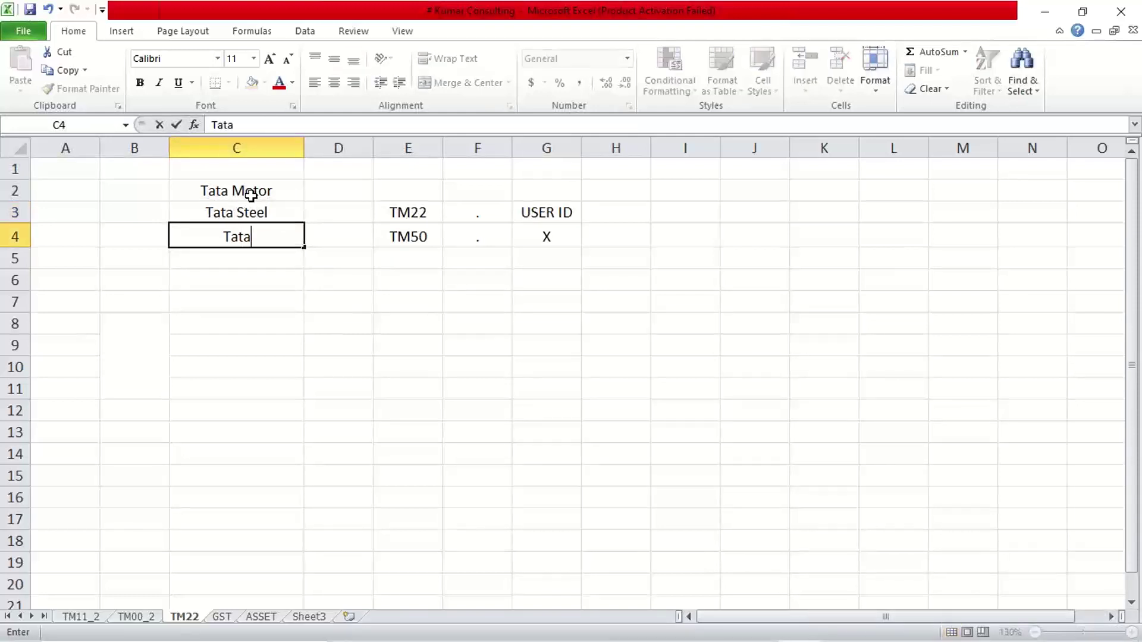
{"action": "type", "text": " Cje"}
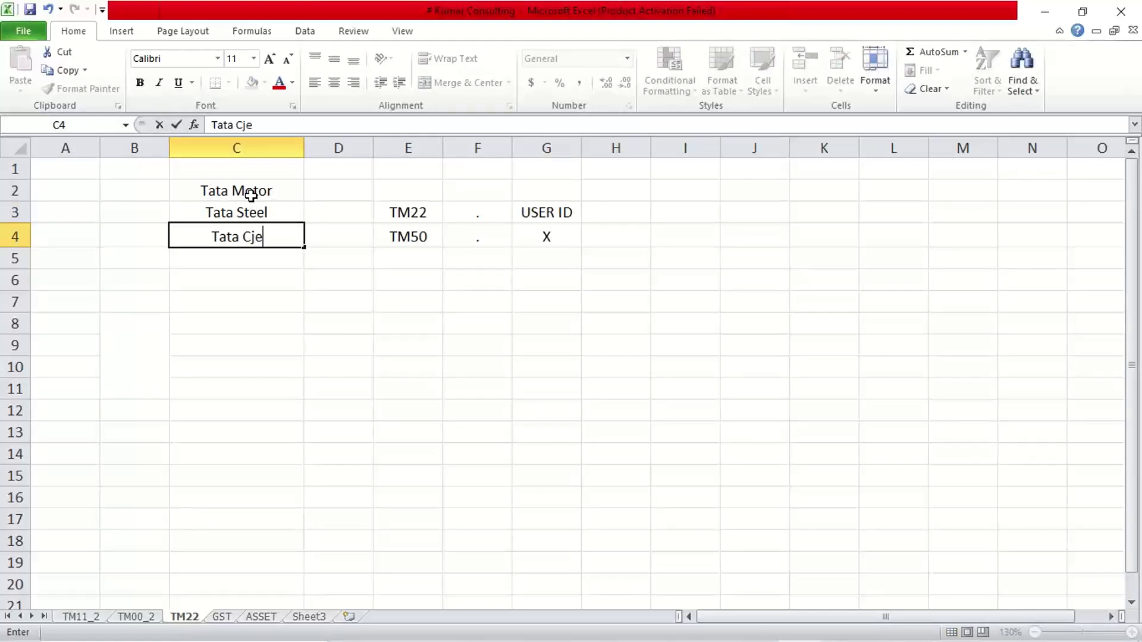
{"action": "key", "text": "BackSpace"}
{"action": "key", "text": "BackSpace"}
{"action": "type", "text": "hemic"}
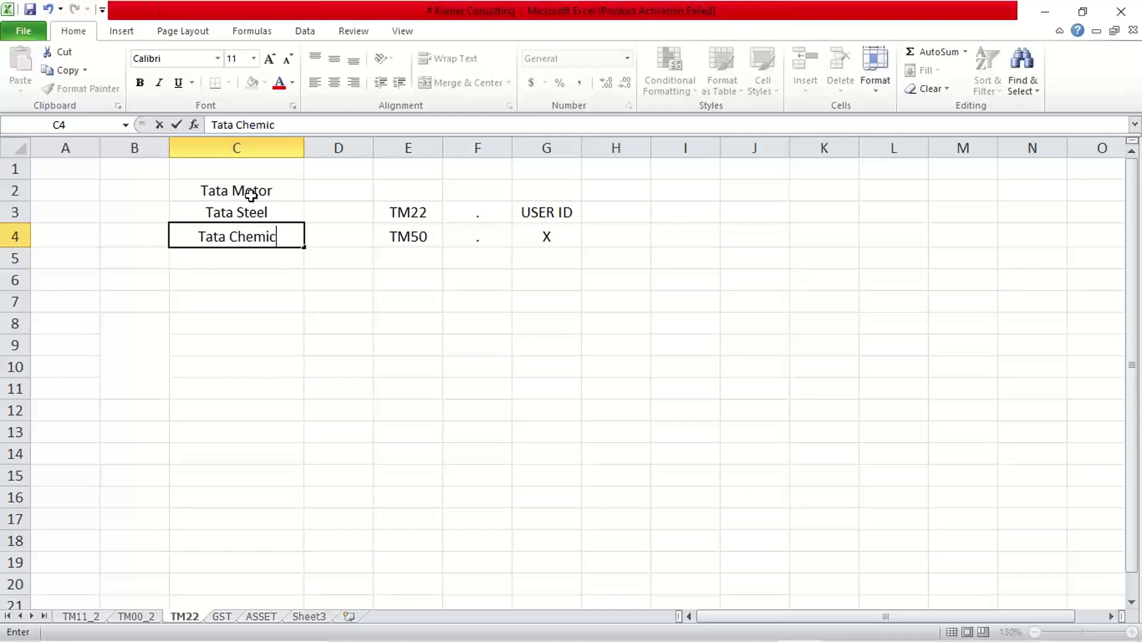
{"action": "type", "text": "al"}
{"action": "key", "text": "Return"}
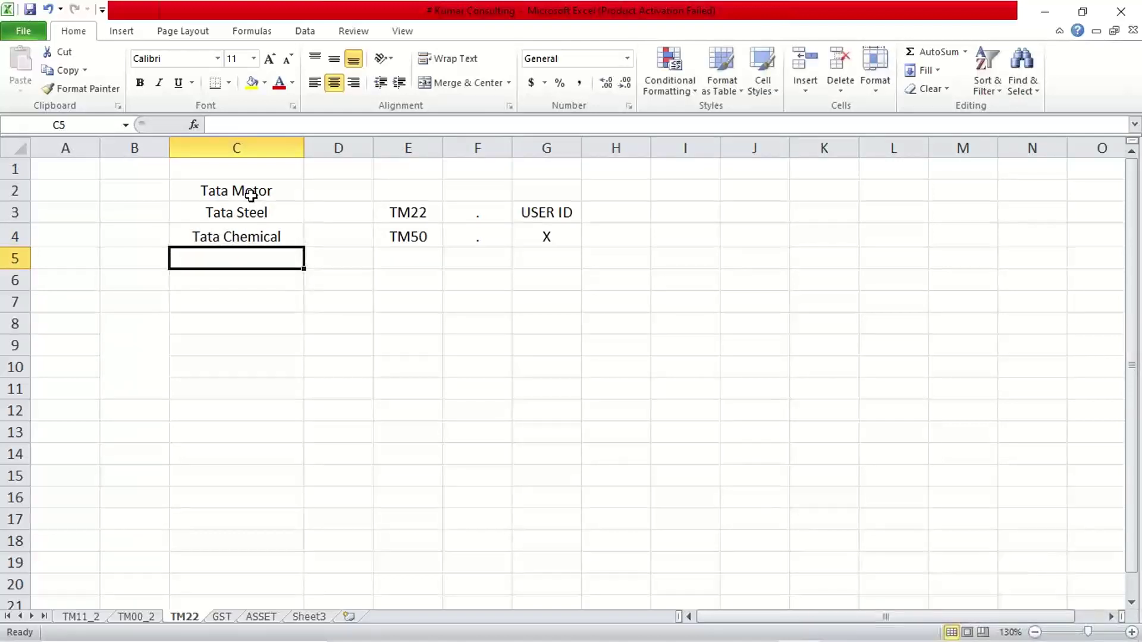
Complete the company list with Tata Cement in cell C5
{"action": "type", "text": "Tata Ce"}
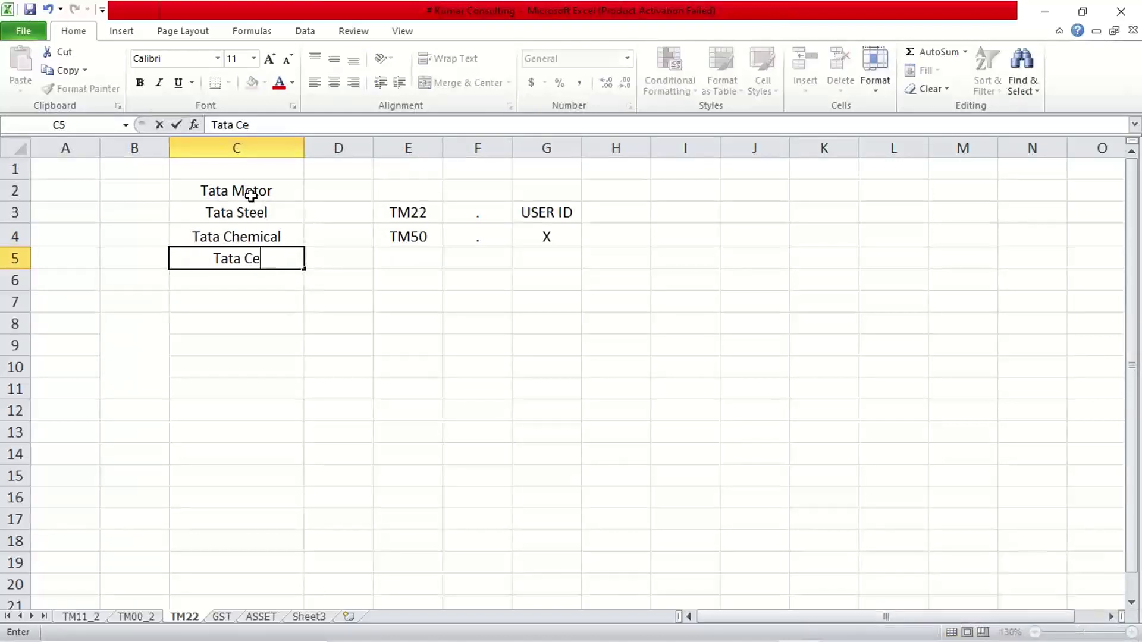
{"action": "type", "text": "e"}
{"action": "key", "text": "BackSpace"}
{"action": "type", "text": "ment"}
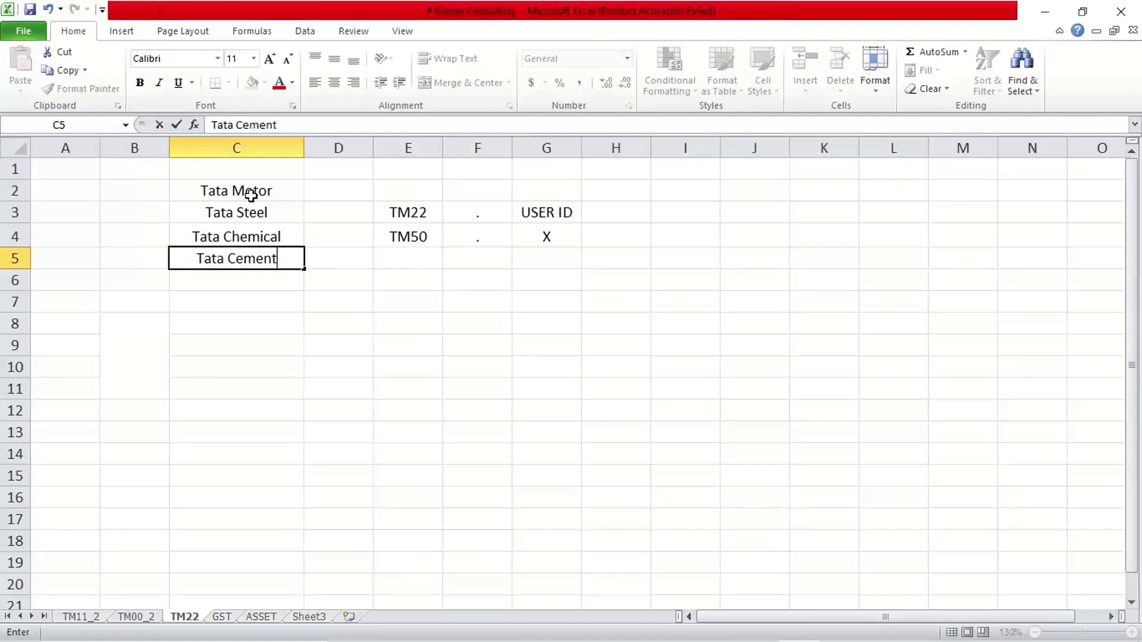
{"action": "left_click", "coordinate": [181, 387]}
Review the four Tata company names in C2 to C5 one by one, alongside the company code entries
{"action": "left_click_drag", "start_coordinate": [241, 170], "coordinate": [253, 266]}
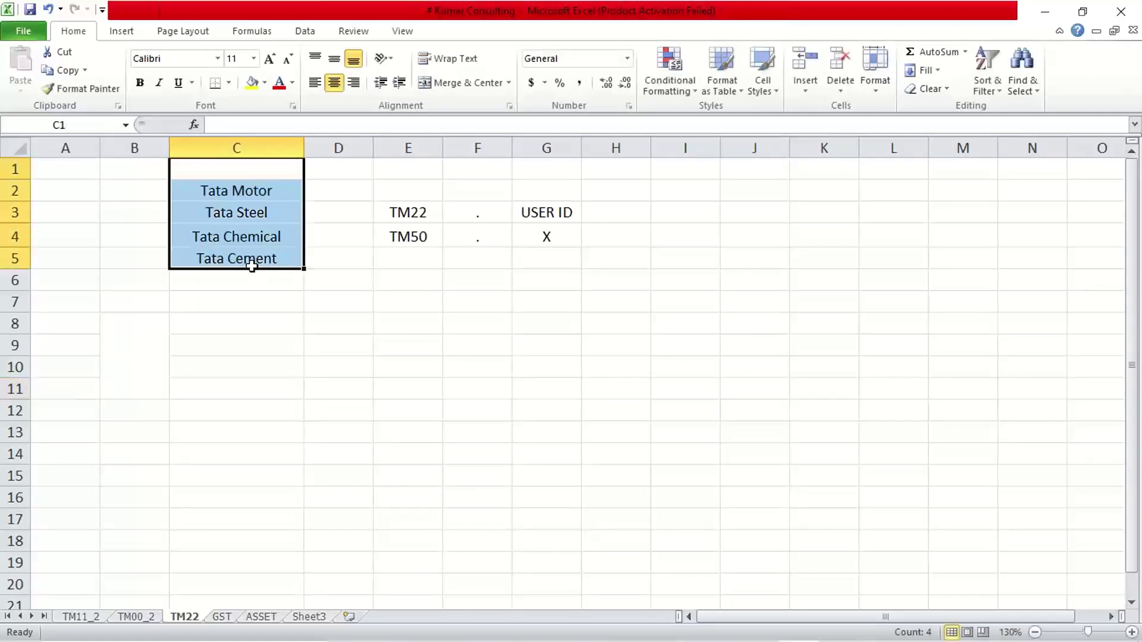
{"action": "left_click", "coordinate": [247, 308]}
{"action": "left_click", "coordinate": [218, 209]}
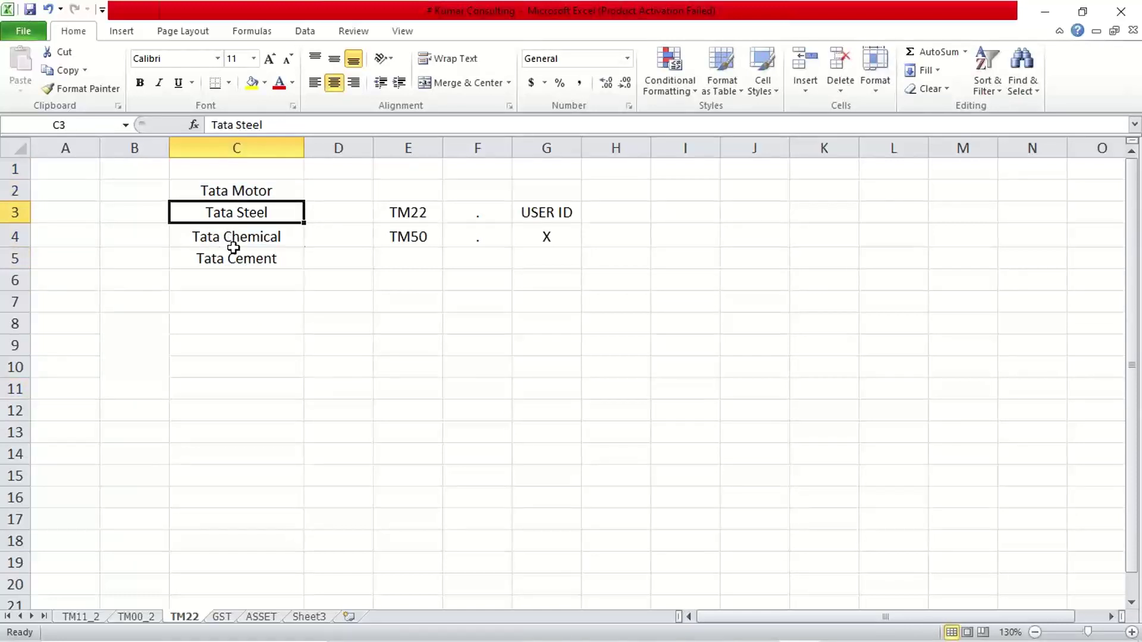
{"action": "key", "text": "Down"}
{"action": "key", "text": "Down"}
{"action": "key", "text": "Down"}
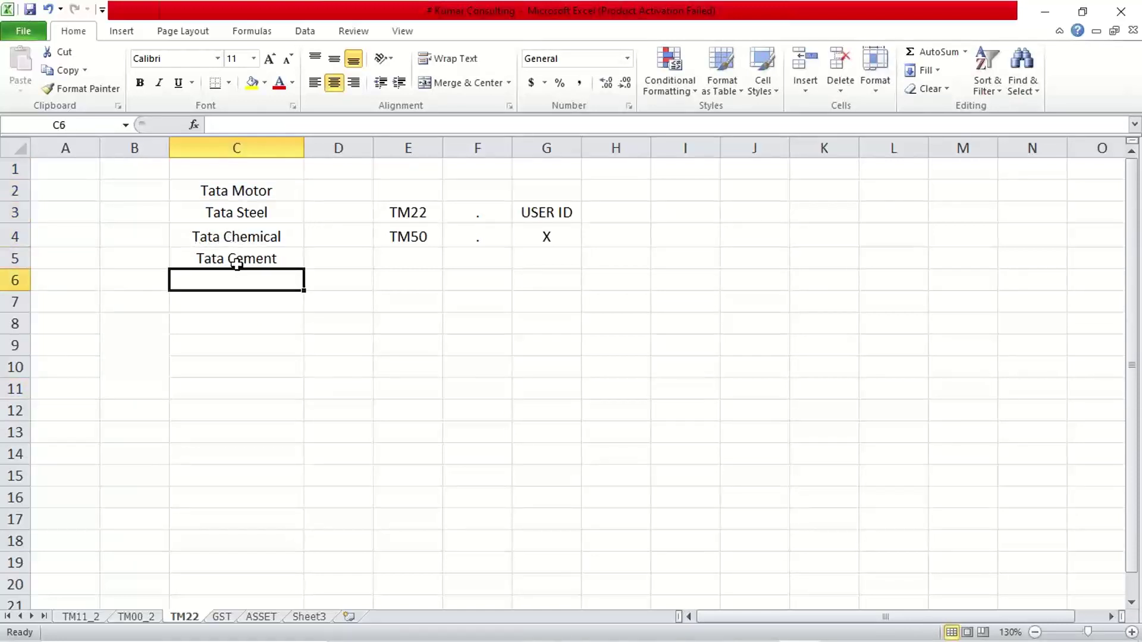
{"action": "left_click", "coordinate": [256, 192]}
{"action": "left_click", "coordinate": [262, 215]}
{"action": "left_click", "coordinate": [265, 237]}
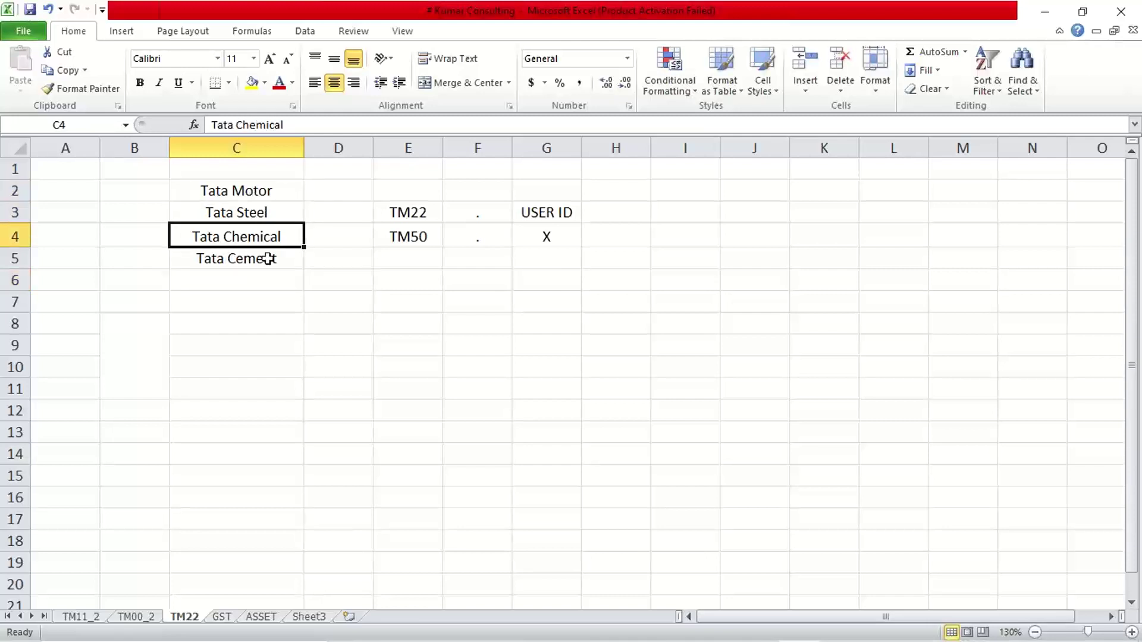
{"action": "left_click", "coordinate": [269, 258]}
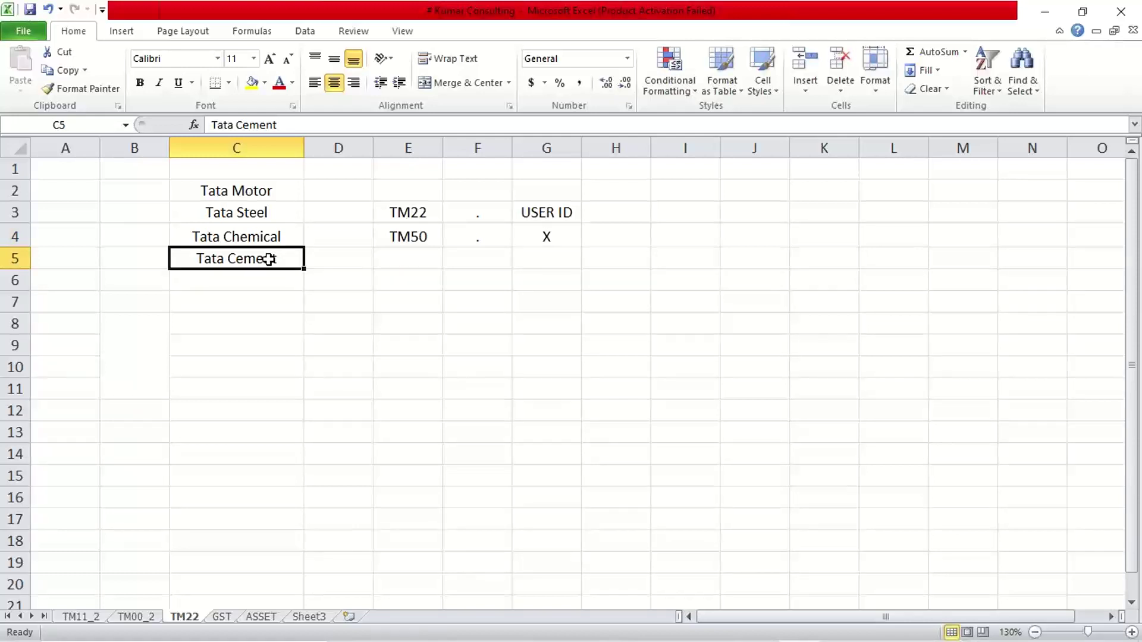
{"action": "left_click", "coordinate": [337, 200]}
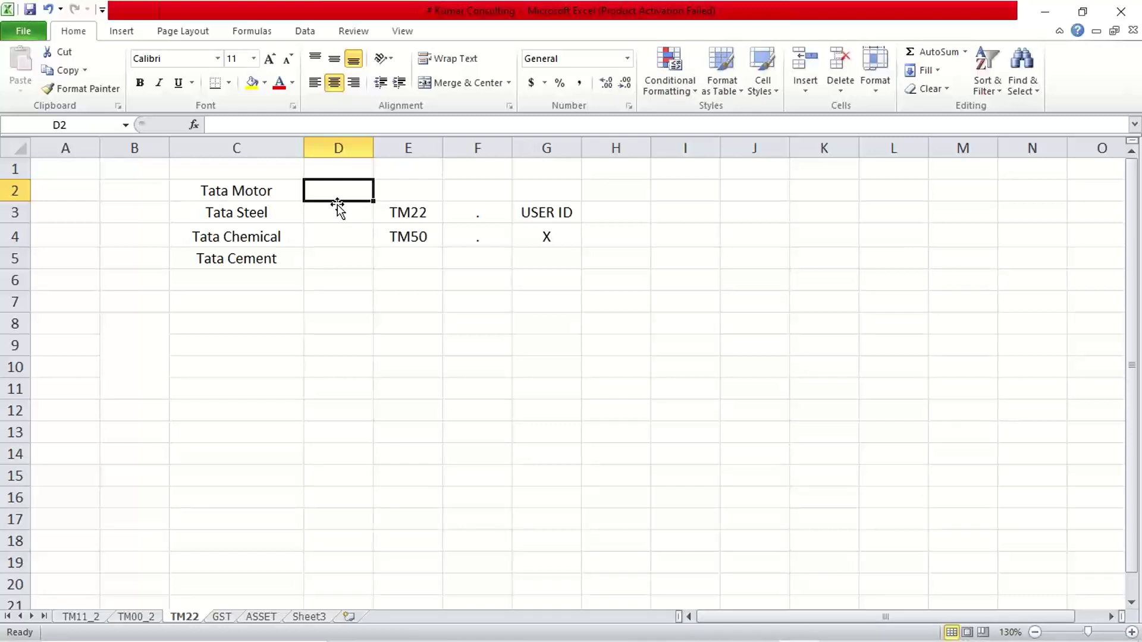
{"action": "left_click", "coordinate": [270, 188]}
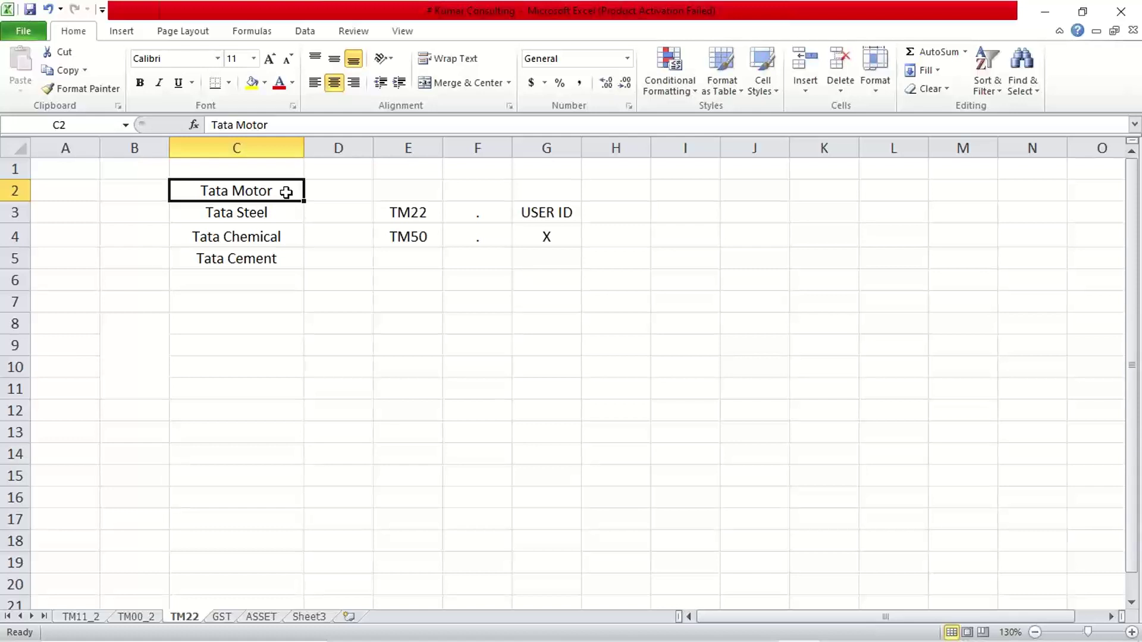
Go through the companies in column C again, from Tata Motor down to Tata Cement
{"action": "left_click", "coordinate": [274, 218]}
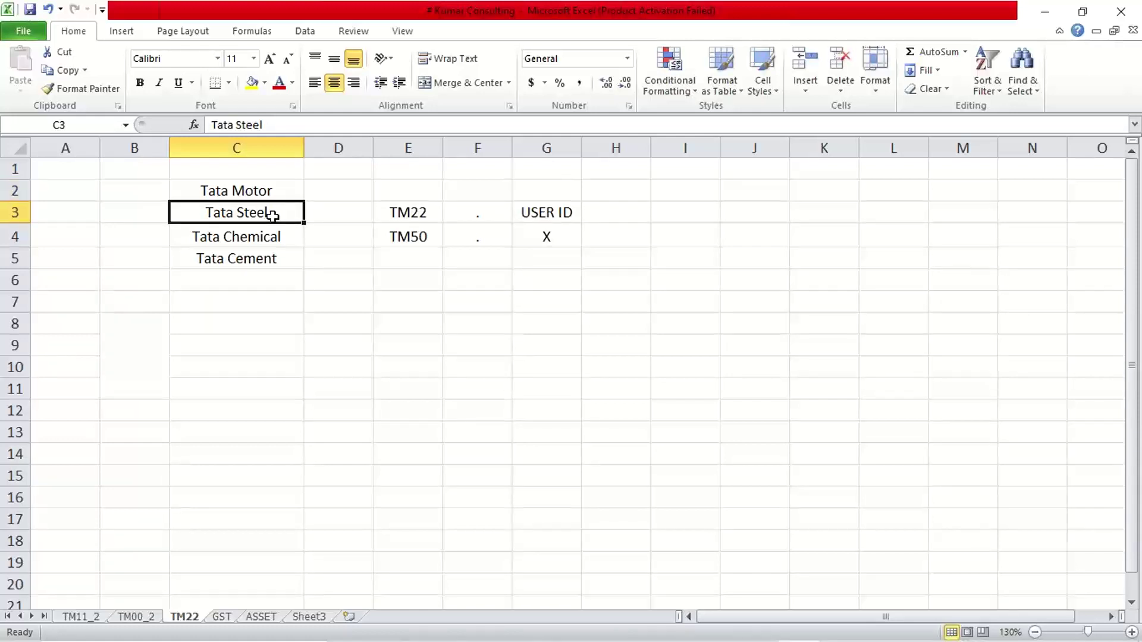
{"action": "left_click", "coordinate": [284, 244]}
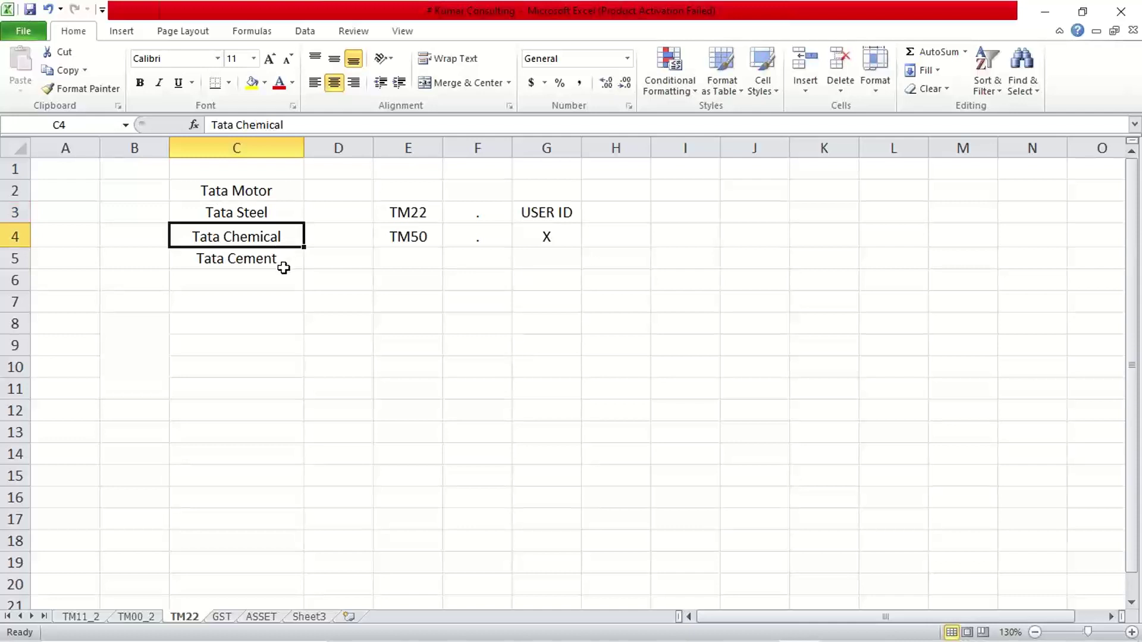
{"action": "left_click", "coordinate": [277, 263]}
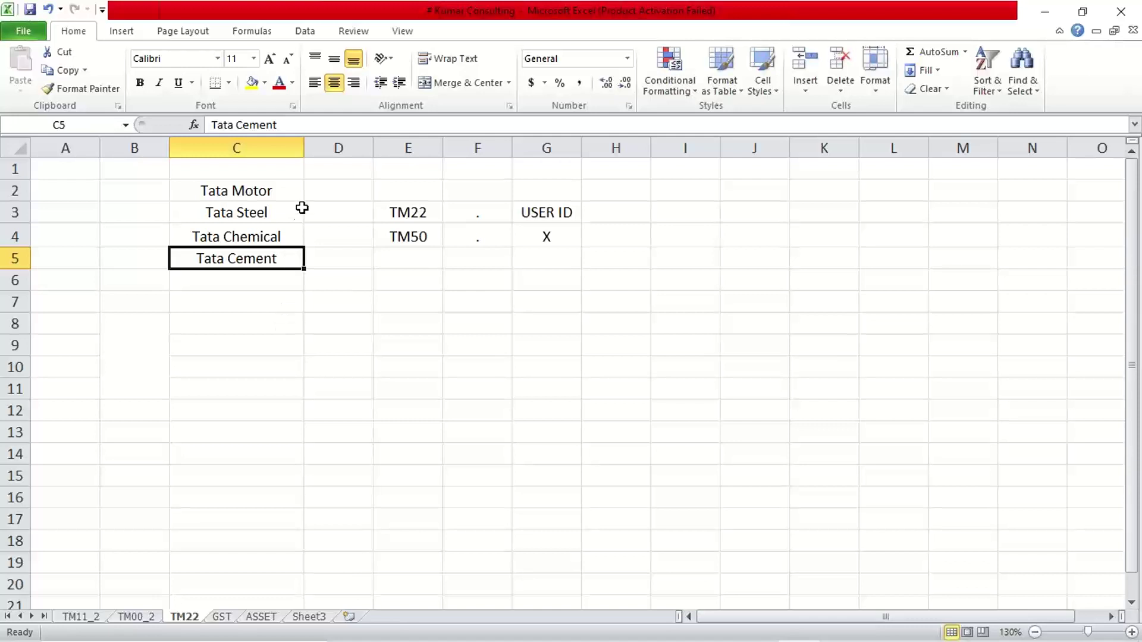
{"action": "left_click", "coordinate": [285, 192]}
{"action": "left_click", "coordinate": [281, 218]}
{"action": "left_click", "coordinate": [278, 233]}
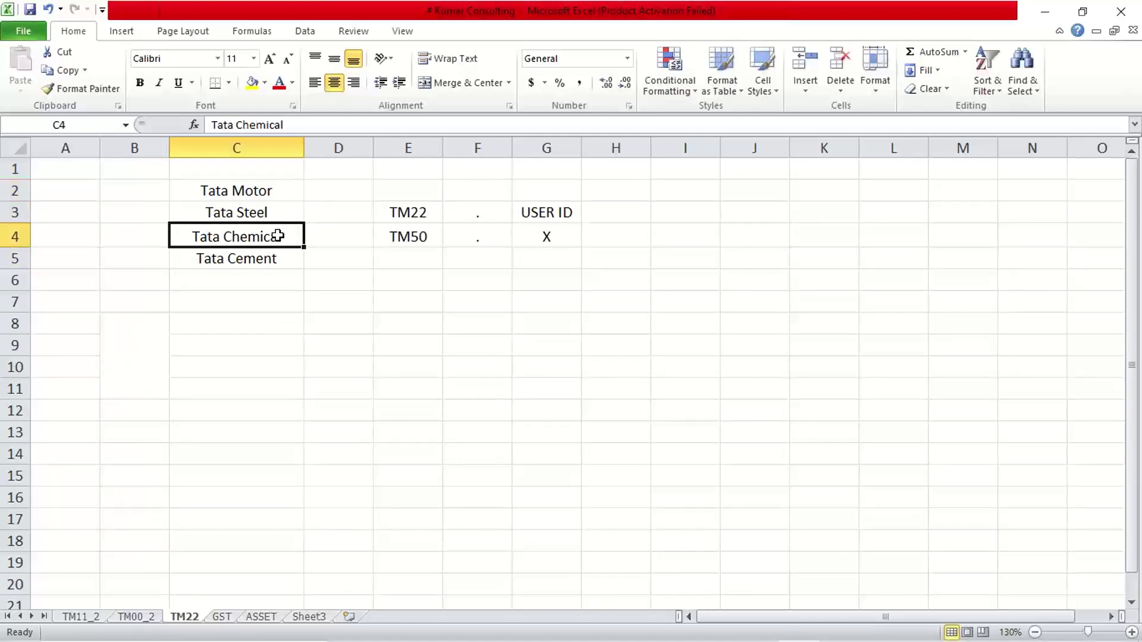
{"action": "left_click", "coordinate": [276, 264]}
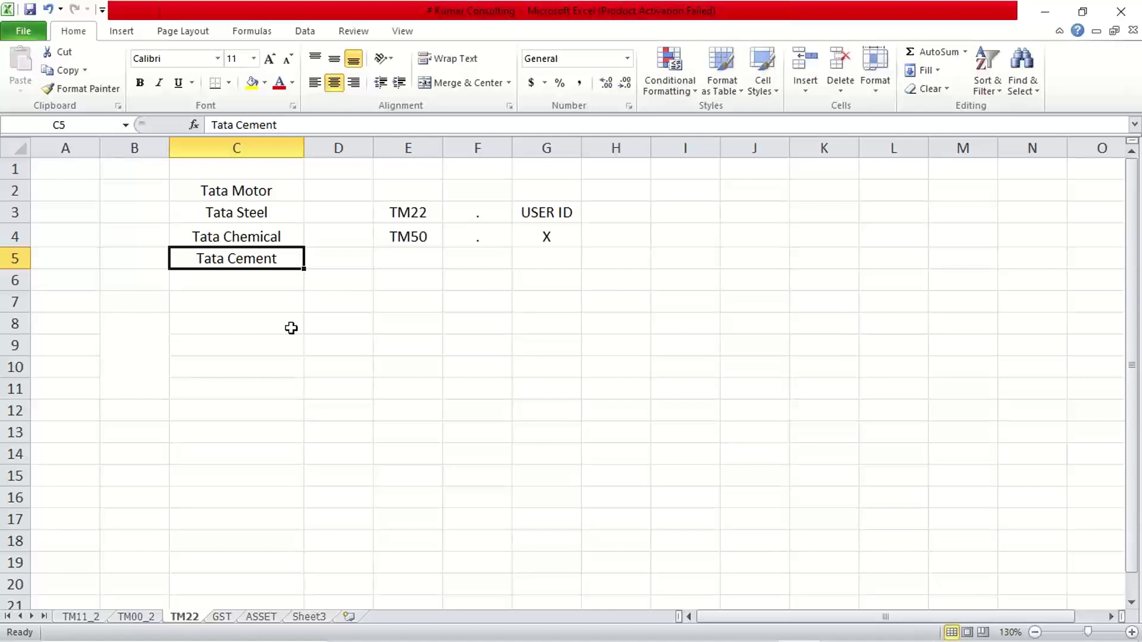
{"action": "left_click", "coordinate": [275, 190]}
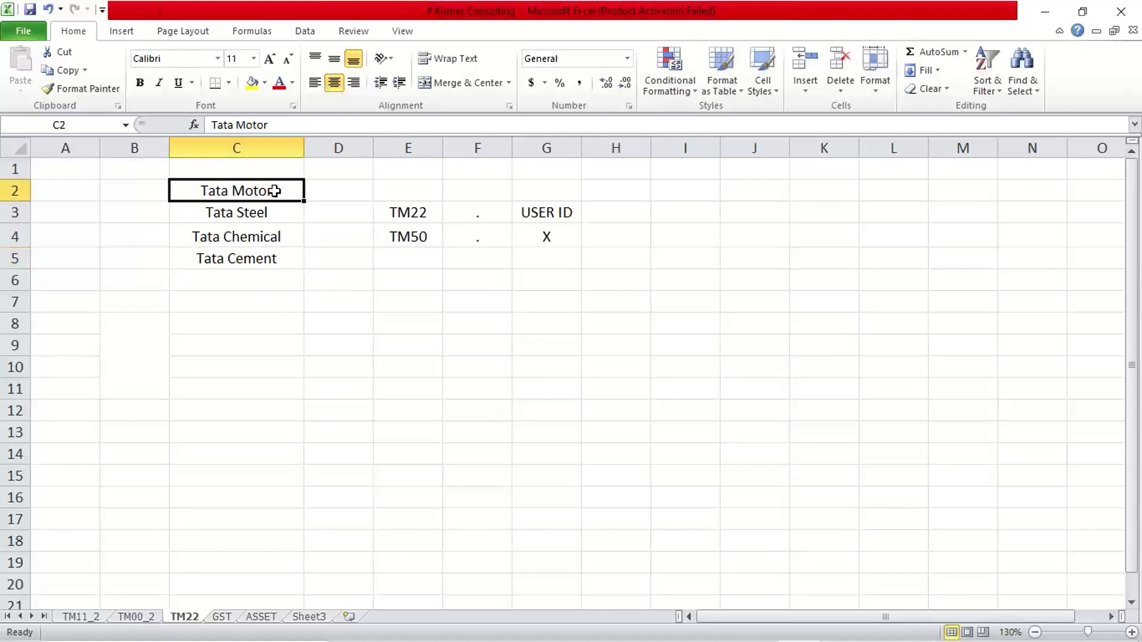
{"action": "left_click", "coordinate": [264, 216]}
{"action": "left_click", "coordinate": [254, 238]}
{"action": "left_click", "coordinate": [255, 259]}
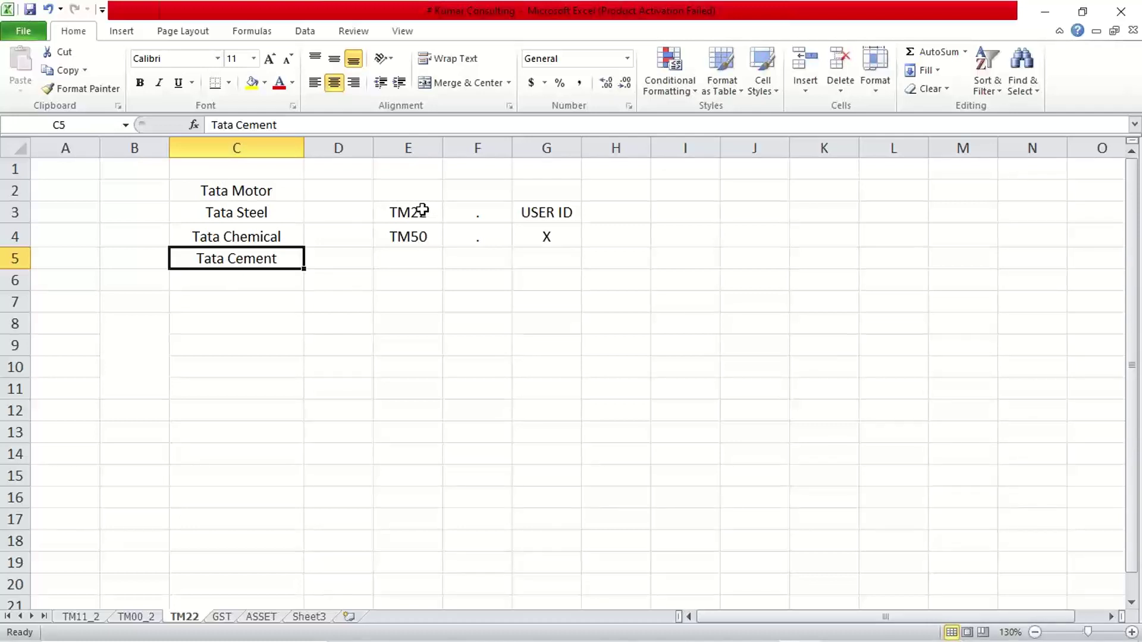
Clear the company code and user ID example entries from the range E2:H5
{"action": "left_click_drag", "start_coordinate": [411, 196], "coordinate": [582, 262]}
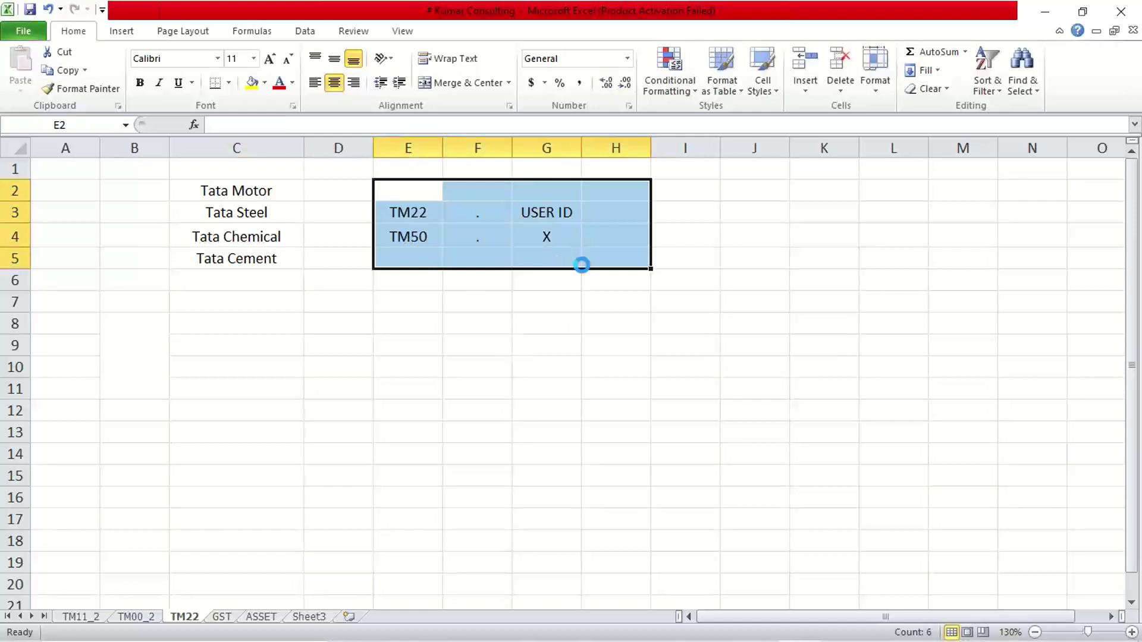
{"action": "key", "text": "Delete"}
{"action": "left_click", "coordinate": [556, 212]}
List the sample users A, B, C, D, E, F, G and H down column G in cells G2 to G9
{"action": "left_click", "coordinate": [557, 195]}
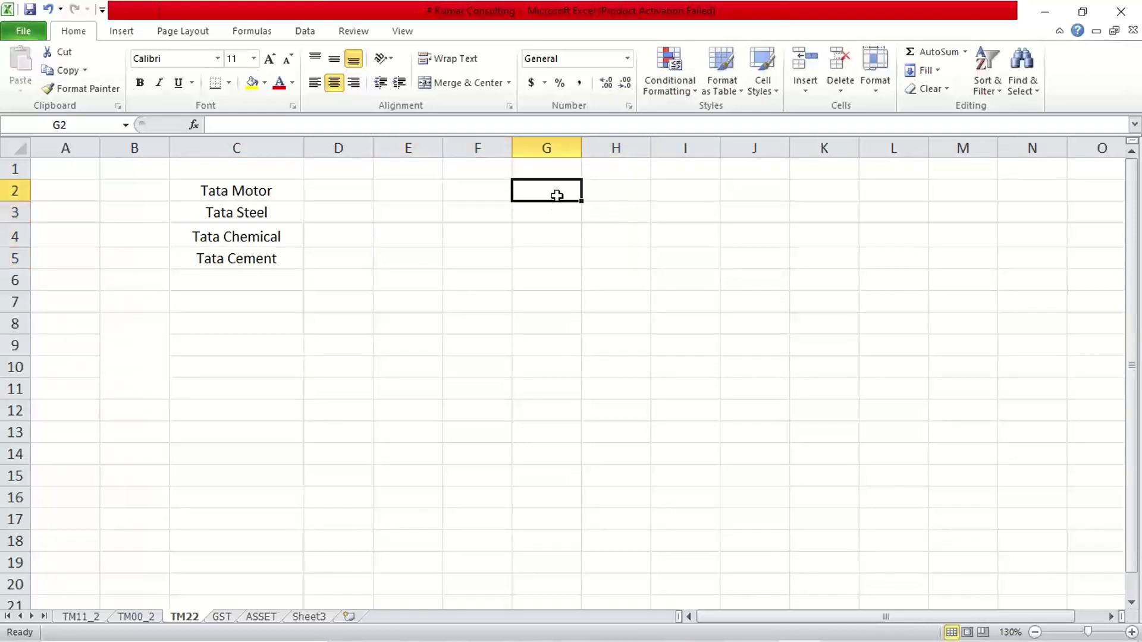
{"action": "type", "text": "A"}
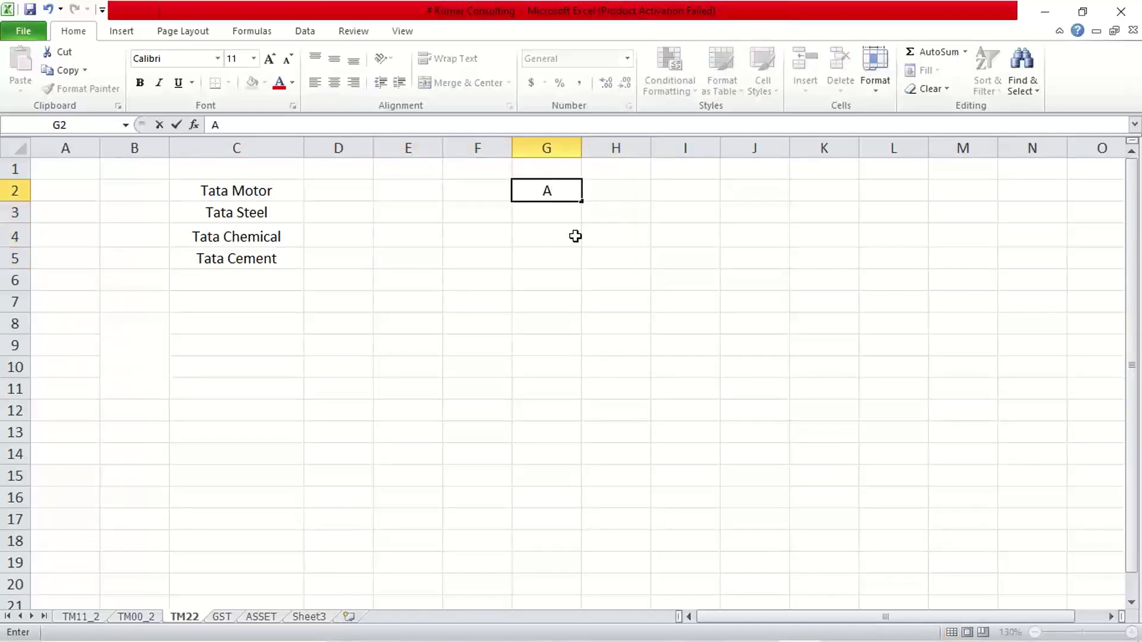
{"action": "key", "text": "Return"}
{"action": "type", "text": "B"}
{"action": "key", "text": "Return"}
{"action": "type", "text": "C"}
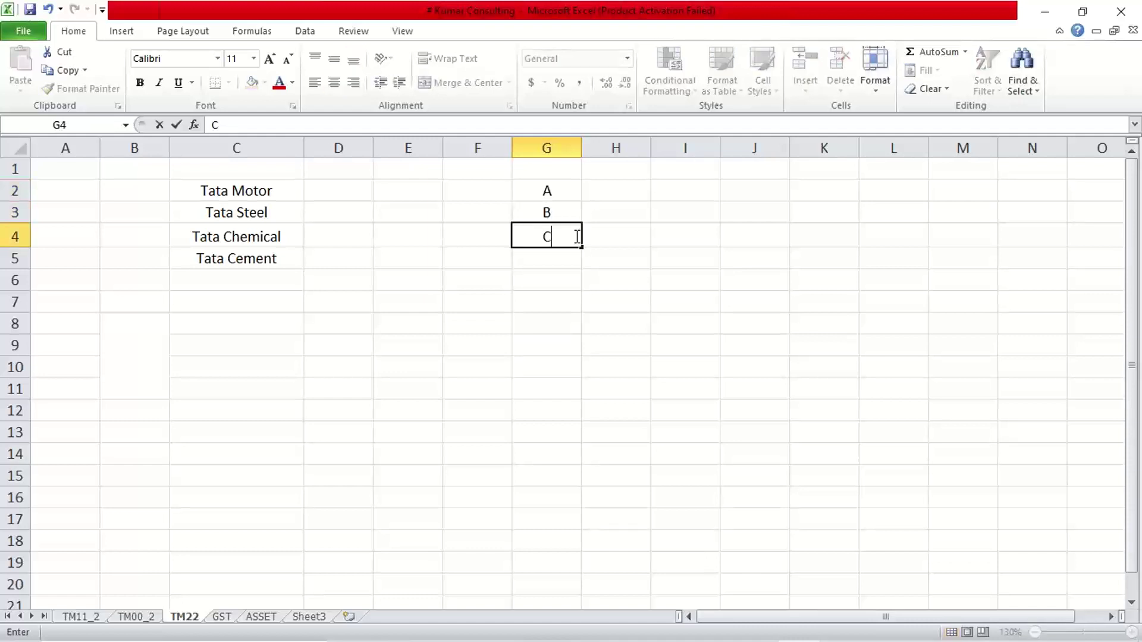
{"action": "key", "text": "Return"}
{"action": "type", "text": "D"}
{"action": "key", "text": "Return"}
{"action": "type", "text": "E"}
{"action": "key", "text": "Return"}
{"action": "type", "text": "F"}
{"action": "key", "text": "Return"}
{"action": "type", "text": "G H"}
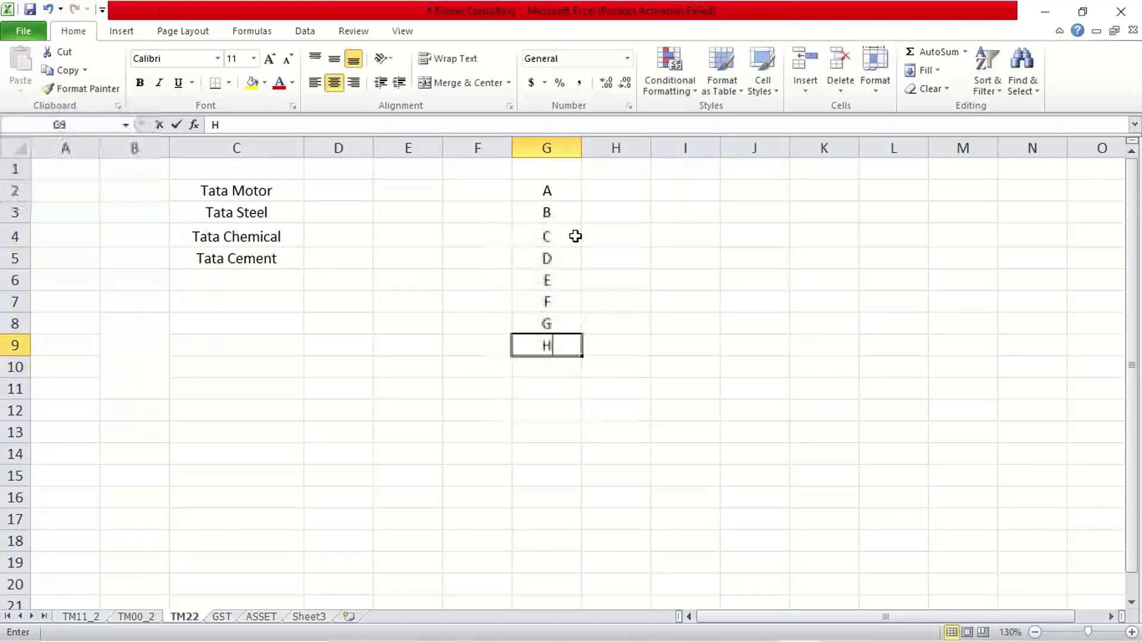
{"action": "key", "text": "Return"}
Enter the heading USERS in cell G1 above the list of letters
{"action": "left_click", "coordinate": [546, 170]}
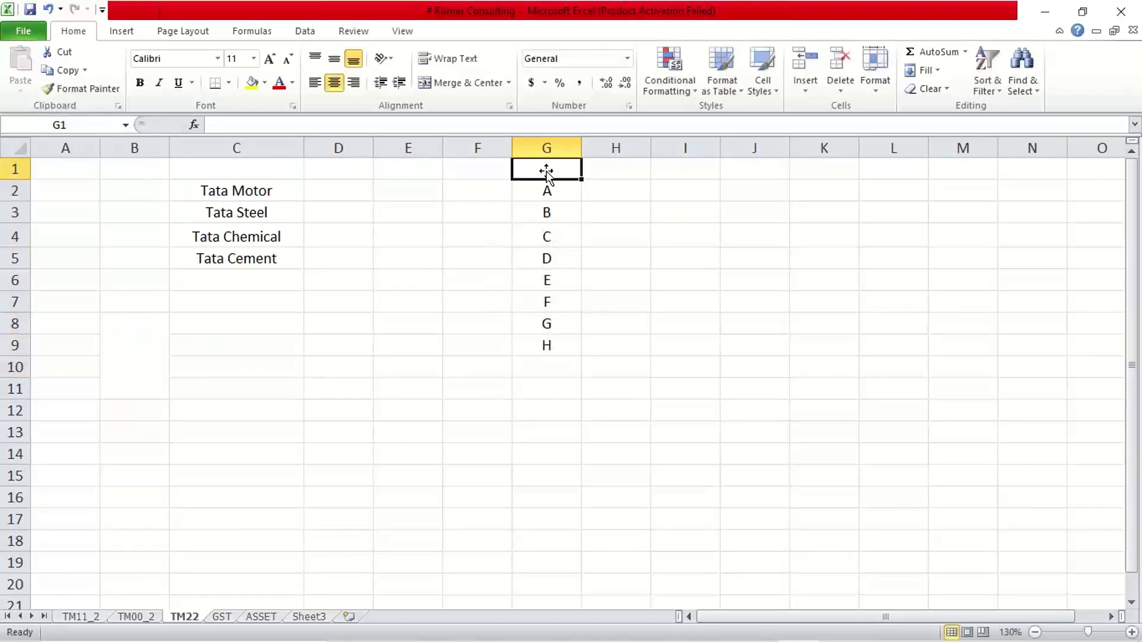
{"action": "type", "text": "USERS"}
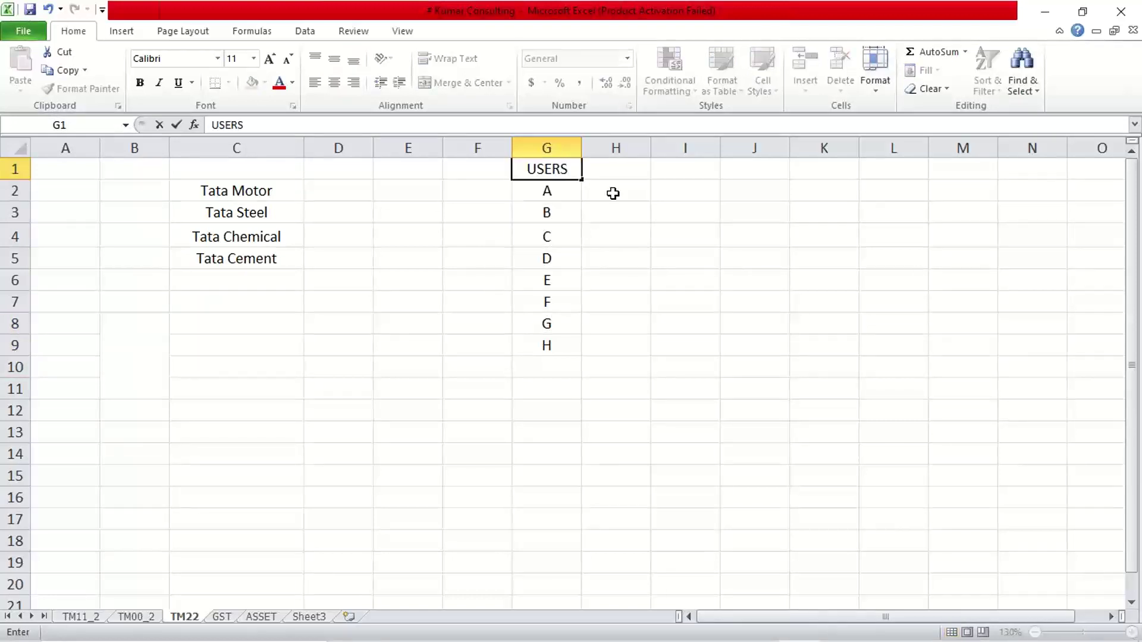
{"action": "key", "text": "Return"}
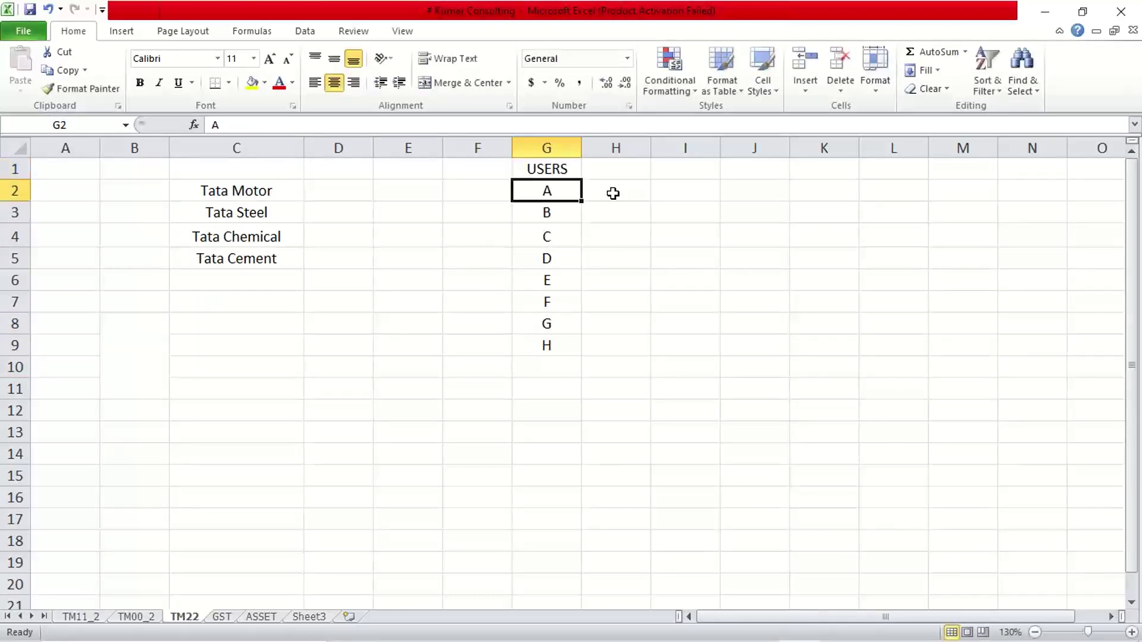
Format the USERS heading in G1 with a bottom border and bold text
{"action": "left_click", "coordinate": [556, 168]}
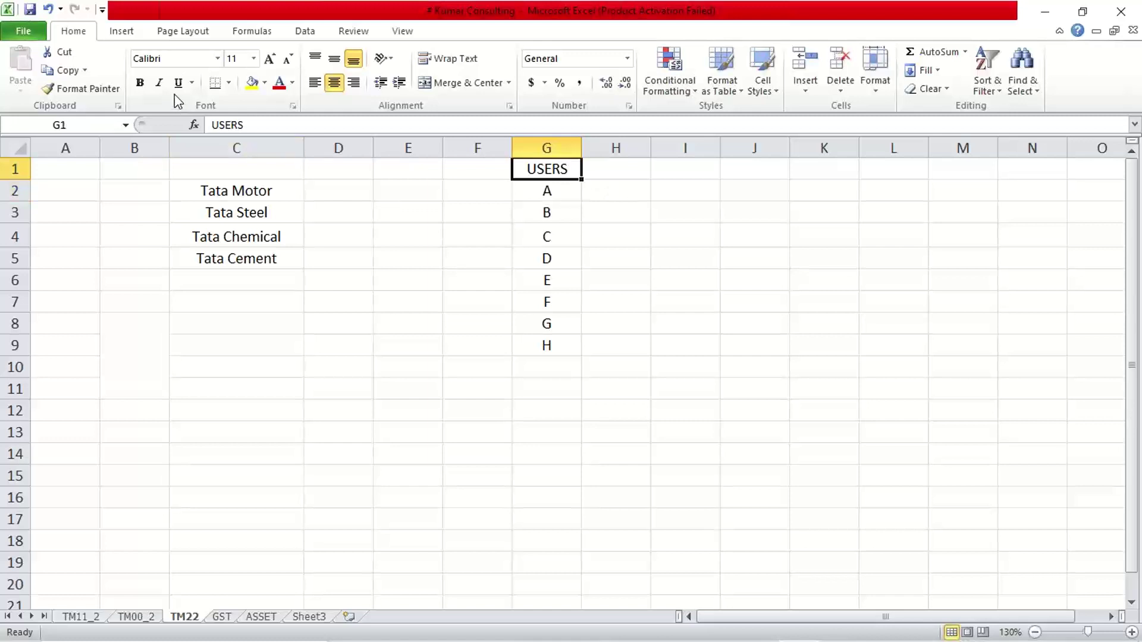
{"action": "left_click", "coordinate": [216, 83]}
{"action": "left_click", "coordinate": [385, 443]}
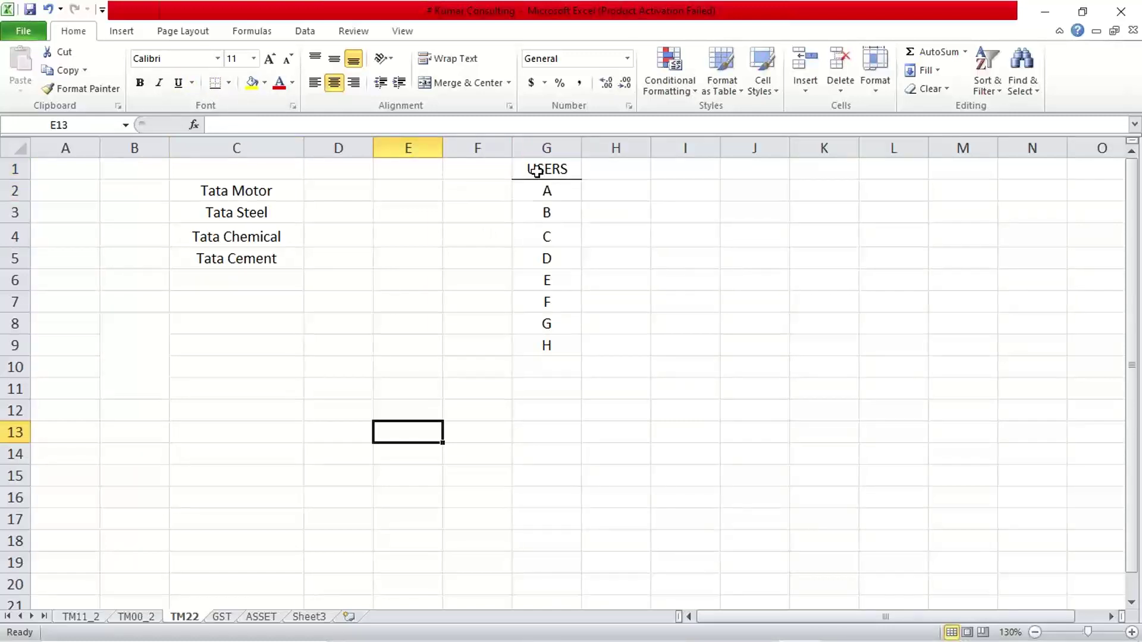
{"action": "left_click", "coordinate": [537, 171]}
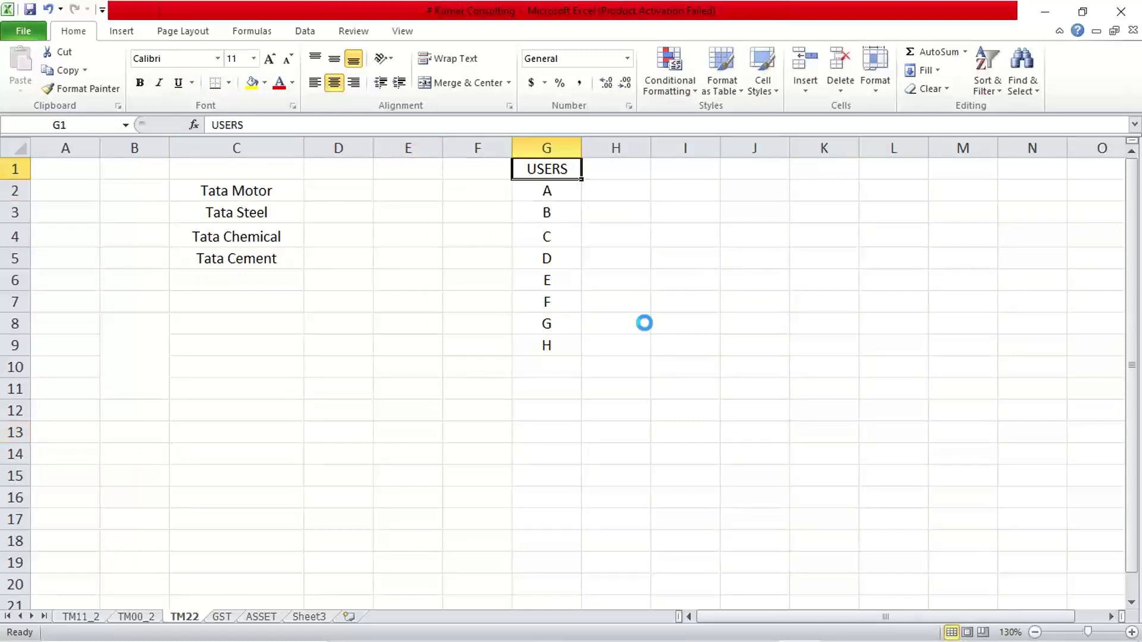
{"action": "key", "text": "ctrl+b"}
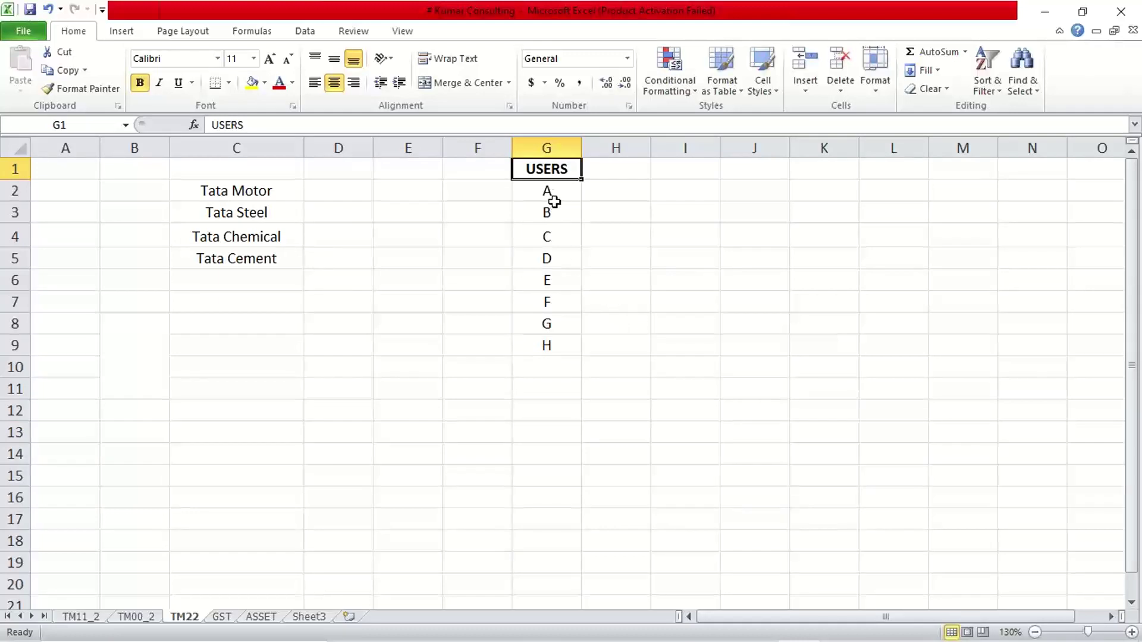
Examine the users A to H and compare user A with Tata Motor and Tata Steel
{"action": "left_click_drag", "start_coordinate": [553, 199], "coordinate": [567, 357]}
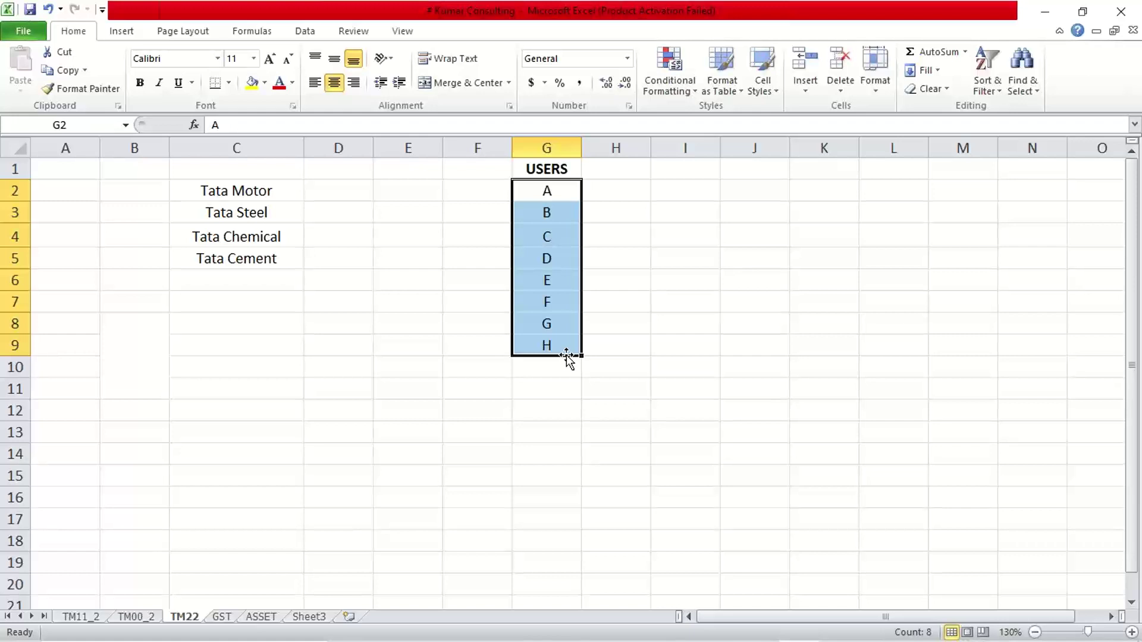
{"action": "left_click", "coordinate": [547, 195]}
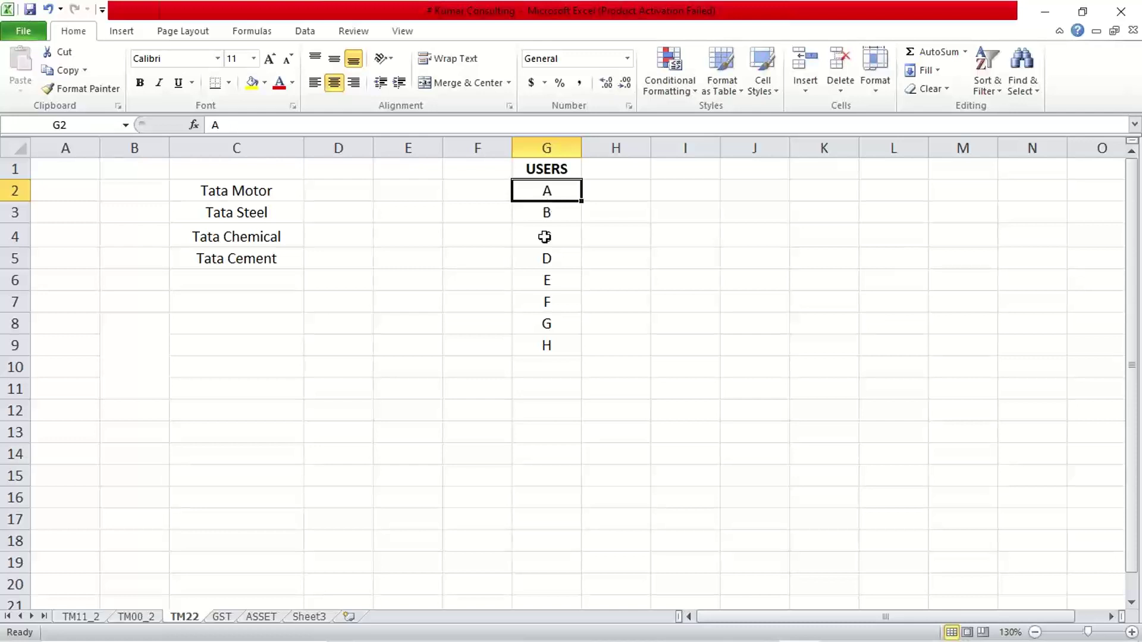
{"action": "left_click_drag", "start_coordinate": [475, 168], "coordinate": [488, 364]}
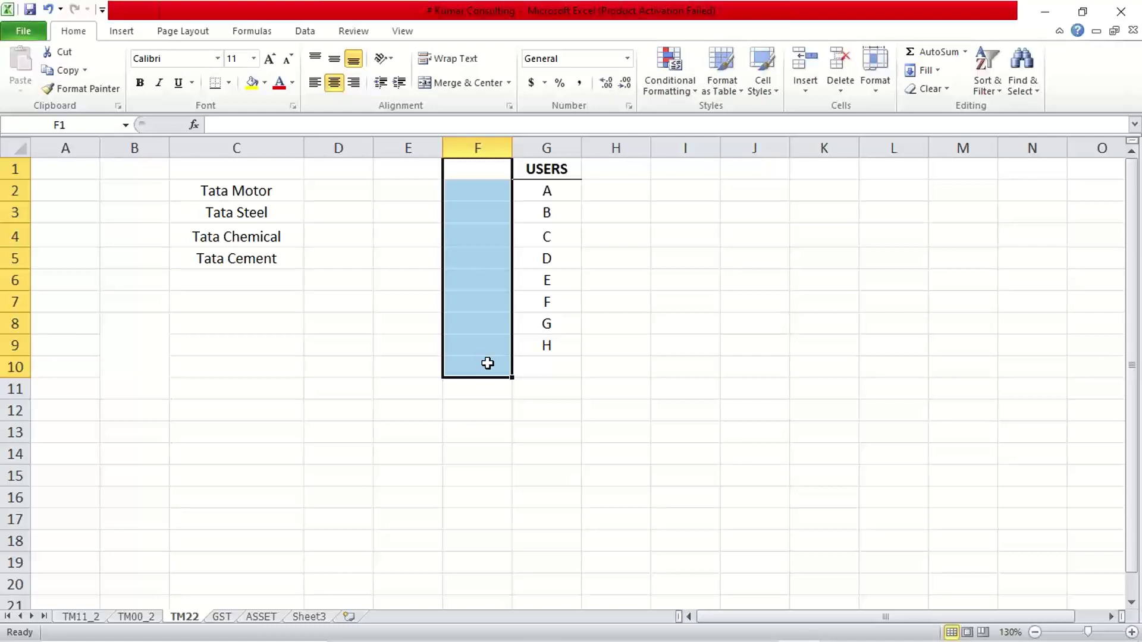
{"action": "left_click", "coordinate": [460, 187]}
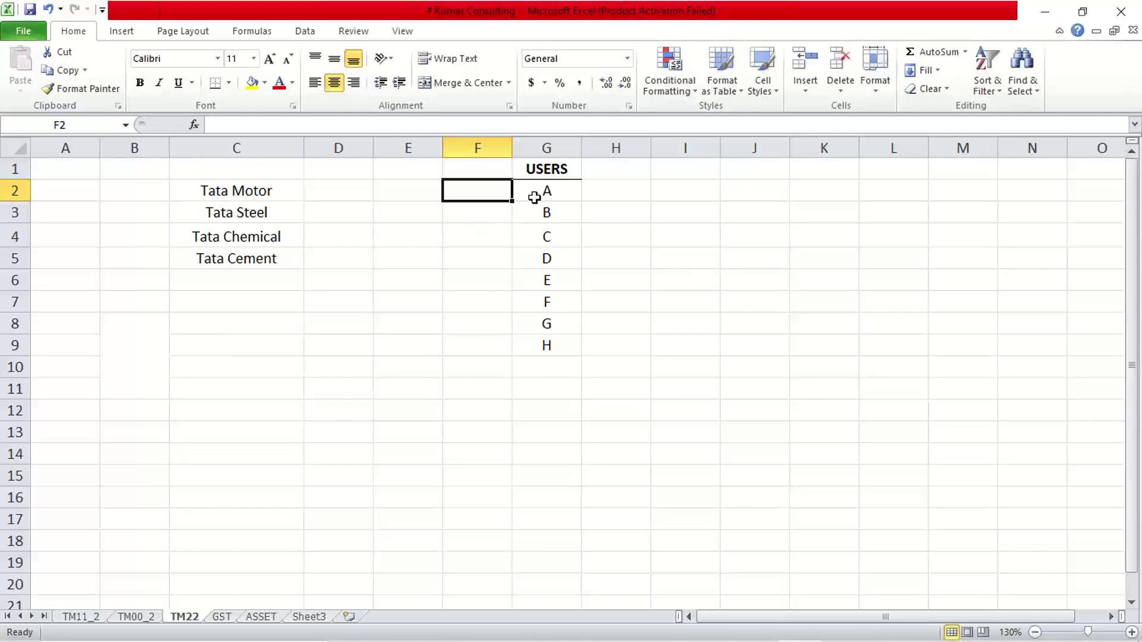
{"action": "left_click", "coordinate": [535, 198]}
{"action": "left_click", "coordinate": [253, 196]}
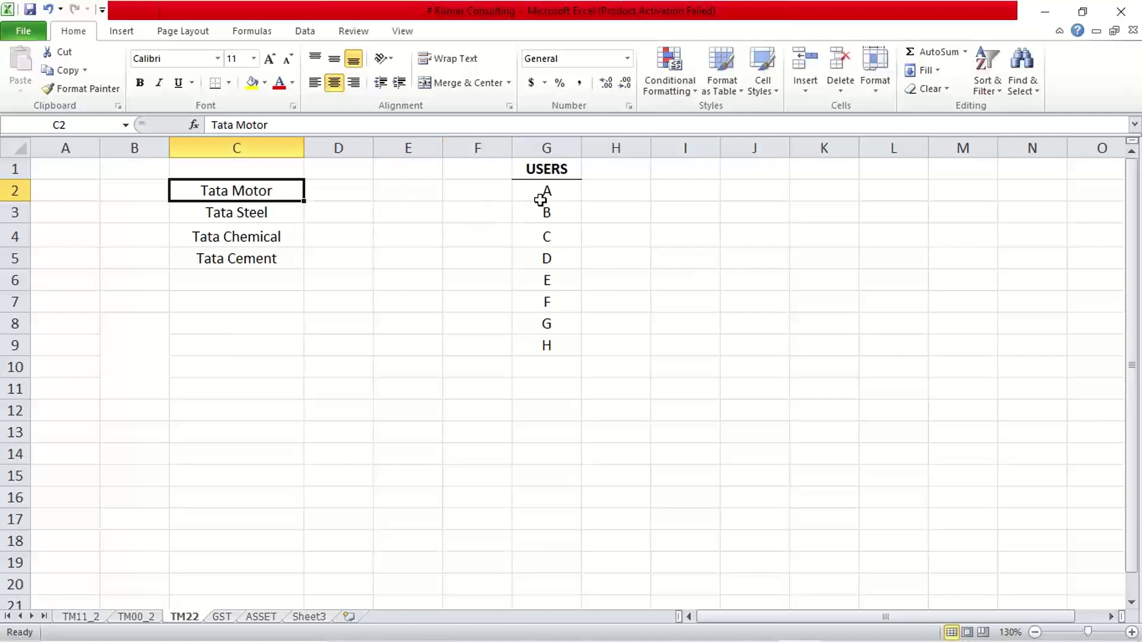
{"action": "left_click", "coordinate": [542, 193]}
{"action": "left_click", "coordinate": [257, 215]}
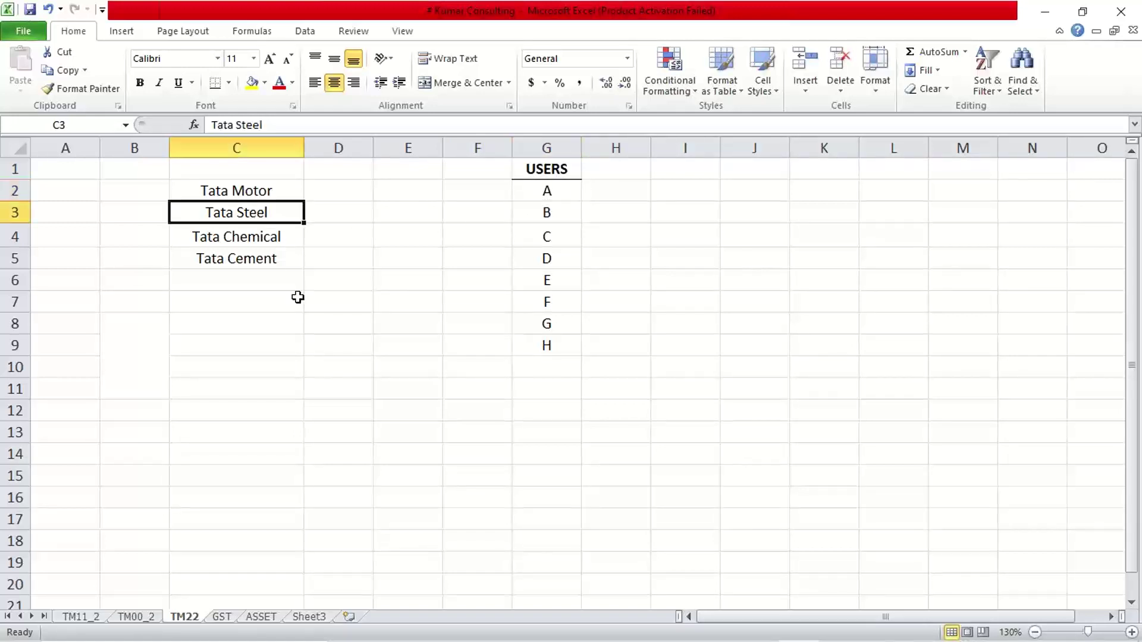
Enter the company codes TM22 for Tata Motor in D2 and TS22 for Tata Steel in D3
{"action": "left_click", "coordinate": [341, 191]}
{"action": "type", "text": "TM22"}
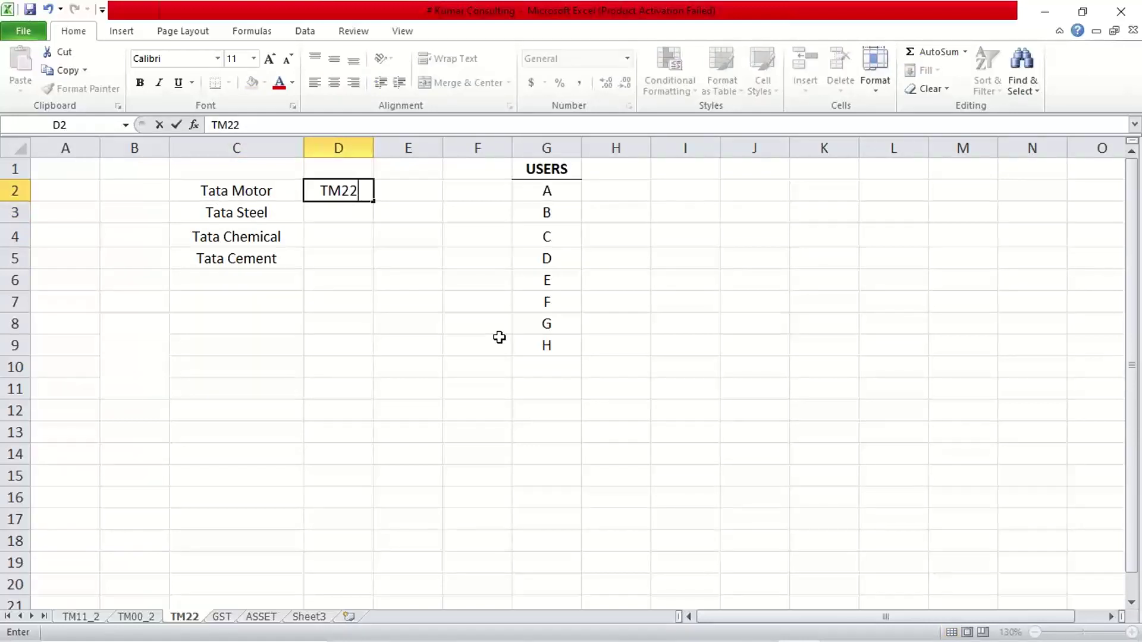
{"action": "key", "text": "Return"}
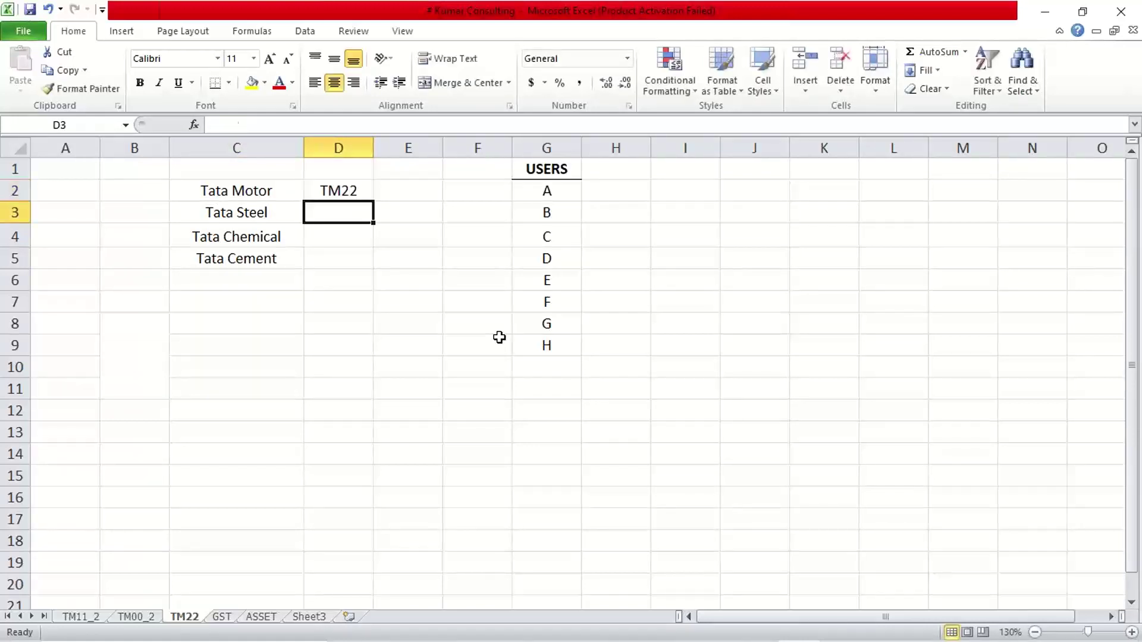
{"action": "type", "text": "TS22"}
{"action": "key", "text": "Return"}
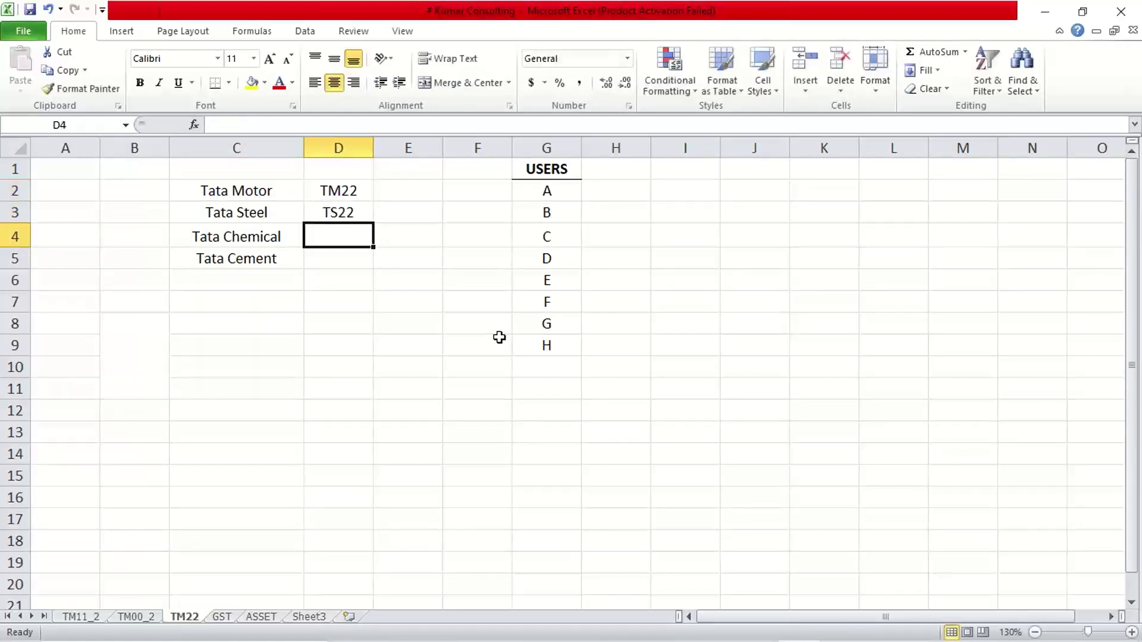
Enter the company code TC22 for Tata Chemical in cell D4
{"action": "type", "text": "T"}
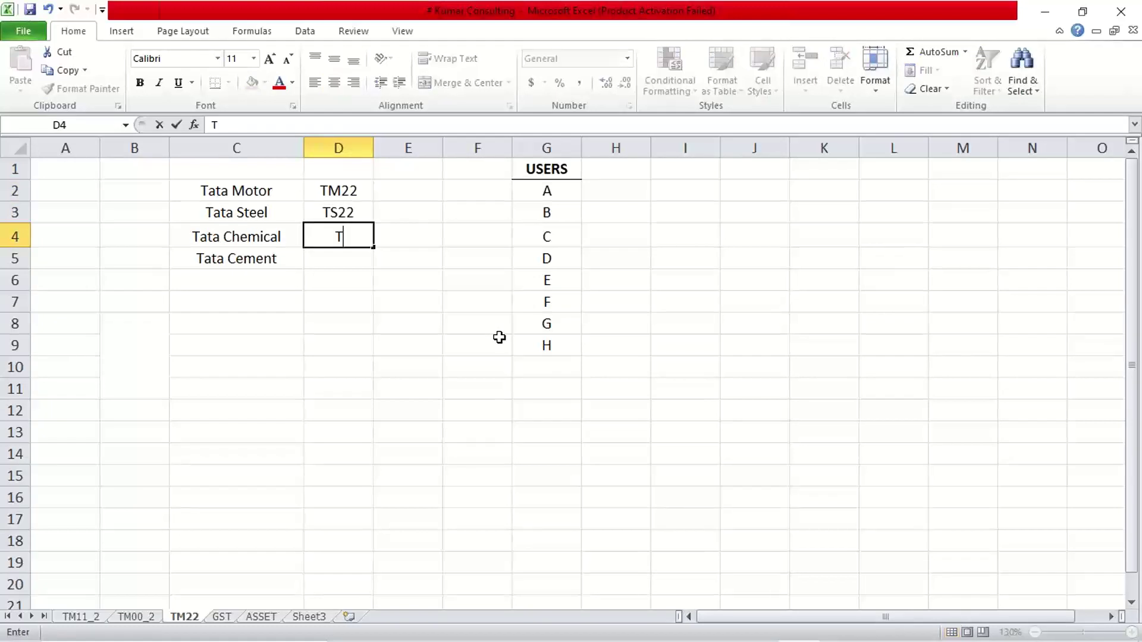
{"action": "type", "text": "C22"}
{"action": "key", "text": "Return"}
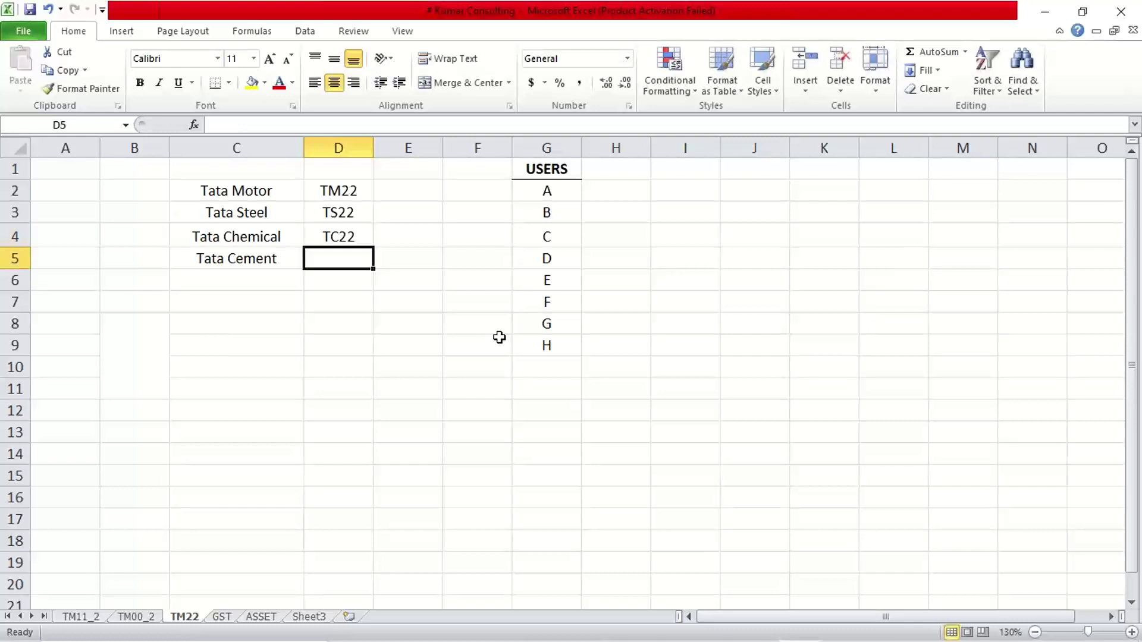
Set the company code for Tata Chemical in cell D4 to TH22
{"action": "key", "text": "Up"}
{"action": "type", "text": "TH"}
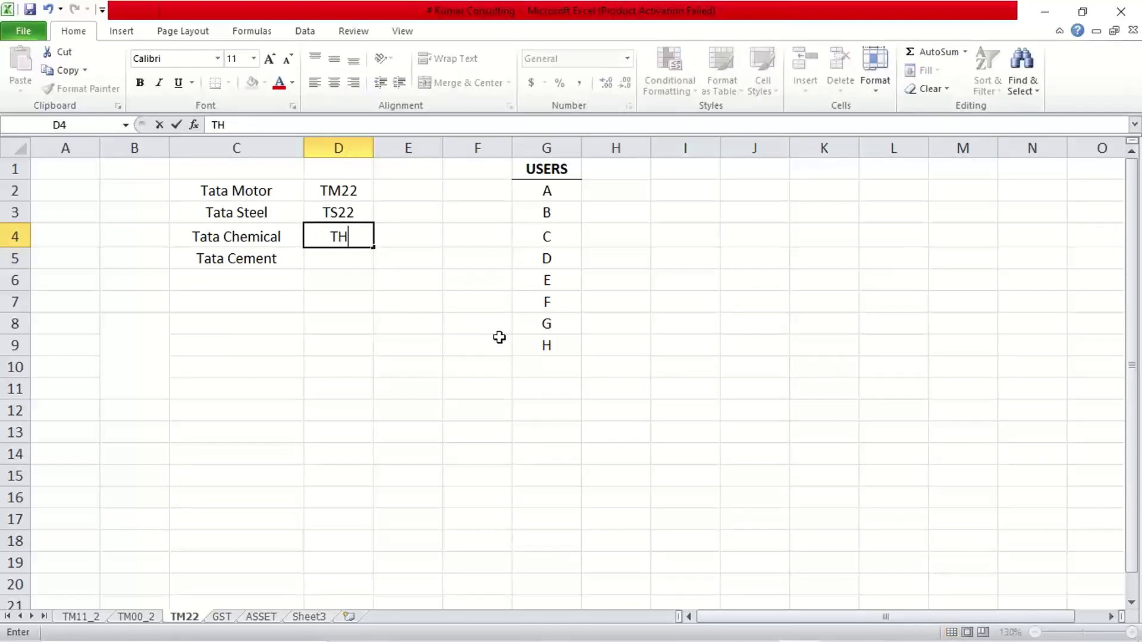
{"action": "type", "text": "22"}
{"action": "key", "text": "Return"}
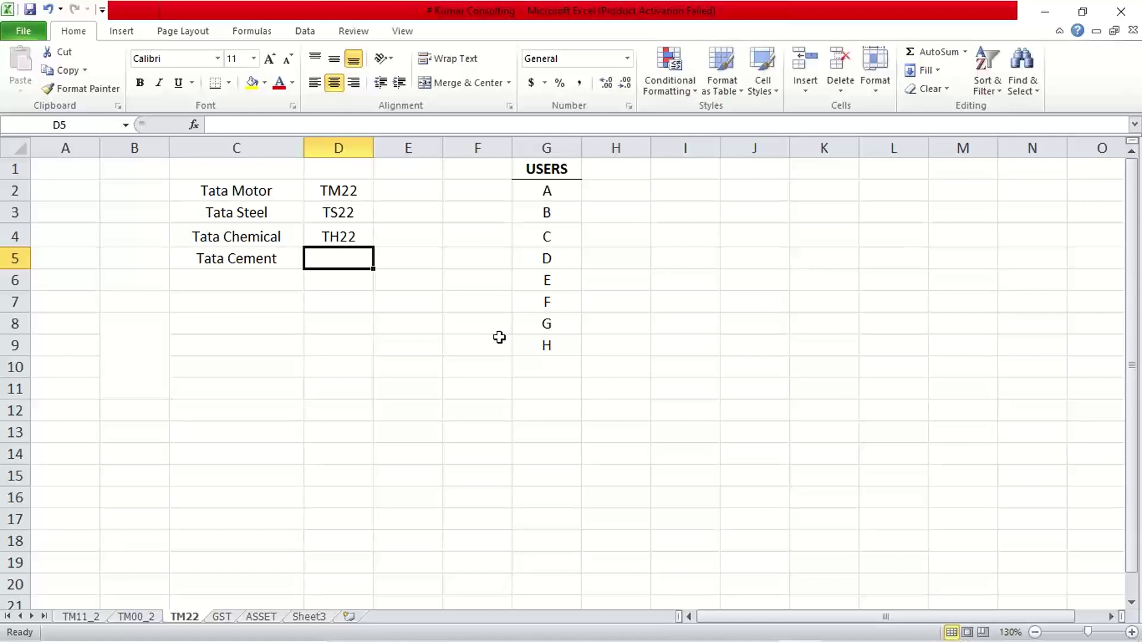
Enter the company code TC22 for Tata Cement in cell D5
{"action": "type", "text": "TC2"}
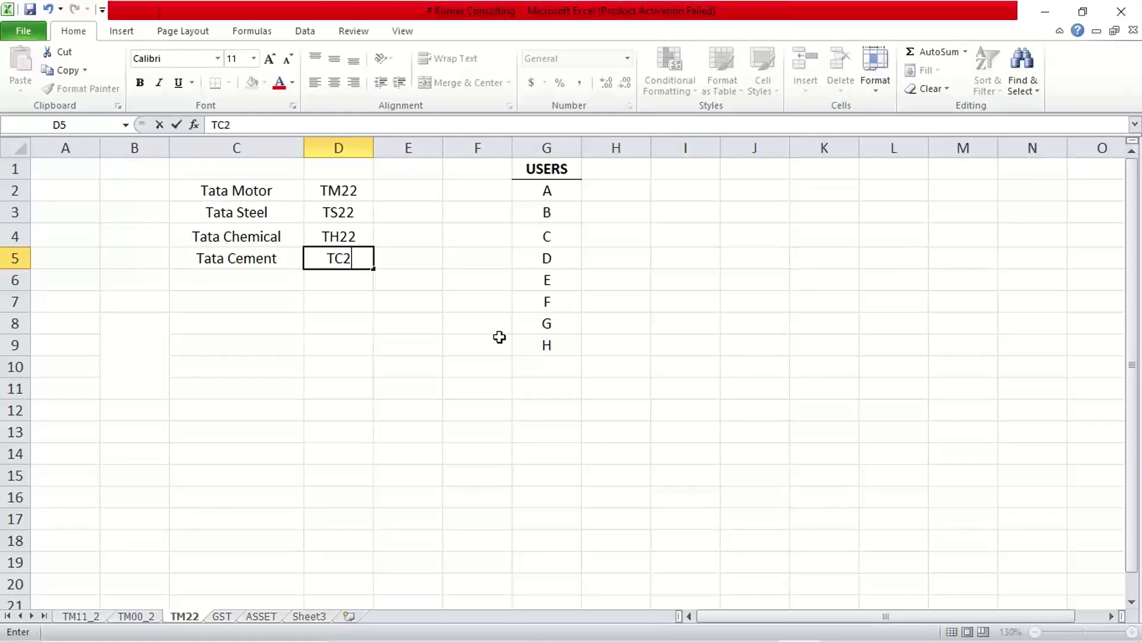
{"action": "type", "text": "2"}
{"action": "key", "text": "Return"}
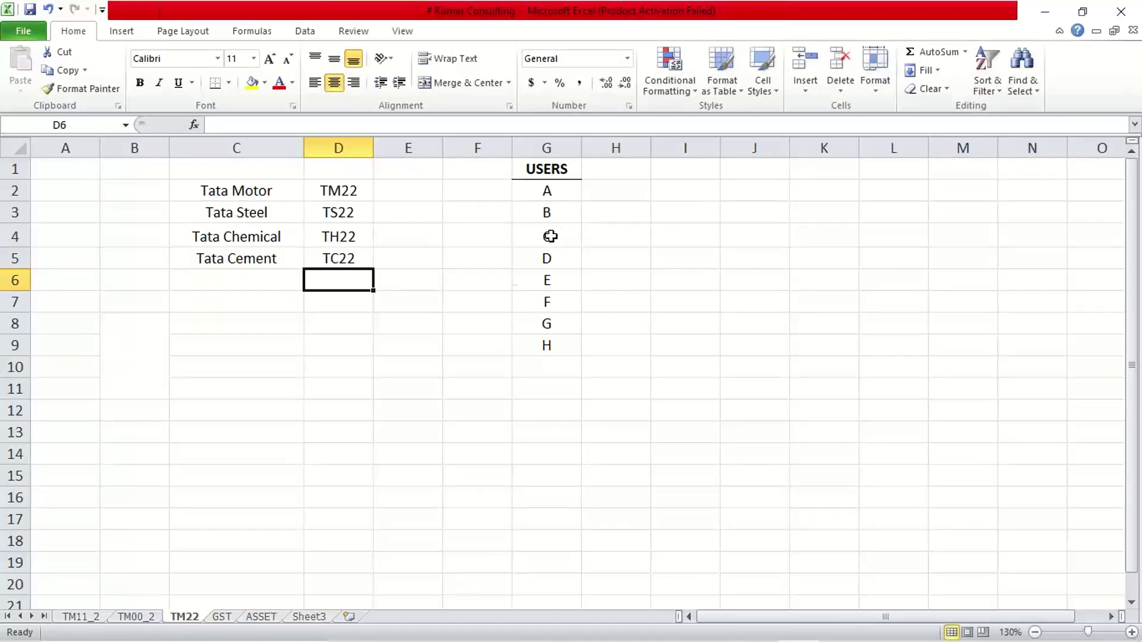
Review the company codes in D2:D5 against their companies and the users listed in column G
{"action": "left_click", "coordinate": [553, 192]}
{"action": "left_click", "coordinate": [325, 198]}
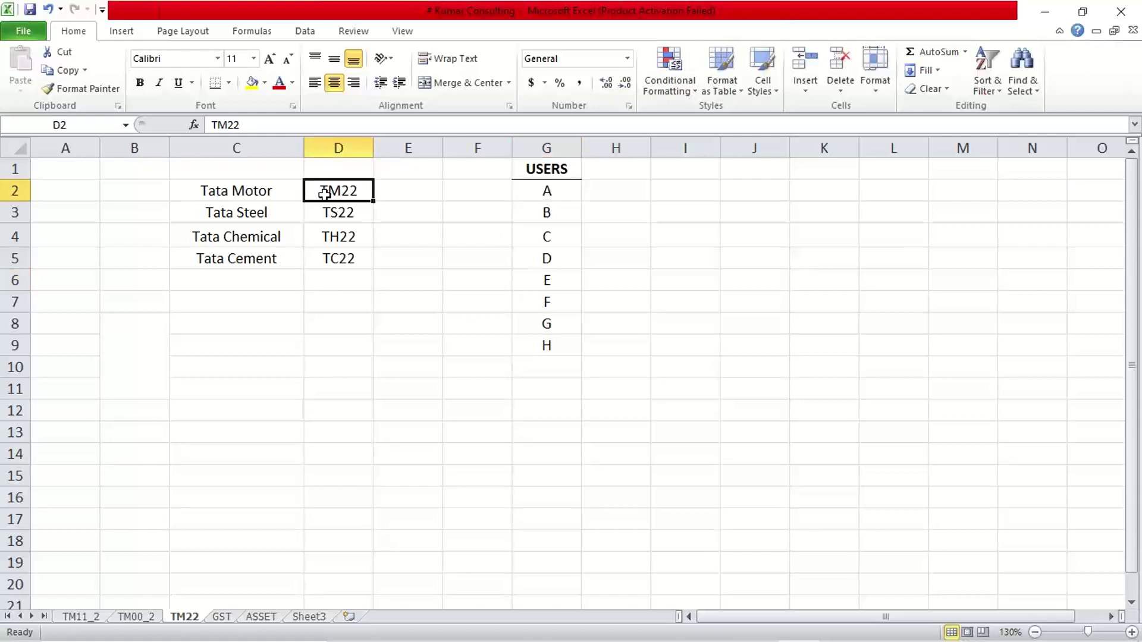
{"action": "left_click", "coordinate": [330, 213]}
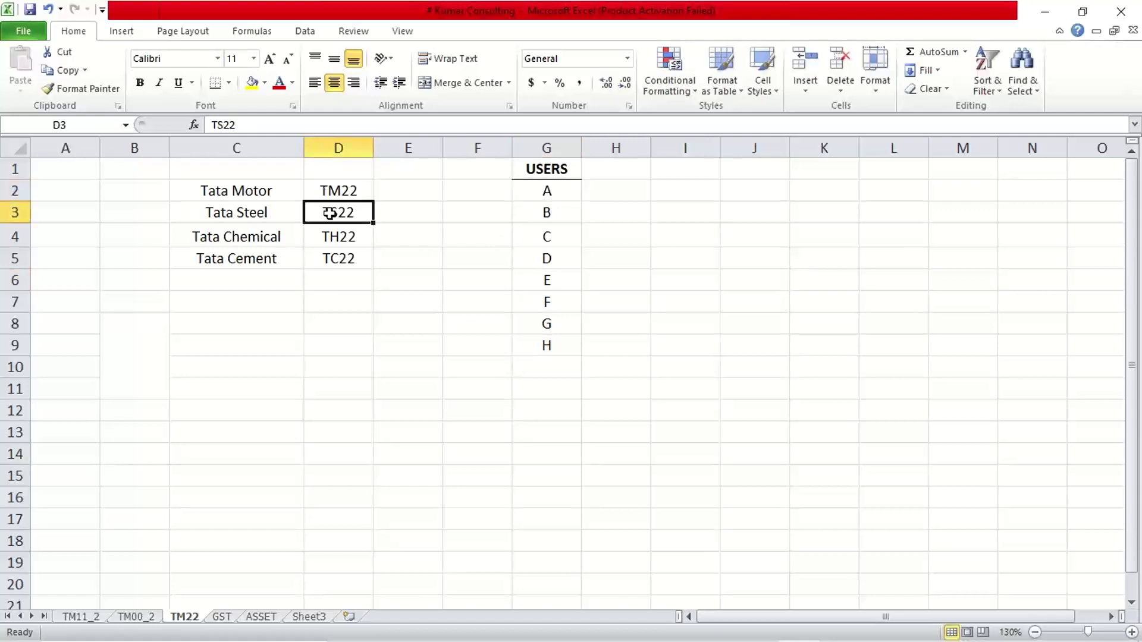
{"action": "left_click", "coordinate": [346, 239]}
{"action": "left_click", "coordinate": [346, 262]}
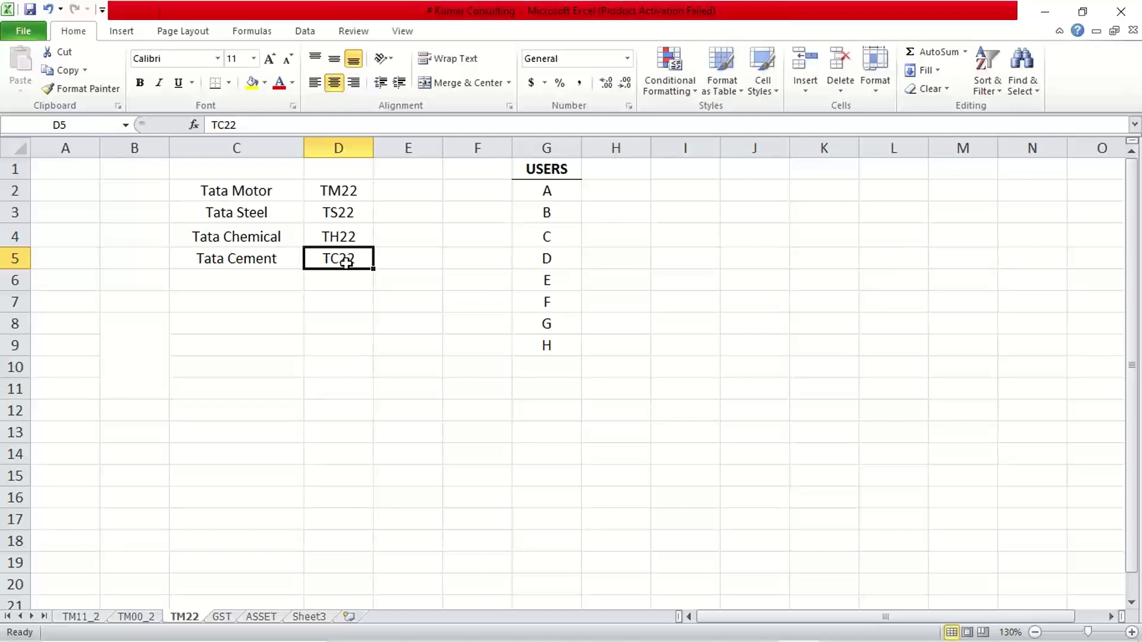
{"action": "left_click", "coordinate": [253, 197]}
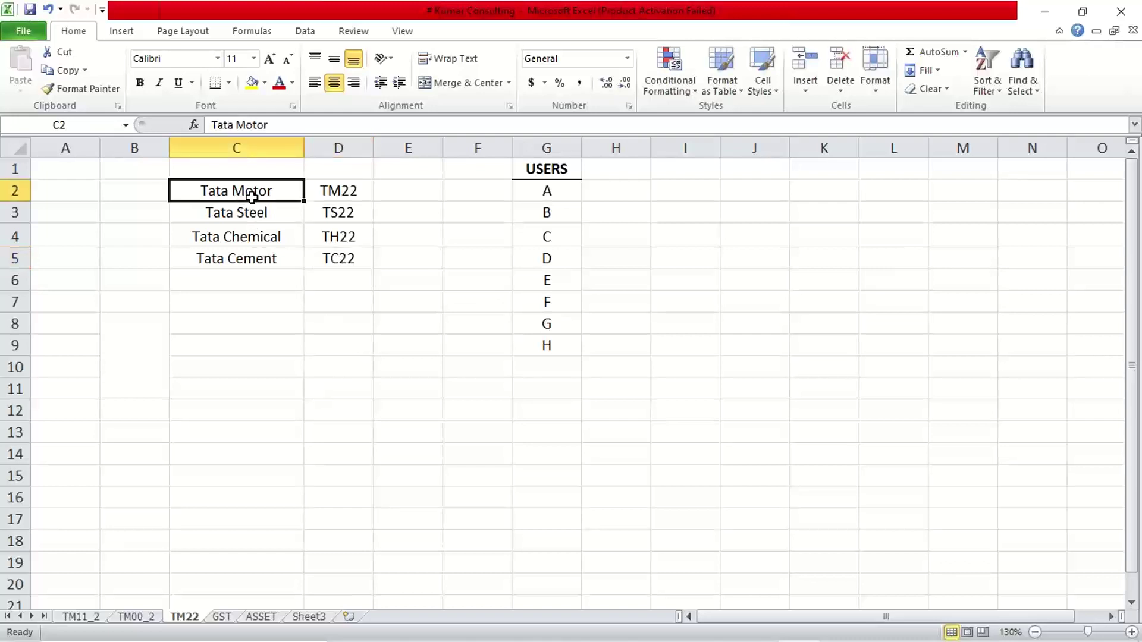
{"action": "left_click", "coordinate": [328, 195]}
{"action": "left_click", "coordinate": [375, 391]}
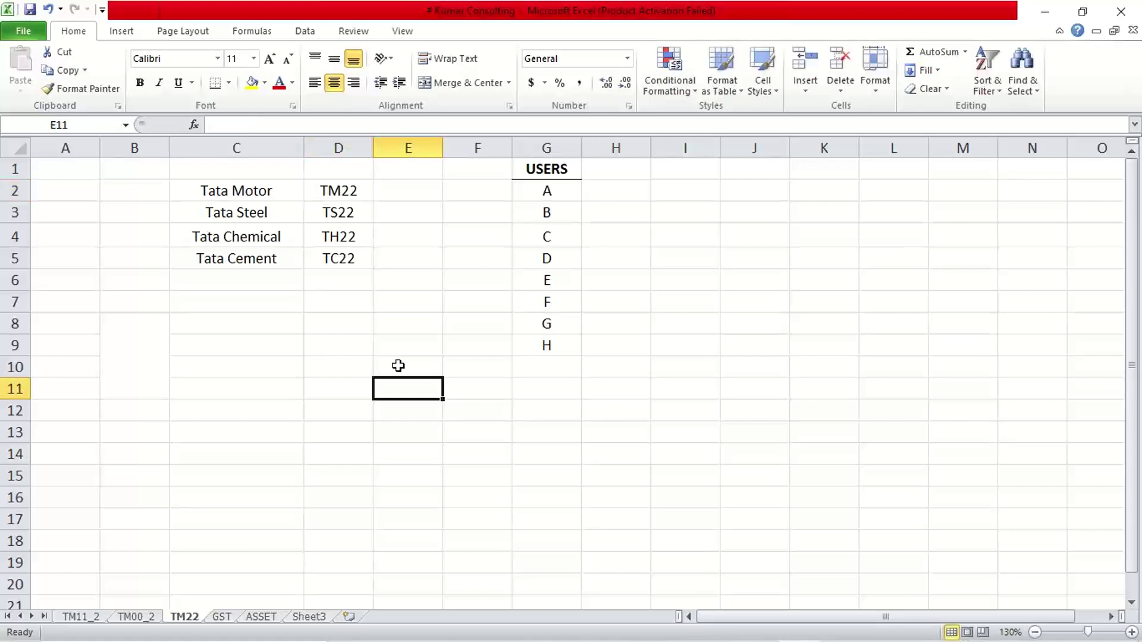
Enter the tolerance group names TG1, TG2 and TG3 in cells E10, F10 and G10
{"action": "left_click", "coordinate": [369, 374]}
{"action": "left_click", "coordinate": [405, 369]}
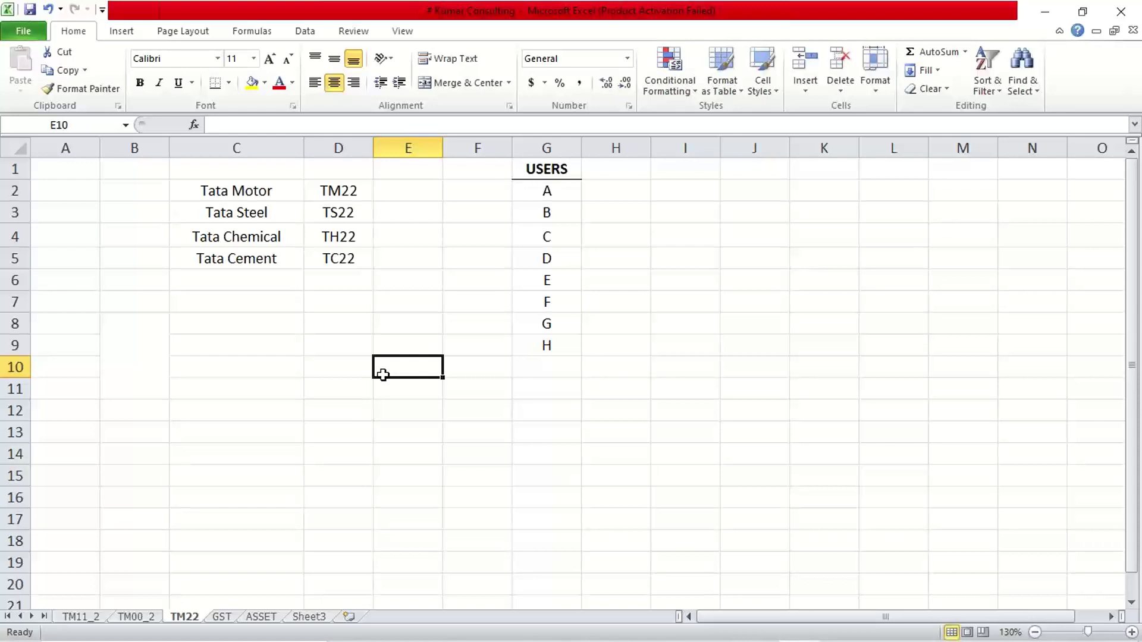
{"action": "type", "text": "TG"}
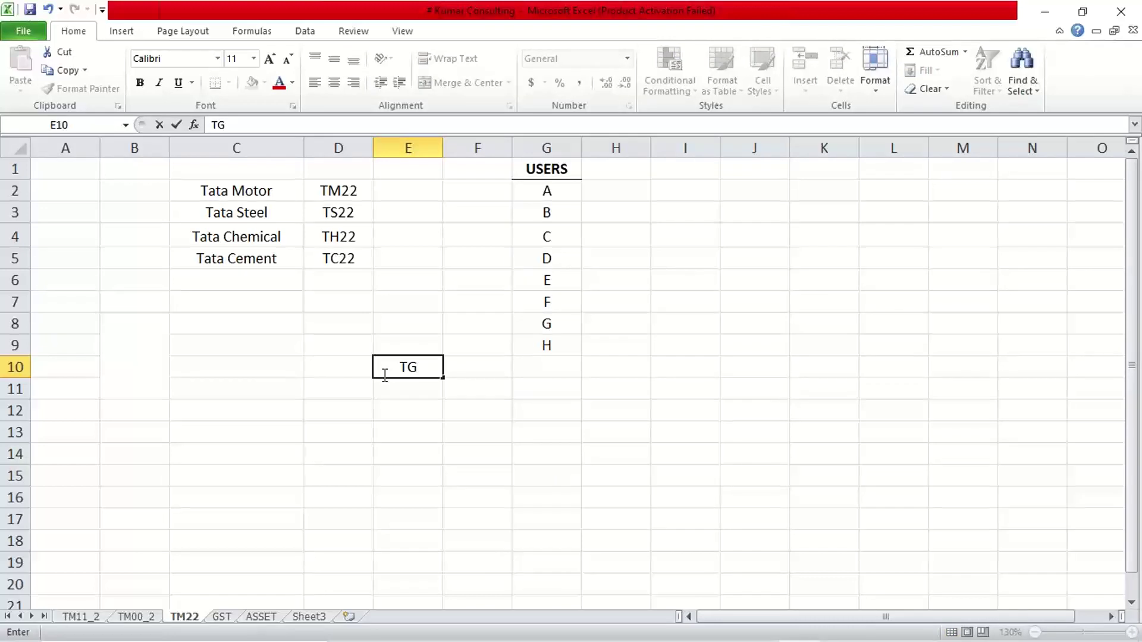
{"action": "type", "text": "1"}
{"action": "key", "text": "Tab"}
{"action": "type", "text": "T"}
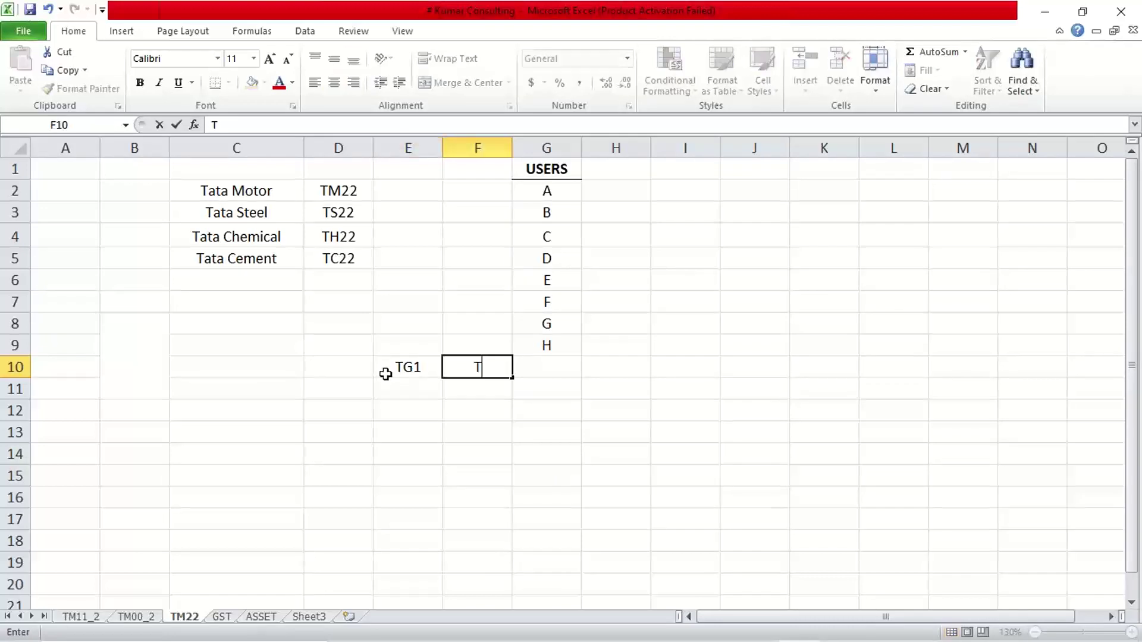
{"action": "type", "text": "G2"}
{"action": "key", "text": "Tab"}
{"action": "type", "text": "T"}
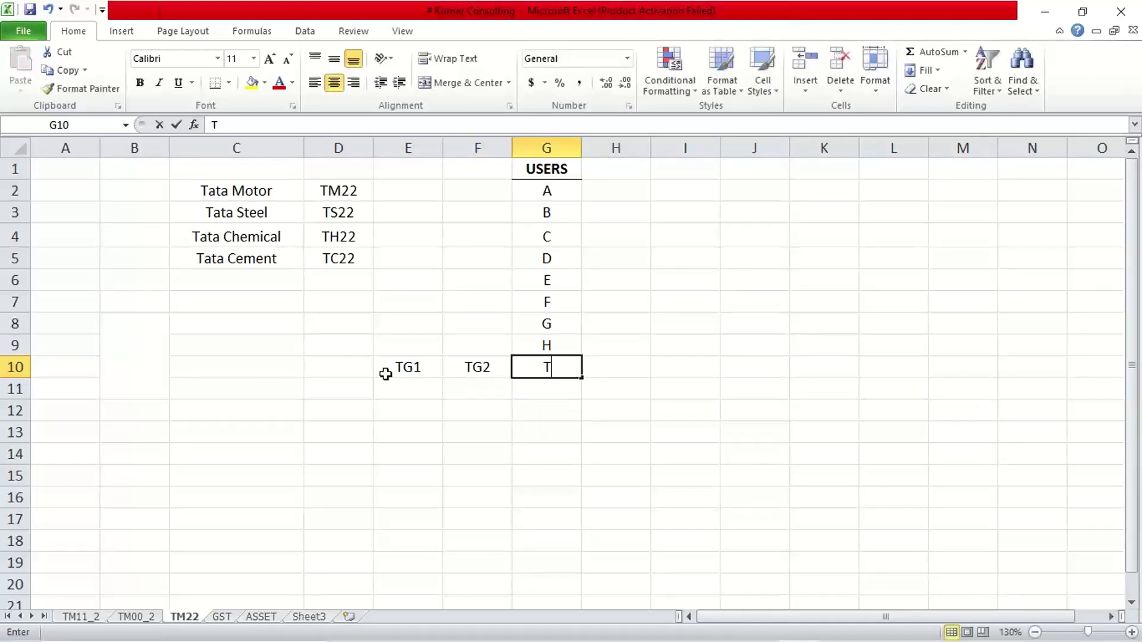
{"action": "type", "text": "G3"}
{"action": "key", "text": "Return"}
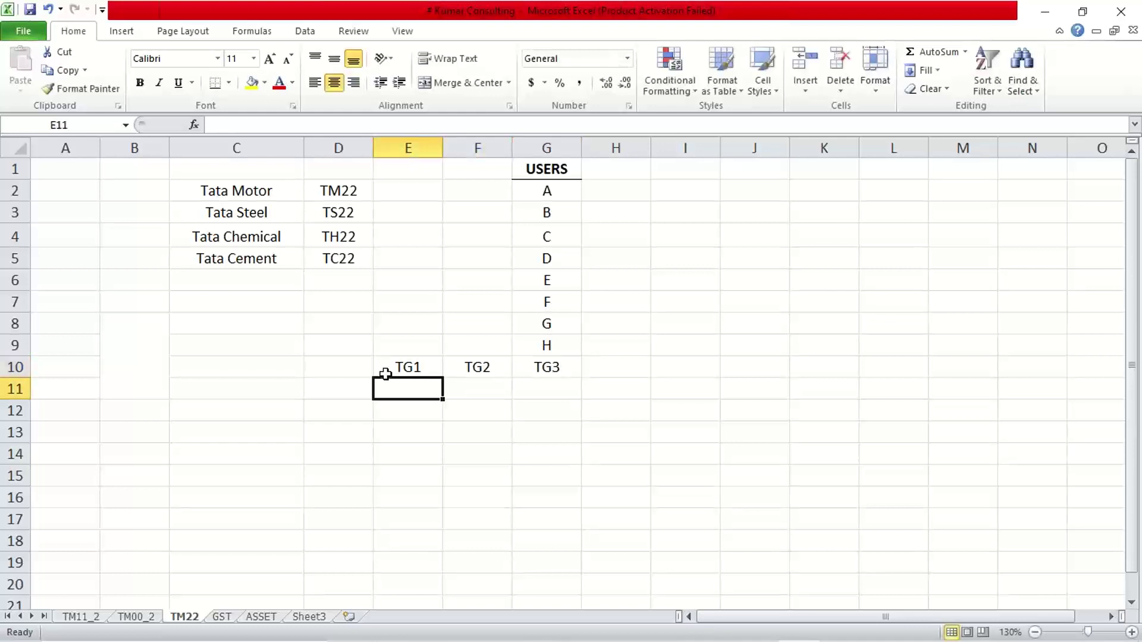
Move the three tolerance group names from E10:G10 down one row to E11:G11
{"action": "left_click_drag", "start_coordinate": [399, 368], "coordinate": [542, 370]}
{"action": "key", "text": "ctrl+c"}
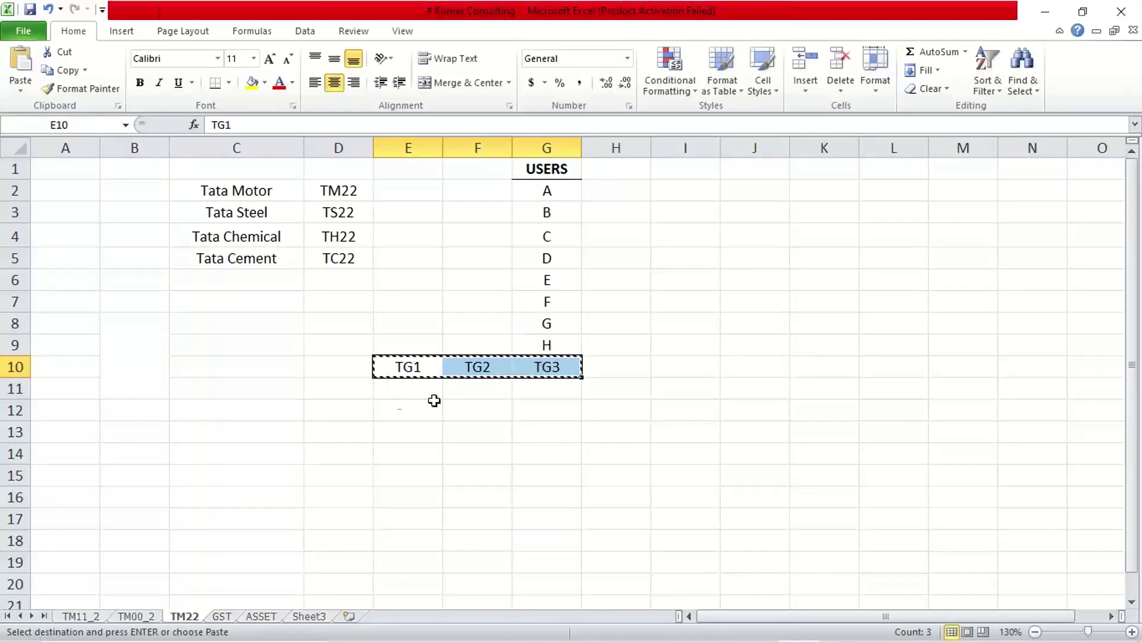
{"action": "left_click", "coordinate": [405, 387]}
{"action": "key", "text": "ctrl+v"}
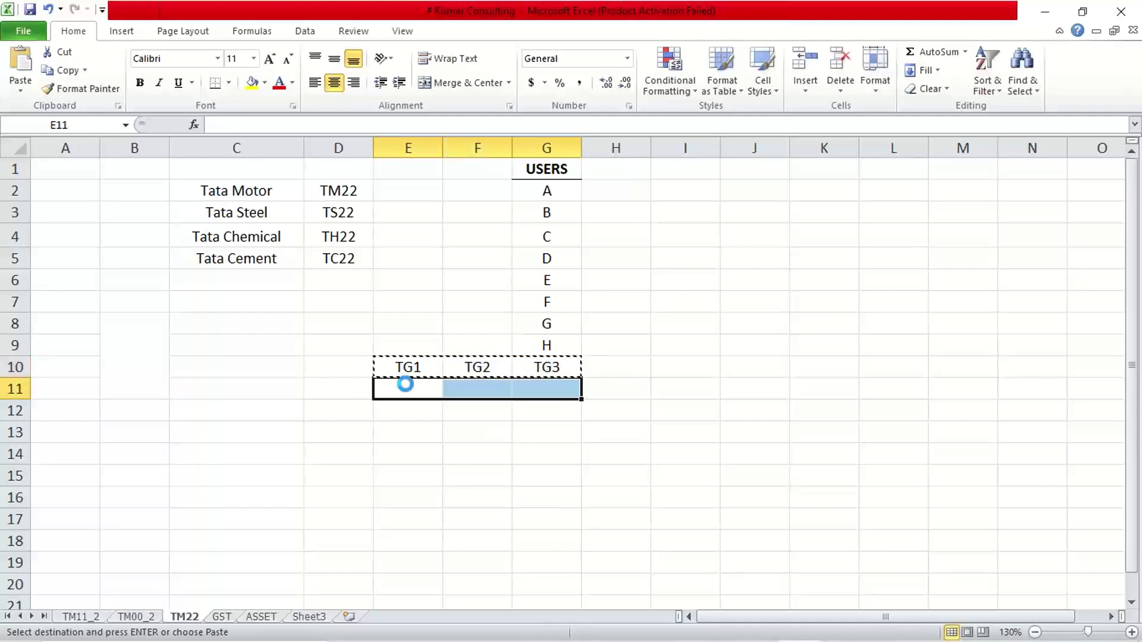
{"action": "left_click", "coordinate": [428, 427]}
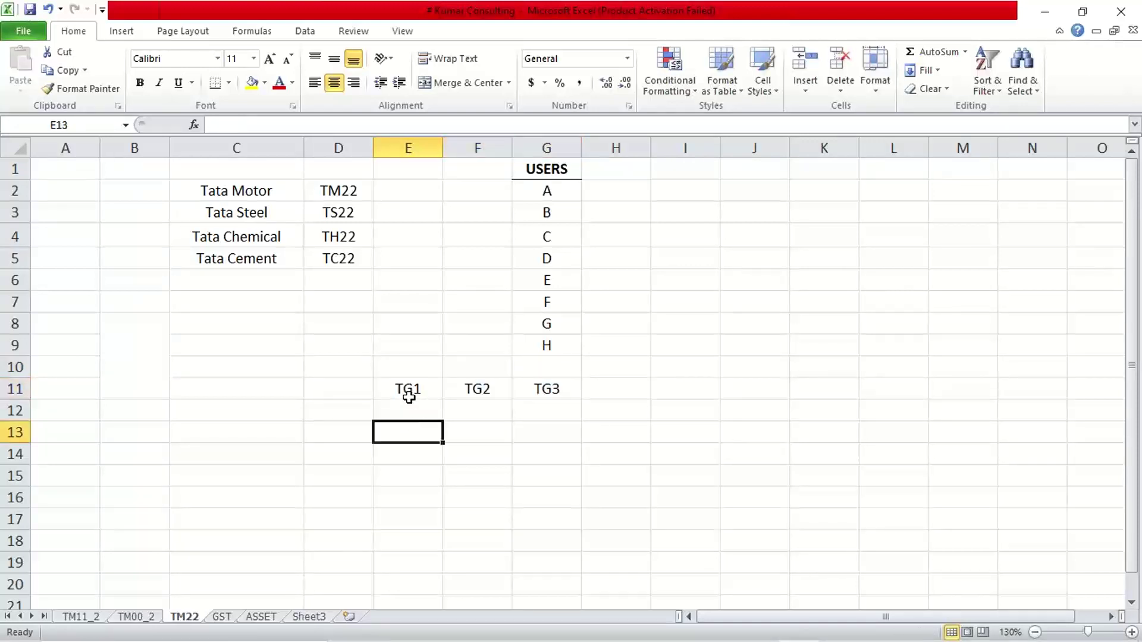
{"action": "left_click_drag", "start_coordinate": [407, 393], "coordinate": [543, 390]}
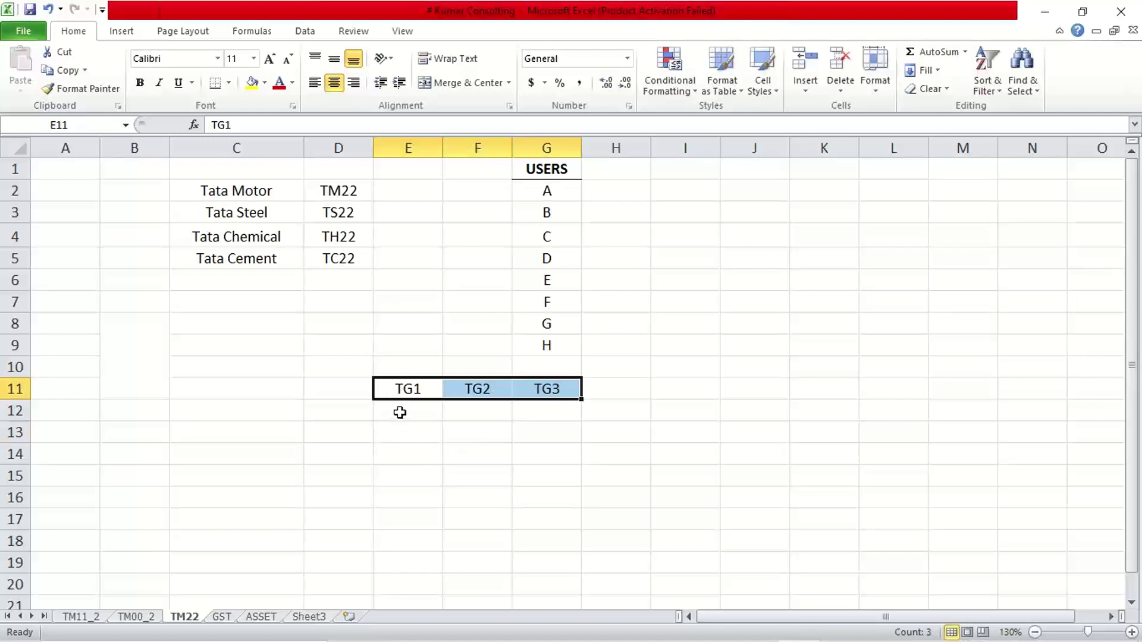
{"action": "left_click", "coordinate": [400, 411]}
{"action": "left_click", "coordinate": [484, 416]}
{"action": "left_click", "coordinate": [549, 413]}
{"action": "left_click", "coordinate": [394, 409]}
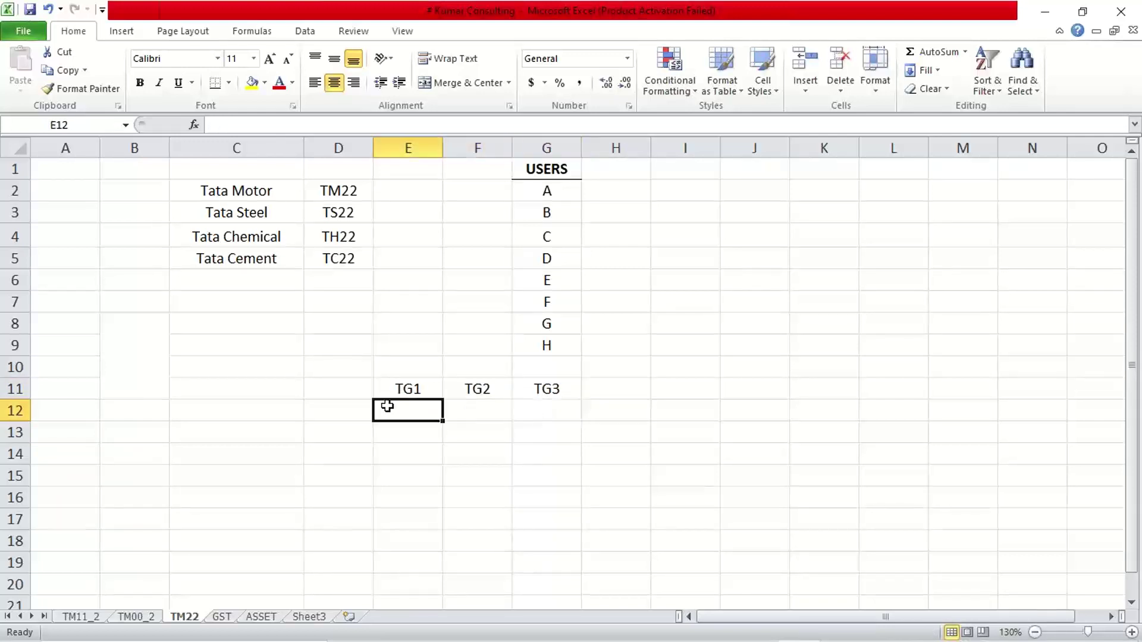
{"action": "left_click", "coordinate": [473, 412]}
{"action": "left_click", "coordinate": [565, 411]}
Enter the company code TM22 beneath each of the three tolerance groups, in cells E12, F12 and G12
{"action": "left_click", "coordinate": [400, 411]}
{"action": "type", "text": "TM1"}
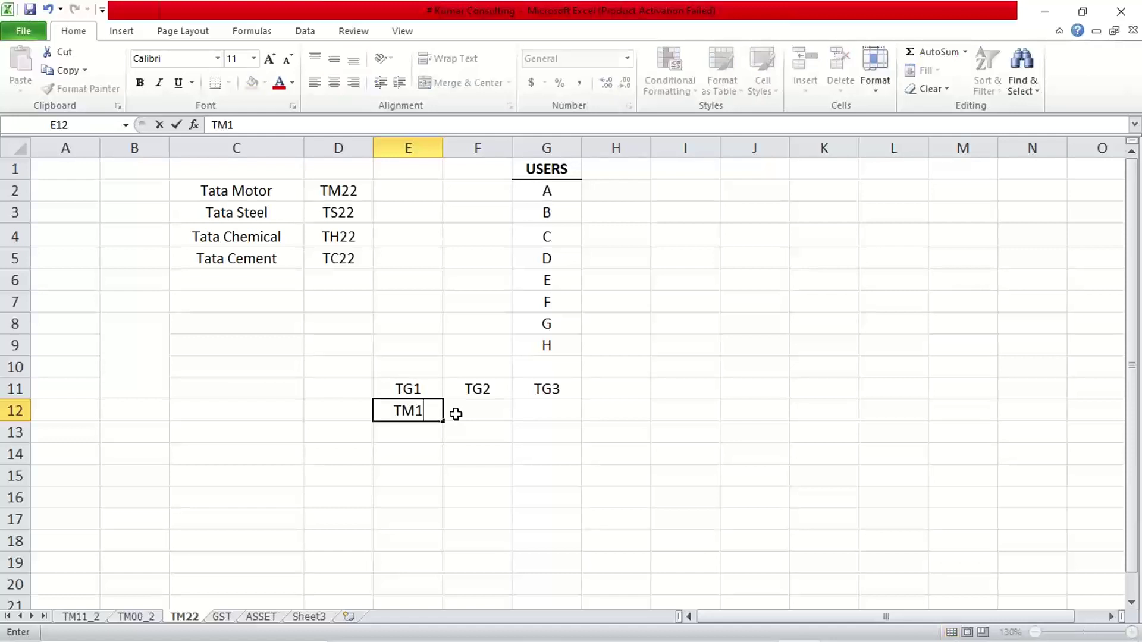
{"action": "key", "text": "BackSpace"}
{"action": "type", "text": "22"}
{"action": "left_click", "coordinate": [456, 414]}
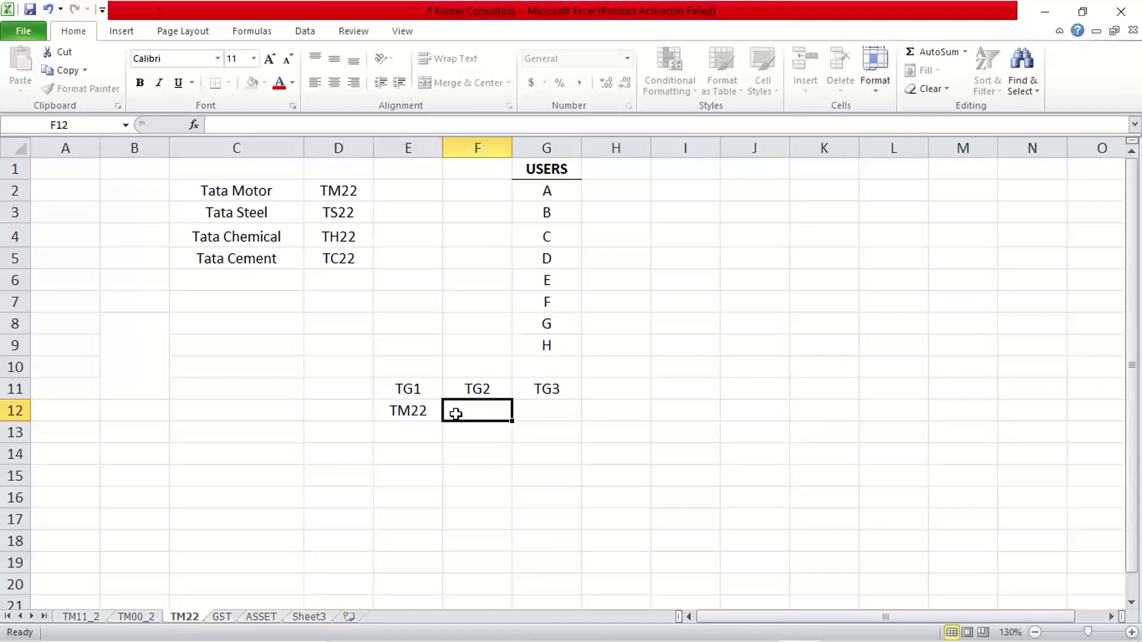
{"action": "type", "text": "TM22"}
{"action": "key", "text": "Tab"}
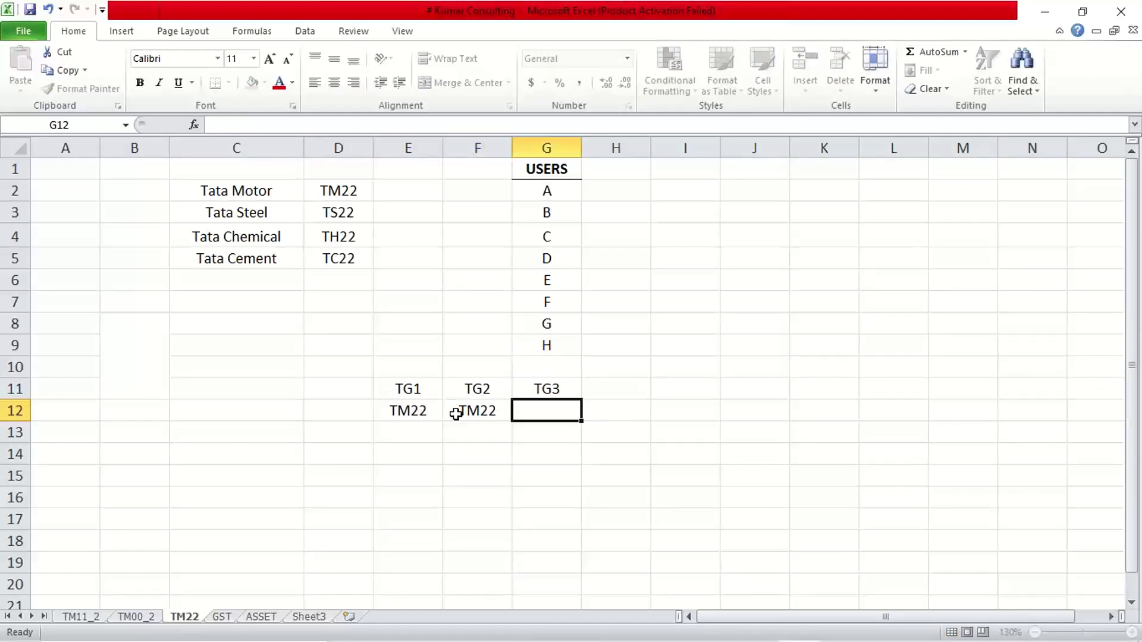
{"action": "type", "text": "TM22"}
{"action": "key", "text": "Return"}
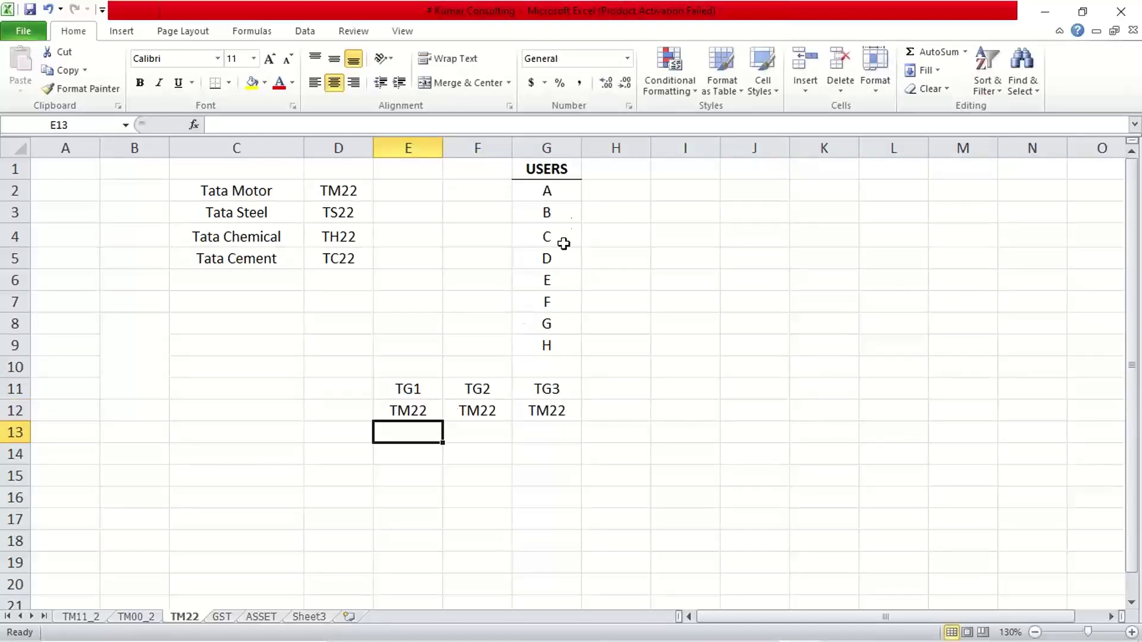
Enter the tolerance limits in row 13: 2 LACS for TG1, 10 LACS for TG2 and UNLTD. for TG3
{"action": "left_click_drag", "start_coordinate": [550, 191], "coordinate": [558, 337]}
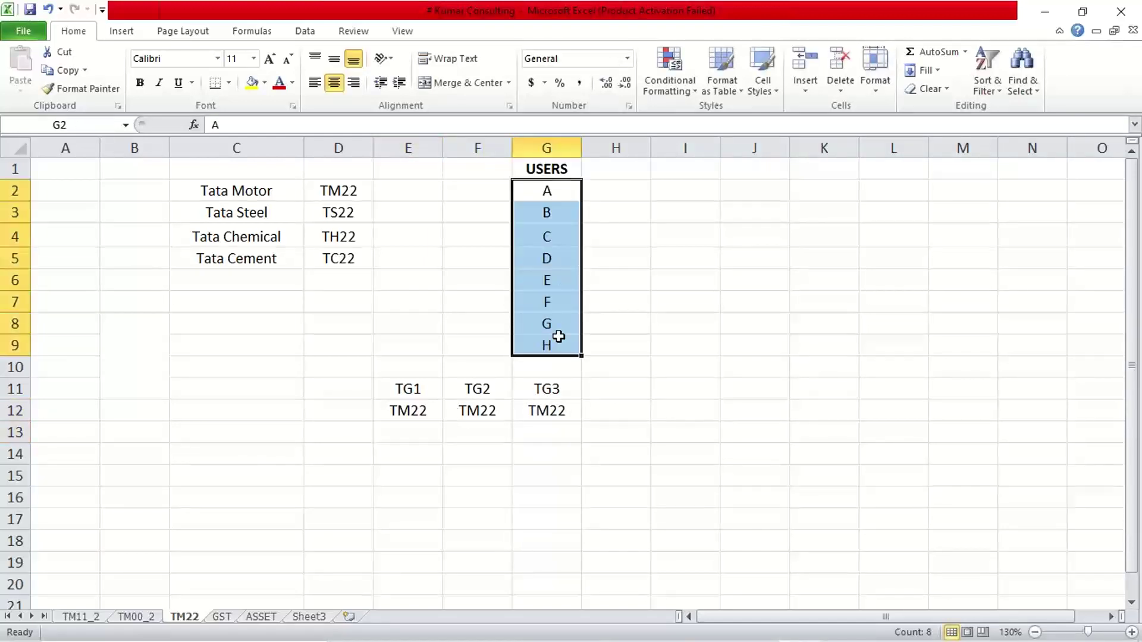
{"action": "left_click", "coordinate": [406, 434]}
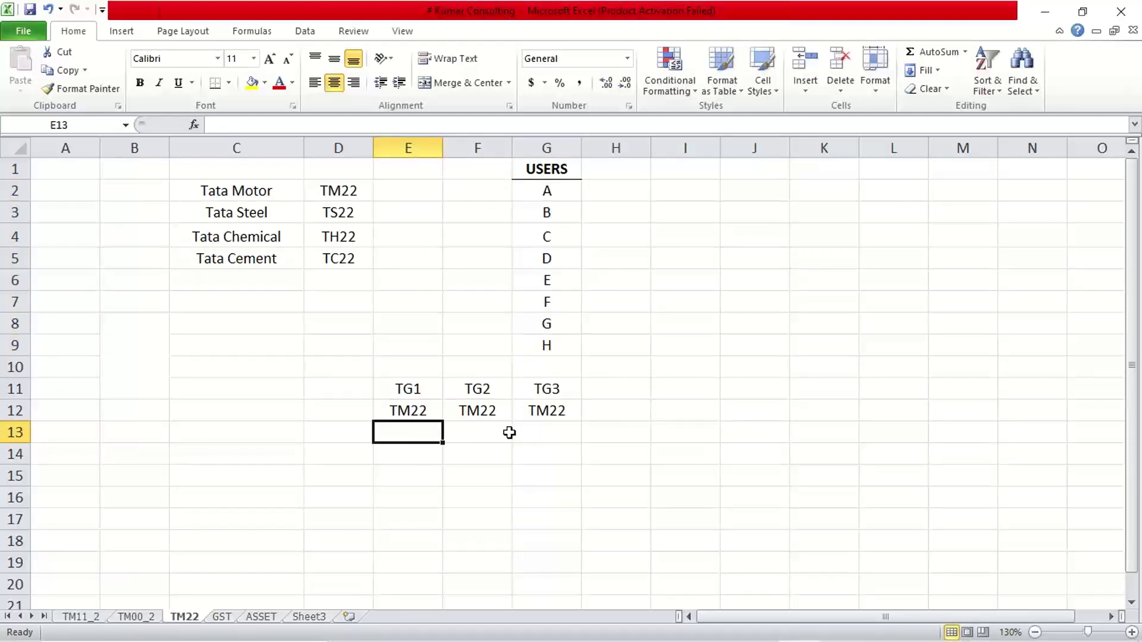
{"action": "type", "text": "10"}
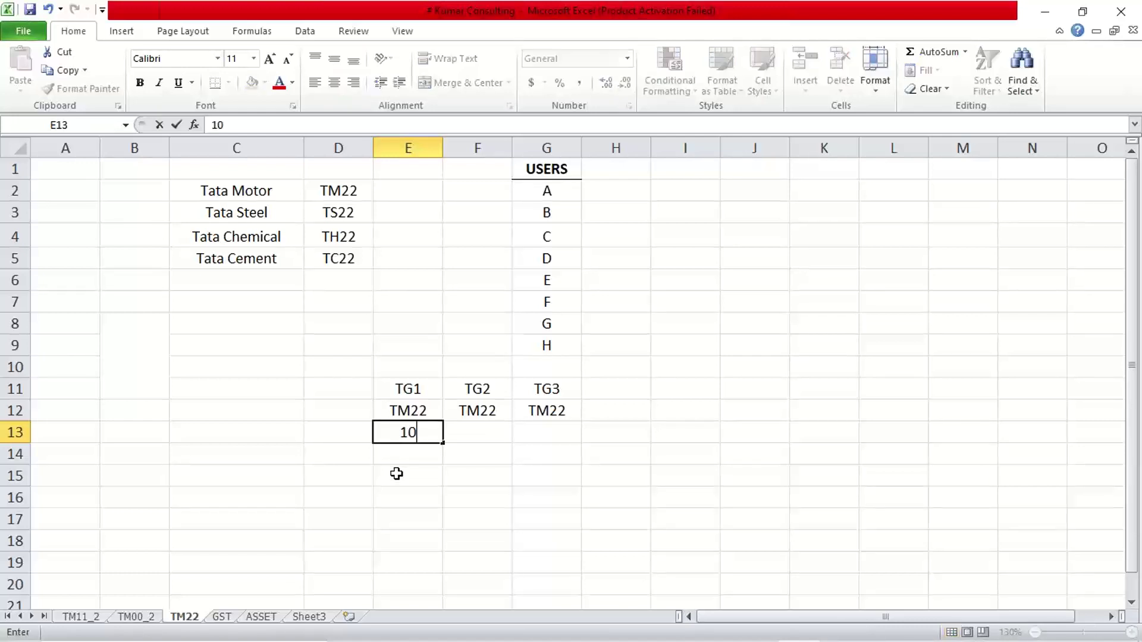
{"action": "key", "text": "BackSpace"}
{"action": "key", "text": "BackSpace"}
{"action": "type", "text": "2 LACS"}
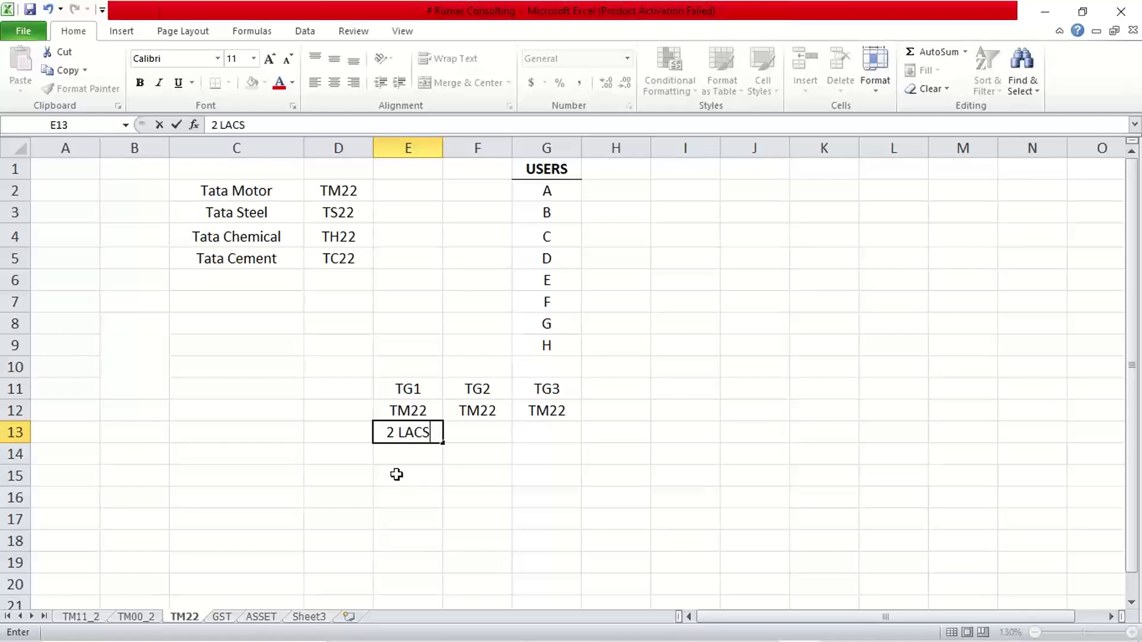
{"action": "key", "text": "Tab"}
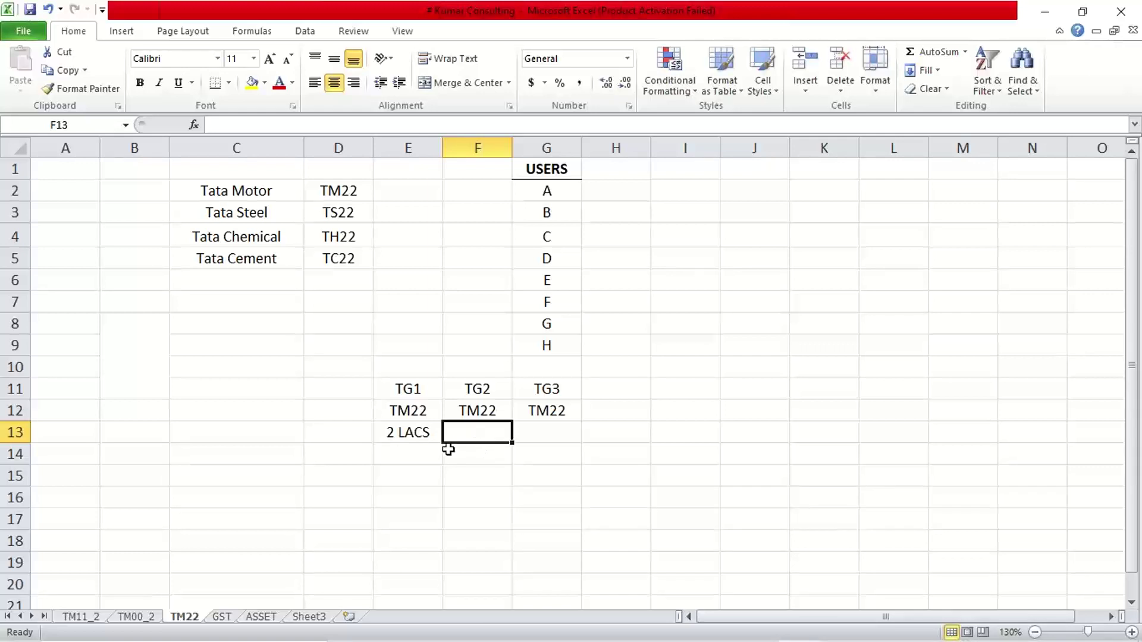
{"action": "type", "text": "10 LACS"}
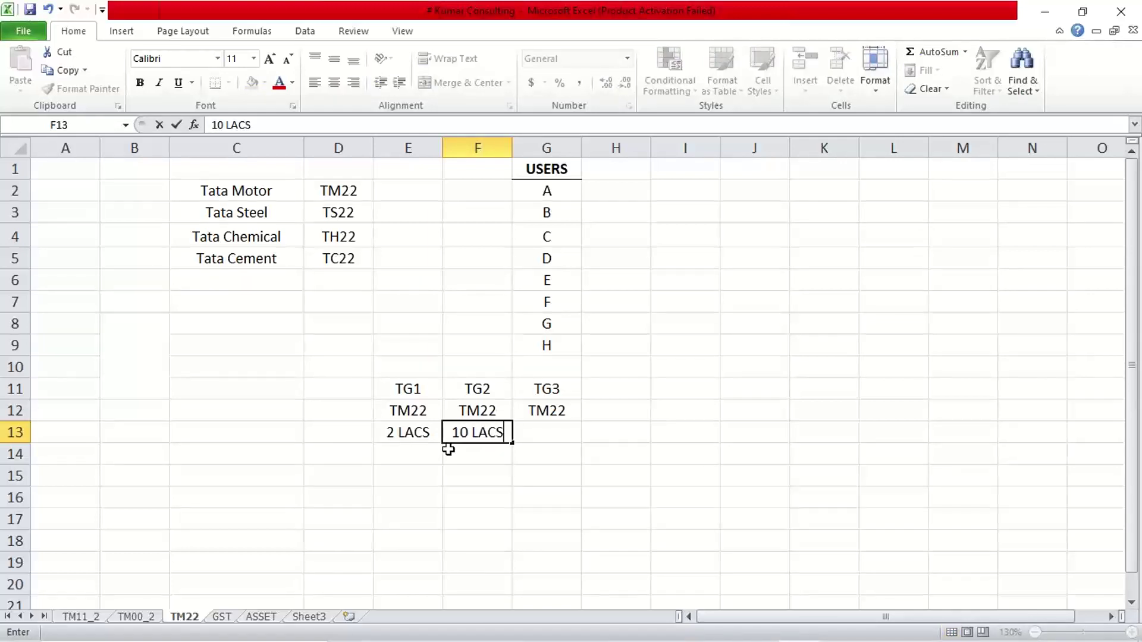
{"action": "key", "text": "Tab"}
{"action": "type", "text": "UNL"}
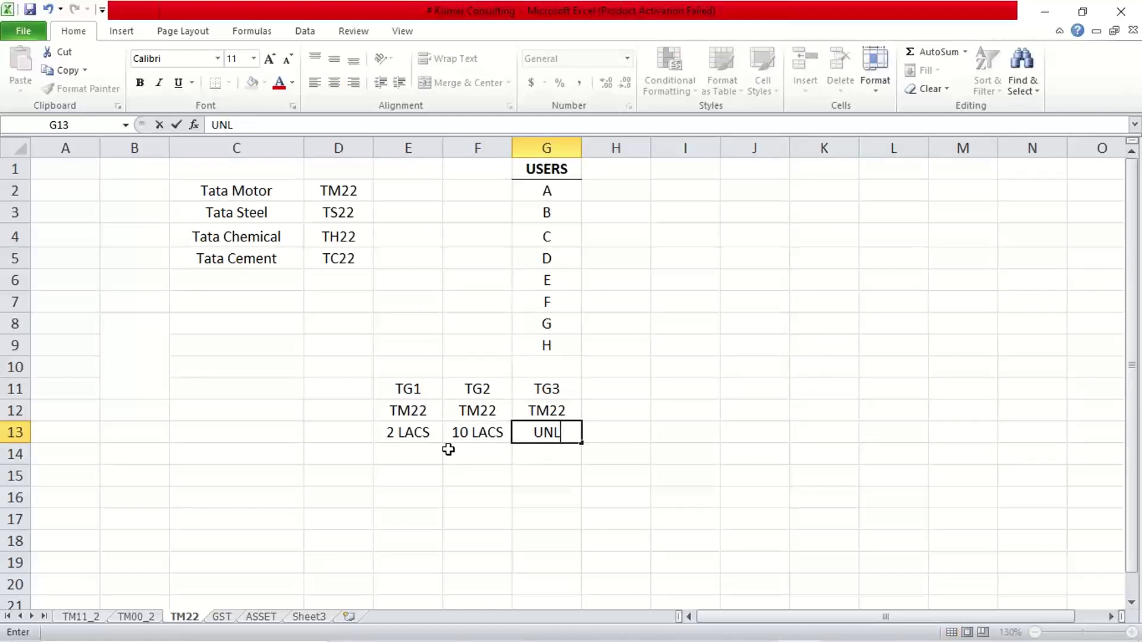
{"action": "type", "text": "TD."}
{"action": "key", "text": "Return"}
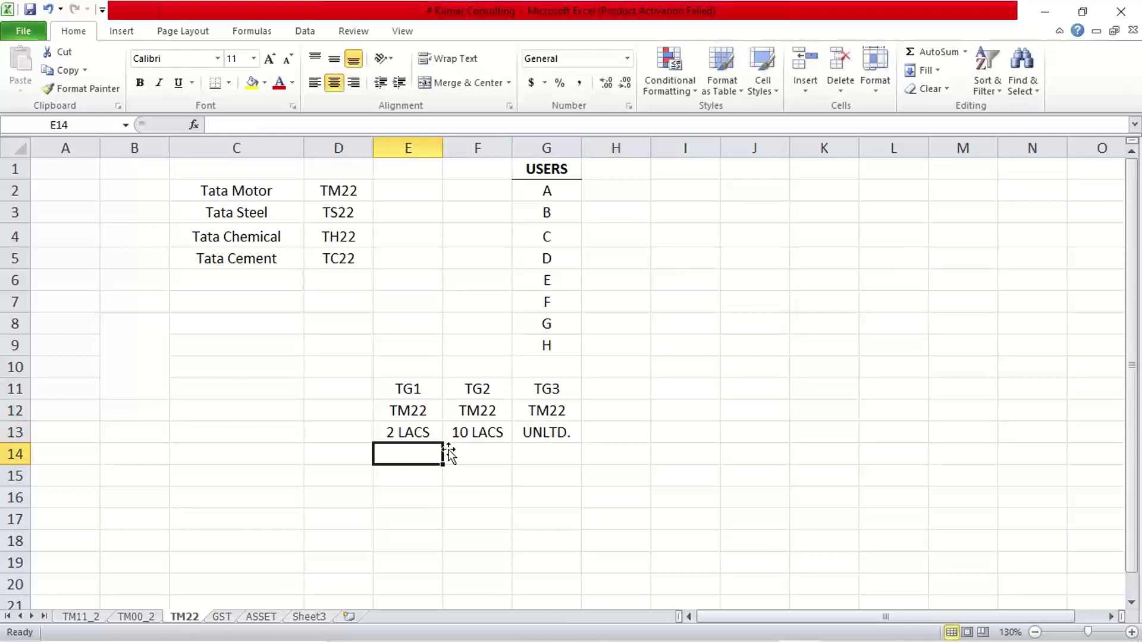
{"action": "left_click", "coordinate": [426, 393]}
{"action": "left_click_drag", "start_coordinate": [426, 392], "coordinate": [523, 388]}
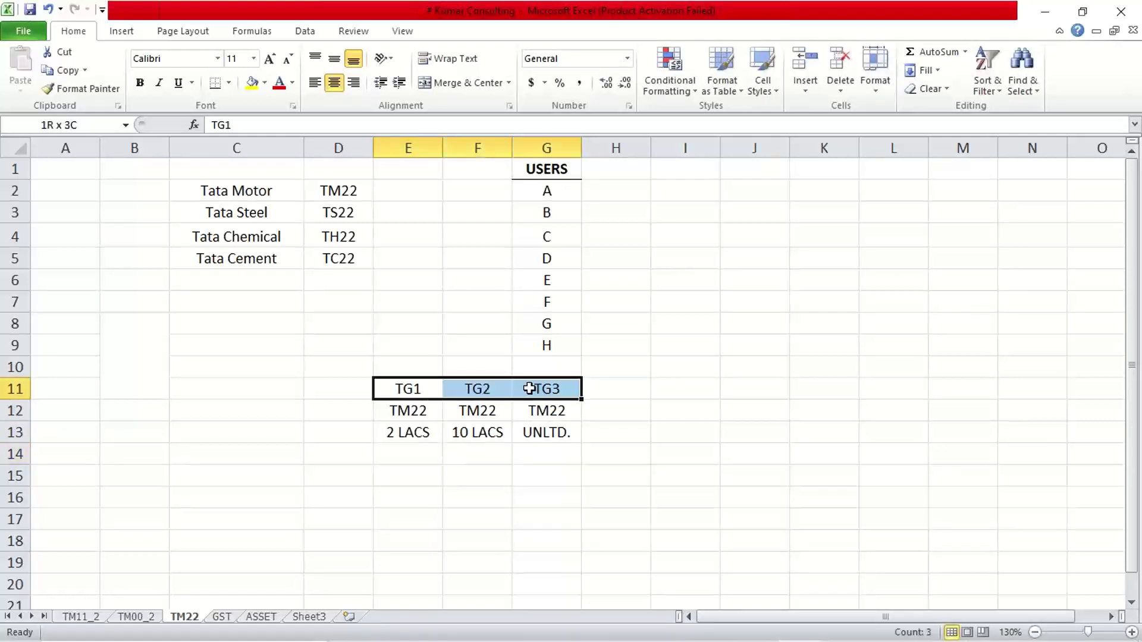
{"action": "left_click", "coordinate": [485, 498]}
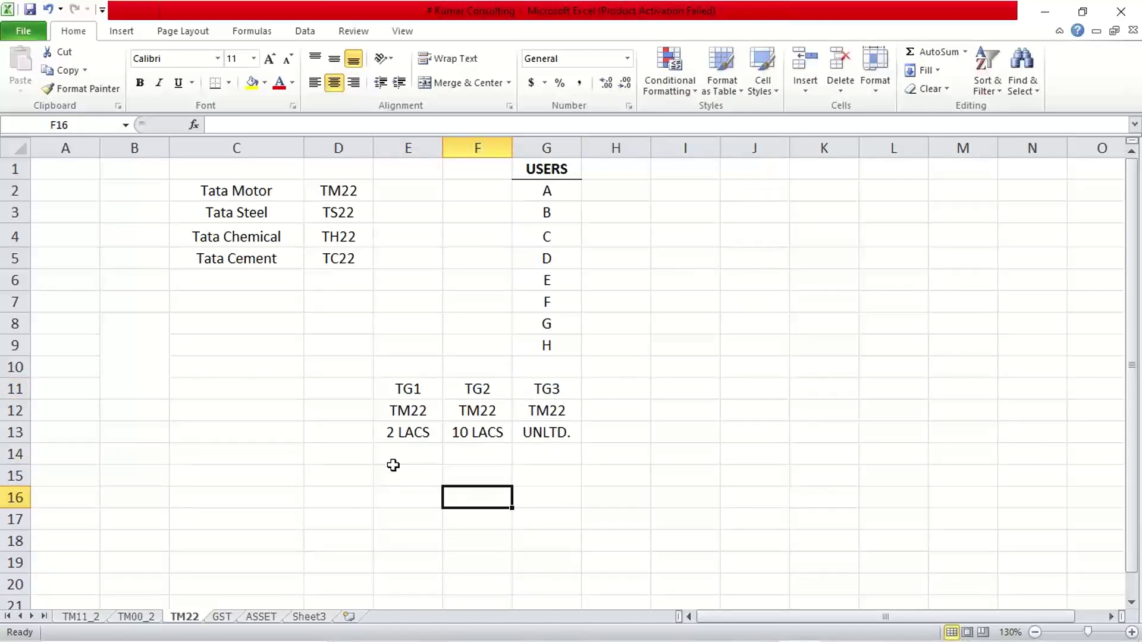
{"action": "left_click_drag", "start_coordinate": [557, 189], "coordinate": [548, 343]}
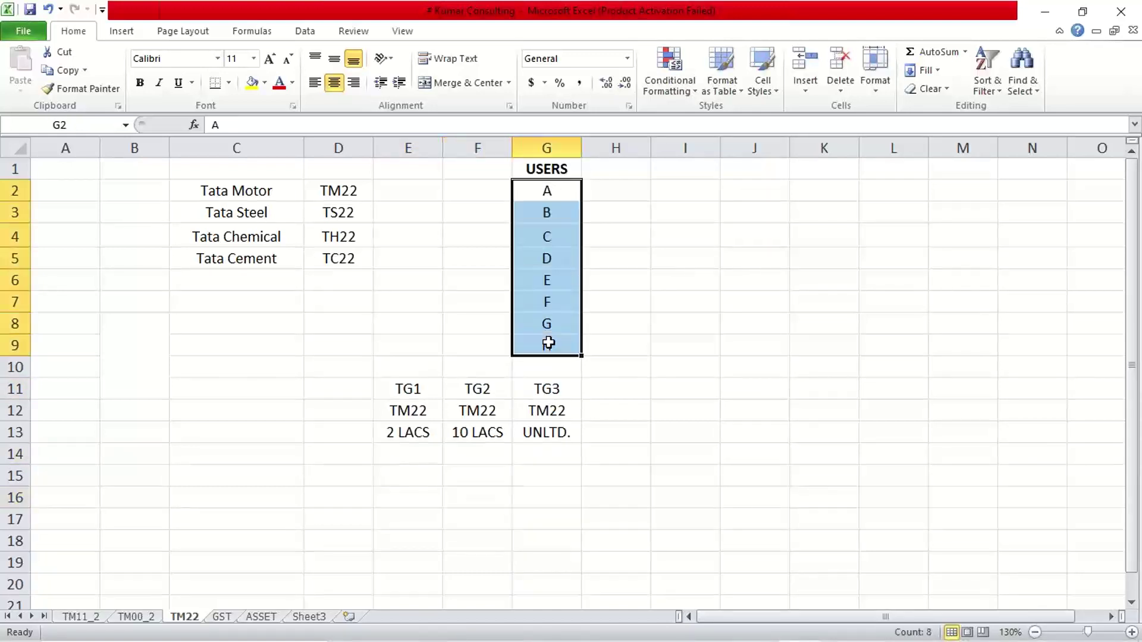
{"action": "left_click_drag", "start_coordinate": [424, 454], "coordinate": [390, 563]}
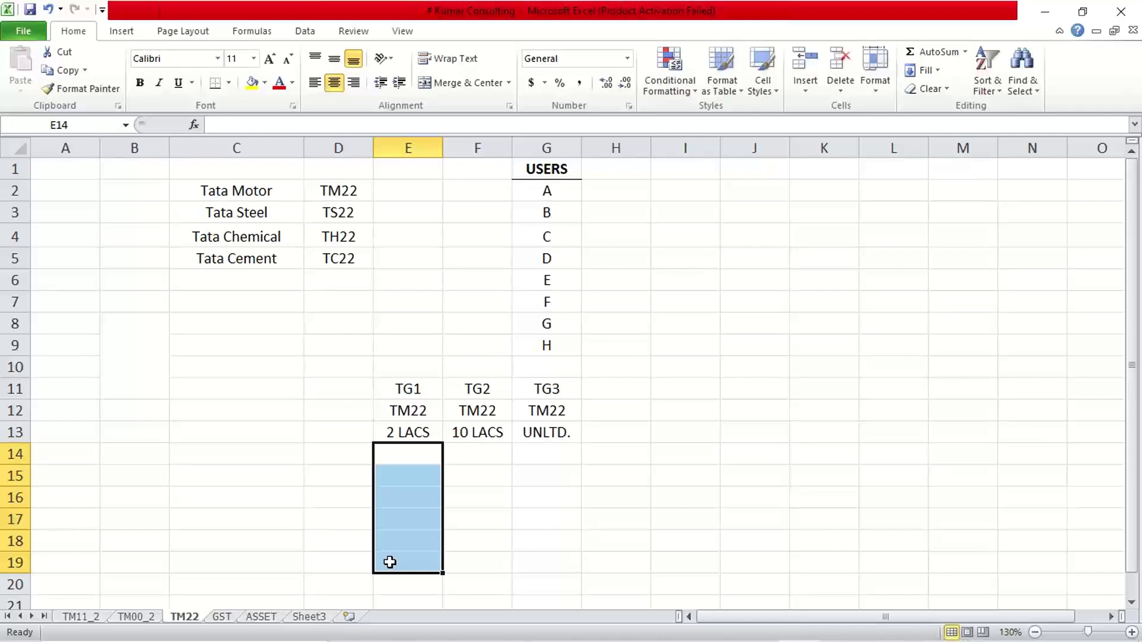
Make the tolerance group names TG1, TG2 and TG3 in E11:G11 bold
{"action": "left_click_drag", "start_coordinate": [388, 392], "coordinate": [551, 392]}
{"action": "key", "text": "ctrl+b"}
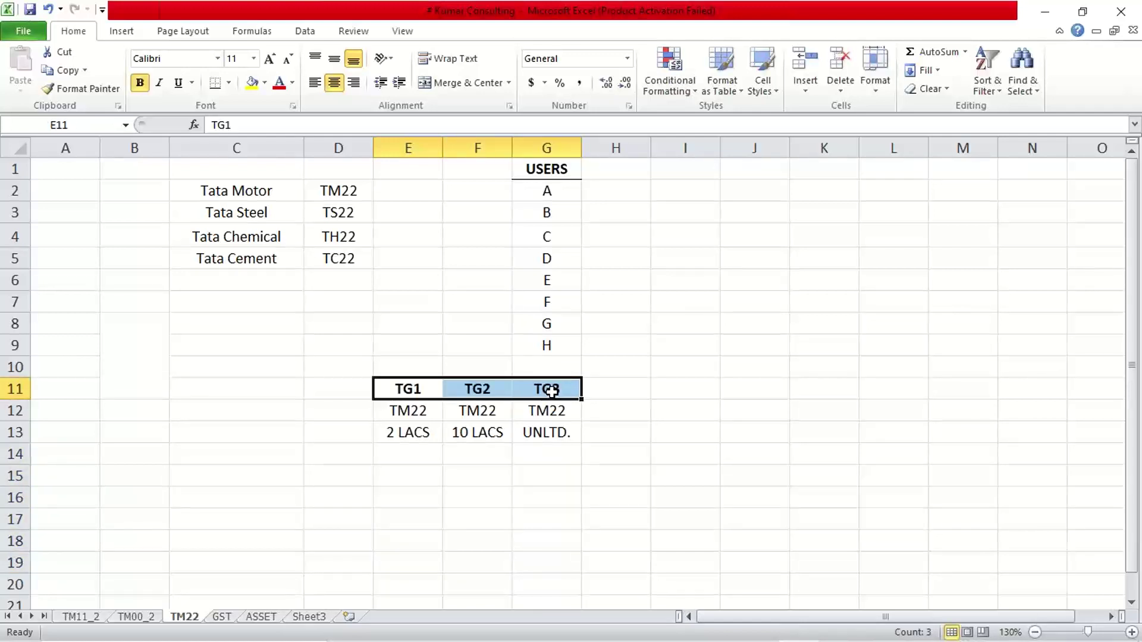
{"action": "left_click", "coordinate": [257, 215]}
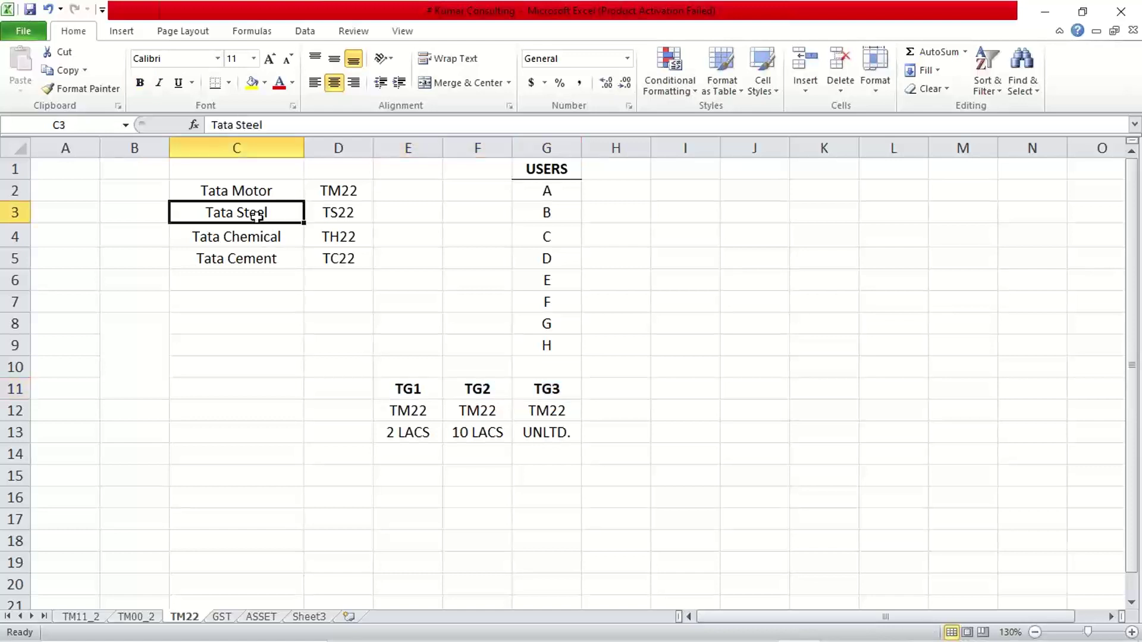
{"action": "left_click", "coordinate": [254, 237]}
{"action": "left_click", "coordinate": [247, 261]}
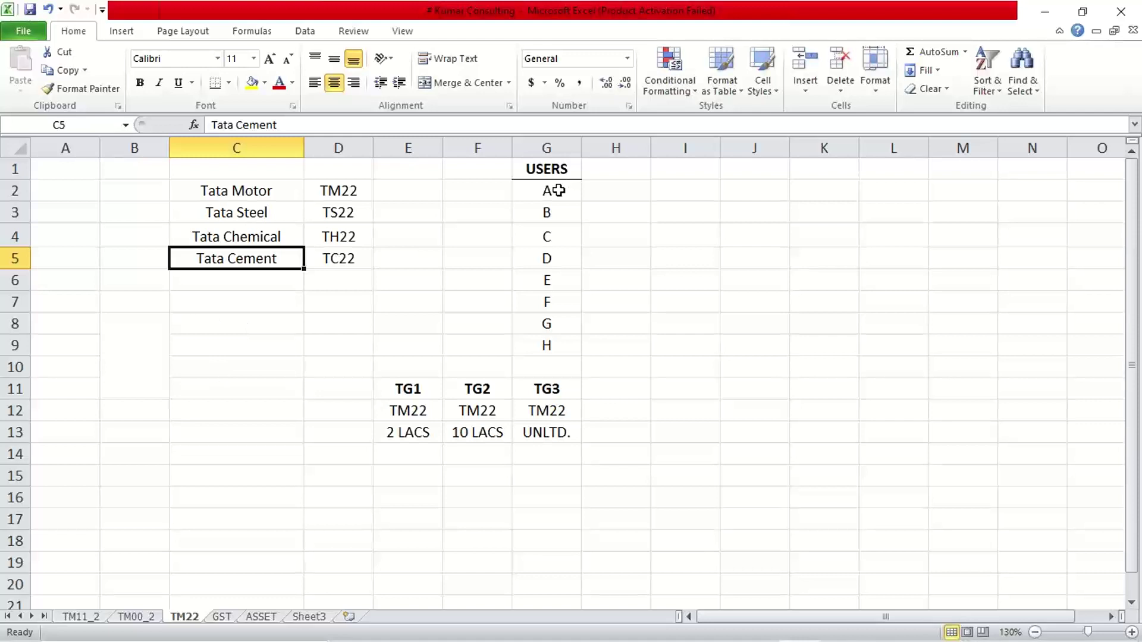
{"action": "left_click_drag", "start_coordinate": [558, 190], "coordinate": [546, 346]}
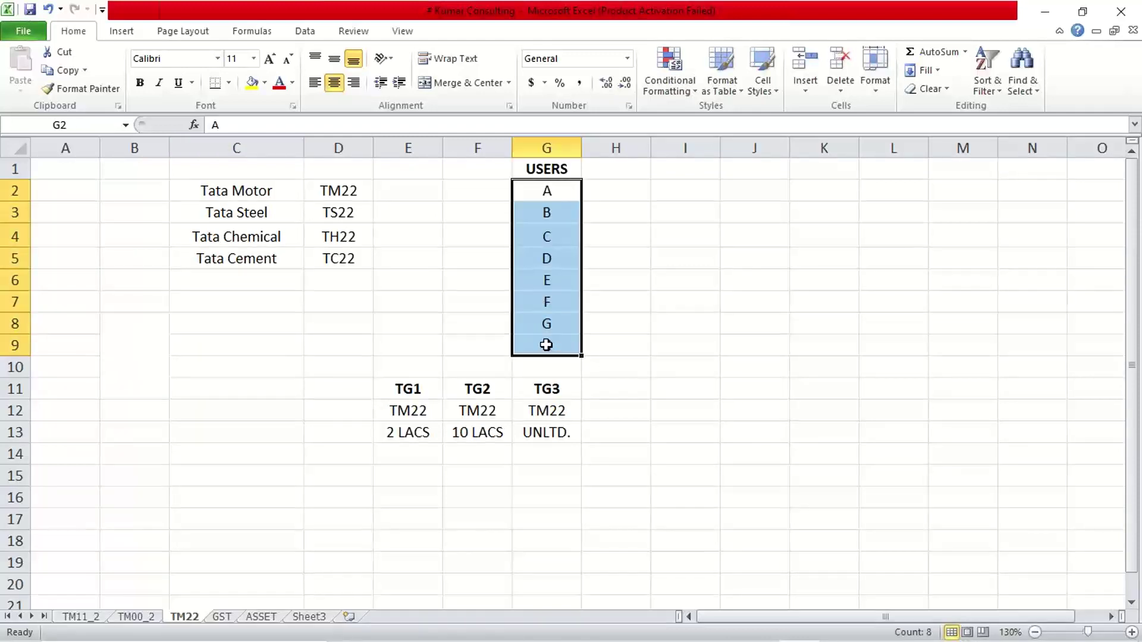
Copy the users A to H from G2:G9 into the TG1 column, starting at cell E14 below its 2 LACS limit
{"action": "key", "text": "ctrl+c"}
{"action": "left_click", "coordinate": [412, 454]}
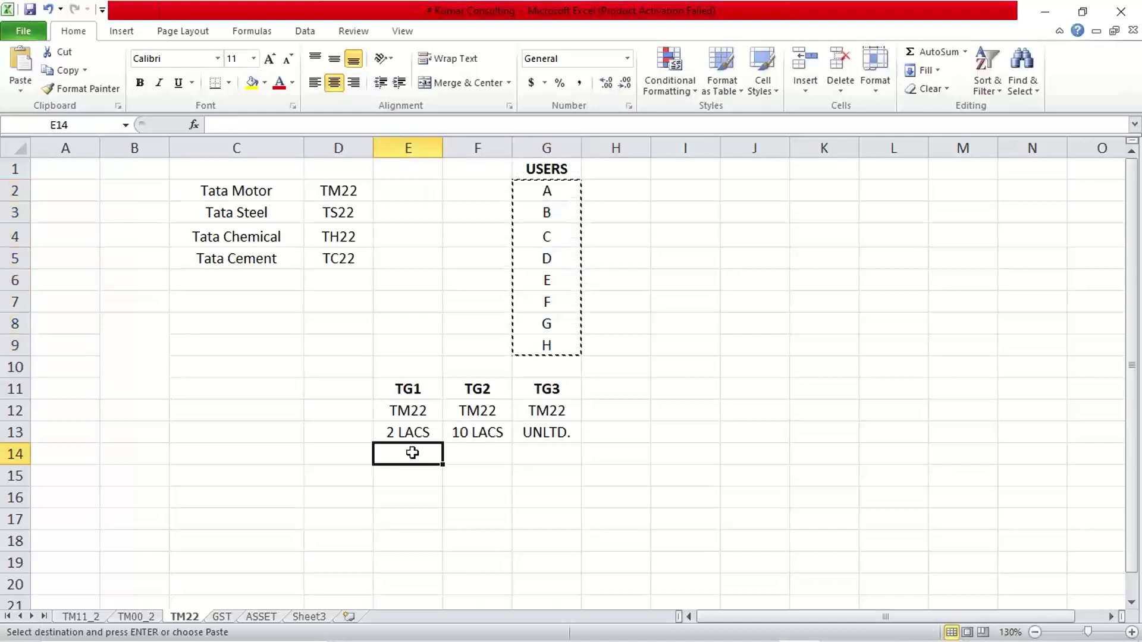
{"action": "key", "text": "ctrl+v"}
{"action": "left_click", "coordinate": [546, 497]}
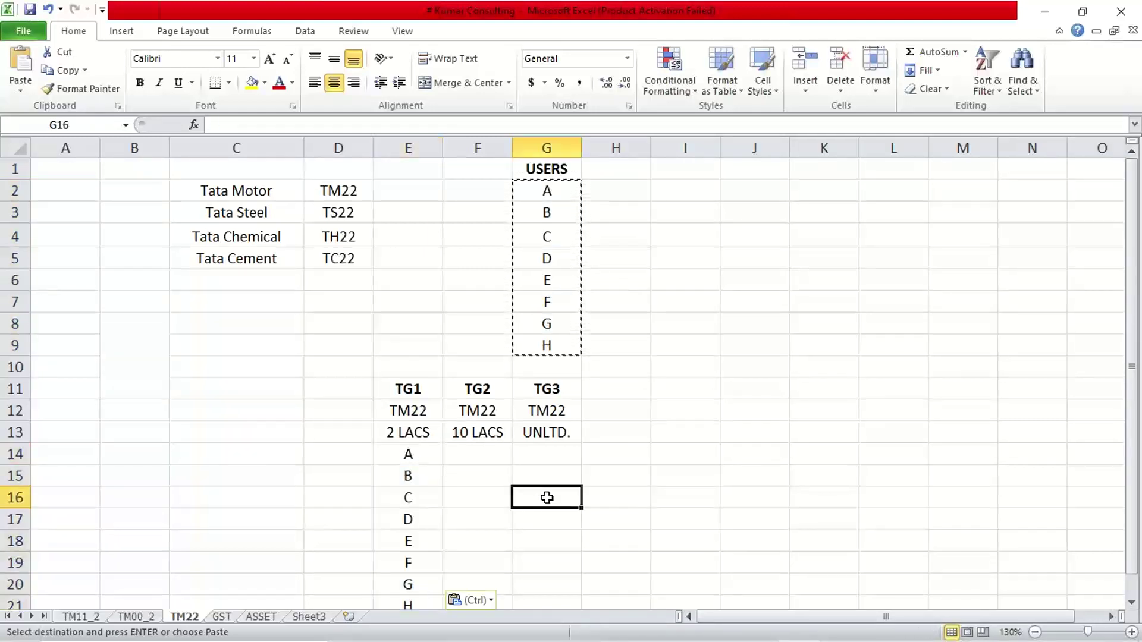
{"action": "double_click", "coordinate": [551, 214]}
{"action": "left_click", "coordinate": [617, 258]}
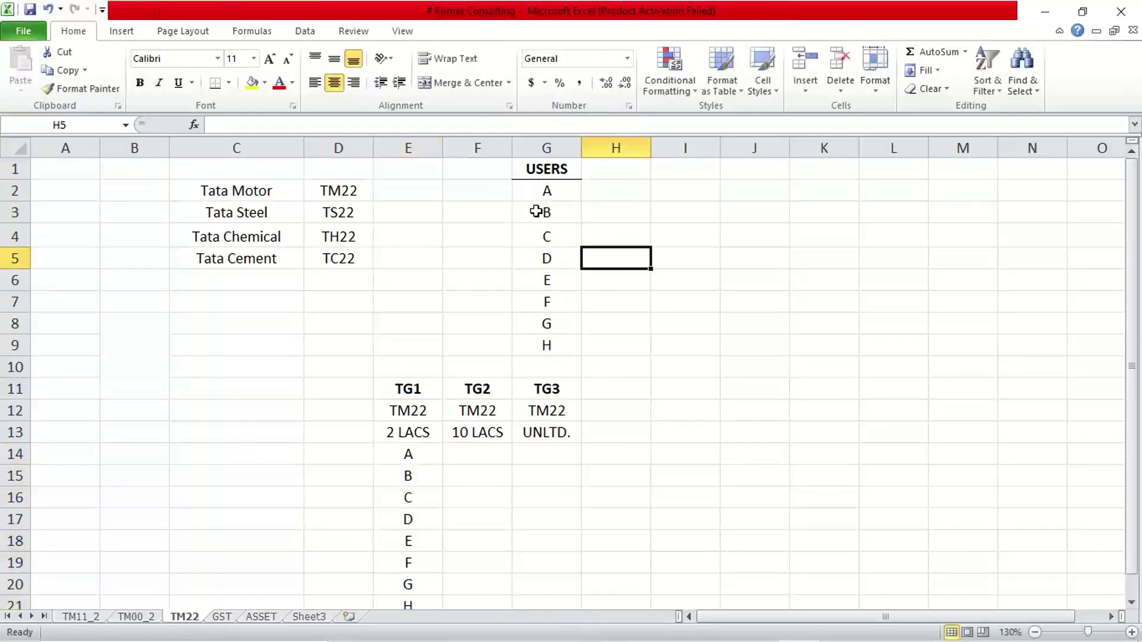
{"action": "left_click_drag", "start_coordinate": [411, 453], "coordinate": [405, 579]}
{"action": "left_click", "coordinate": [415, 393]}
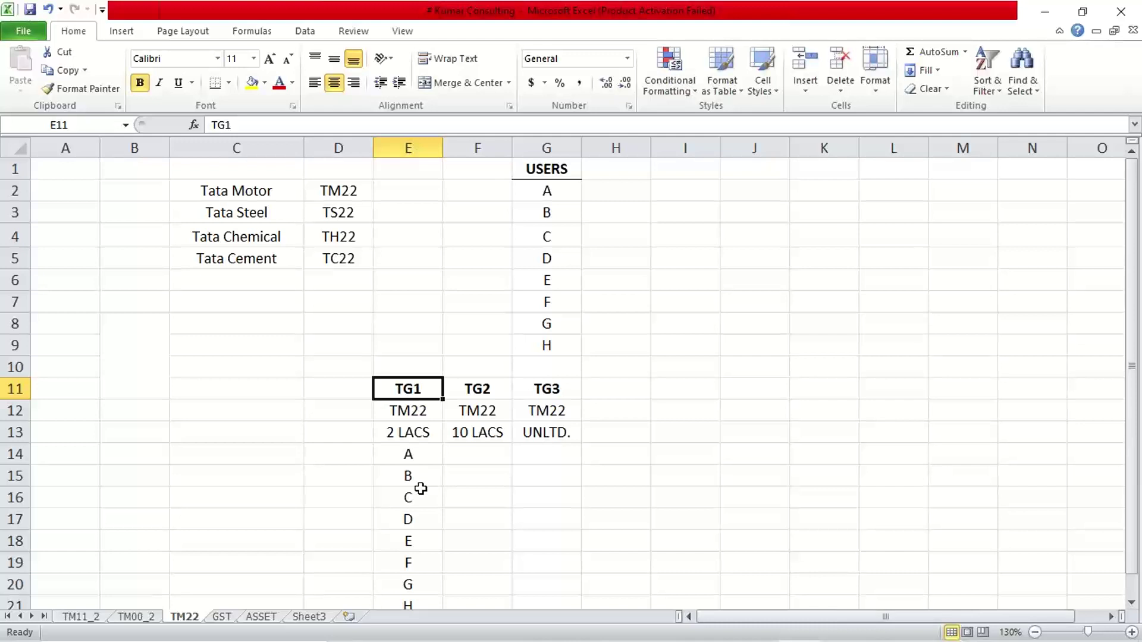
Enter TG1 as the tolerance group for Tata Motor in cell E2
{"action": "left_click", "coordinate": [392, 190]}
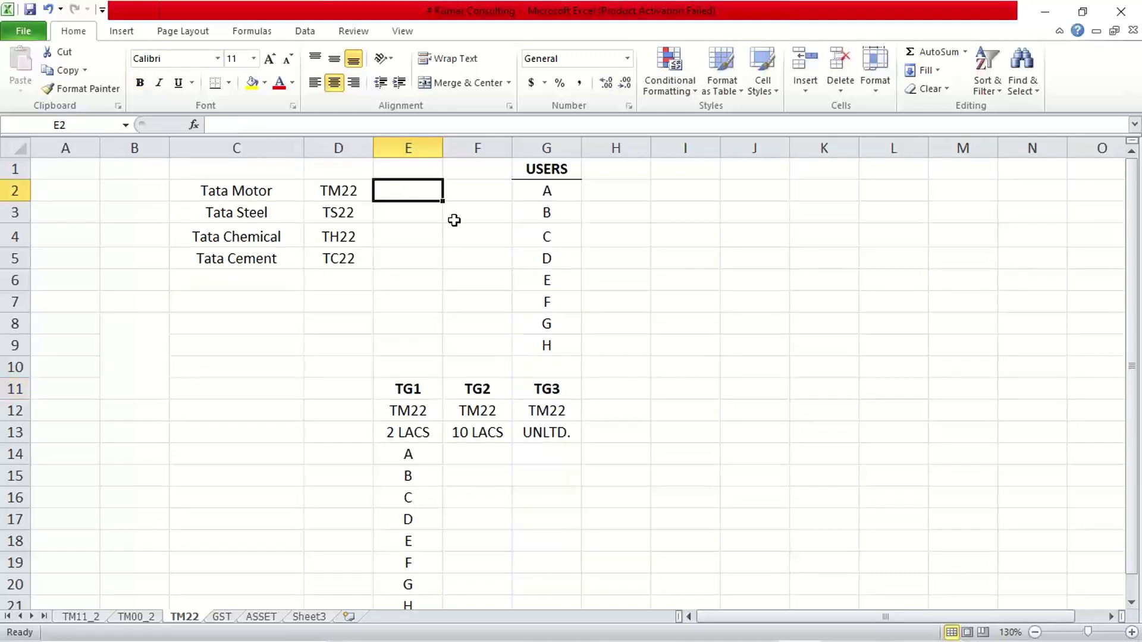
{"action": "type", "text": "TG1"}
{"action": "key", "text": "Return"}
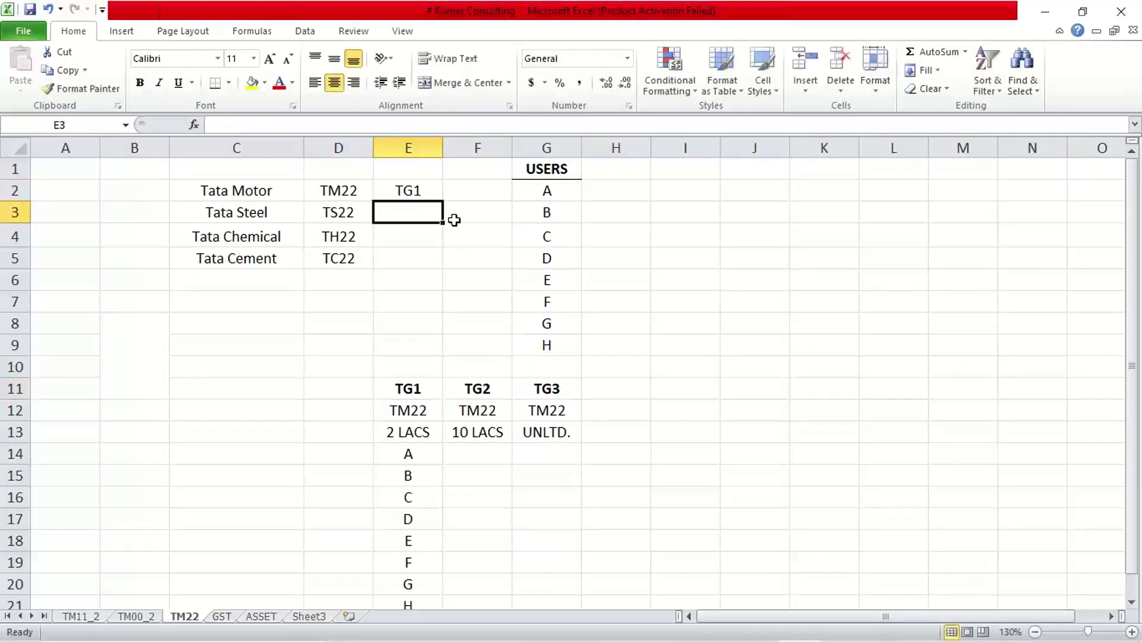
Examine how Tata Motor's tolerance group in E2 relates to user A and the four Tata companies in C2:C5
{"action": "left_click", "coordinate": [416, 189]}
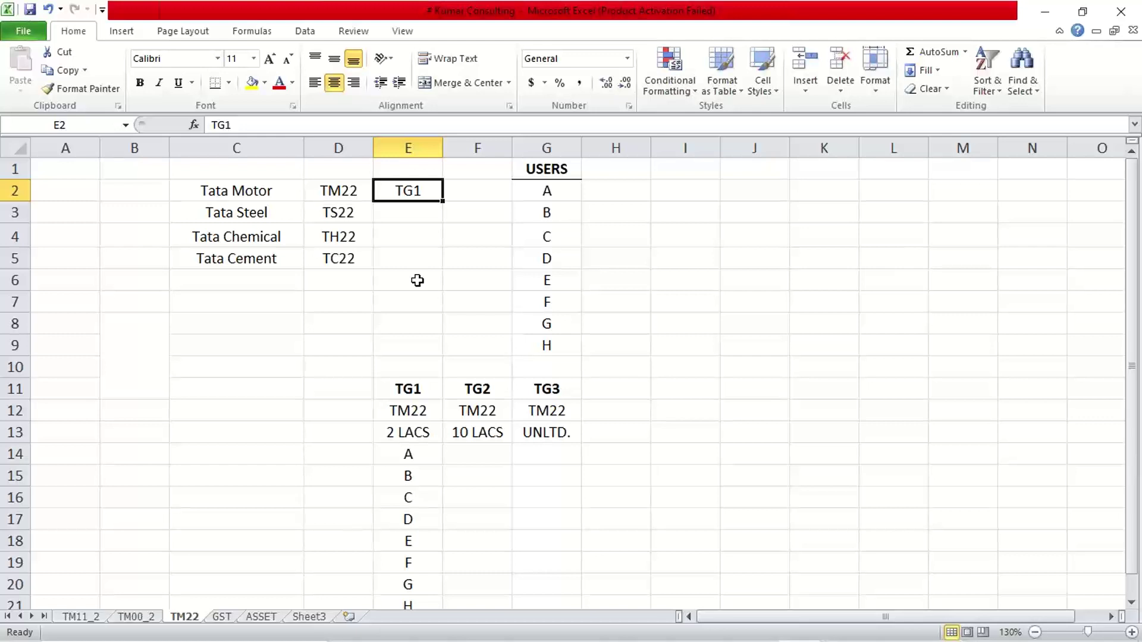
{"action": "left_click", "coordinate": [535, 196]}
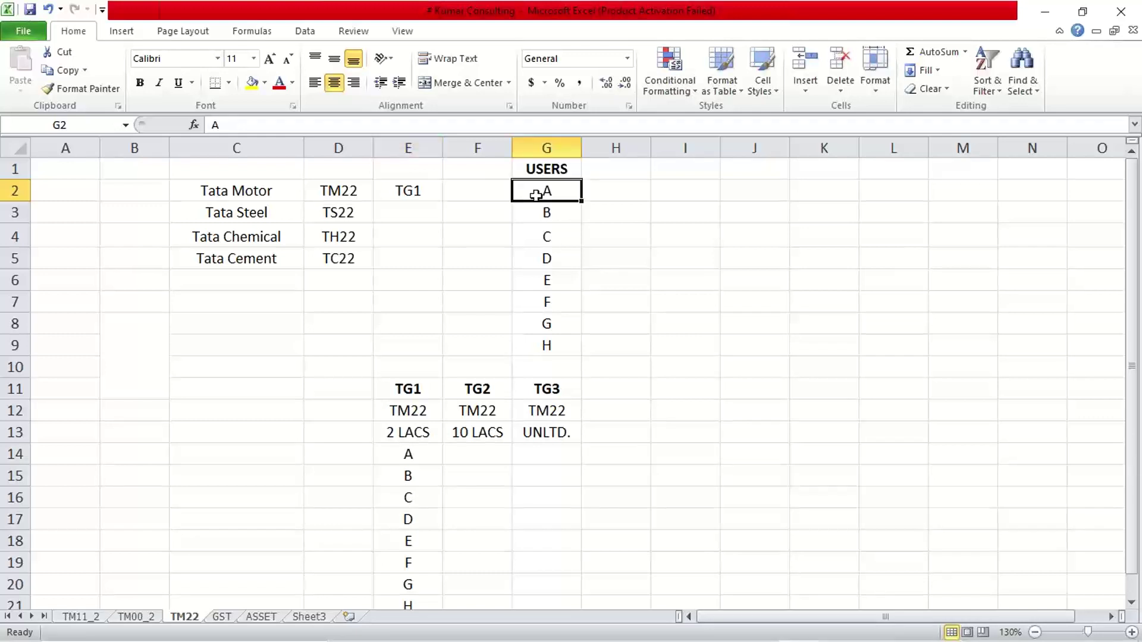
{"action": "left_click", "coordinate": [268, 195]}
{"action": "left_click", "coordinate": [262, 213]}
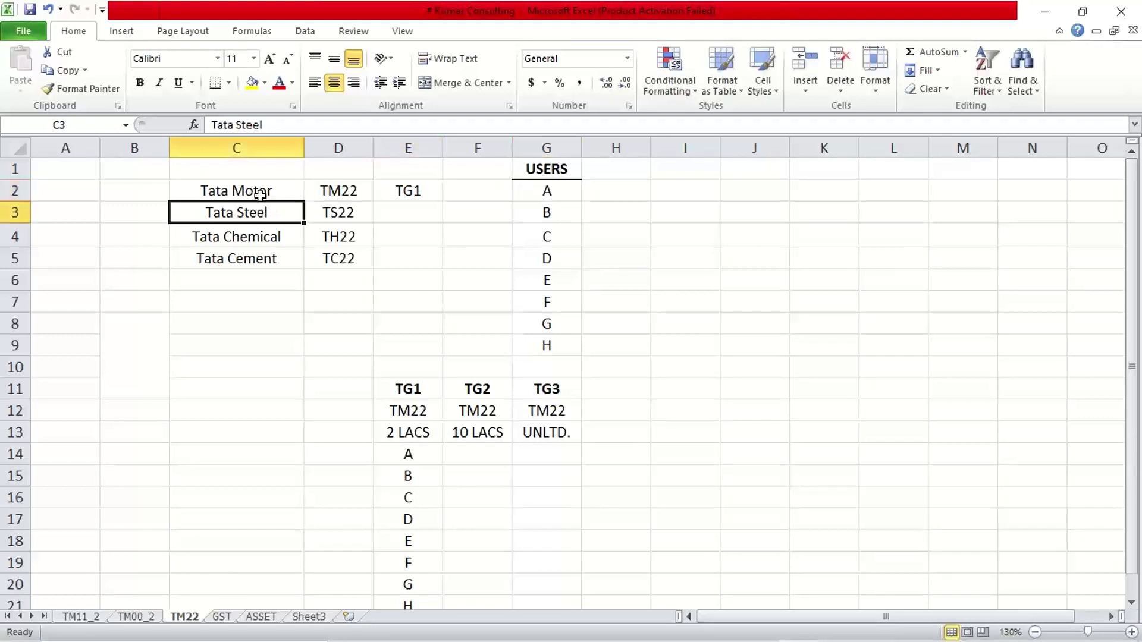
{"action": "left_click", "coordinate": [260, 191]}
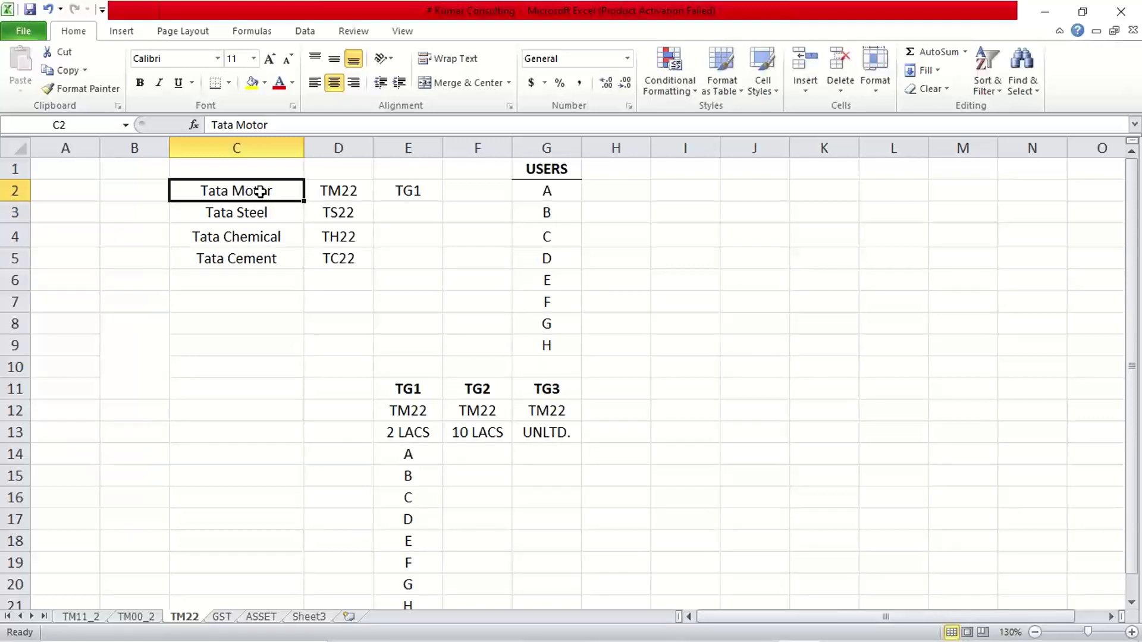
{"action": "left_click_drag", "start_coordinate": [262, 213], "coordinate": [267, 252]}
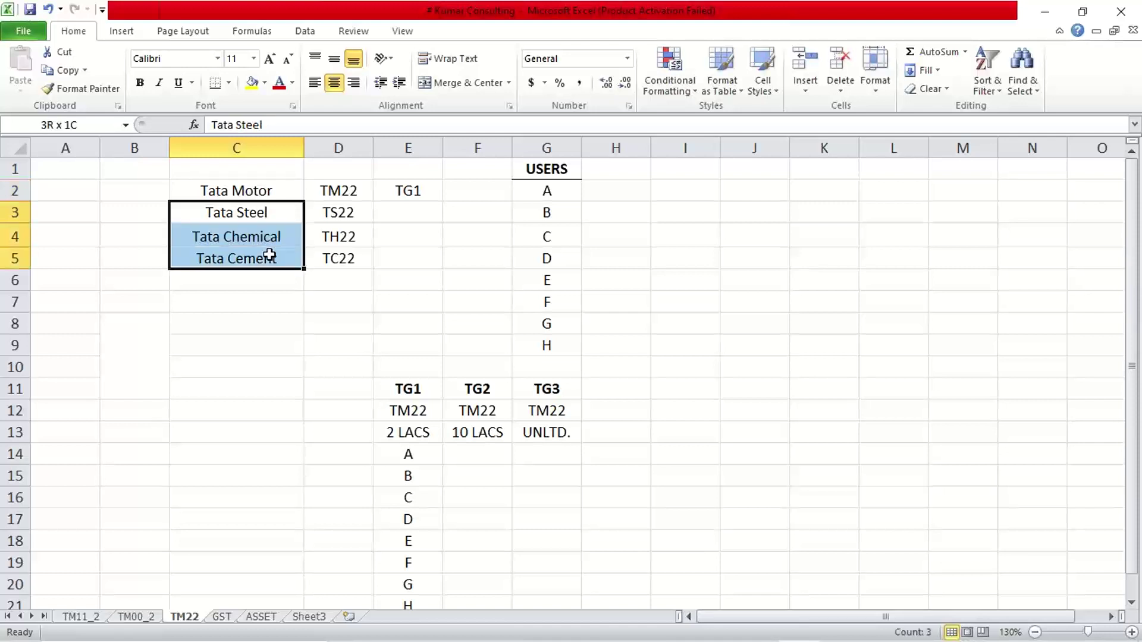
{"action": "left_click", "coordinate": [564, 190]}
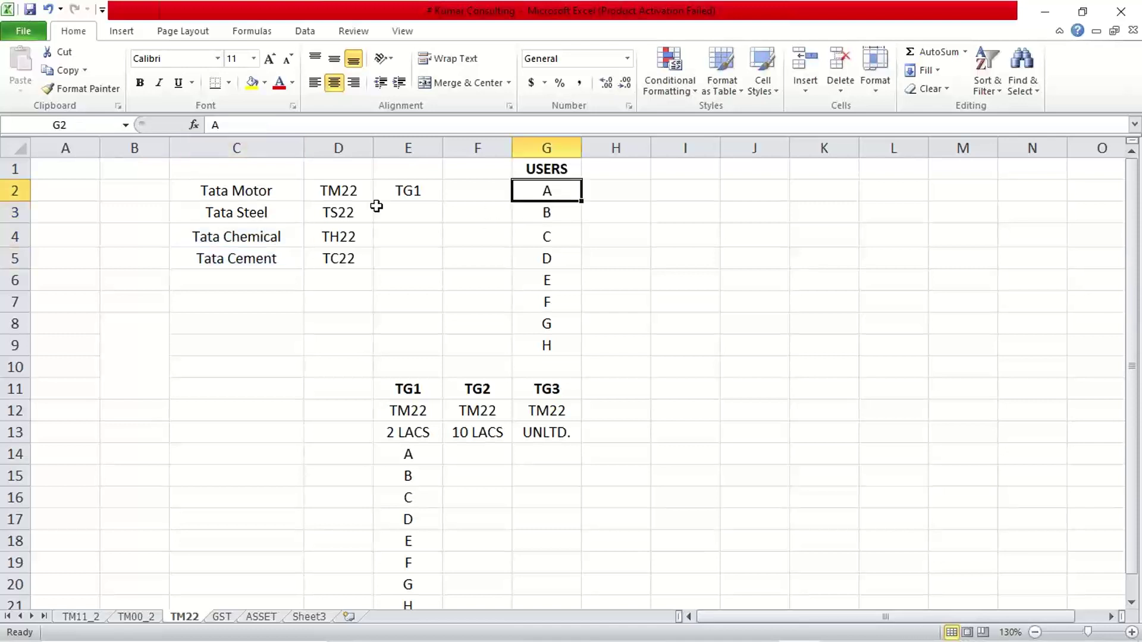
{"action": "left_click_drag", "start_coordinate": [247, 189], "coordinate": [238, 259]}
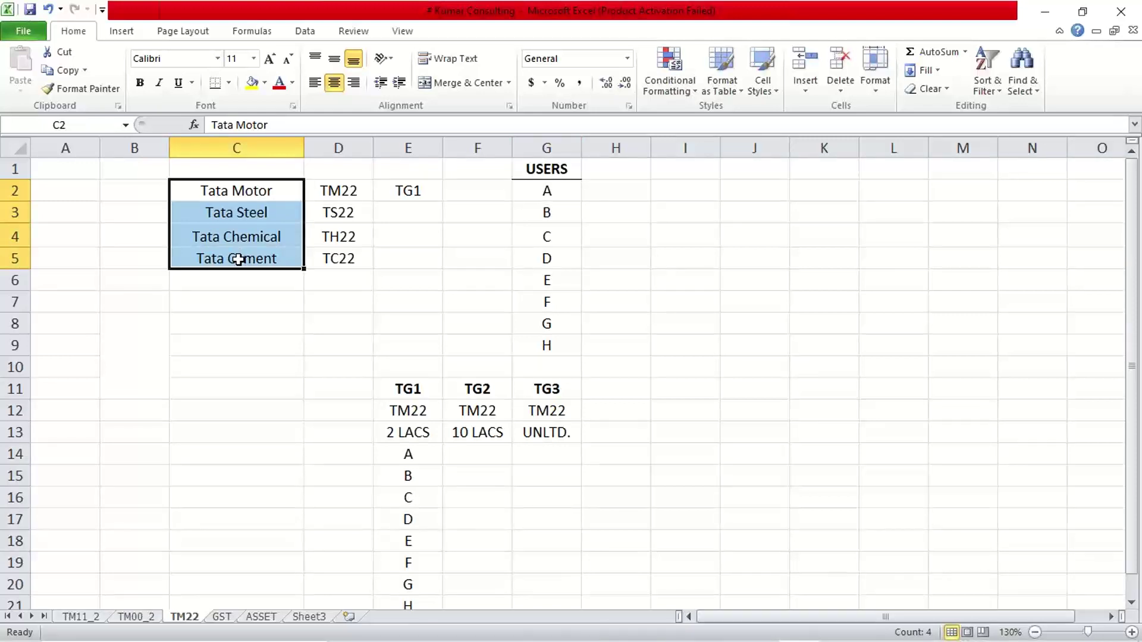
Examine the tolerance group table, comparing TG1's company code, limit and users with the empty user cells under TG2 and TG3
{"action": "left_click", "coordinate": [416, 387]}
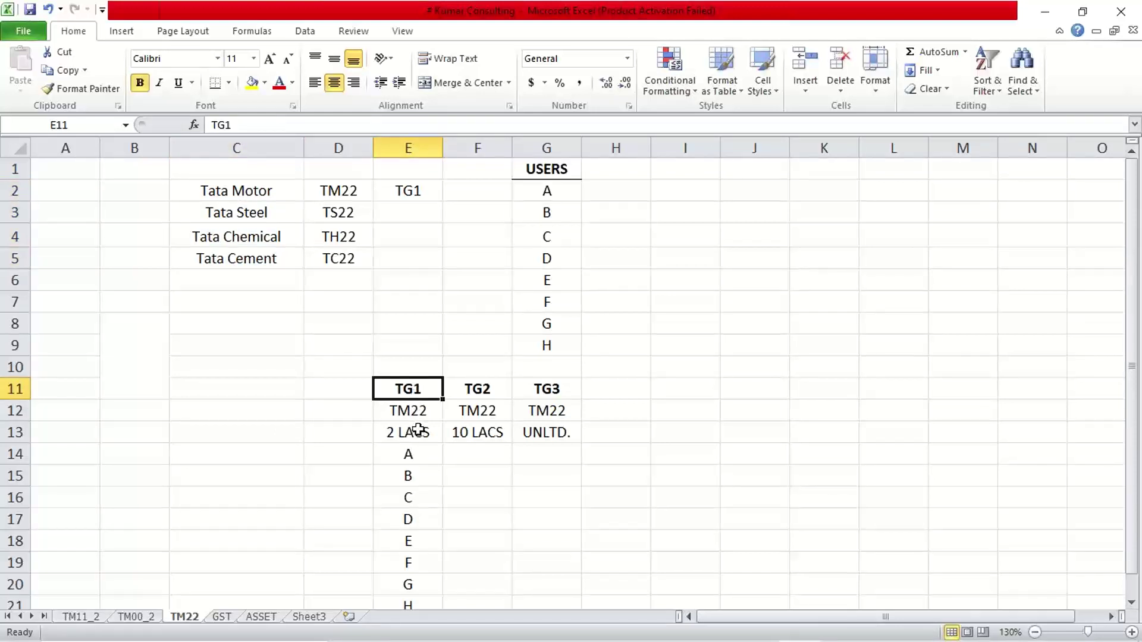
{"action": "left_click_drag", "start_coordinate": [408, 457], "coordinate": [393, 587]}
{"action": "left_click", "coordinate": [483, 455]}
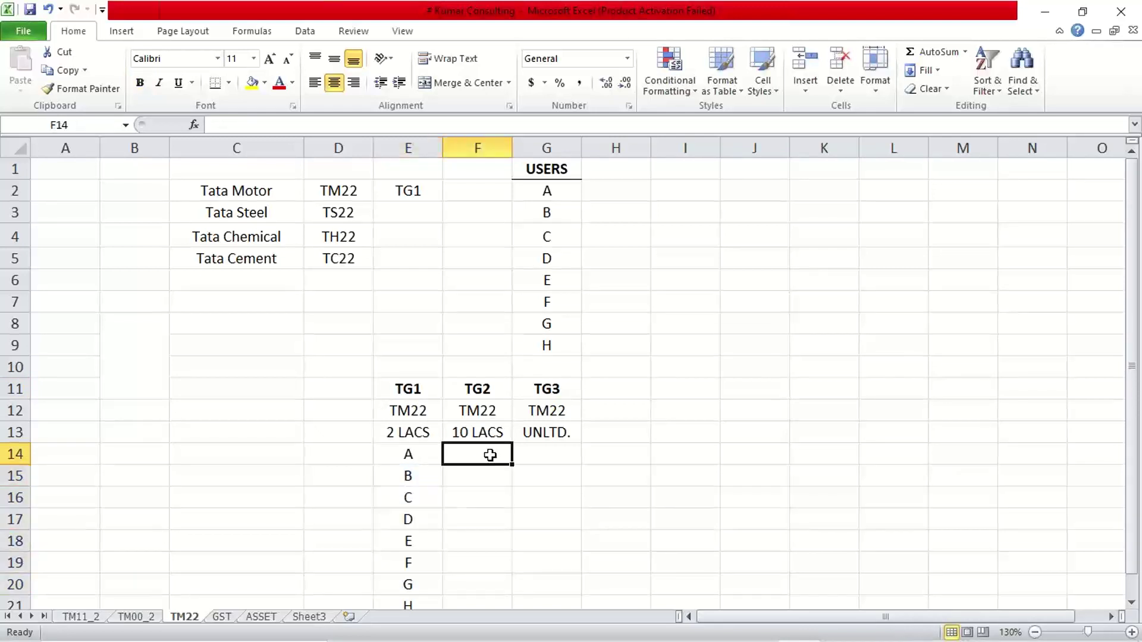
{"action": "left_click", "coordinate": [560, 458]}
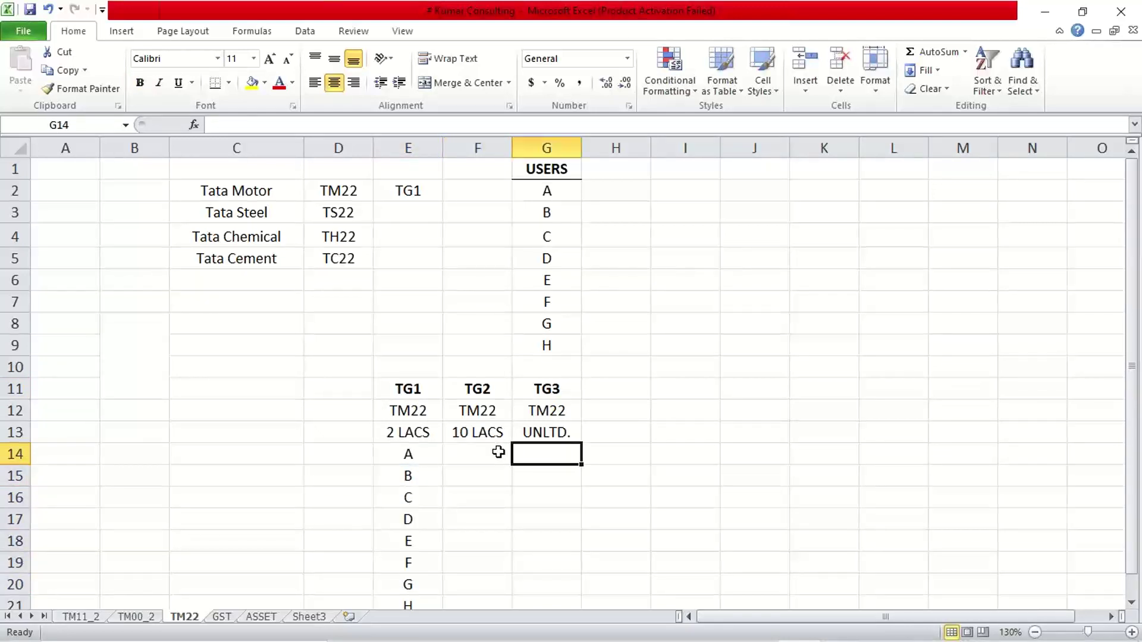
{"action": "left_click", "coordinate": [502, 453]}
{"action": "left_click", "coordinate": [526, 453]}
{"action": "left_click", "coordinate": [494, 456]}
{"action": "left_click", "coordinate": [532, 455]}
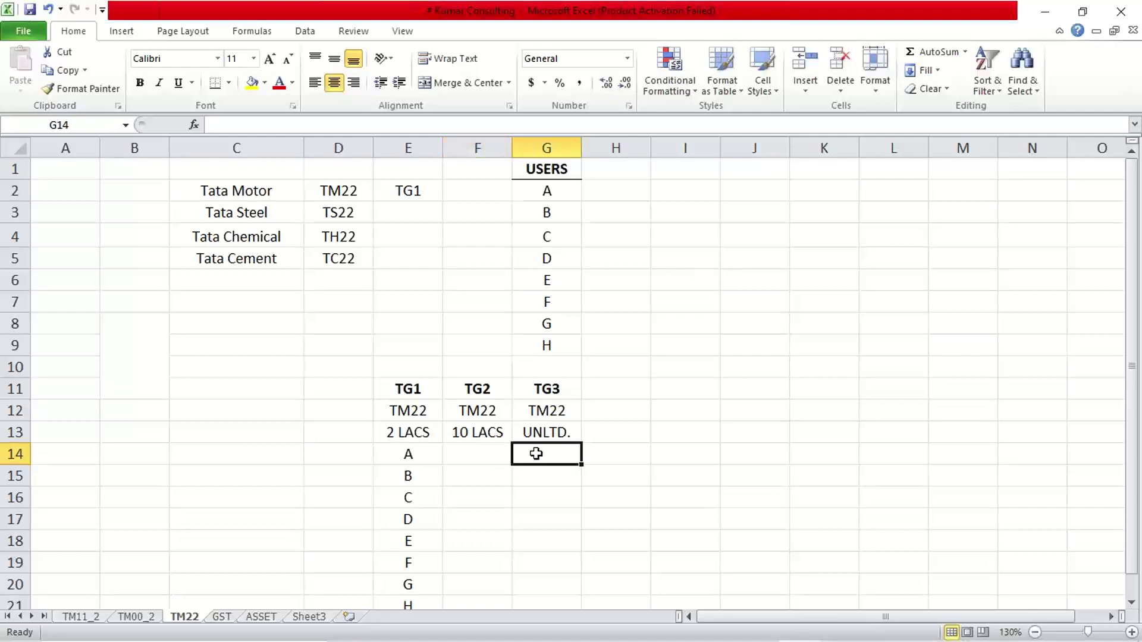
{"action": "left_click", "coordinate": [483, 452]}
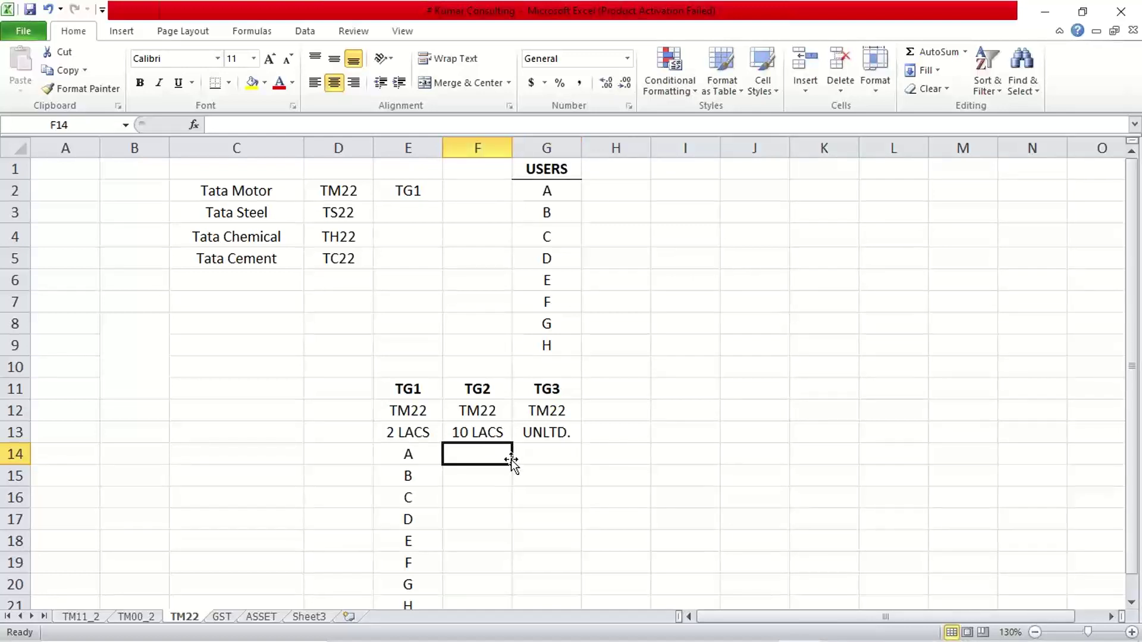
{"action": "left_click", "coordinate": [410, 457]}
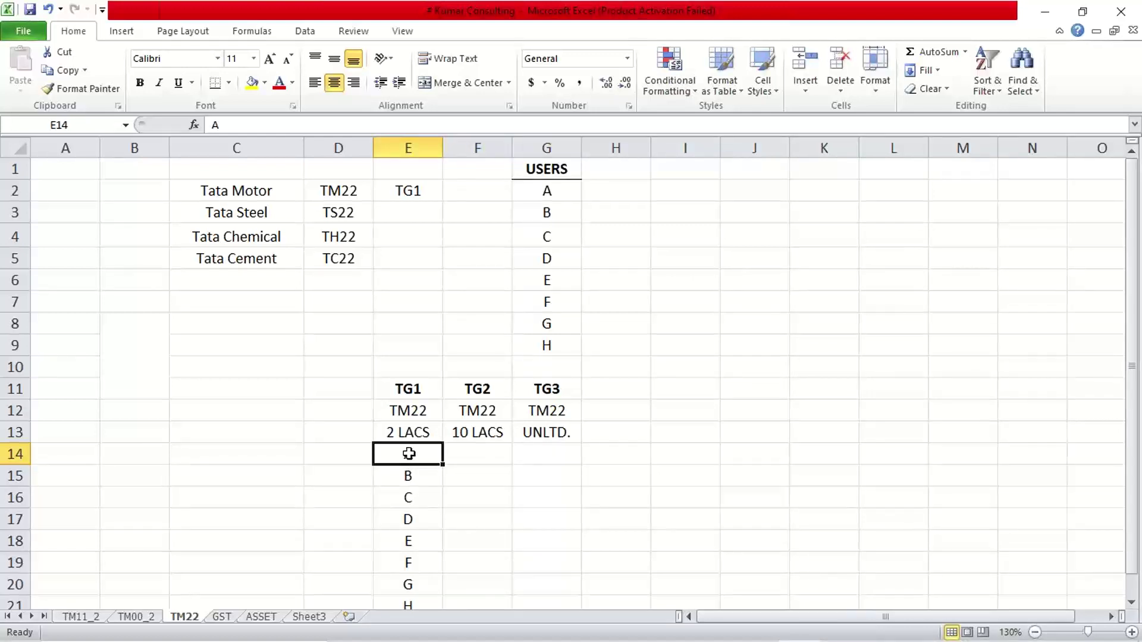
{"action": "left_click", "coordinate": [408, 390]}
{"action": "left_click", "coordinate": [410, 413]}
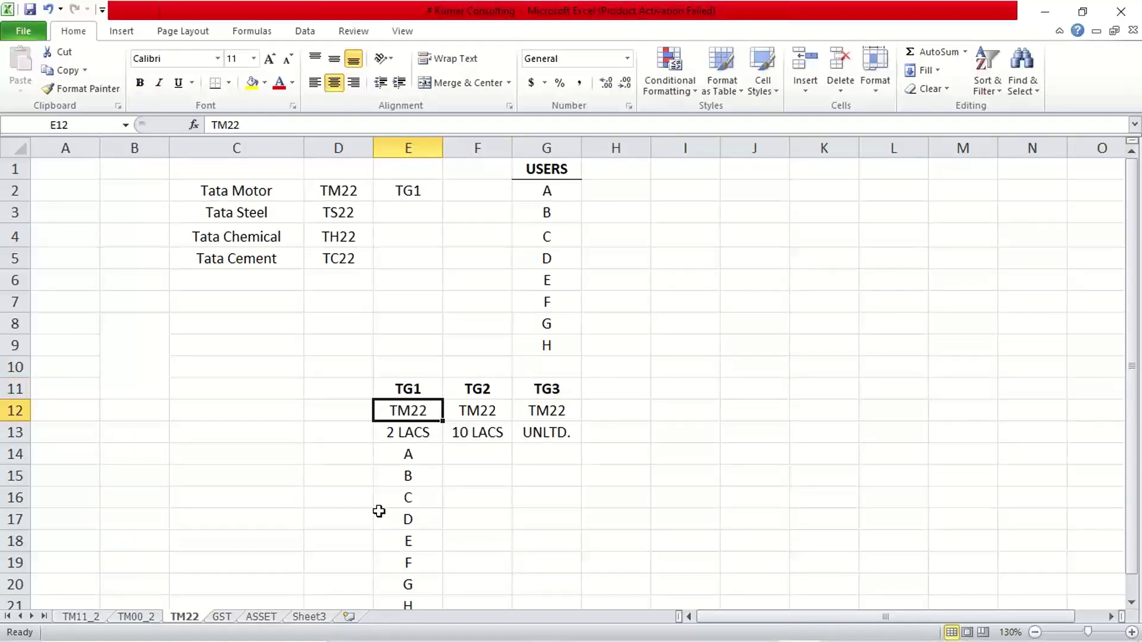
{"action": "key", "text": "Down"}
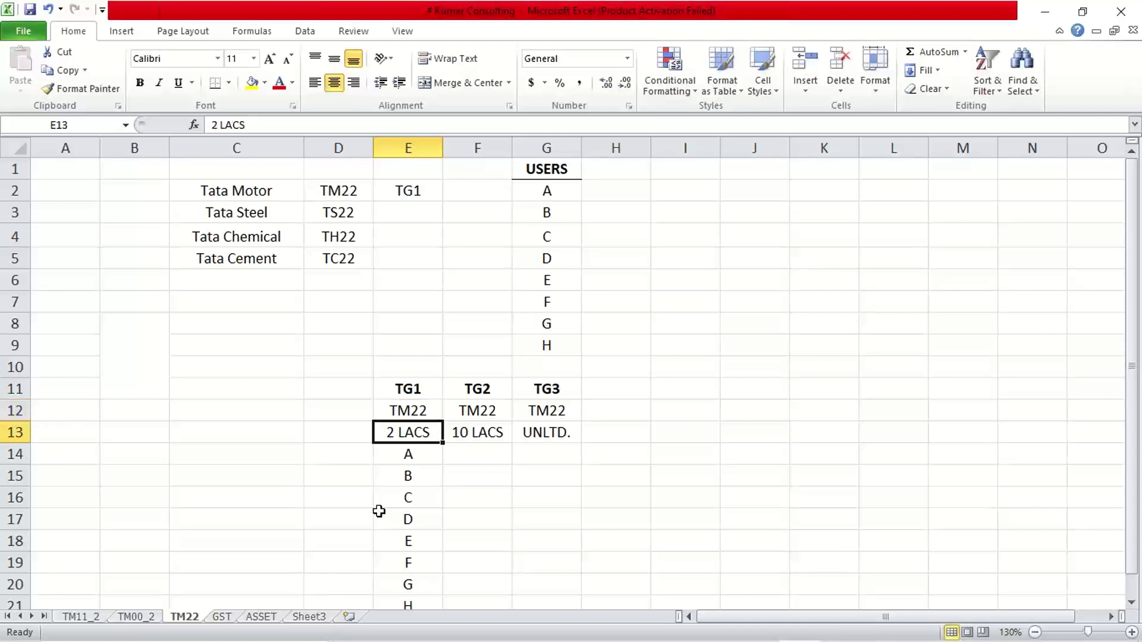
Change Tata Motor's tolerance group in cell E2 to TGM
{"action": "double_click", "coordinate": [416, 190]}
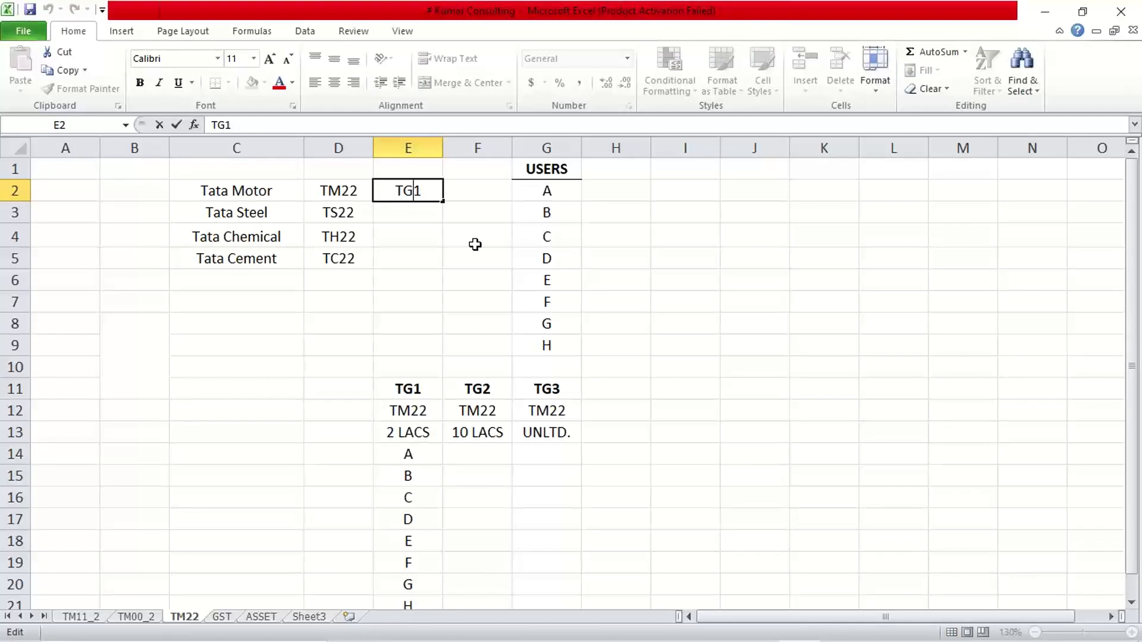
{"action": "key", "text": "Delete"}
{"action": "type", "text": "MM"}
{"action": "key", "text": "BackSpace"}
{"action": "key", "text": "Return"}
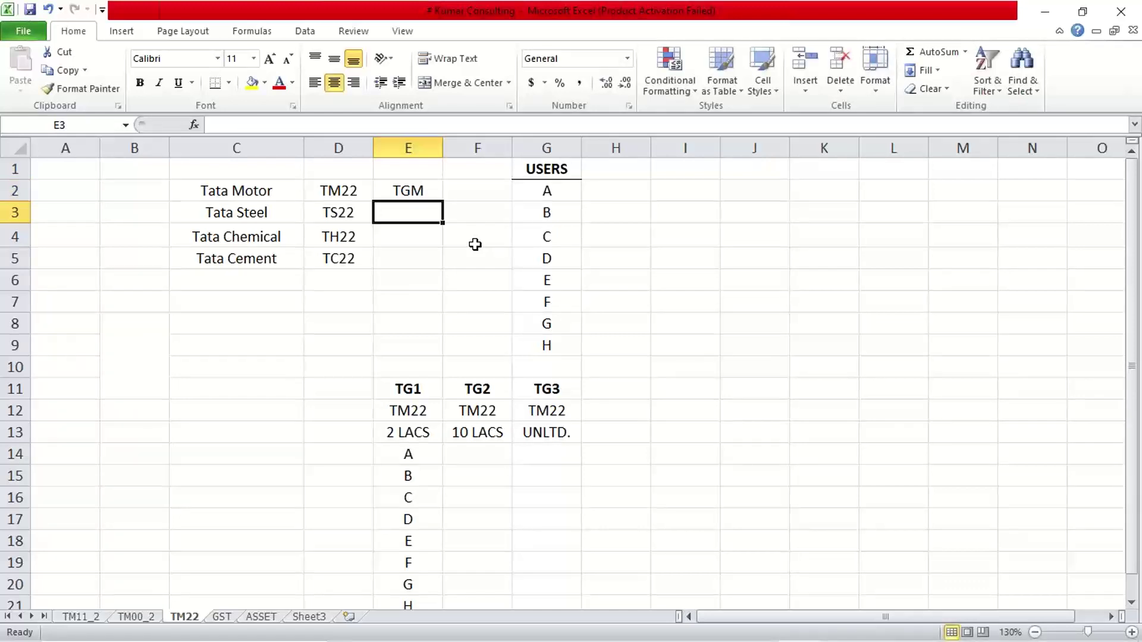
Enter TGS as the tolerance group for Tata Steel in cell E3
{"action": "type", "text": "TG2"}
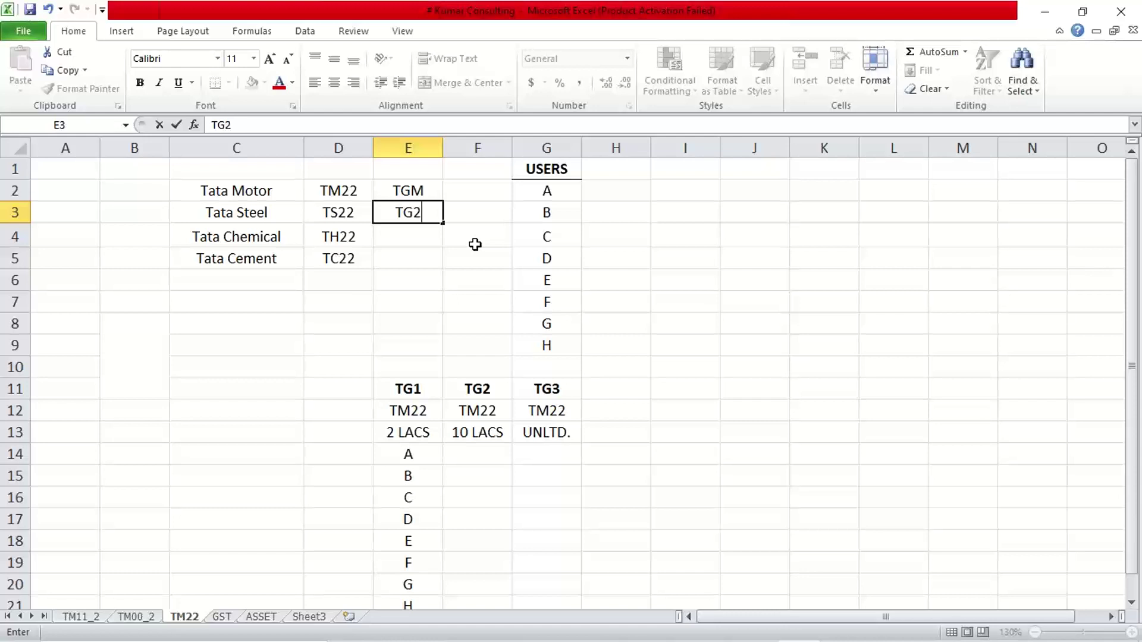
{"action": "key", "text": "Return"}
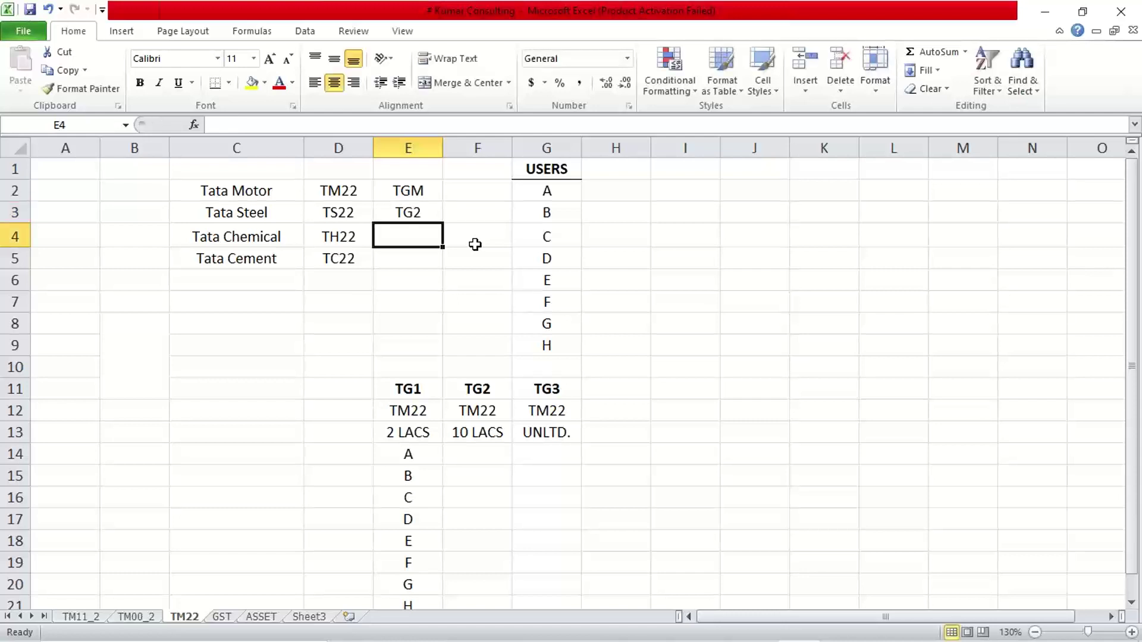
{"action": "key", "text": "Up"}
{"action": "type", "text": "TG"}
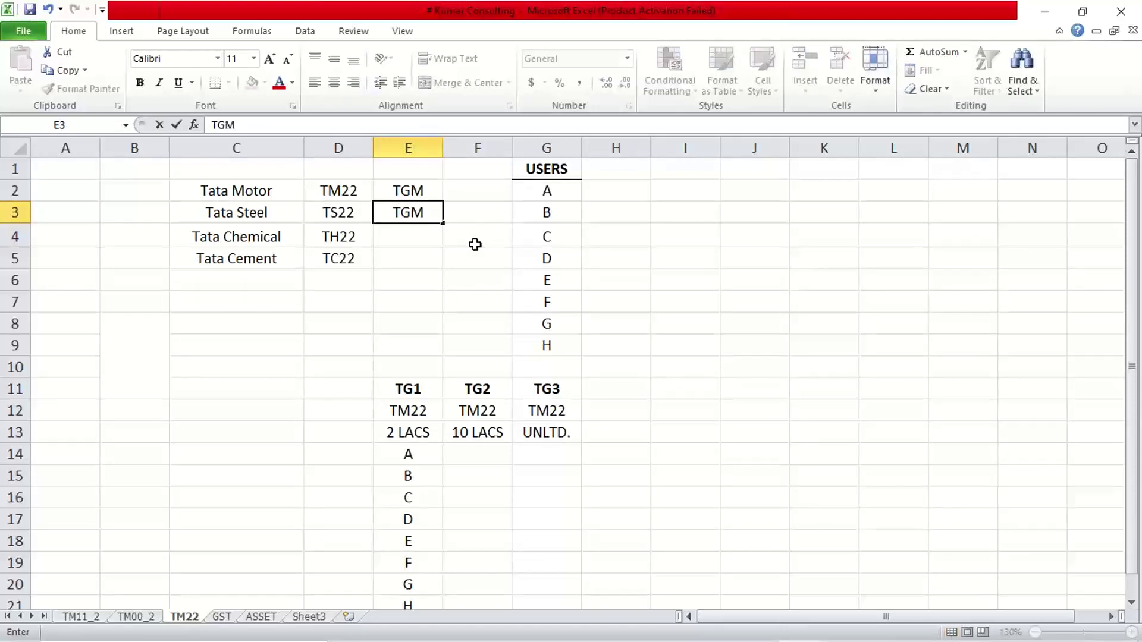
{"action": "type", "text": "S"}
{"action": "key", "text": "Return"}
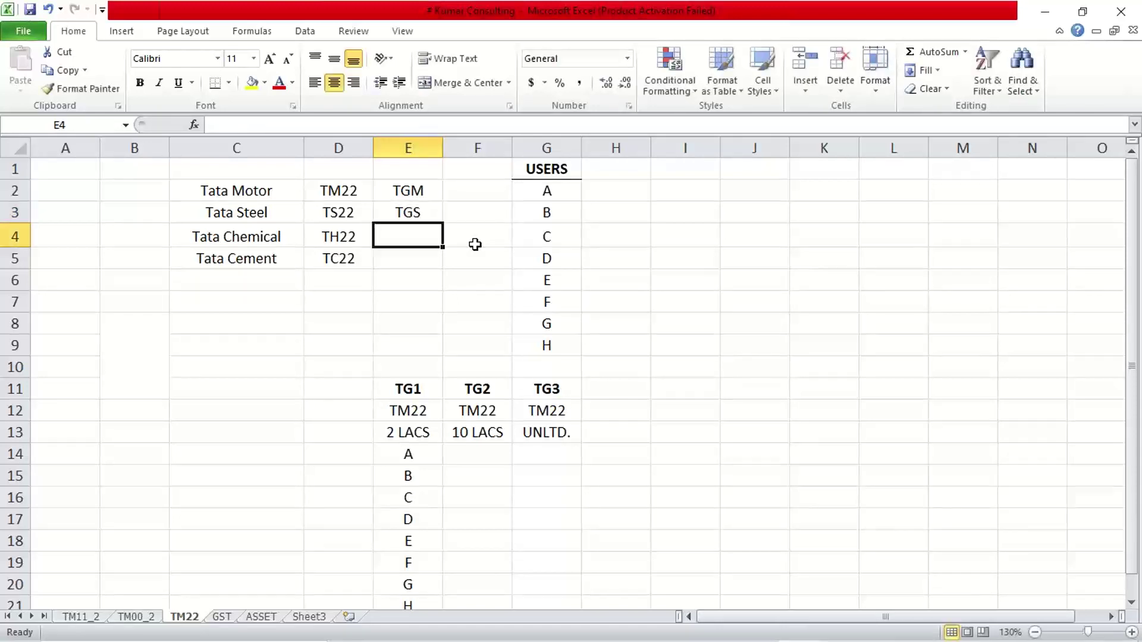
Enter the tolerance groups TGH for Tata Chemical in E4 and TGC for Tata Cement in E5
{"action": "type", "text": "TG"}
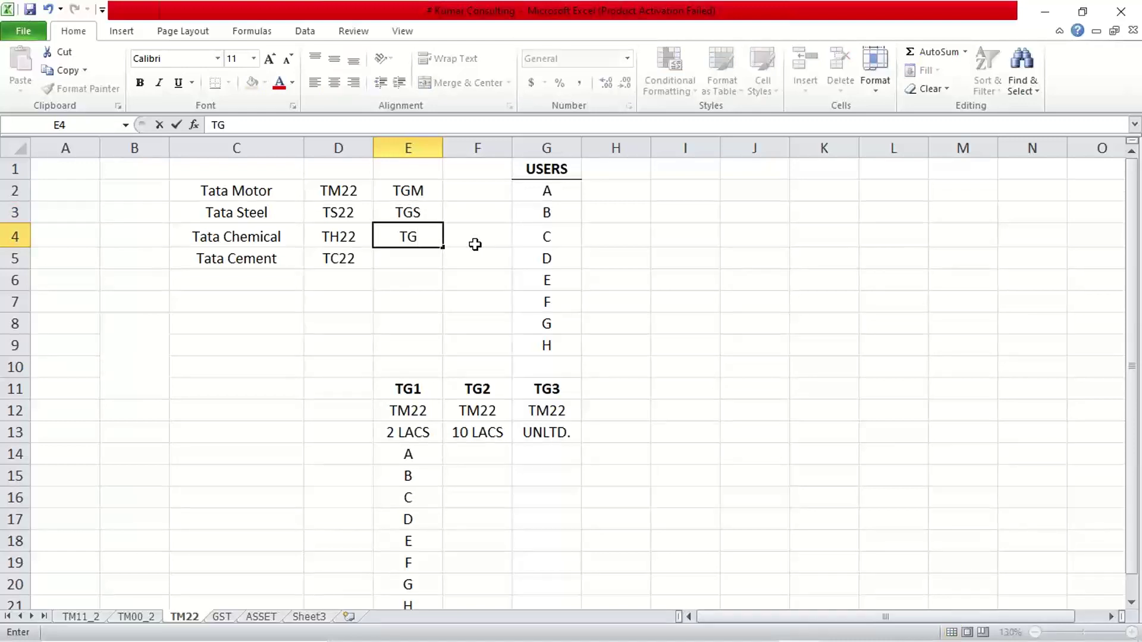
{"action": "type", "text": "H"}
{"action": "key", "text": "Return"}
{"action": "type", "text": "T"}
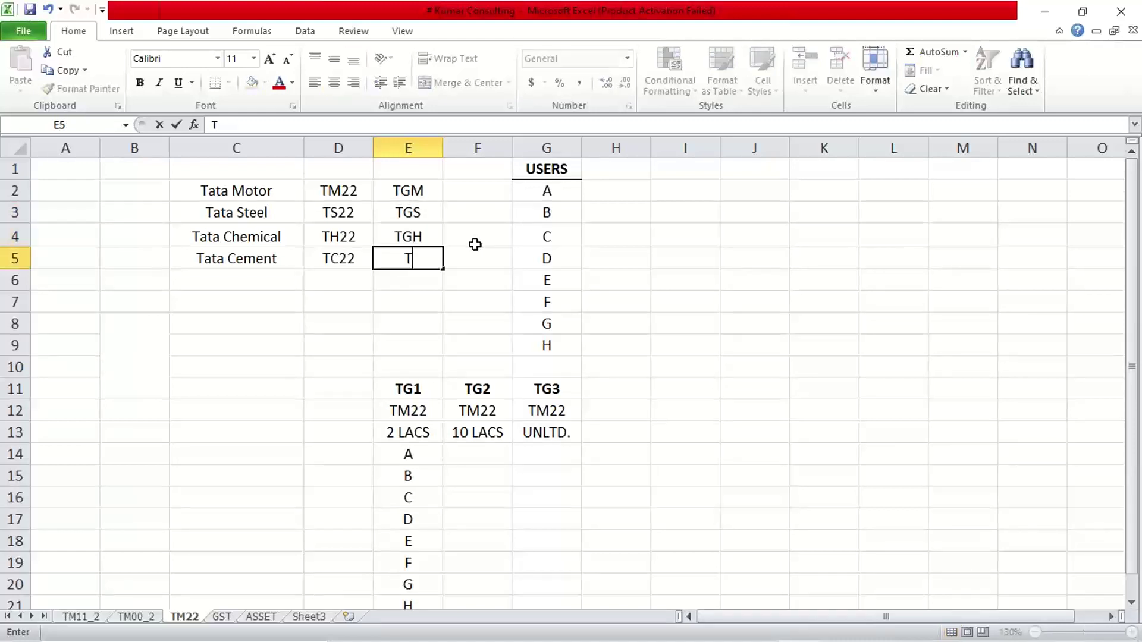
{"action": "type", "text": "GC"}
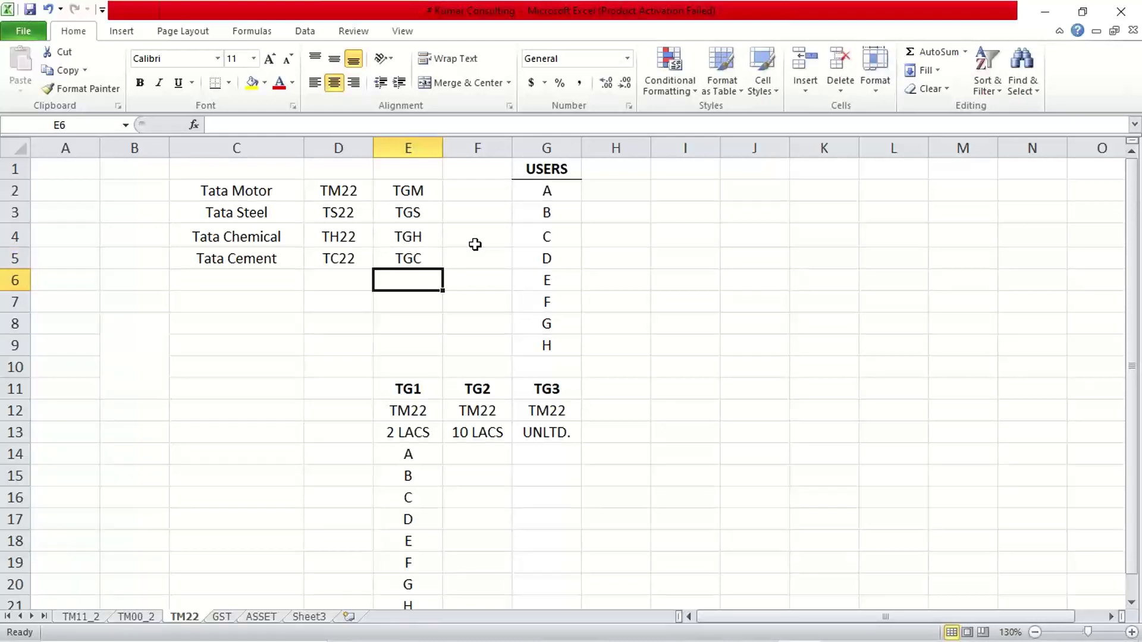
Review the companies' tolerance groups in E2:E5 against the TG1 limit in E13
{"action": "left_click", "coordinate": [395, 193]}
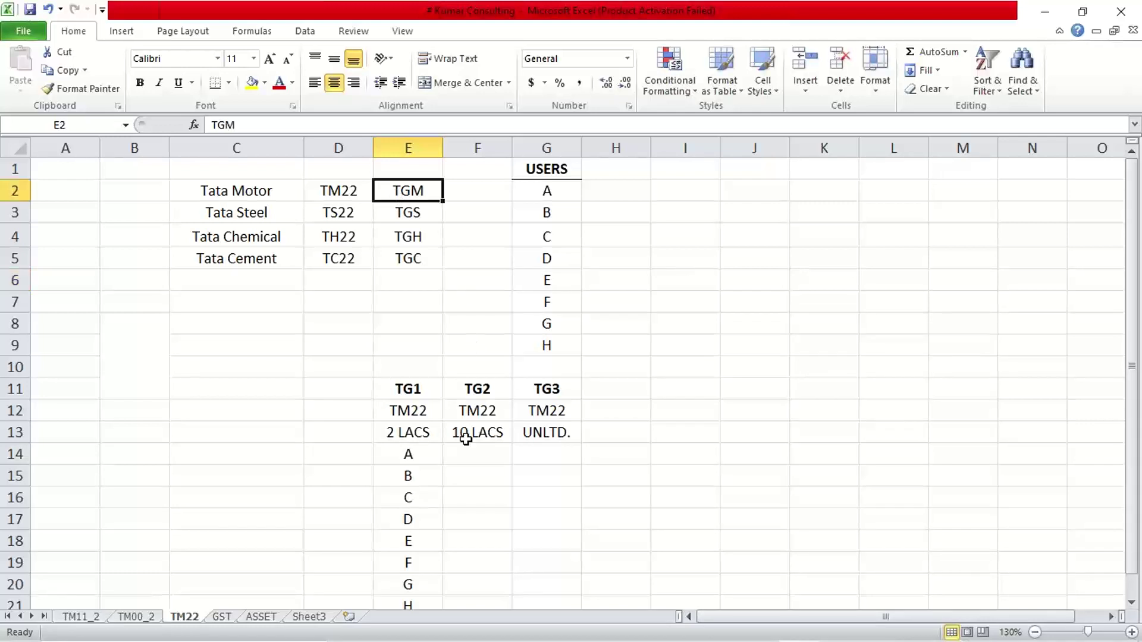
{"action": "left_click", "coordinate": [412, 432]}
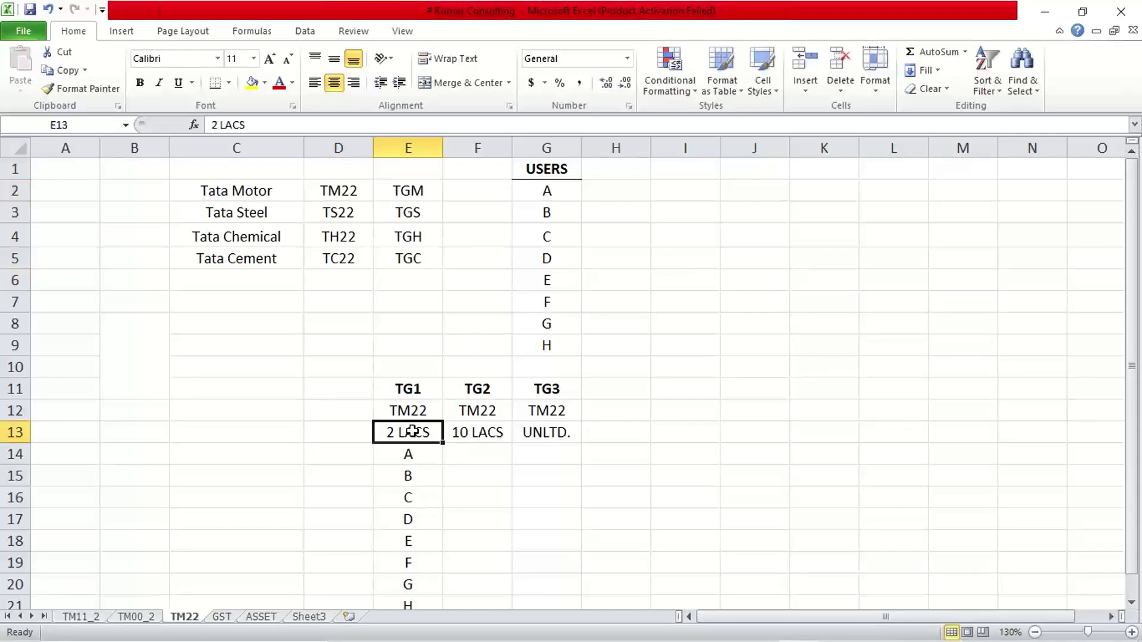
{"action": "left_click", "coordinate": [418, 213]}
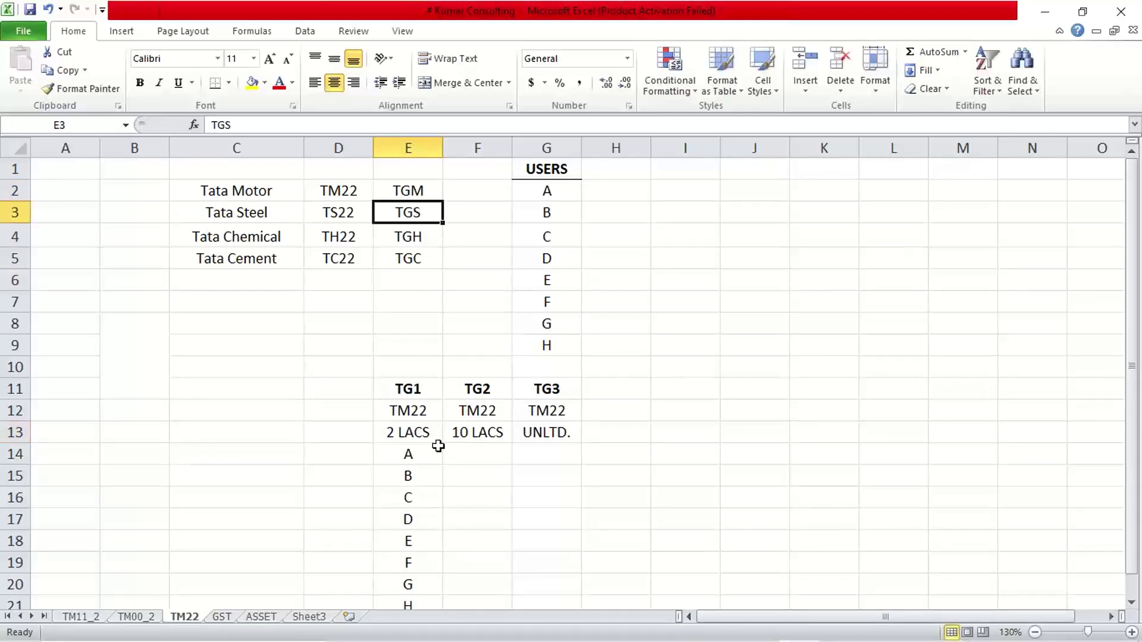
{"action": "left_click", "coordinate": [413, 233]}
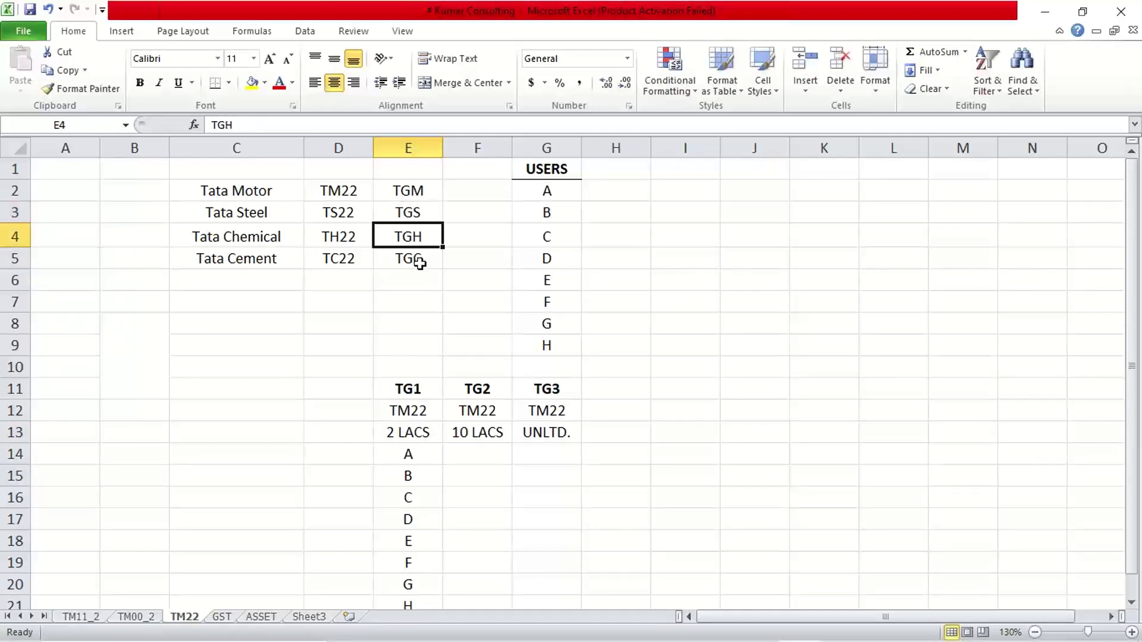
{"action": "left_click", "coordinate": [420, 263]}
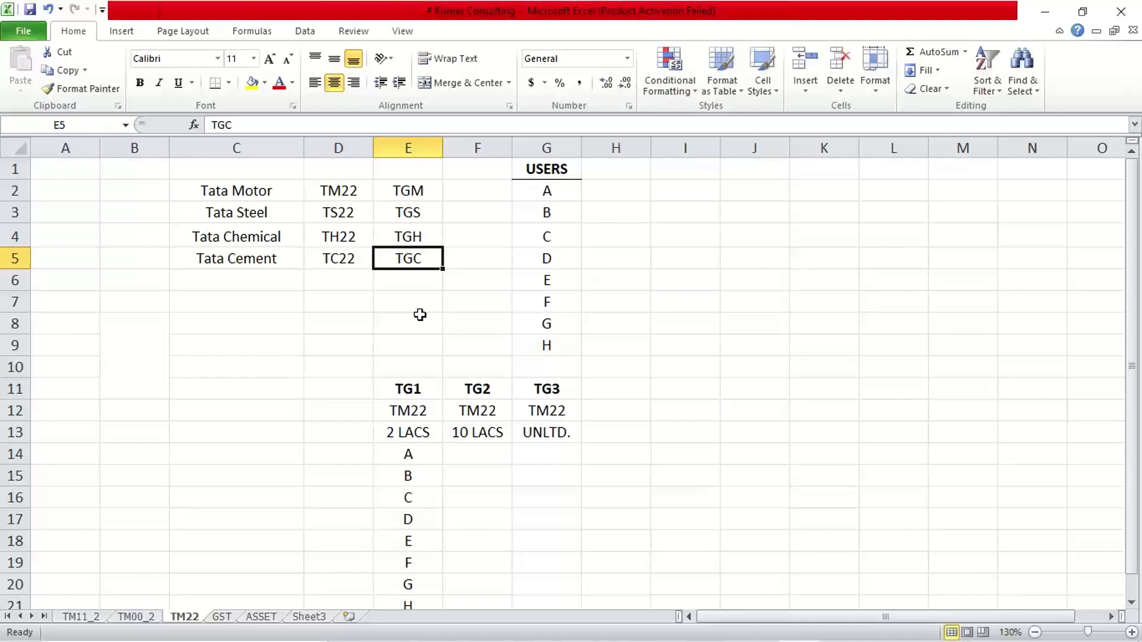
Review users A to H in column G against the companies in C2:C5 and Tata Motor's tolerance group in E2
{"action": "left_click", "coordinate": [556, 191]}
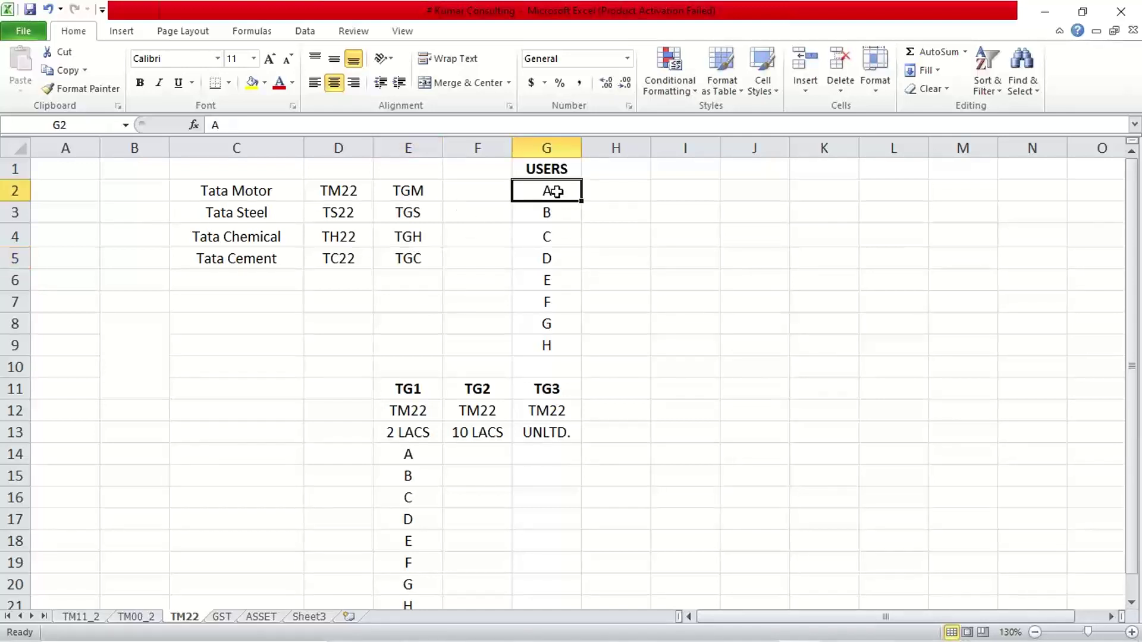
{"action": "left_click_drag", "start_coordinate": [556, 192], "coordinate": [549, 337]}
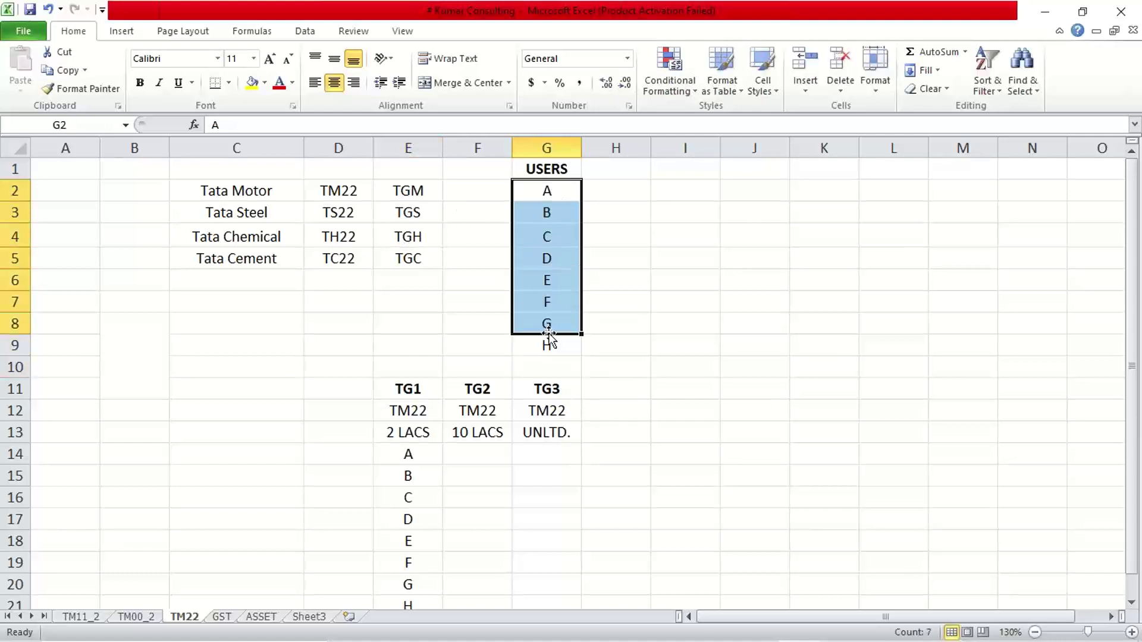
{"action": "left_click", "coordinate": [533, 188]}
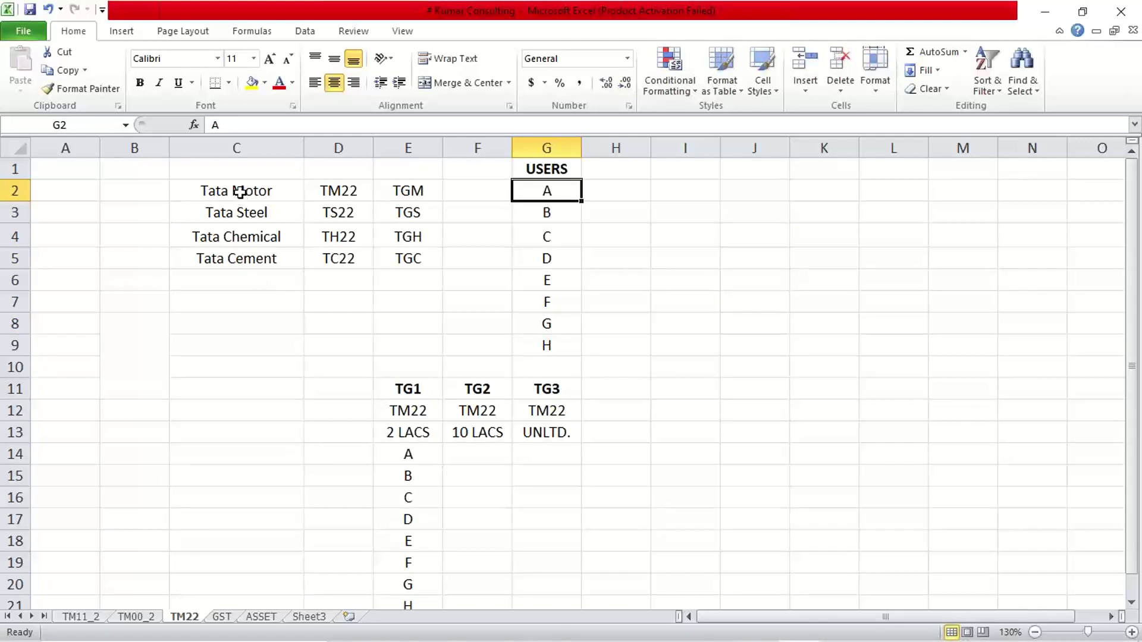
{"action": "left_click_drag", "start_coordinate": [239, 191], "coordinate": [242, 252]}
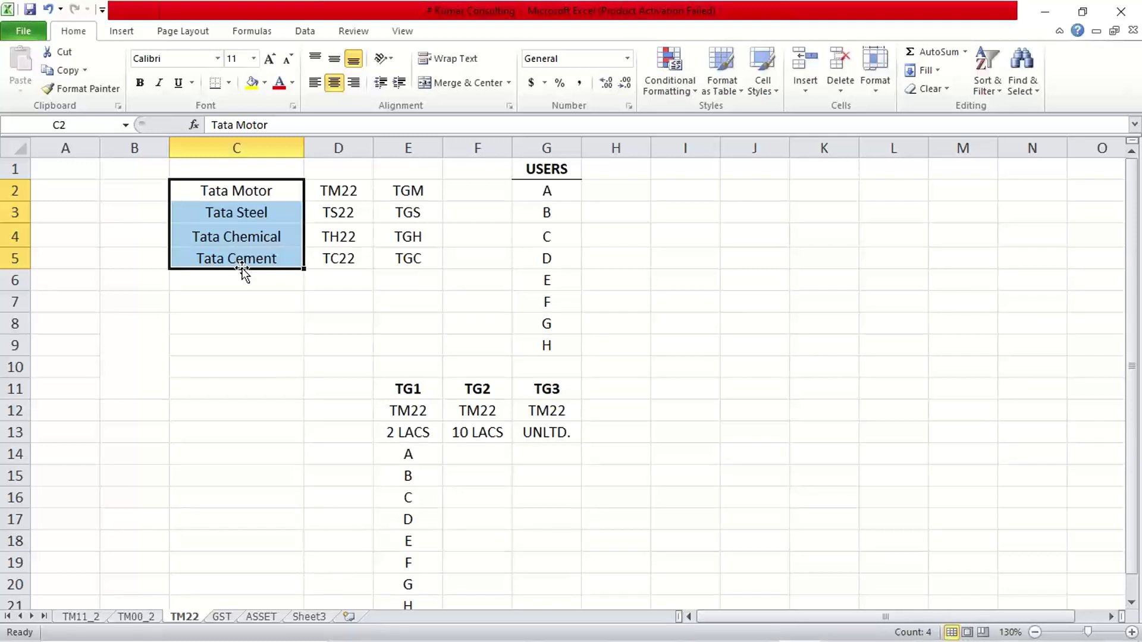
{"action": "left_click", "coordinate": [549, 190]}
{"action": "left_click", "coordinate": [407, 195]}
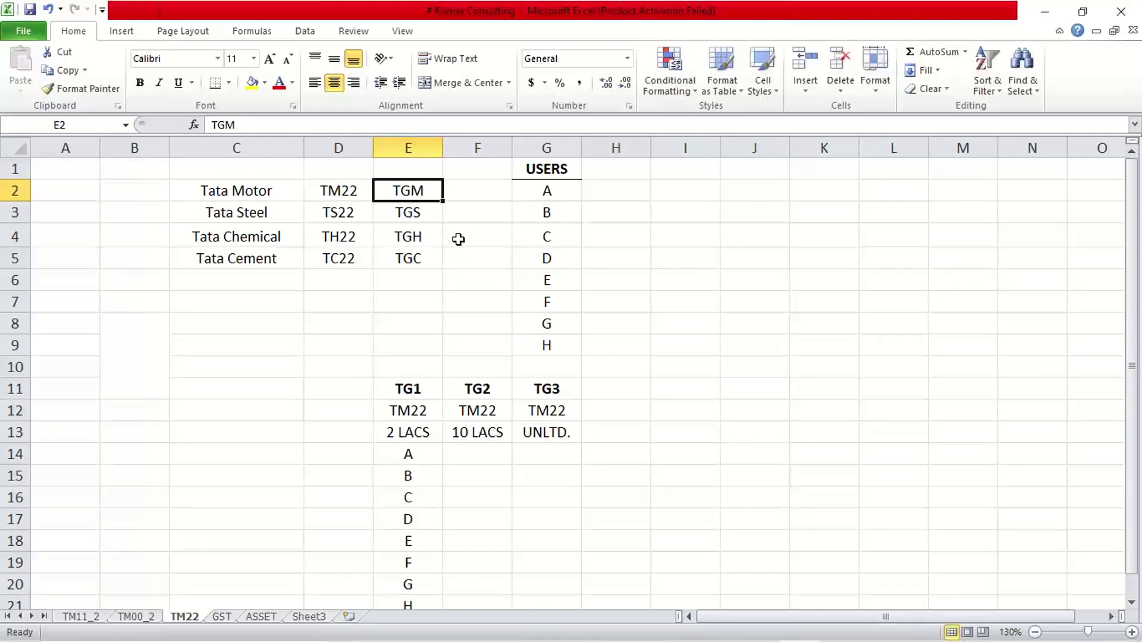
{"action": "left_click", "coordinate": [550, 192]}
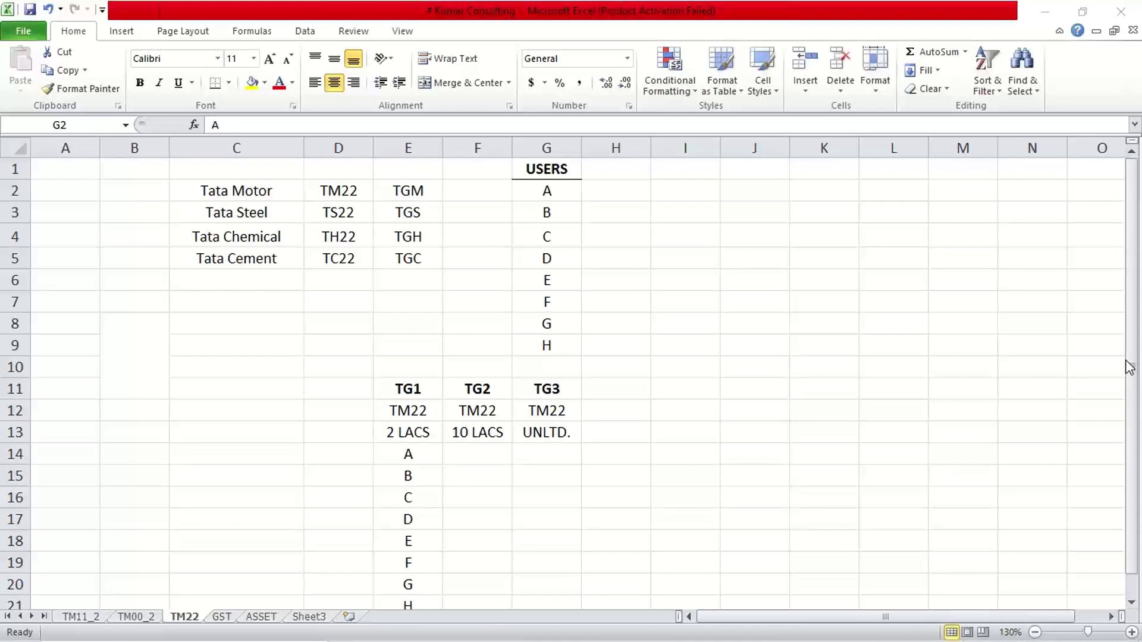
{"action": "left_click", "coordinate": [634, 305]}
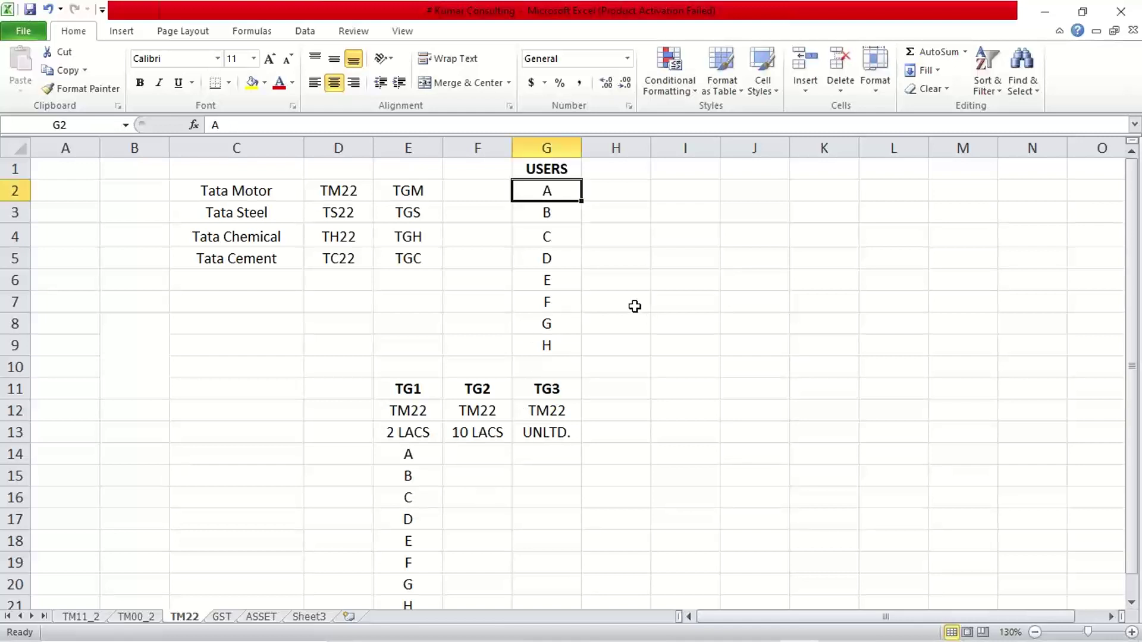
{"action": "left_click", "coordinate": [509, 300]}
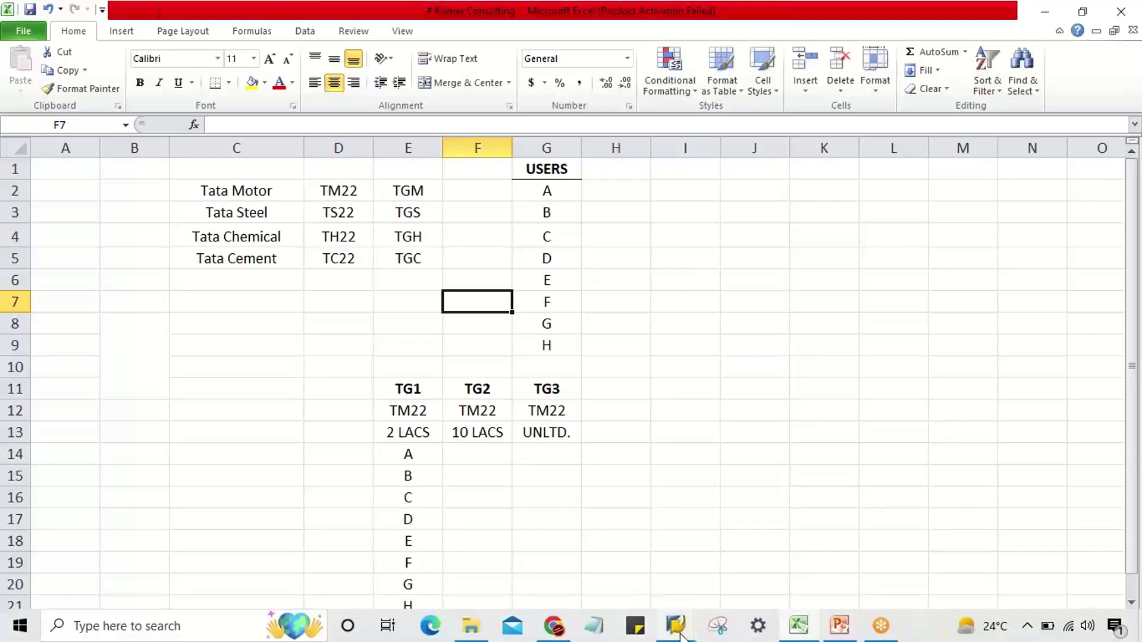
Switch to the SAP tolerance group entry for company code TM22 and discard it without saving
{"action": "mouse_move", "coordinate": [682, 635]}
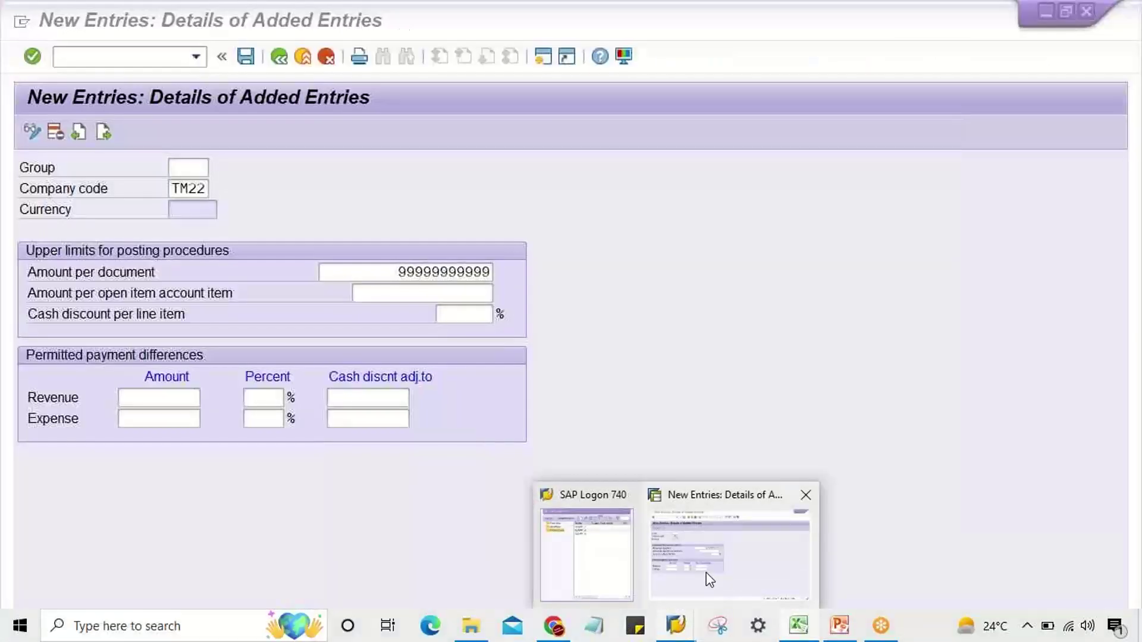
{"action": "left_click", "coordinate": [705, 573]}
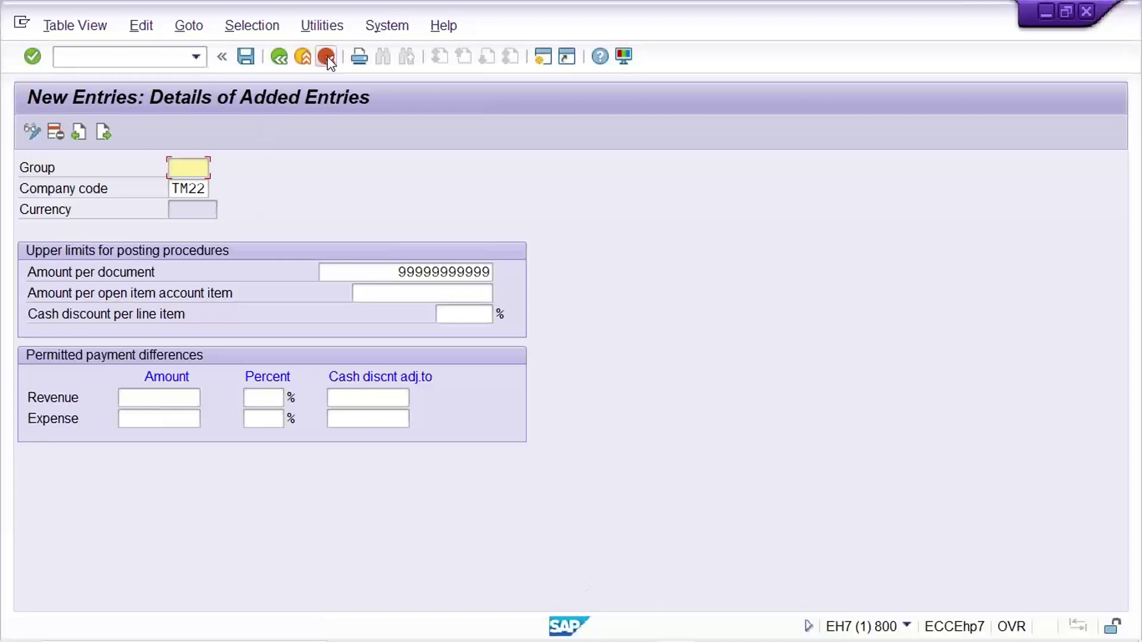
{"action": "key", "text": "F12"}
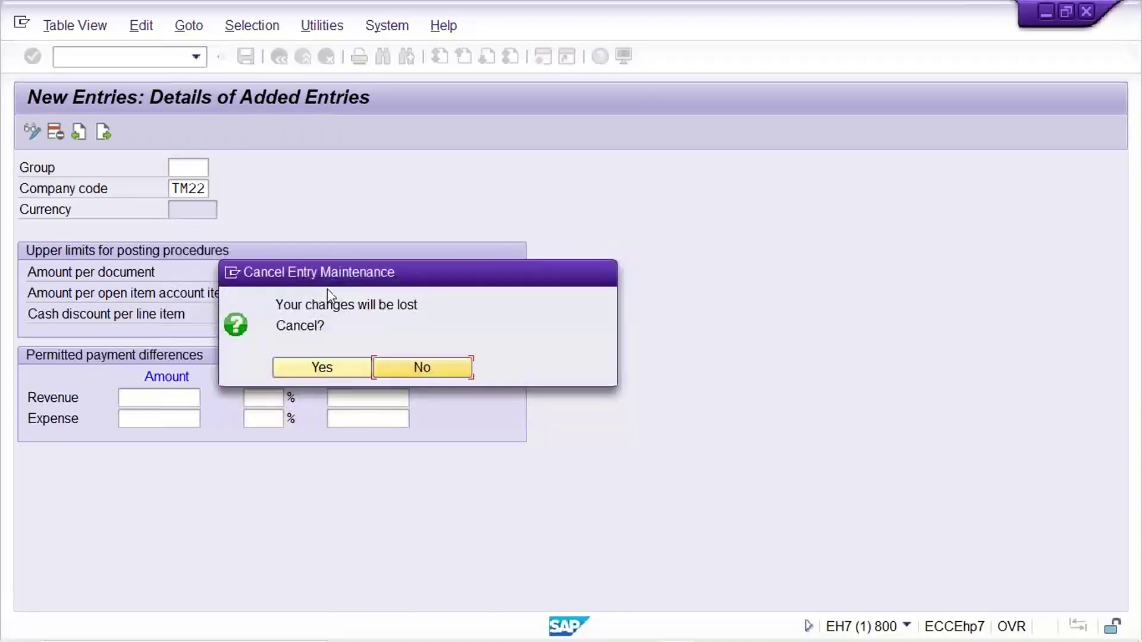
{"action": "left_click", "coordinate": [314, 367]}
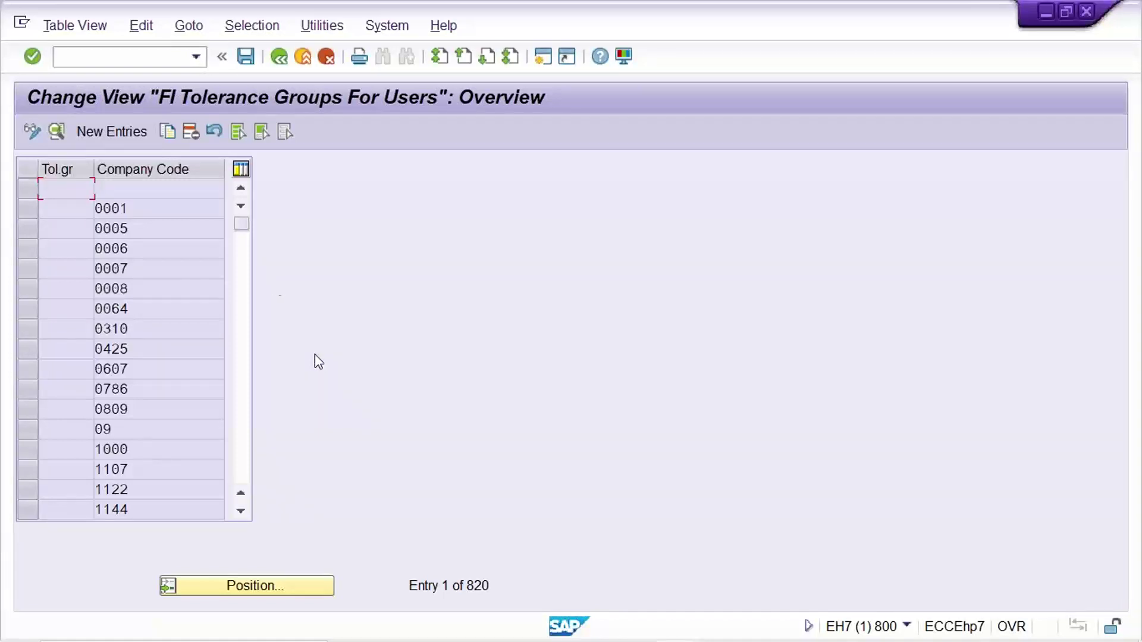
Open the company code maintenance overview and position the list on company code TM22
{"action": "left_click", "coordinate": [104, 58]}
{"action": "type", "text": "/NO"}
{"action": "type", "text": "B02"}
{"action": "key", "text": "Return"}
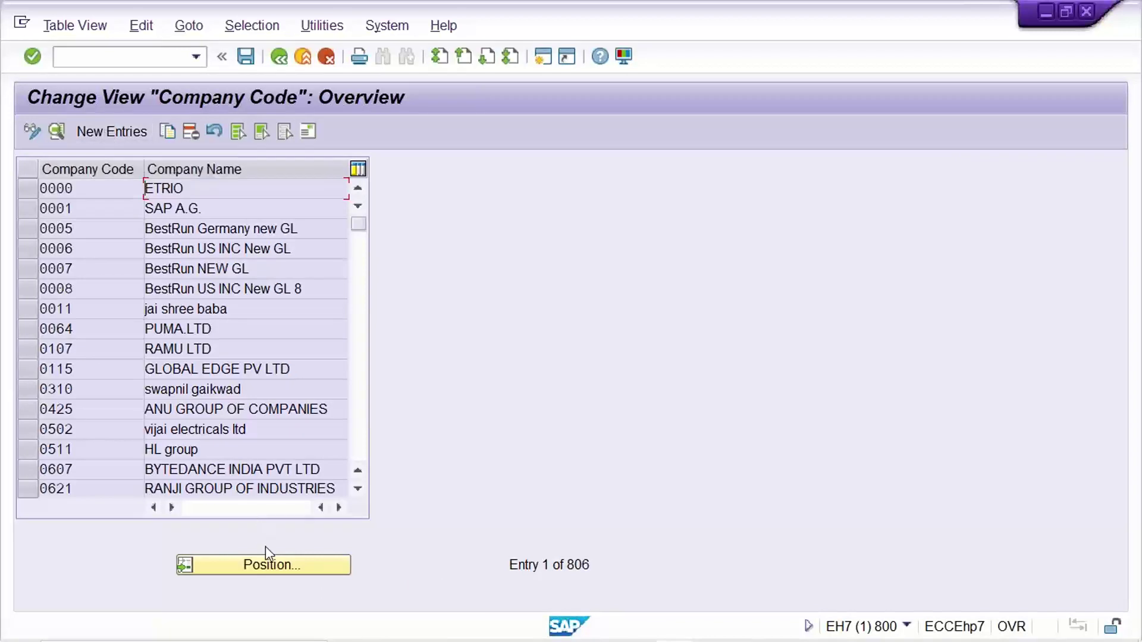
{"action": "left_click", "coordinate": [263, 565]}
{"action": "type", "text": "TM22"}
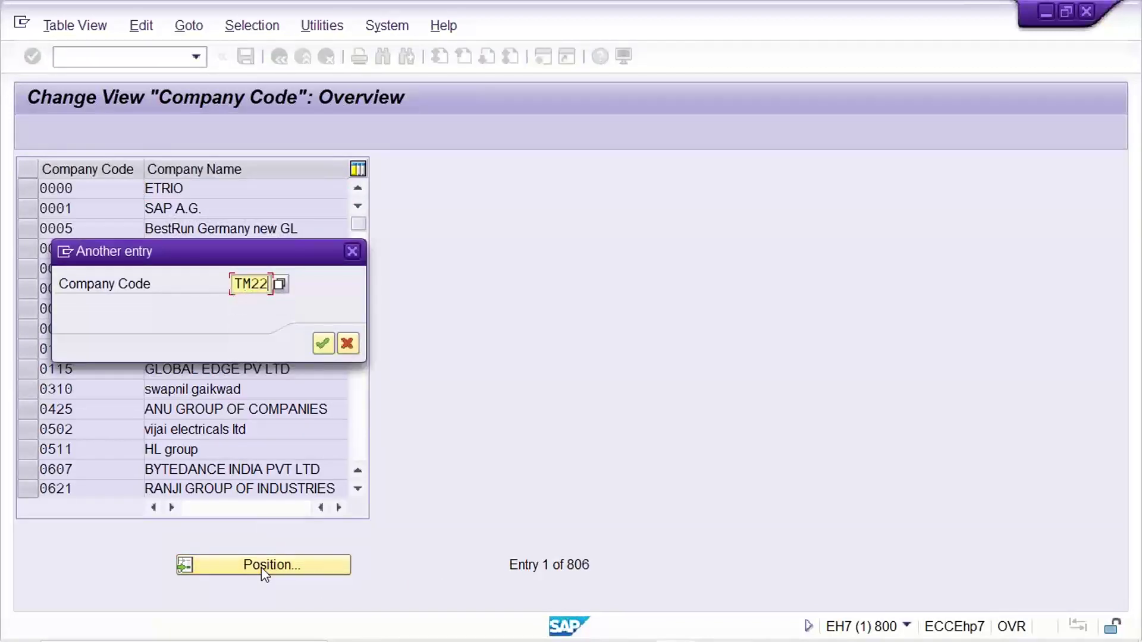
{"action": "key", "text": "Return"}
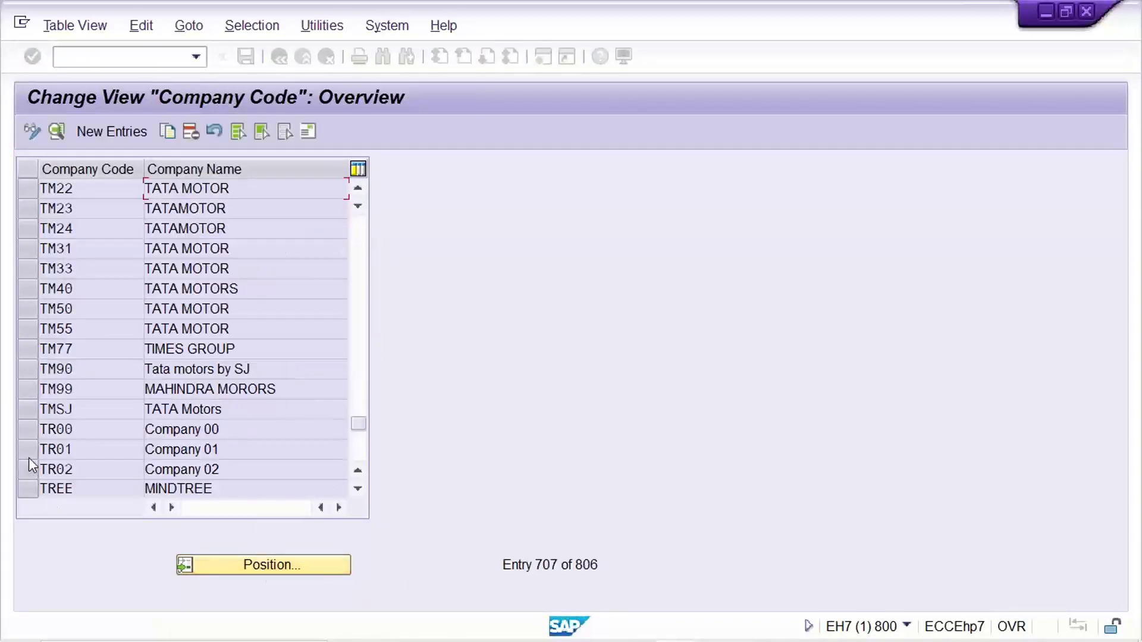
Look up the Tata Steel company codes beginning with TS in the company code list
{"action": "left_click", "coordinate": [256, 567]}
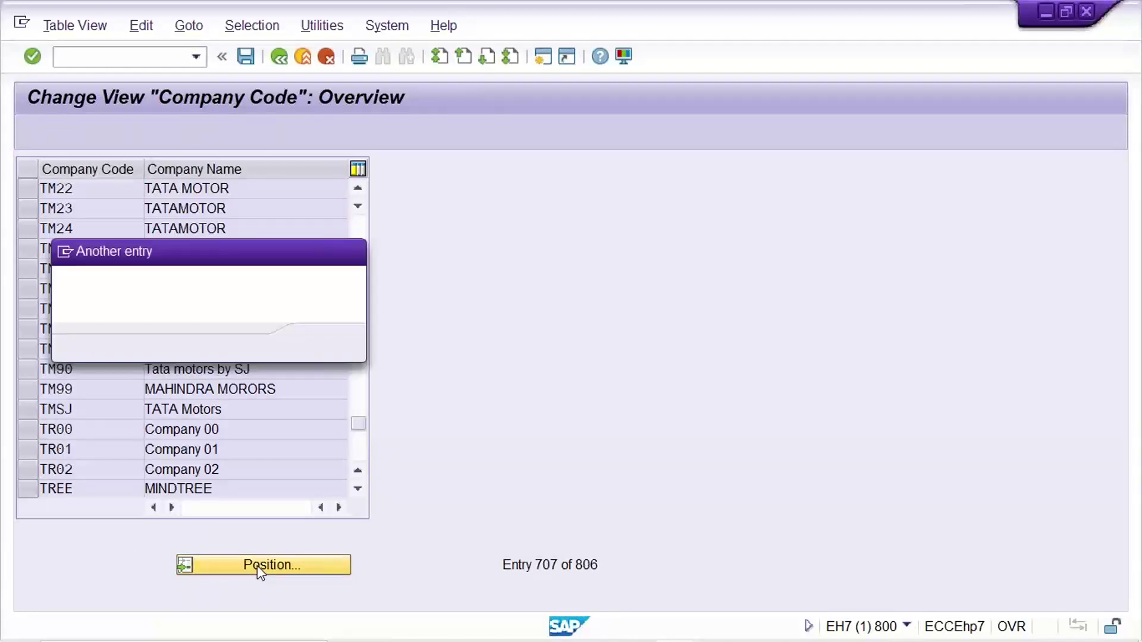
{"action": "type", "text": "TS"}
{"action": "type", "text": "EE"}
{"action": "key", "text": "Return"}
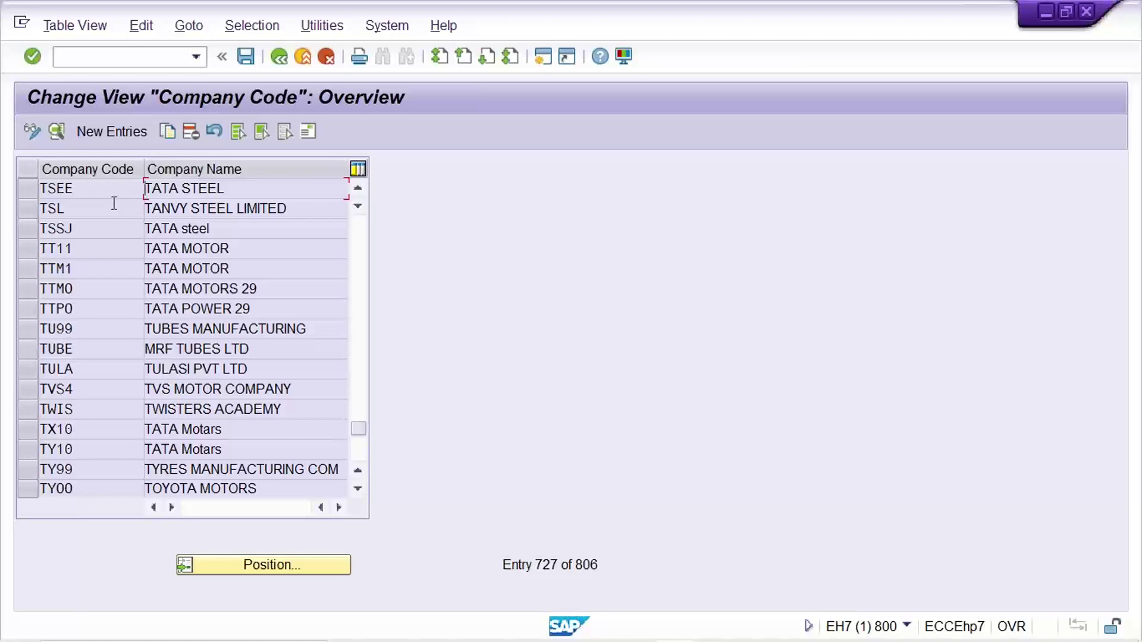
Start a new company code entry with code TS22 and company name TATA STEEL
{"action": "left_click", "coordinate": [106, 134]}
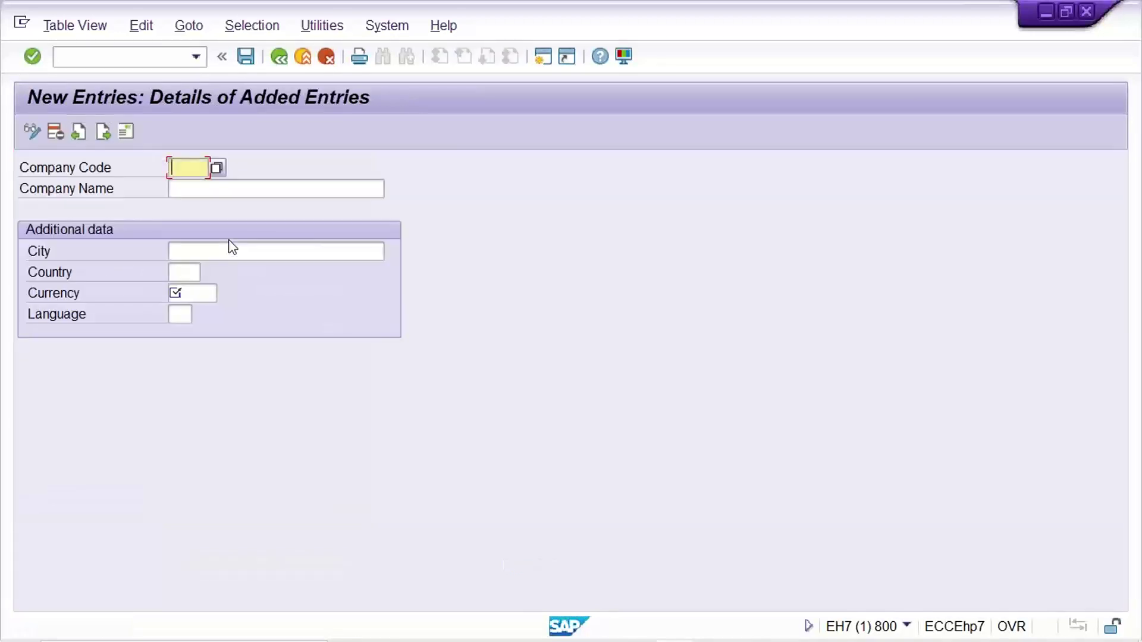
{"action": "type", "text": "TS22"}
{"action": "key", "text": "Tab"}
{"action": "type", "text": "TA"}
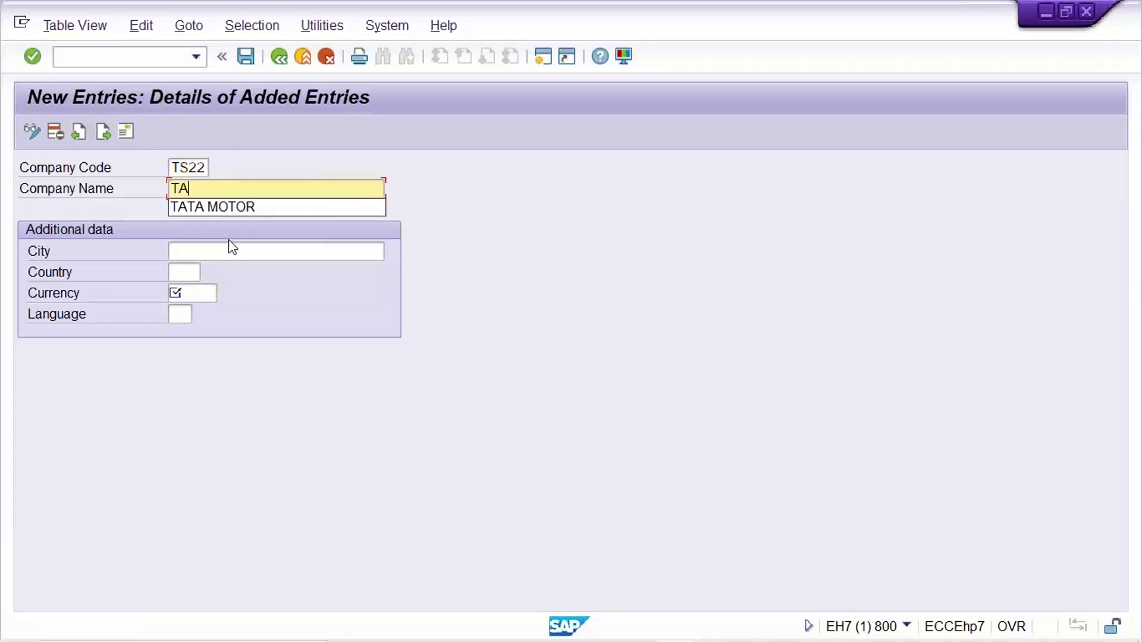
{"action": "type", "text": "TA S"}
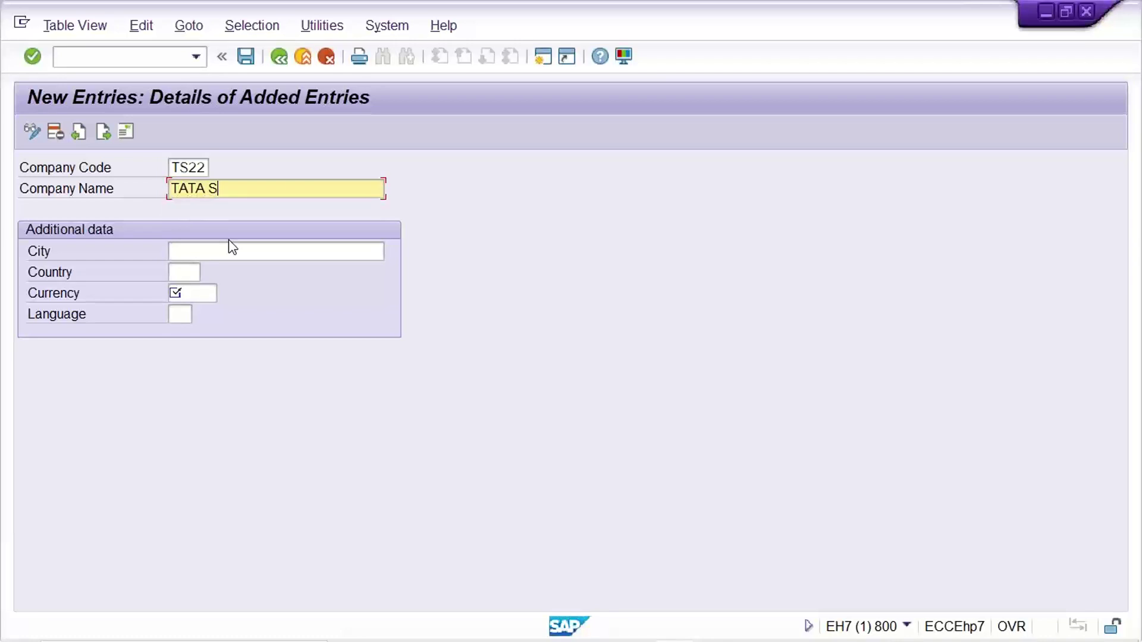
{"action": "type", "text": "TEEL"}
Complete TS22's additional data with city NEW DELHI, country IN, currency INR and language EN
{"action": "key", "text": "Tab"}
{"action": "key", "text": "Down"}
{"action": "key", "text": "Return"}
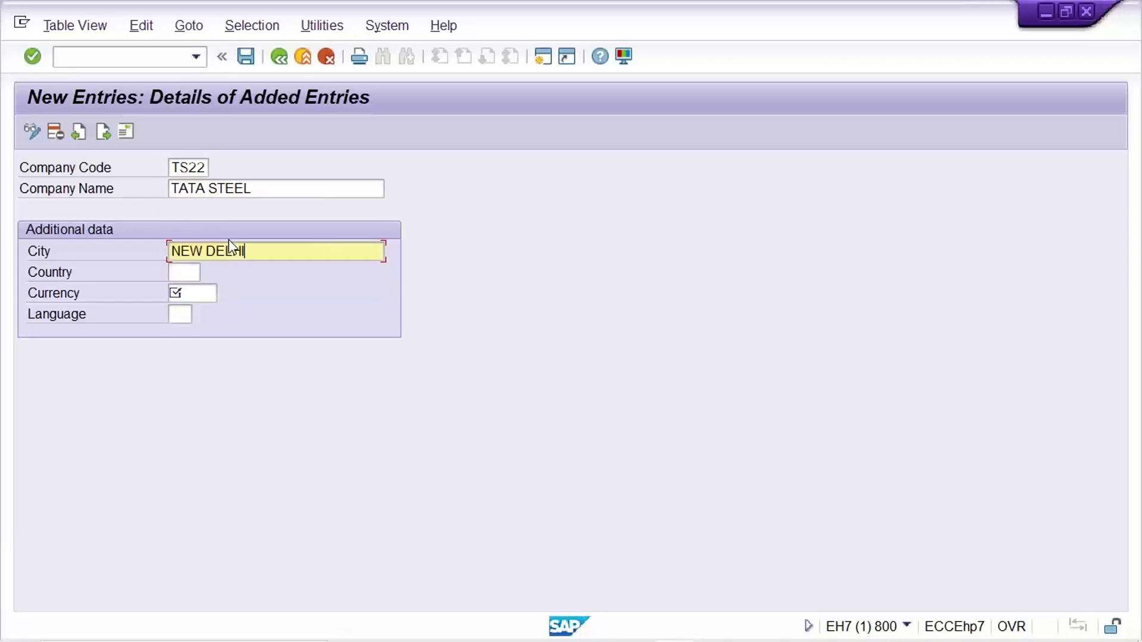
{"action": "key", "text": "Tab"}
{"action": "key", "text": "Down"}
{"action": "key", "text": "Return"}
{"action": "key", "text": "Tab"}
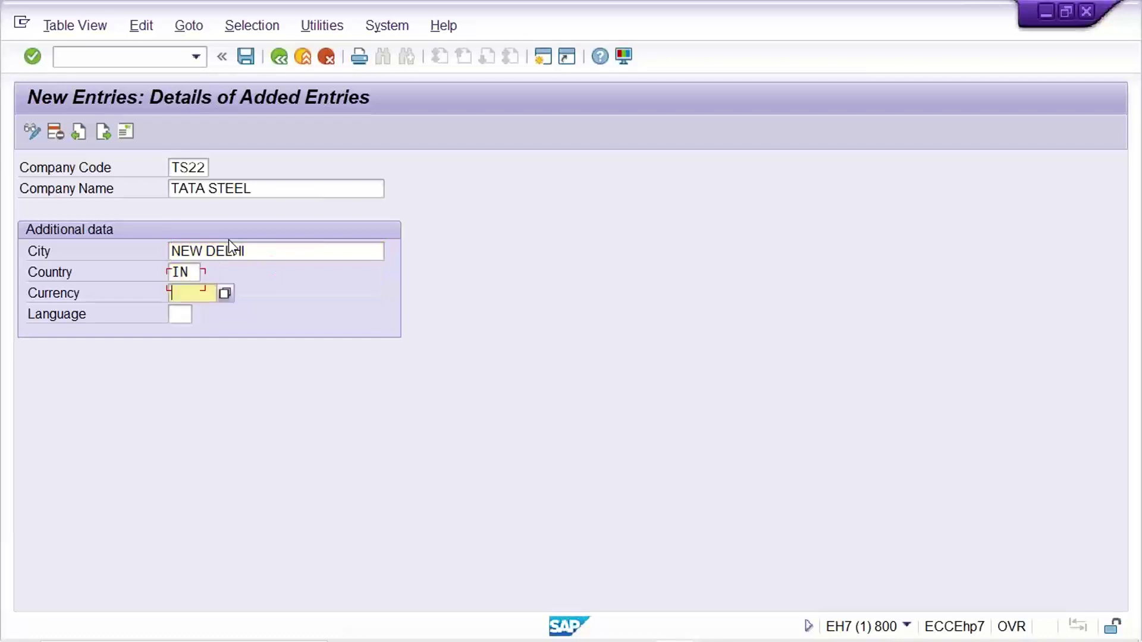
{"action": "key", "text": "space"}
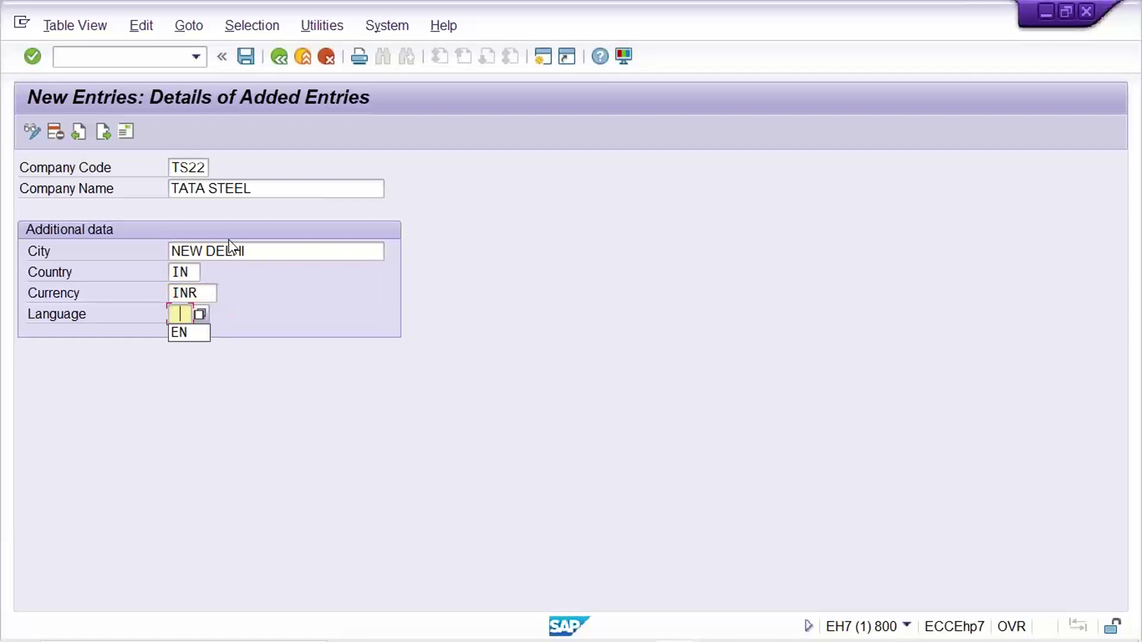
{"action": "key", "text": "Down"}
{"action": "key", "text": "Return"}
Save company code TS22 with address country IN, using the proposed TATA MOTOR customizing request
{"action": "key", "text": "Return"}
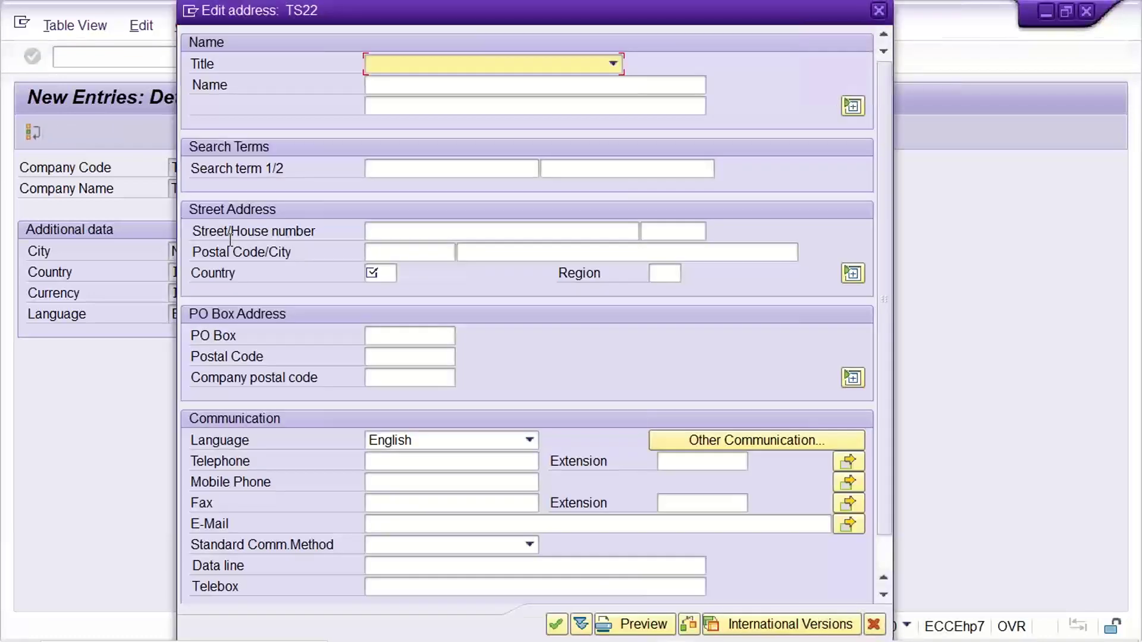
{"action": "left_click", "coordinate": [364, 271]}
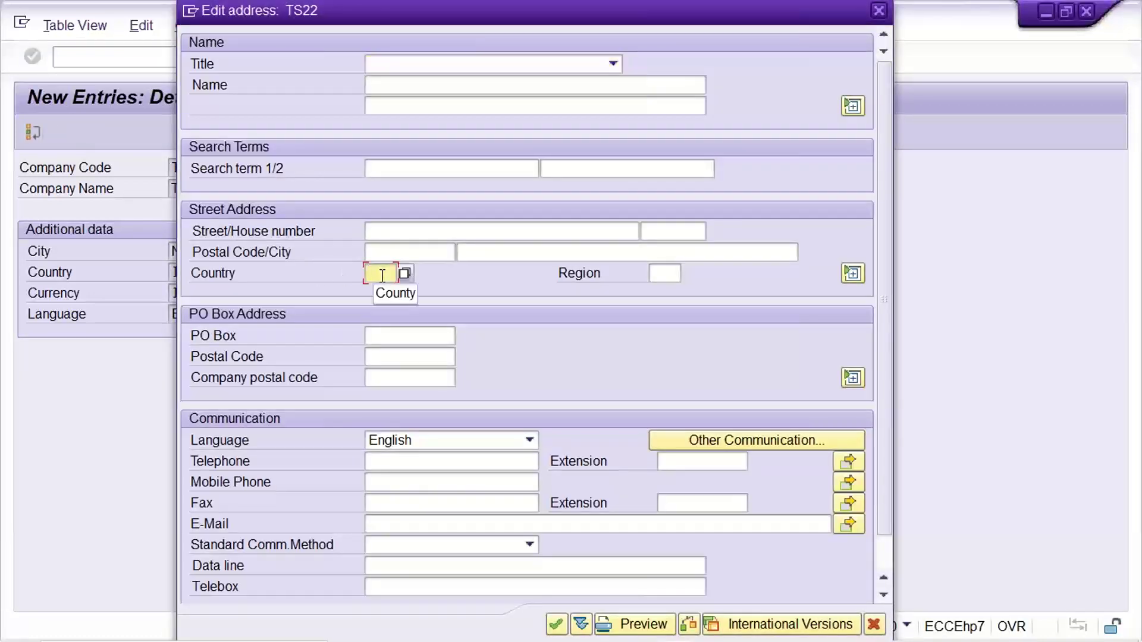
{"action": "type", "text": "IN"}
{"action": "key", "text": "Return"}
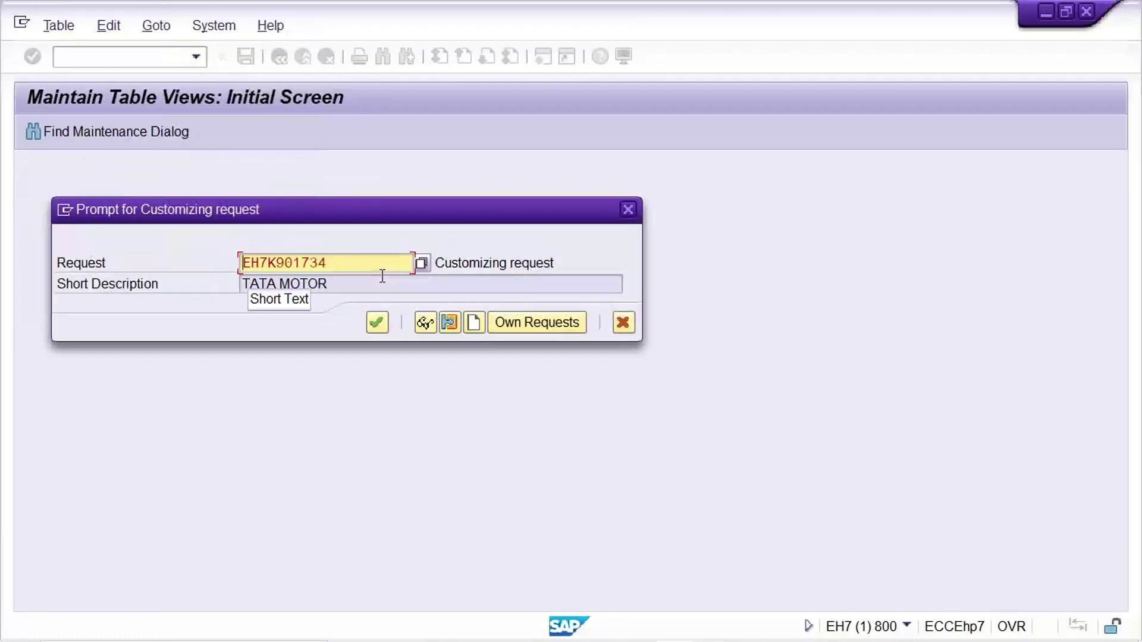
{"action": "key", "text": "Return"}
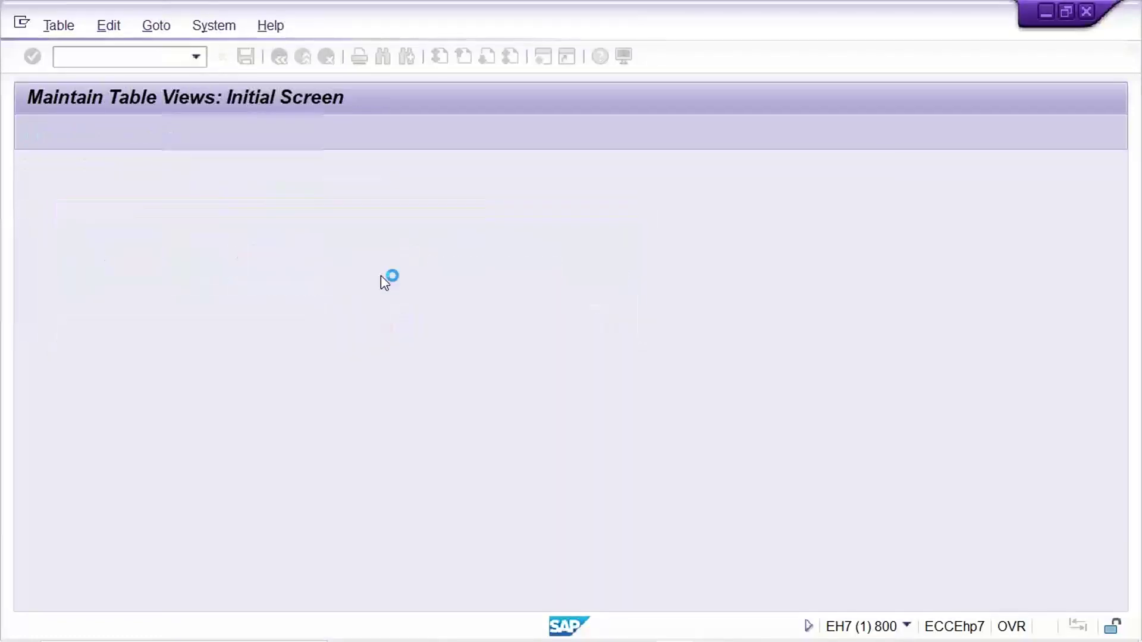
{"action": "left_click", "coordinate": [135, 60]}
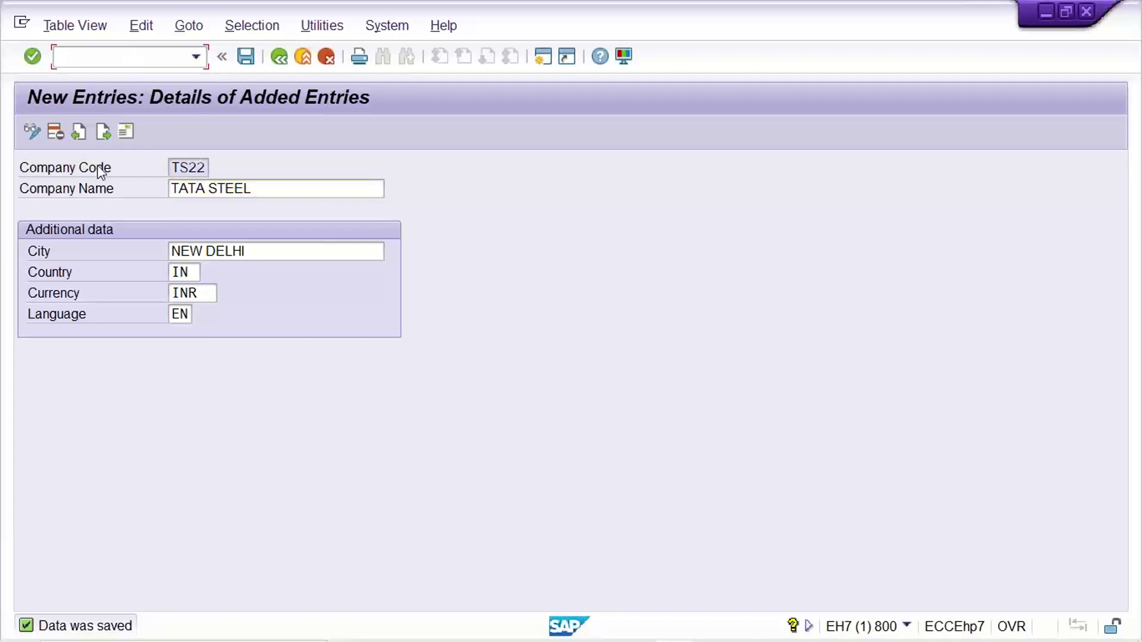
Start another company code entry with code TC22 and company name TATA CEMENT
{"action": "left_click", "coordinate": [105, 134]}
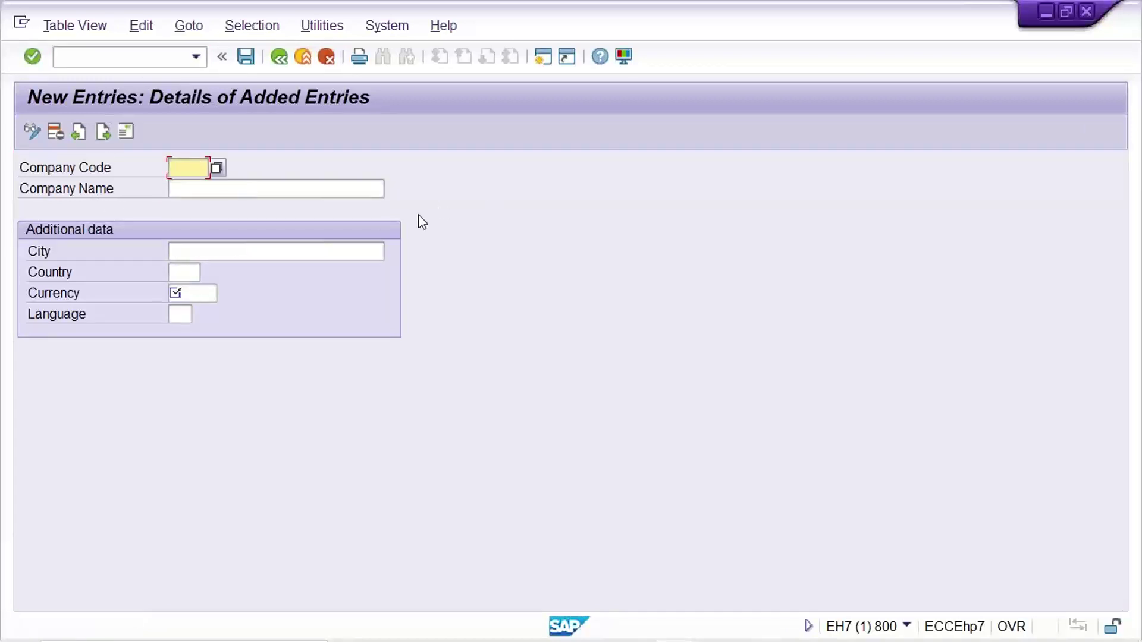
{"action": "type", "text": "TC22"}
{"action": "key", "text": "Tab"}
{"action": "type", "text": "TATA "}
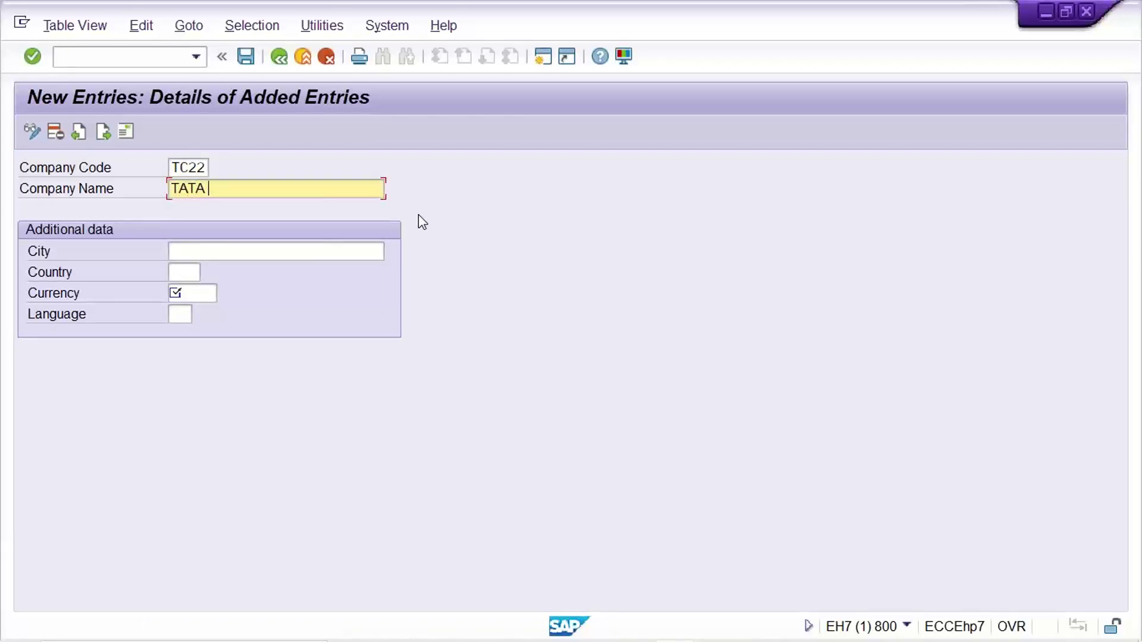
{"action": "type", "text": "CEMENT"}
Complete TC22's additional data with city NEW DELHI, country IN, currency INR and language EN
{"action": "key", "text": "Tab"}
{"action": "key", "text": "Down"}
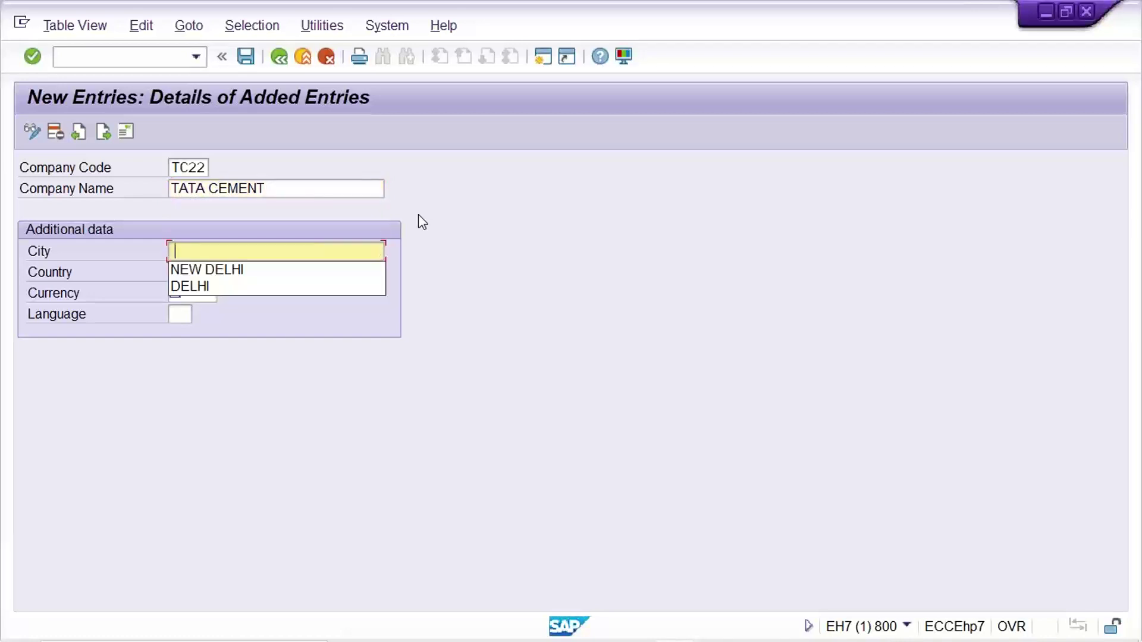
{"action": "key", "text": "Down"}
{"action": "key", "text": "Return"}
{"action": "key", "text": "Tab"}
{"action": "key", "text": "Down"}
{"action": "key", "text": "Down"}
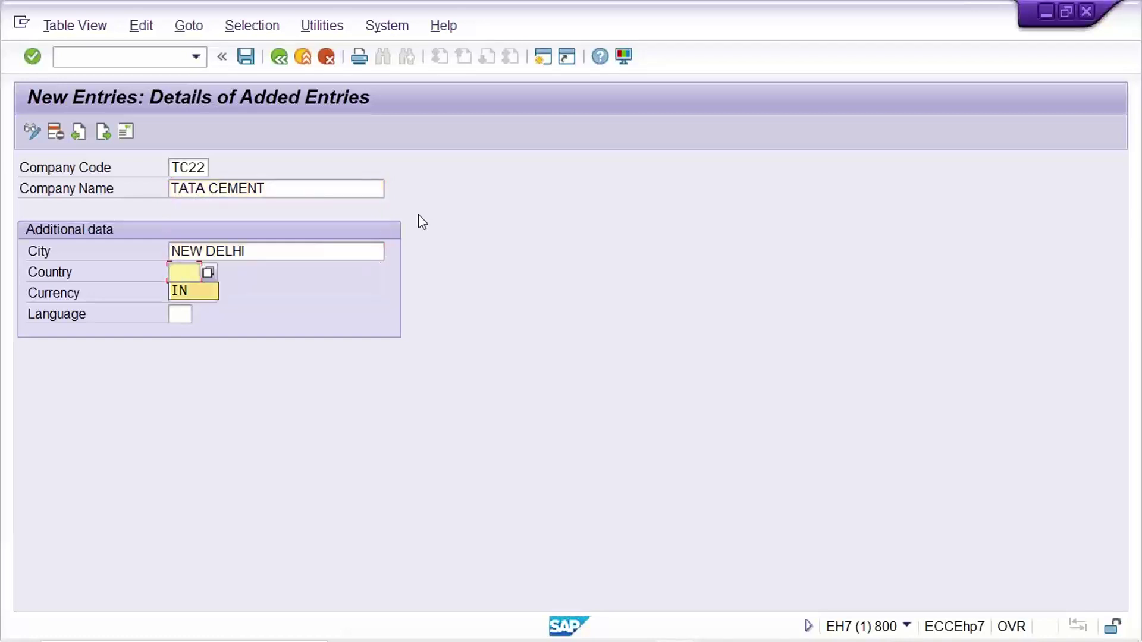
{"action": "key", "text": "Return"}
{"action": "key", "text": "Tab"}
{"action": "key", "text": "Down"}
{"action": "key", "text": "Down"}
{"action": "key", "text": "Return"}
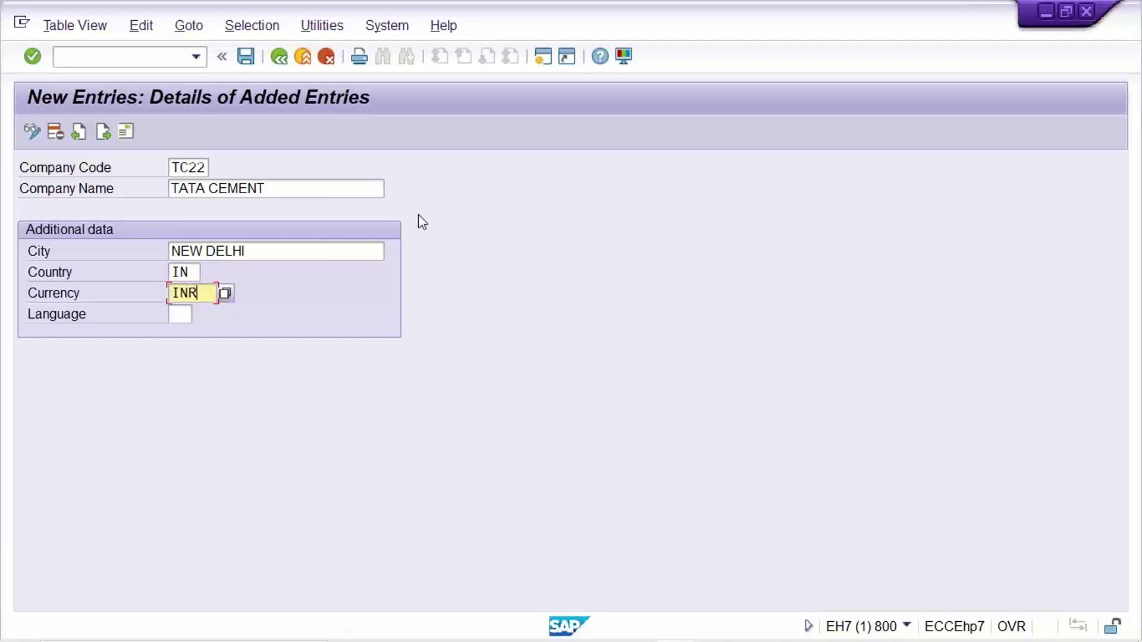
{"action": "key", "text": "Tab"}
{"action": "key", "text": "Down"}
{"action": "key", "text": "Down"}
{"action": "key", "text": "Return"}
Set country IN in company code TC22's address and save the new TATA CEMENT entry
{"action": "key", "text": "Return"}
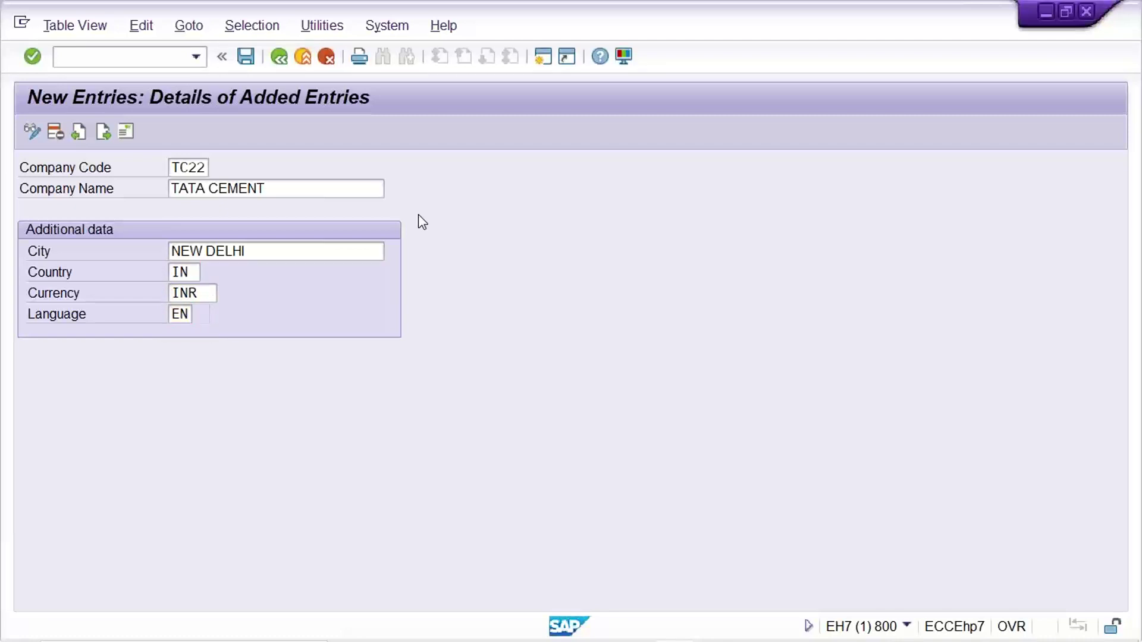
{"action": "key", "text": "Tab"}
{"action": "key", "text": "Tab"}
{"action": "key", "text": "Tab"}
{"action": "key", "text": "Tab"}
{"action": "key", "text": "Tab"}
{"action": "key", "text": "Tab"}
{"action": "key", "text": "Tab"}
{"action": "key", "text": "Tab"}
{"action": "key", "text": "Tab"}
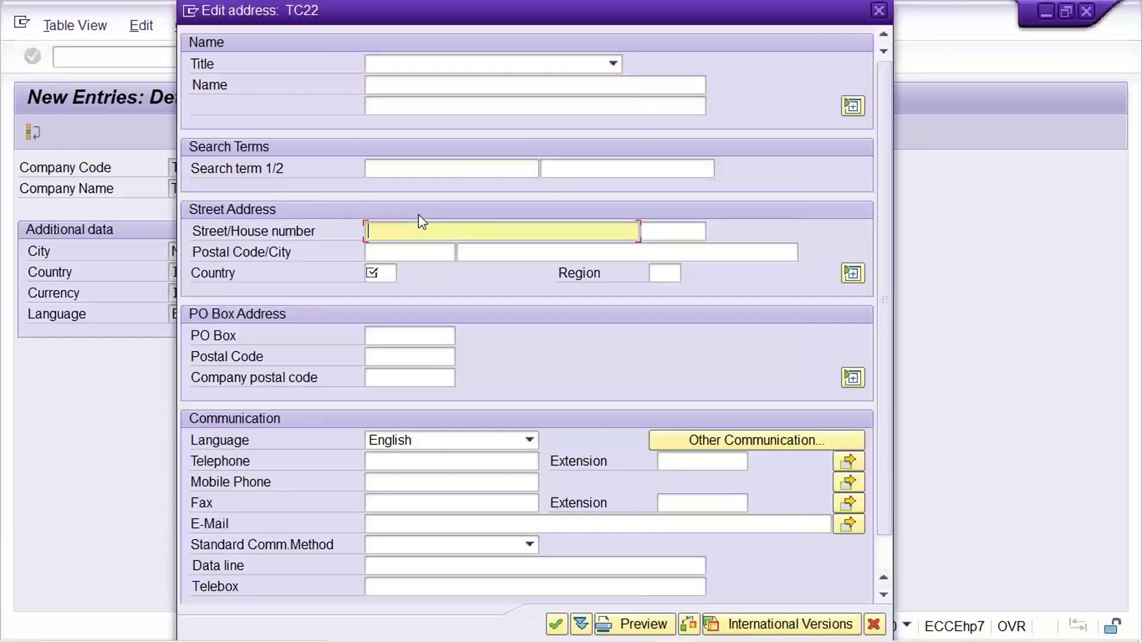
{"action": "key", "text": "Down"}
{"action": "key", "text": "Down"}
{"action": "key", "text": "Return"}
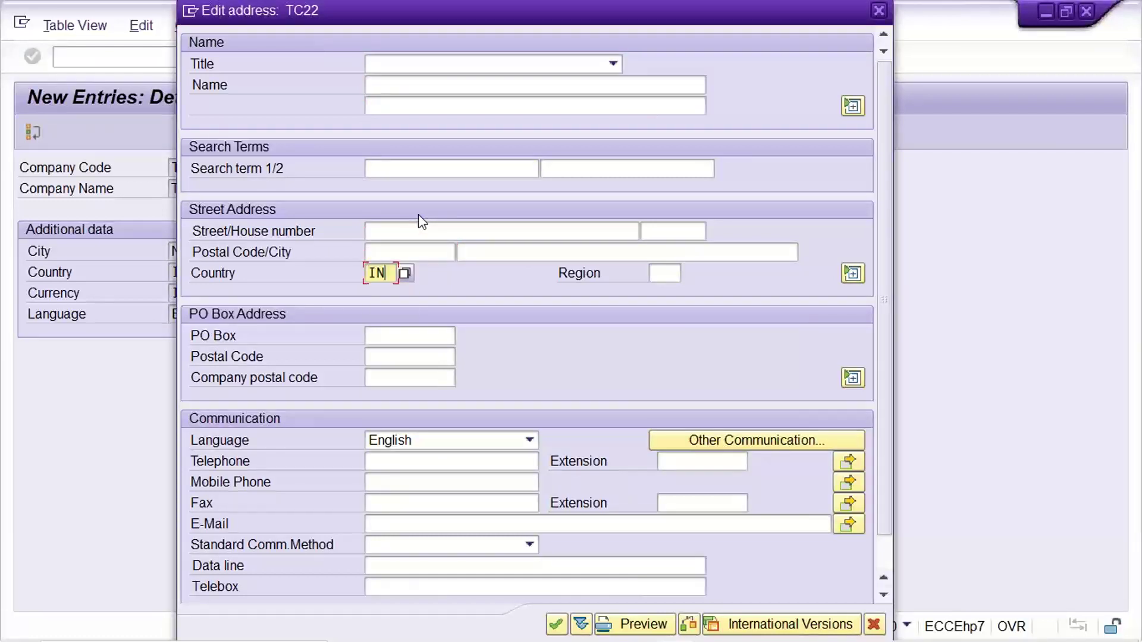
{"action": "key", "text": "Return"}
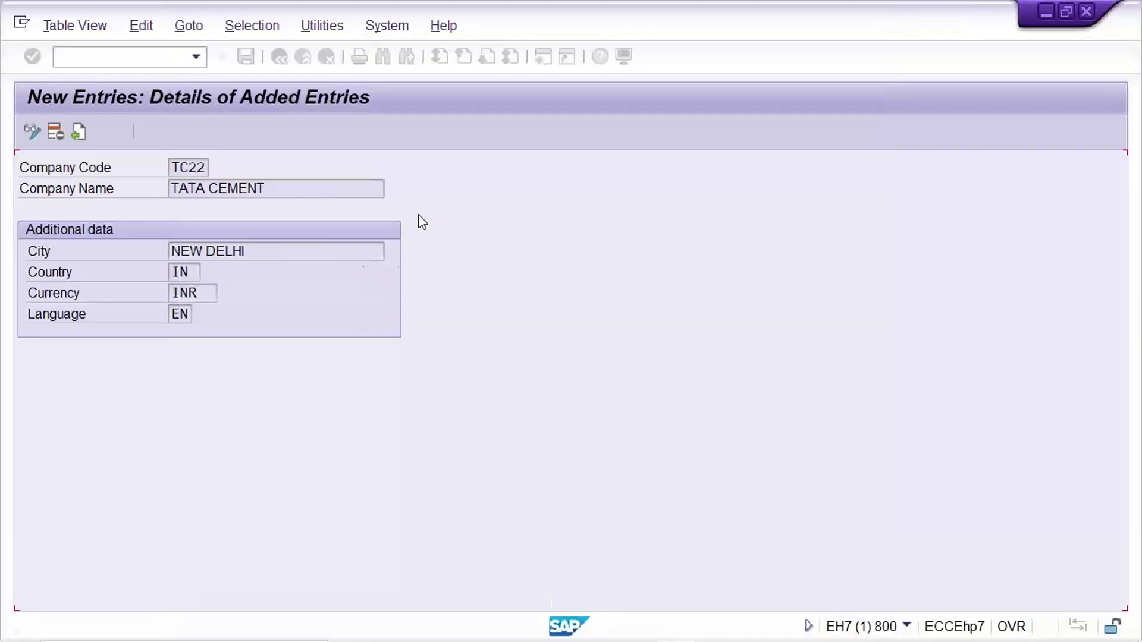
{"action": "key", "text": "ctrl+s"}
{"action": "key", "text": "ctrl+s"}
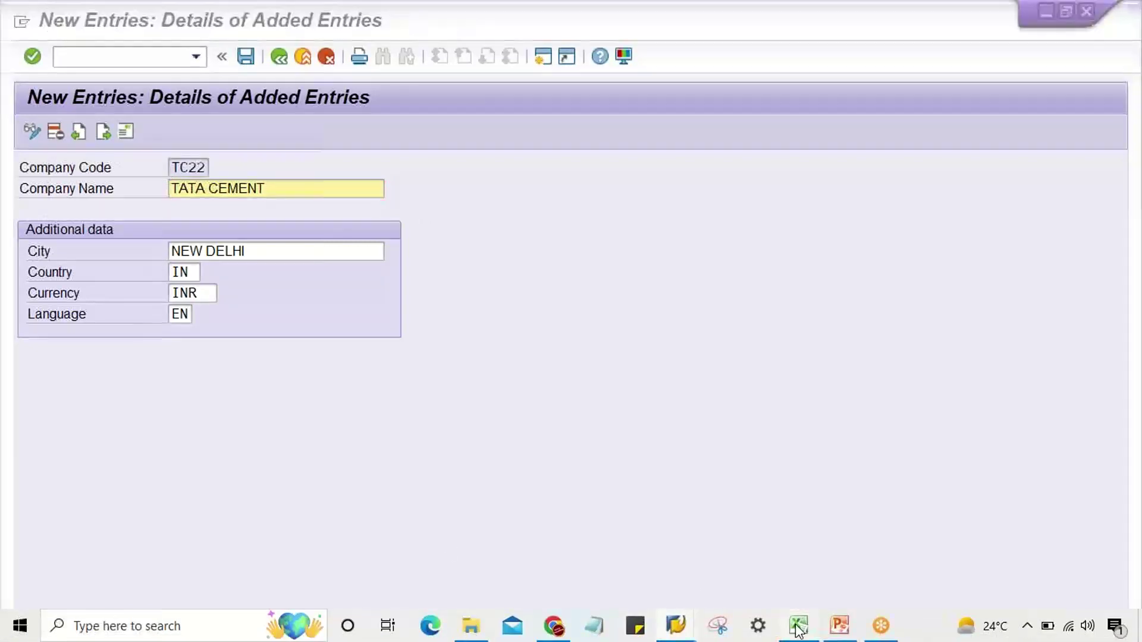
Switch to the Excel example and move the Tata Cement row up to replace the Tata Chemical row
{"action": "left_click", "coordinate": [798, 626]}
{"action": "left_click", "coordinate": [274, 329]}
{"action": "left_click", "coordinate": [202, 236]}
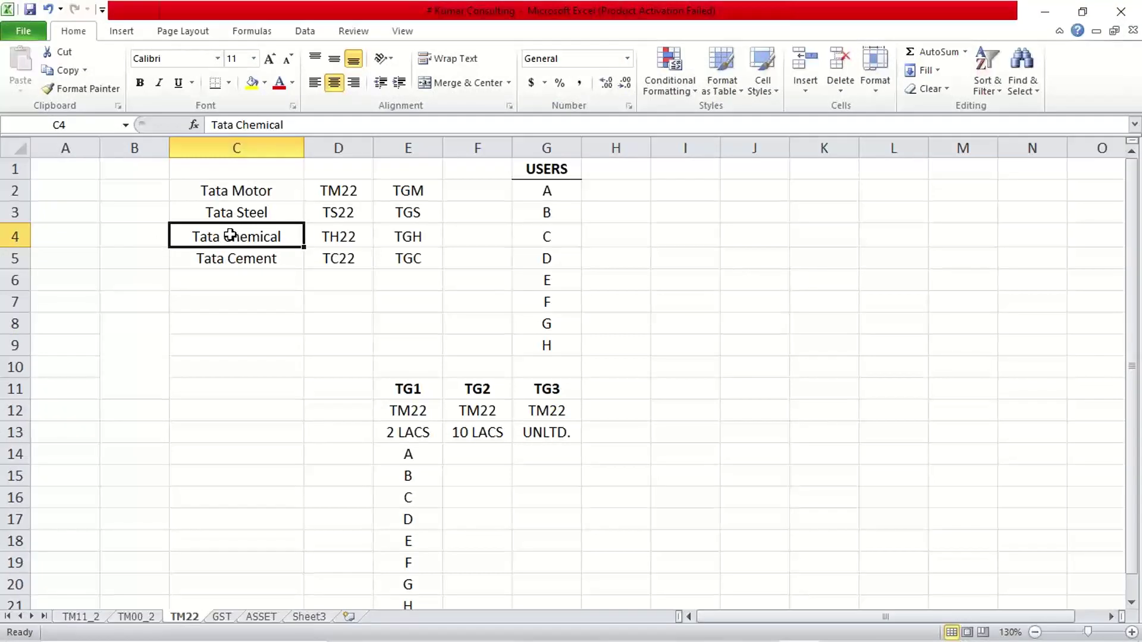
{"action": "left_click_drag", "start_coordinate": [212, 258], "coordinate": [389, 259]}
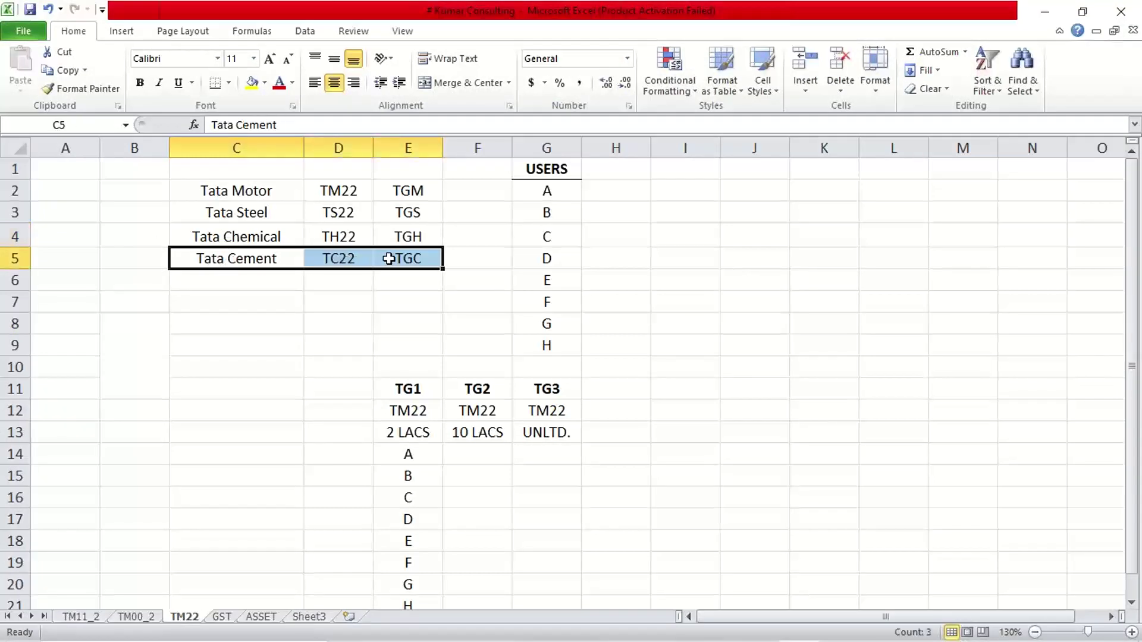
{"action": "key", "text": "ctrl+c"}
{"action": "left_click", "coordinate": [288, 235]}
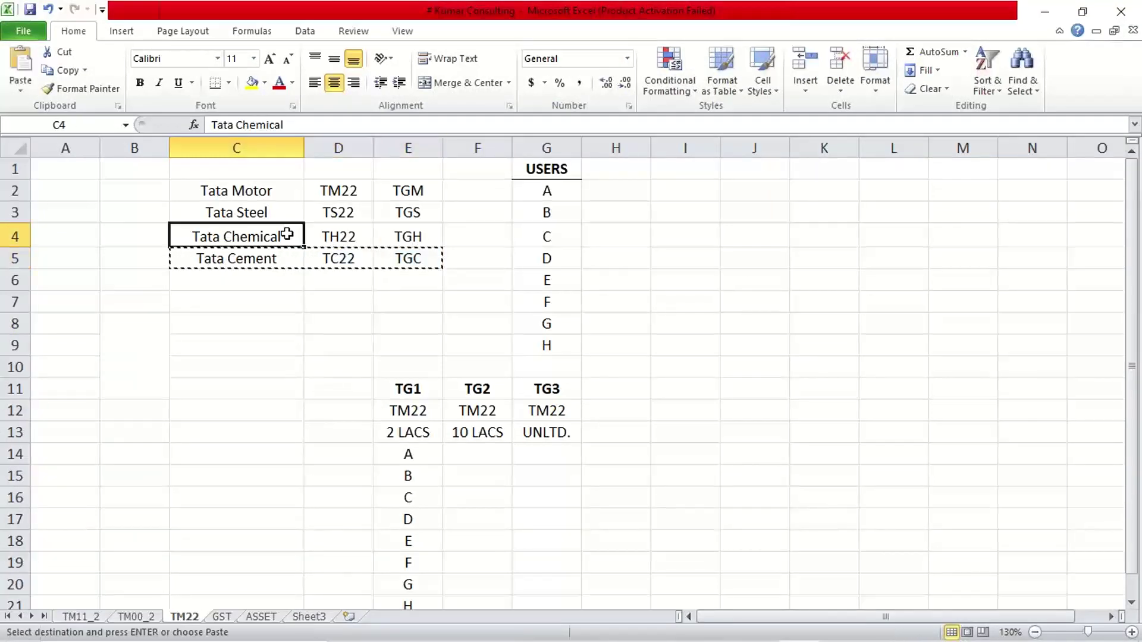
{"action": "key", "text": "Return"}
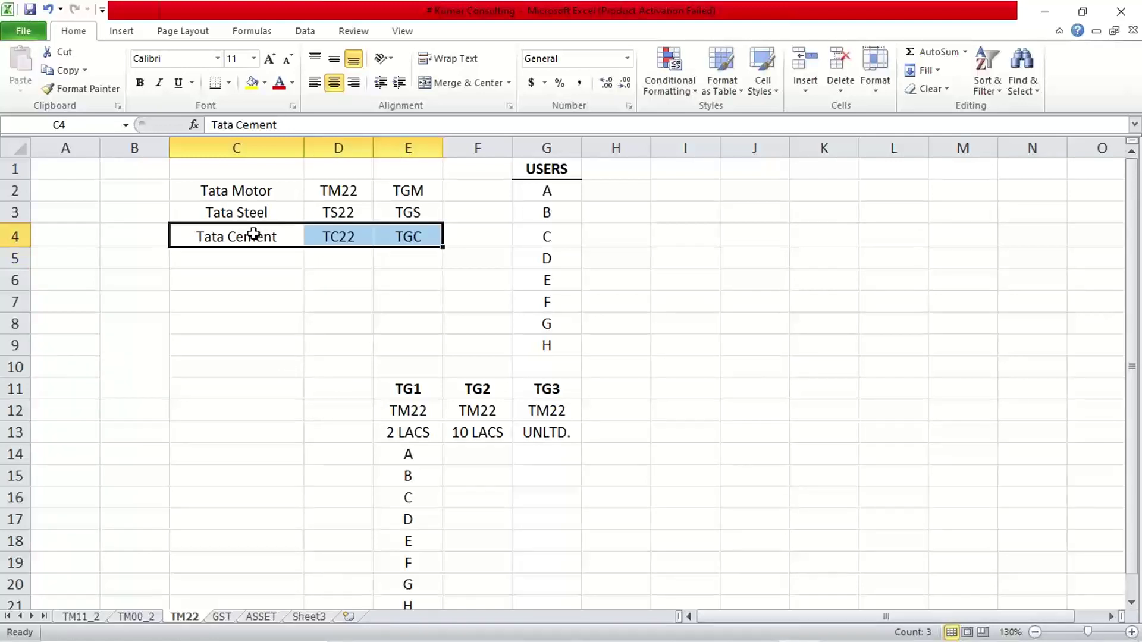
{"action": "left_click", "coordinate": [251, 301]}
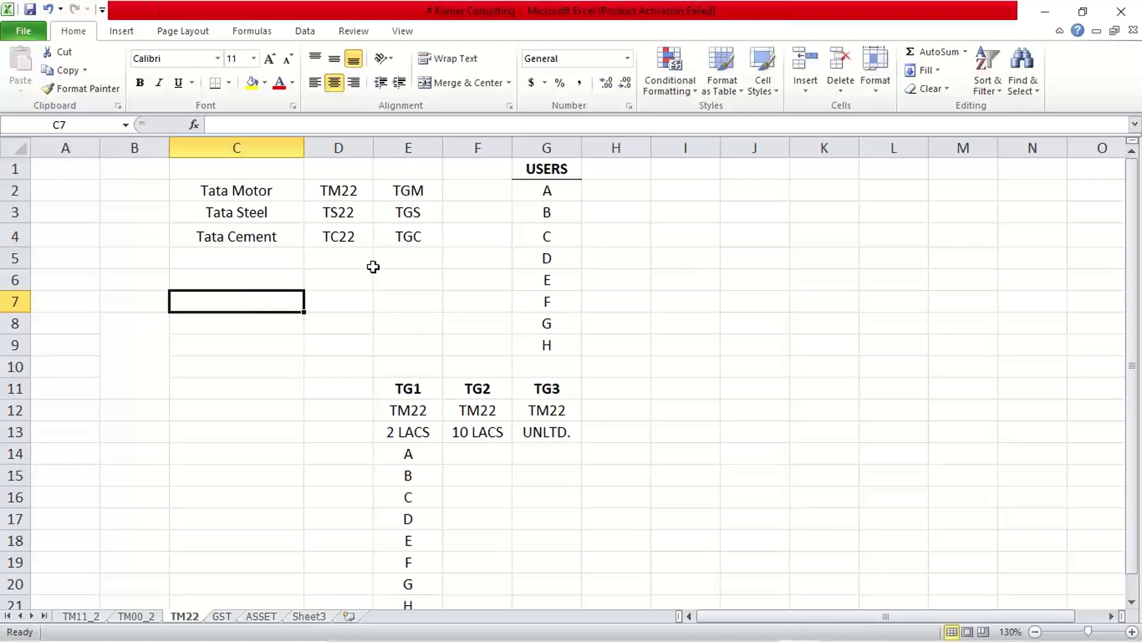
Review users A to H against the three Tata companies, their company codes and Tata Motor's tolerance group
{"action": "left_click_drag", "start_coordinate": [562, 192], "coordinate": [566, 344]}
{"action": "left_click_drag", "start_coordinate": [254, 194], "coordinate": [256, 234]}
{"action": "left_click", "coordinate": [332, 193]}
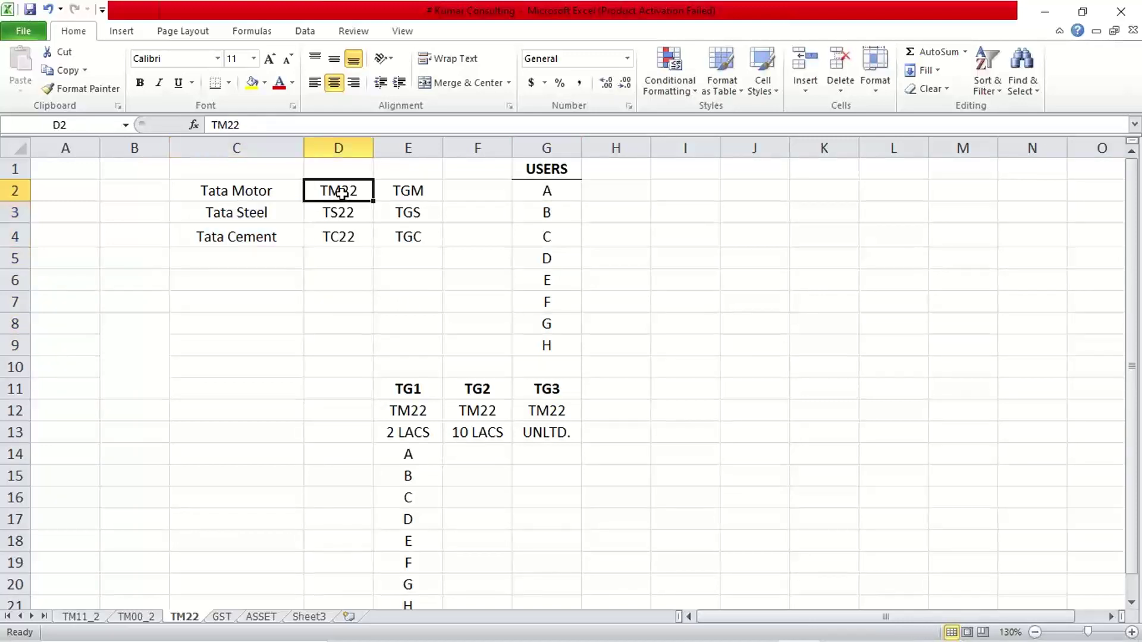
{"action": "left_click", "coordinate": [334, 212]}
{"action": "left_click", "coordinate": [335, 238]}
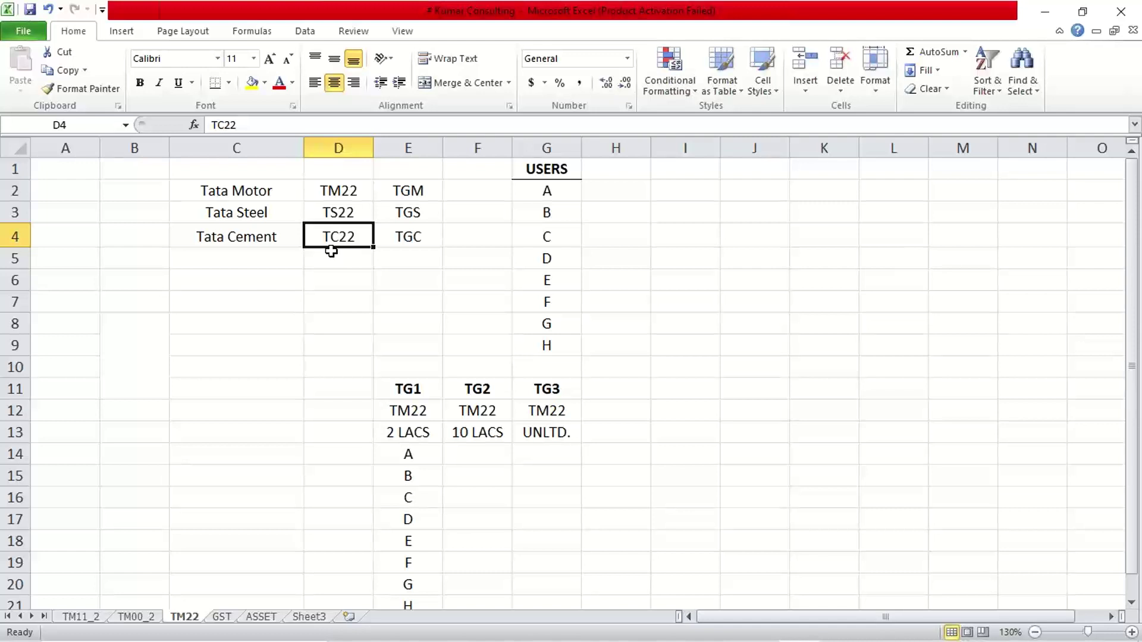
{"action": "left_click", "coordinate": [421, 191]}
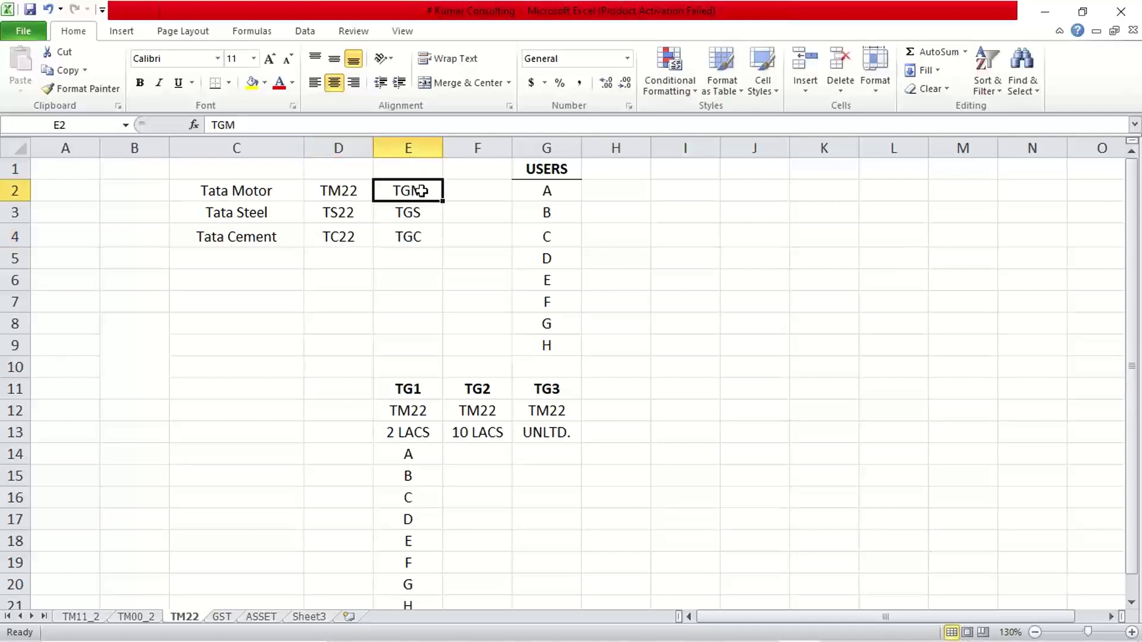
Widen column F and enter limits of 2 LACS for Tata Motor, 5 LACS for Tata Steel and 3 LACS for Tata Cement
{"action": "left_click", "coordinate": [464, 191]}
{"action": "left_click_drag", "start_coordinate": [512, 148], "coordinate": [557, 156]}
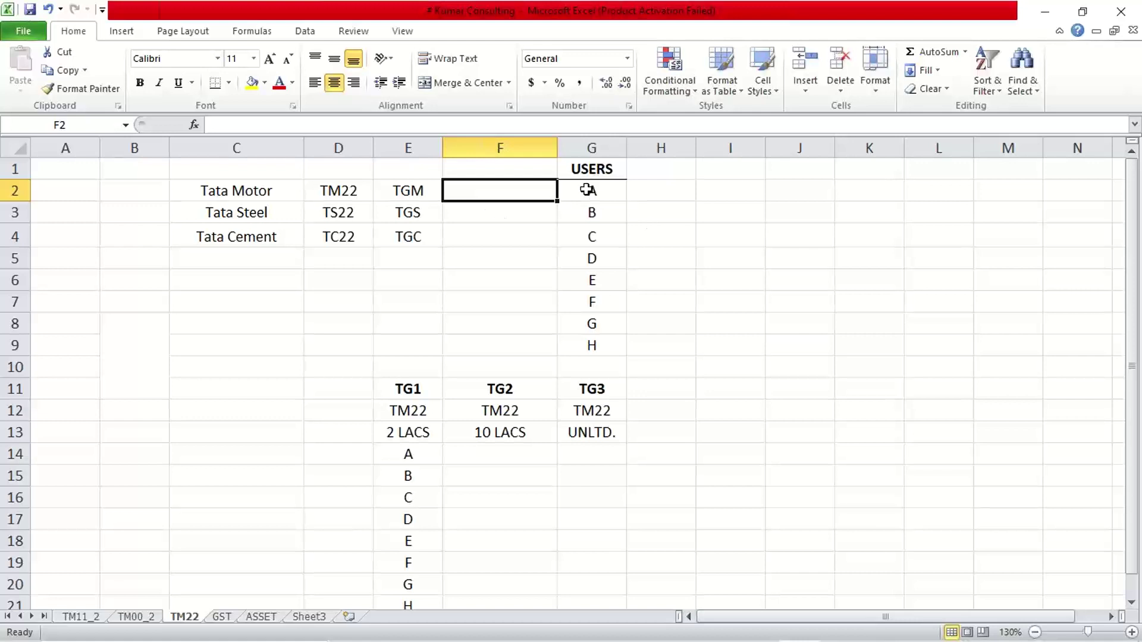
{"action": "left_click_drag", "start_coordinate": [587, 189], "coordinate": [592, 341]}
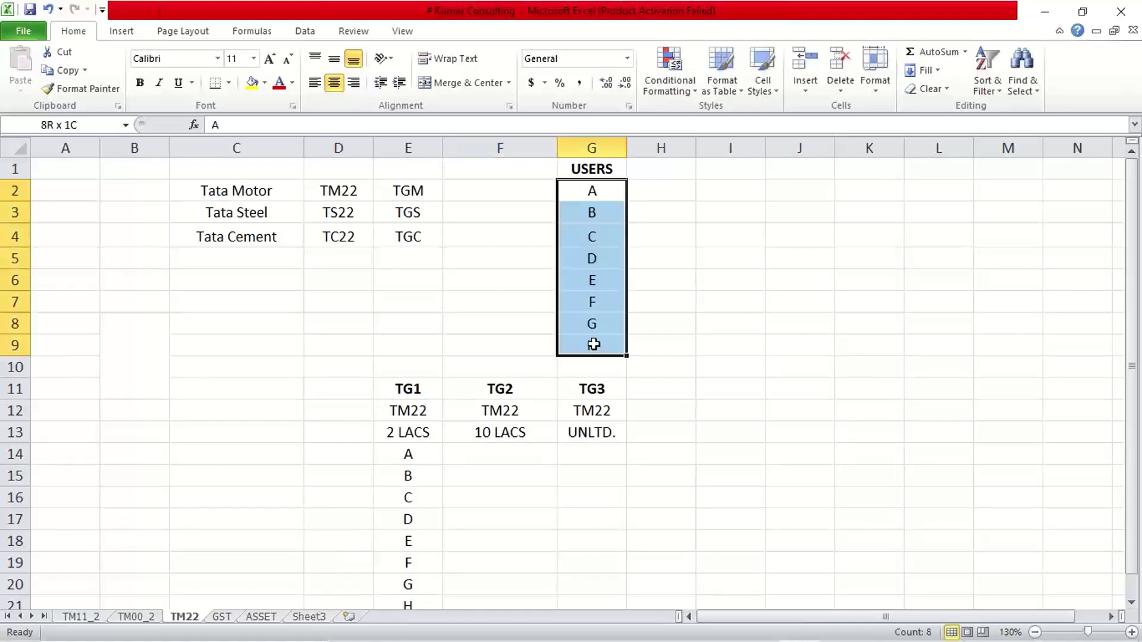
{"action": "left_click", "coordinate": [486, 195]}
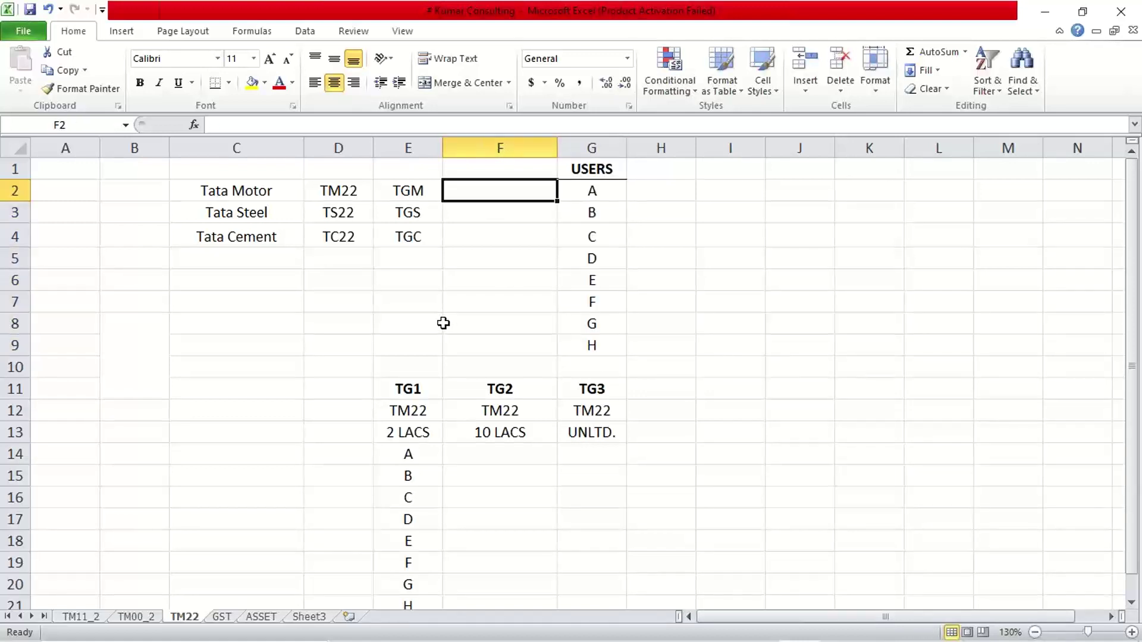
{"action": "type", "text": "2"}
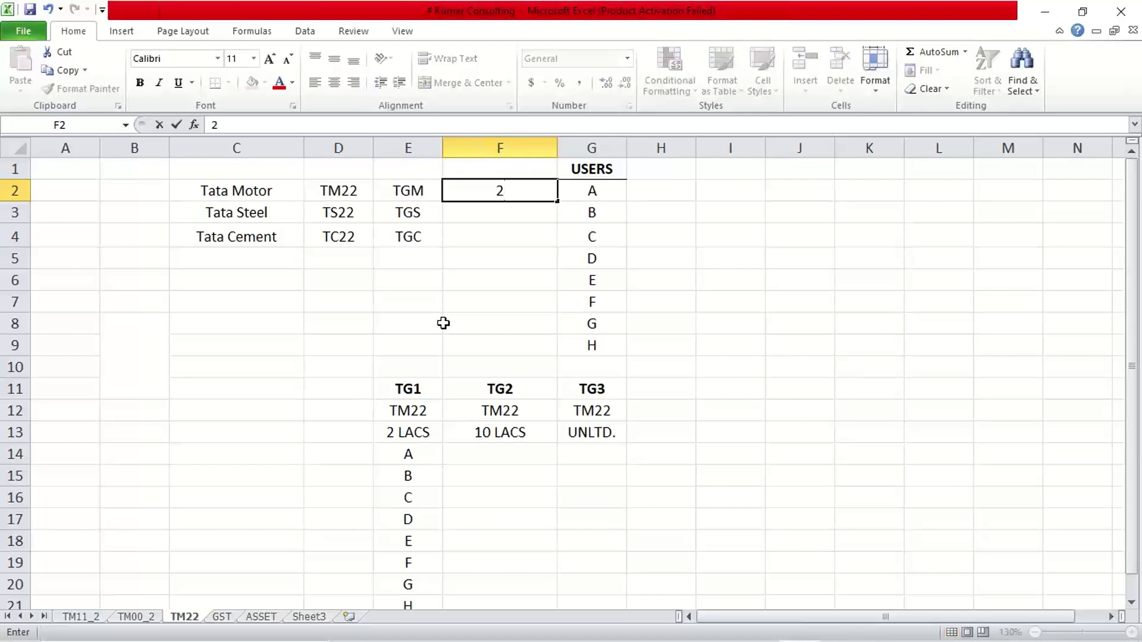
{"action": "type", "text": " LACS"}
{"action": "key", "text": "Return"}
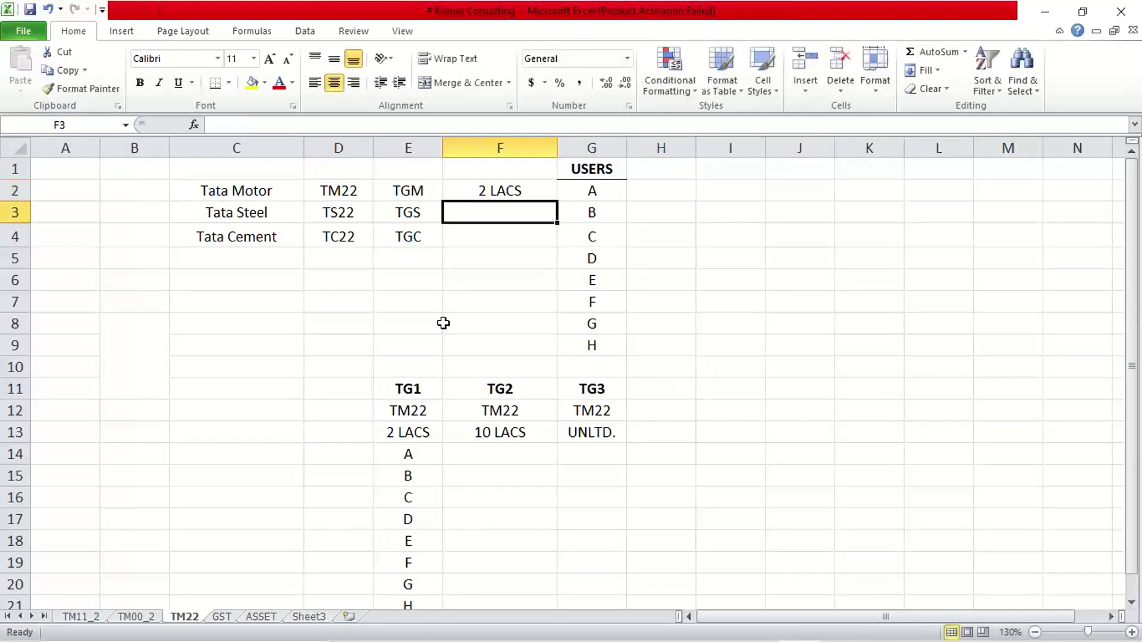
{"action": "type", "text": "5"}
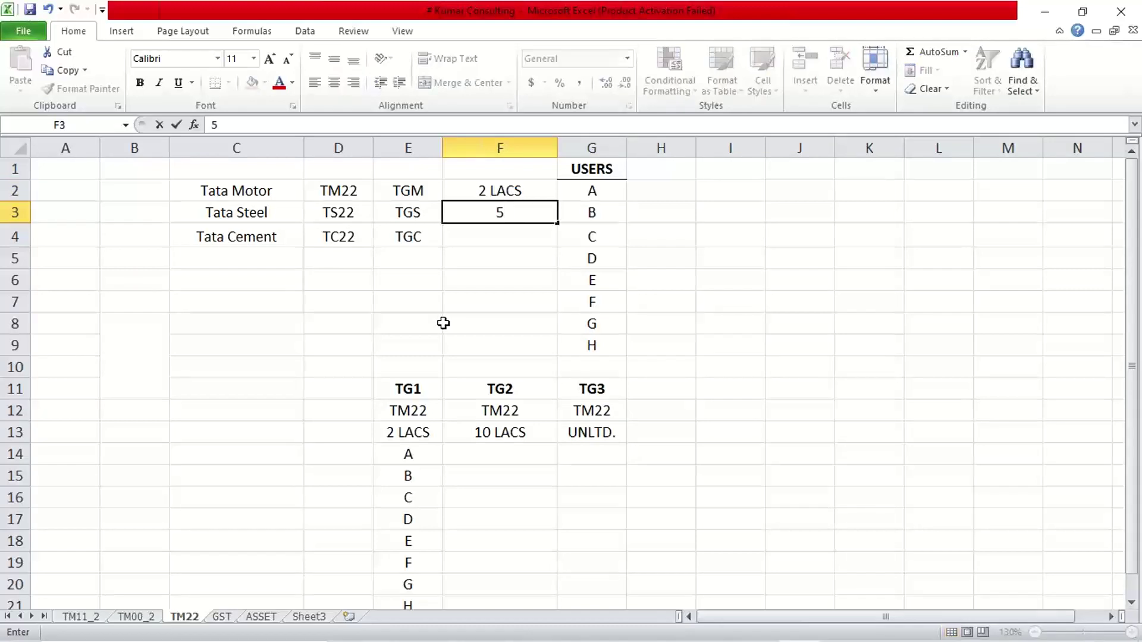
{"action": "type", "text": " LACS"}
{"action": "key", "text": "Return"}
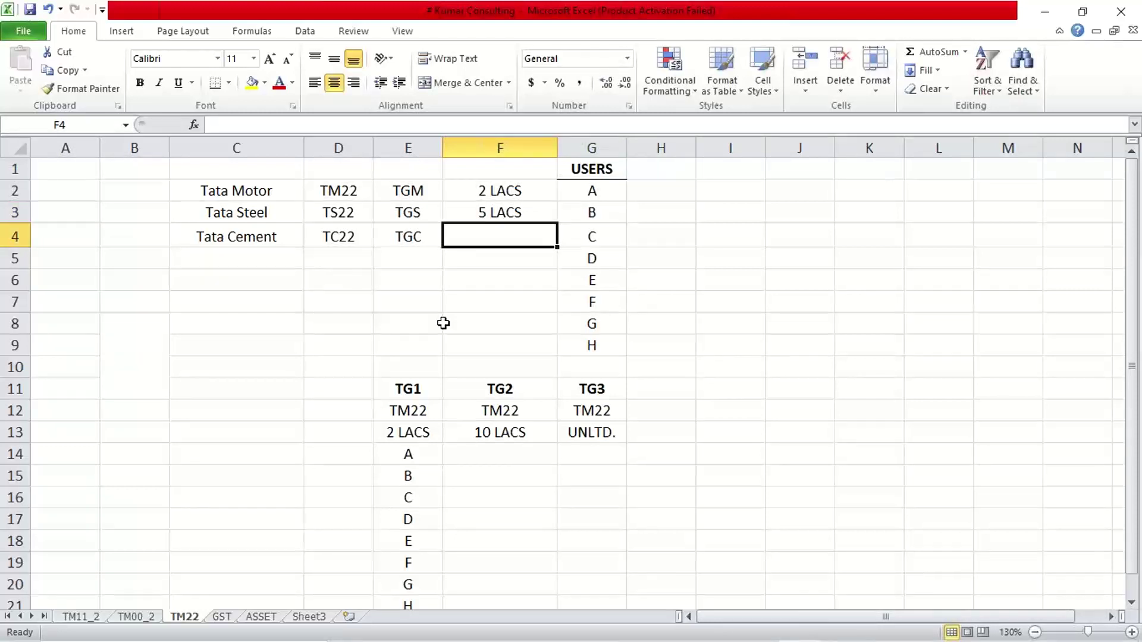
{"action": "type", "text": "3 LACS"}
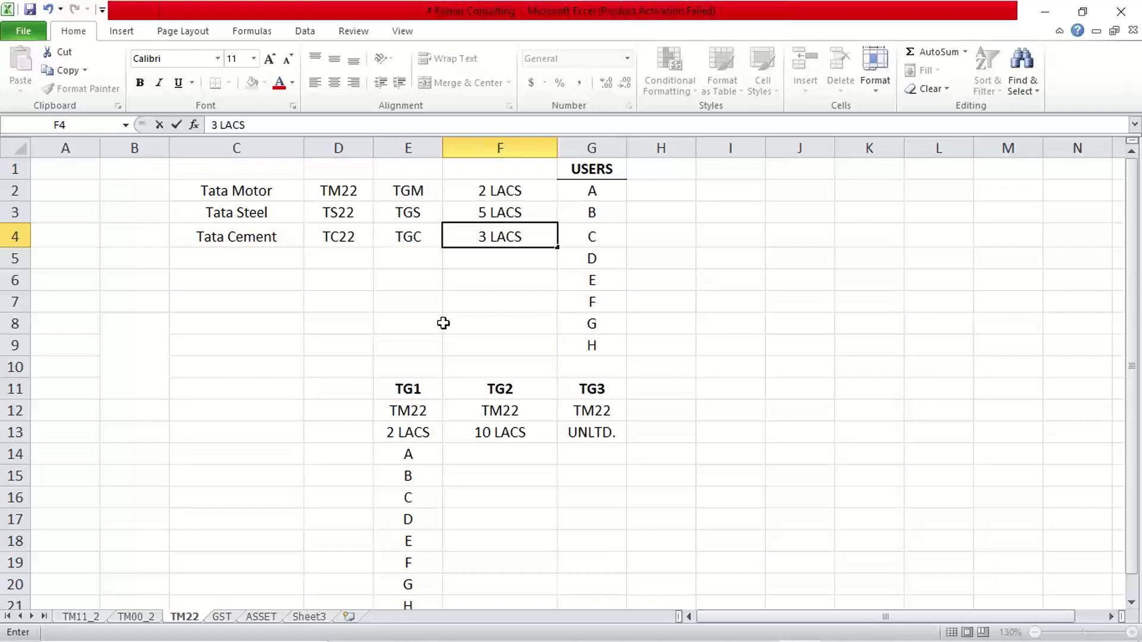
{"action": "key", "text": "Return"}
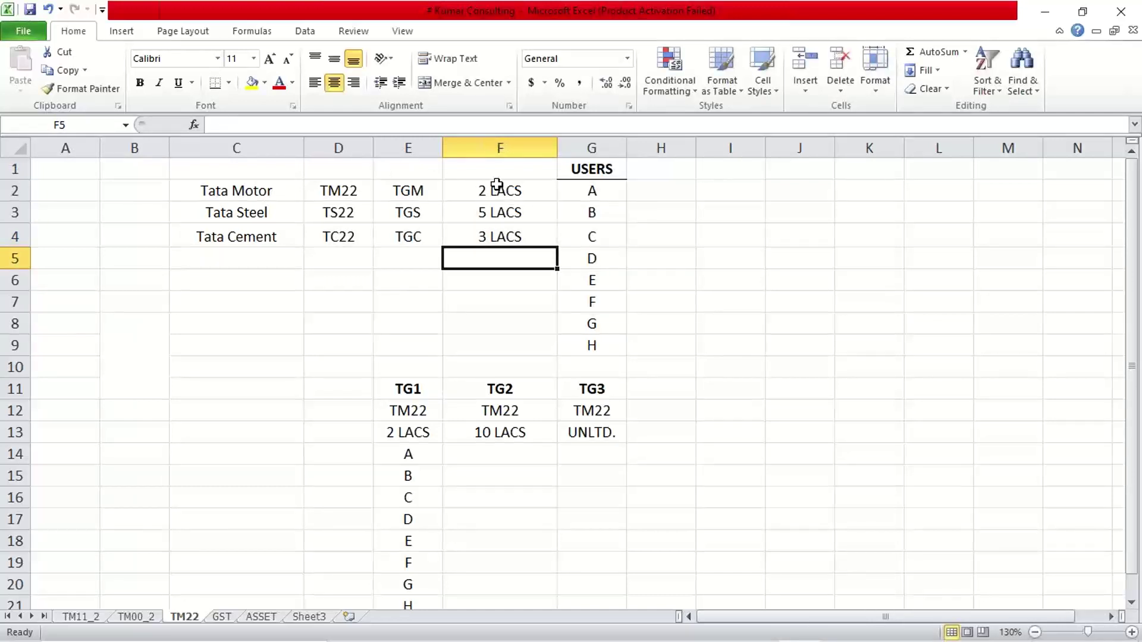
Compare the limits in column F with the companies' tolerance groups and the users in column G
{"action": "left_click_drag", "start_coordinate": [497, 188], "coordinate": [494, 244]}
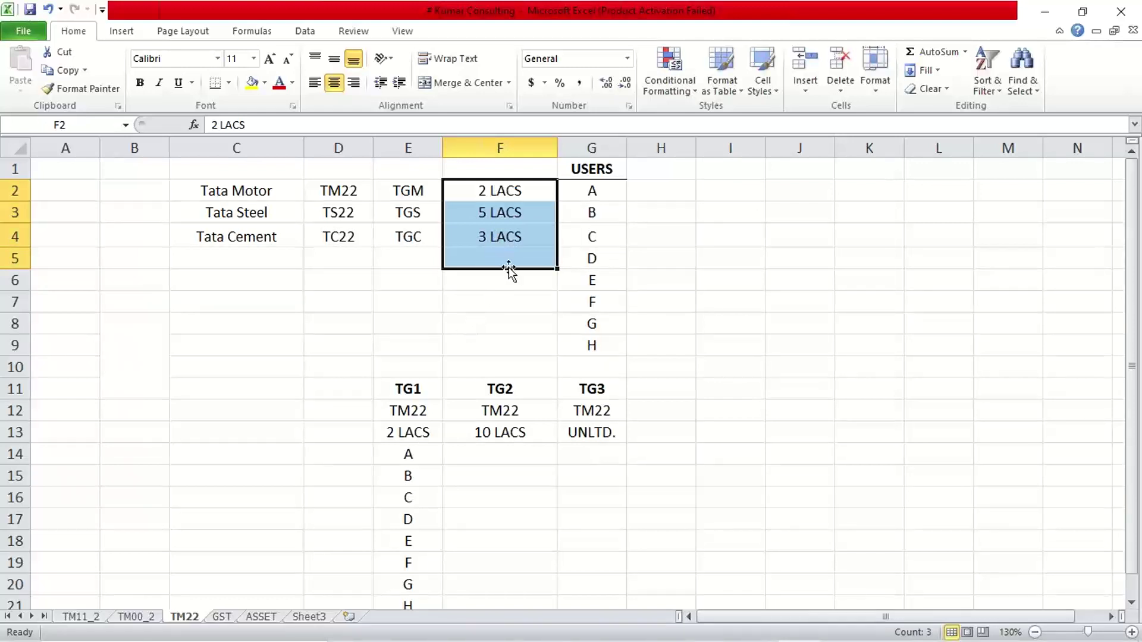
{"action": "left_click", "coordinate": [410, 344]}
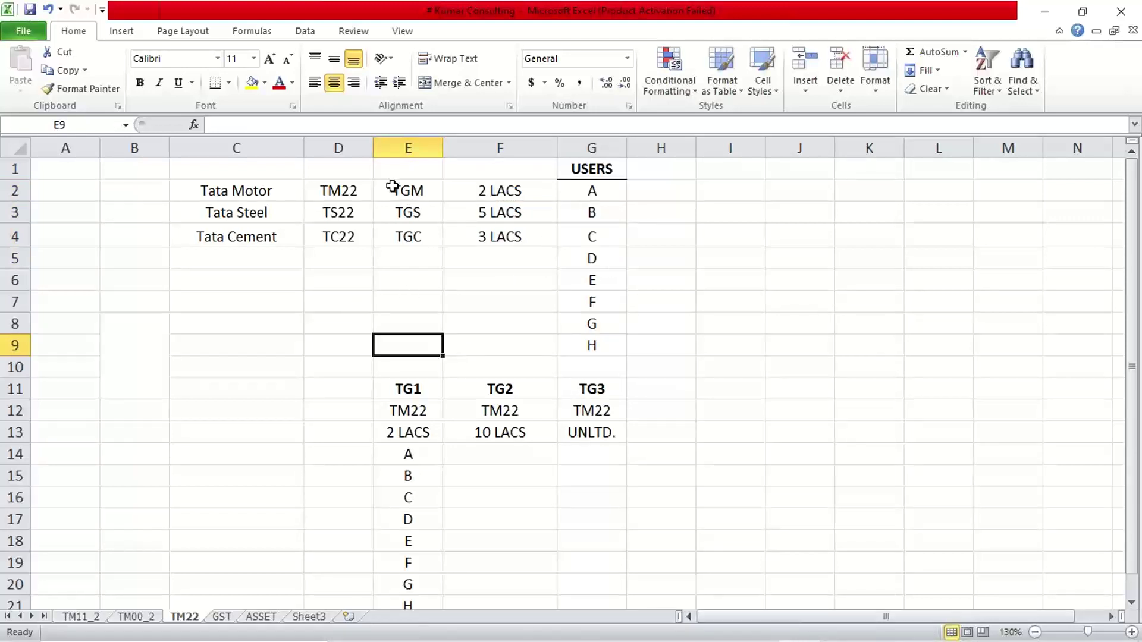
{"action": "left_click_drag", "start_coordinate": [394, 189], "coordinate": [400, 249]}
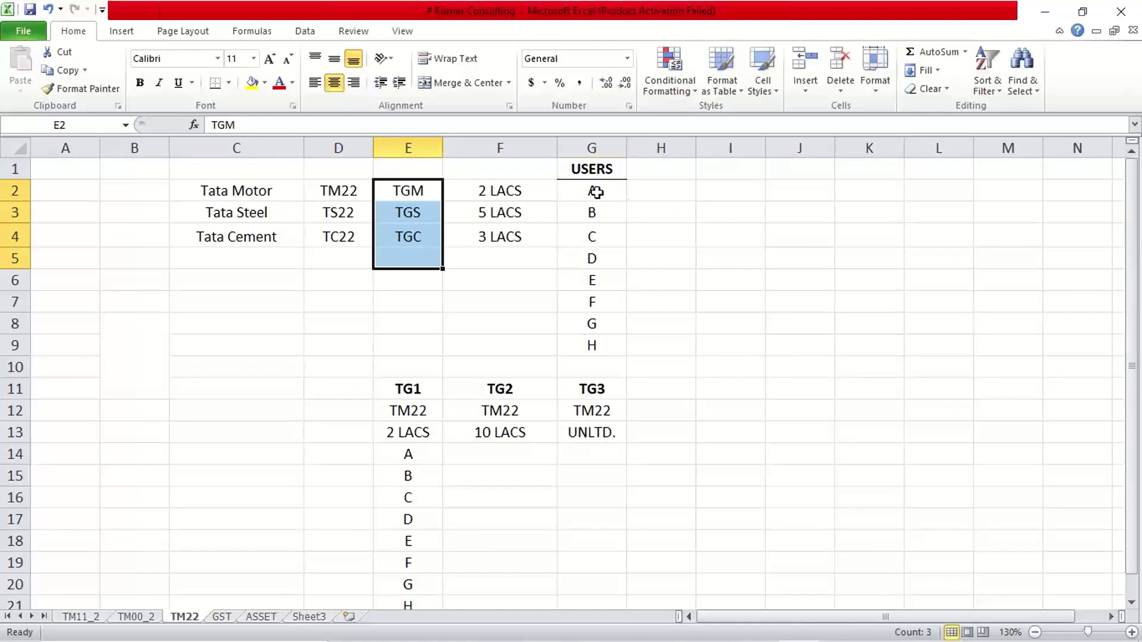
{"action": "left_click_drag", "start_coordinate": [593, 191], "coordinate": [602, 339]}
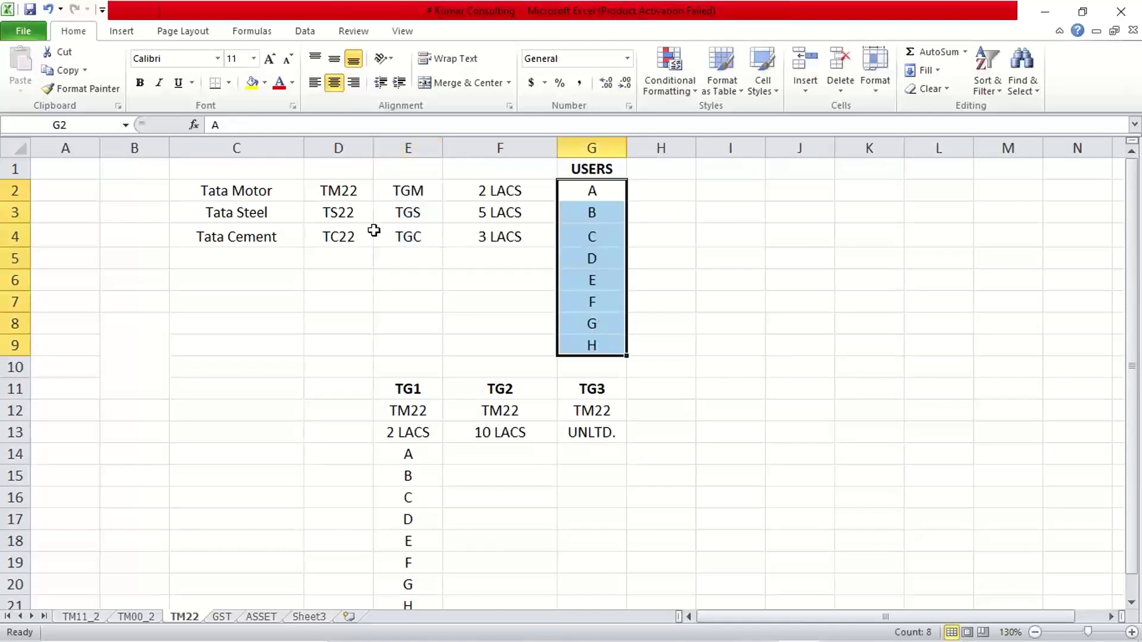
{"action": "left_click", "coordinate": [395, 191]}
{"action": "left_click", "coordinate": [521, 196]}
{"action": "left_click", "coordinate": [519, 216]}
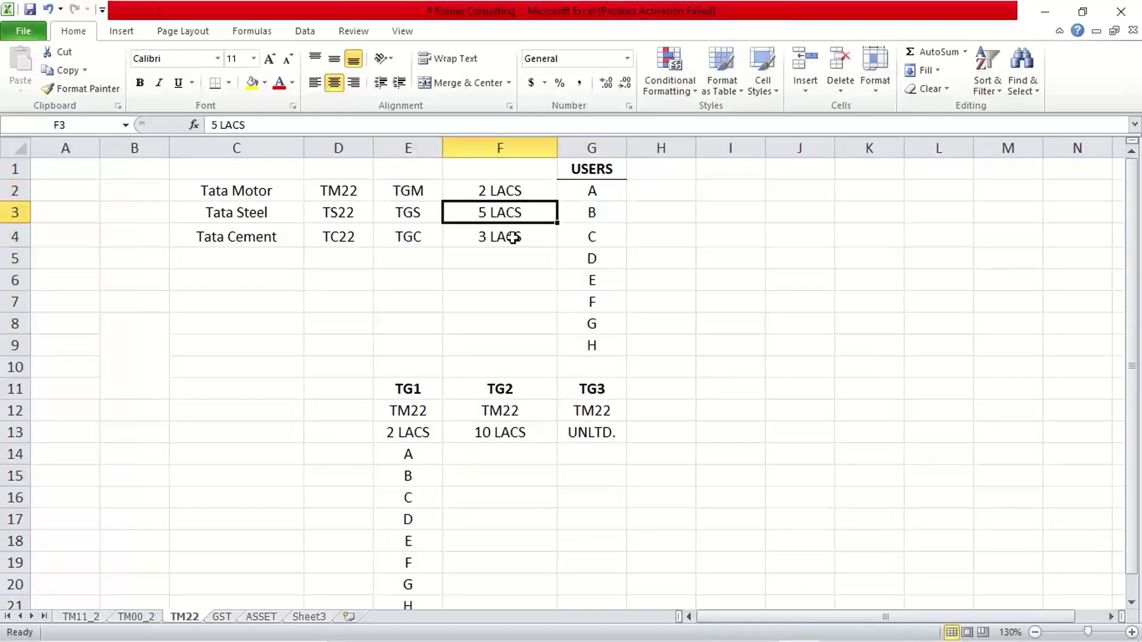
{"action": "left_click", "coordinate": [510, 237]}
{"action": "left_click", "coordinate": [592, 194]}
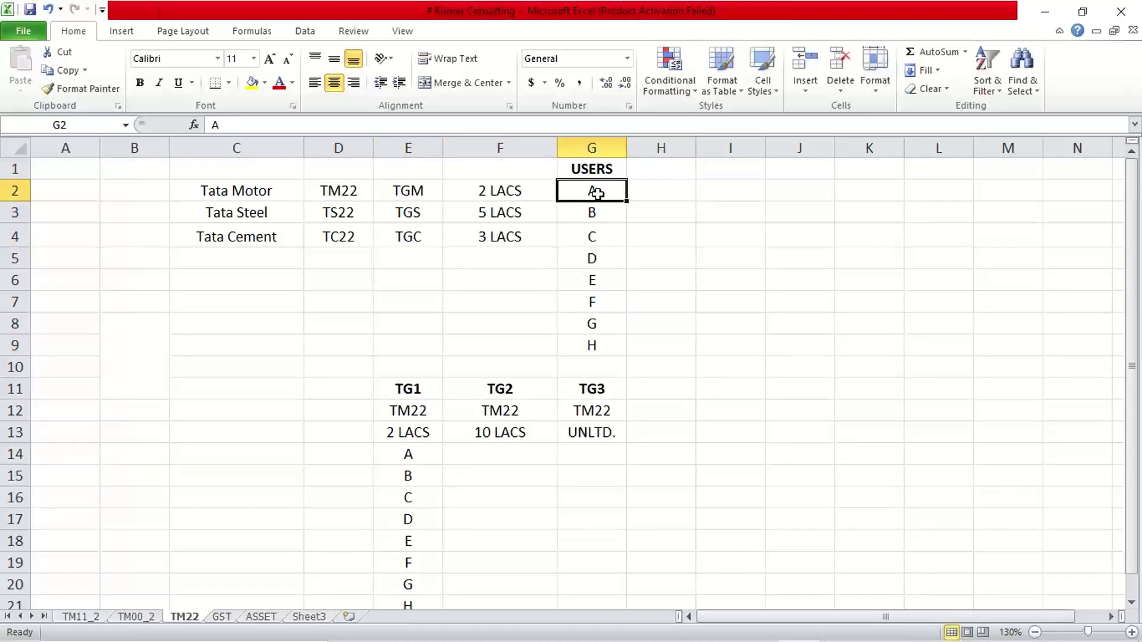
{"action": "left_click", "coordinate": [404, 190]}
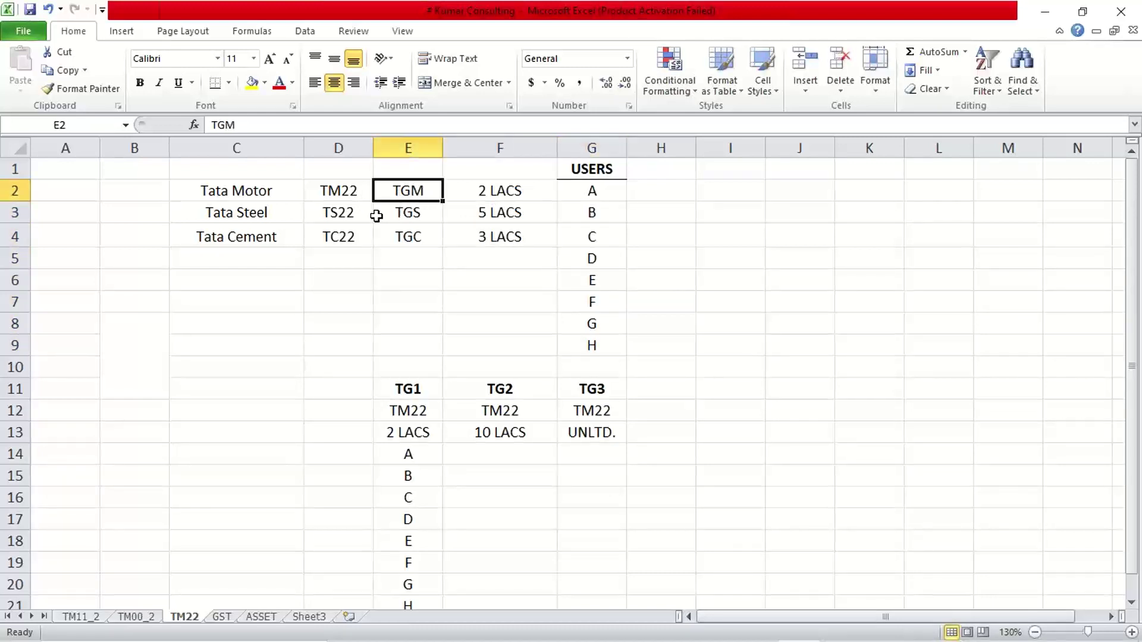
{"action": "left_click", "coordinate": [265, 216]}
{"action": "left_click", "coordinate": [233, 233]}
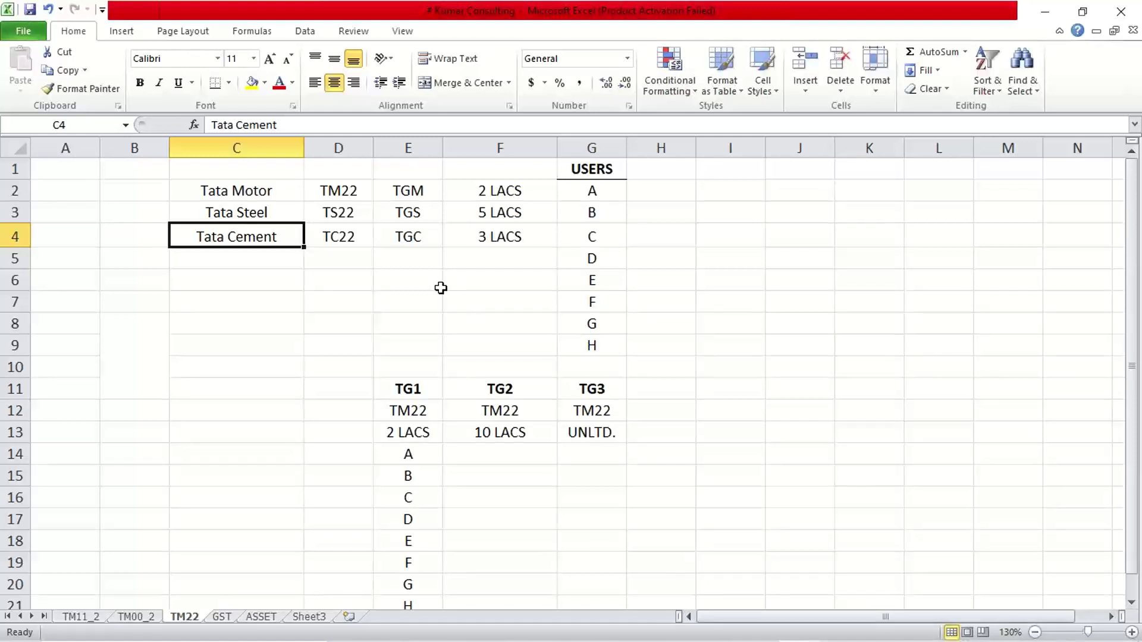
{"action": "left_click", "coordinate": [411, 196]}
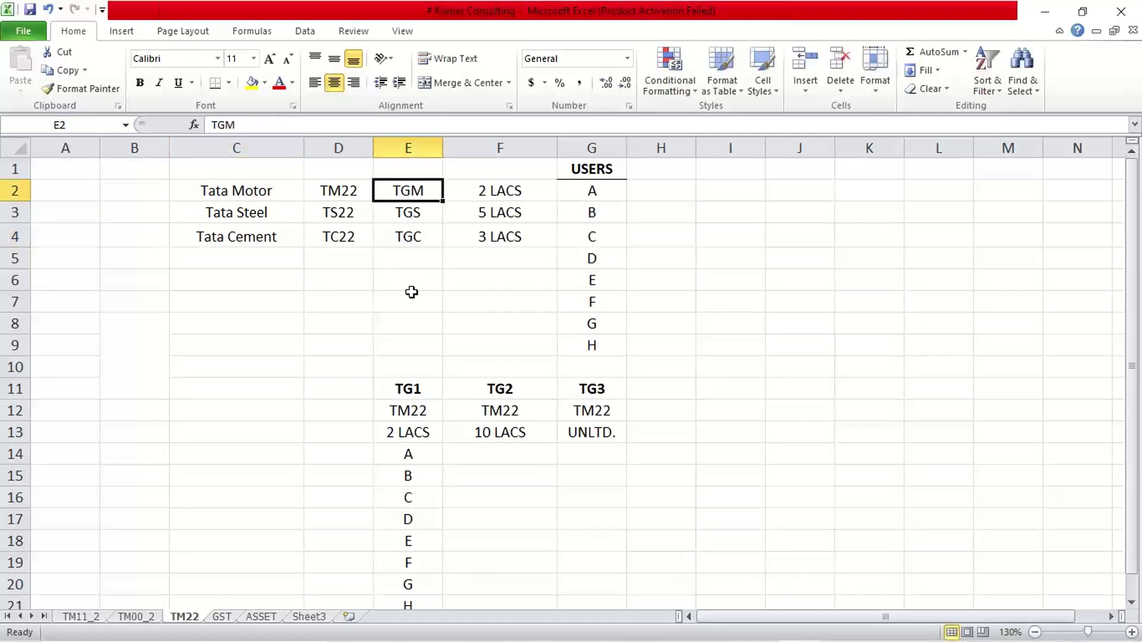
Add a bottom border beneath the TG1, TG2 and TG3 headings in row 11
{"action": "left_click_drag", "start_coordinate": [410, 389], "coordinate": [593, 390]}
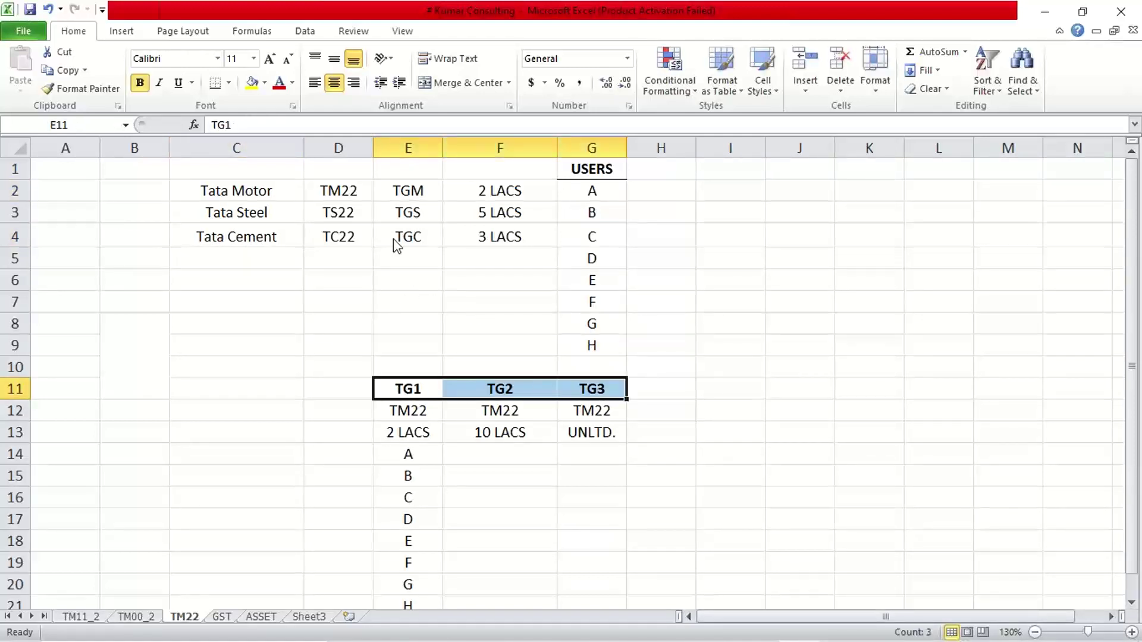
{"action": "left_click", "coordinate": [215, 83]}
{"action": "left_click", "coordinate": [502, 539]}
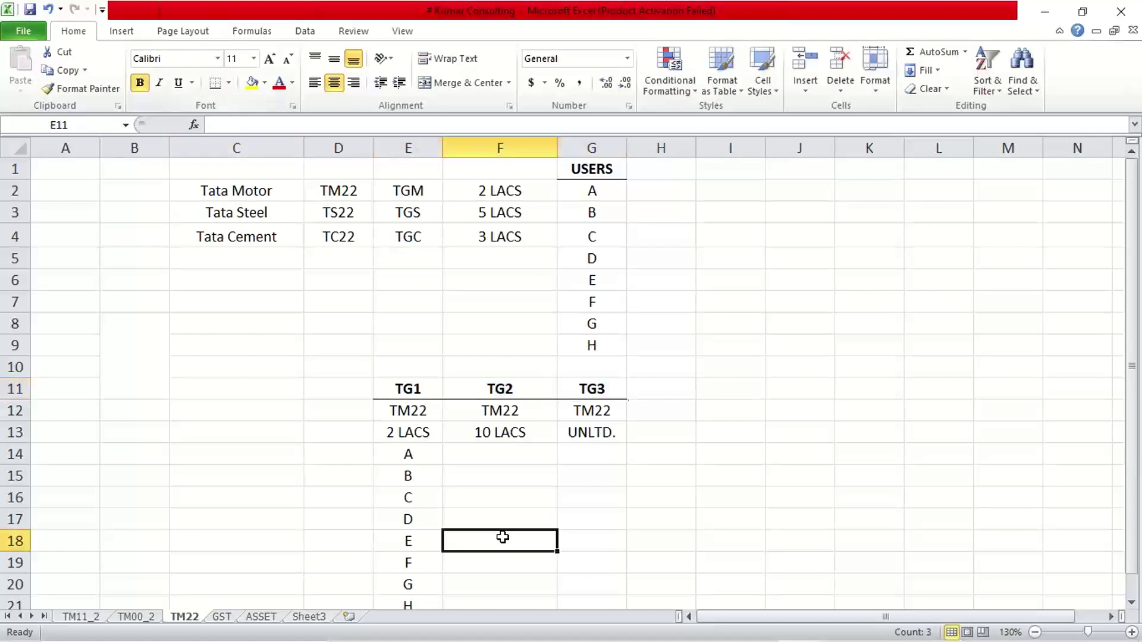
Change the tolerance group in column E to TG1 for Tata Motor, Tata Steel and Tata Cement
{"action": "left_click", "coordinate": [413, 395]}
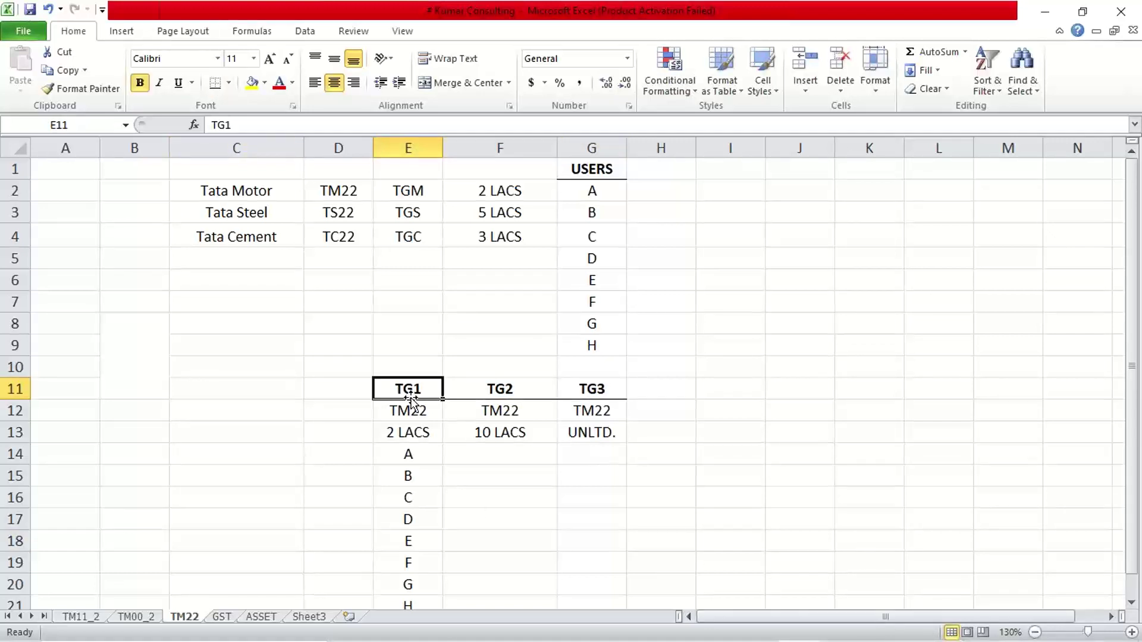
{"action": "left_click", "coordinate": [410, 188]}
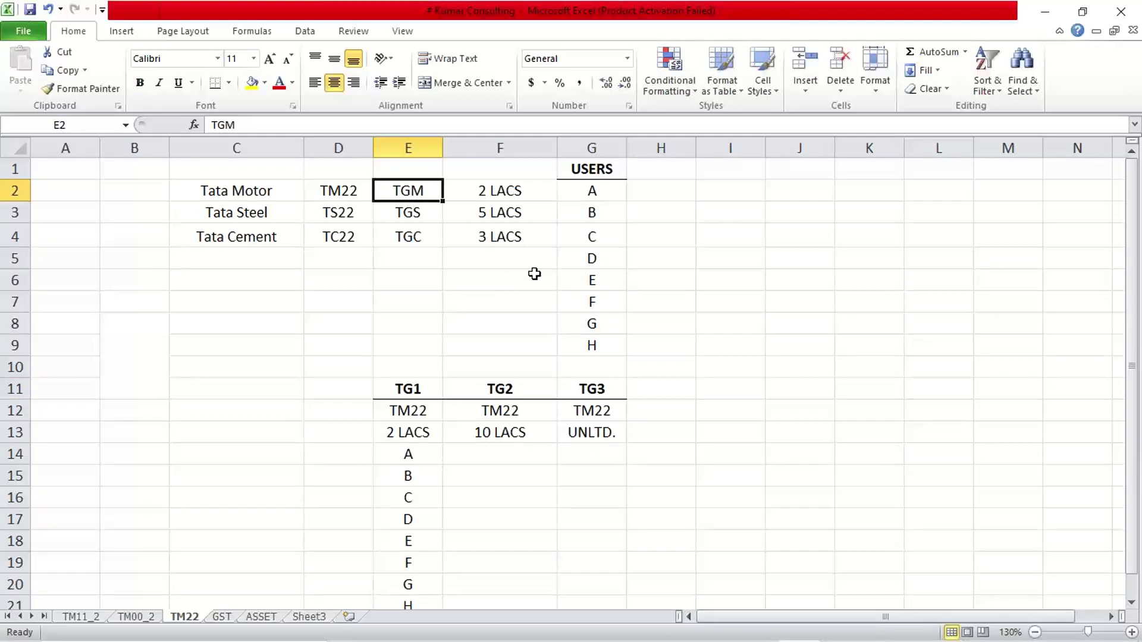
{"action": "type", "text": "TG1"}
{"action": "key", "text": "Return"}
{"action": "type", "text": "TG"}
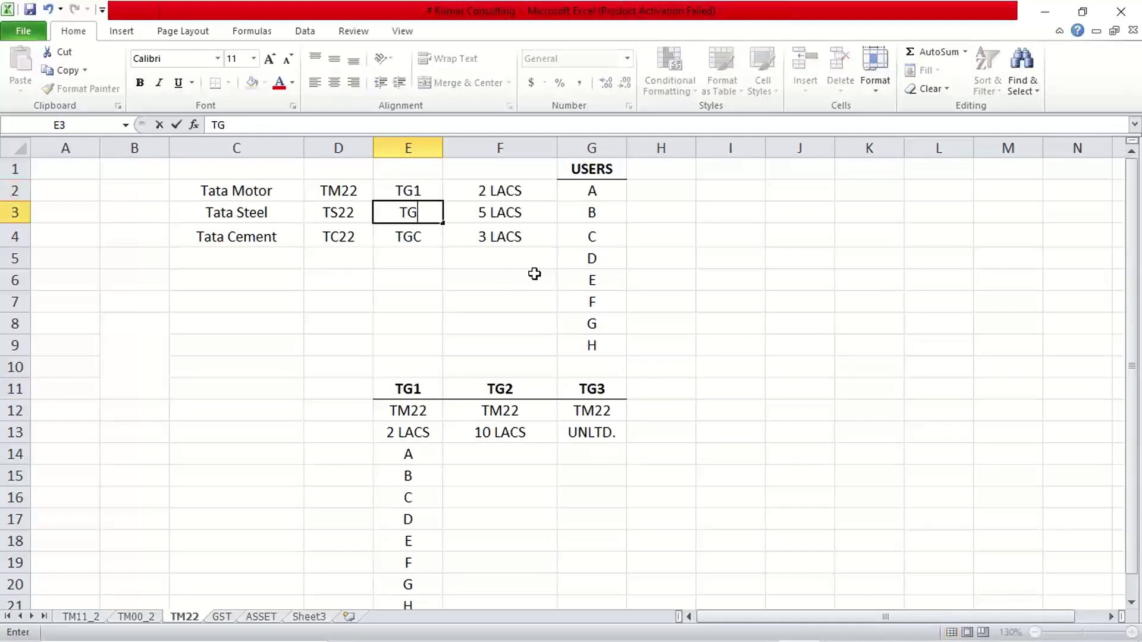
{"action": "type", "text": "1"}
{"action": "key", "text": "Return"}
{"action": "type", "text": "TG1"}
{"action": "key", "text": "Return"}
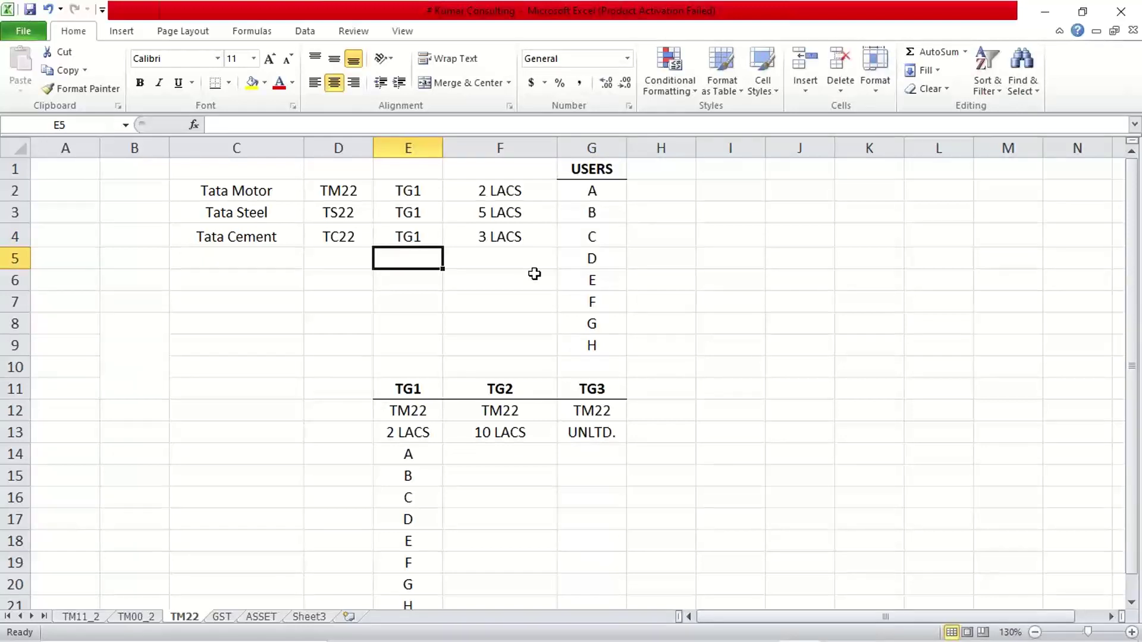
Check the tolerance group in column E against each company code TM22, TS22 and TC22
{"action": "left_click", "coordinate": [409, 194]}
{"action": "left_click", "coordinate": [363, 199]}
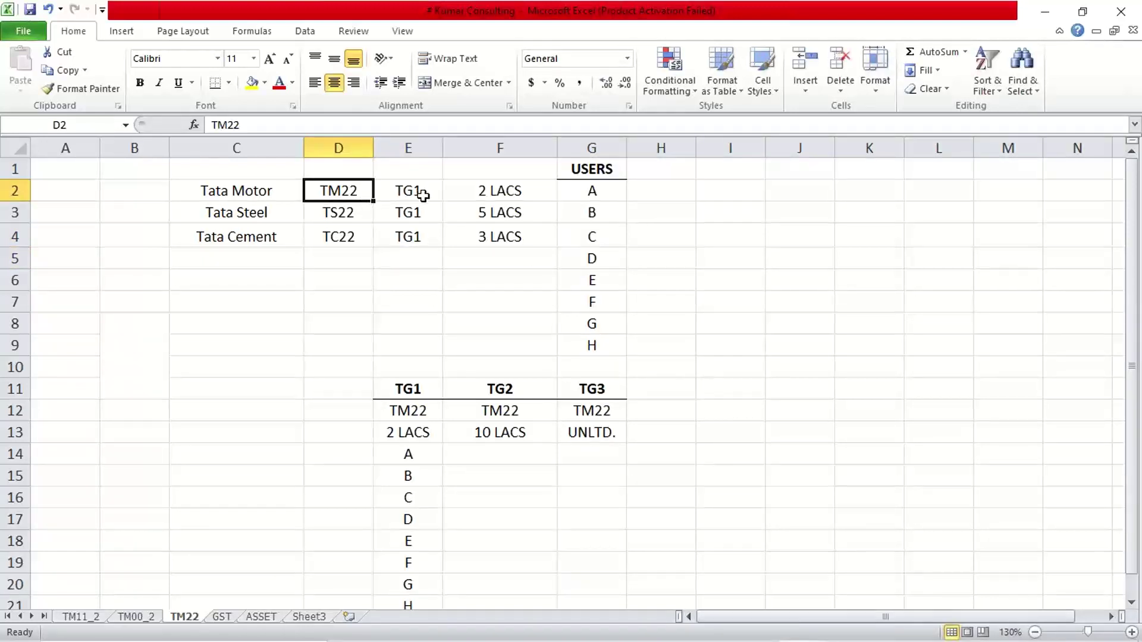
{"action": "left_click", "coordinate": [416, 212]}
{"action": "left_click", "coordinate": [333, 215]}
{"action": "left_click", "coordinate": [412, 233]}
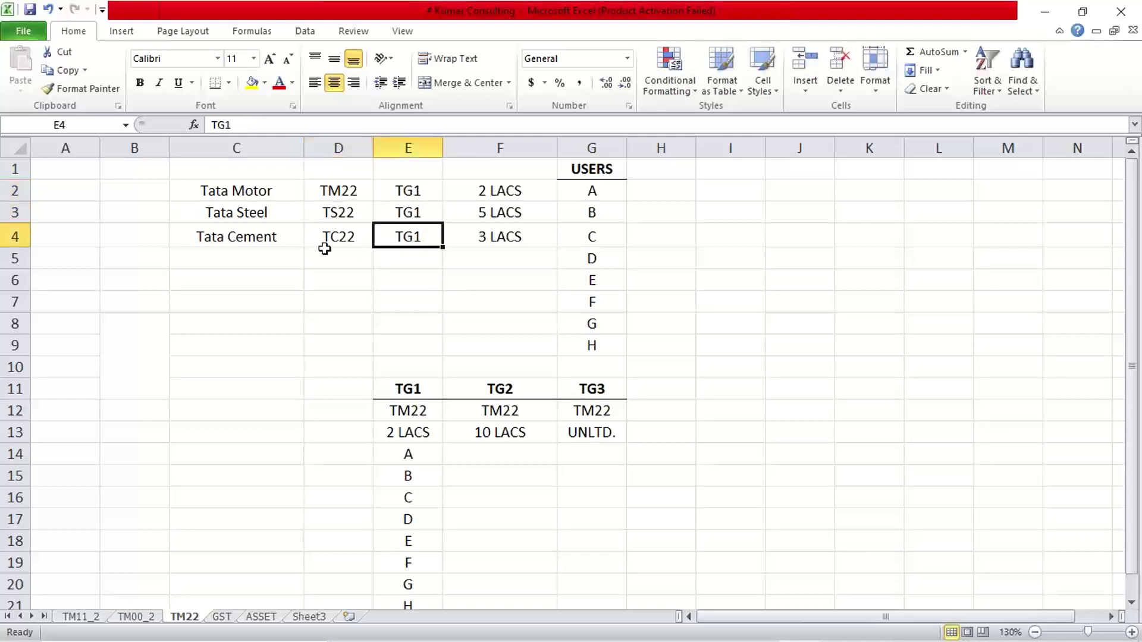
{"action": "left_click", "coordinate": [324, 251]}
{"action": "left_click", "coordinate": [333, 231]}
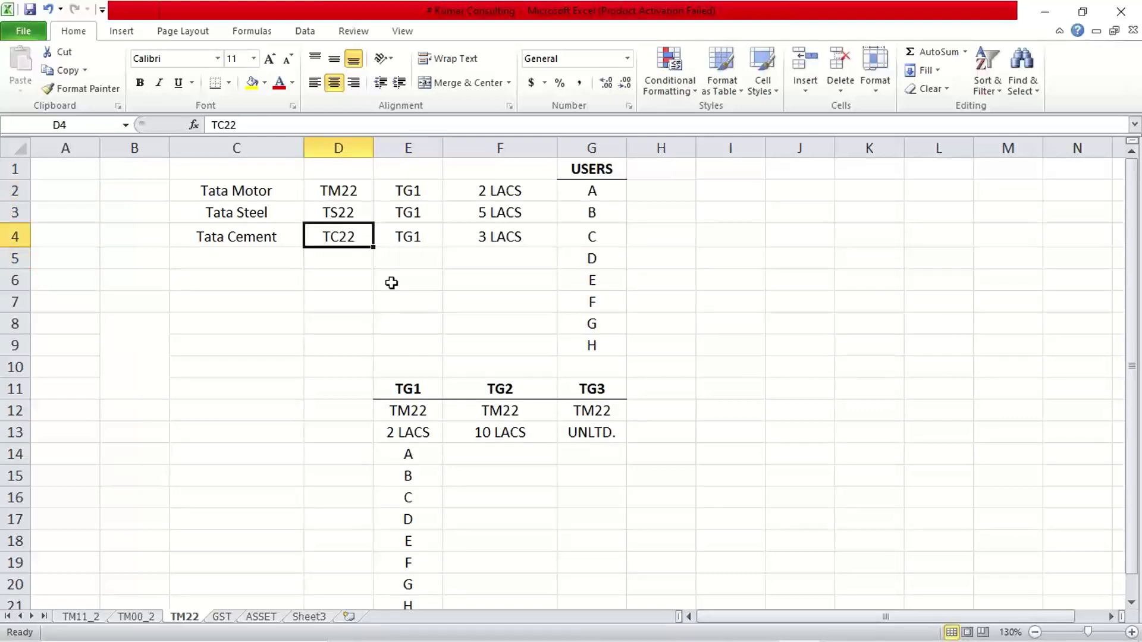
Switch to SAP and open the overview for maintaining FI tolerance groups for users
{"action": "left_click", "coordinate": [676, 626]}
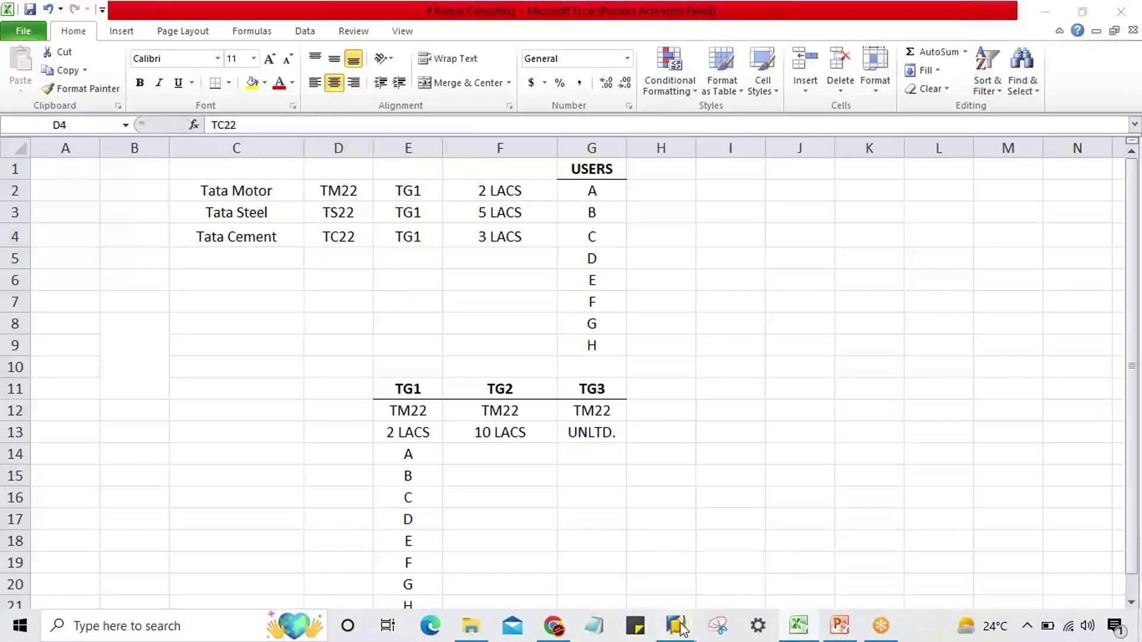
{"action": "left_click", "coordinate": [672, 529]}
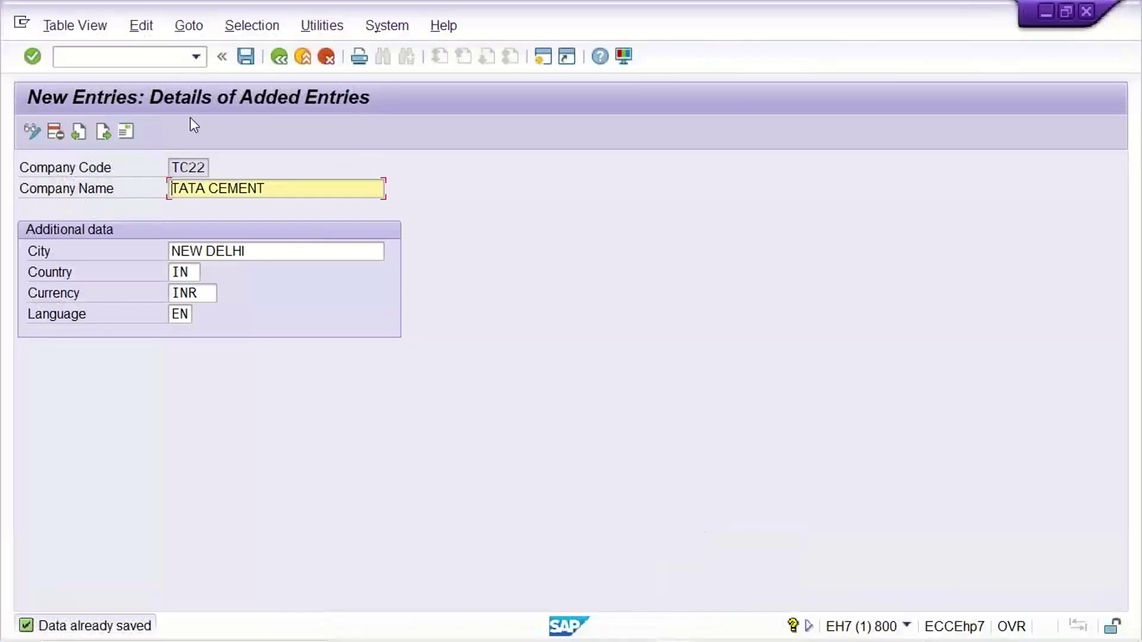
{"action": "left_click", "coordinate": [122, 60]}
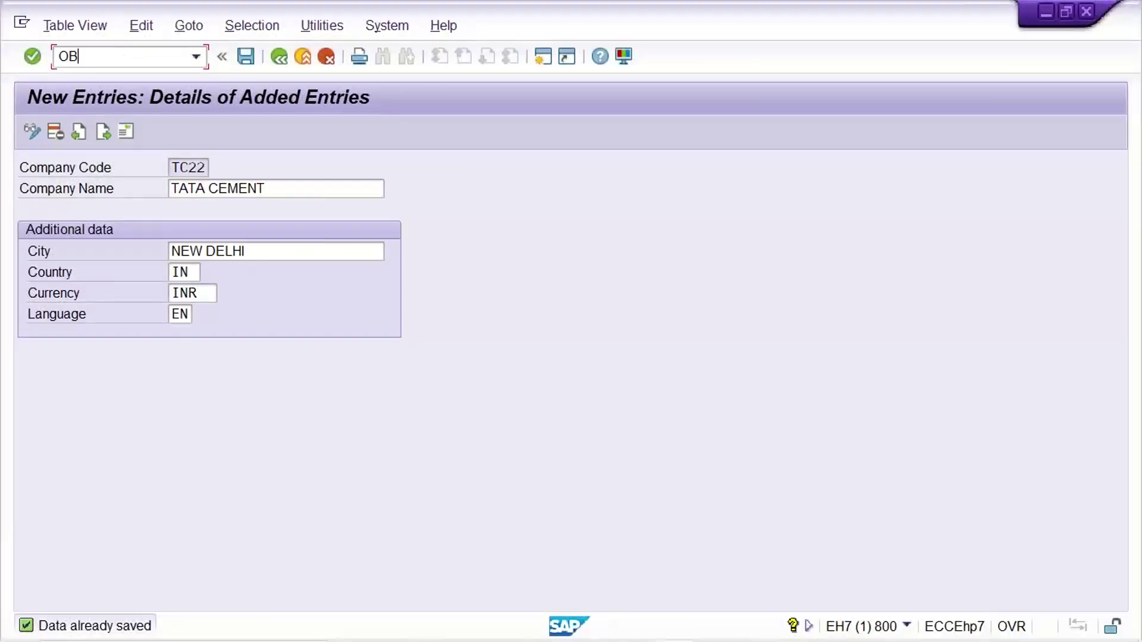
{"action": "key", "text": "BackSpace"}
{"action": "key", "text": "BackSpace"}
{"action": "type", "text": "/NOBA"}
{"action": "key", "text": "Return"}
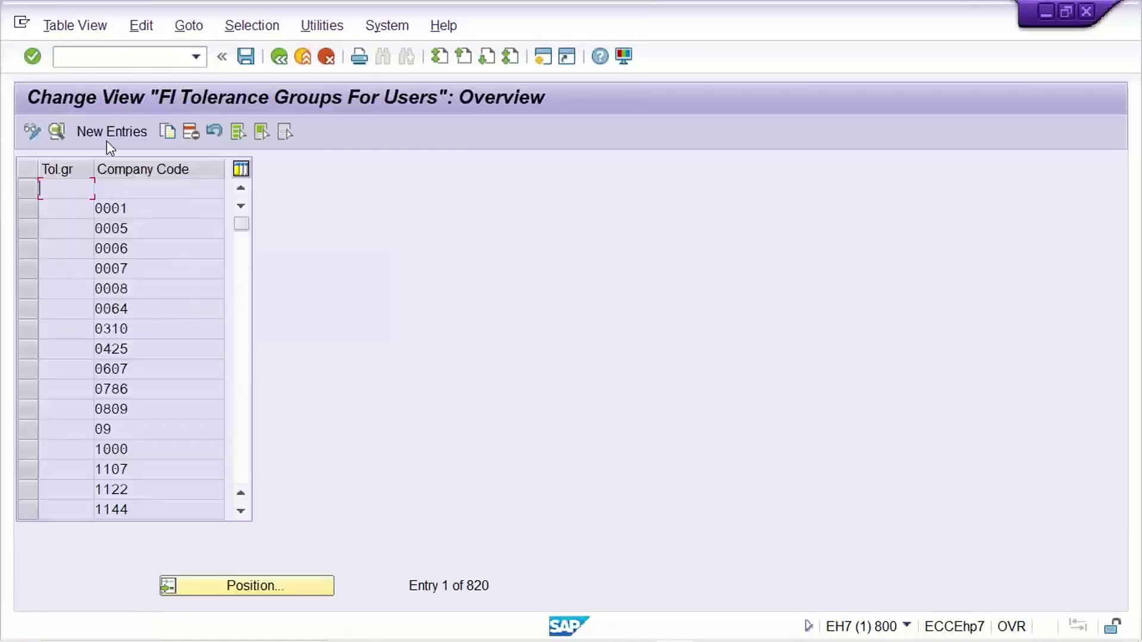
{"action": "left_click", "coordinate": [111, 135]}
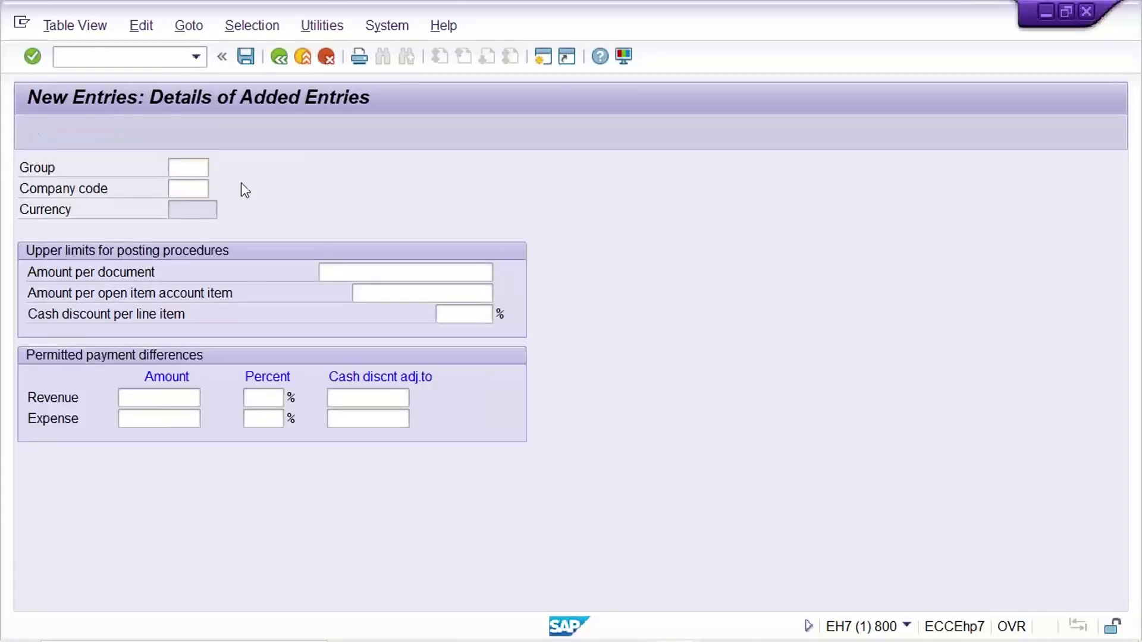
{"action": "left_click", "coordinate": [251, 585]}
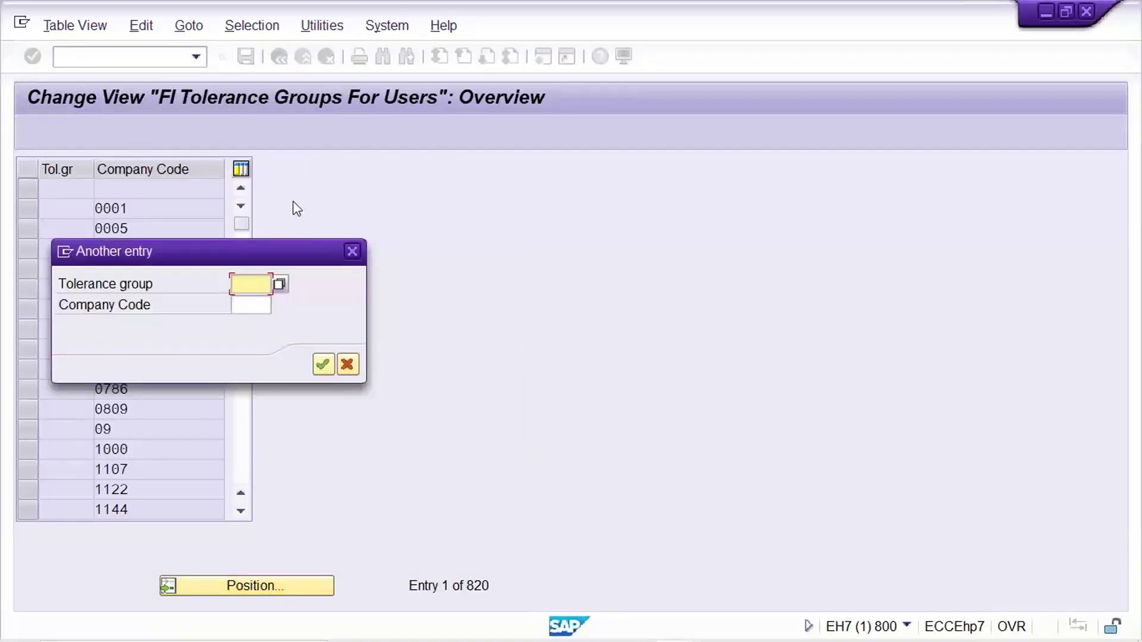
{"action": "left_click", "coordinate": [353, 252]}
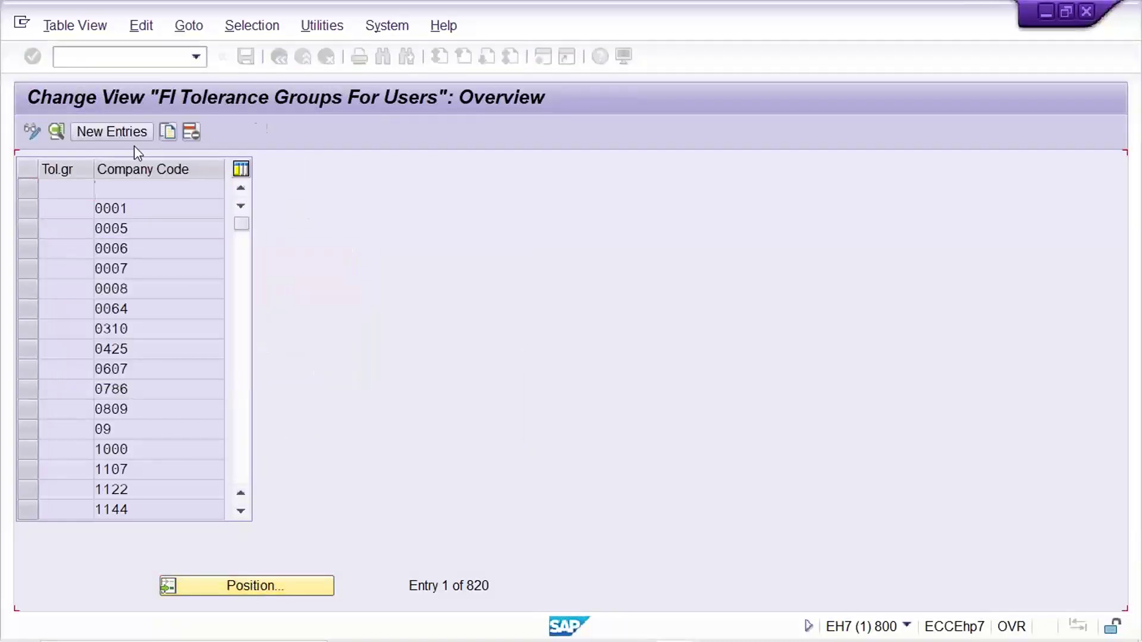
Create a new tolerance group entry with group TG1 and company code TM22
{"action": "left_click", "coordinate": [102, 132]}
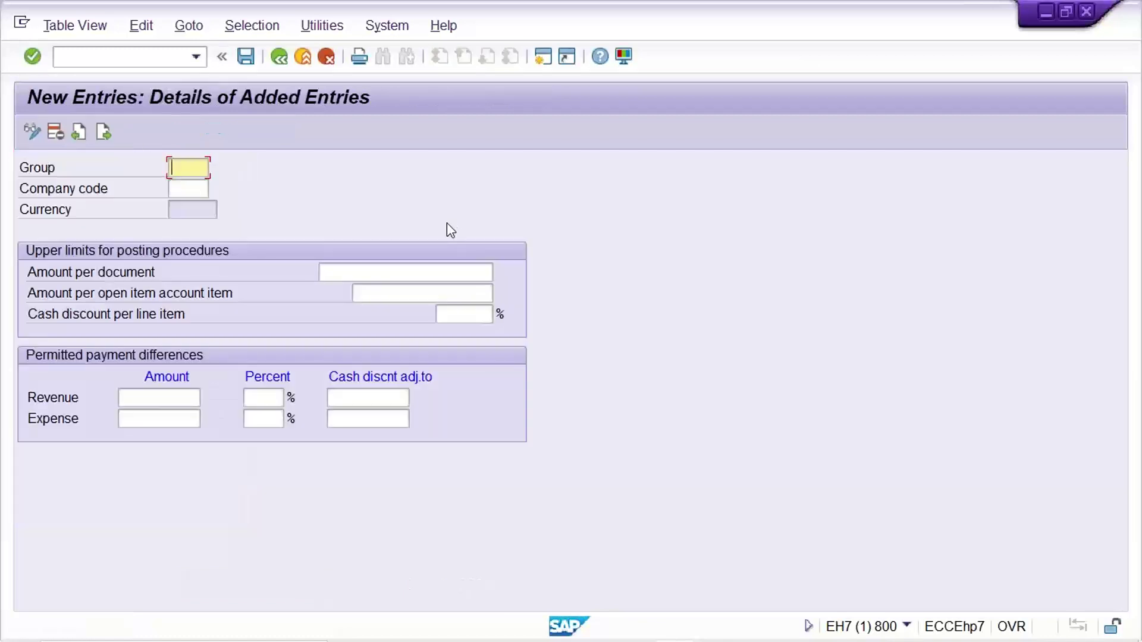
{"action": "type", "text": "TG1"}
{"action": "key", "text": "Tab"}
{"action": "type", "text": "TM"}
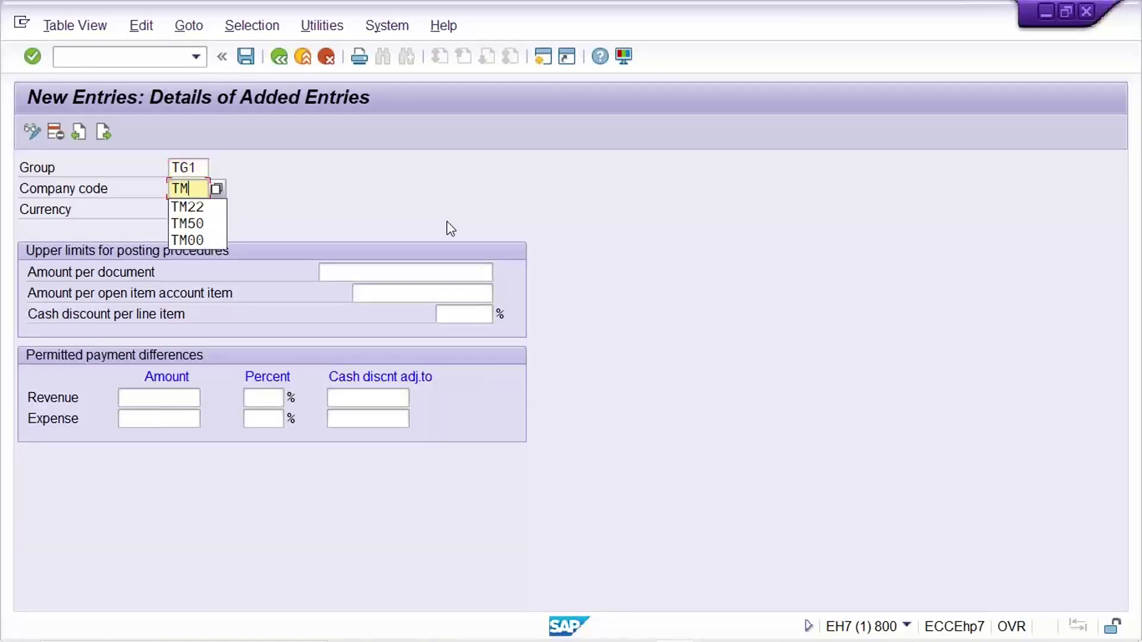
{"action": "type", "text": "22"}
{"action": "key", "text": "Tab"}
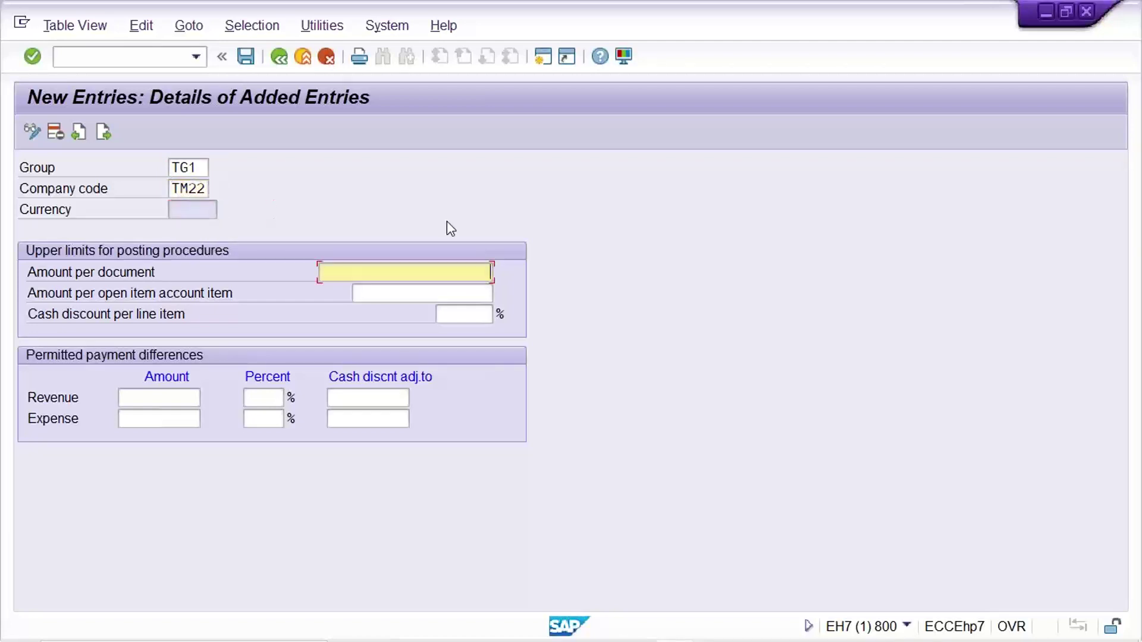
Set the upper posting limits to 200000 per document and per open item account item, with a 5% cash discount per line item
{"action": "type", "text": "2"}
{"action": "type", "text": "00000"}
{"action": "key", "text": "Tab"}
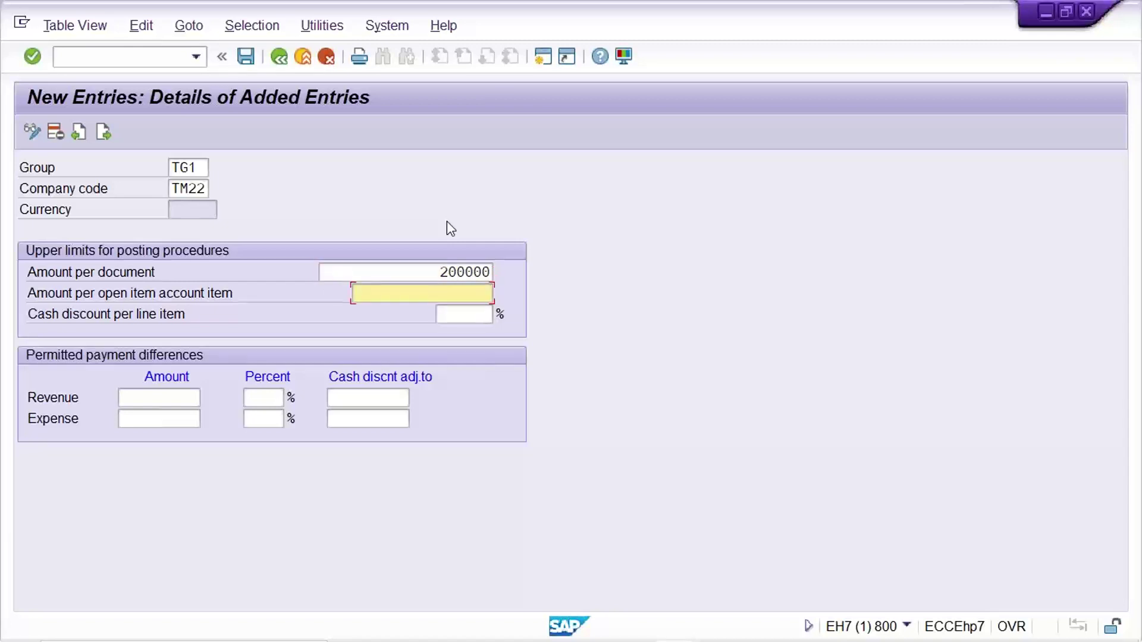
{"action": "type", "text": "200000"}
{"action": "key", "text": "Tab"}
{"action": "type", "text": "5"}
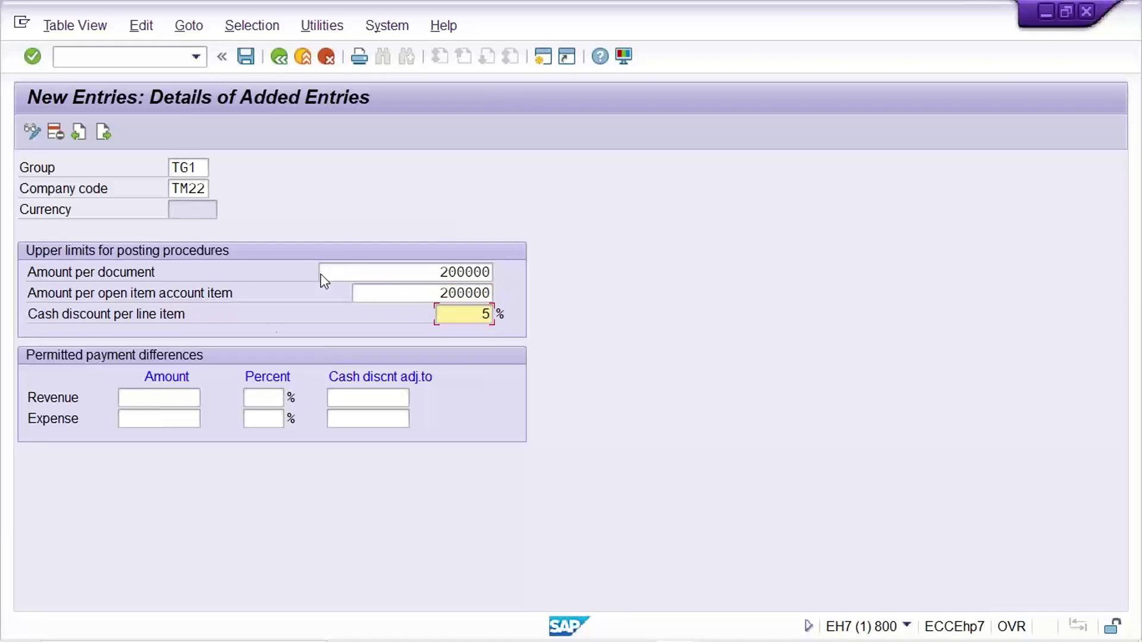
Set the permitted payment difference amounts to 10 for both revenue and expense, and save the entry
{"action": "left_click", "coordinate": [170, 396]}
{"action": "type", "text": "100"}
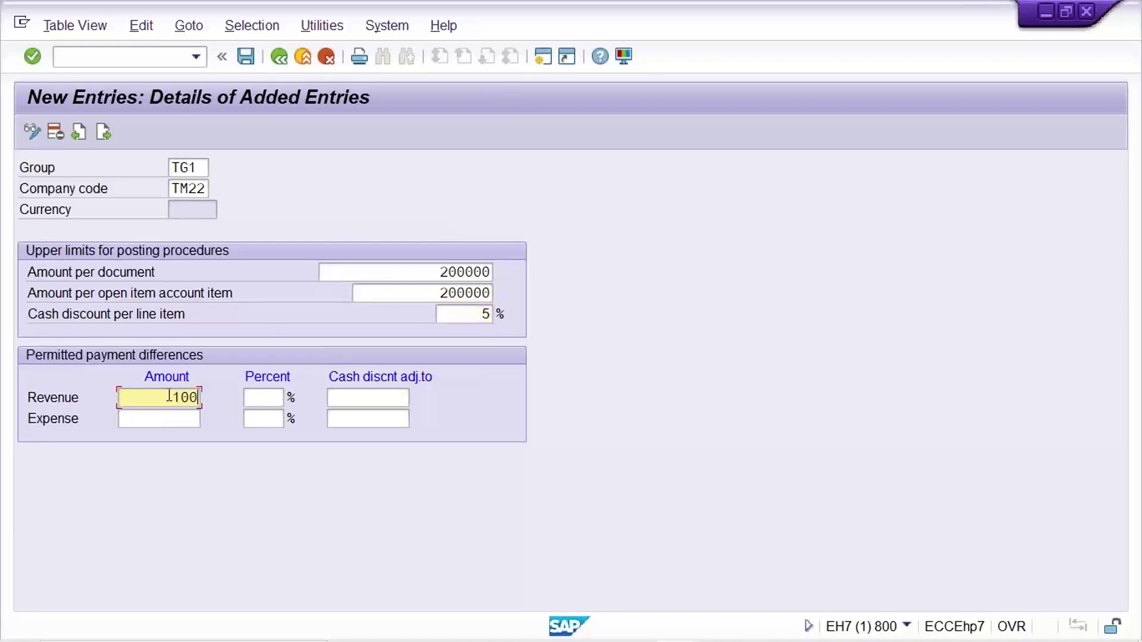
{"action": "key", "text": "BackSpace"}
{"action": "key", "text": "Tab"}
{"action": "type", "text": "10"}
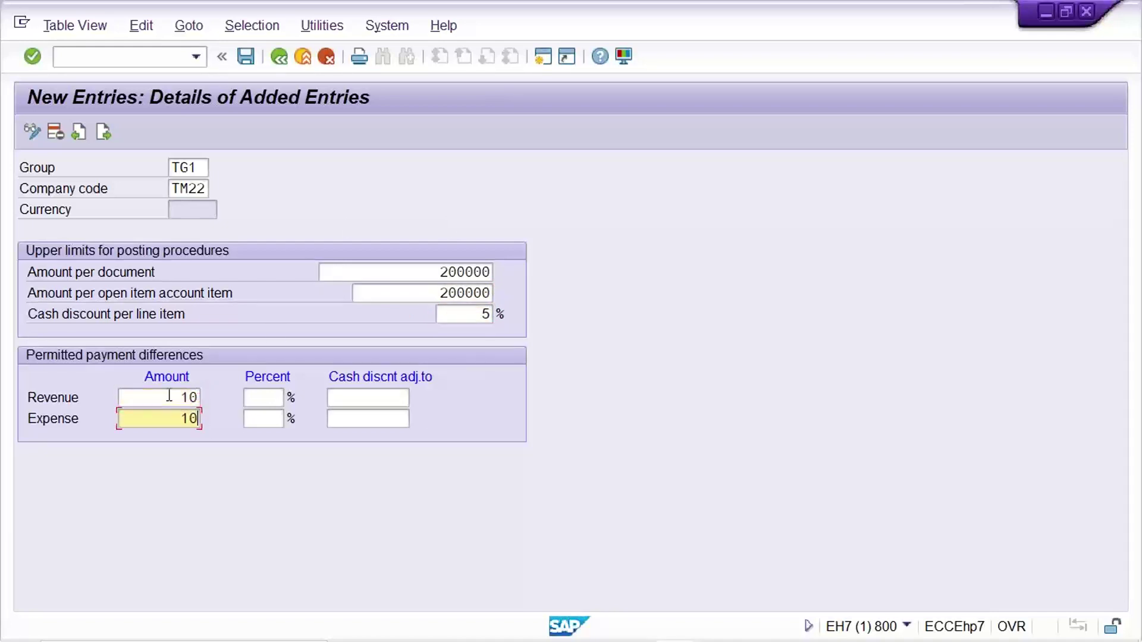
{"action": "key", "text": "Return"}
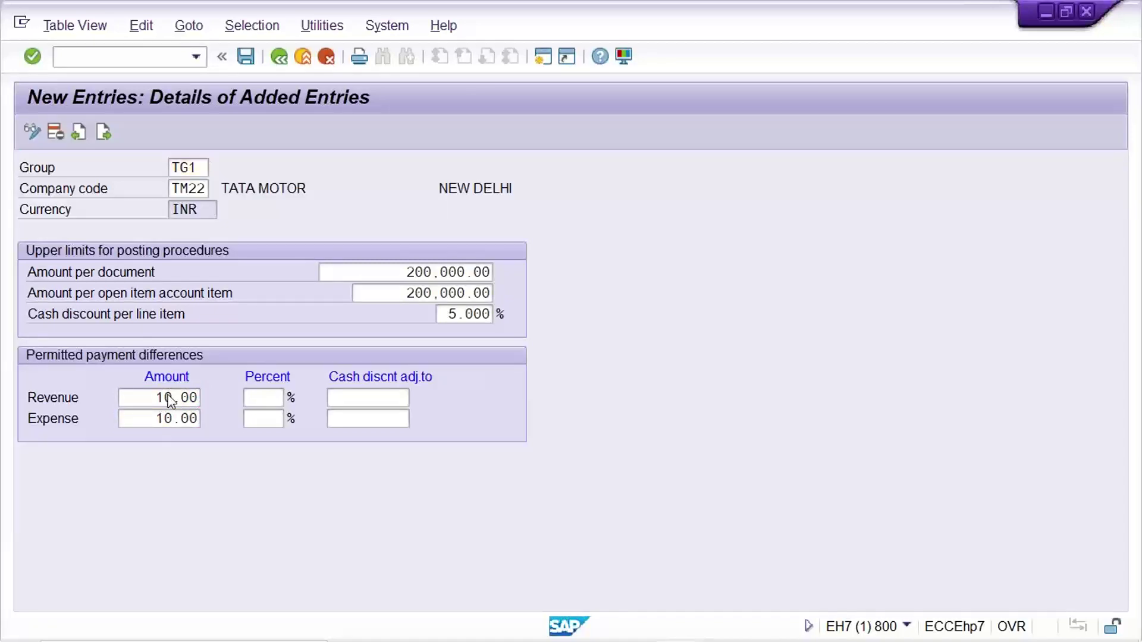
{"action": "key", "text": "ctrl+s"}
{"action": "key", "text": "Return"}
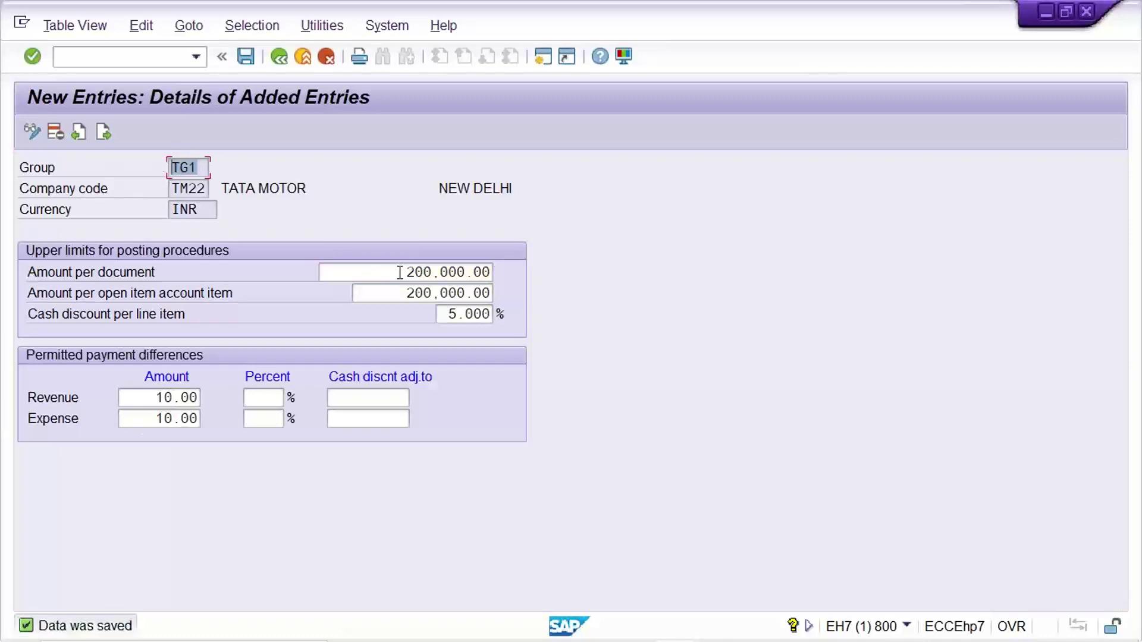
Return to the tolerance group overview and select the TG1 entry for company code TM22
{"action": "left_click_drag", "start_coordinate": [400, 273], "coordinate": [583, 273]}
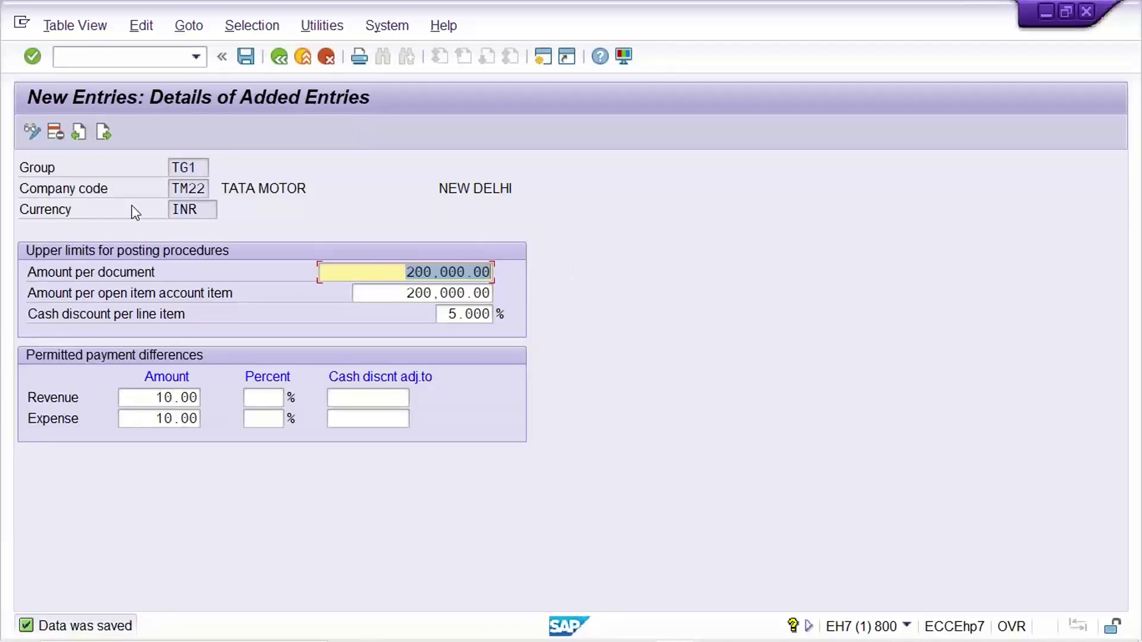
{"action": "left_click", "coordinate": [279, 57]}
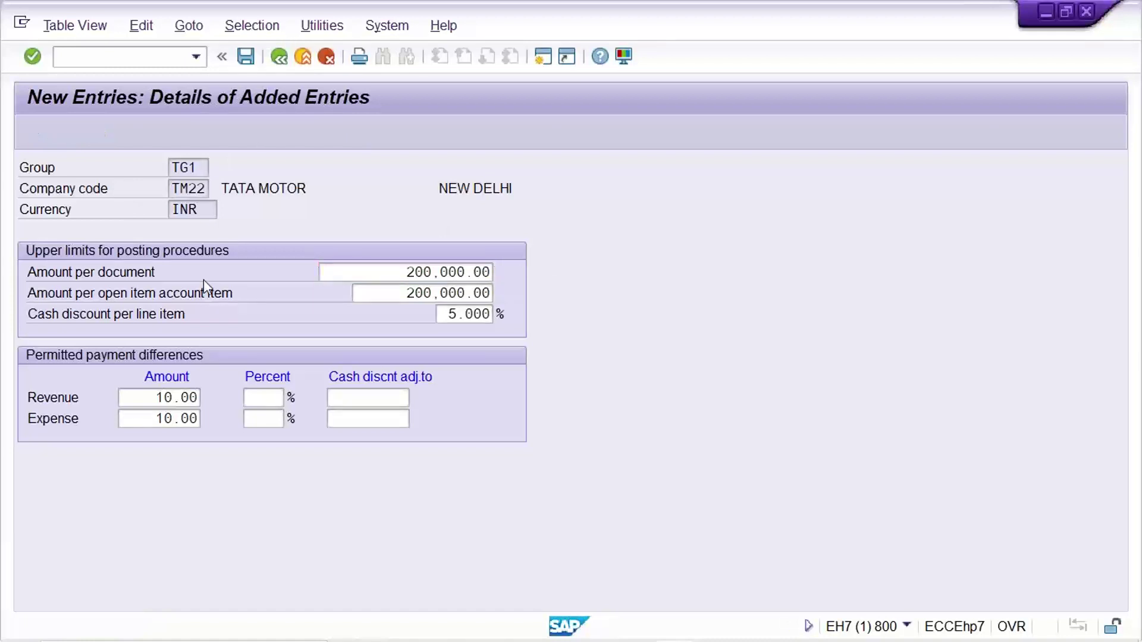
{"action": "left_click", "coordinate": [33, 188]}
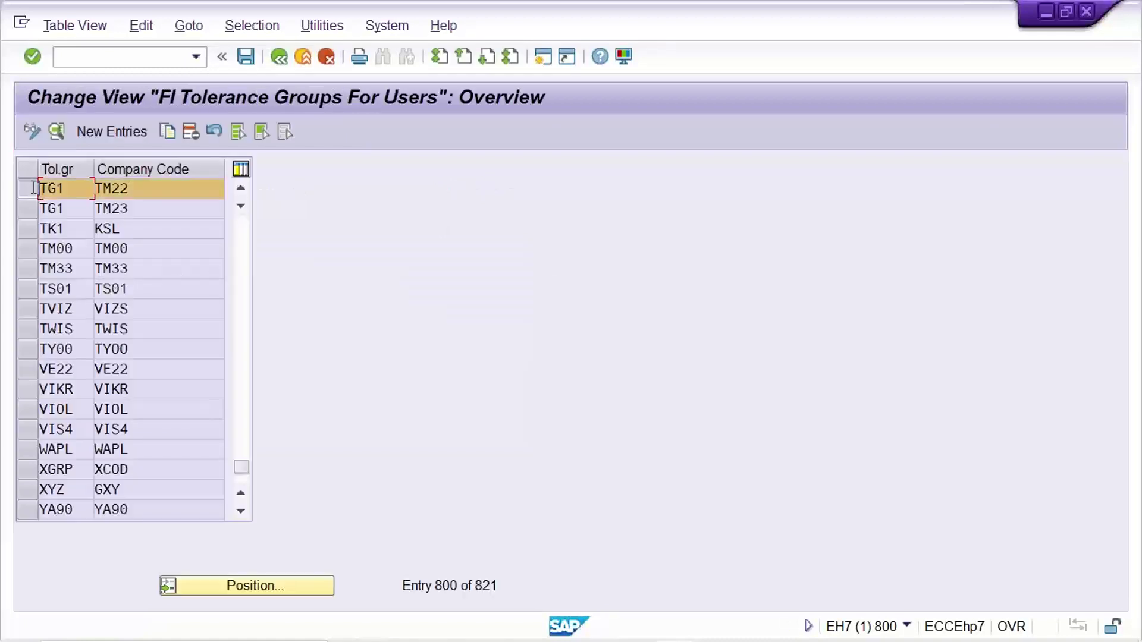
{"action": "left_click", "coordinate": [145, 189]}
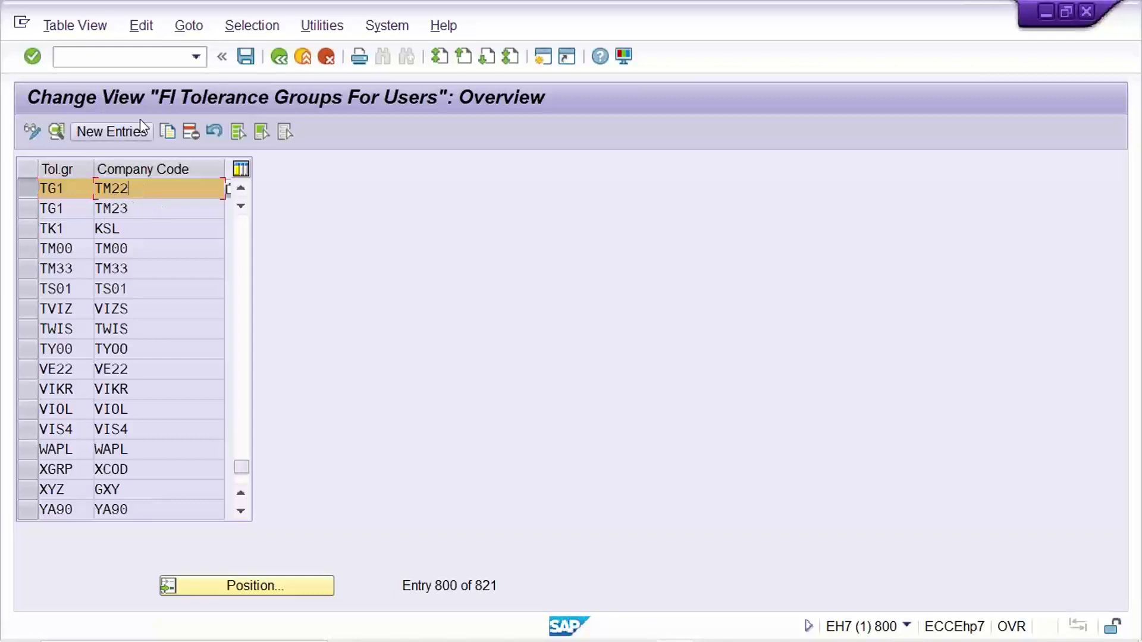
{"action": "left_click", "coordinate": [168, 132]}
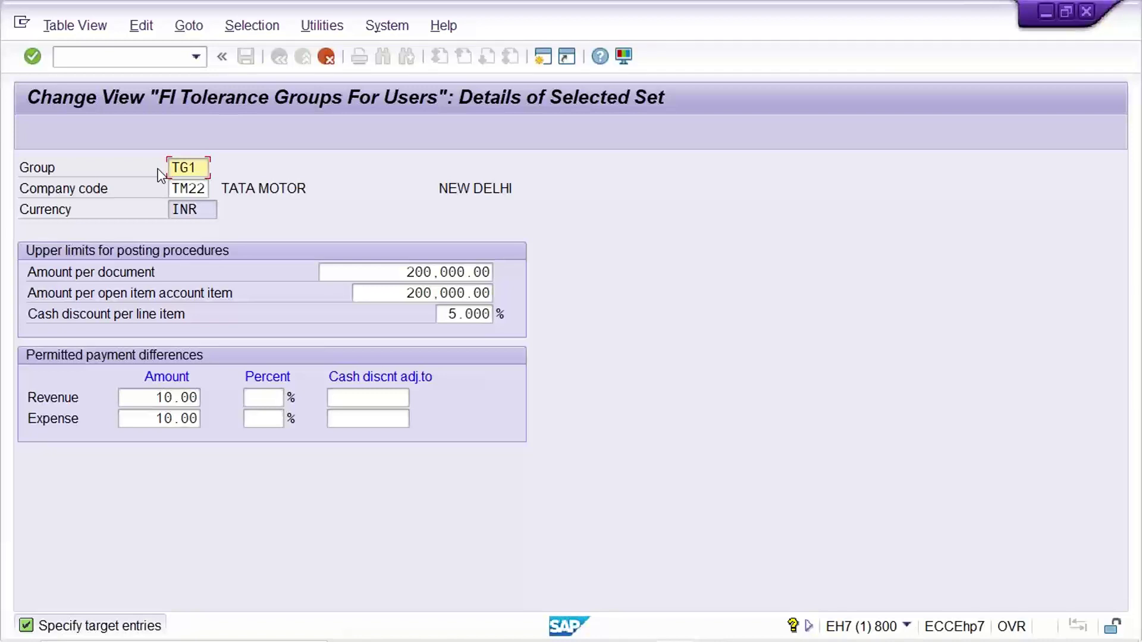
{"action": "left_click", "coordinate": [205, 167]}
{"action": "left_click", "coordinate": [327, 57]}
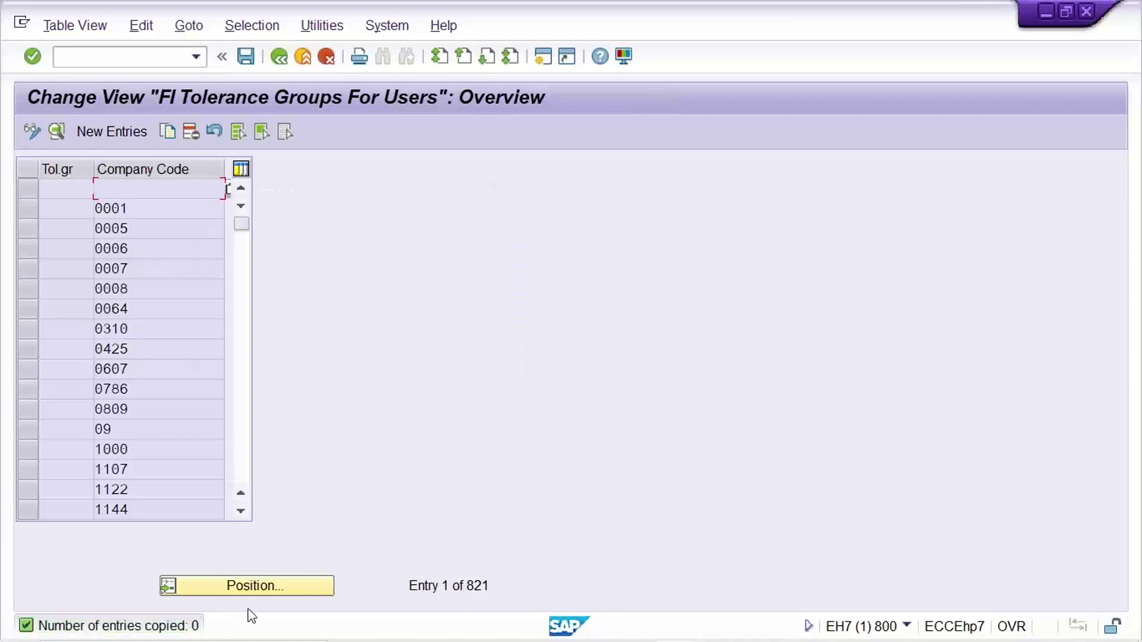
Position the overview list at tolerance group TG1 with company code TM22
{"action": "left_click", "coordinate": [250, 586]}
{"action": "type", "text": "TH"}
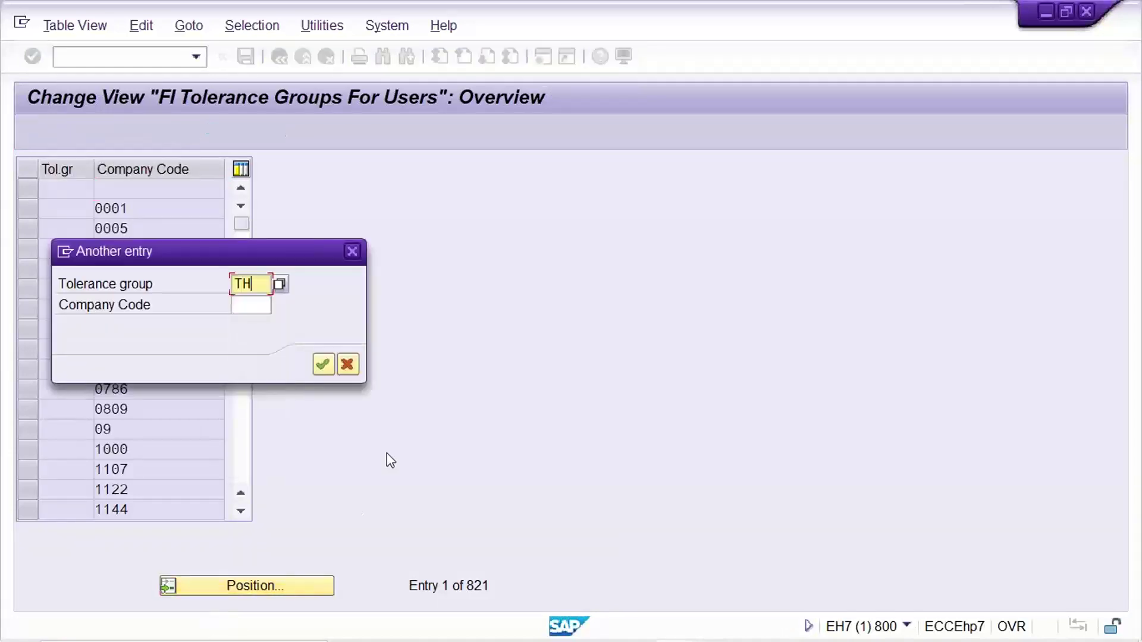
{"action": "key", "text": "BackSpace"}
{"action": "type", "text": "G12"}
{"action": "key", "text": "BackSpace"}
{"action": "key", "text": "Tab"}
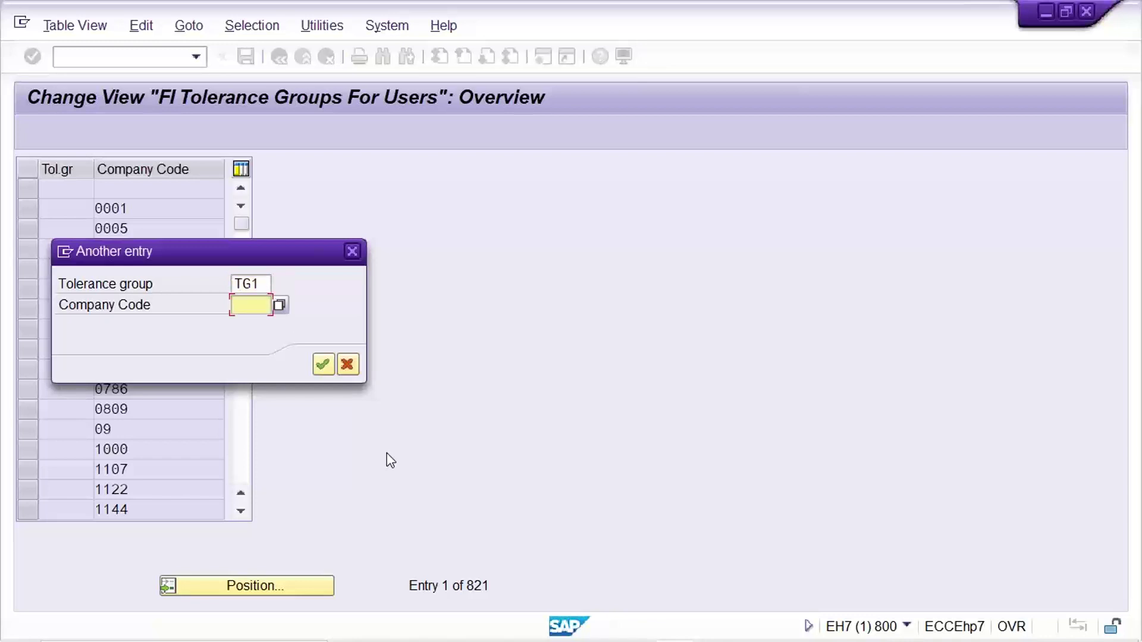
{"action": "type", "text": "TR22"}
{"action": "key", "text": "Return"}
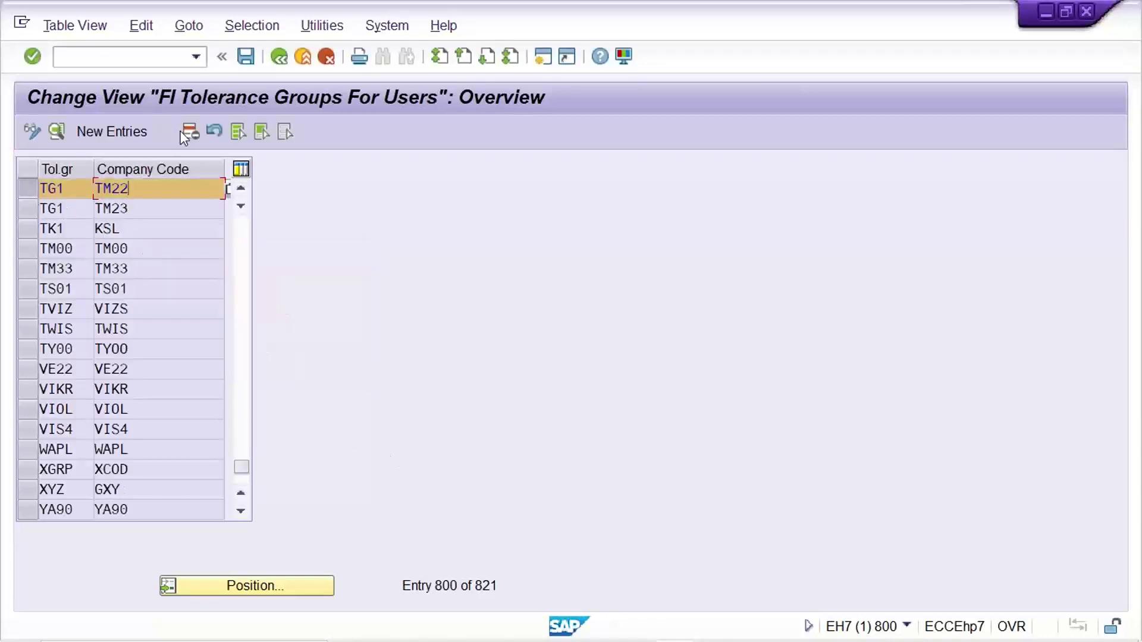
Start copying the TG1 entry of TM22 and set the copy's company code to TS22
{"action": "left_click", "coordinate": [185, 132]}
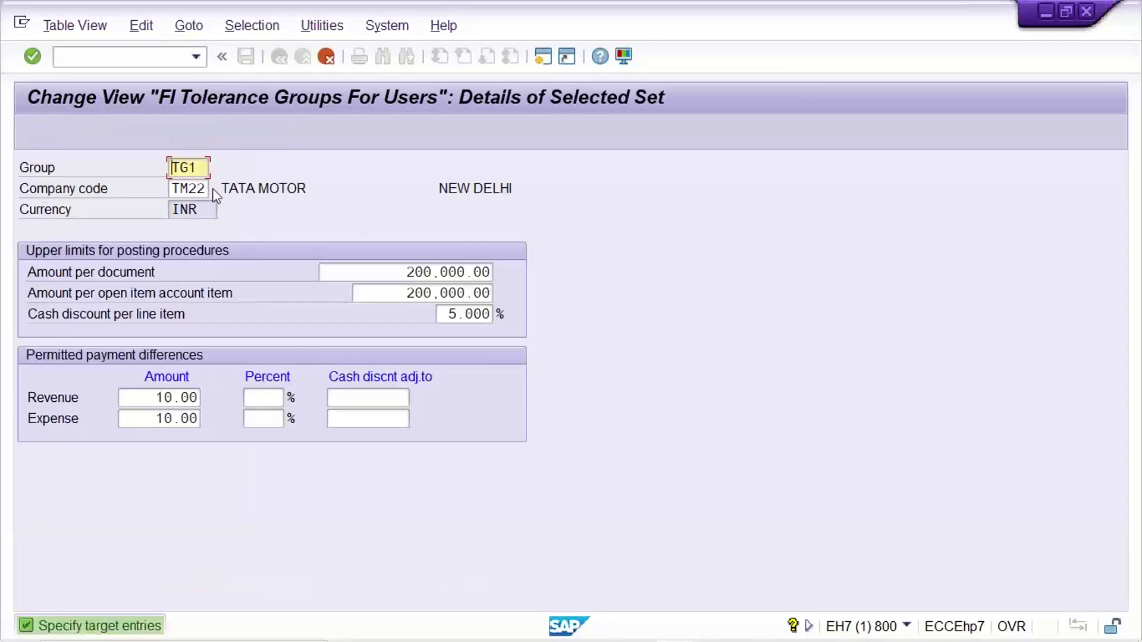
{"action": "left_click", "coordinate": [181, 189]}
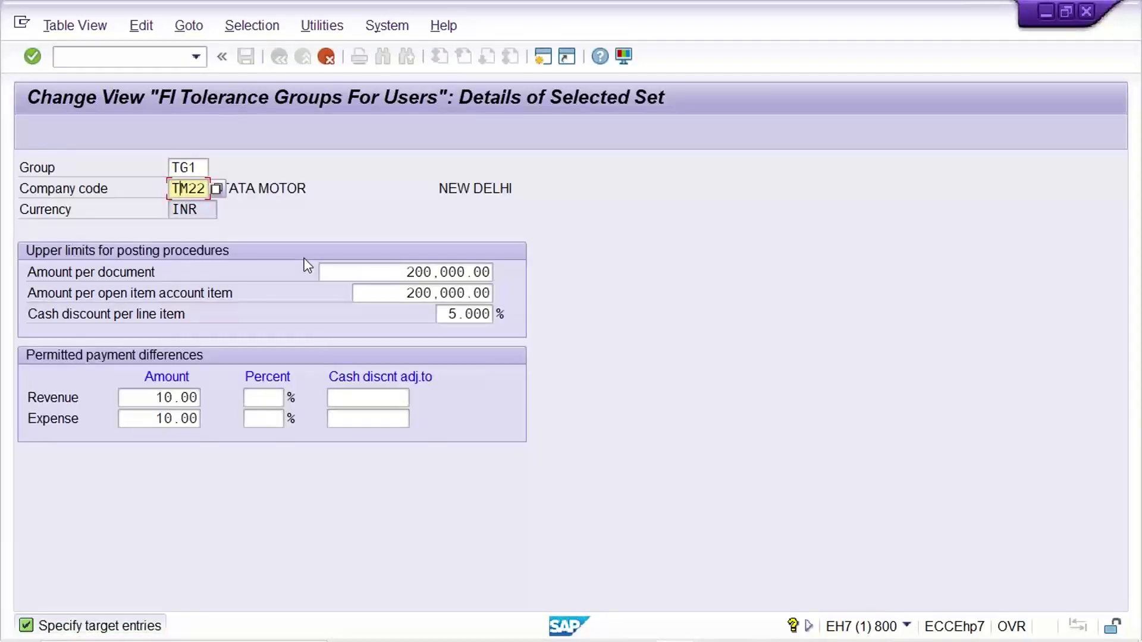
{"action": "type", "text": "S"}
Switch to the Excel sheet to check the TG1 amount limit for Tata Steel, and return to SAP
{"action": "mouse_move", "coordinate": [708, 640]}
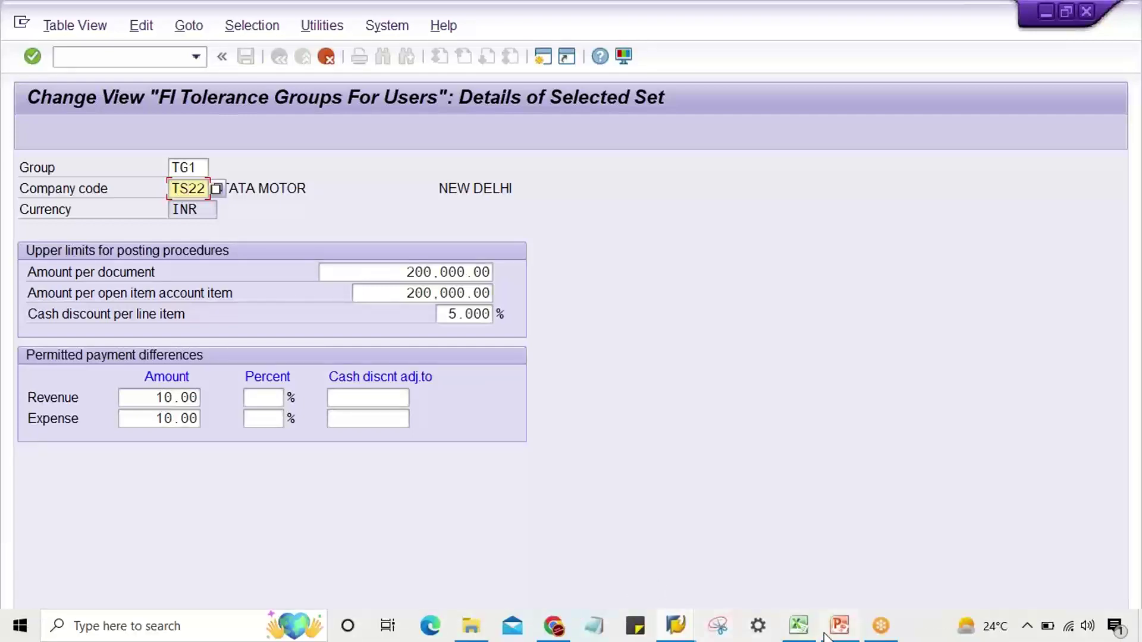
{"action": "left_click", "coordinate": [798, 625]}
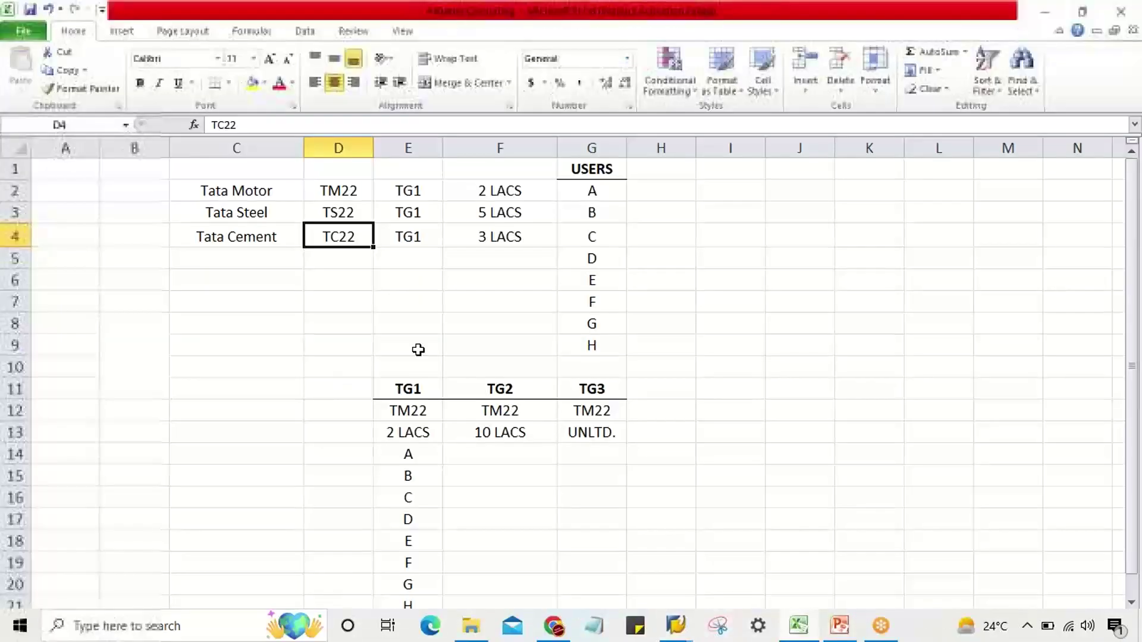
{"action": "left_click", "coordinate": [357, 212]}
{"action": "left_click", "coordinate": [481, 214]}
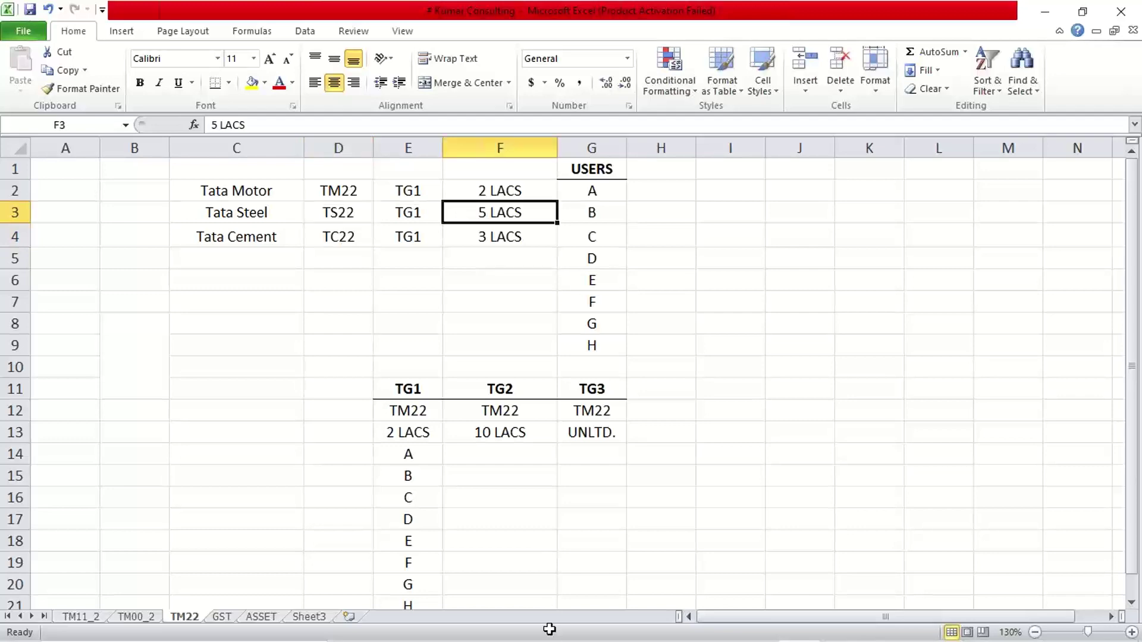
{"action": "mouse_move", "coordinate": [550, 641]}
{"action": "left_click", "coordinate": [683, 630]}
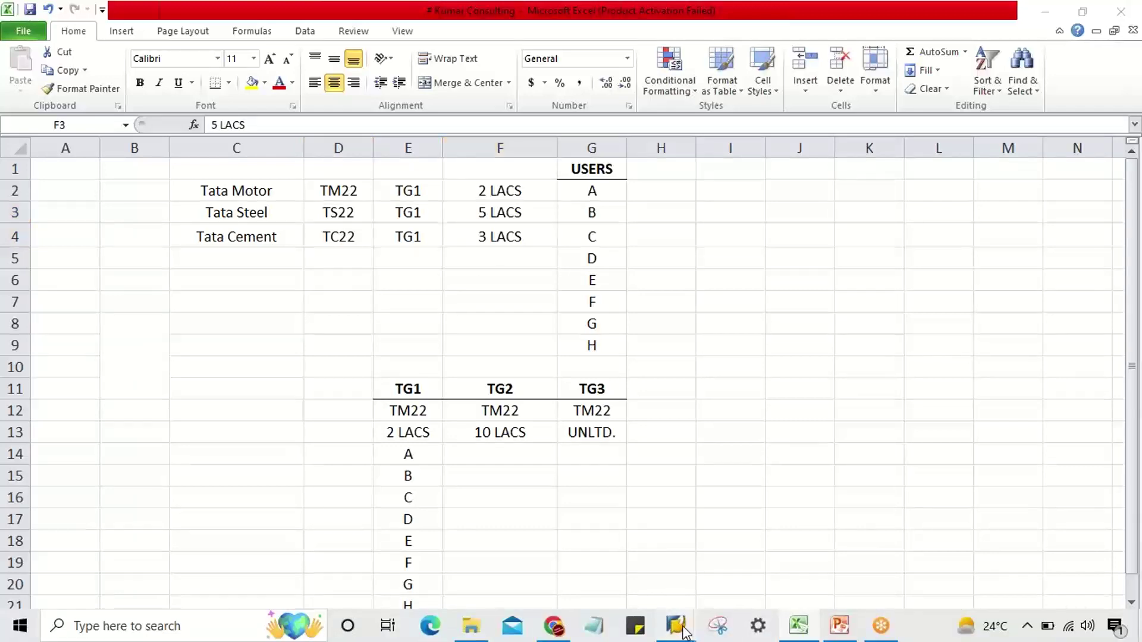
{"action": "left_click", "coordinate": [734, 570]}
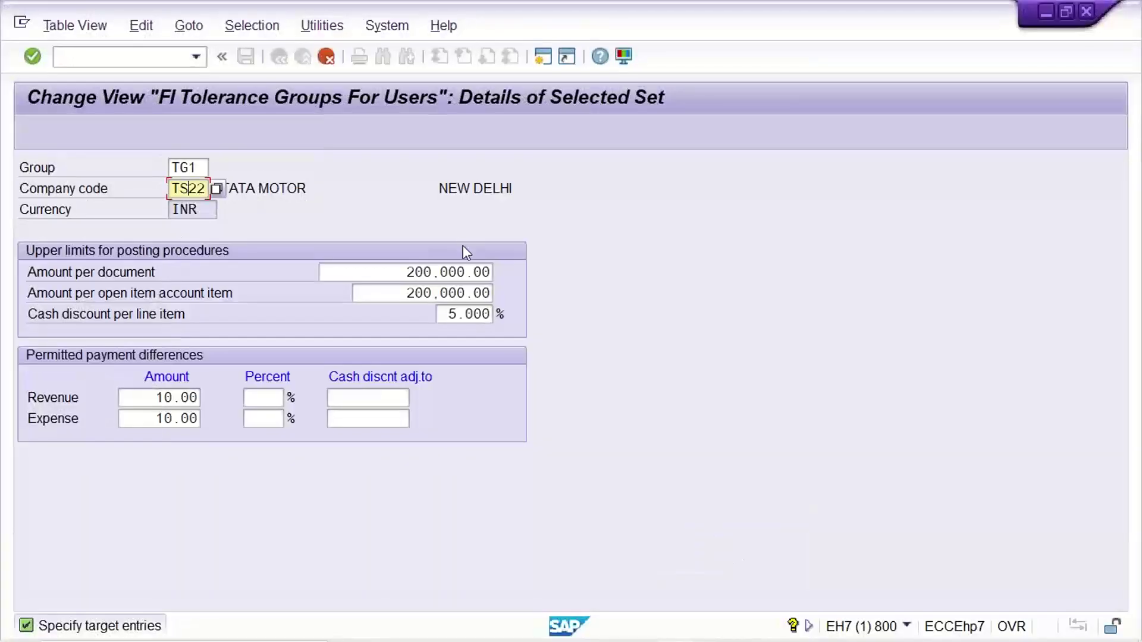
Set the amount per document and per open item account item to 500,000.00 for TS22, and confirm the copy
{"action": "left_click", "coordinate": [408, 272]}
{"action": "type", "text": "5"}
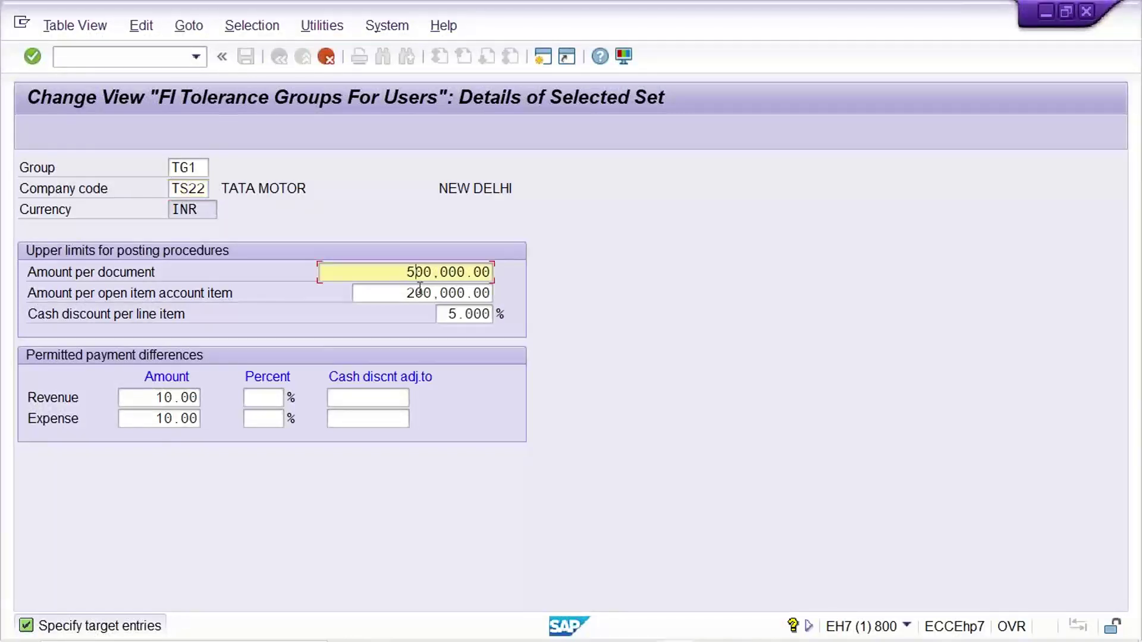
{"action": "left_click", "coordinate": [403, 291]}
{"action": "type", "text": "5"}
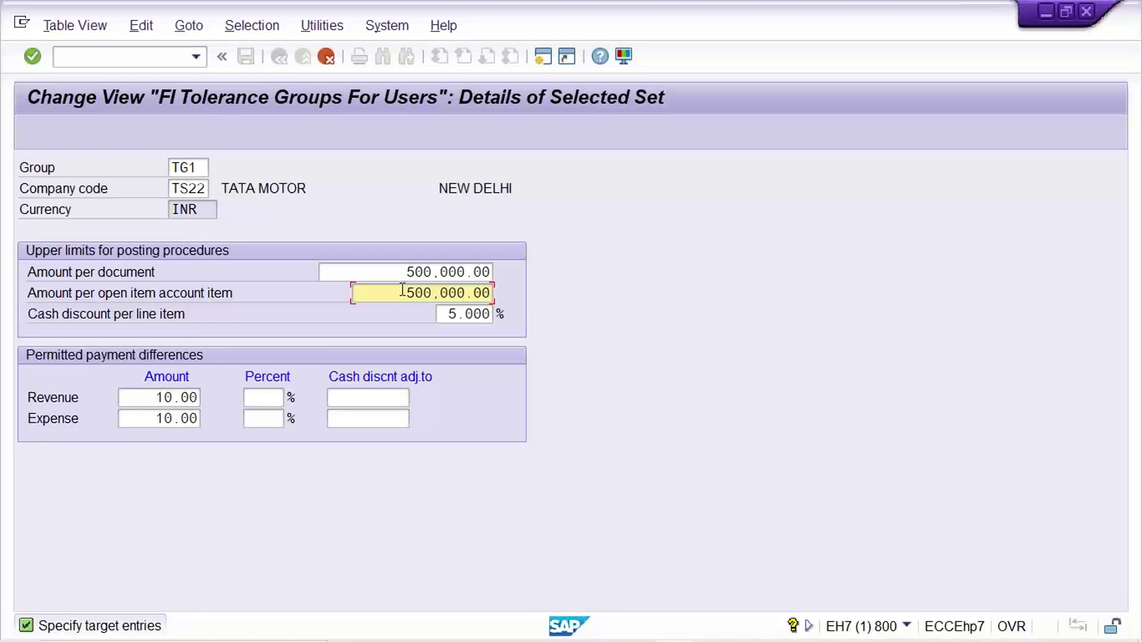
{"action": "key", "text": "Return"}
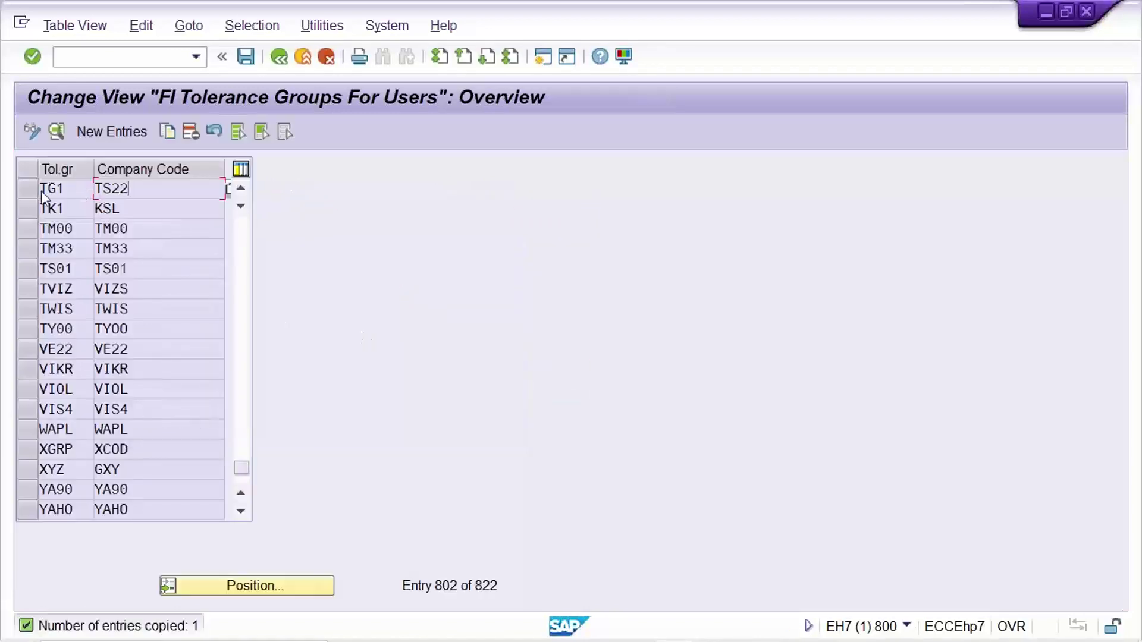
Start copying the TG1 entry of TS22 and set the copy's company code to TC22
{"action": "left_click", "coordinate": [33, 186]}
{"action": "left_click", "coordinate": [169, 131]}
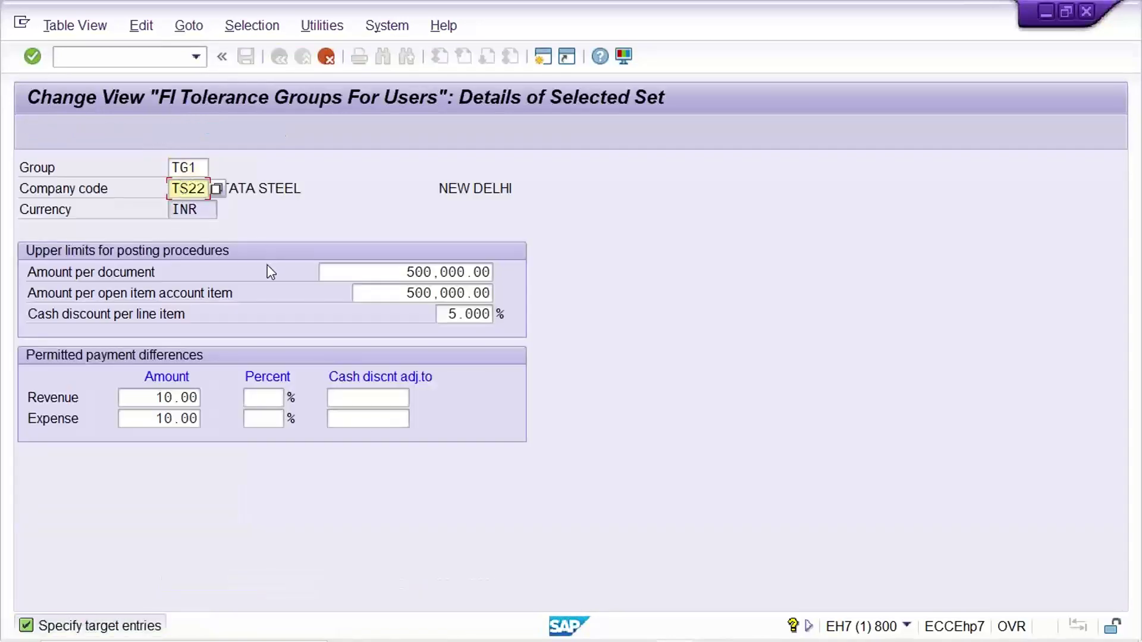
{"action": "type", "text": "TC22"}
Set the amount per document and per open item account item to 400,000.00 for TC22, and confirm the copy
{"action": "left_click", "coordinate": [399, 269]}
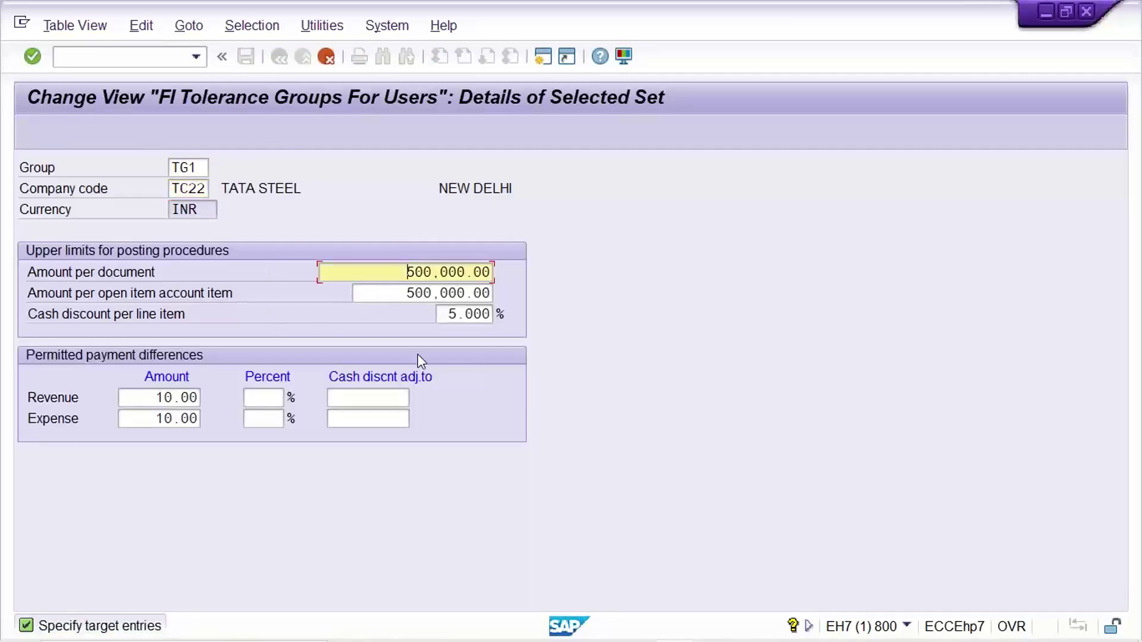
{"action": "type", "text": "4"}
{"action": "key", "text": "Tab"}
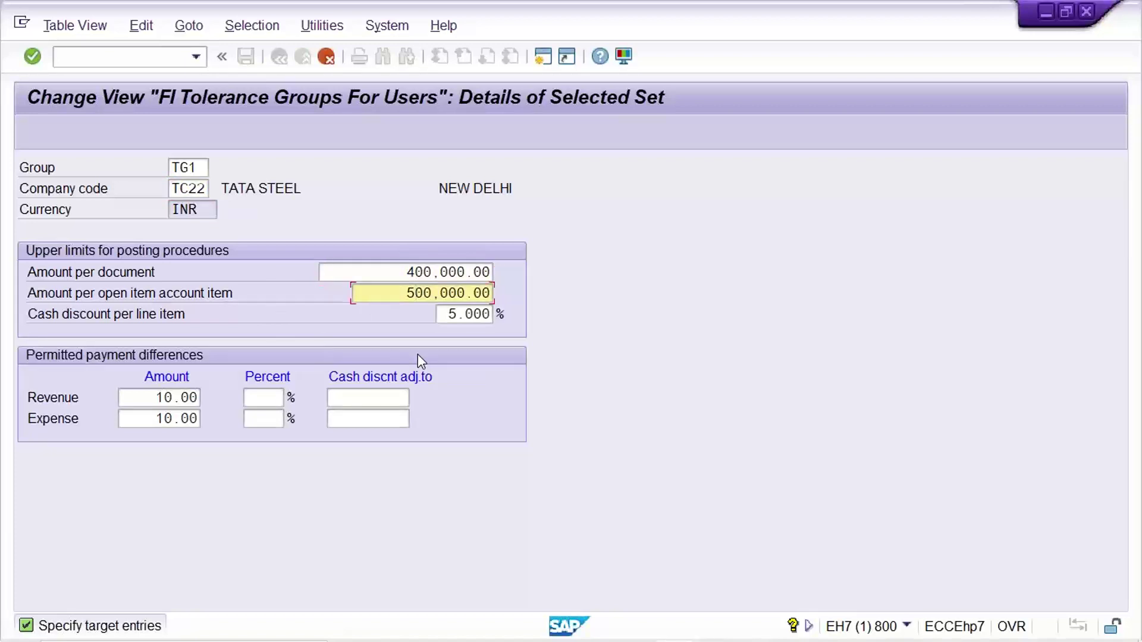
{"action": "type", "text": "4"}
{"action": "key", "text": "Return"}
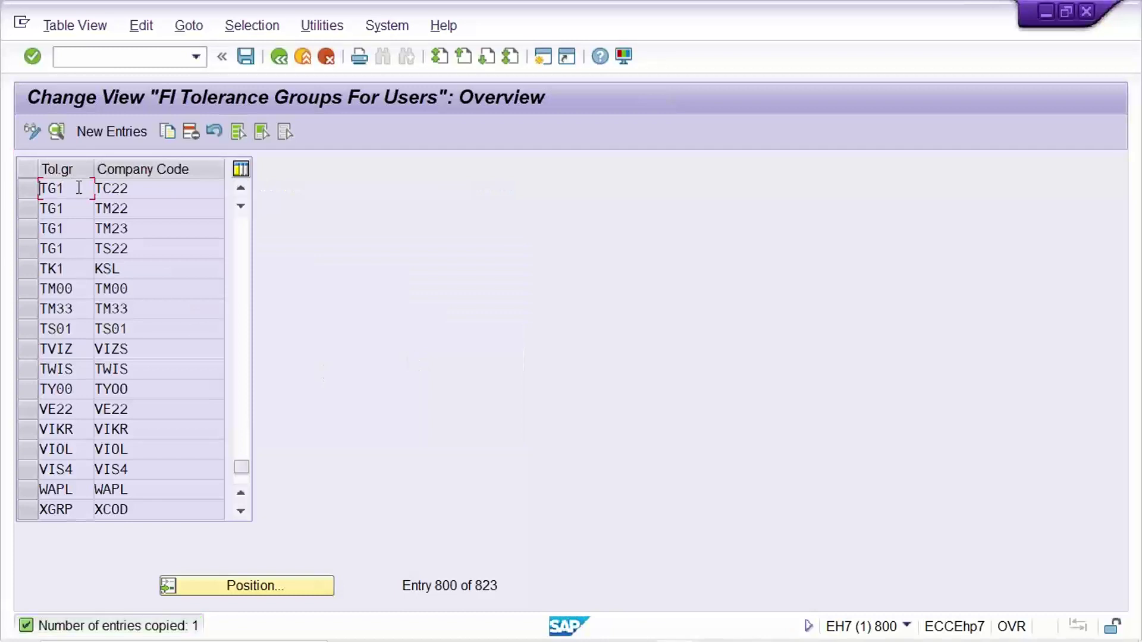
Save the TG1 tolerance group entries
{"action": "left_click_drag", "start_coordinate": [79, 187], "coordinate": [33, 197]}
{"action": "key", "text": "ctrl+s"}
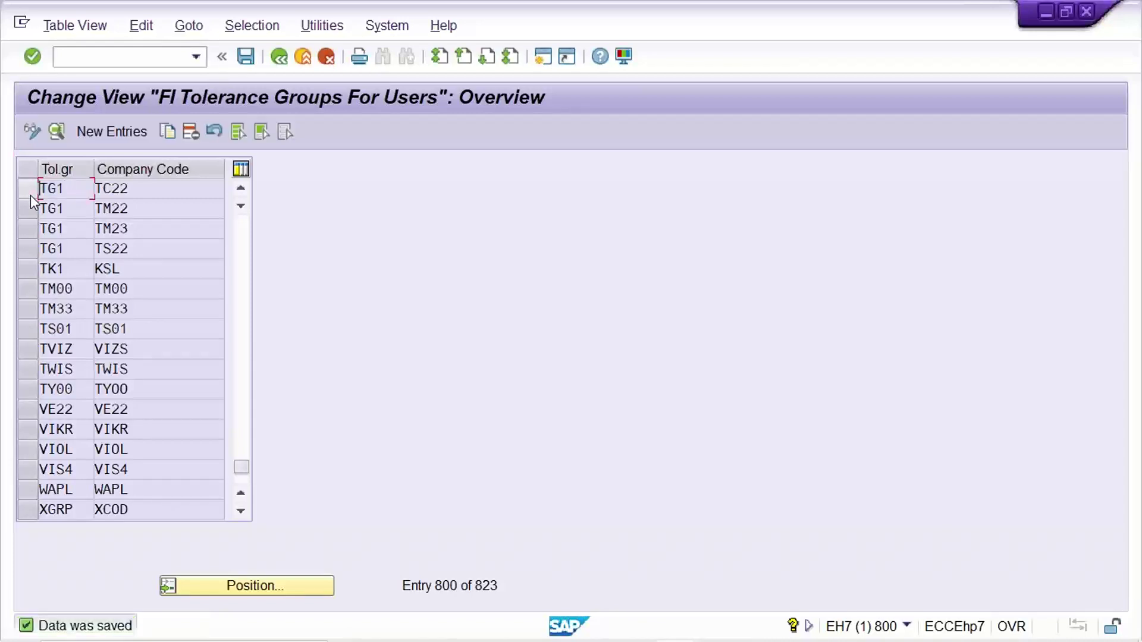
{"action": "left_click", "coordinate": [142, 187]}
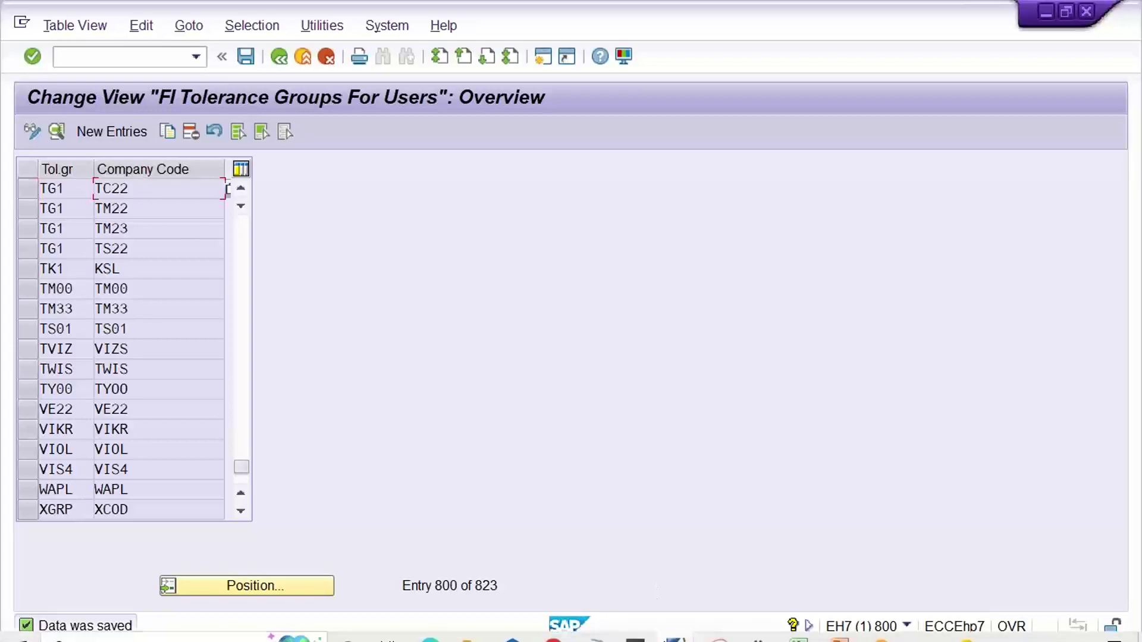
Switch to the Excel sheet and insert two blank rows above the amount limits in row 13
{"action": "left_click", "coordinate": [799, 626]}
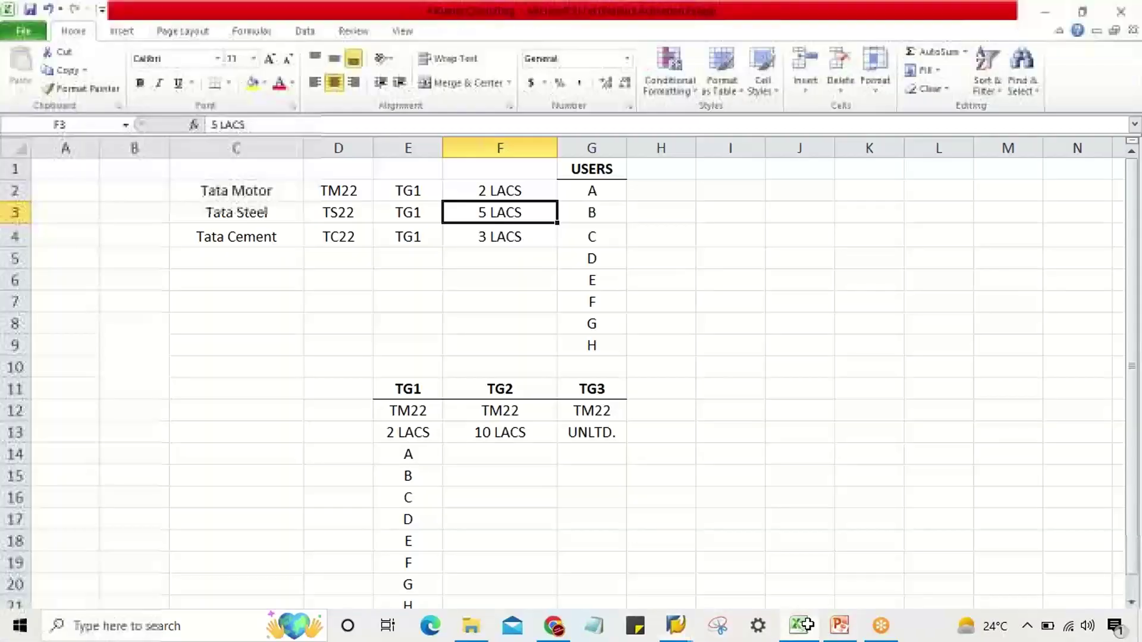
{"action": "left_click", "coordinate": [657, 470]}
{"action": "left_click", "coordinate": [410, 433]}
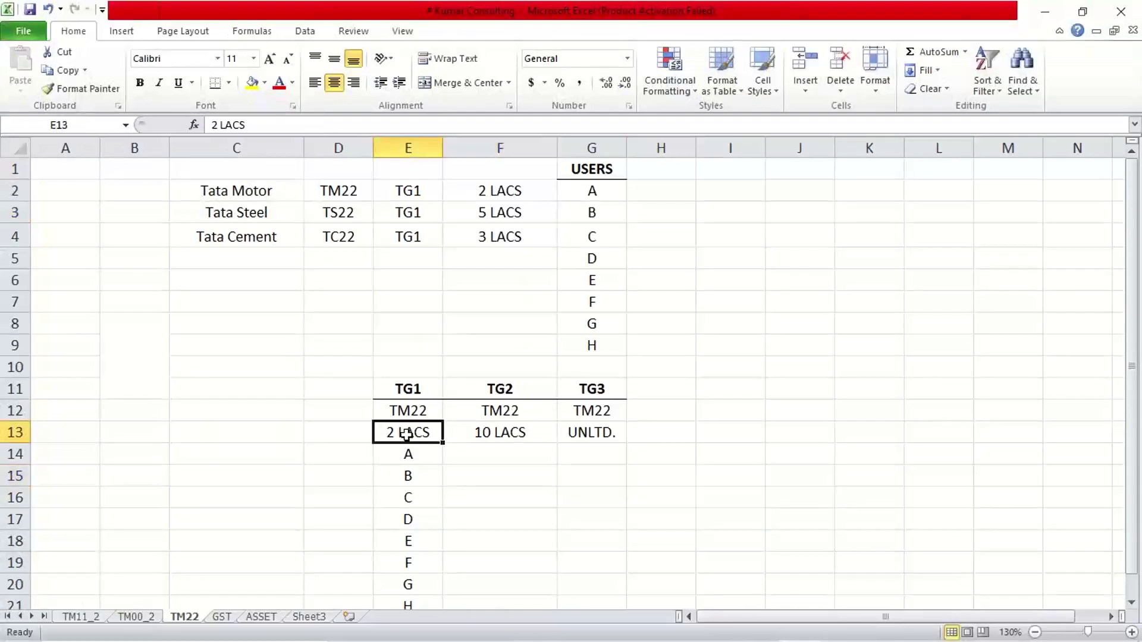
{"action": "left_click", "coordinate": [13, 432]}
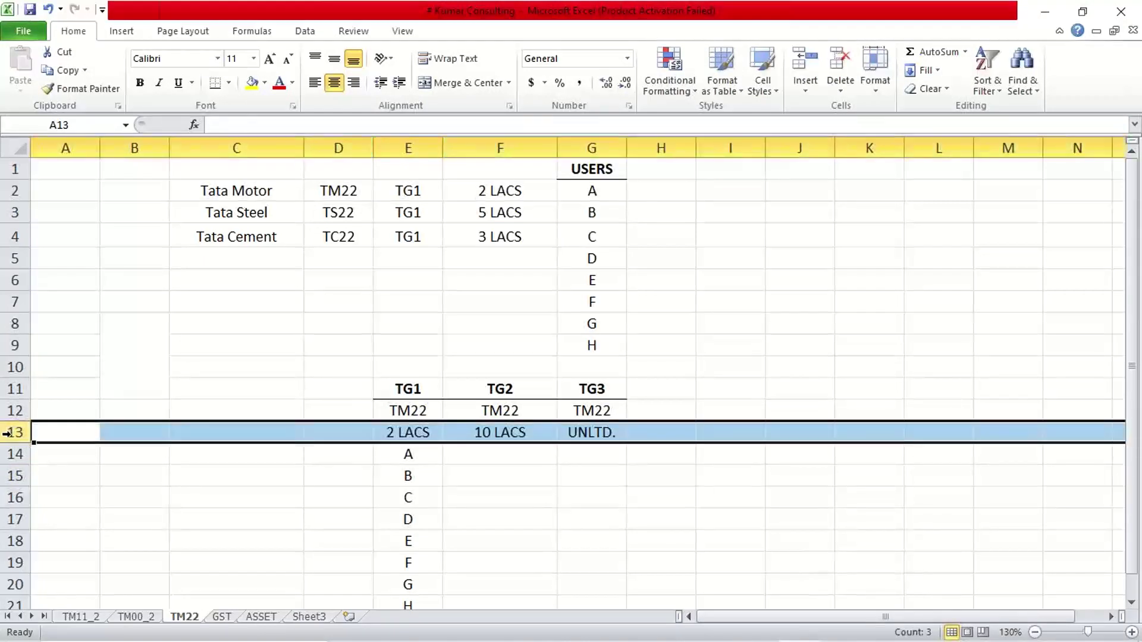
{"action": "key", "text": "ctrl+shift+plus"}
{"action": "key", "text": "ctrl+shift+plus"}
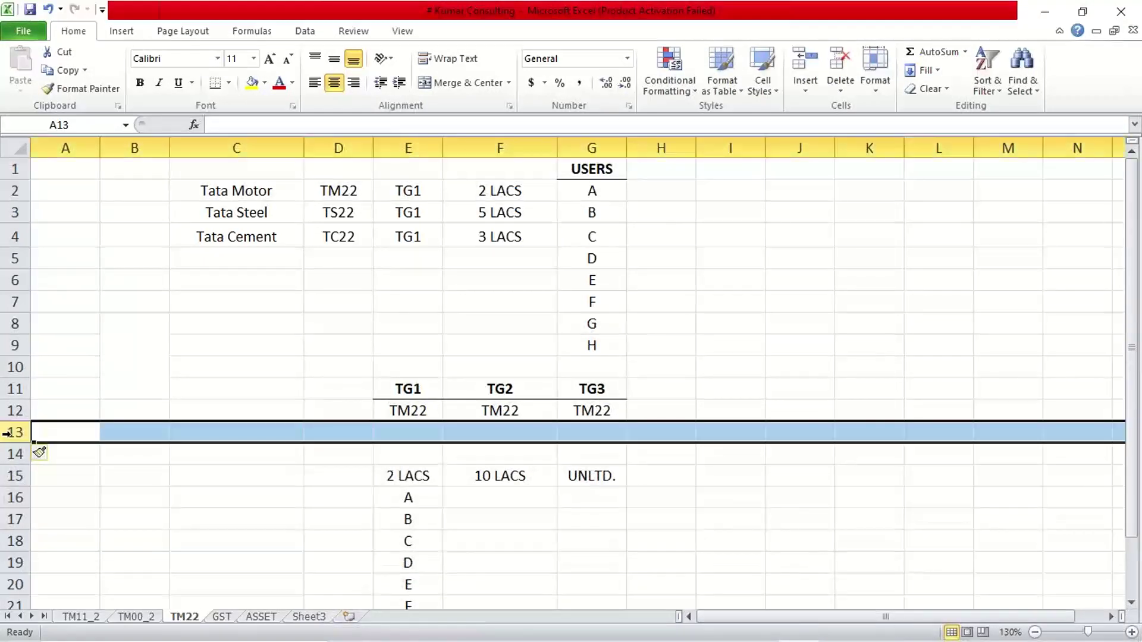
Enter the company codes TS22 and TC22 below TM22 in the TG1 column, in cells E13 and E14
{"action": "left_click", "coordinate": [420, 395]}
{"action": "left_click", "coordinate": [418, 426]}
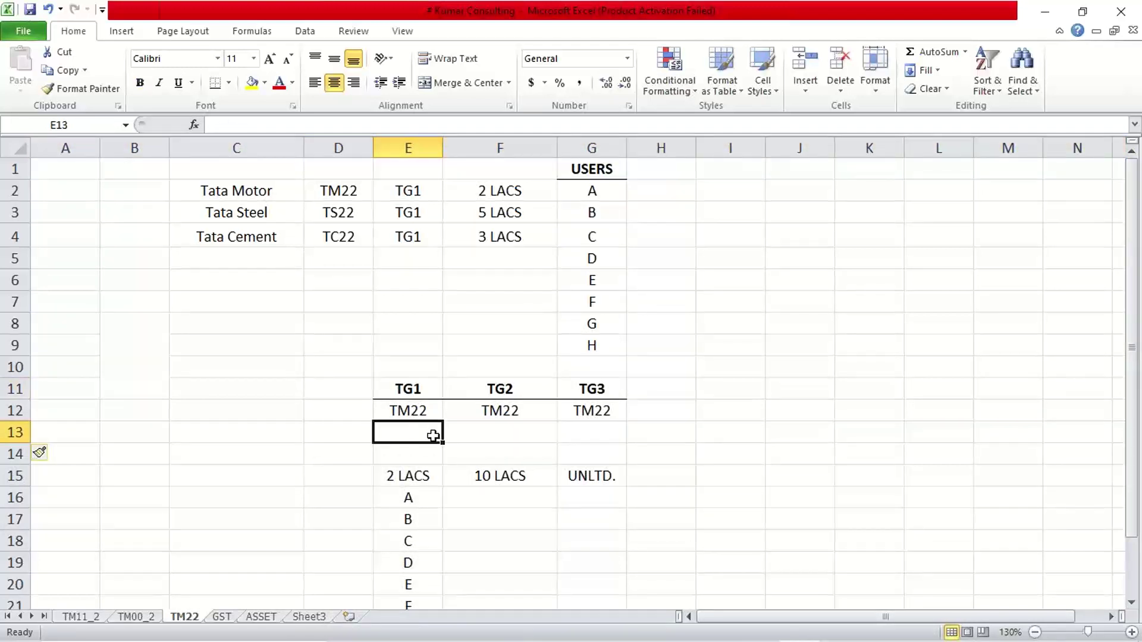
{"action": "type", "text": "TS22"}
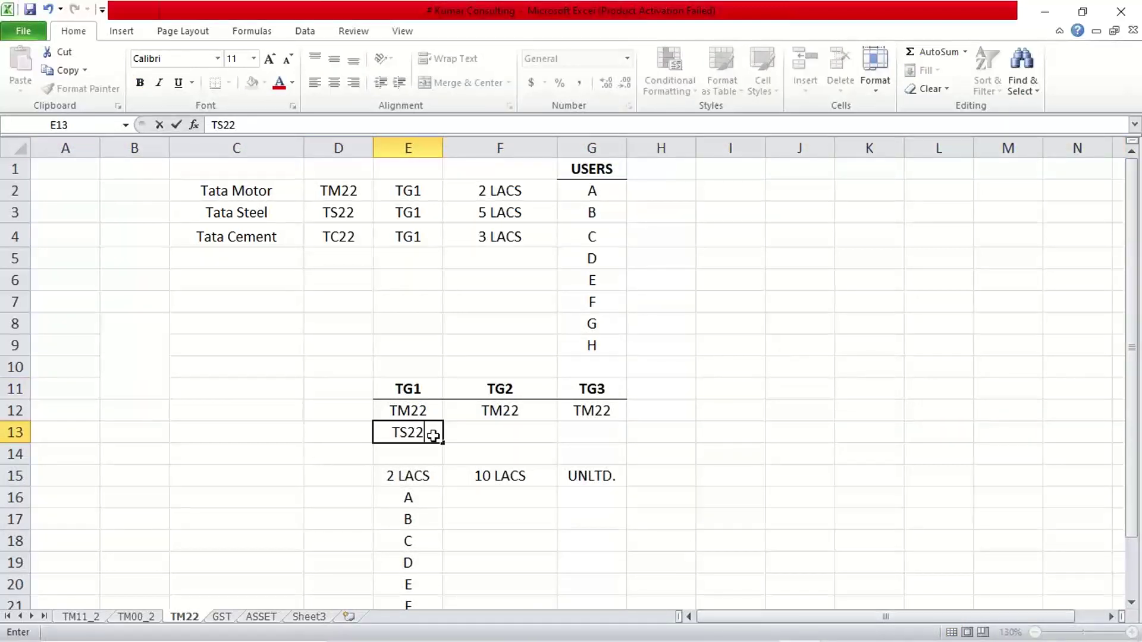
{"action": "key", "text": "Return"}
{"action": "type", "text": "TC22"}
{"action": "key", "text": "Return"}
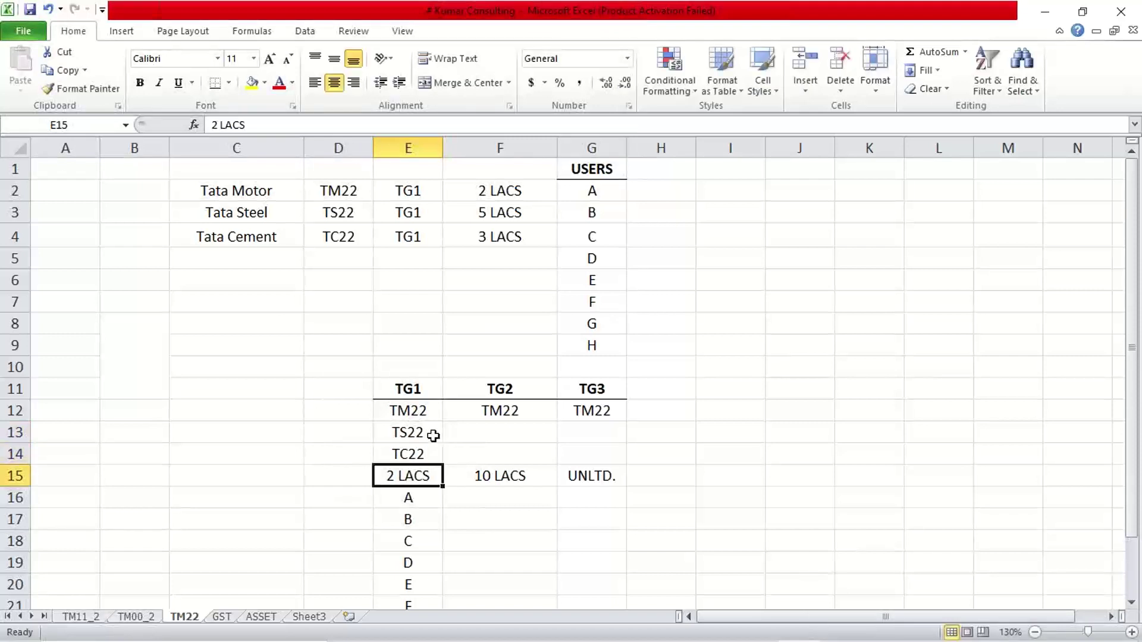
Review the company codes under TG1 against each company's tolerance group, amount limit and the list of users A to H
{"action": "left_click_drag", "start_coordinate": [408, 407], "coordinate": [415, 450]}
{"action": "left_click", "coordinate": [417, 478]}
{"action": "left_click", "coordinate": [408, 390]}
{"action": "left_click", "coordinate": [409, 411]}
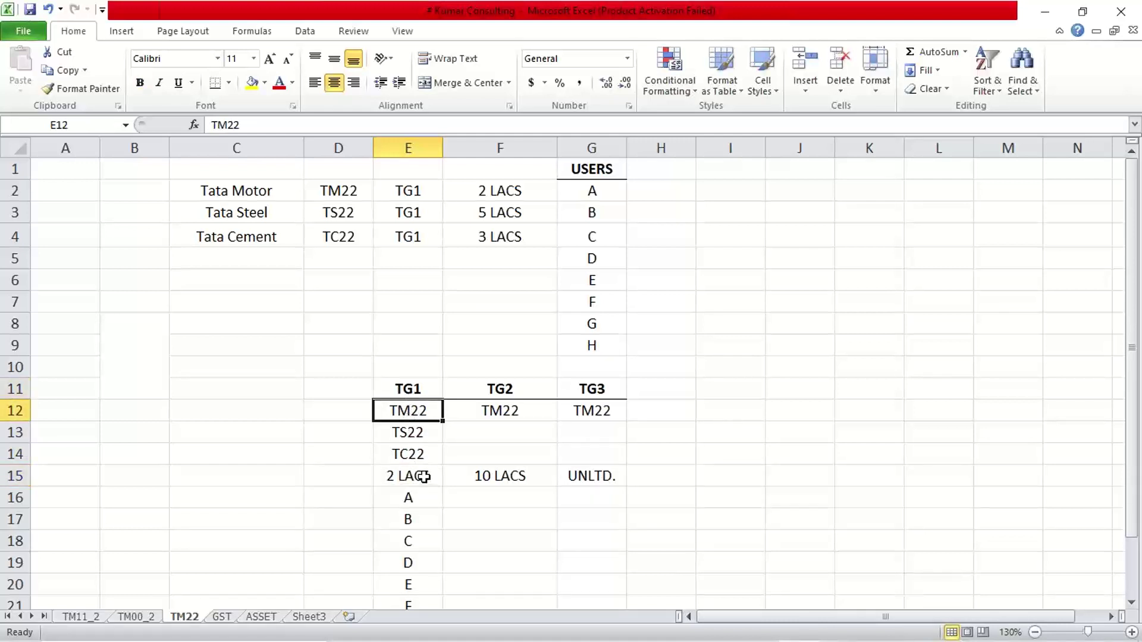
{"action": "left_click", "coordinate": [416, 435]}
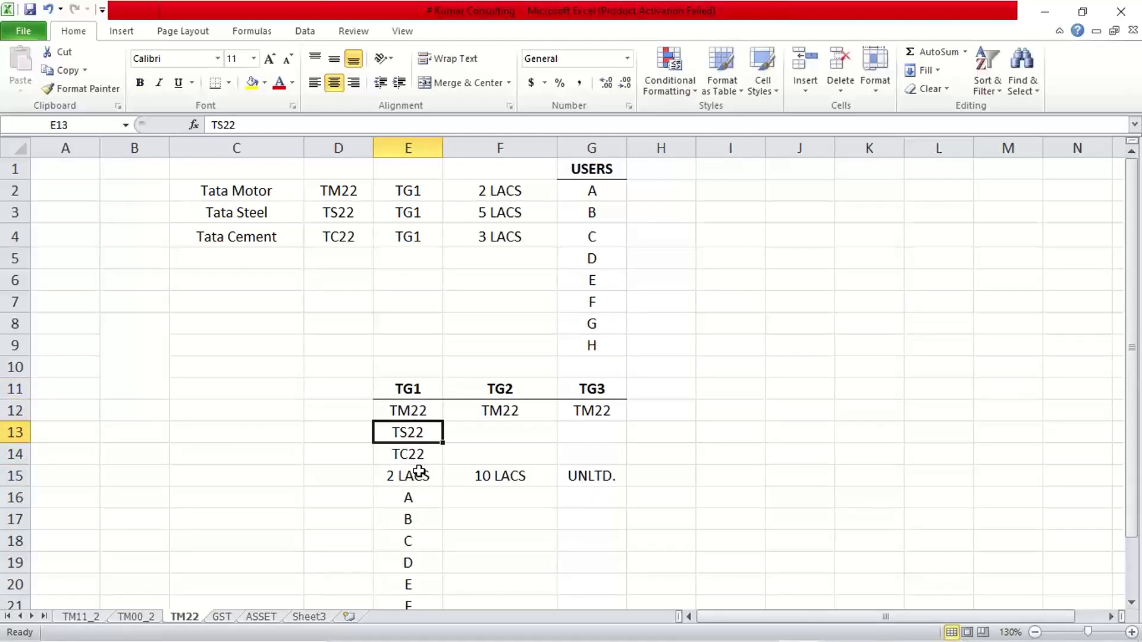
{"action": "left_click", "coordinate": [419, 459]}
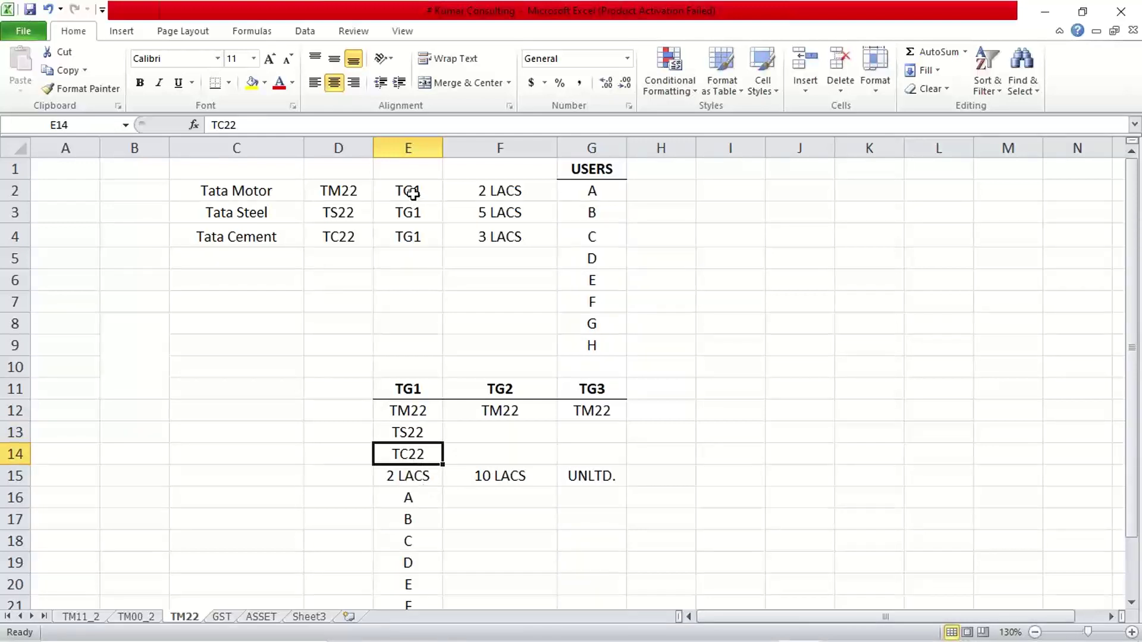
{"action": "left_click_drag", "start_coordinate": [413, 193], "coordinate": [408, 242]}
{"action": "left_click_drag", "start_coordinate": [484, 188], "coordinate": [498, 226]}
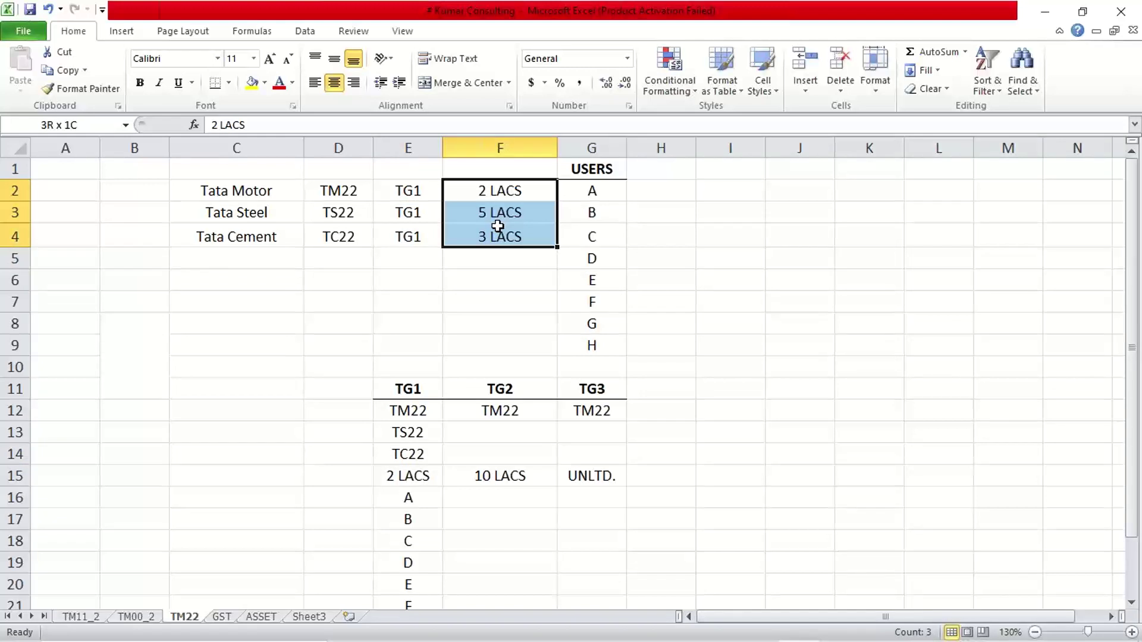
{"action": "left_click_drag", "start_coordinate": [589, 193], "coordinate": [592, 356]}
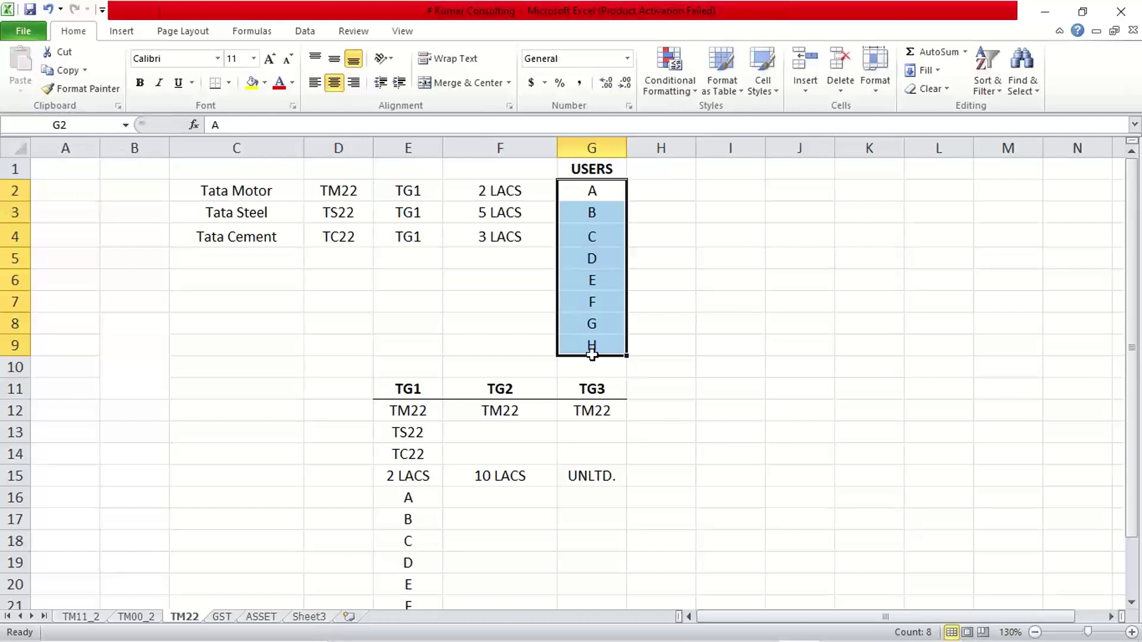
{"action": "left_click_drag", "start_coordinate": [592, 196], "coordinate": [592, 346]}
{"action": "left_click", "coordinate": [410, 193]}
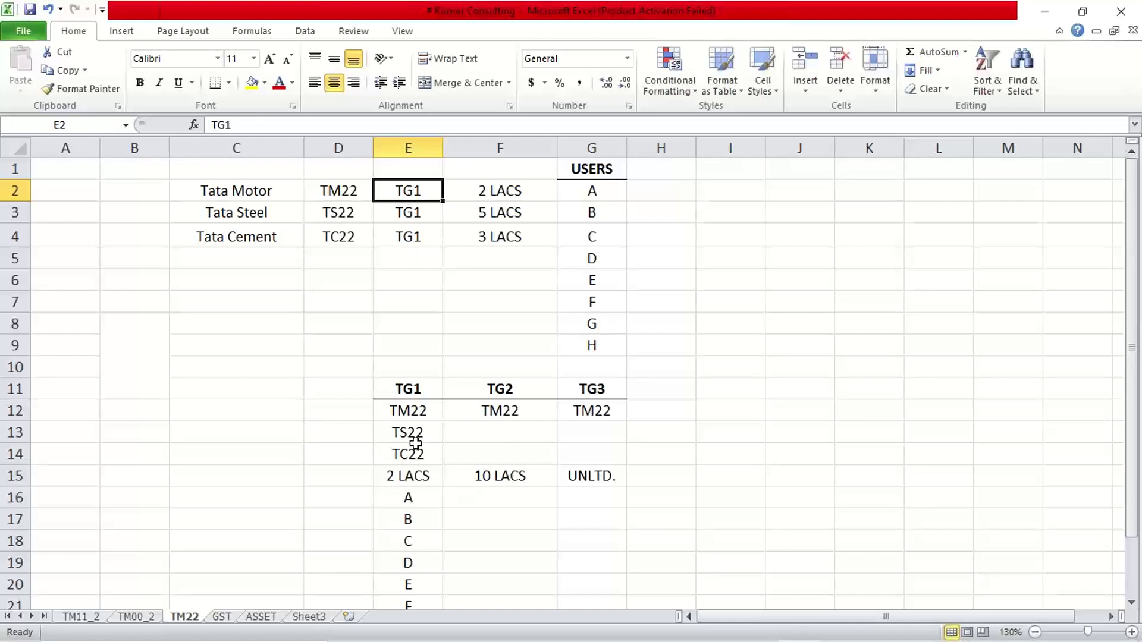
{"action": "left_click_drag", "start_coordinate": [410, 499], "coordinate": [416, 603]}
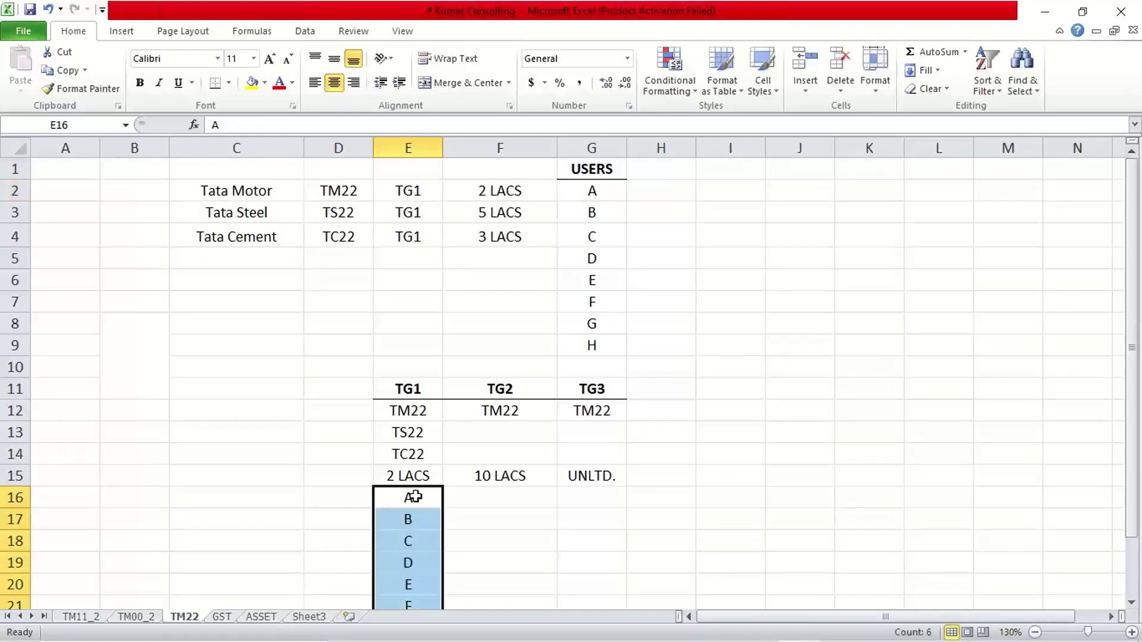
Clear the amount limits of TG1, TG2 and TG3 in row 15 and delete the emptied row
{"action": "left_click_drag", "start_coordinate": [400, 476], "coordinate": [612, 476]}
{"action": "key", "text": "Delete"}
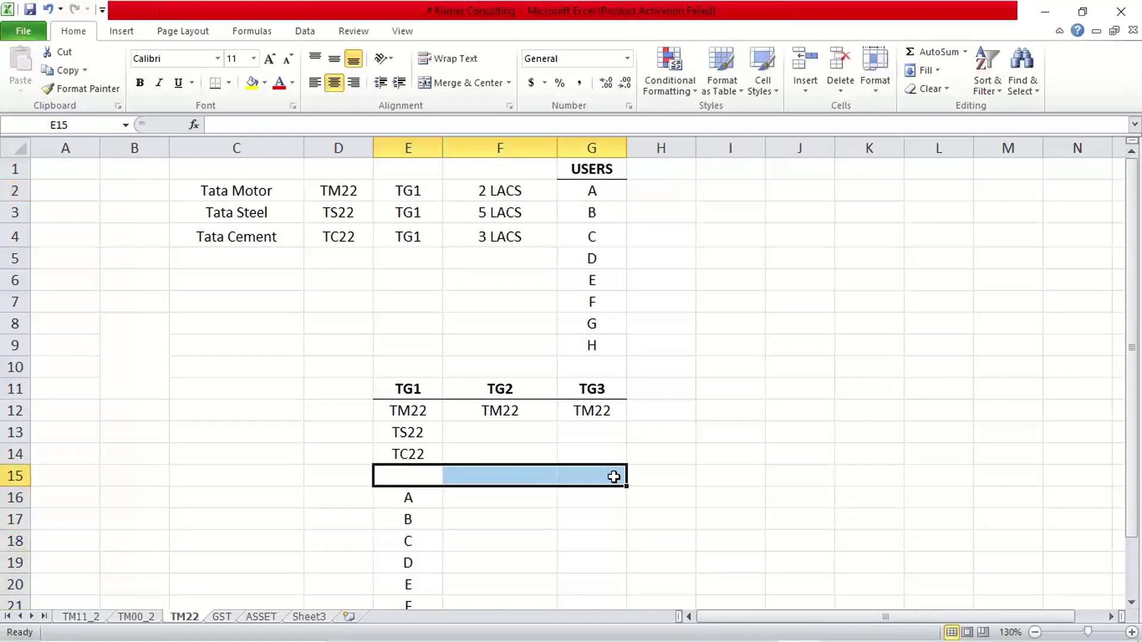
{"action": "left_click", "coordinate": [11, 476]}
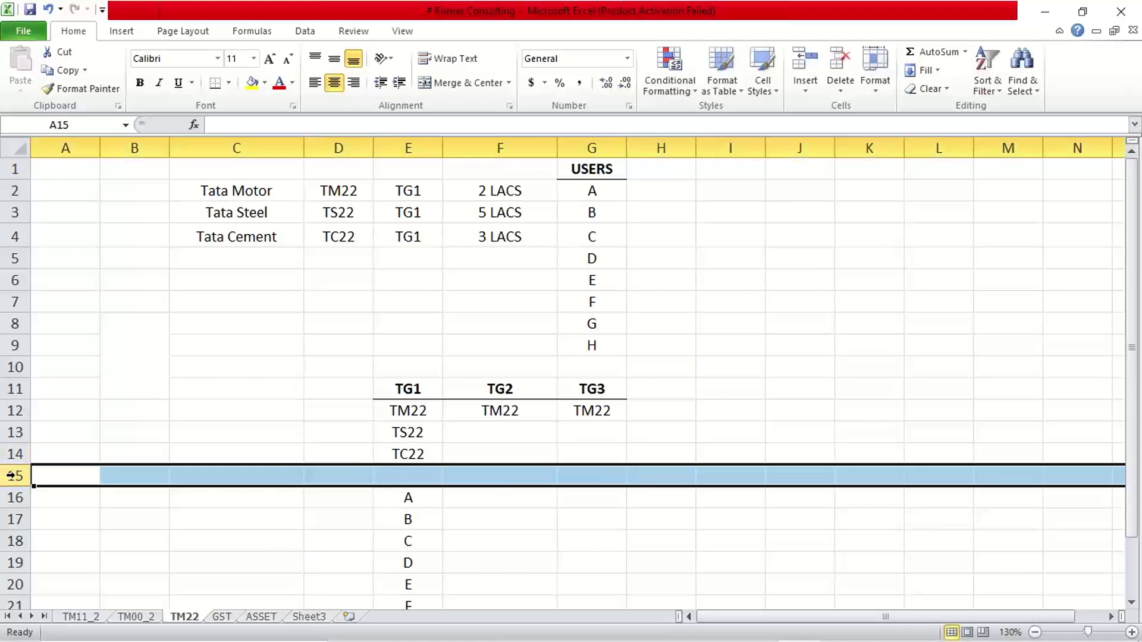
{"action": "key", "text": "ctrl+minus"}
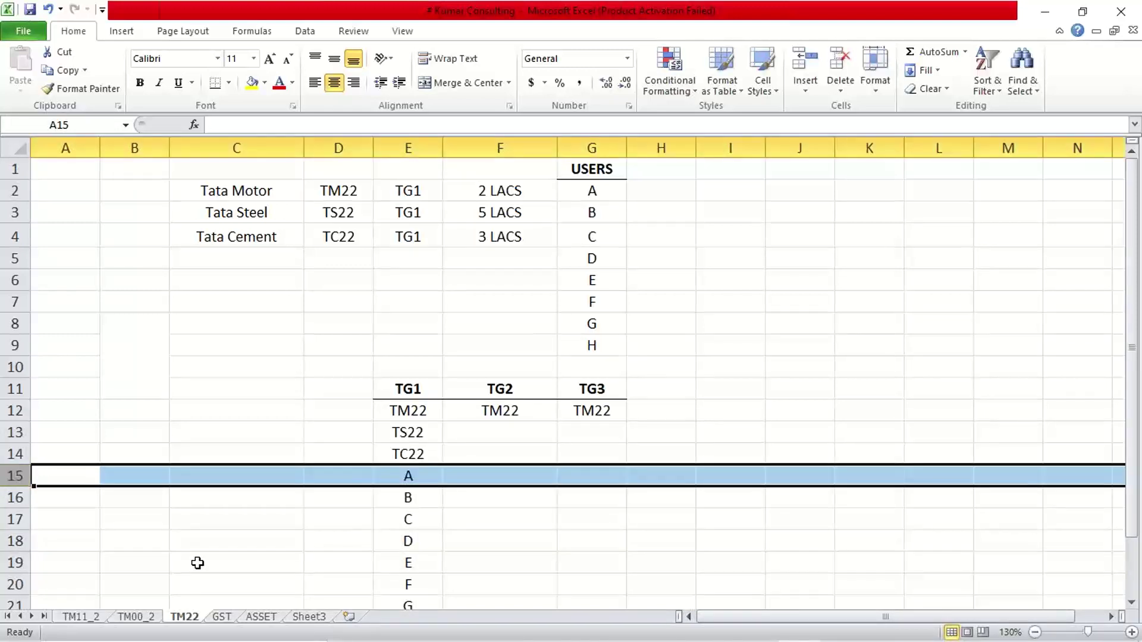
Examine the company codes and users listed under TG1 and compare them with the USERS column
{"action": "left_click", "coordinate": [423, 559]}
{"action": "left_click", "coordinate": [416, 476]}
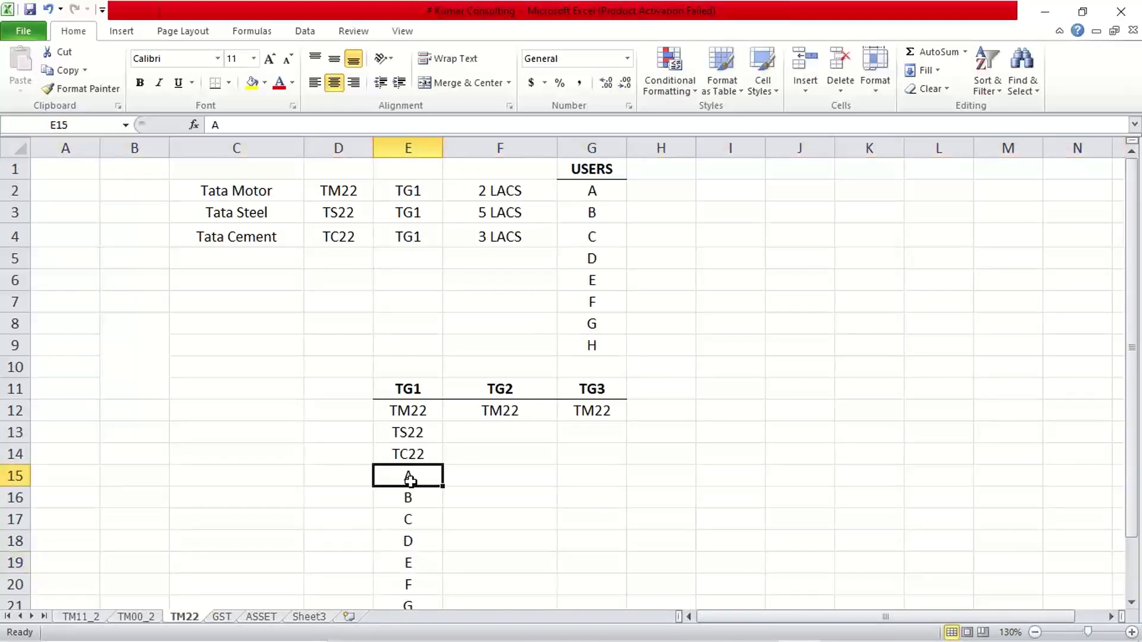
{"action": "left_click", "coordinate": [423, 387]}
{"action": "left_click", "coordinate": [424, 411]}
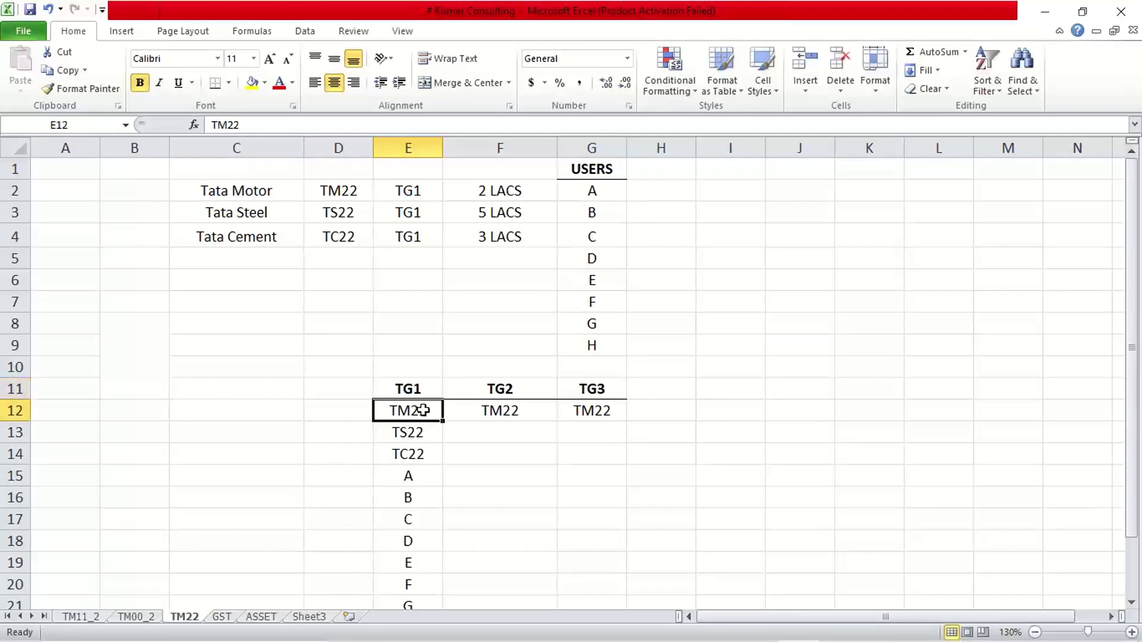
{"action": "left_click", "coordinate": [408, 434]}
{"action": "left_click", "coordinate": [410, 456]}
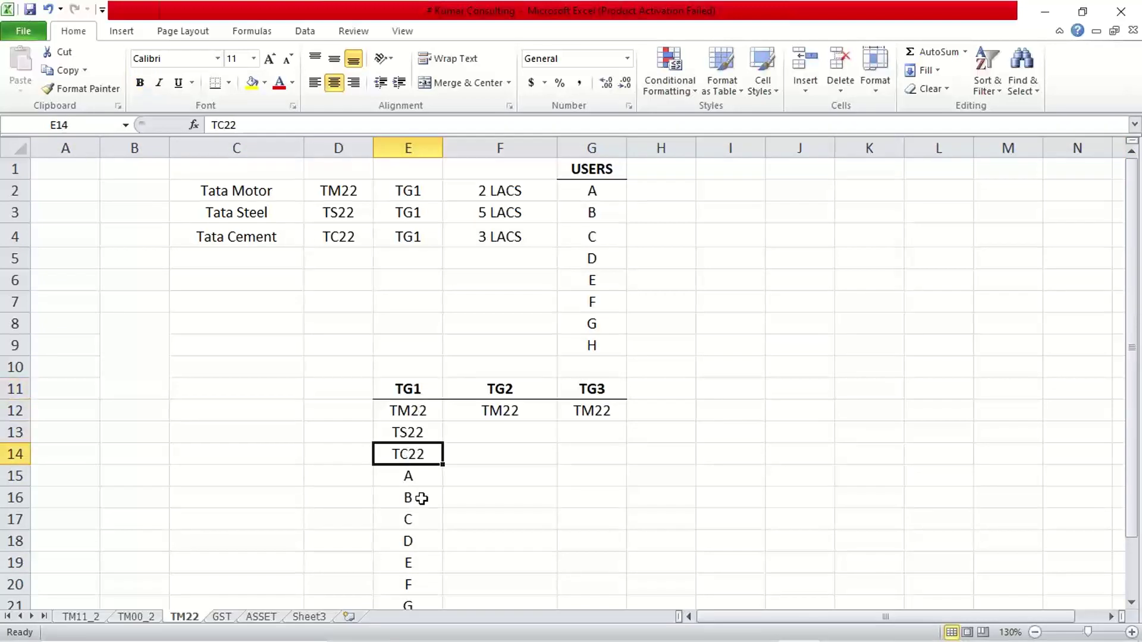
{"action": "left_click", "coordinate": [580, 196]}
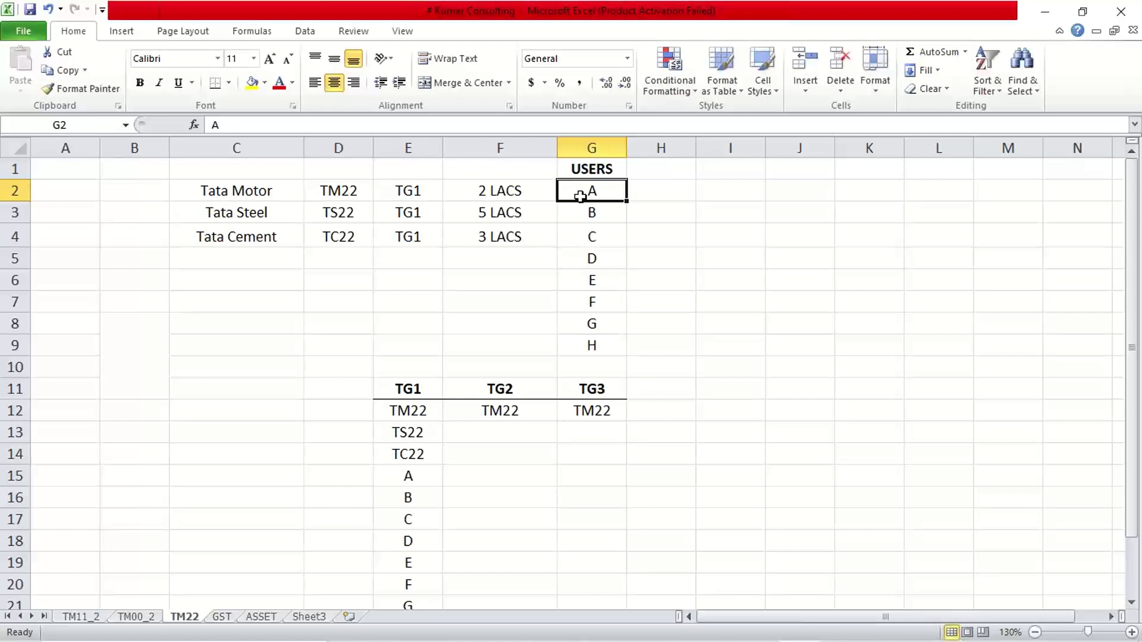
{"action": "left_click", "coordinate": [273, 287]}
{"action": "left_click", "coordinate": [497, 288]}
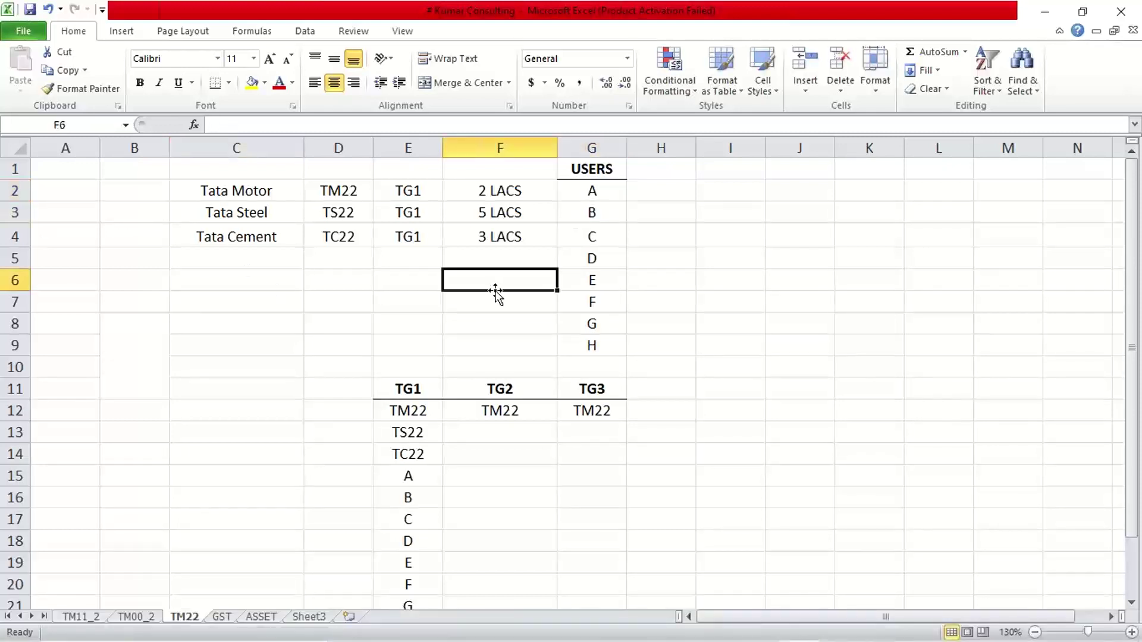
{"action": "left_click", "coordinate": [630, 193]}
{"action": "left_click_drag", "start_coordinate": [594, 191], "coordinate": [592, 342]}
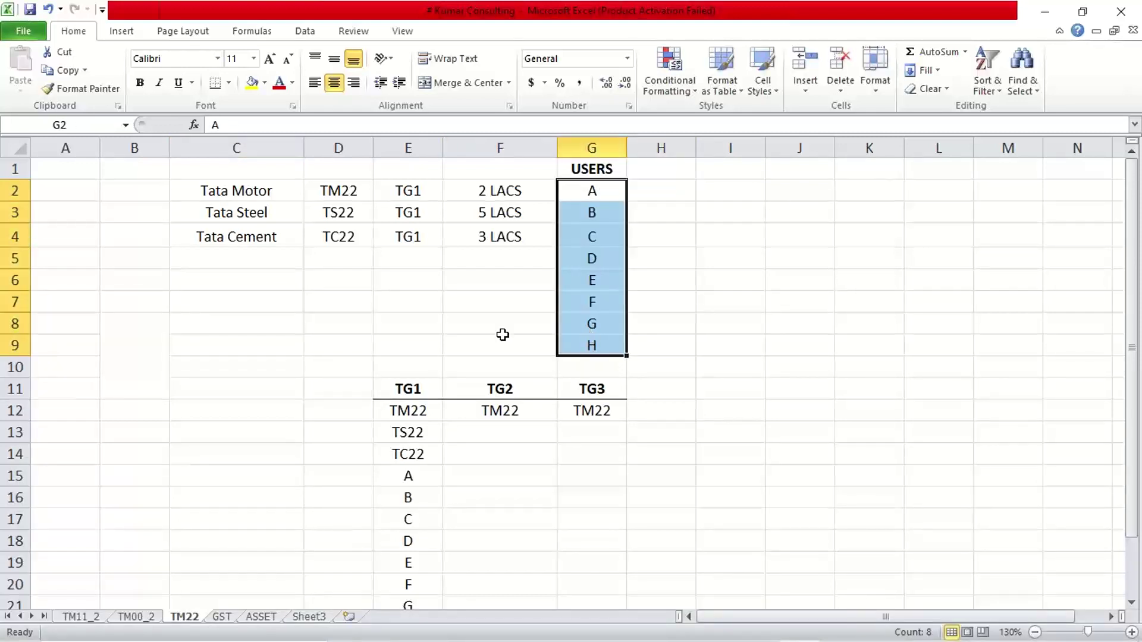
{"action": "left_click", "coordinate": [365, 340]}
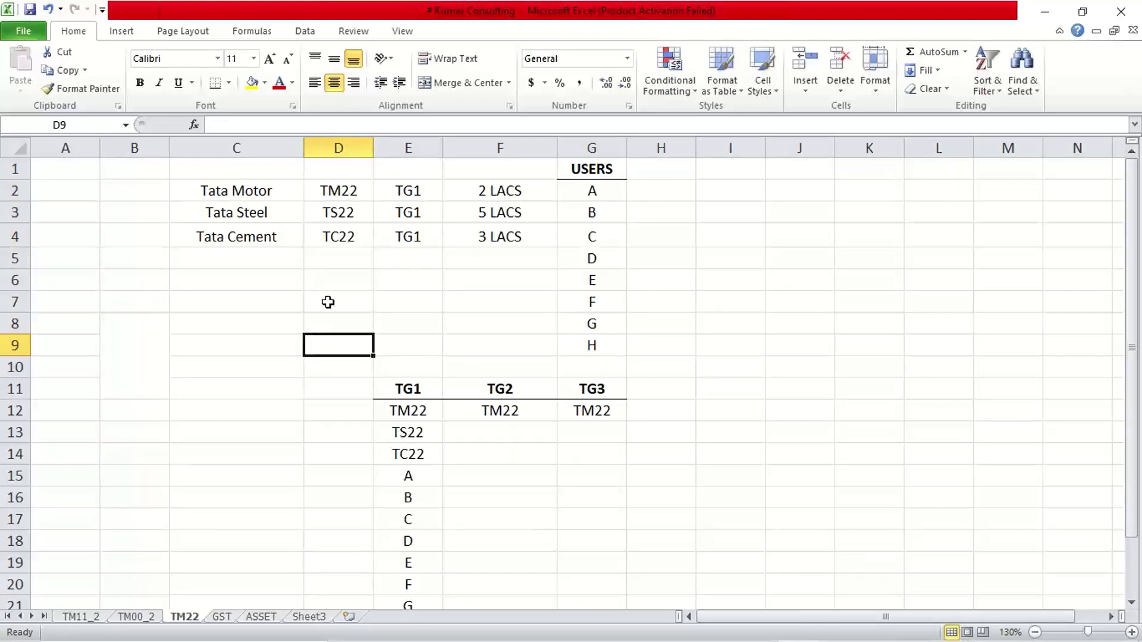
Compare the TG1 assignments of the three companies with the TG2 and TG3 columns and the list of users
{"action": "left_click_drag", "start_coordinate": [420, 196], "coordinate": [420, 238]}
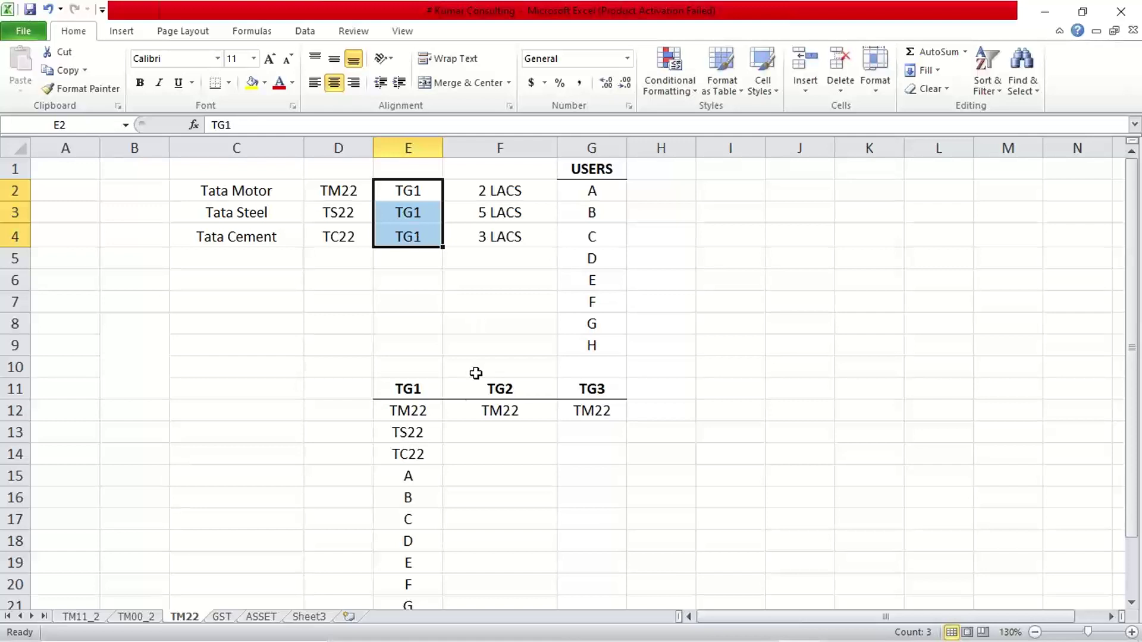
{"action": "left_click", "coordinate": [512, 389]}
{"action": "left_click", "coordinate": [587, 389]}
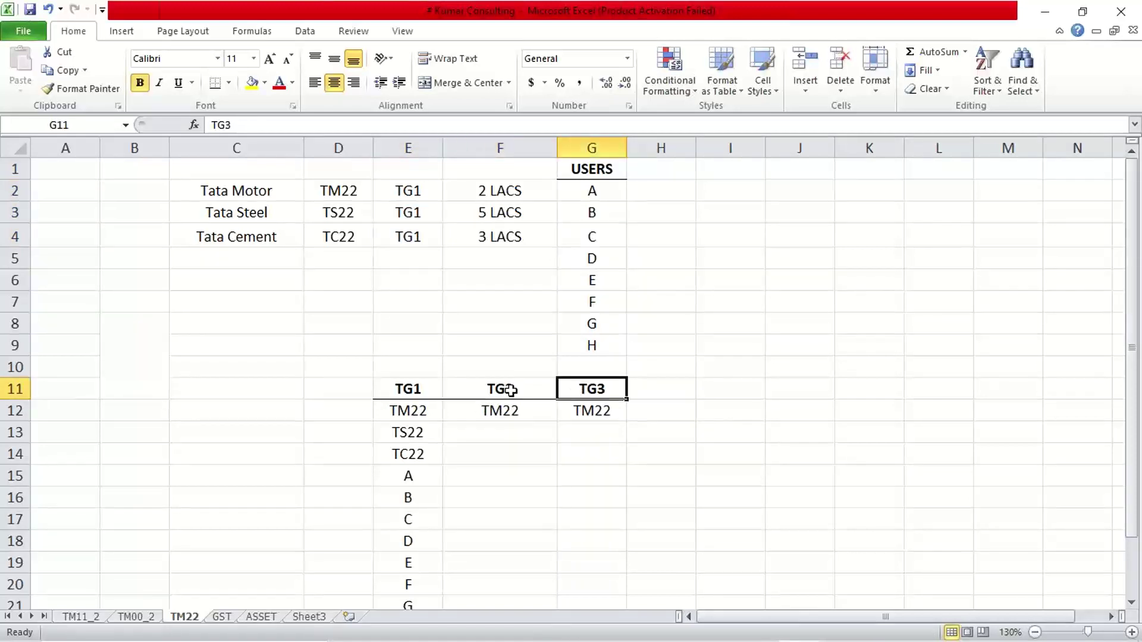
{"action": "left_click", "coordinate": [501, 388]}
{"action": "left_click", "coordinate": [584, 389]}
{"action": "left_click", "coordinate": [502, 388]}
{"action": "left_click_drag", "start_coordinate": [496, 409], "coordinate": [495, 455]}
{"action": "left_click_drag", "start_coordinate": [602, 417], "coordinate": [602, 457]}
{"action": "left_click", "coordinate": [521, 430]}
{"action": "left_click", "coordinate": [523, 454]}
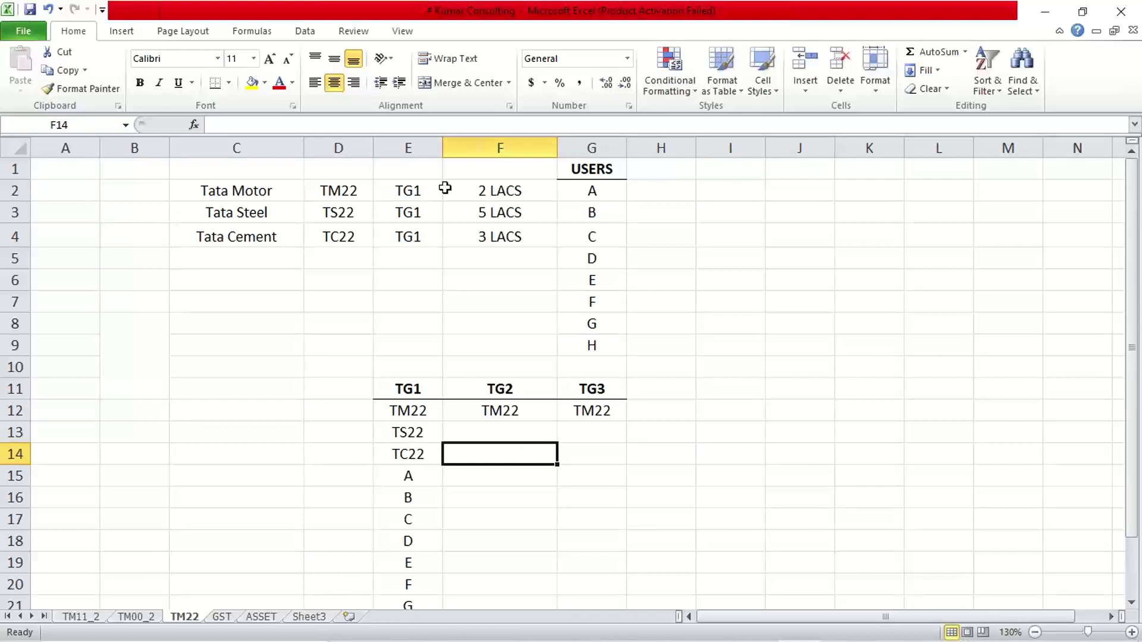
{"action": "left_click_drag", "start_coordinate": [432, 189], "coordinate": [433, 243]}
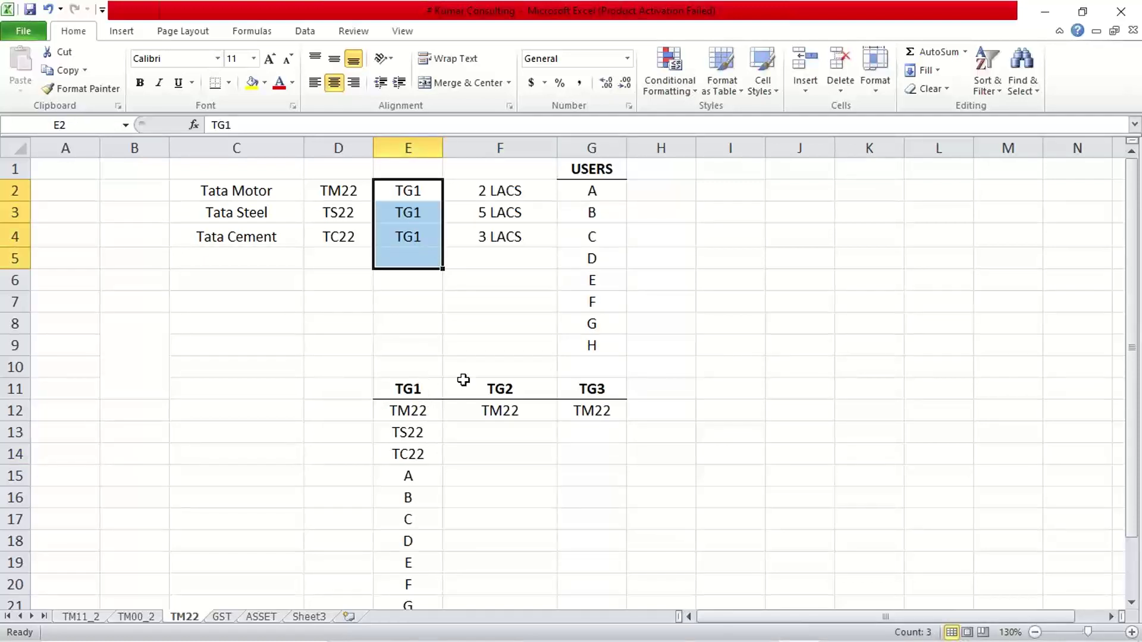
{"action": "left_click", "coordinate": [596, 189]}
{"action": "left_click_drag", "start_coordinate": [597, 190], "coordinate": [605, 359]}
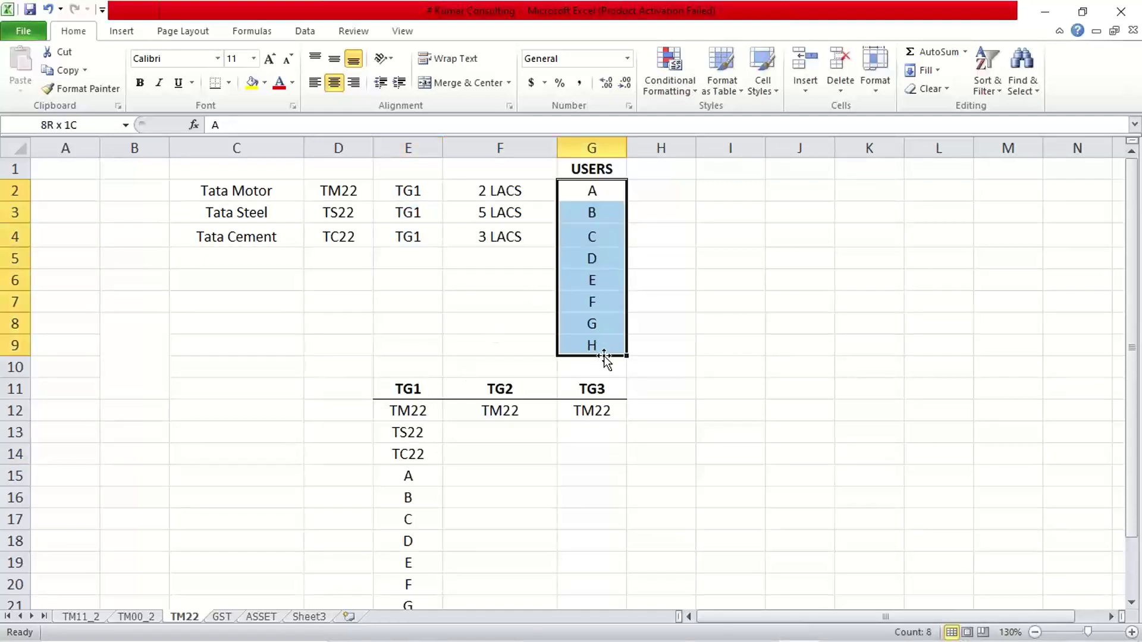
Review the users listed below the company codes in the TG1 column
{"action": "left_click", "coordinate": [402, 474]}
{"action": "left_click_drag", "start_coordinate": [402, 475], "coordinate": [411, 589]}
{"action": "left_click", "coordinate": [541, 496]}
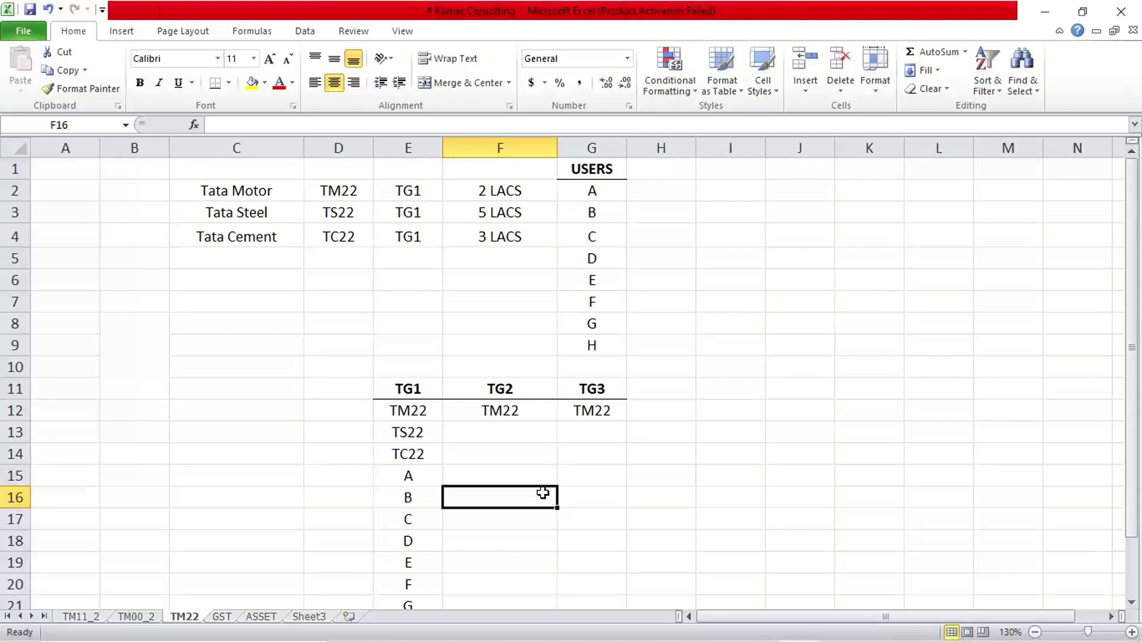
{"action": "left_click", "coordinate": [340, 344]}
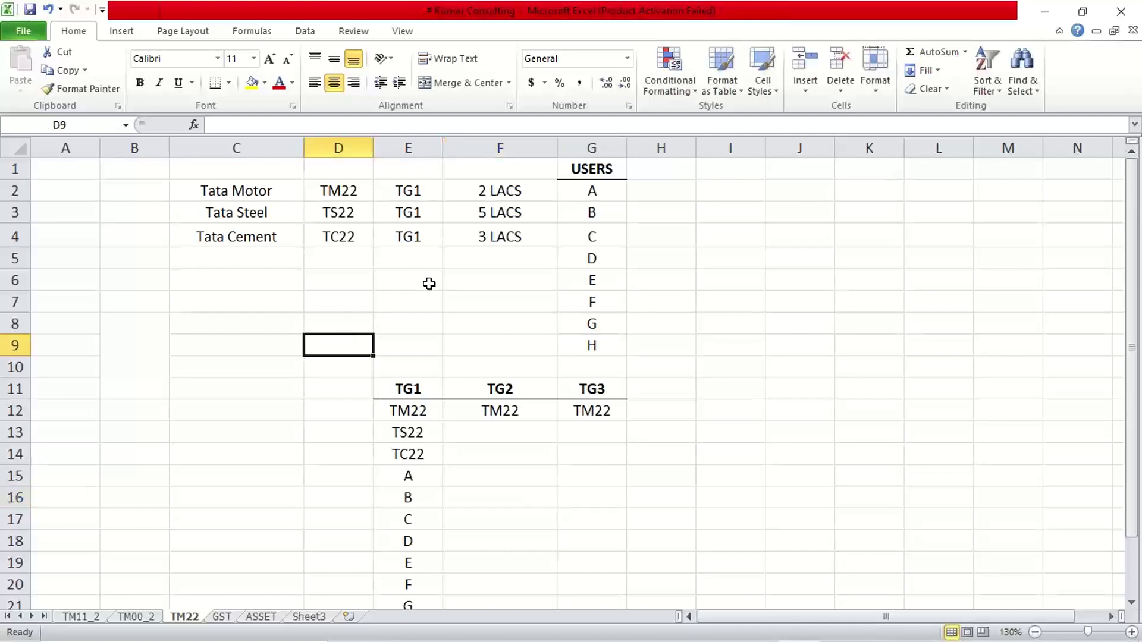
Switch to the SAP overview of FI tolerance groups for users and locate the TG1 entries for TC22, TM22 and TS22
{"action": "left_click", "coordinate": [675, 626]}
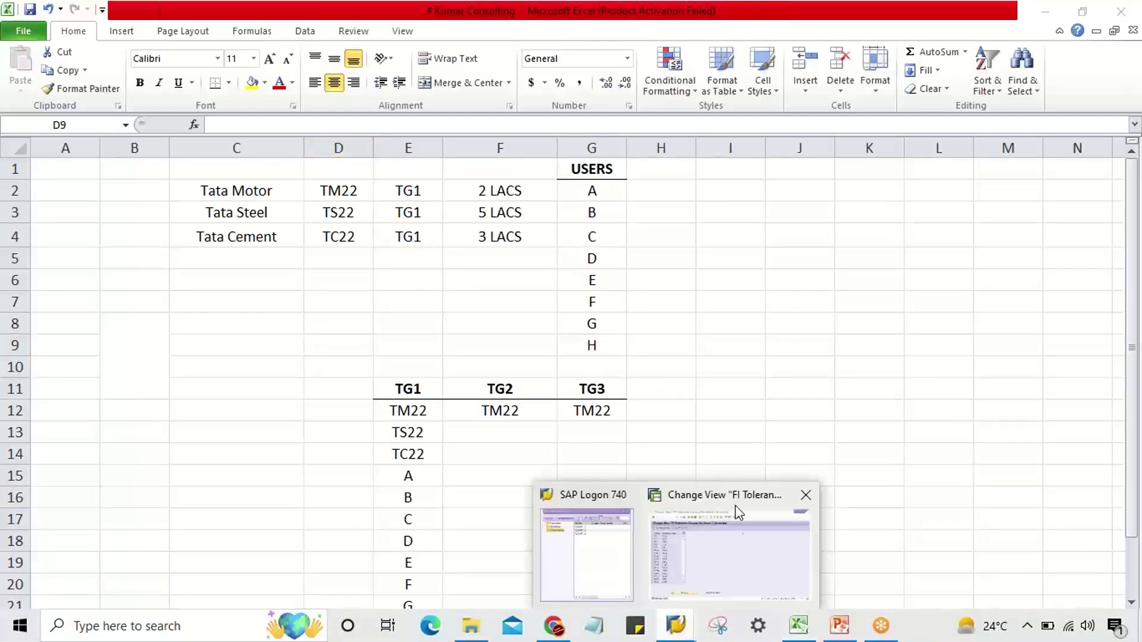
{"action": "left_click", "coordinate": [729, 553]}
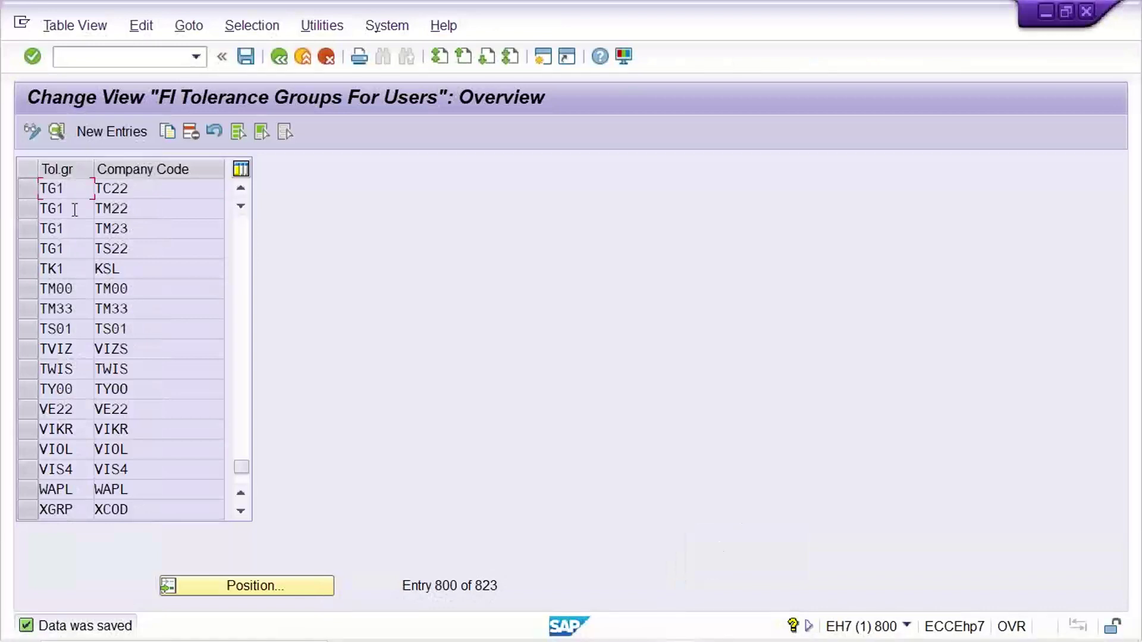
{"action": "left_click", "coordinate": [139, 190]}
{"action": "left_click", "coordinate": [142, 208]}
{"action": "left_click", "coordinate": [144, 238]}
{"action": "left_click", "coordinate": [243, 189]}
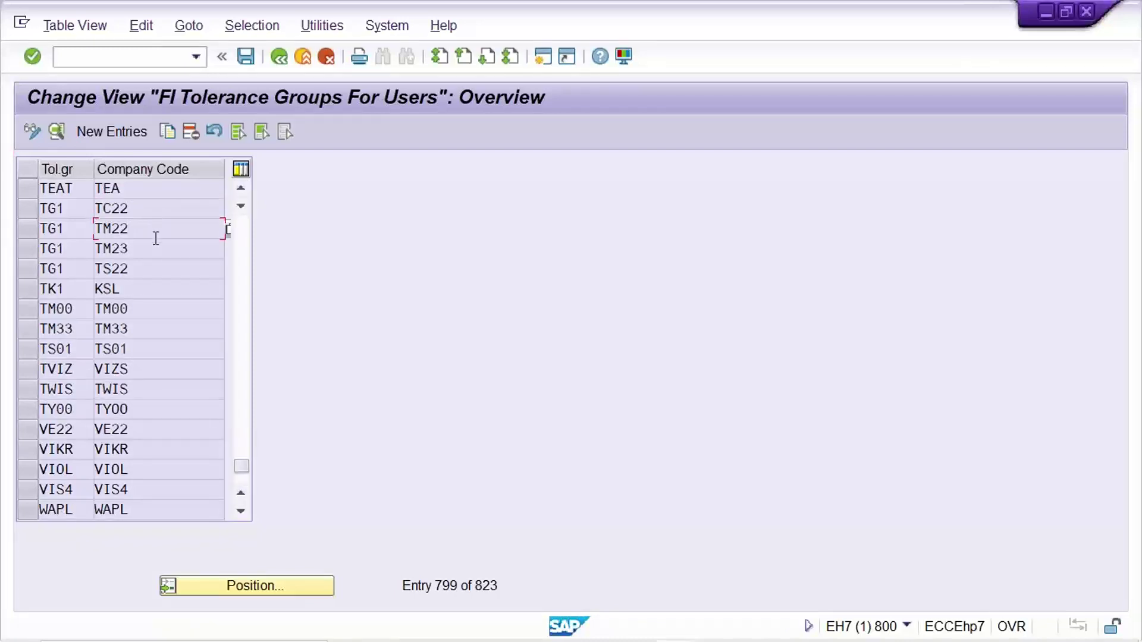
{"action": "left_click", "coordinate": [155, 267]}
Delete the TG1 tolerance group entries for company codes TC22, TM22 and TS22 and save the table
{"action": "left_click", "coordinate": [27, 209]}
{"action": "left_click", "coordinate": [191, 132]}
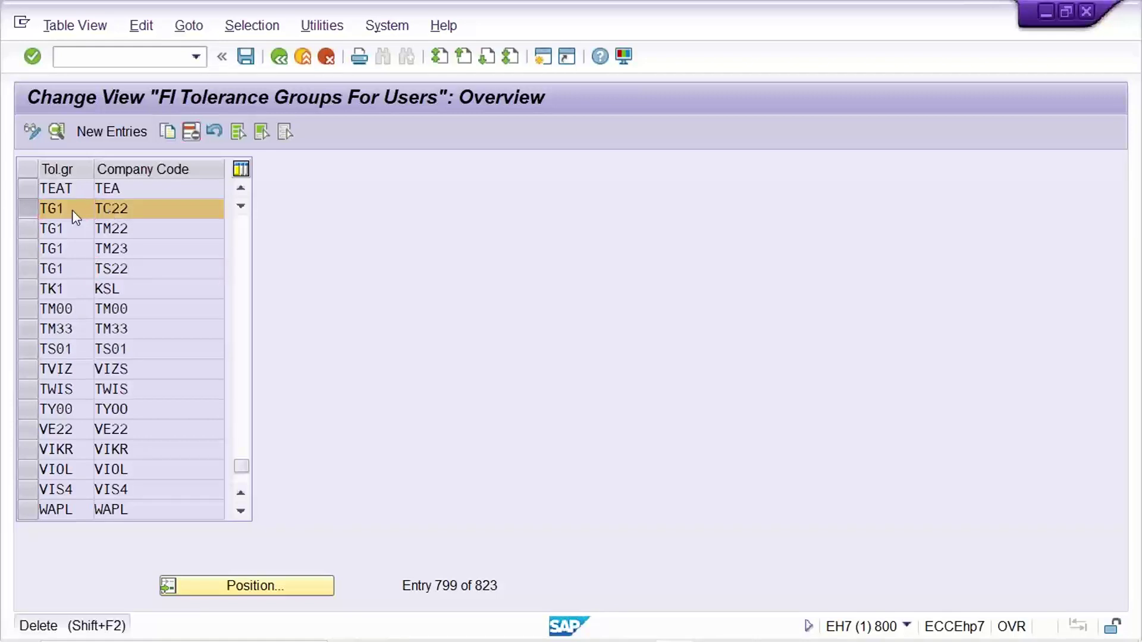
{"action": "left_click", "coordinate": [191, 133]}
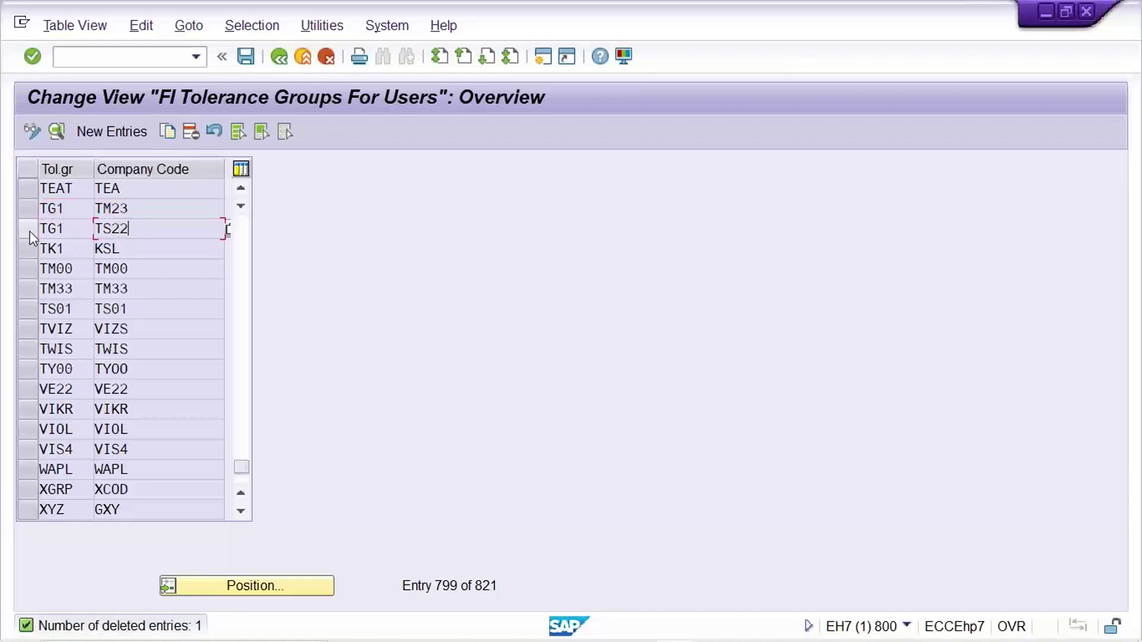
{"action": "left_click", "coordinate": [29, 230]}
{"action": "left_click", "coordinate": [191, 137]}
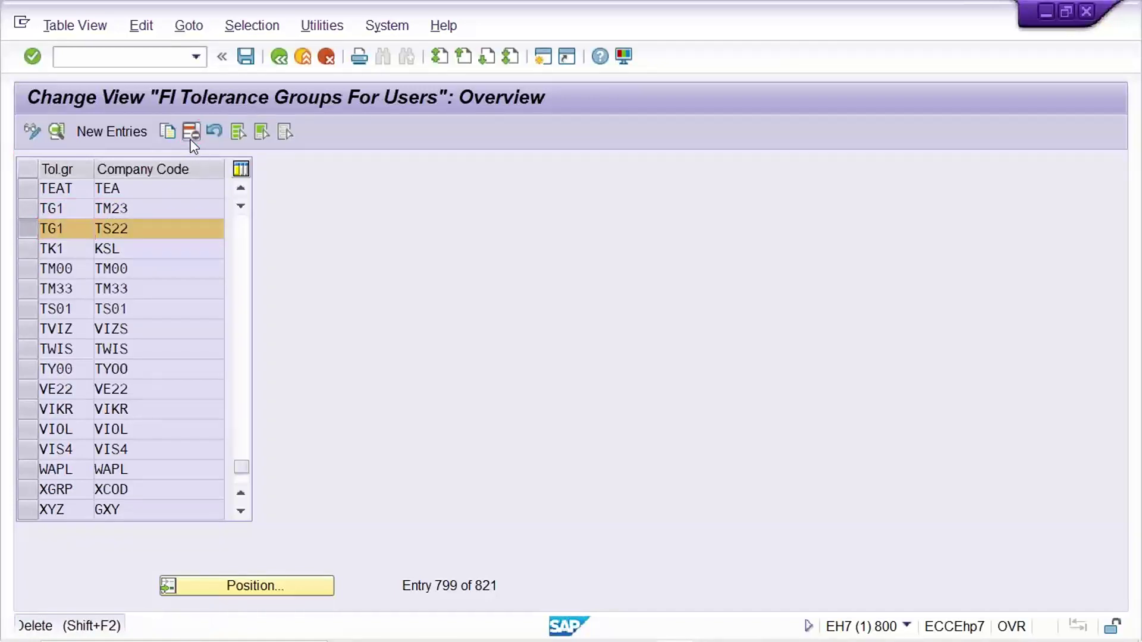
{"action": "left_click", "coordinate": [144, 213]}
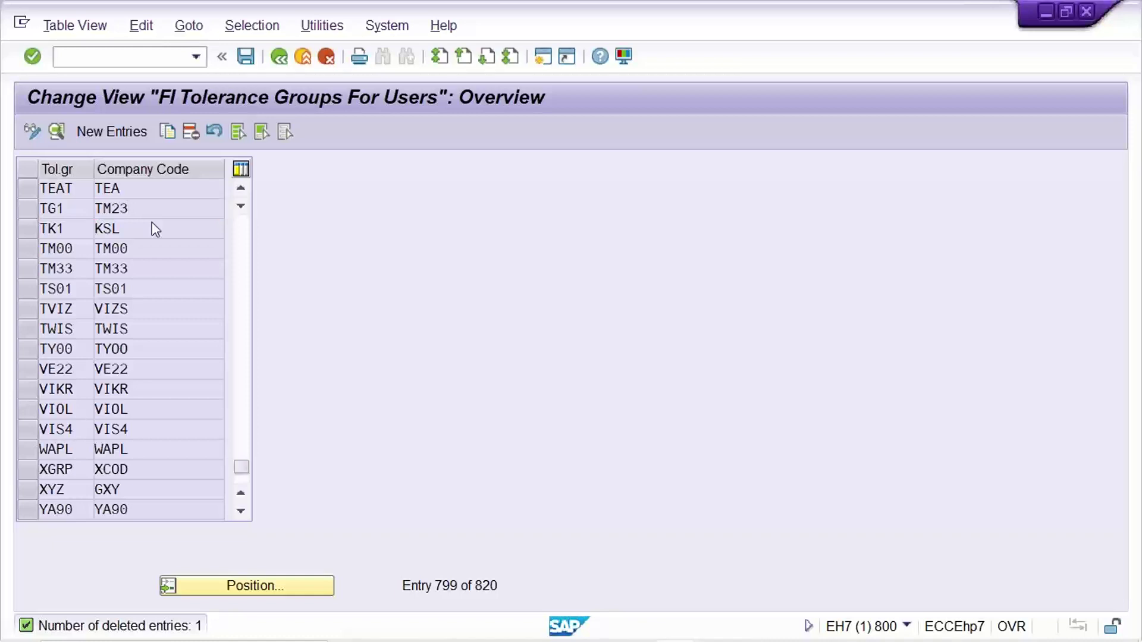
{"action": "key", "text": "ctrl+s"}
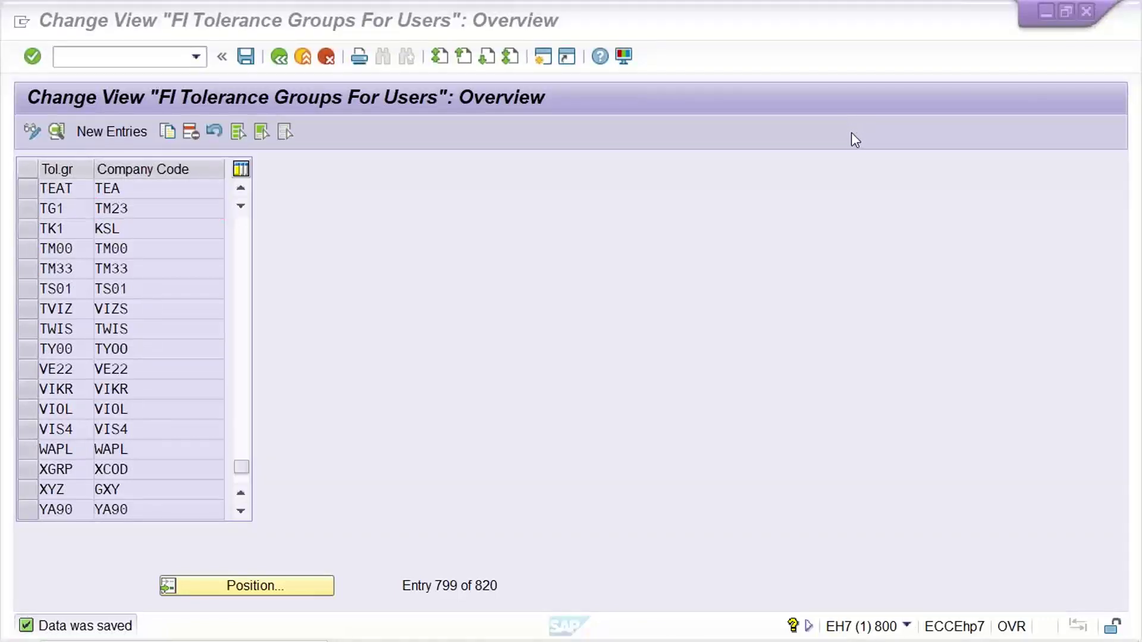
Open a new tolerance group entry and examine its group, company code, posting limit and permitted payment difference fields
{"action": "left_click", "coordinate": [615, 232]}
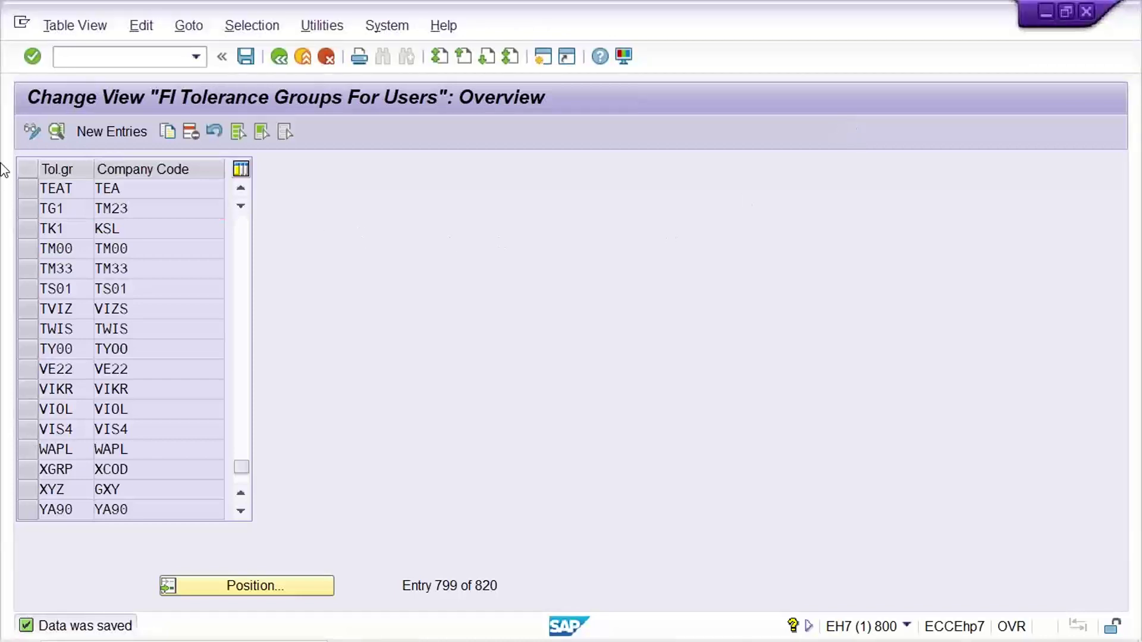
{"action": "left_click", "coordinate": [120, 127]}
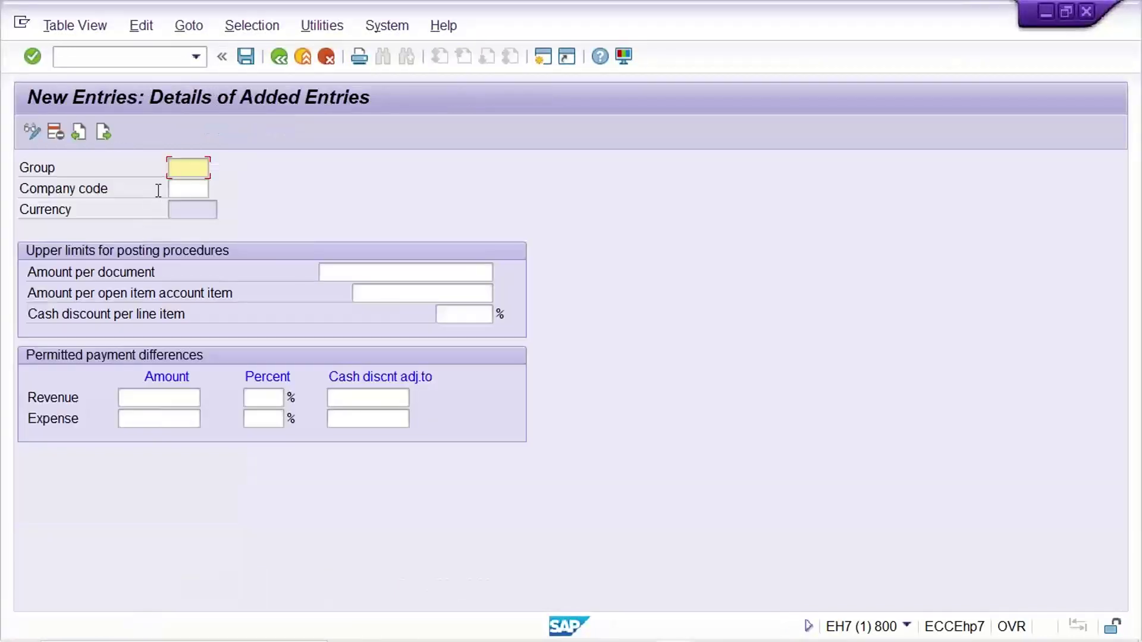
{"action": "left_click", "coordinate": [184, 189]}
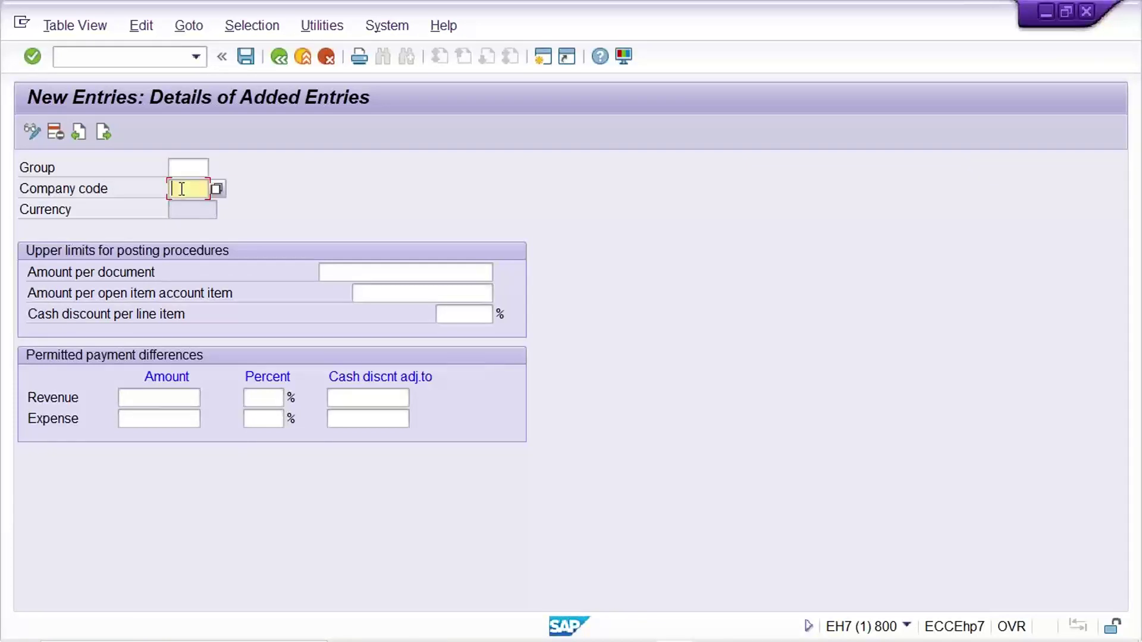
{"action": "left_click", "coordinate": [400, 272]}
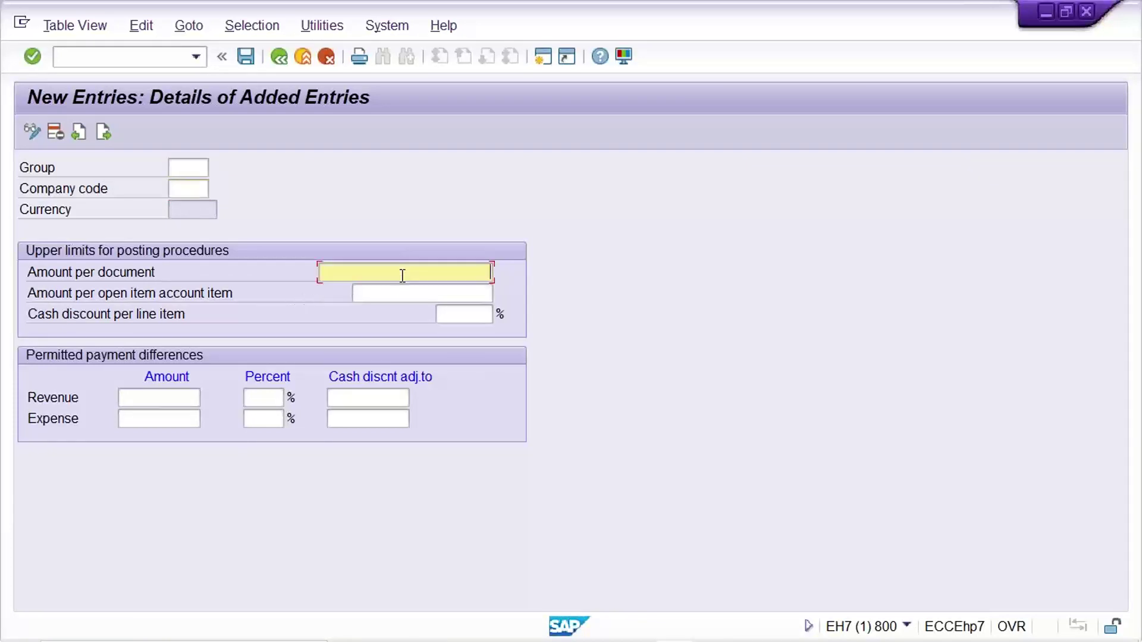
{"action": "left_click", "coordinate": [404, 293]}
{"action": "left_click", "coordinate": [458, 316]}
{"action": "left_click", "coordinate": [181, 397]}
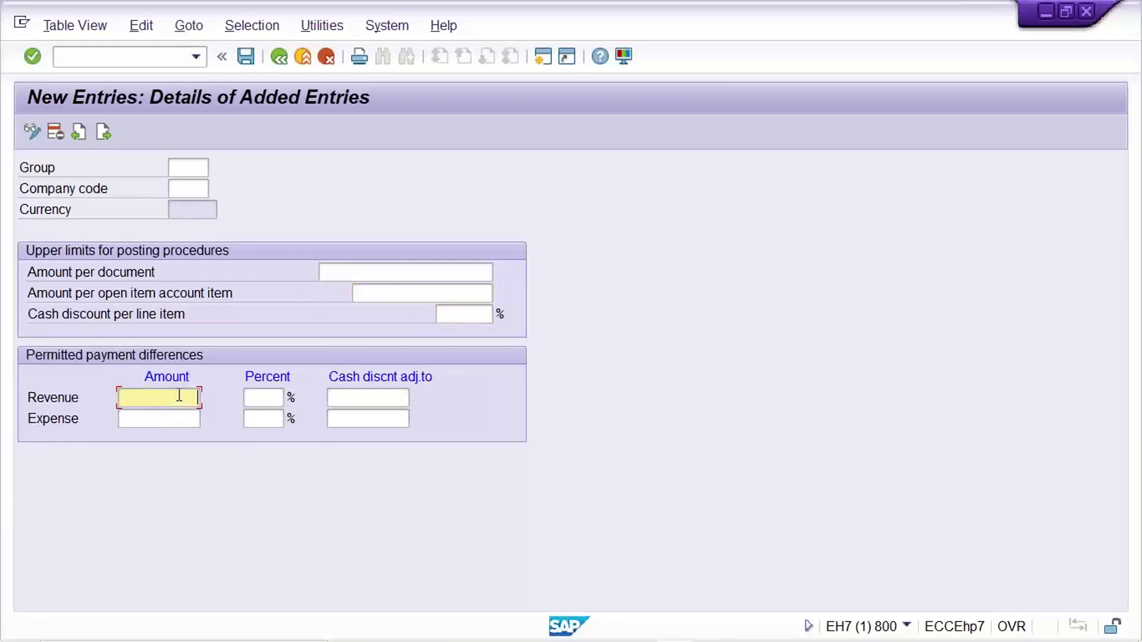
{"action": "left_click", "coordinate": [174, 419]}
{"action": "left_click", "coordinate": [196, 169]}
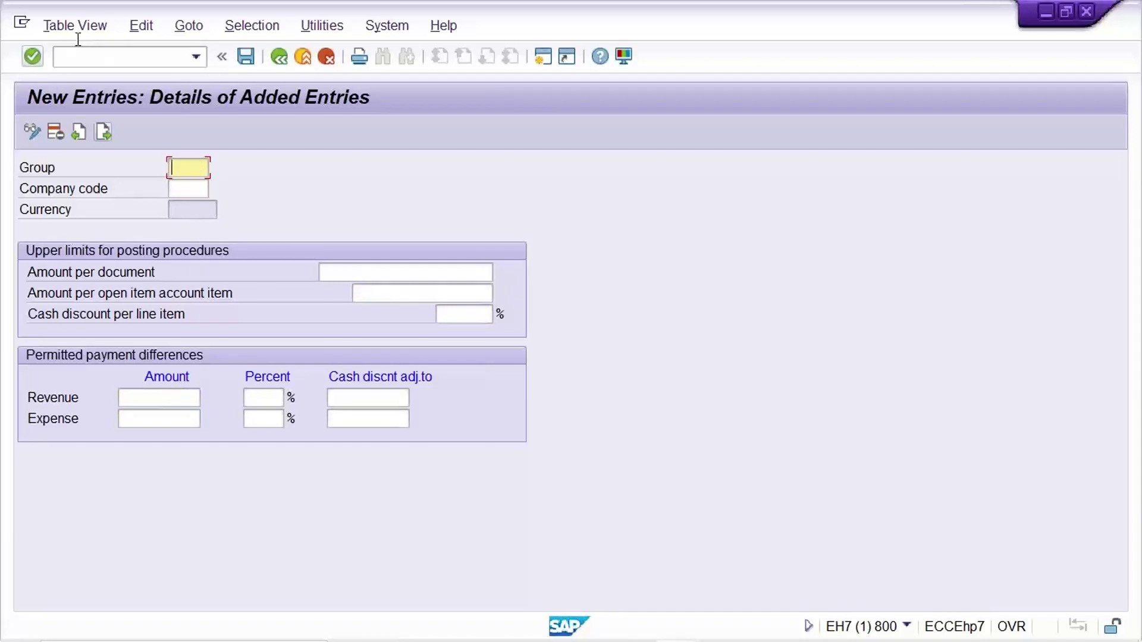
{"action": "left_click", "coordinate": [109, 57]}
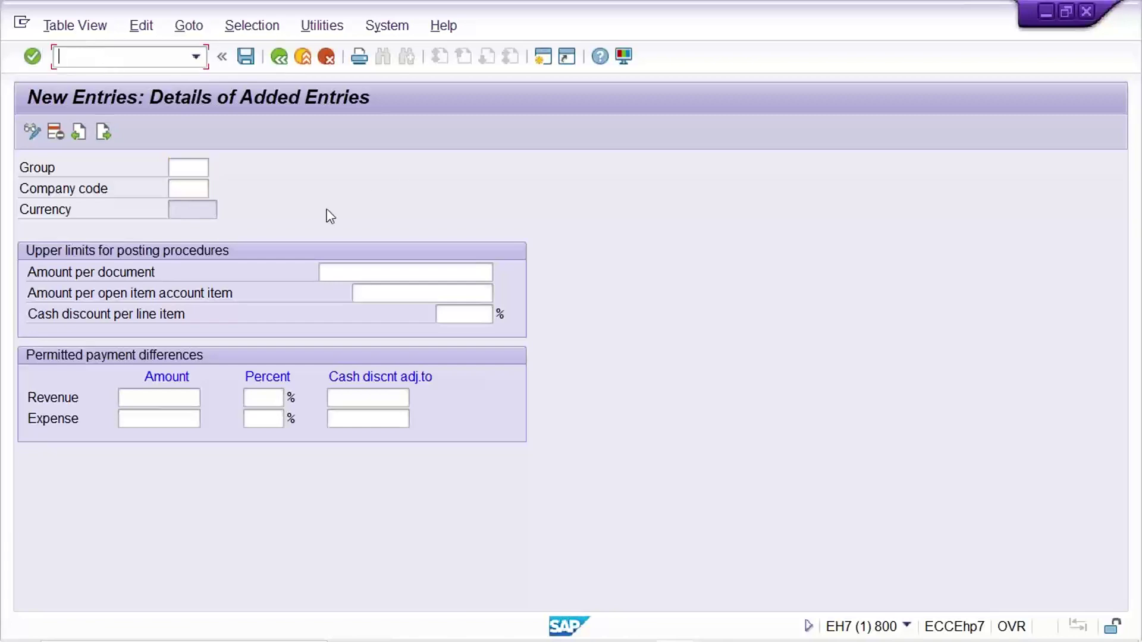
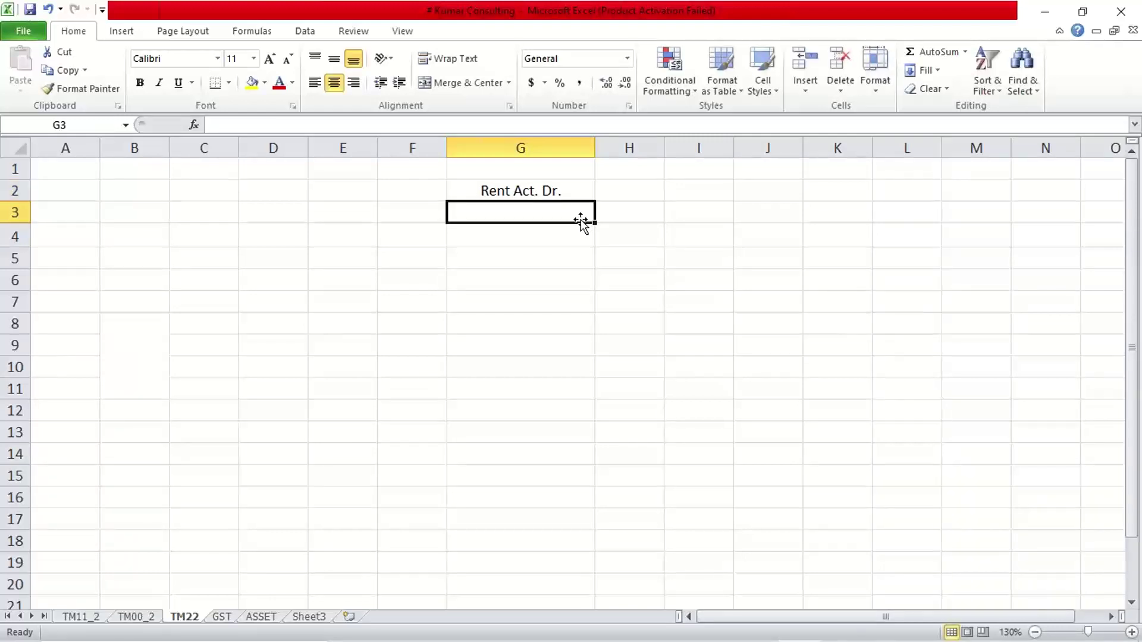
Enter "Bank Act. Cr." in cell G3 below the rent line in the Excel sheet TM22
{"action": "type", "text": "Banl A"}
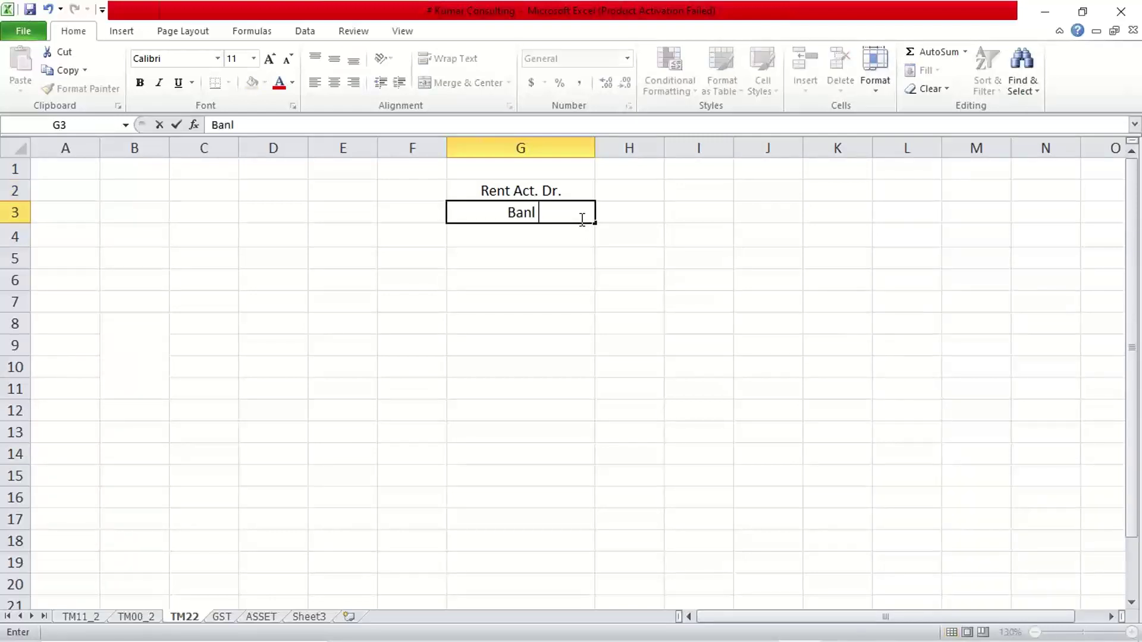
{"action": "key", "text": "BackSpace"}
{"action": "key", "text": "BackSpace"}
{"action": "key", "text": "BackSpace"}
{"action": "type", "text": "k Act. Cr."}
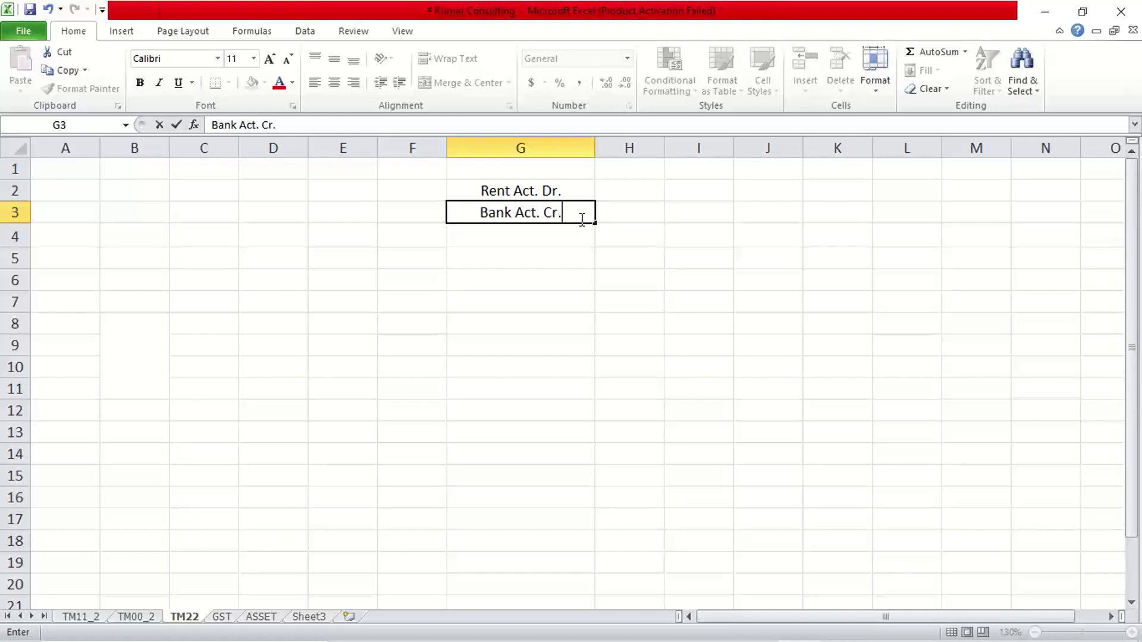
{"action": "key", "text": "Return"}
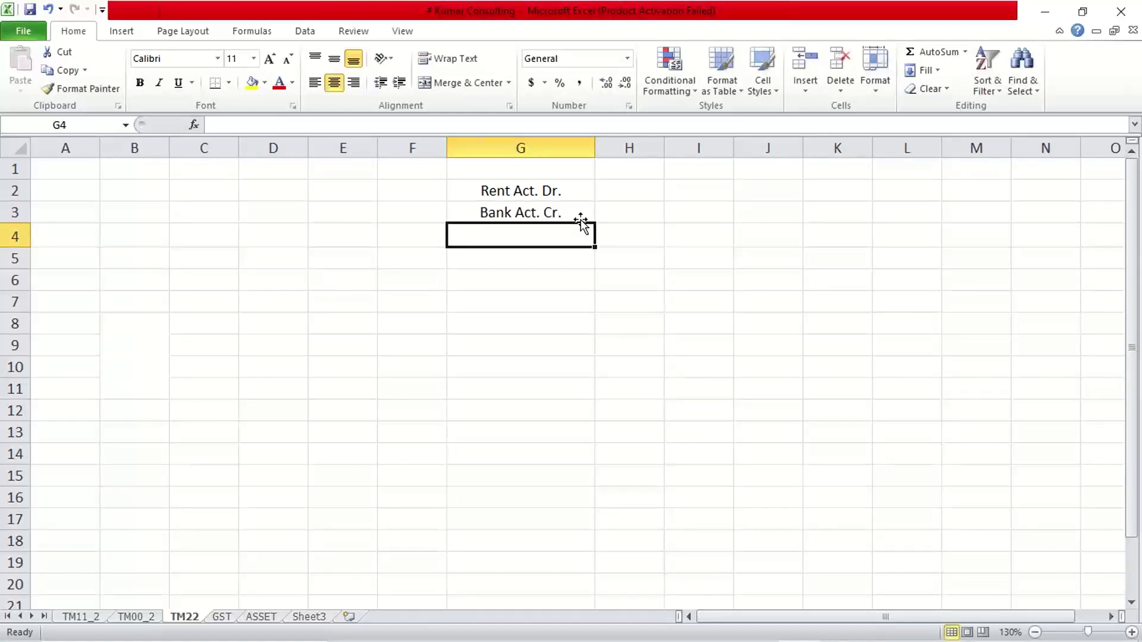
Enter the amount 2000 for both the rent debit line in H2 and the bank credit line in H3
{"action": "left_click", "coordinate": [602, 192]}
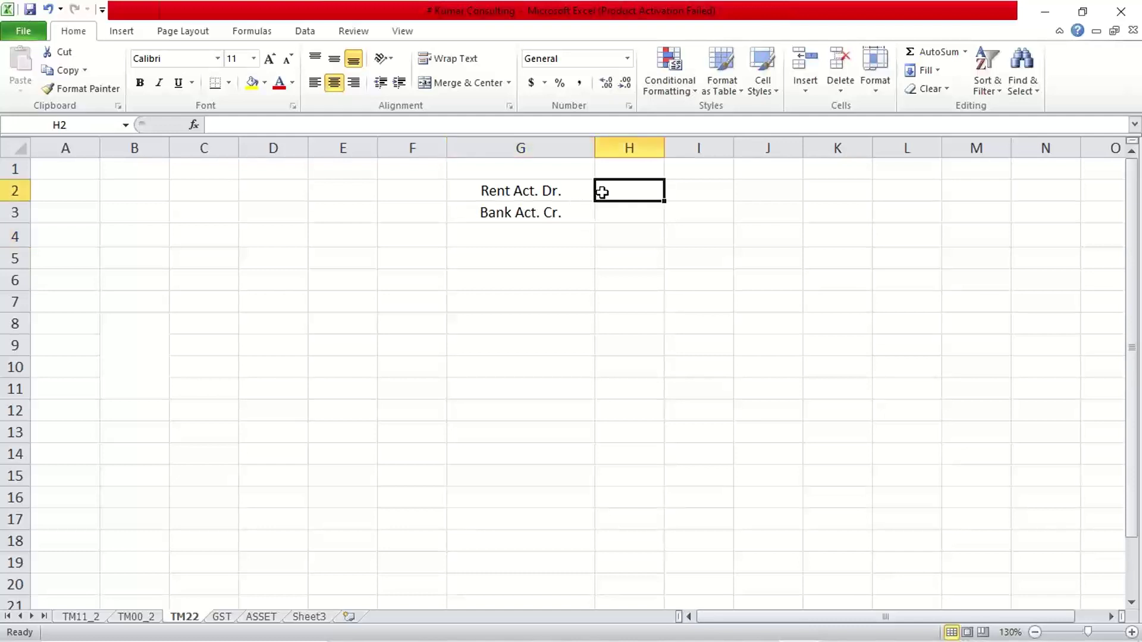
{"action": "type", "text": "2000"}
{"action": "key", "text": "Return"}
{"action": "type", "text": "2000"}
{"action": "key", "text": "Return"}
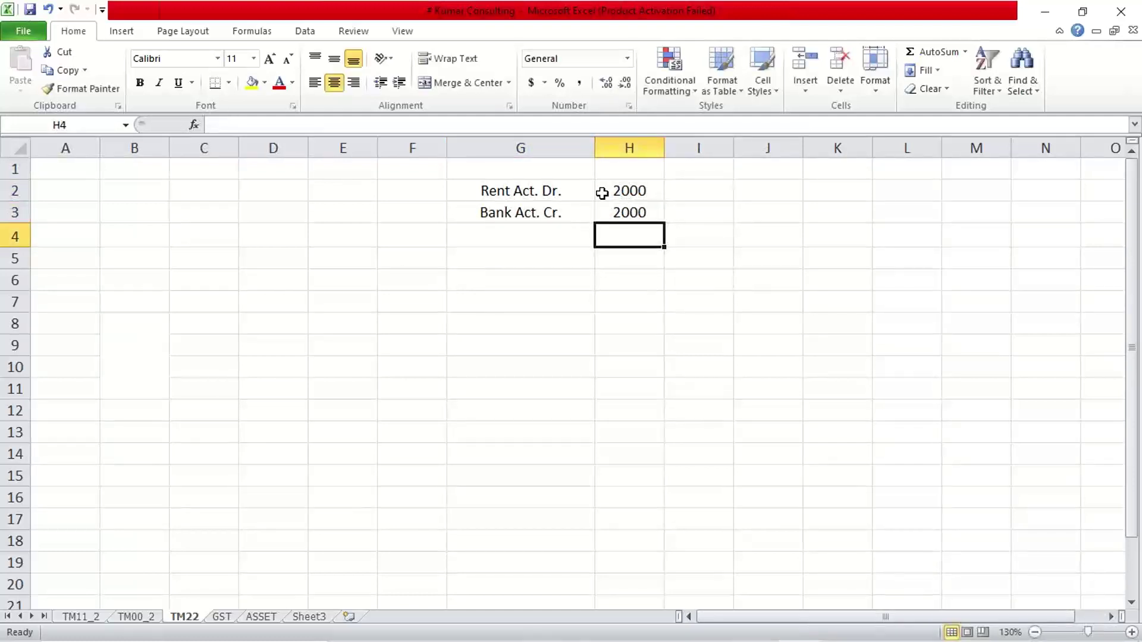
Compare the rent account debit line with the bank account credit line of the journal entry
{"action": "left_click", "coordinate": [493, 193]}
{"action": "left_click", "coordinate": [504, 211]}
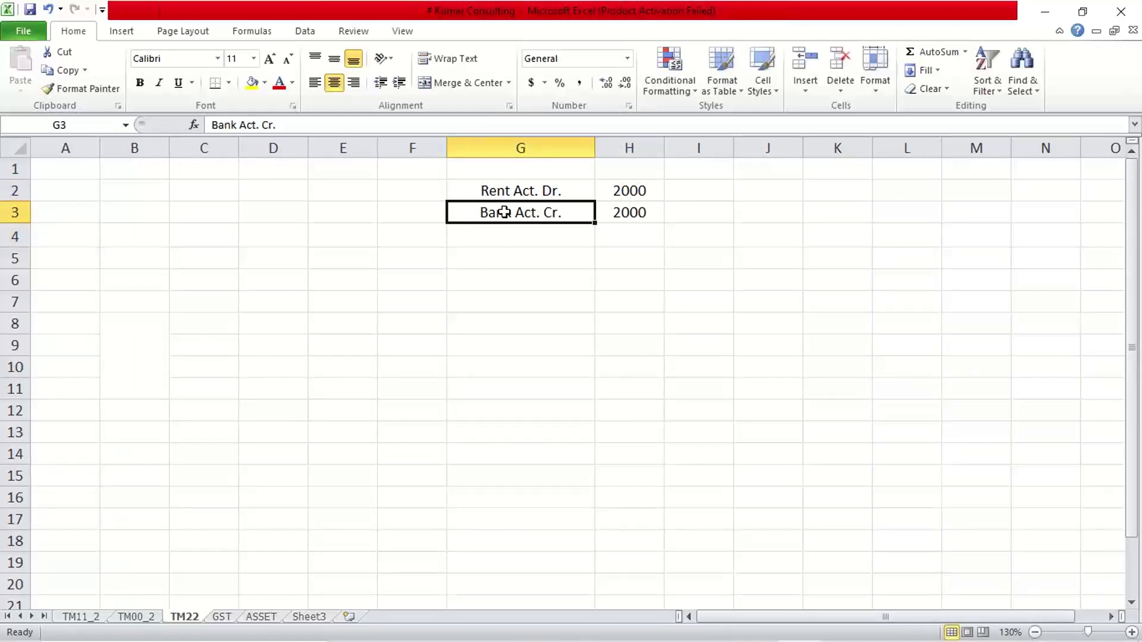
{"action": "left_click", "coordinate": [534, 189]}
{"action": "left_click", "coordinate": [561, 212]}
{"action": "left_click", "coordinate": [570, 193]}
{"action": "left_click", "coordinate": [566, 206]}
{"action": "key", "text": "Up"}
{"action": "left_click", "coordinate": [563, 212]}
{"action": "key", "text": "Up"}
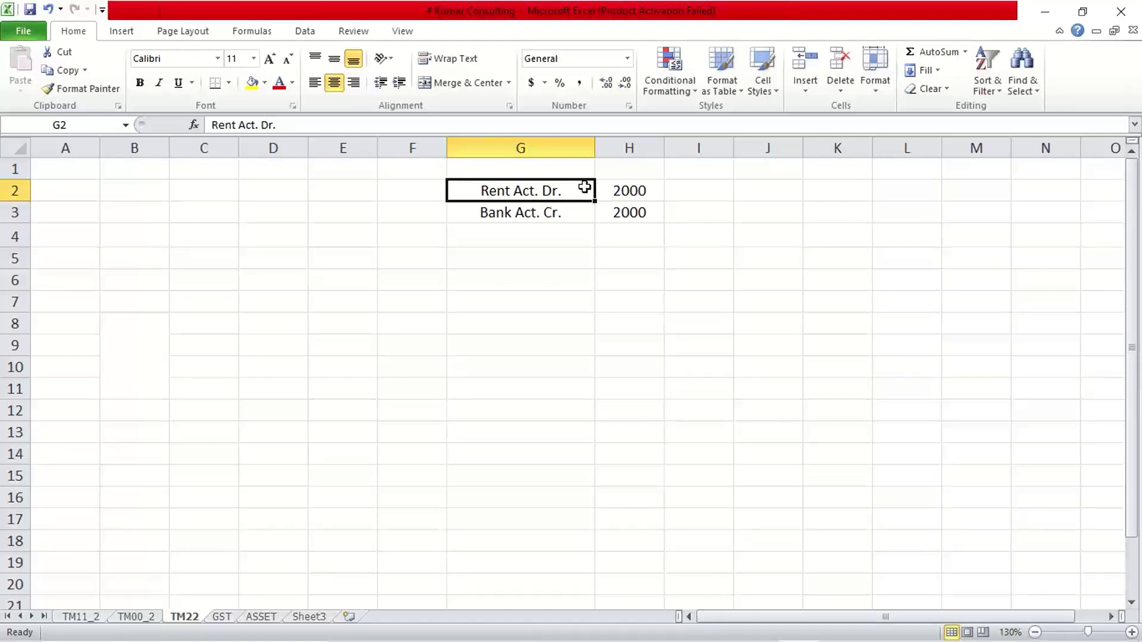
Examine the rent and bank lines together with their debit and credit amounts in G2:H3
{"action": "left_click", "coordinate": [643, 190]}
{"action": "left_click", "coordinate": [511, 195]}
{"action": "left_click", "coordinate": [522, 218]}
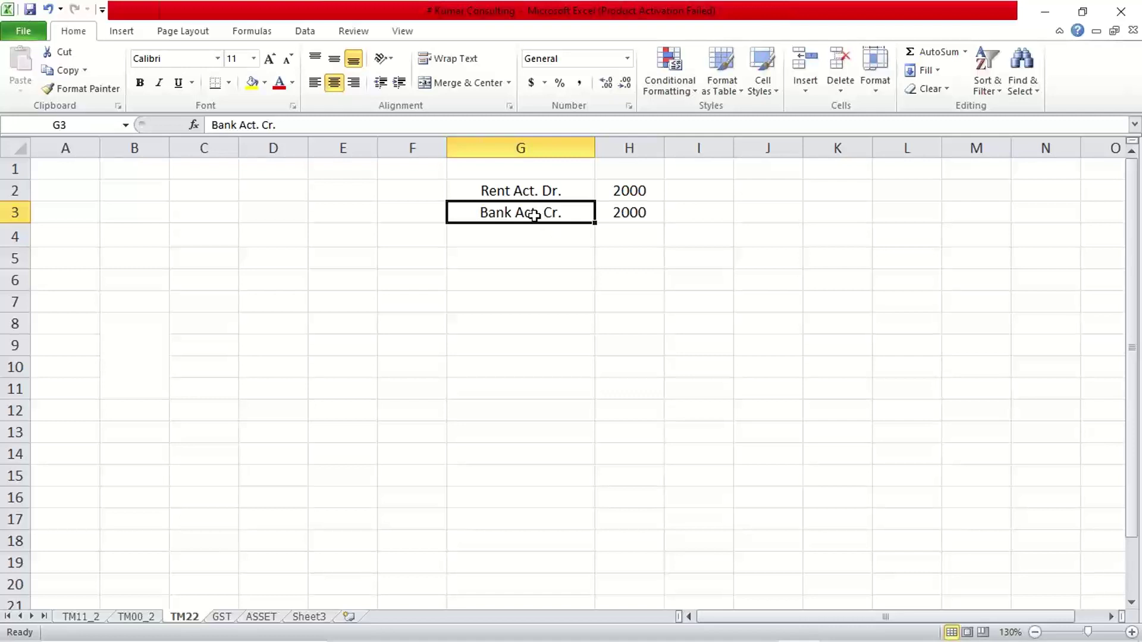
{"action": "left_click", "coordinate": [538, 193]}
{"action": "left_click", "coordinate": [538, 213]}
{"action": "left_click", "coordinate": [626, 220]}
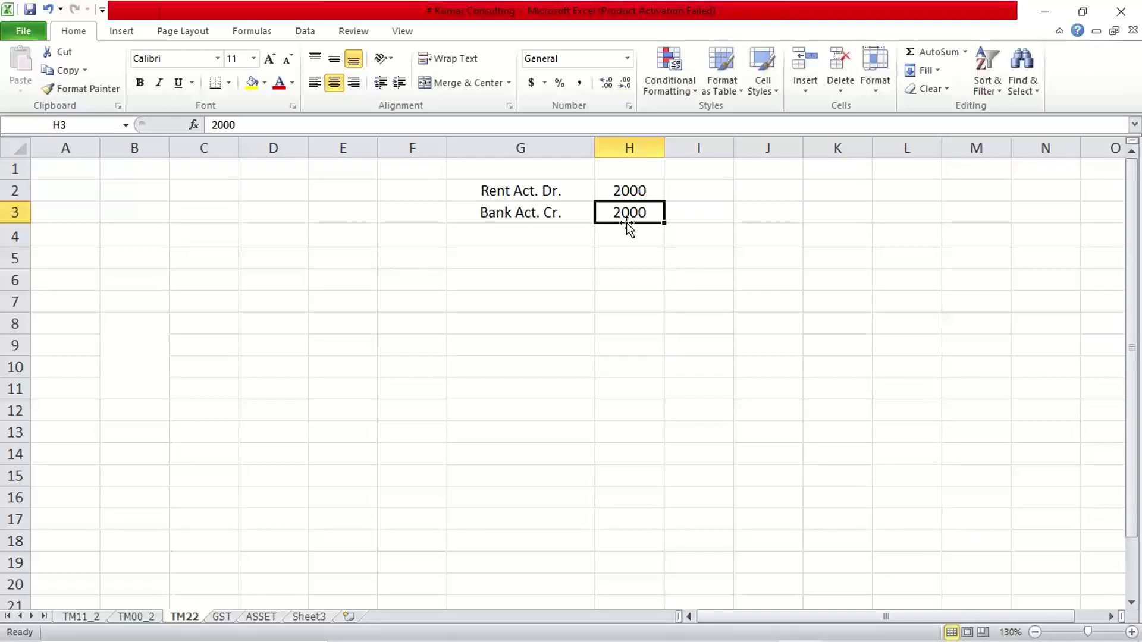
{"action": "left_click_drag", "start_coordinate": [632, 191], "coordinate": [634, 214]}
{"action": "left_click", "coordinate": [627, 246]}
{"action": "left_click", "coordinate": [626, 189]}
{"action": "left_click", "coordinate": [633, 239]}
{"action": "left_click_drag", "start_coordinate": [479, 197], "coordinate": [618, 211]}
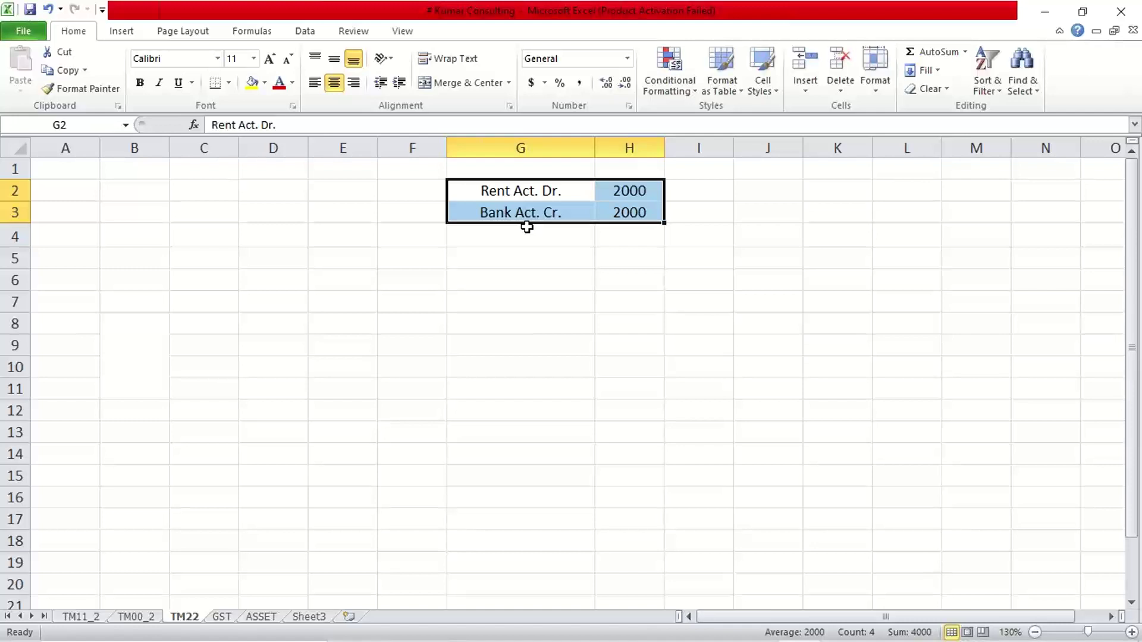
Append the posting key (40) to the rent debit line and (50) to the bank credit line
{"action": "double_click", "coordinate": [573, 191]}
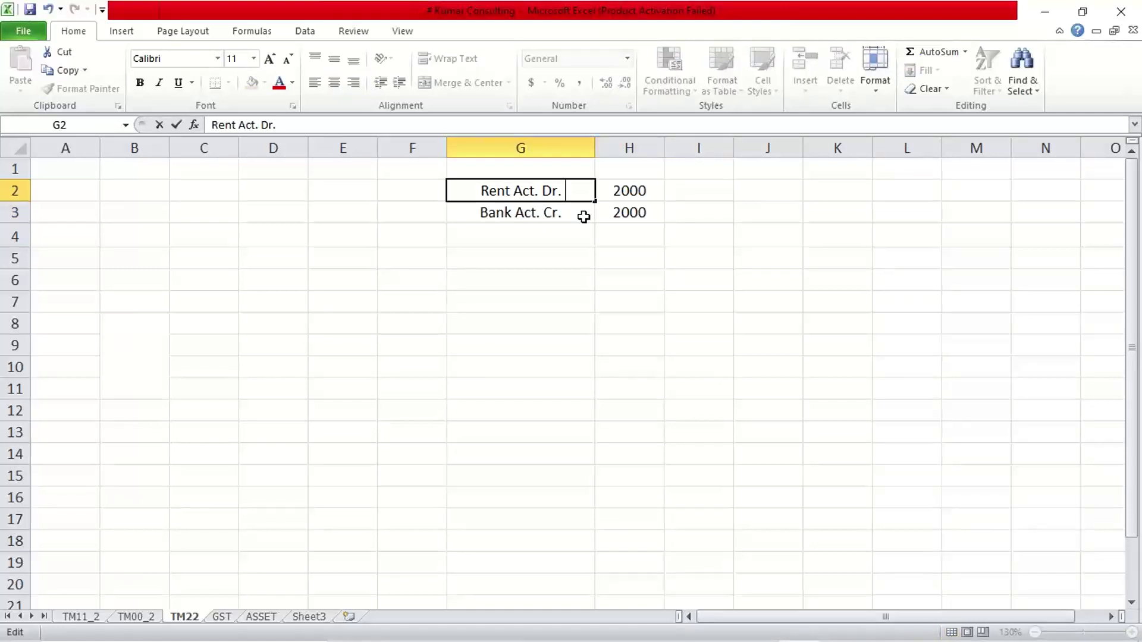
{"action": "type", "text": "(40)"}
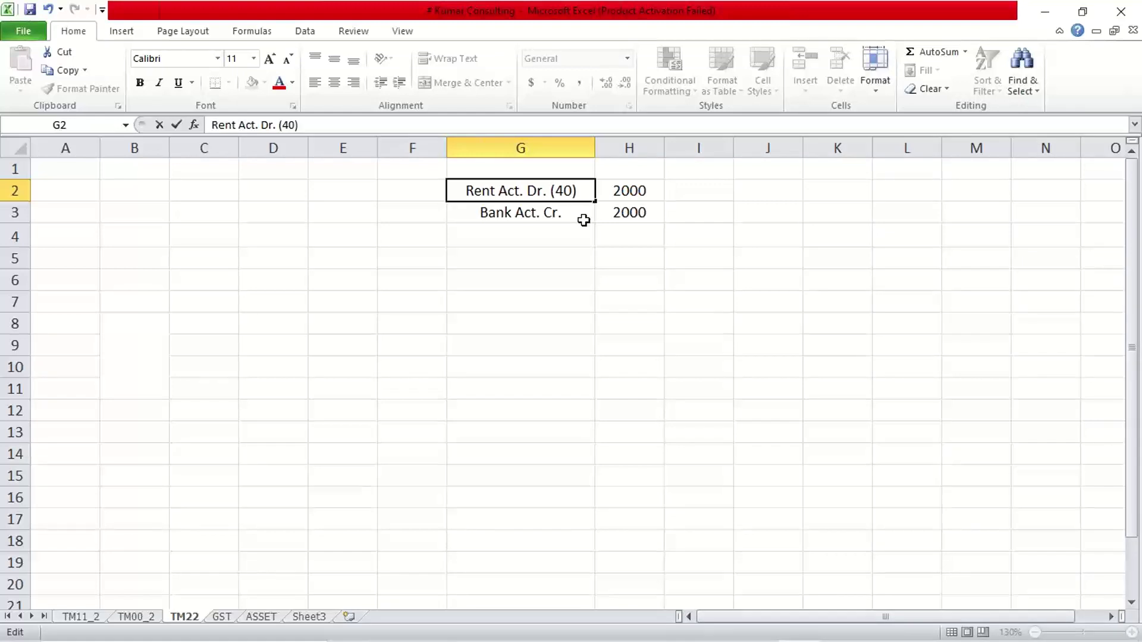
{"action": "double_click", "coordinate": [584, 217]}
{"action": "type", "text": "(50)"}
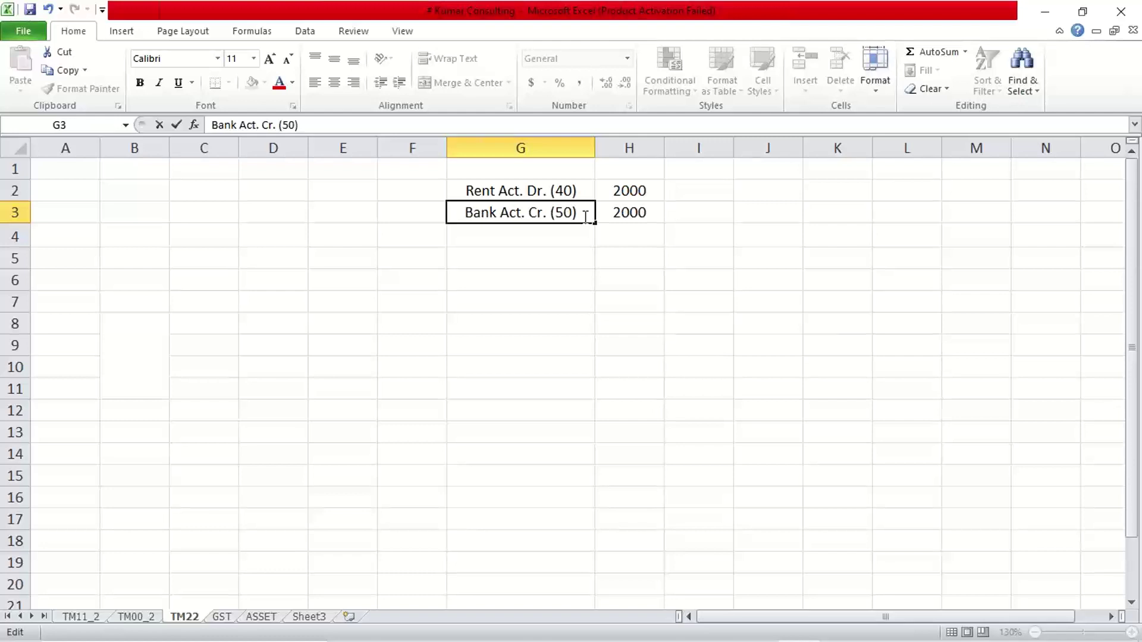
{"action": "key", "text": "Return"}
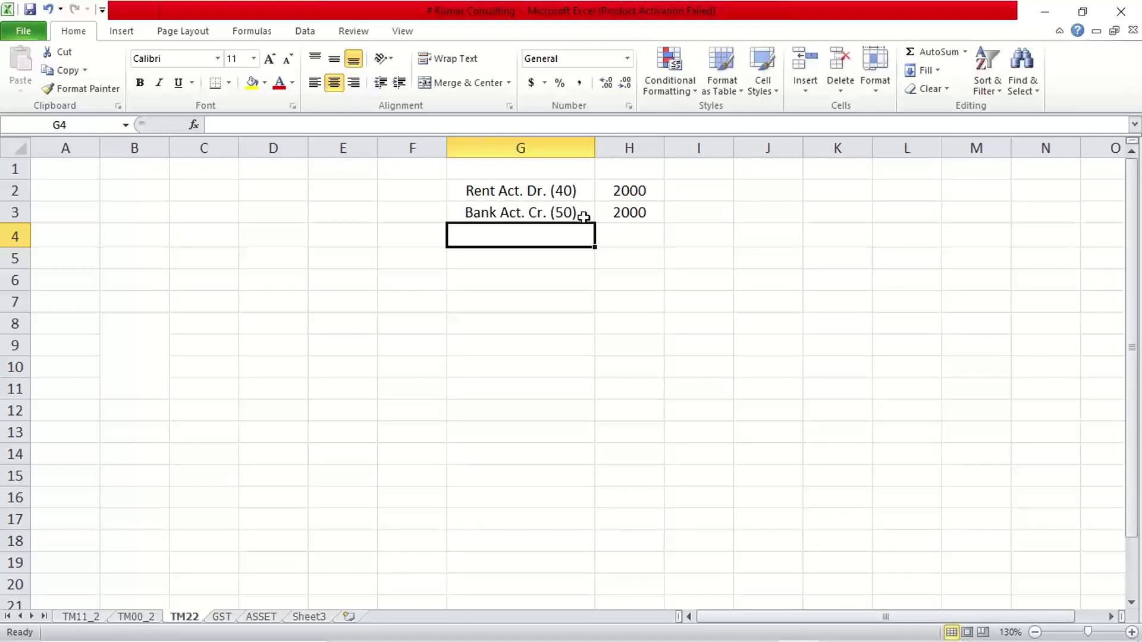
Compare the posting keys 40 and 50 on the rent debit and bank credit lines
{"action": "left_click", "coordinate": [569, 196]}
{"action": "left_click", "coordinate": [566, 214]}
{"action": "left_click", "coordinate": [574, 196]}
{"action": "left_click", "coordinate": [565, 220]}
{"action": "left_click", "coordinate": [570, 197]}
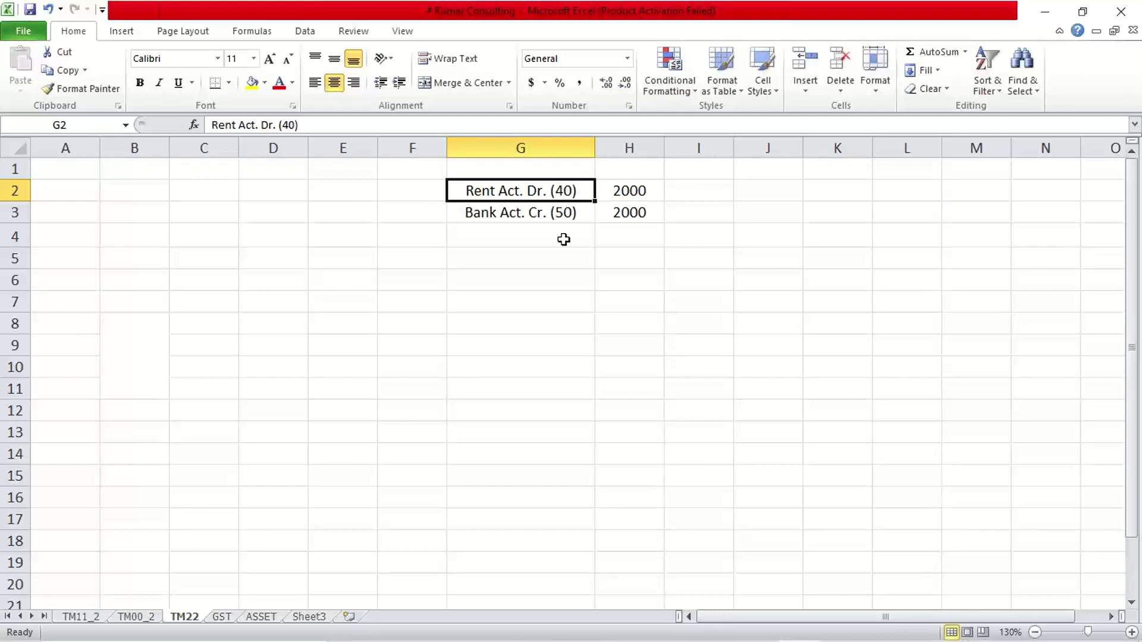
{"action": "left_click", "coordinate": [577, 219]}
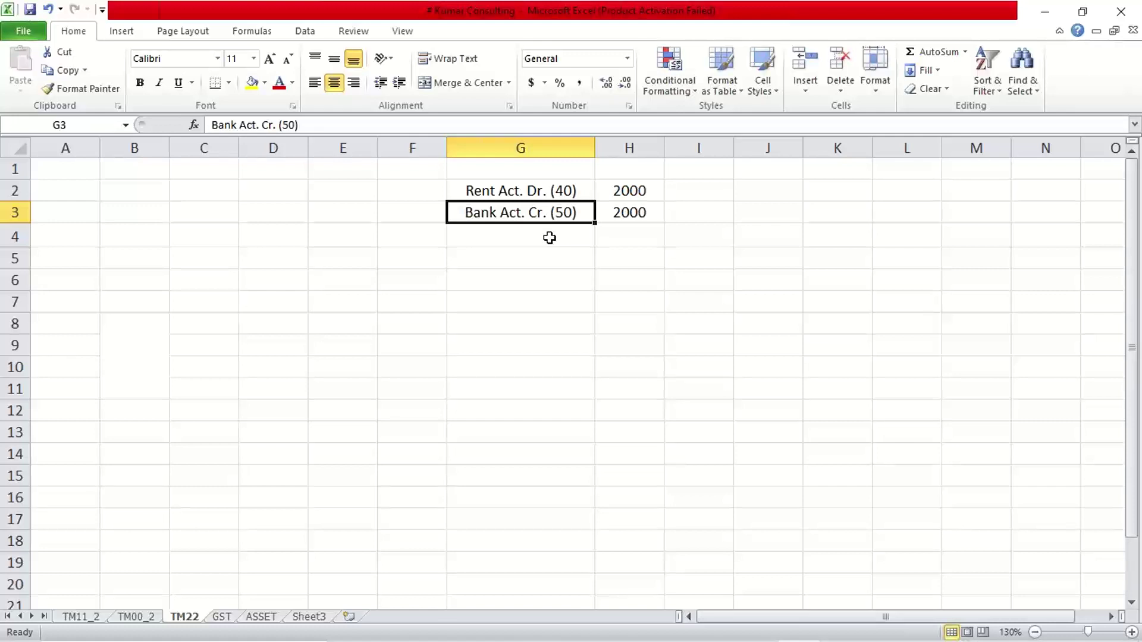
{"action": "left_click", "coordinate": [499, 187]}
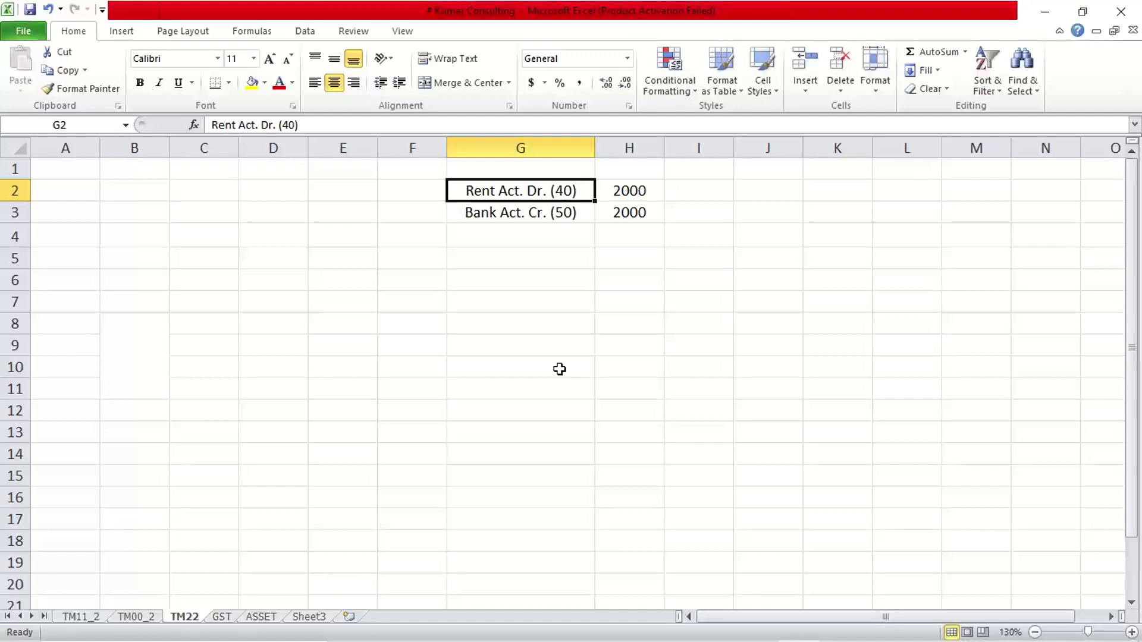
Switch to SAP, open the Enter G/L Account Posting header screen and examine the first line item's posting key and account fields
{"action": "left_click", "coordinate": [679, 625]}
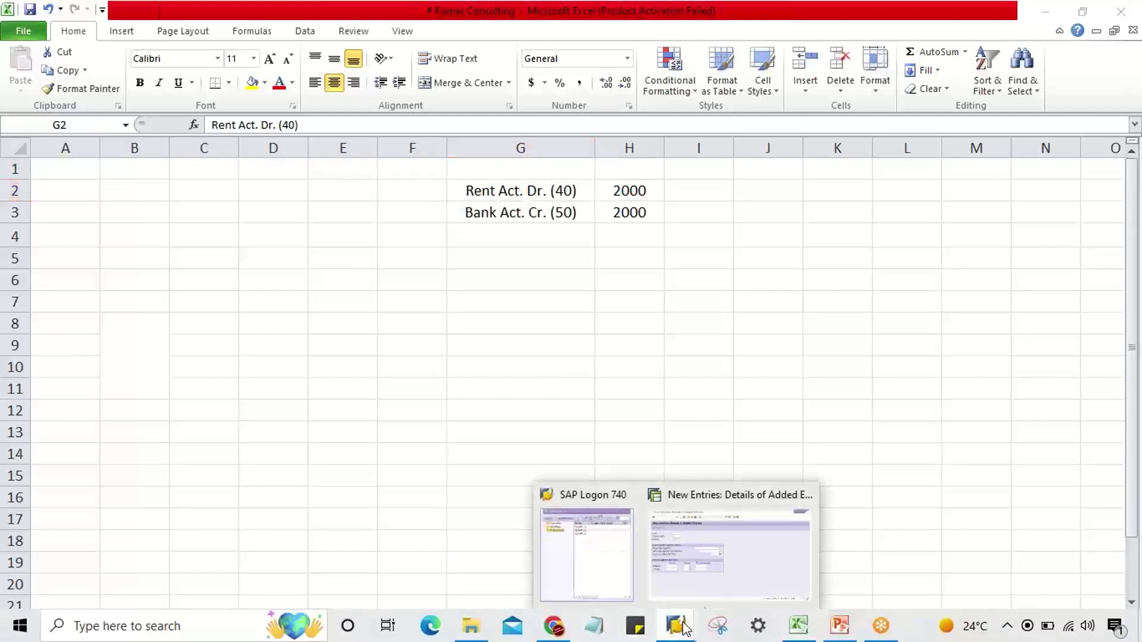
{"action": "left_click", "coordinate": [744, 579]}
{"action": "left_click", "coordinate": [104, 52]}
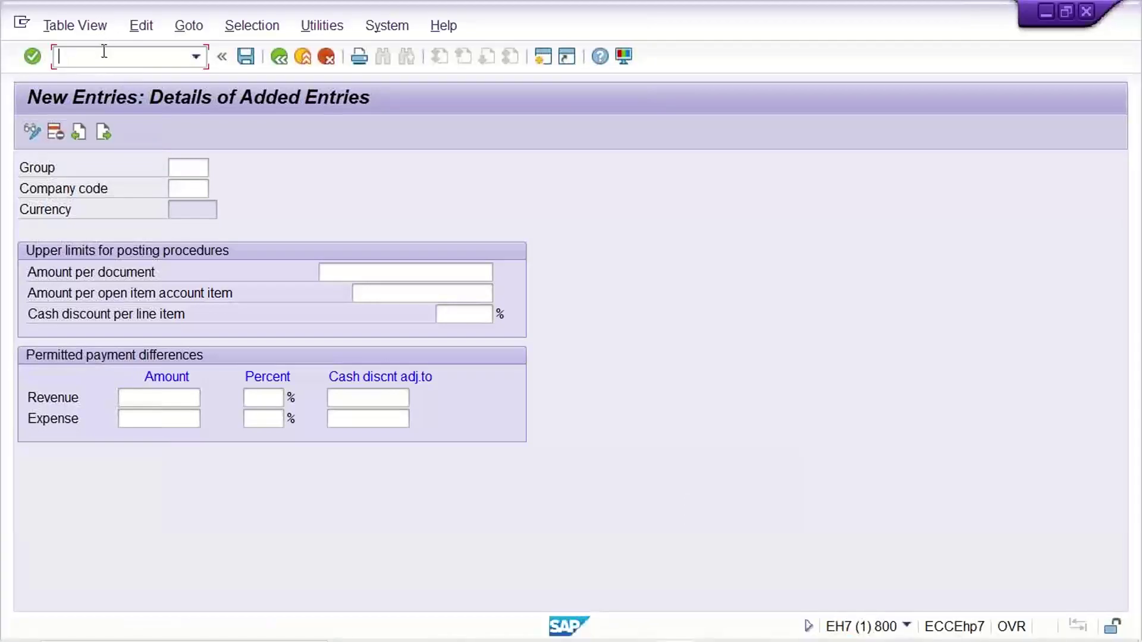
{"action": "type", "text": "/nf"}
{"action": "type", "text": "b02"}
{"action": "key", "text": "Return"}
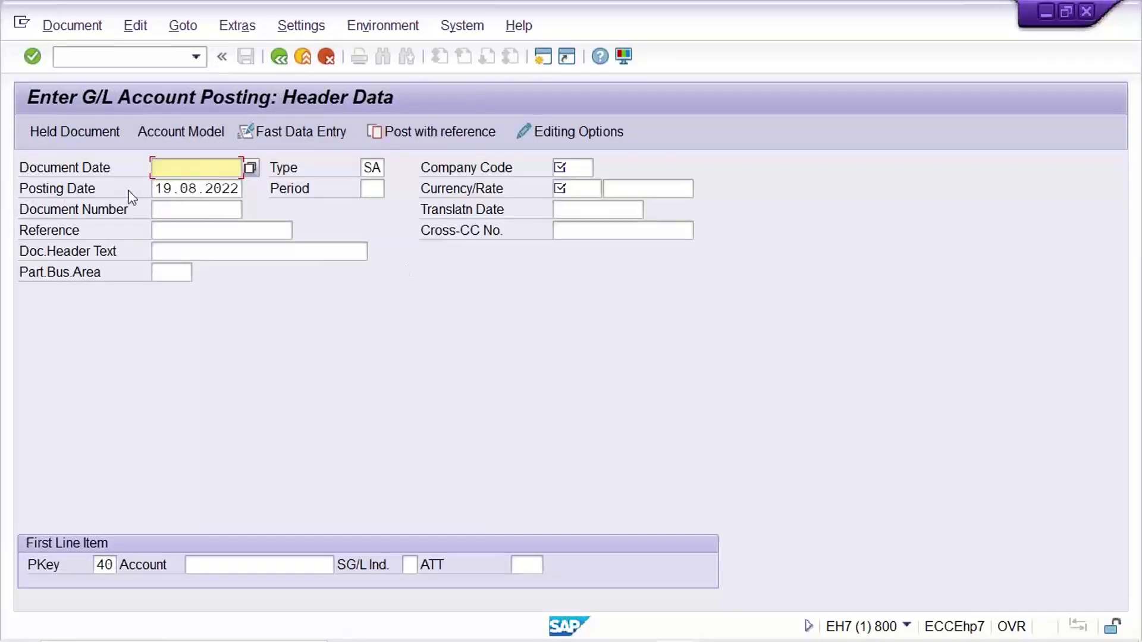
{"action": "left_click", "coordinate": [95, 565]}
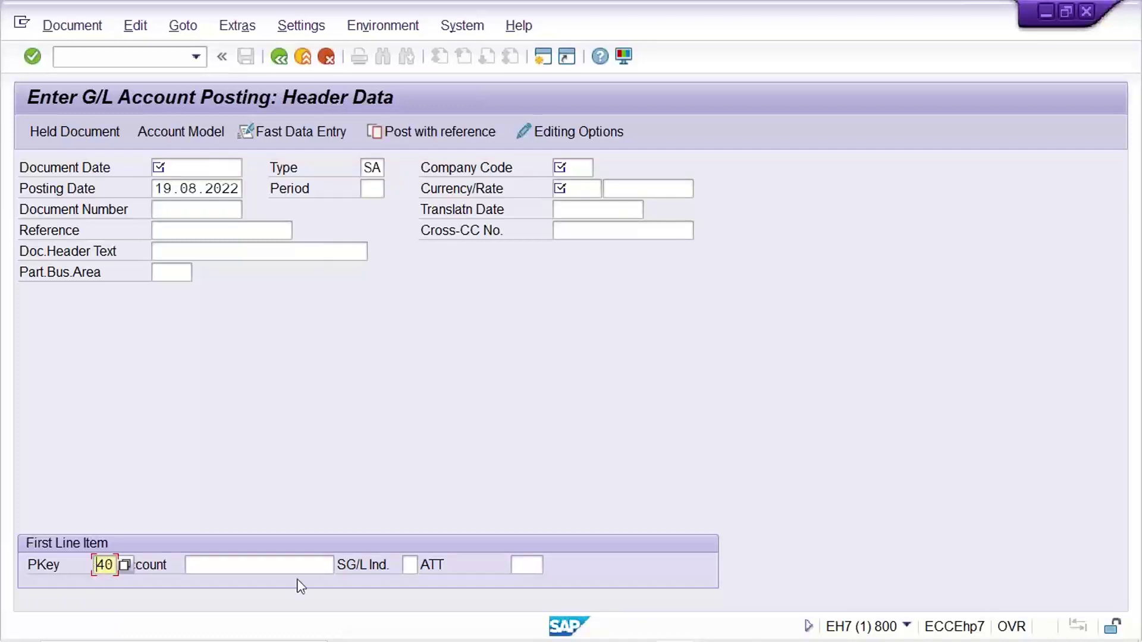
{"action": "left_click", "coordinate": [296, 564]}
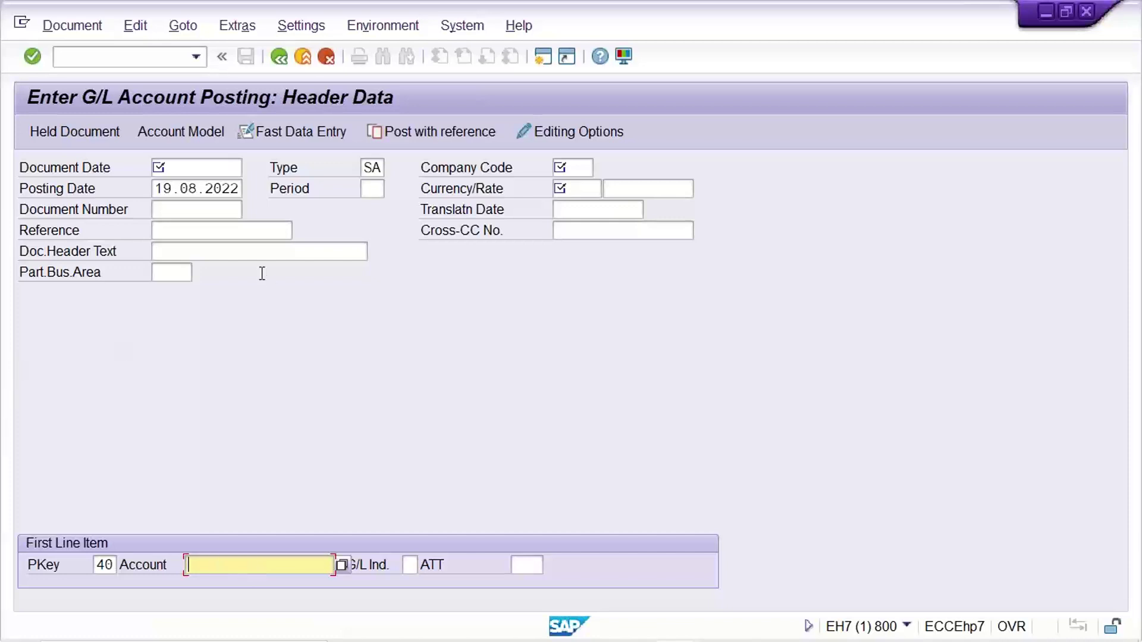
Open the posting key configuration with transaction OB41 and display the details of posting key 40
{"action": "left_click", "coordinate": [122, 56]}
{"action": "type", "text": "/"}
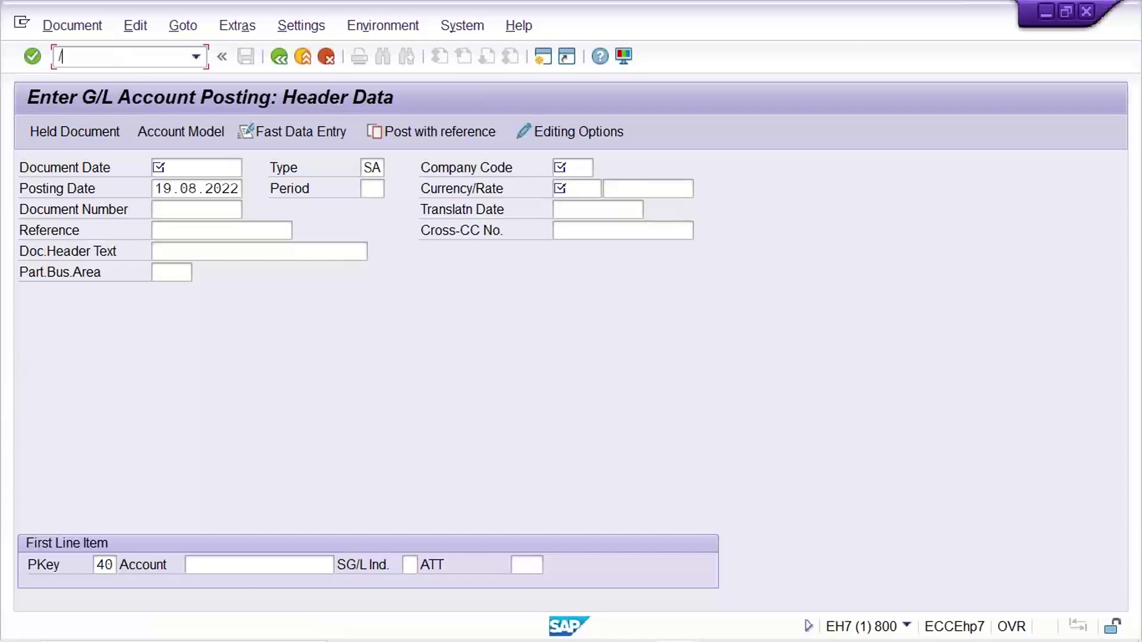
{"action": "type", "text": "nob41"}
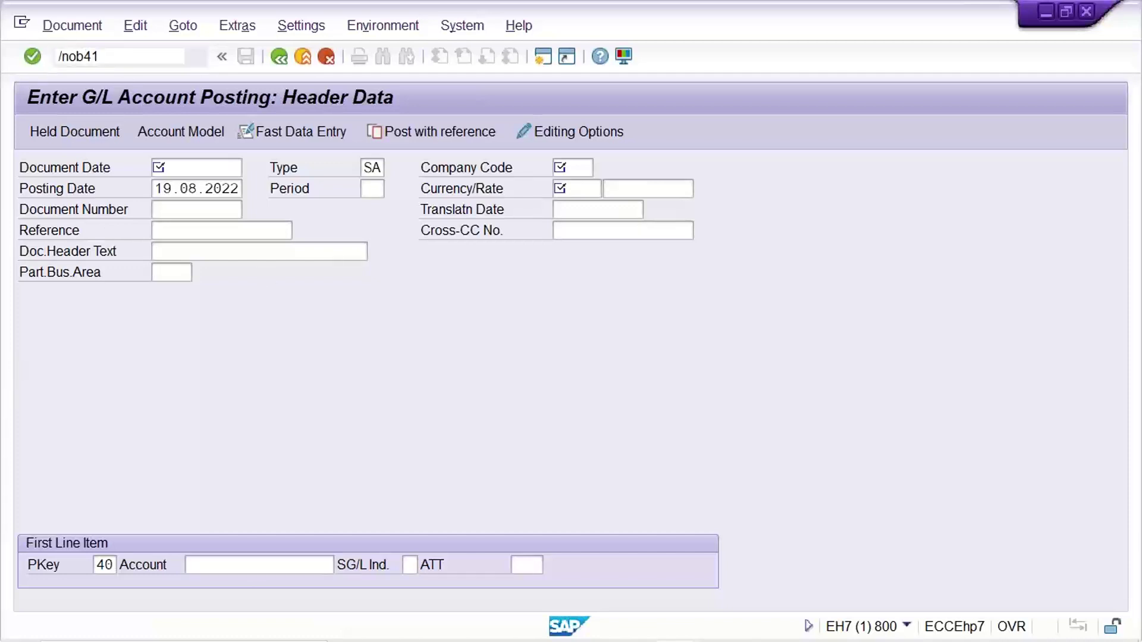
{"action": "key", "text": "Return"}
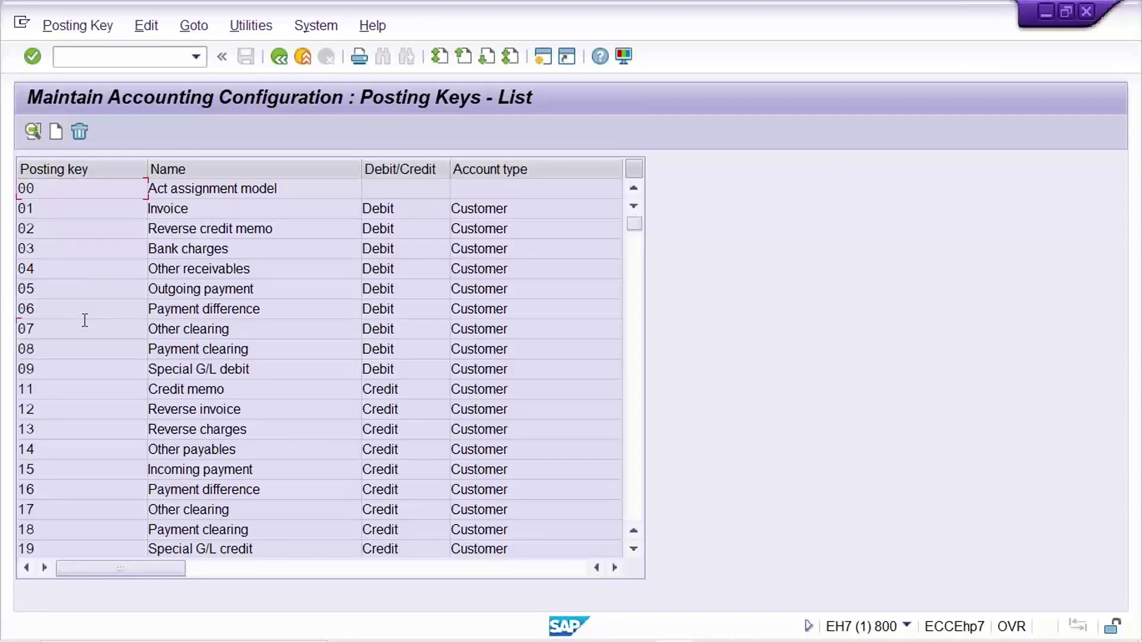
{"action": "scroll", "coordinate": [85, 325], "scroll_direction": "down", "scroll_amount": 8}
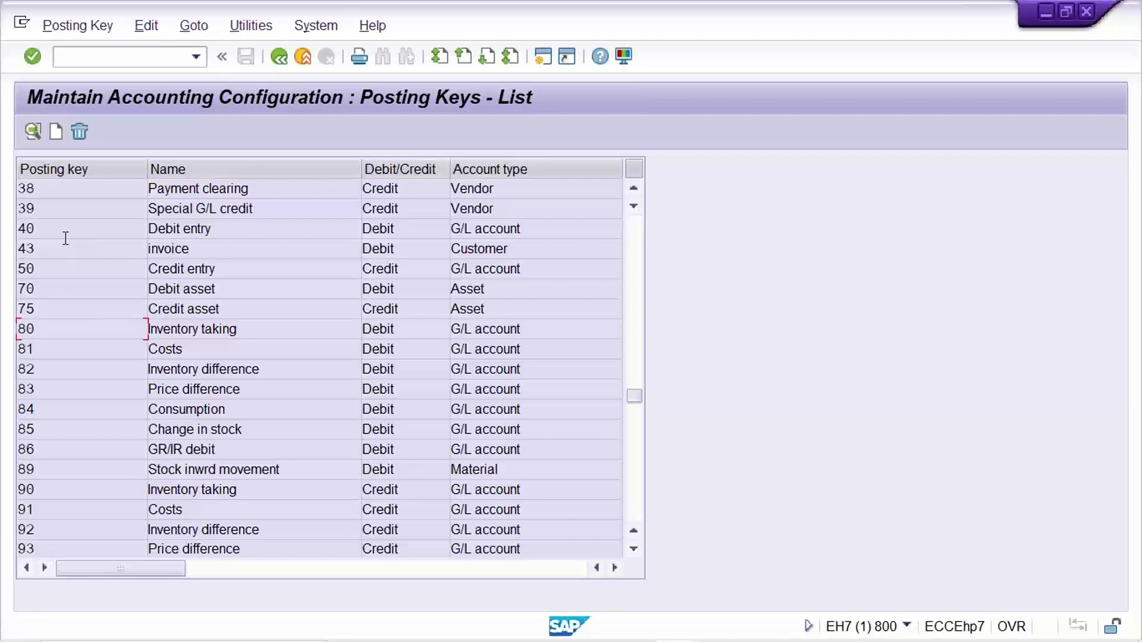
{"action": "double_click", "coordinate": [109, 228]}
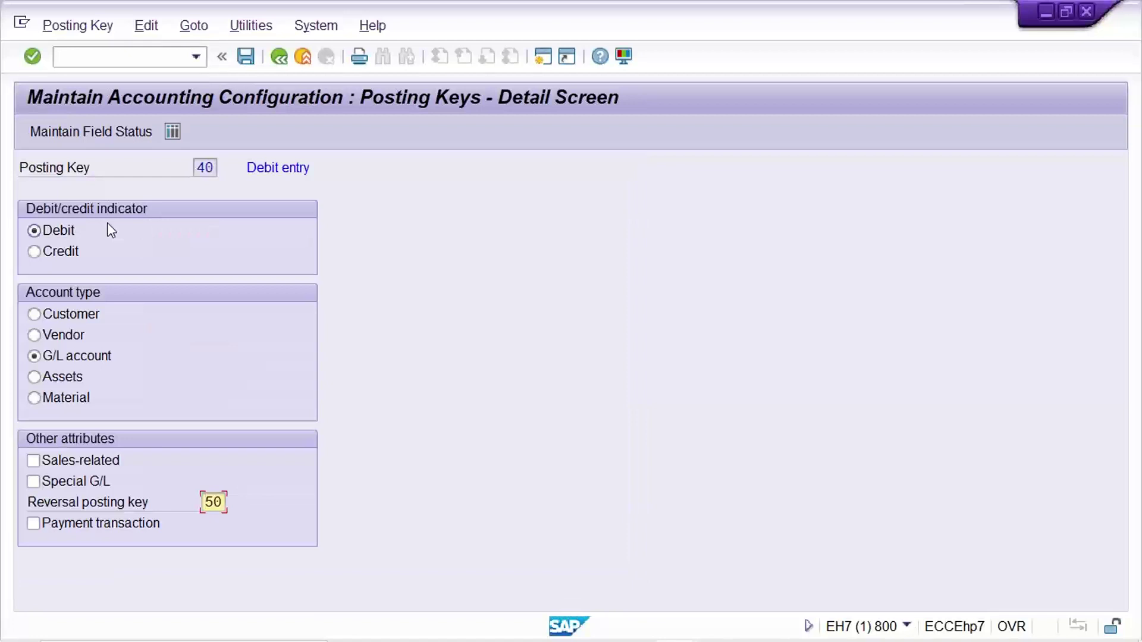
{"action": "left_click", "coordinate": [199, 166]}
{"action": "left_click", "coordinate": [205, 169]}
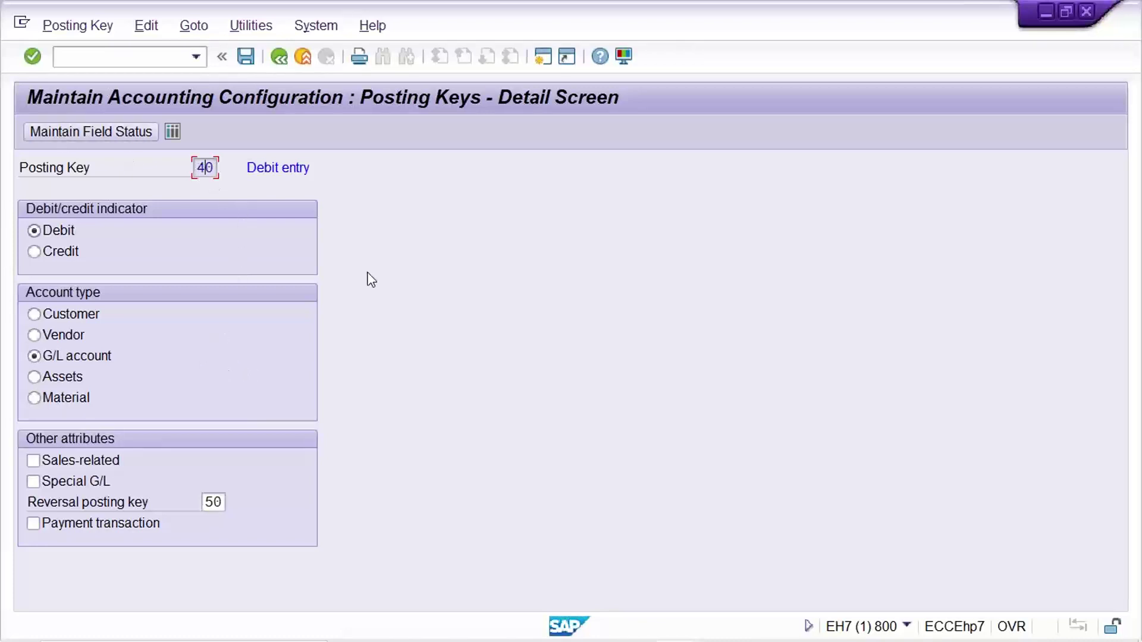
Switch to PowerPoint and examine the Posting Key (OB41) slide of the Basic Settings presentation
{"action": "mouse_move", "coordinate": [793, 625]}
{"action": "mouse_move", "coordinate": [849, 623]}
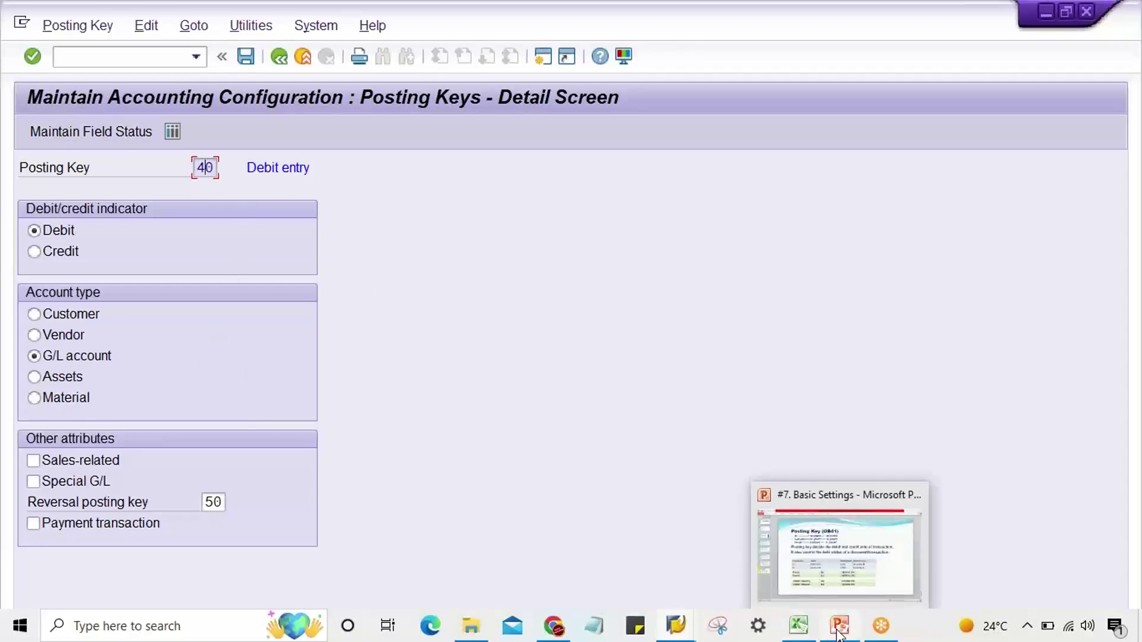
{"action": "left_click", "coordinate": [853, 580]}
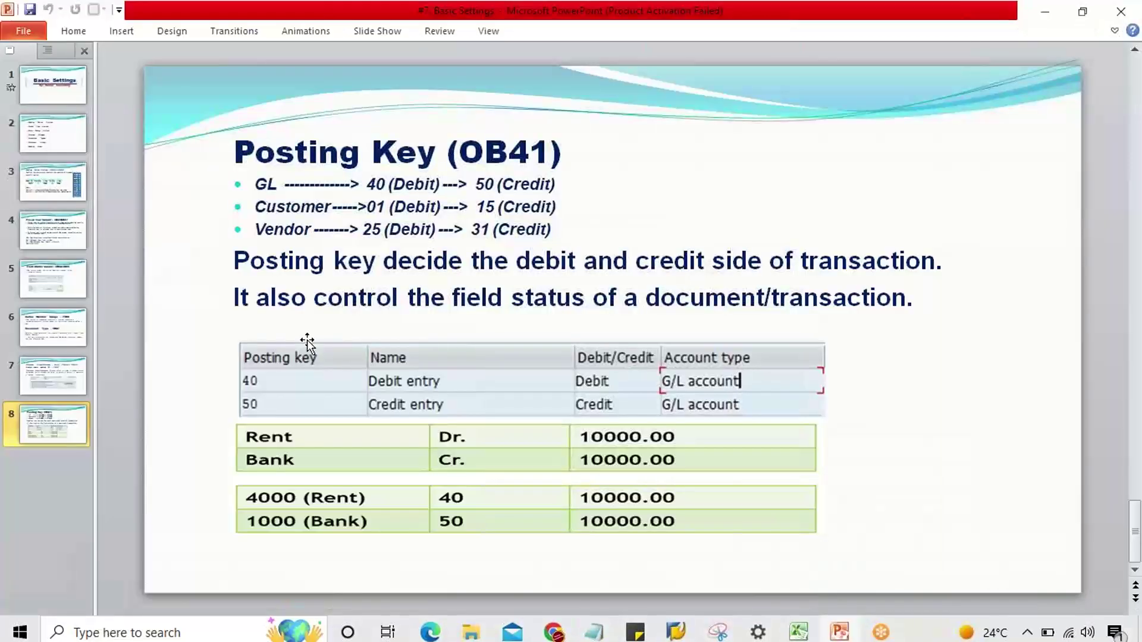
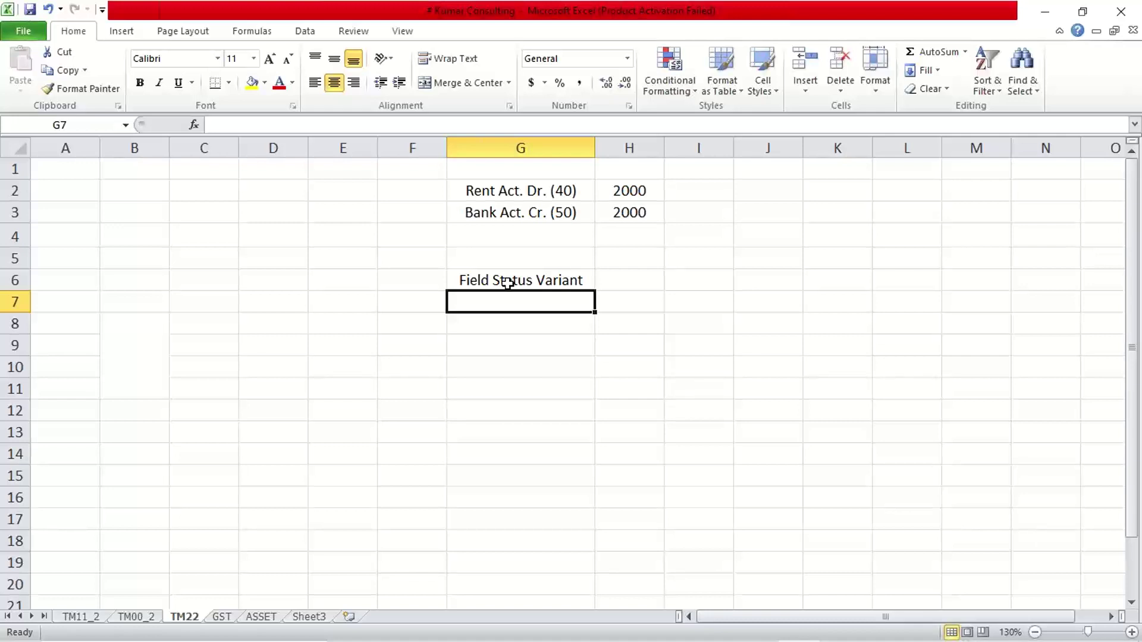
Enter "Document type" in cell G7, below the Field Status Variant entry
{"action": "type", "text": "Docu"}
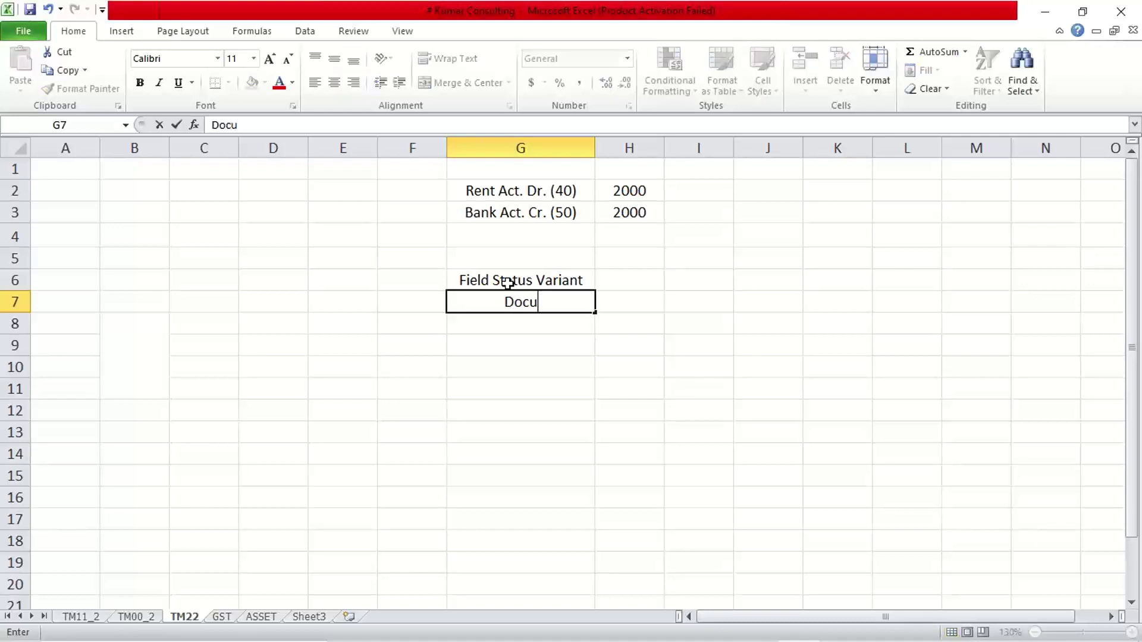
{"action": "type", "text": "ment"}
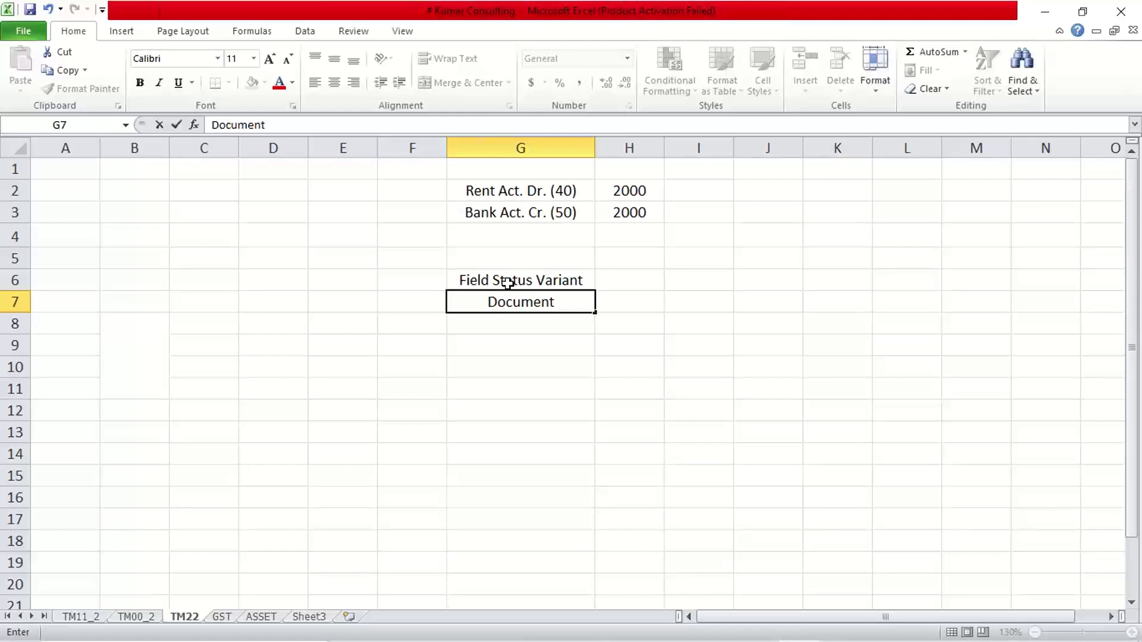
{"action": "type", "text": " type"}
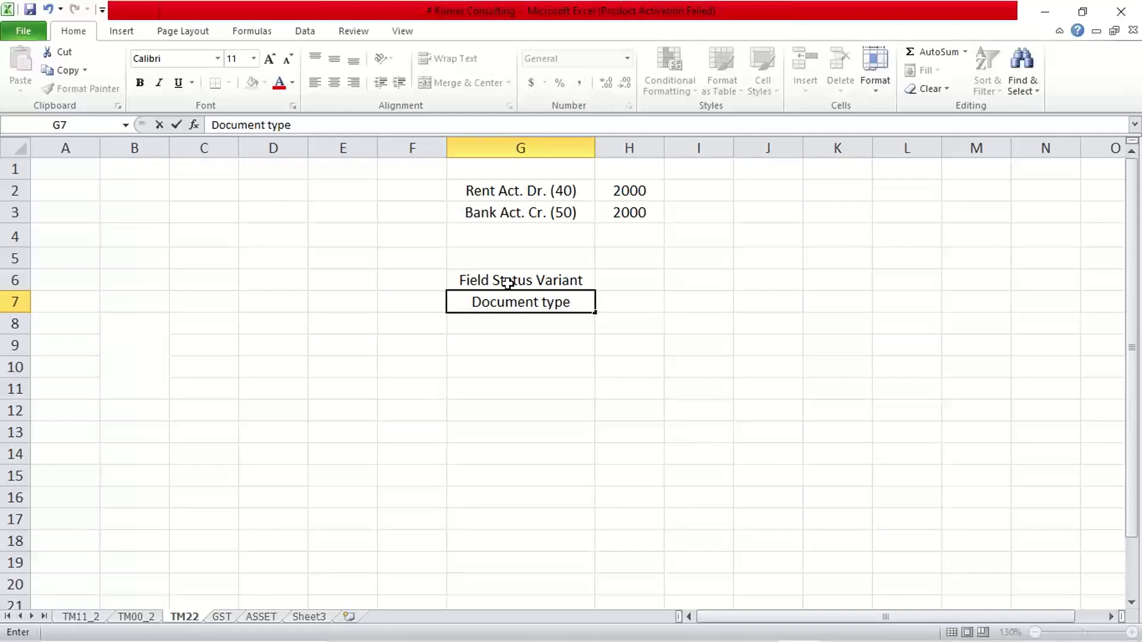
{"action": "key", "text": "Return"}
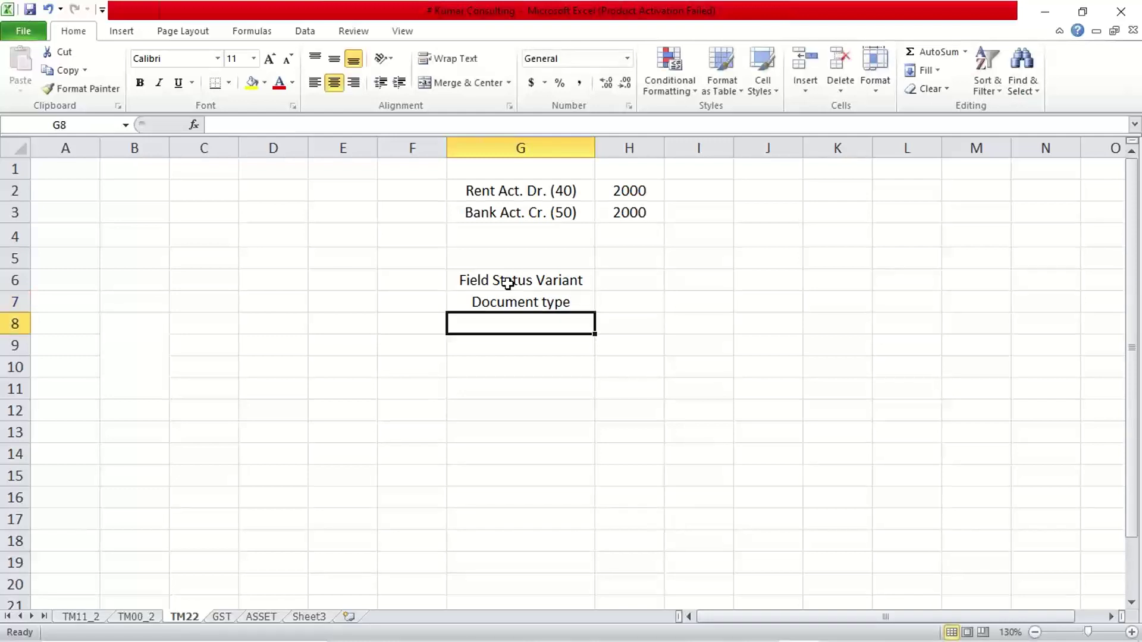
Review the Field Status Variant and Document type entries in G6:G7 of the Excel sheet
{"action": "left_click", "coordinate": [812, 35]}
{"action": "left_click", "coordinate": [700, 380]}
{"action": "key", "text": "alt+Tab"}
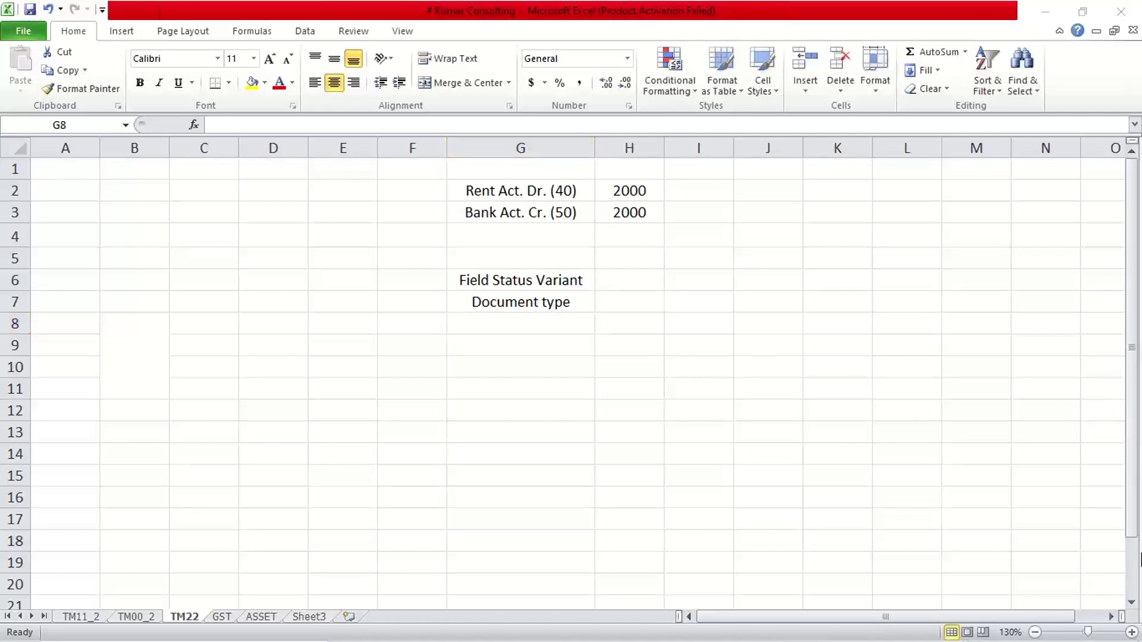
{"action": "key", "text": "alt+Tab"}
{"action": "left_click", "coordinate": [512, 372]}
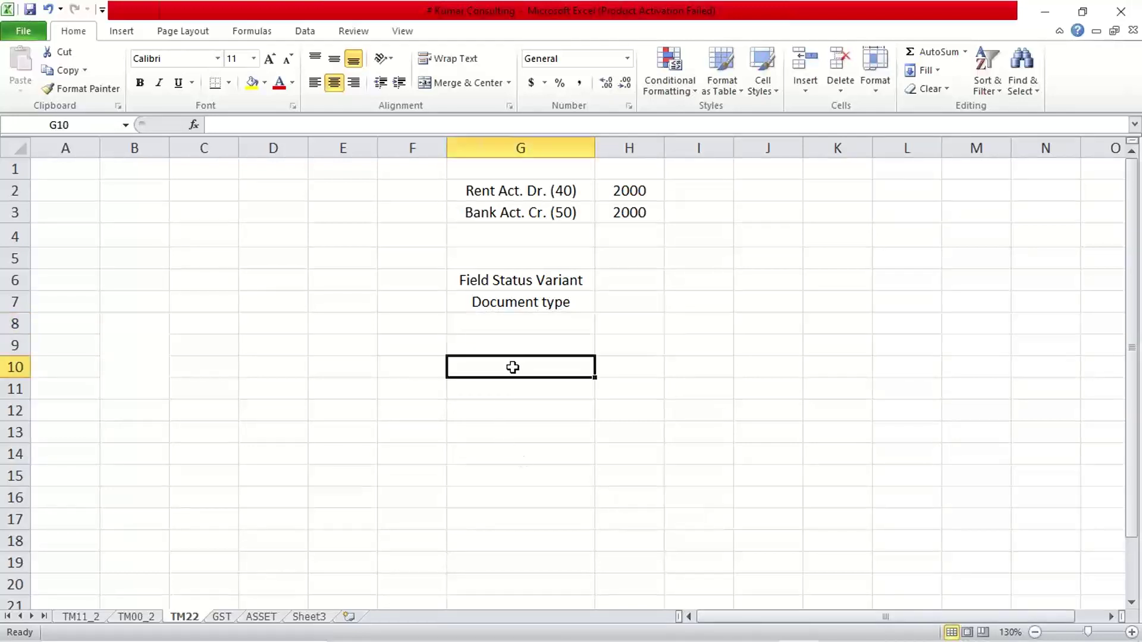
{"action": "left_click", "coordinate": [532, 323]}
{"action": "left_click", "coordinate": [537, 300]}
{"action": "left_click", "coordinate": [539, 279]}
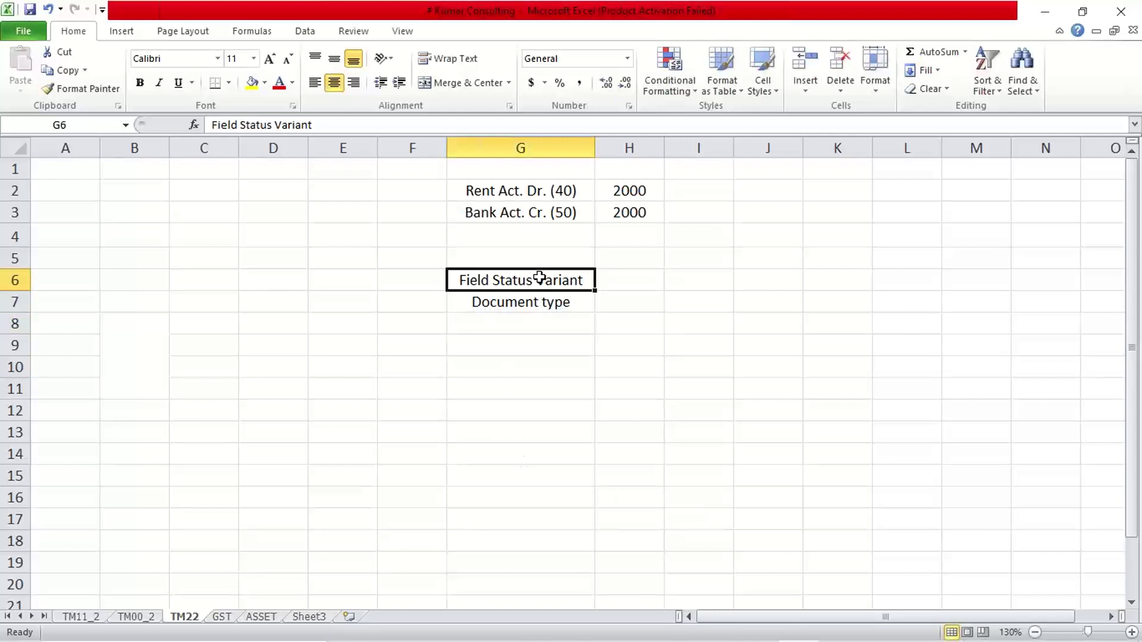
{"action": "key", "text": "Down"}
{"action": "left_click", "coordinate": [537, 324]}
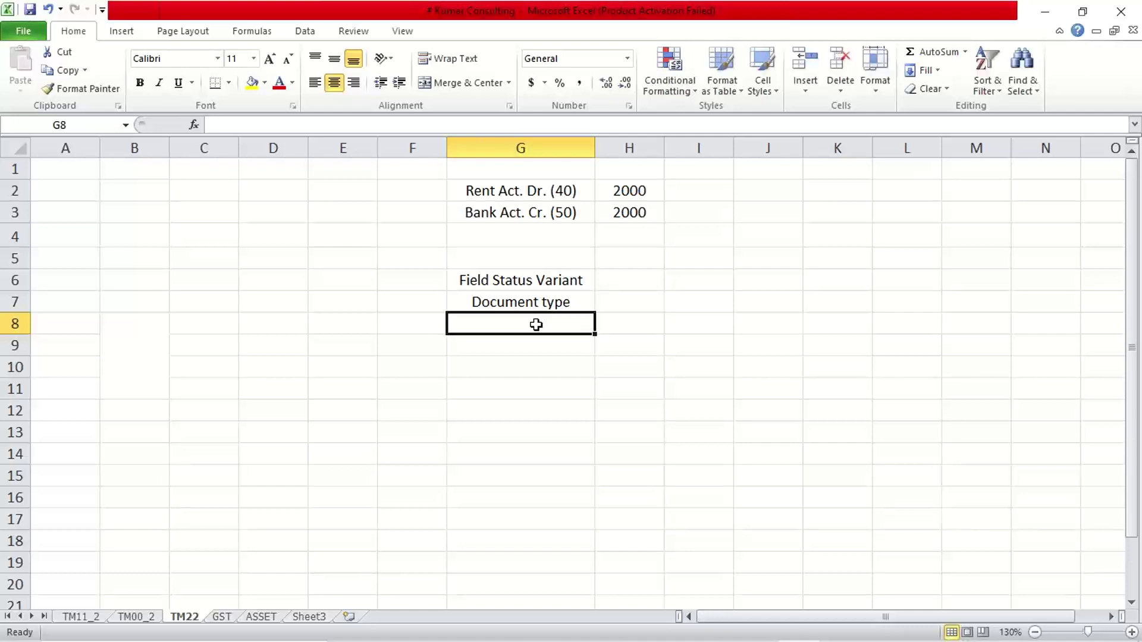
{"action": "left_click", "coordinate": [526, 363]}
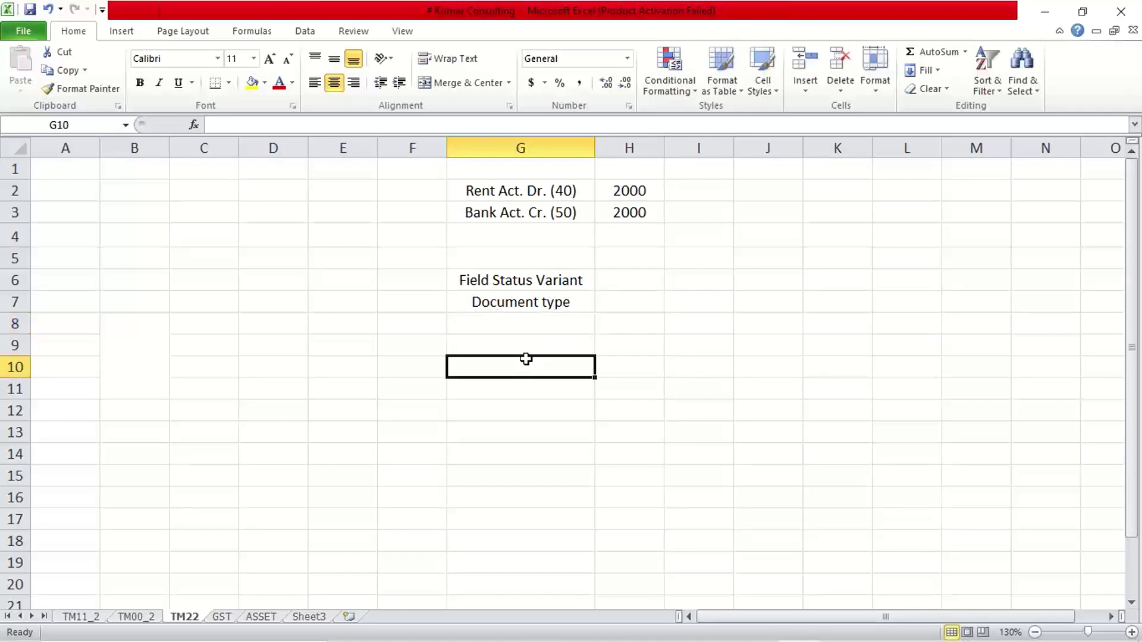
Enter "Posting Key" in cell G8, below the Document type entry
{"action": "left_click", "coordinate": [526, 324]}
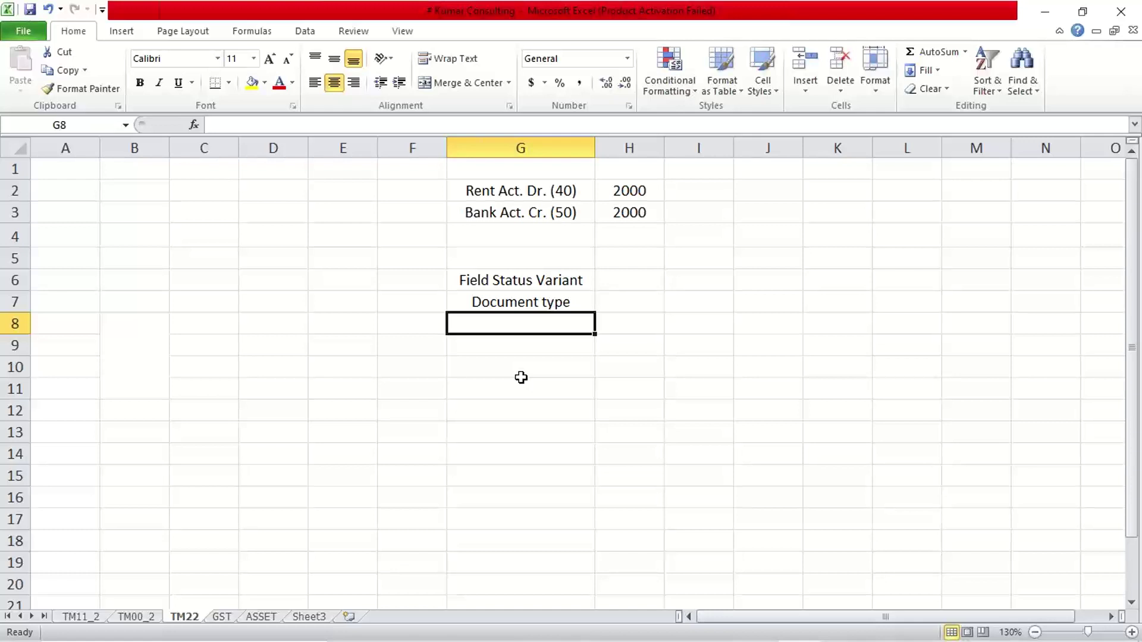
{"action": "type", "text": "P"}
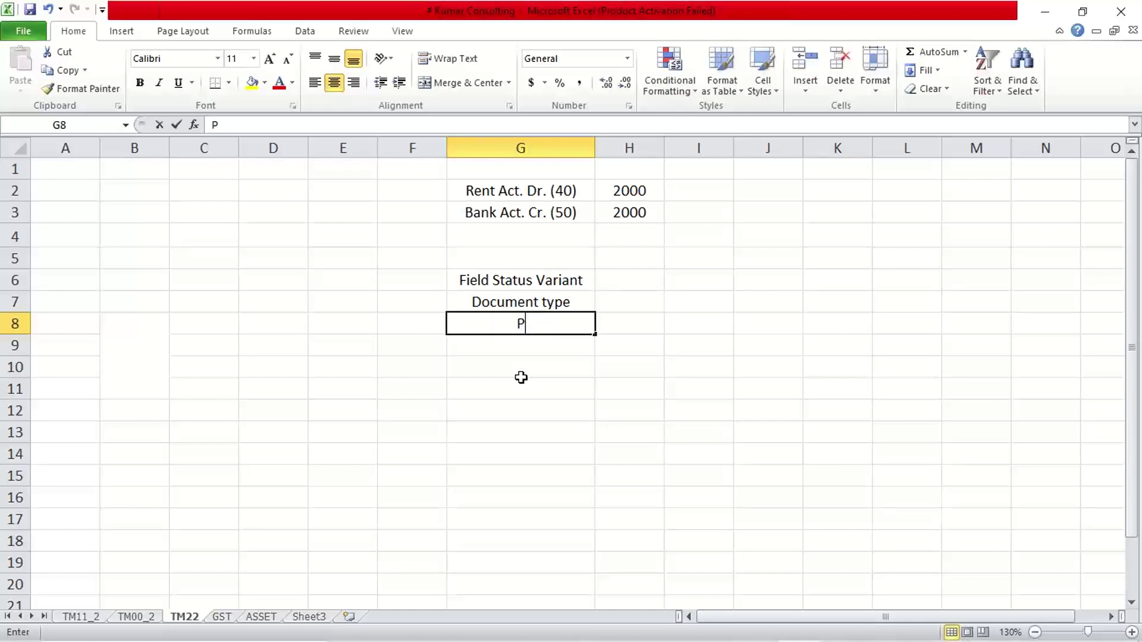
{"action": "type", "text": "osting"}
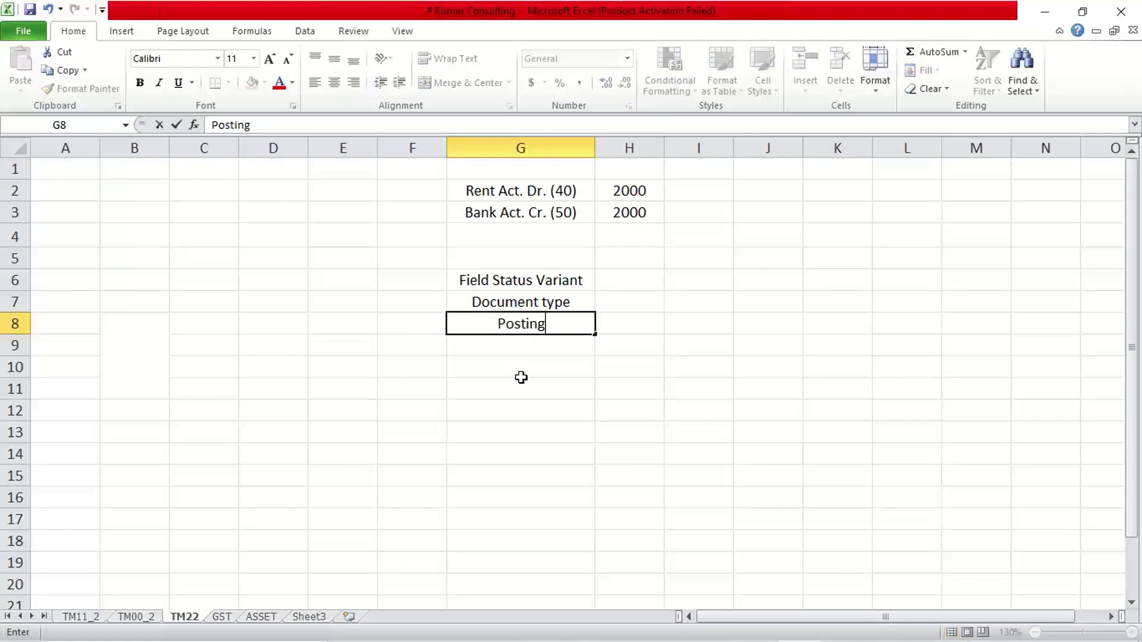
{"action": "type", "text": " Key"}
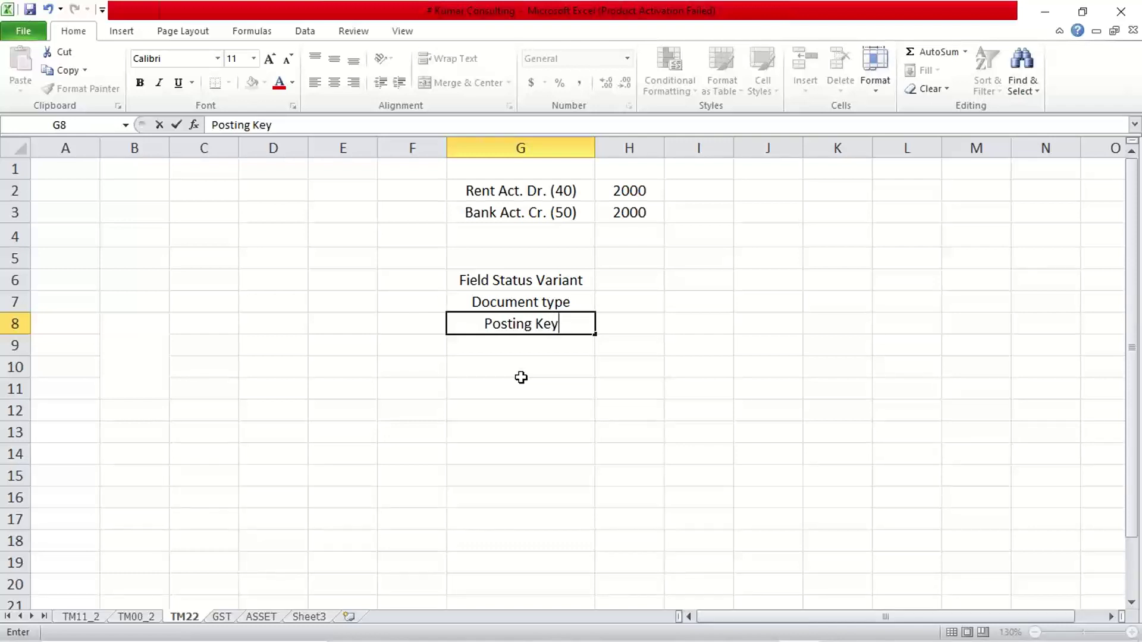
{"action": "key", "text": "Return"}
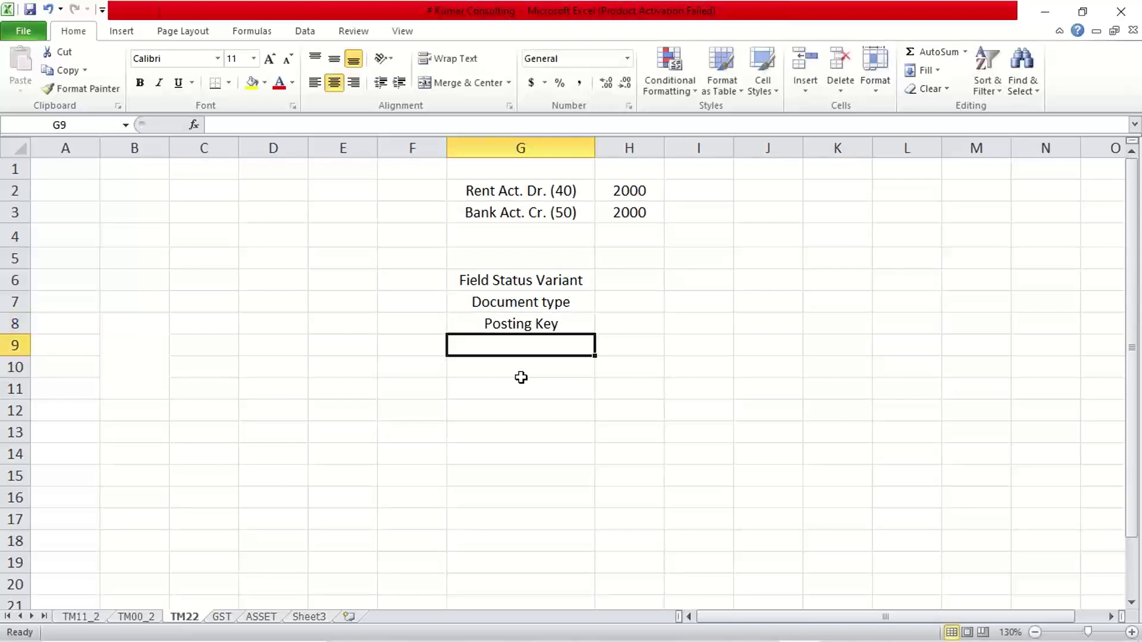
{"action": "left_click", "coordinate": [515, 409]}
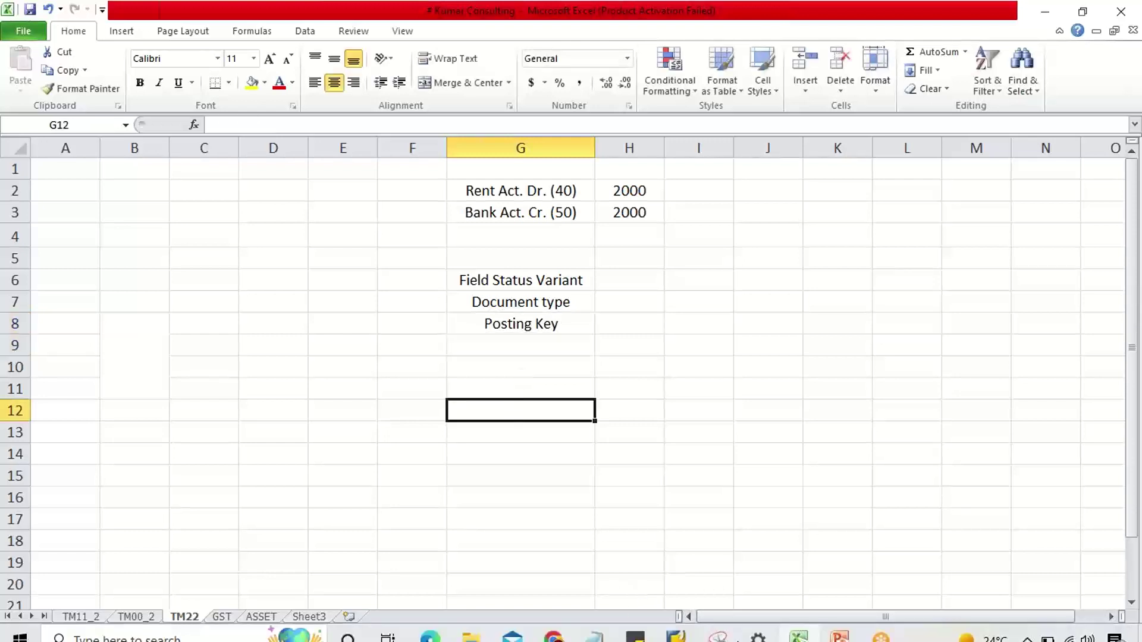
Switch to SAP, open the General data field status of posting key 40 and set Hedging to Suppress
{"action": "mouse_move", "coordinate": [681, 632]}
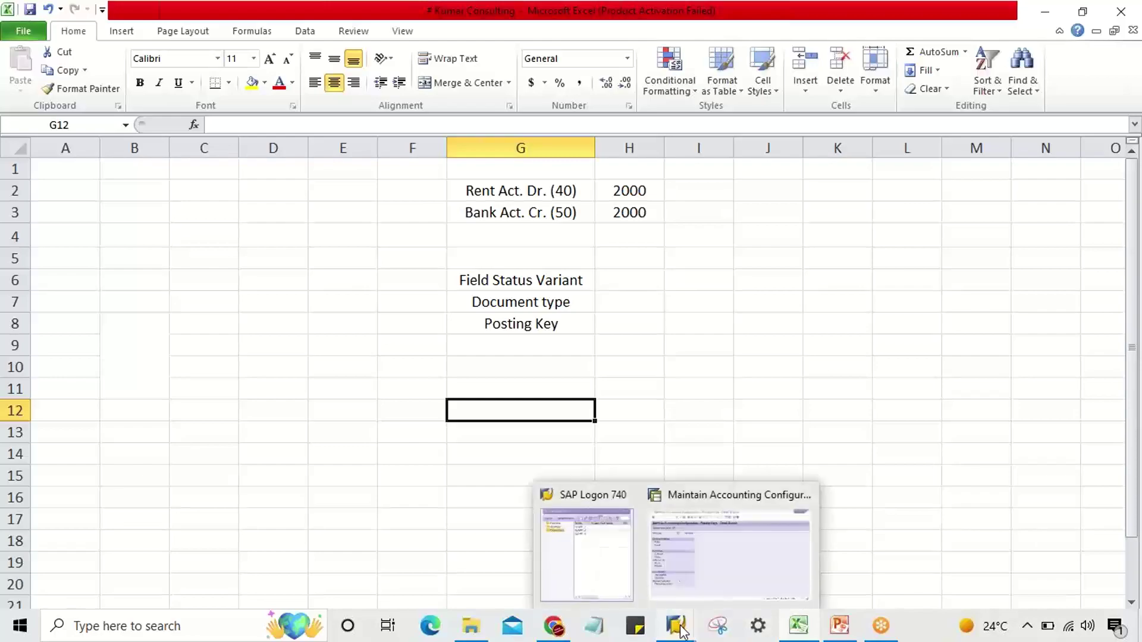
{"action": "left_click", "coordinate": [716, 591]}
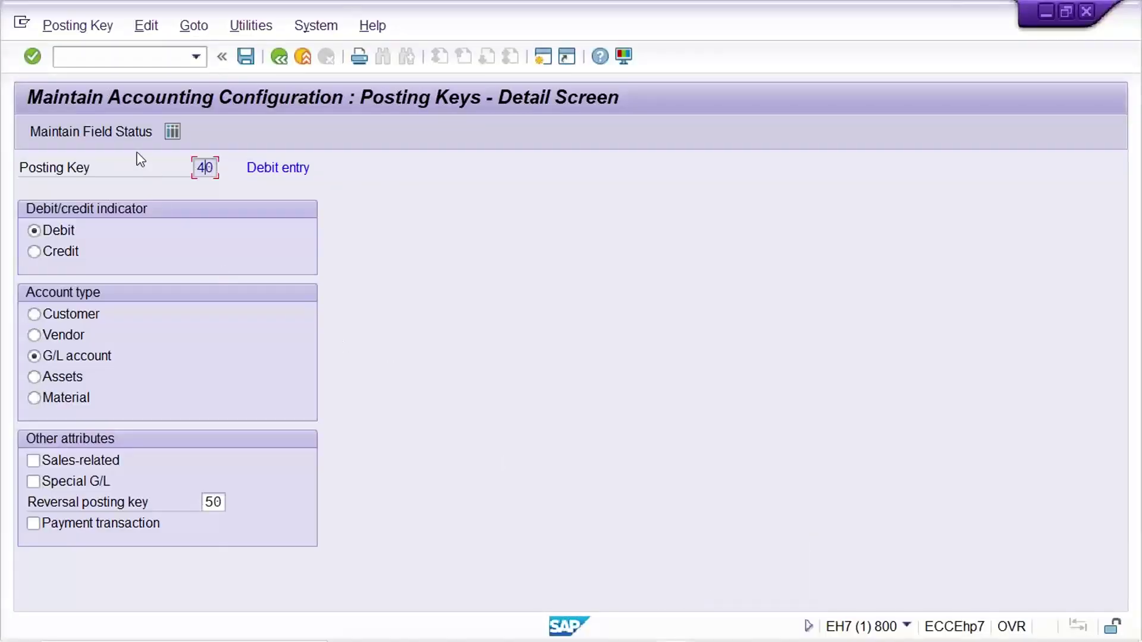
{"action": "left_click", "coordinate": [82, 130]}
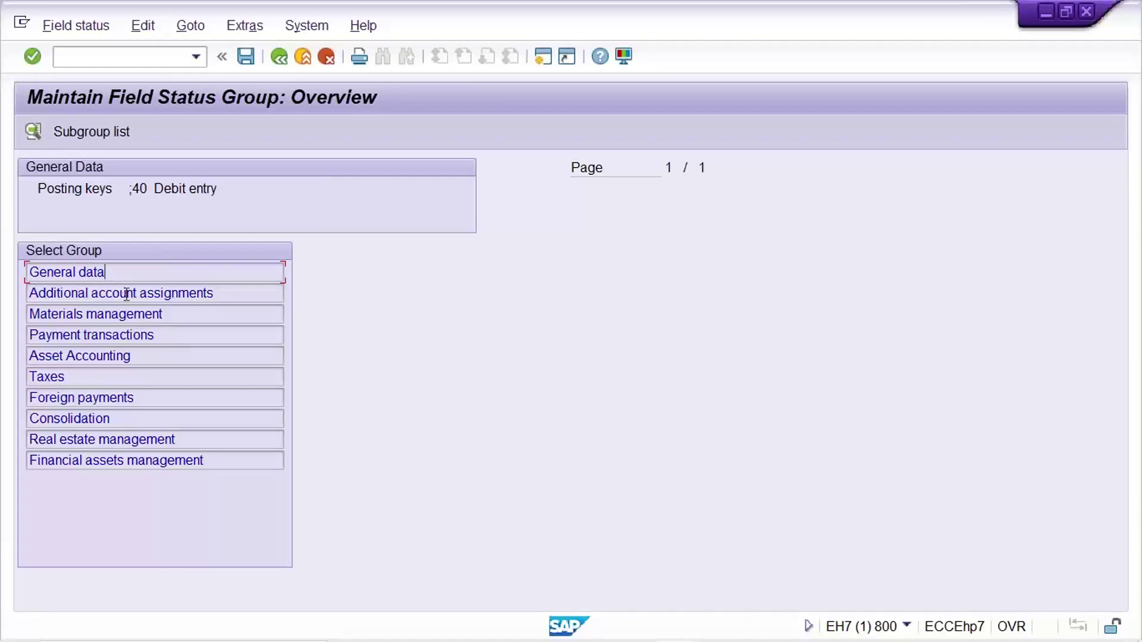
{"action": "double_click", "coordinate": [118, 276]}
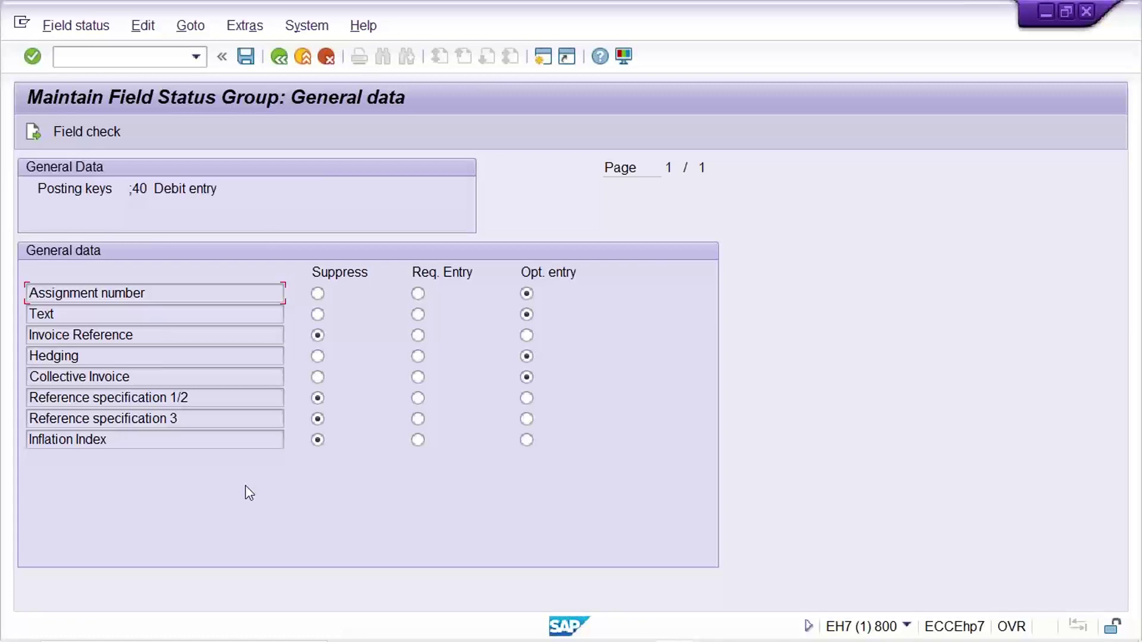
{"action": "left_click", "coordinate": [317, 356]}
Open the field status variants overview with transaction OBC4 in a new SAP session
{"action": "left_click", "coordinate": [540, 58]}
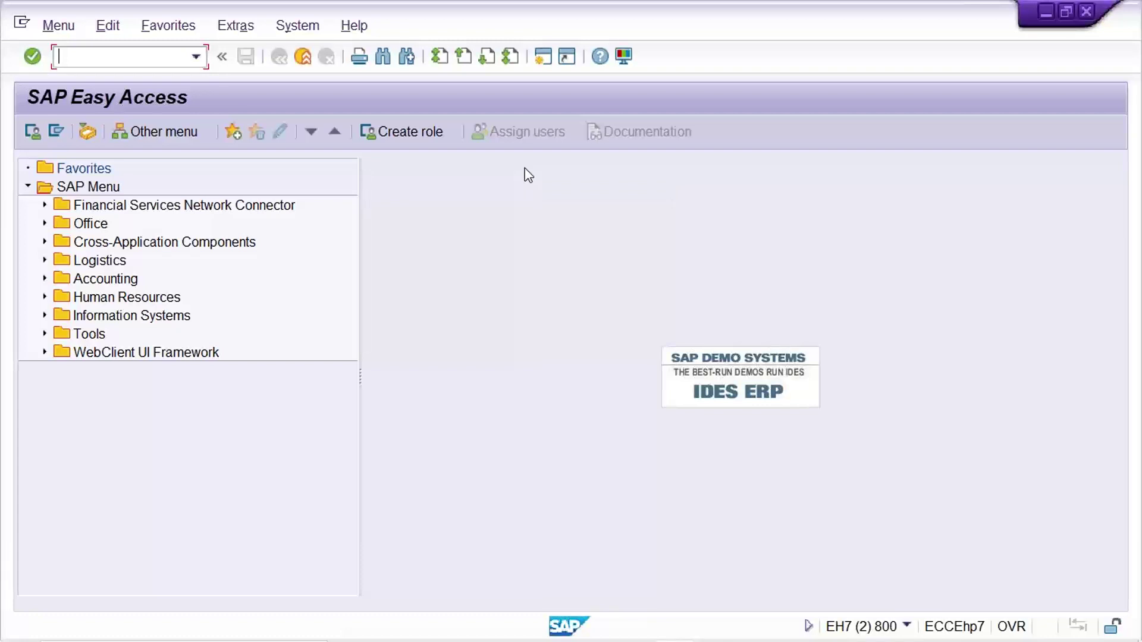
{"action": "type", "text": "obc4"}
{"action": "key", "text": "Return"}
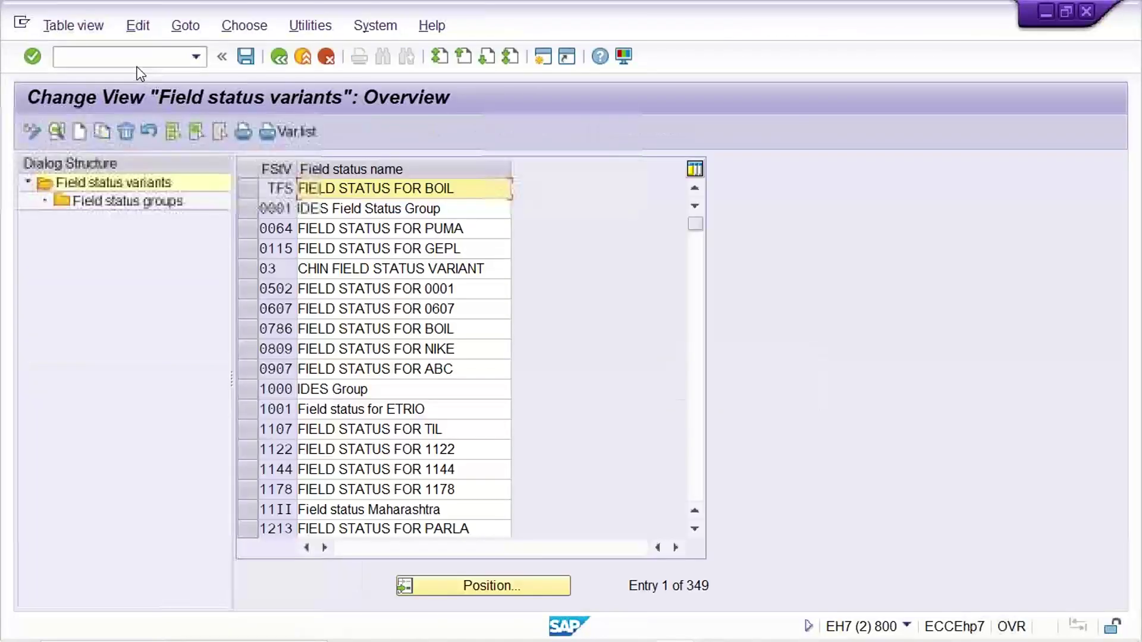
Locate field status variant TM22 and open the General data field status of its group G001
{"action": "left_click", "coordinate": [135, 62]}
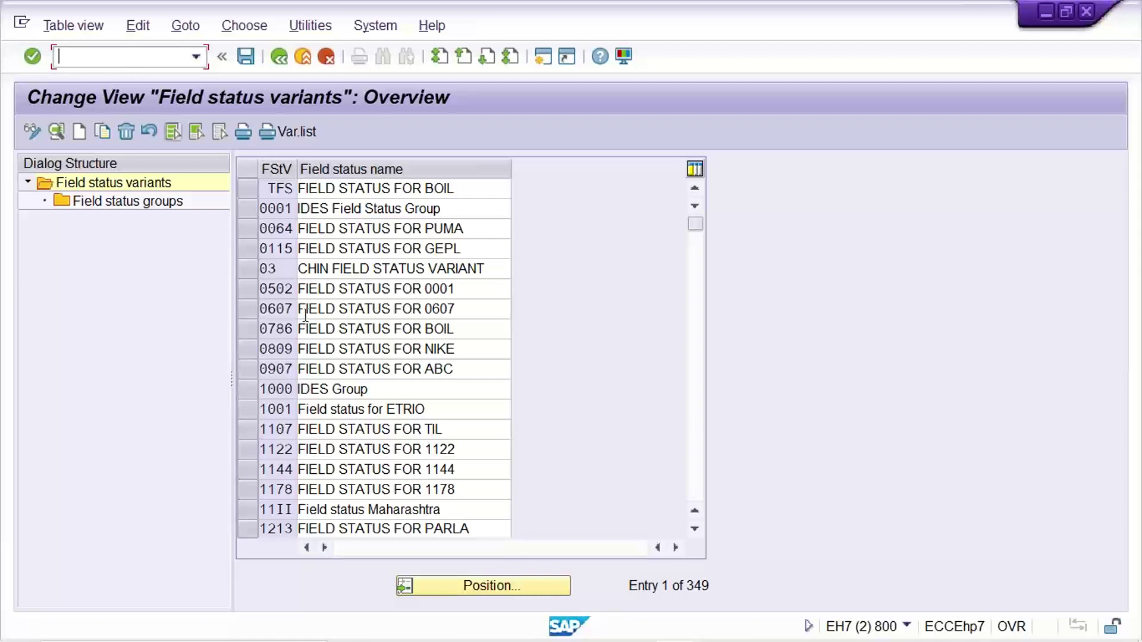
{"action": "left_click", "coordinate": [504, 586]}
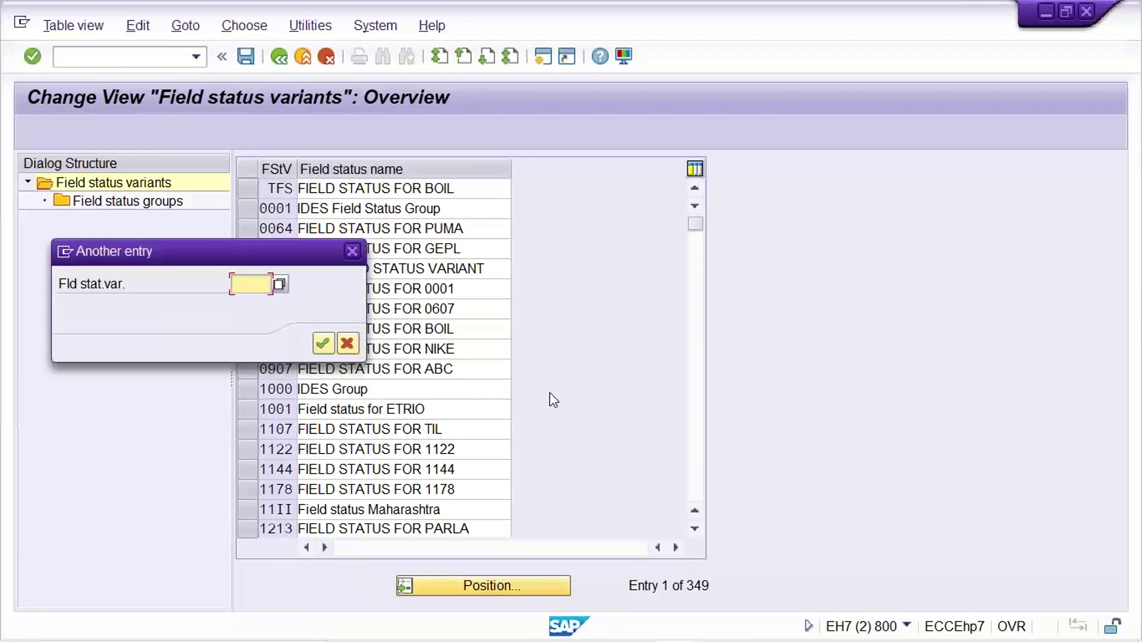
{"action": "type", "text": "tm22"}
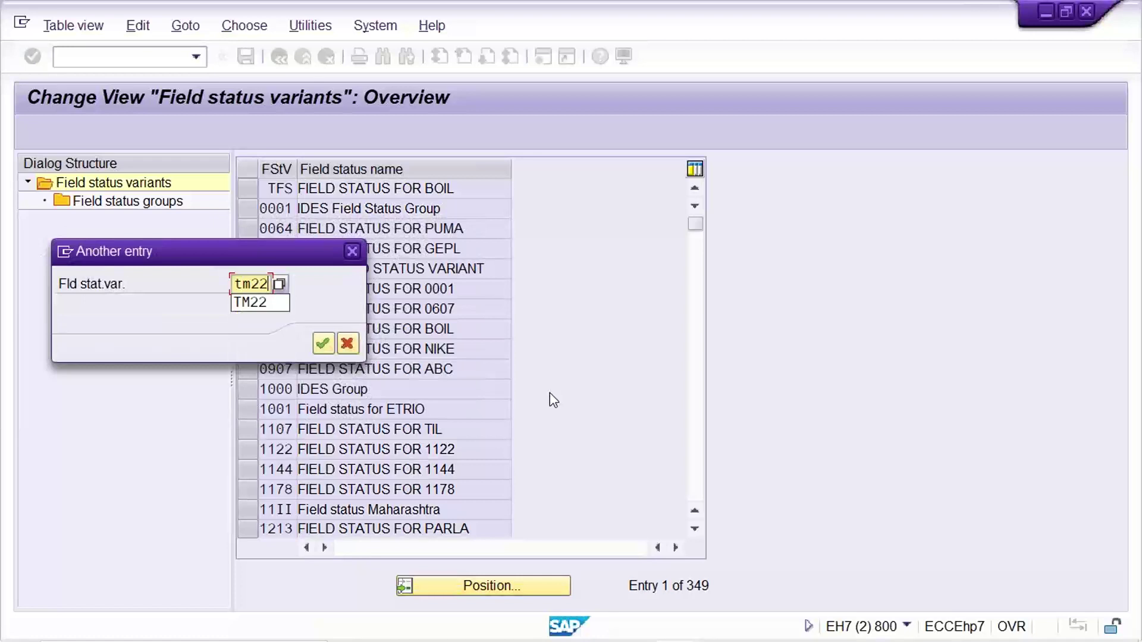
{"action": "key", "text": "Return"}
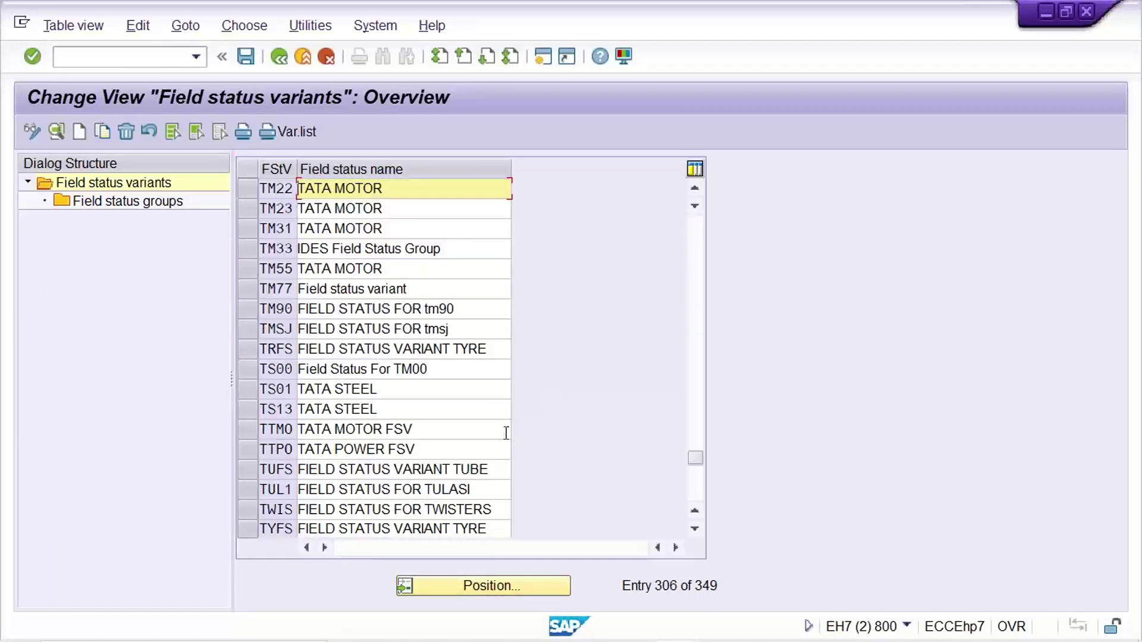
{"action": "left_click", "coordinate": [247, 188]}
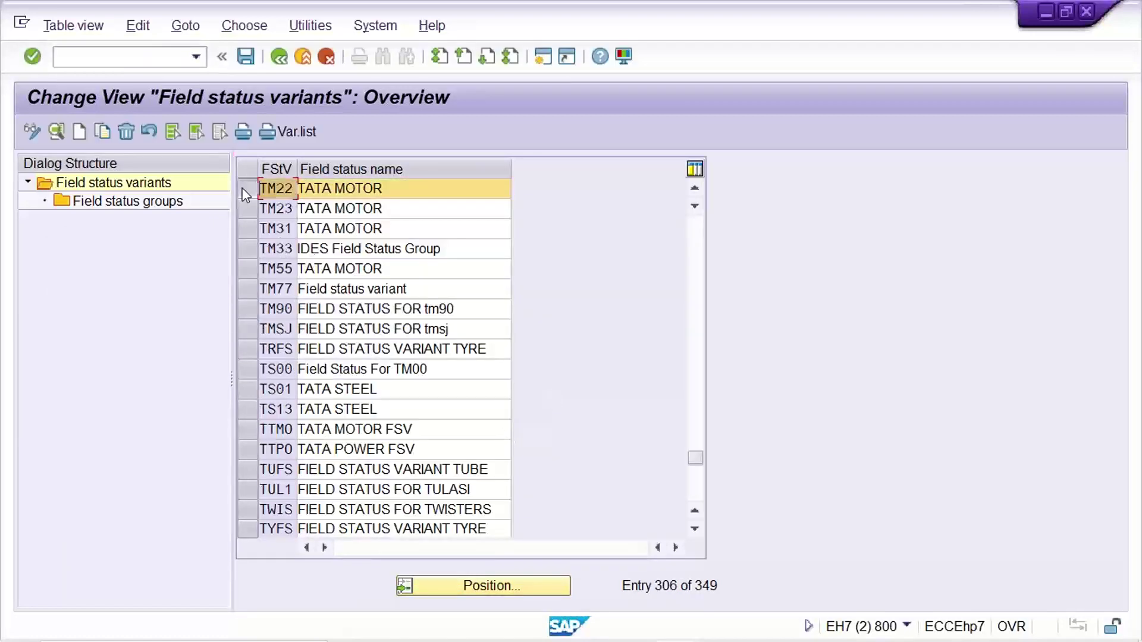
{"action": "double_click", "coordinate": [132, 204]}
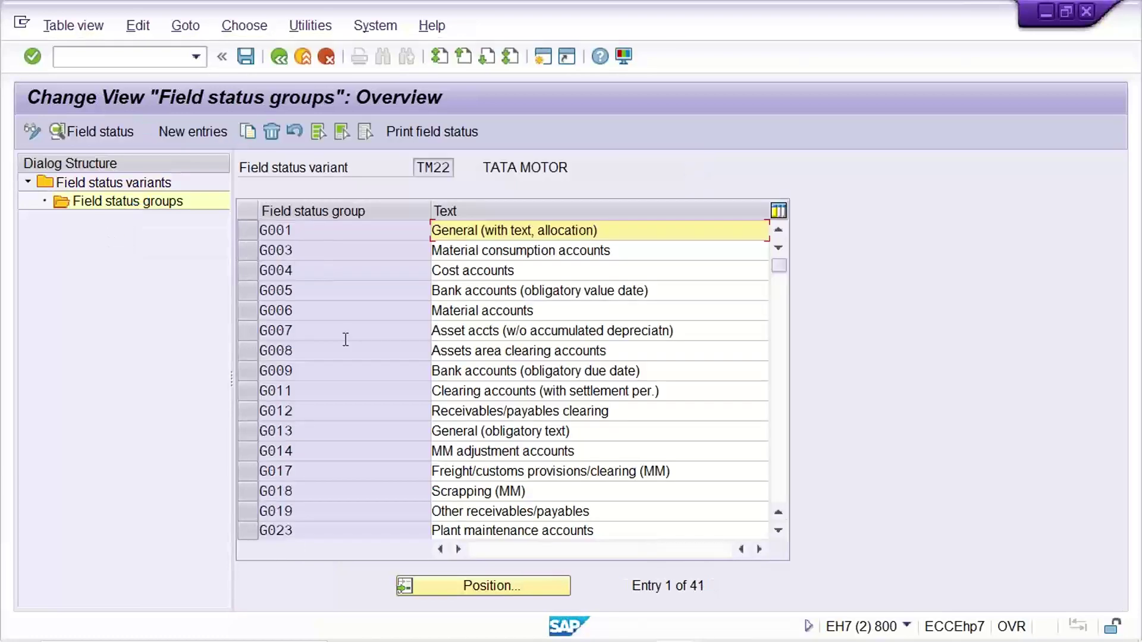
{"action": "double_click", "coordinate": [316, 235]}
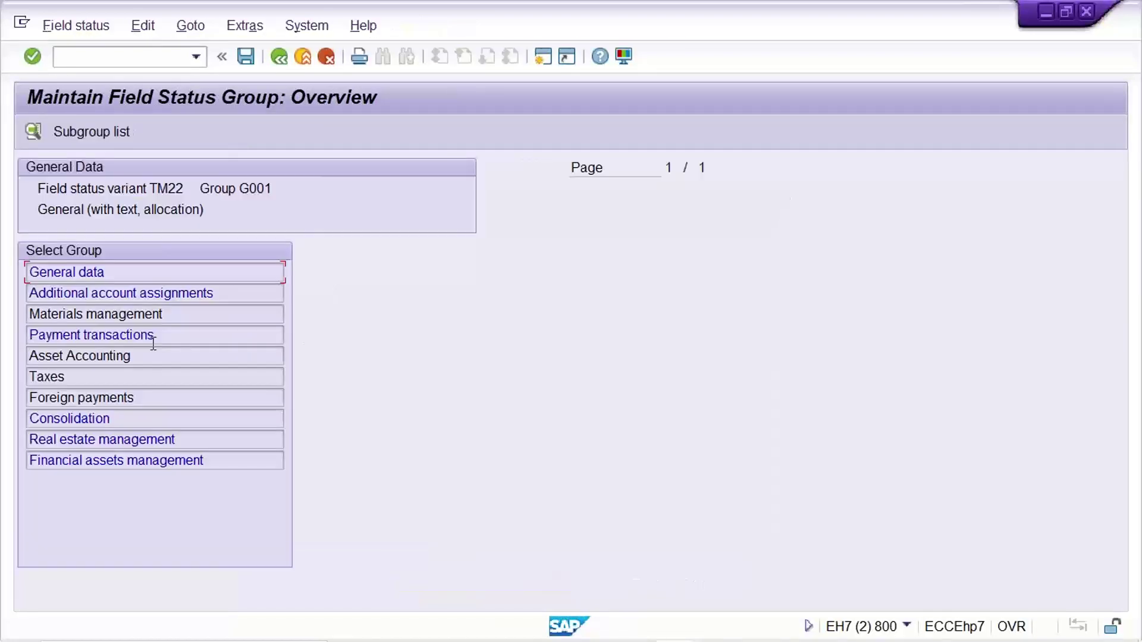
{"action": "double_click", "coordinate": [127, 276]}
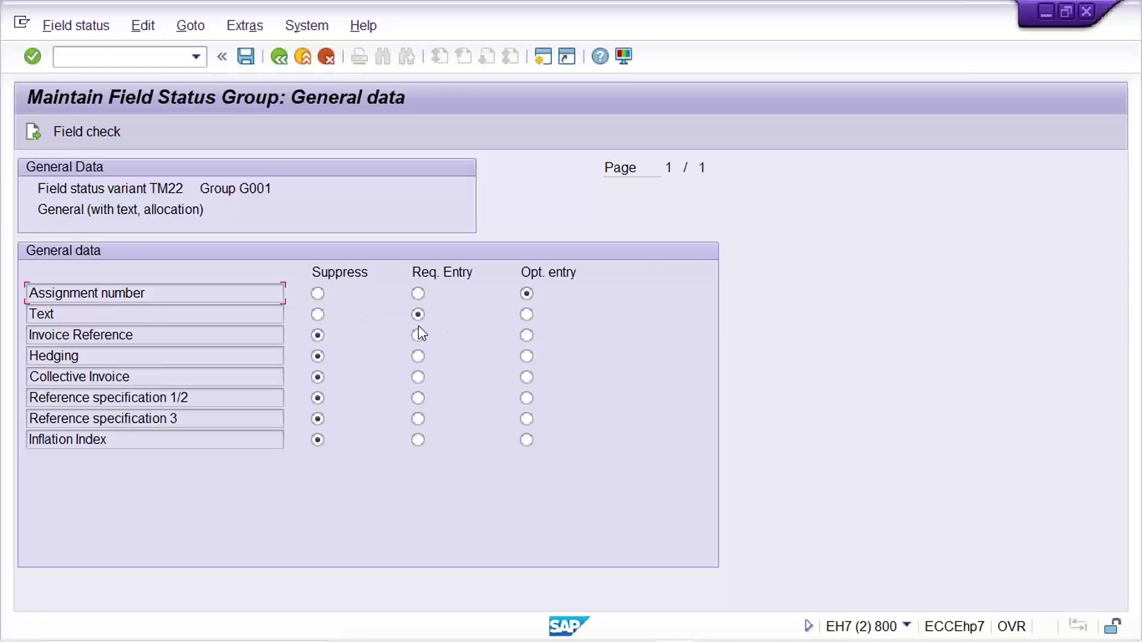
Compare the General data field statuses of posting key 40 and TM22 group G001, especially the Text field, across both SAP sessions
{"action": "mouse_move", "coordinate": [781, 620]}
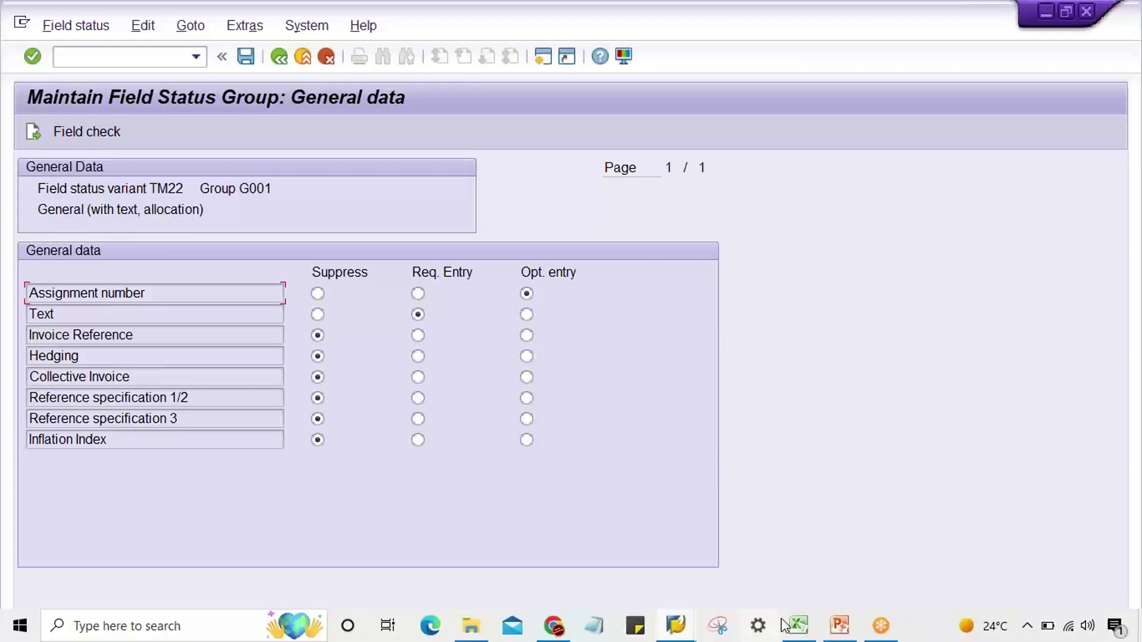
{"action": "left_click", "coordinate": [673, 624]}
{"action": "left_click", "coordinate": [659, 565]}
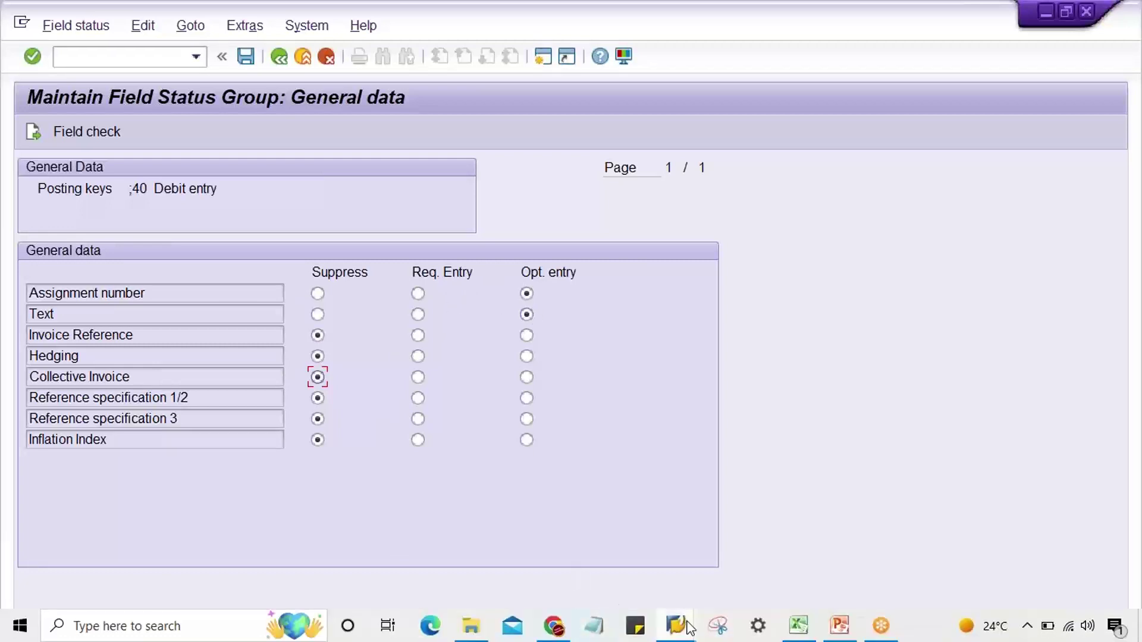
{"action": "left_click", "coordinate": [675, 626]}
{"action": "left_click", "coordinate": [777, 537]}
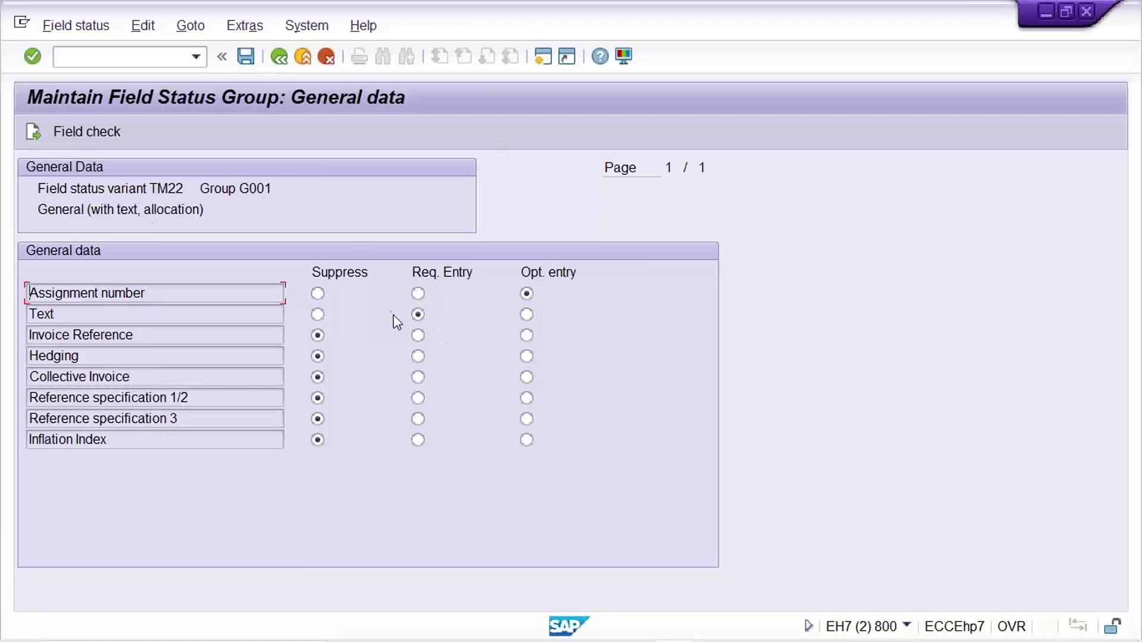
{"action": "left_click", "coordinate": [420, 318]}
{"action": "left_click", "coordinate": [675, 626]}
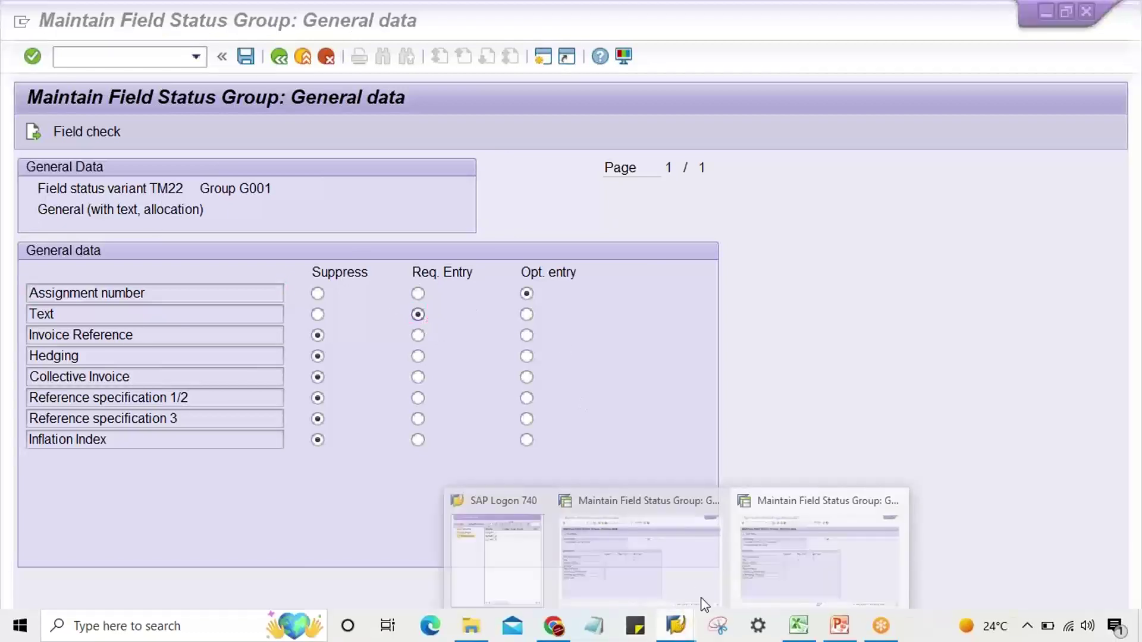
{"action": "left_click", "coordinate": [668, 575]}
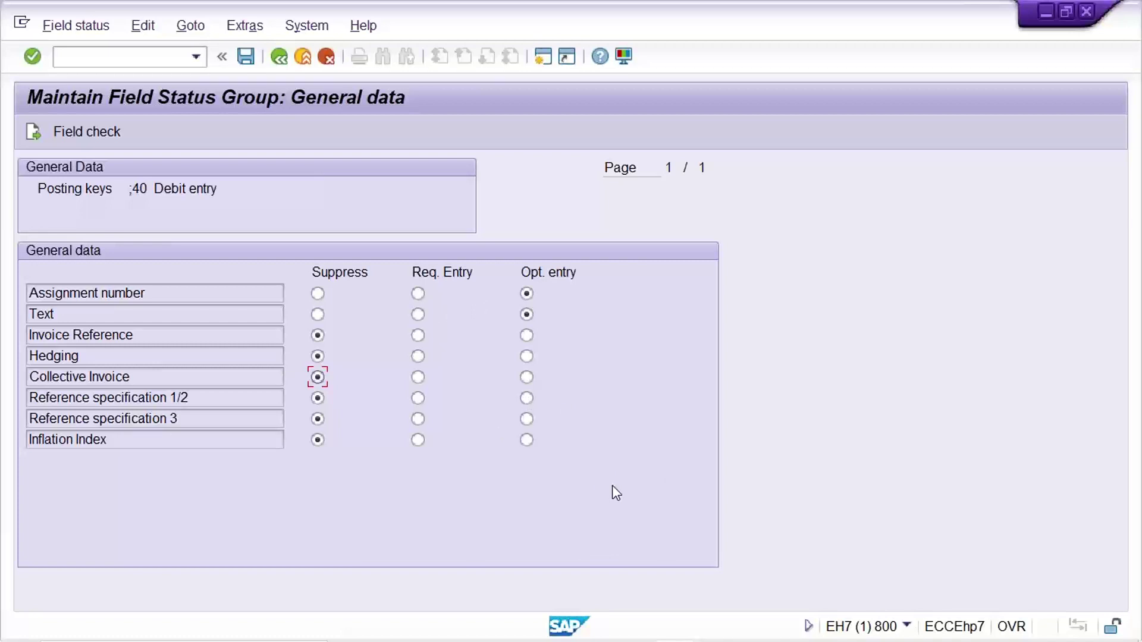
Switch to the Excel sheet and enter "CC LVL" in H6, beside Field Status Variant
{"action": "mouse_move", "coordinate": [690, 641]}
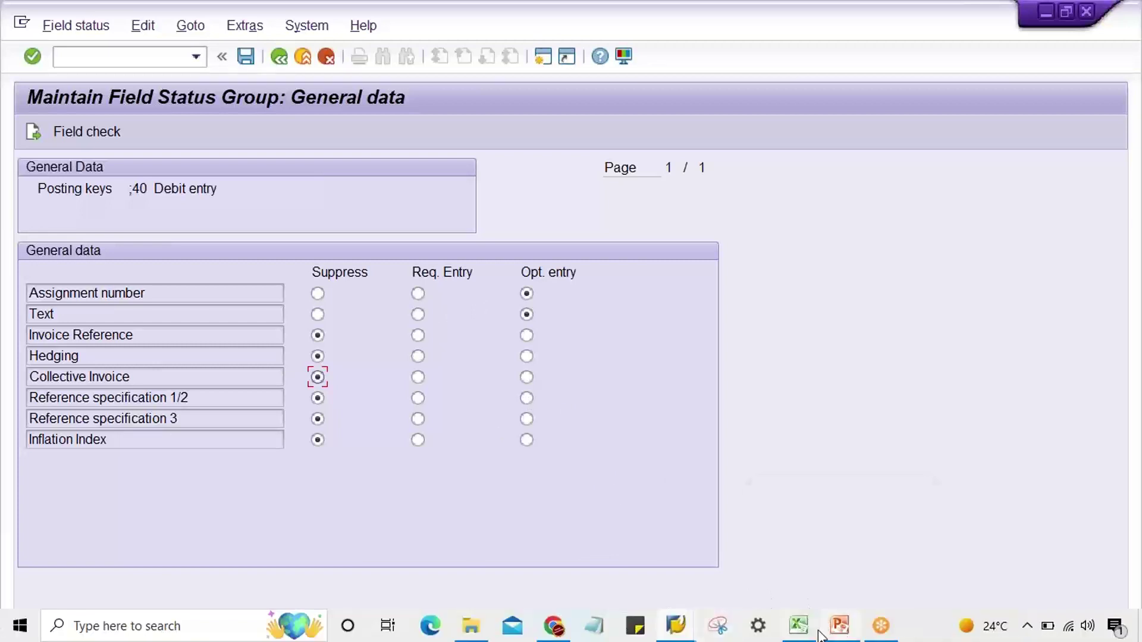
{"action": "mouse_move", "coordinate": [799, 625]}
{"action": "left_click", "coordinate": [791, 583]}
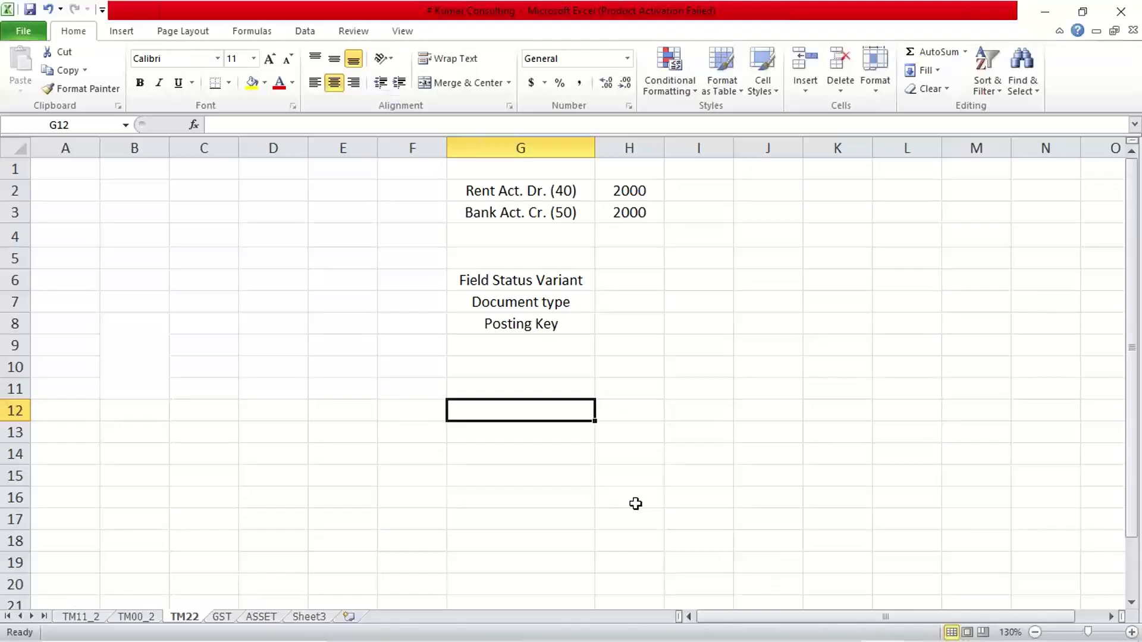
{"action": "left_click", "coordinate": [586, 283]}
{"action": "left_click", "coordinate": [616, 281]}
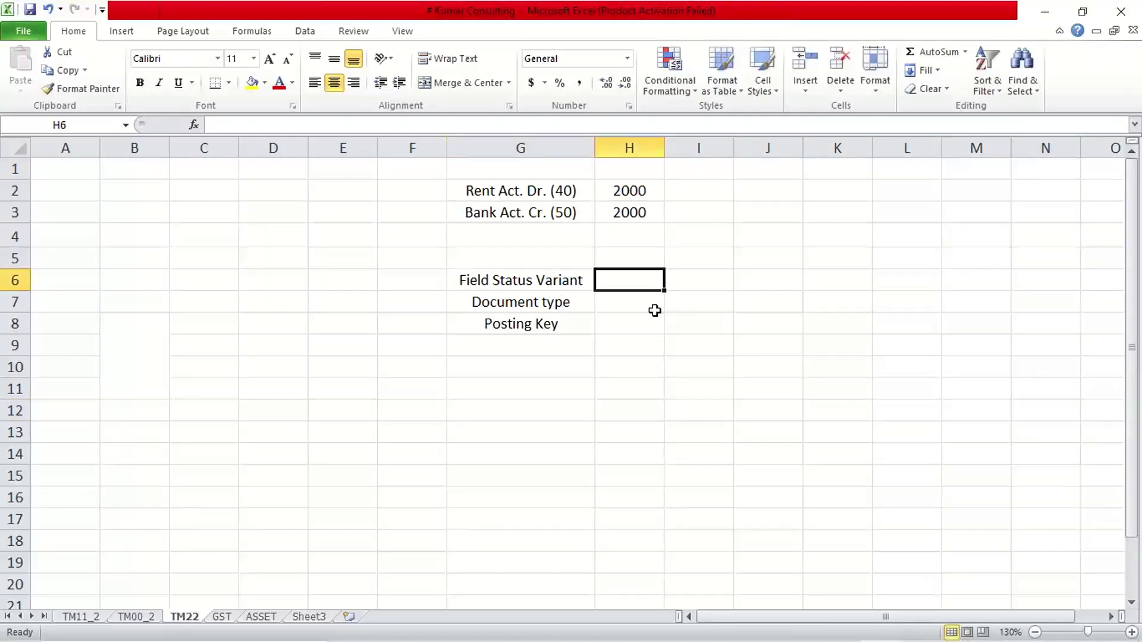
{"action": "type", "text": "CC L"}
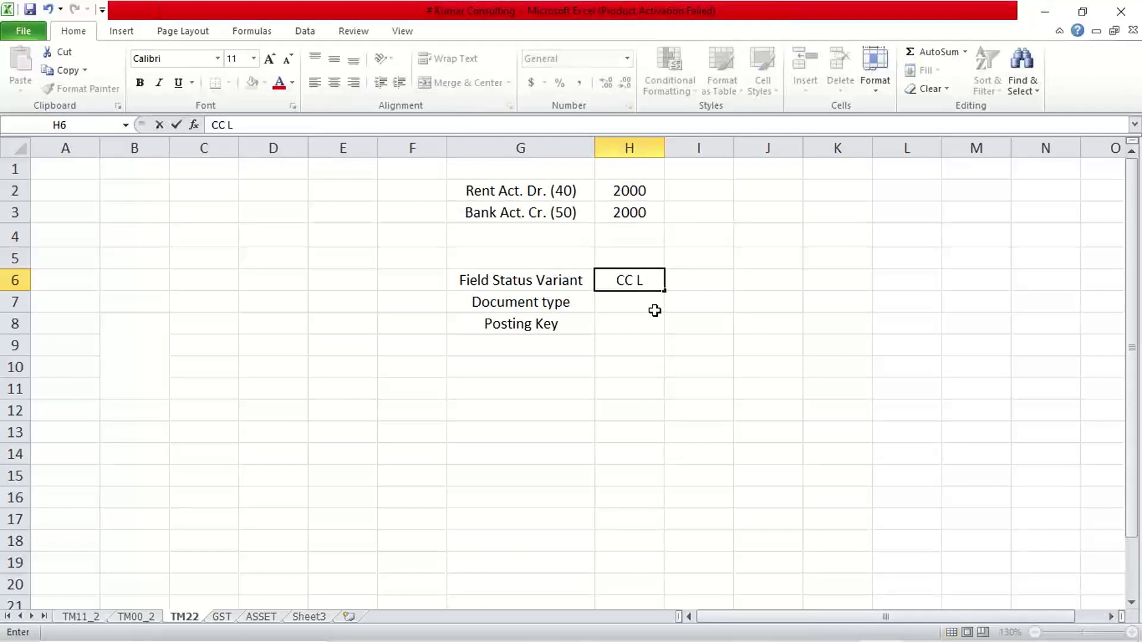
{"action": "type", "text": "VL"}
Enter "CL LVL" in cell H8, beside Posting Key
{"action": "left_click", "coordinate": [655, 312]}
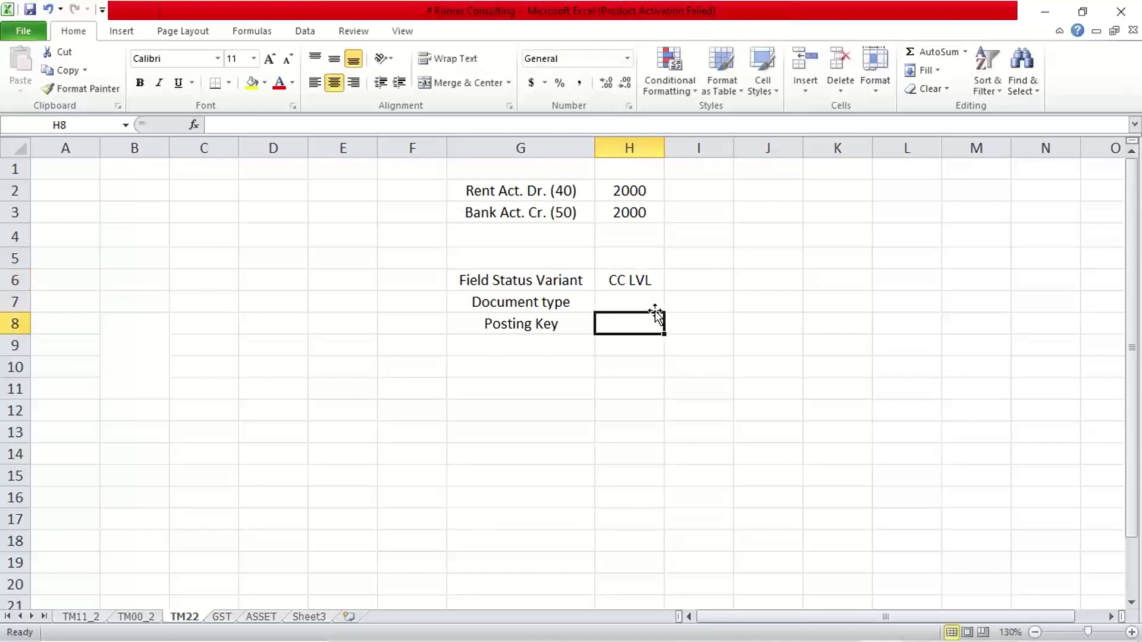
{"action": "type", "text": "CL"}
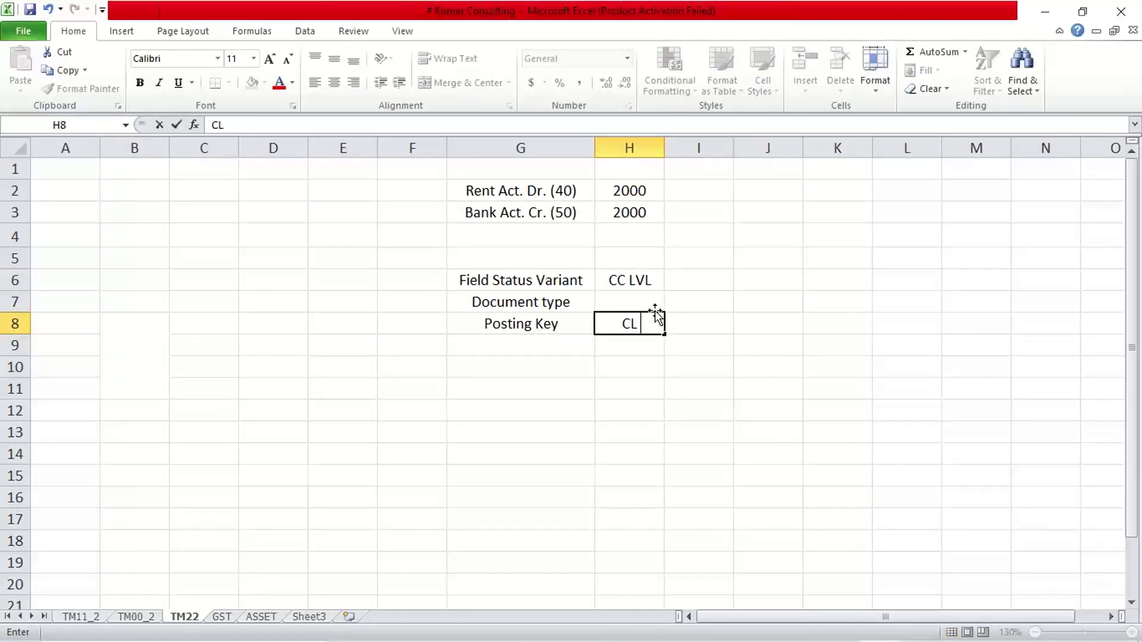
{"action": "type", "text": " LVL"}
{"action": "key", "text": "Return"}
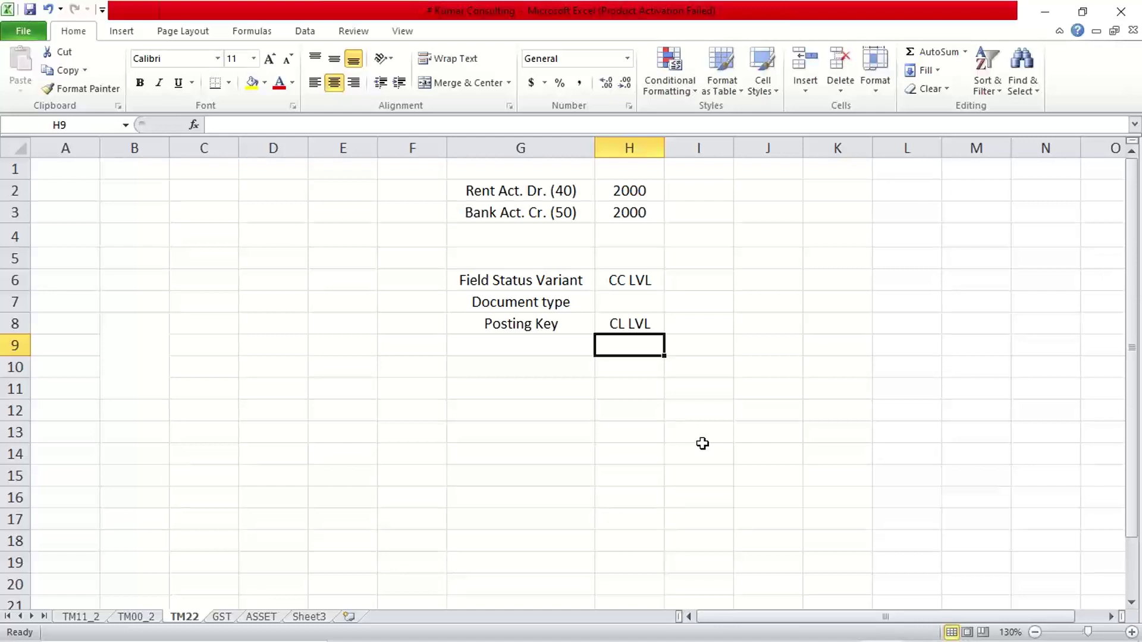
Review the Field Status Variant and Posting Key labels and their level entries in G6:H8
{"action": "key", "text": "Up"}
{"action": "key", "text": "Up"}
{"action": "key", "text": "Up"}
{"action": "key", "text": "Down"}
{"action": "key", "text": "Down"}
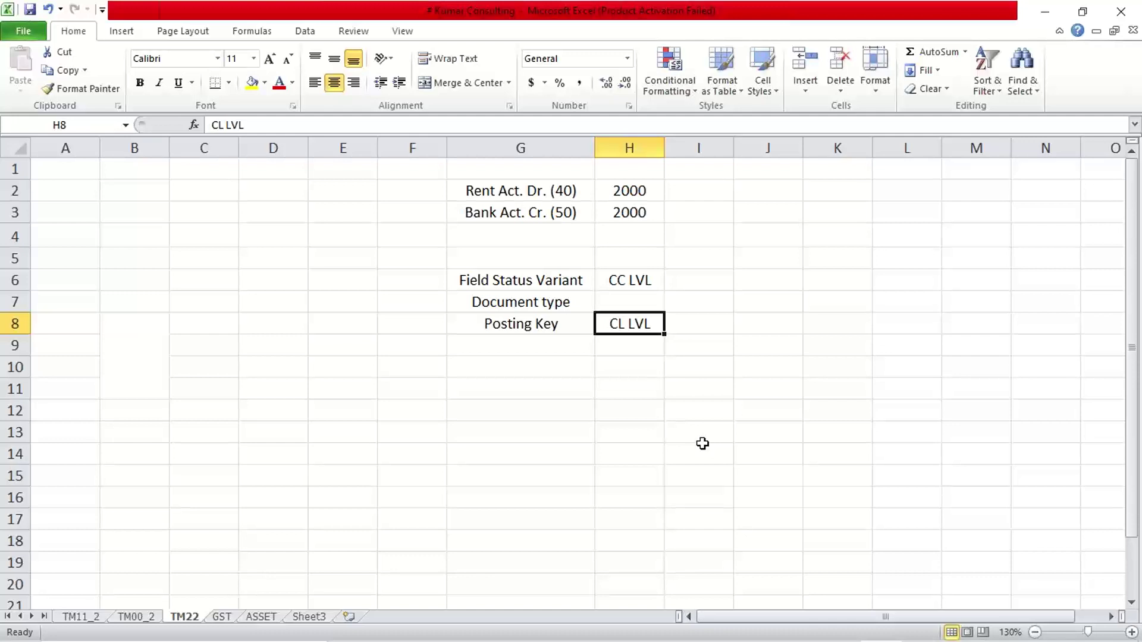
{"action": "left_click", "coordinate": [516, 282]}
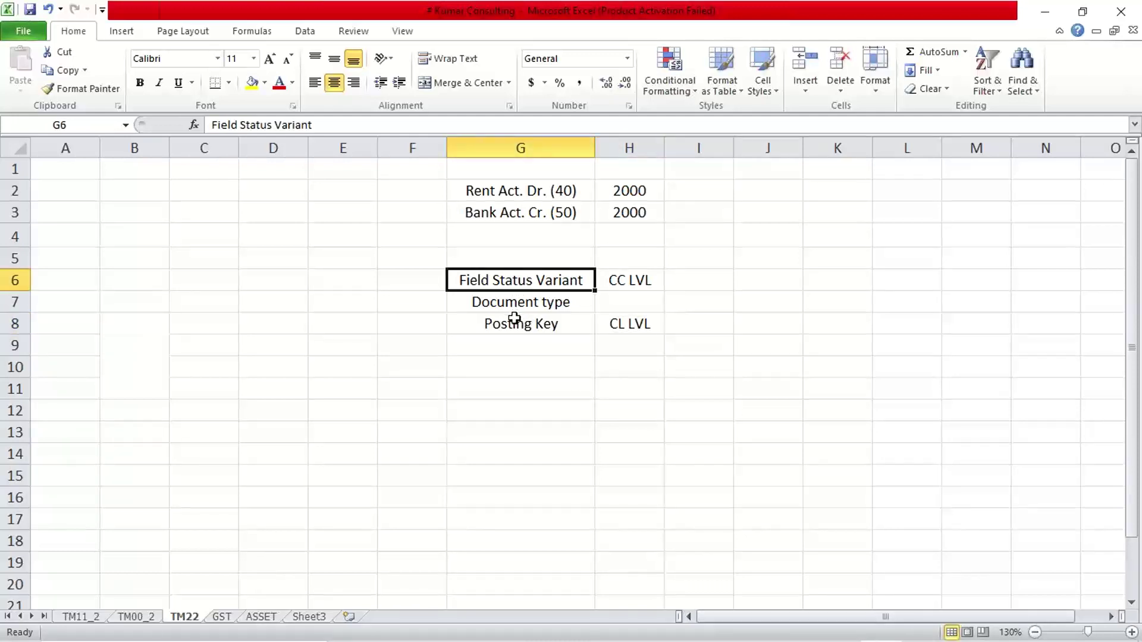
{"action": "left_click", "coordinate": [513, 320]}
Delete row 7, which holds the Document type entry
{"action": "left_click", "coordinate": [507, 301]}
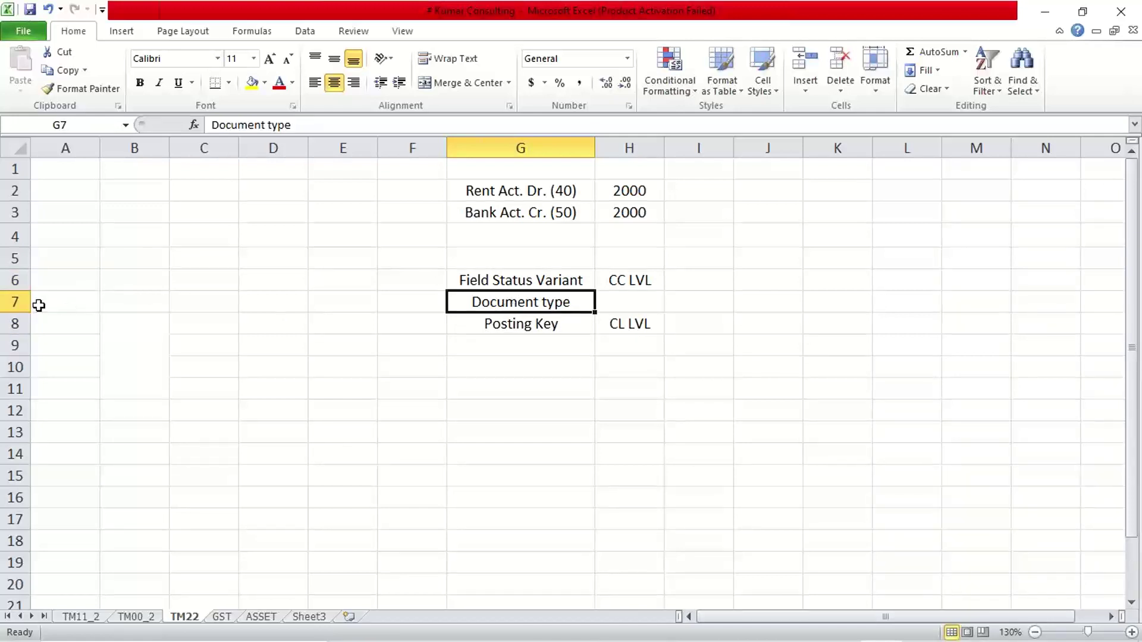
{"action": "left_click", "coordinate": [14, 302]}
{"action": "key", "text": "ctrl+minus"}
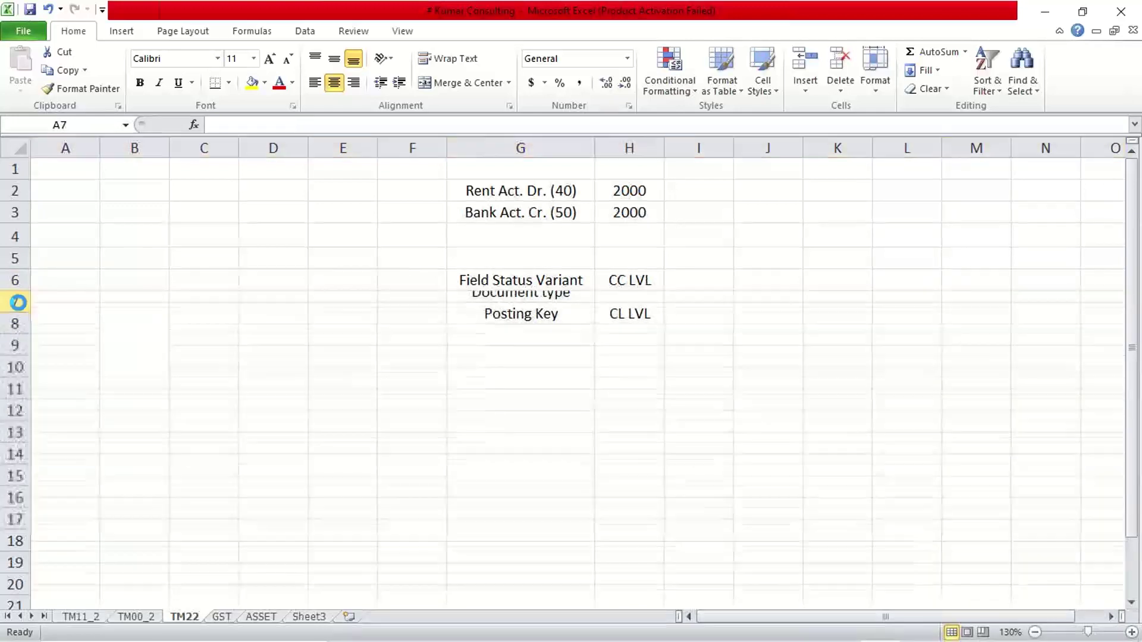
{"action": "left_click", "coordinate": [381, 450]}
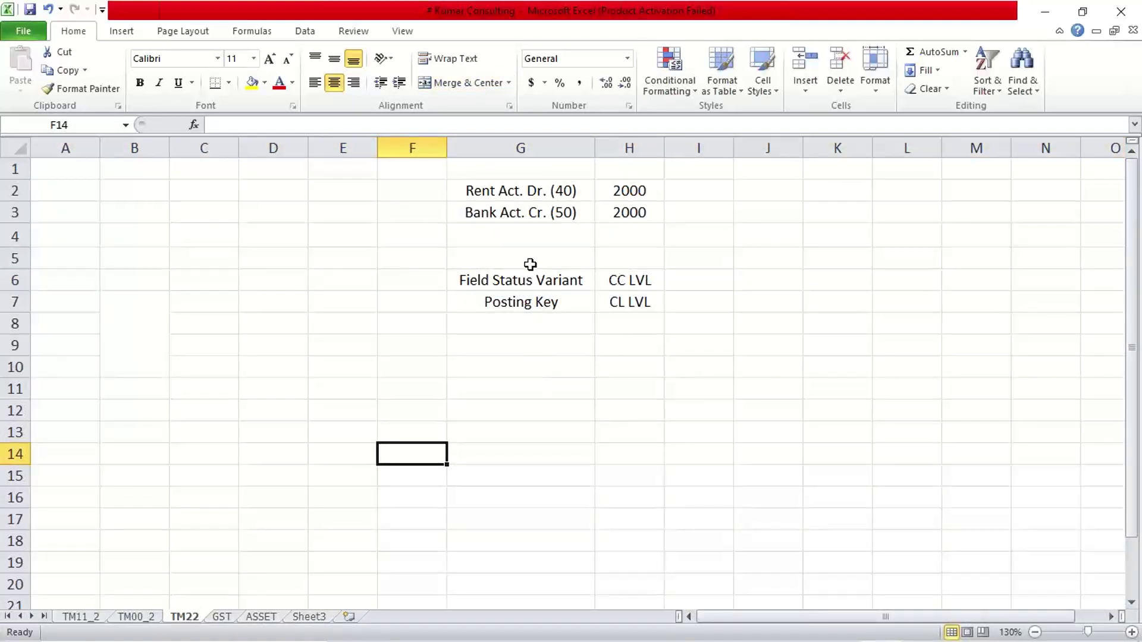
Compare the Field Status Variant and Posting Key entries with their CC LVL and CL LVL levels in G6:H7
{"action": "left_click", "coordinate": [518, 281]}
{"action": "left_click", "coordinate": [515, 297]}
{"action": "left_click", "coordinate": [515, 283]}
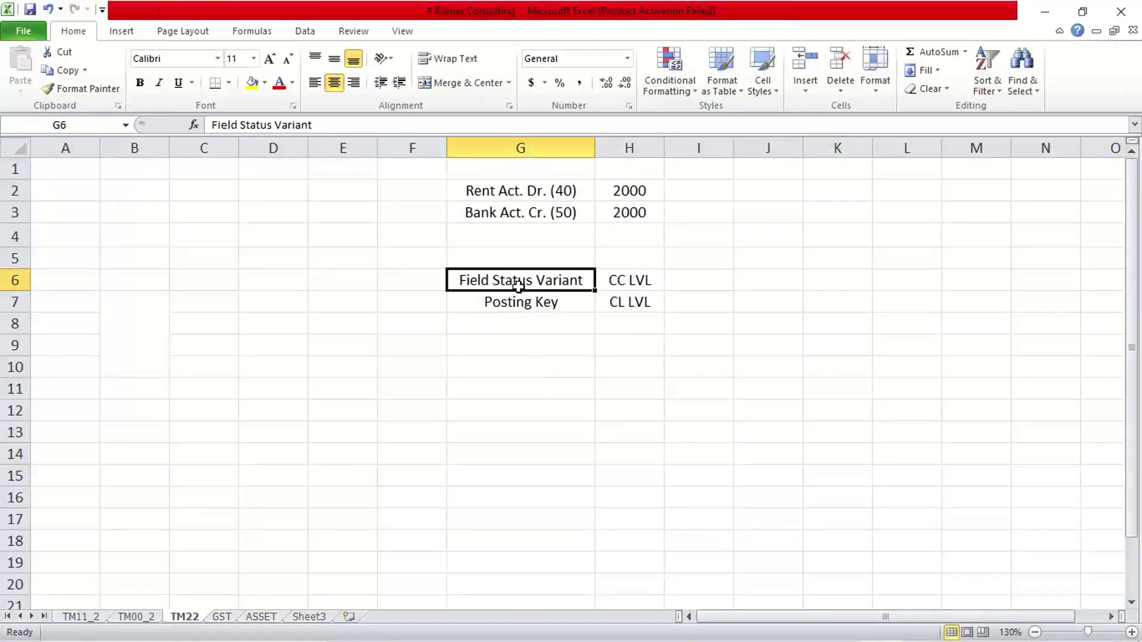
{"action": "left_click", "coordinate": [520, 302]}
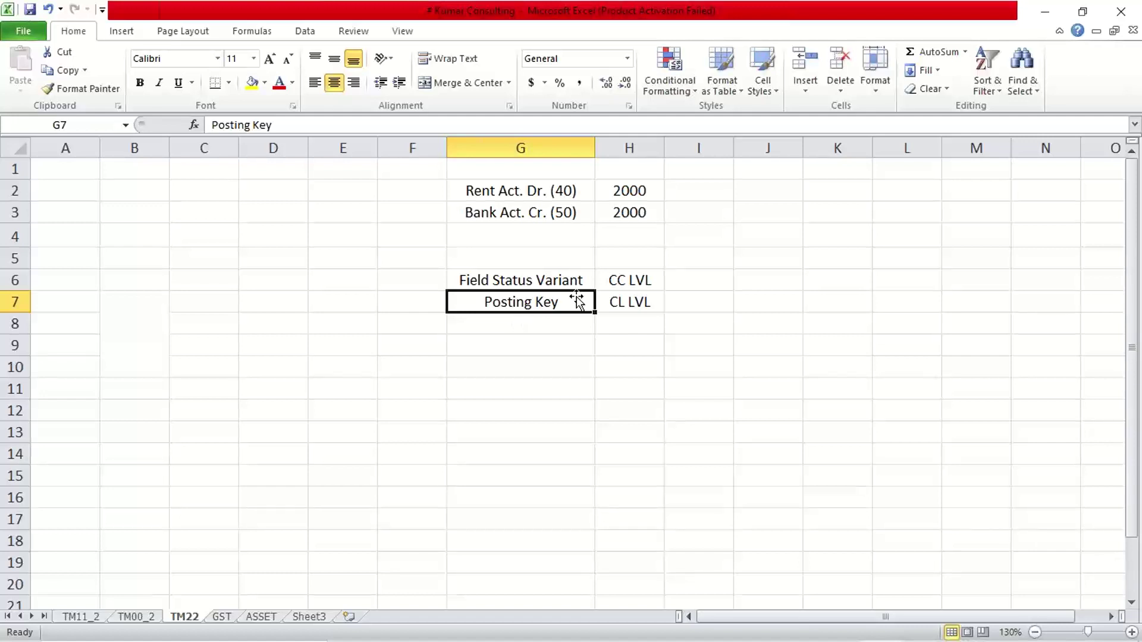
{"action": "left_click", "coordinate": [619, 280]}
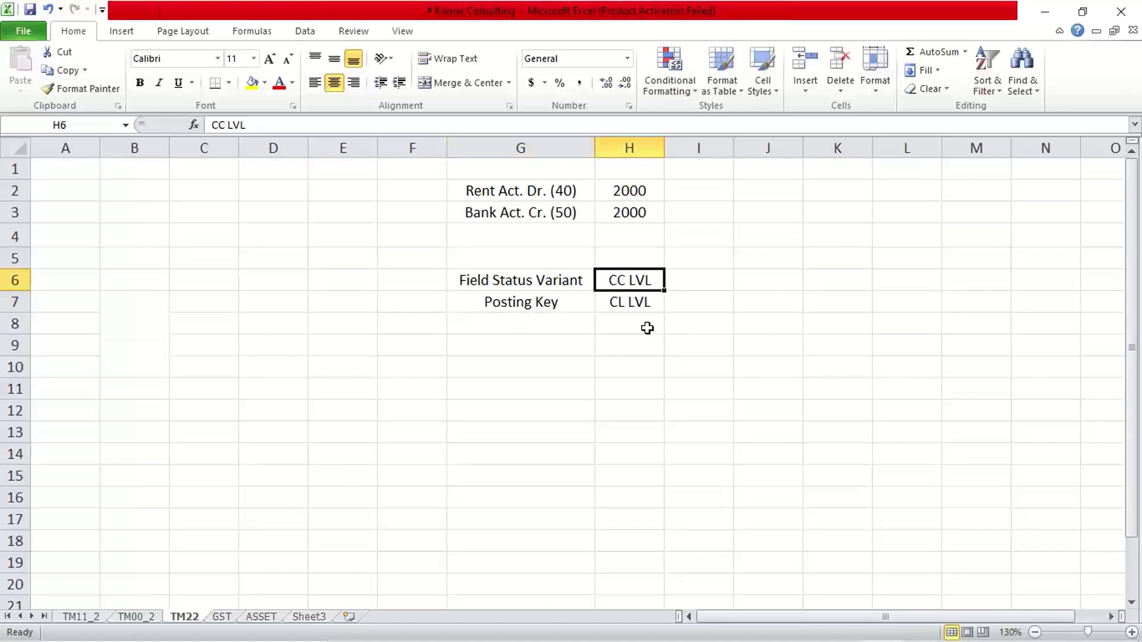
{"action": "left_click", "coordinate": [636, 302]}
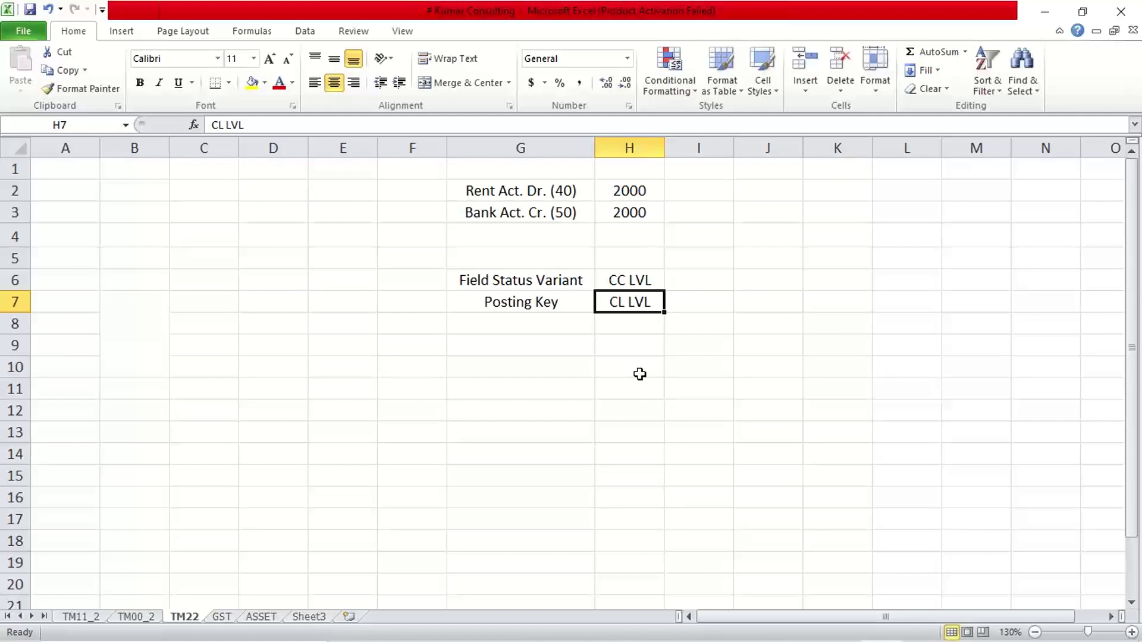
{"action": "left_click", "coordinate": [641, 282]}
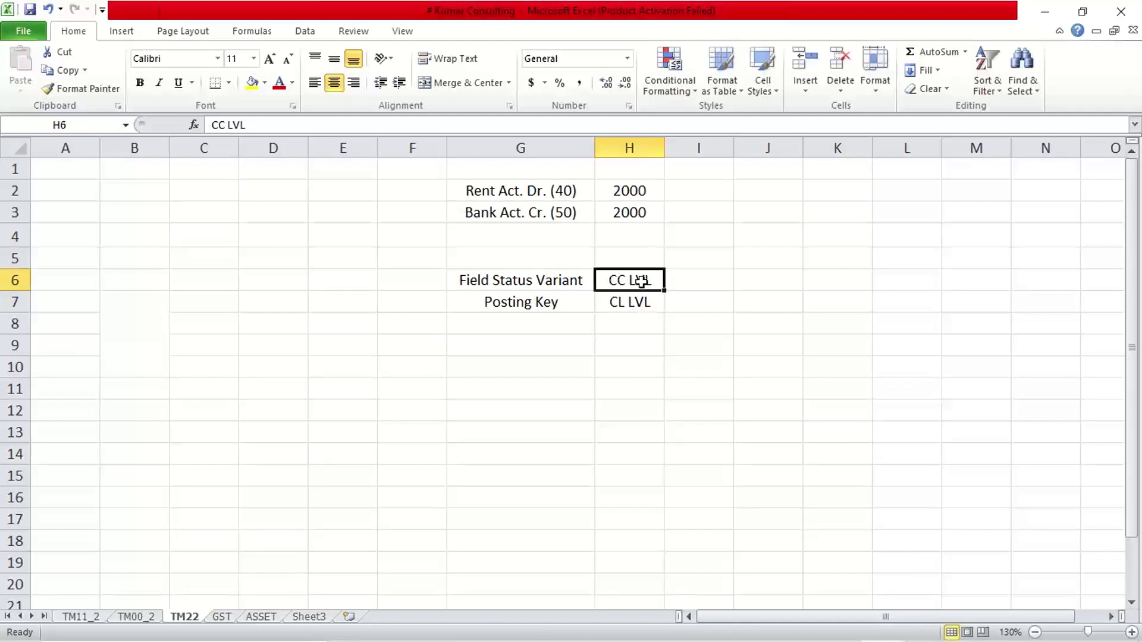
{"action": "left_click", "coordinate": [633, 301]}
{"action": "left_click", "coordinate": [637, 285]}
{"action": "left_click", "coordinate": [635, 304]}
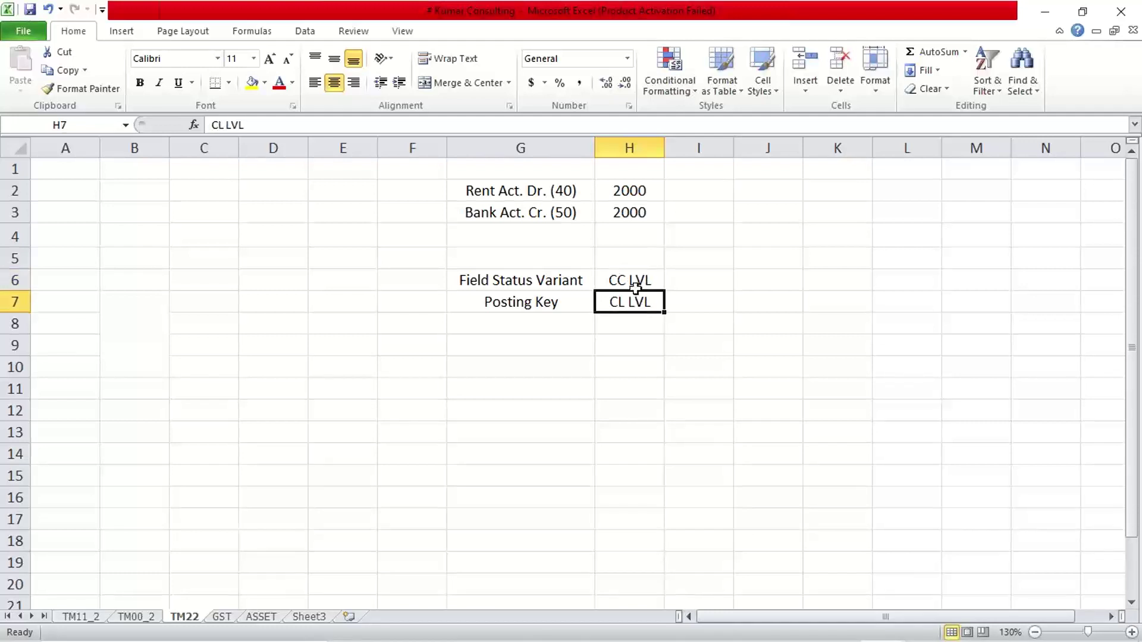
{"action": "left_click", "coordinate": [636, 288]}
{"action": "left_click", "coordinate": [637, 304]}
{"action": "left_click_drag", "start_coordinate": [635, 280], "coordinate": [636, 303]}
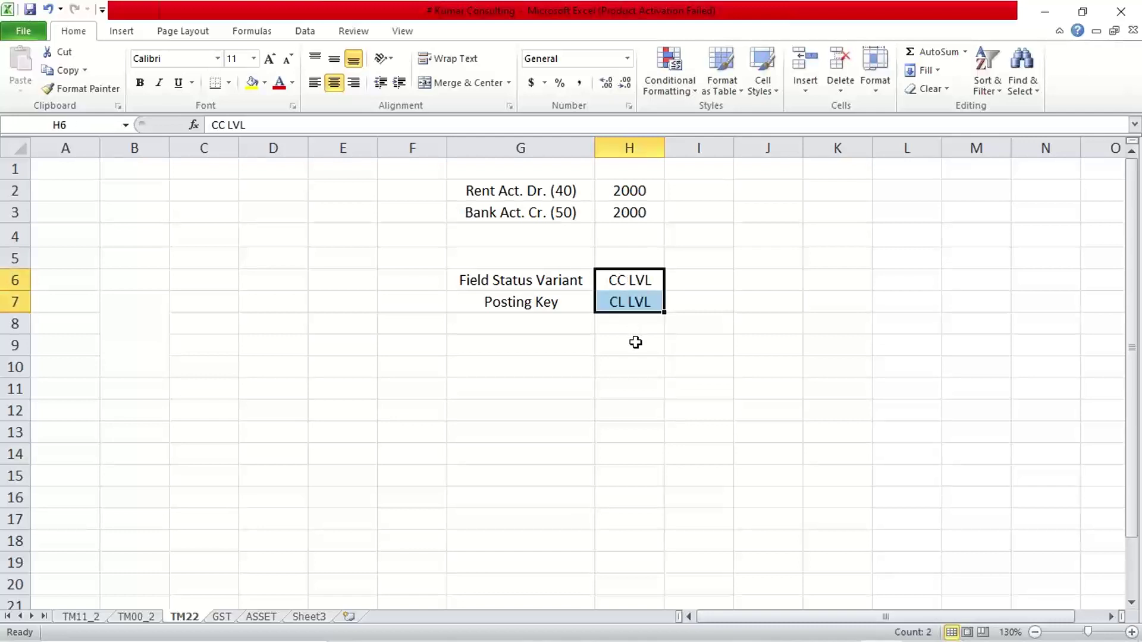
{"action": "left_click", "coordinate": [635, 343]}
{"action": "left_click", "coordinate": [632, 280]}
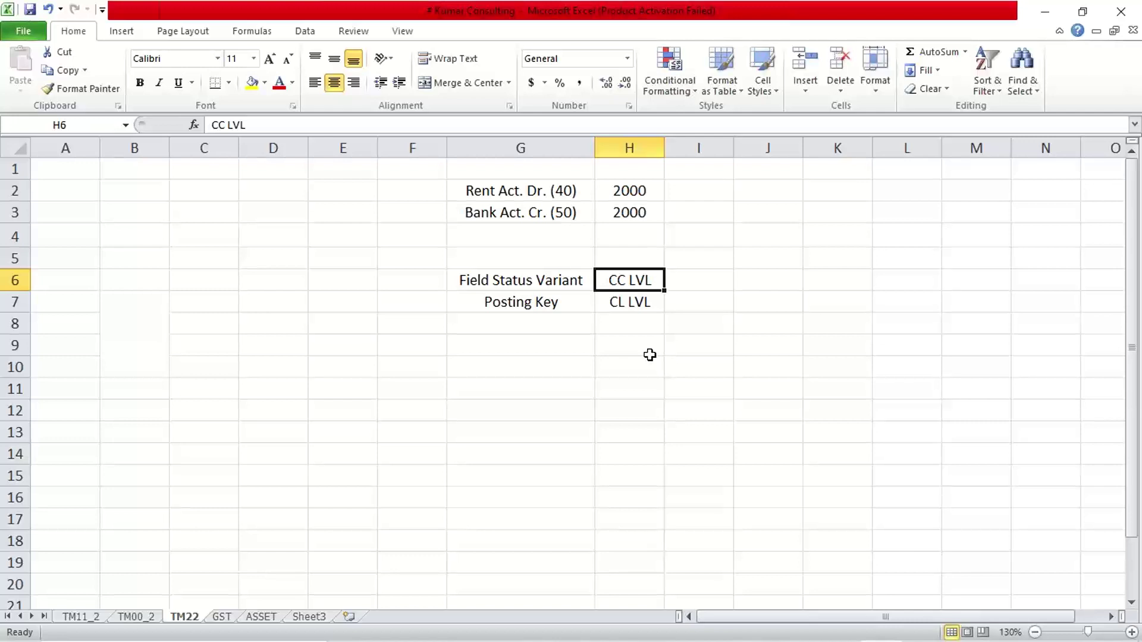
{"action": "left_click", "coordinate": [532, 277]}
{"action": "left_click", "coordinate": [529, 307]}
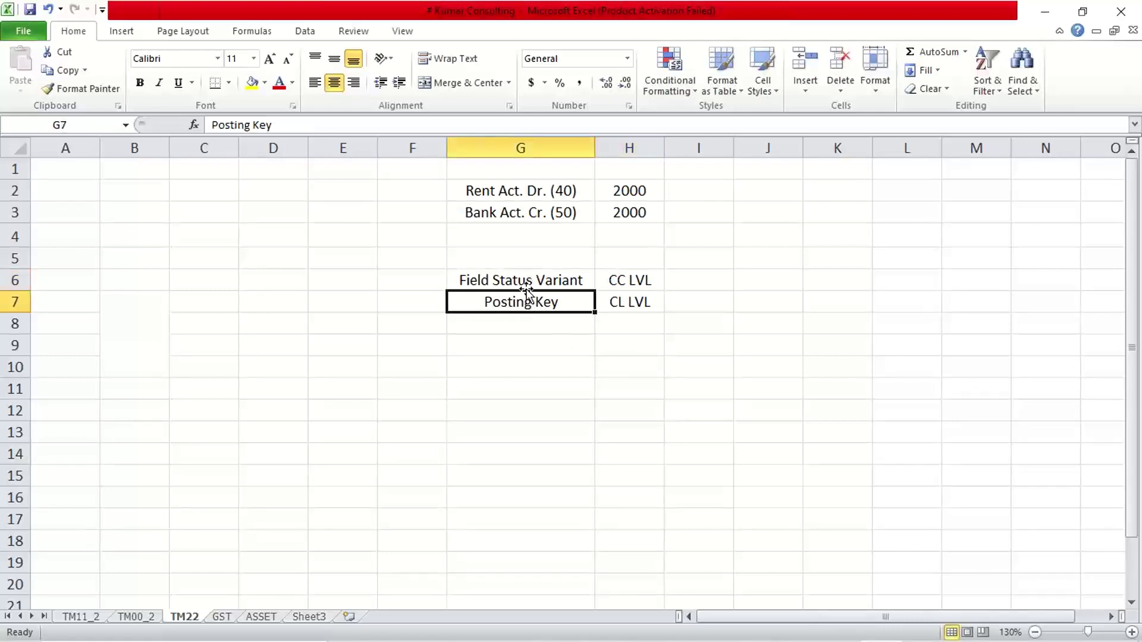
{"action": "left_click", "coordinate": [525, 281]}
{"action": "left_click", "coordinate": [523, 301]}
{"action": "left_click", "coordinate": [528, 282]}
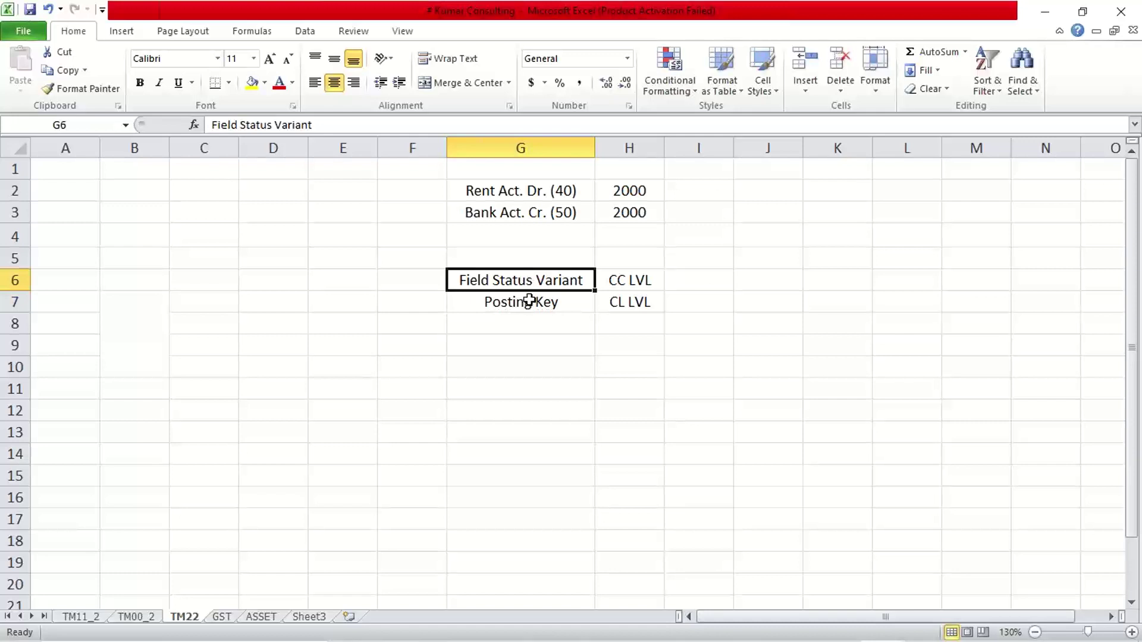
Highlight the CC LVL and CL LVL cells H6:H7 with a yellow fill
{"action": "left_click", "coordinate": [512, 303]}
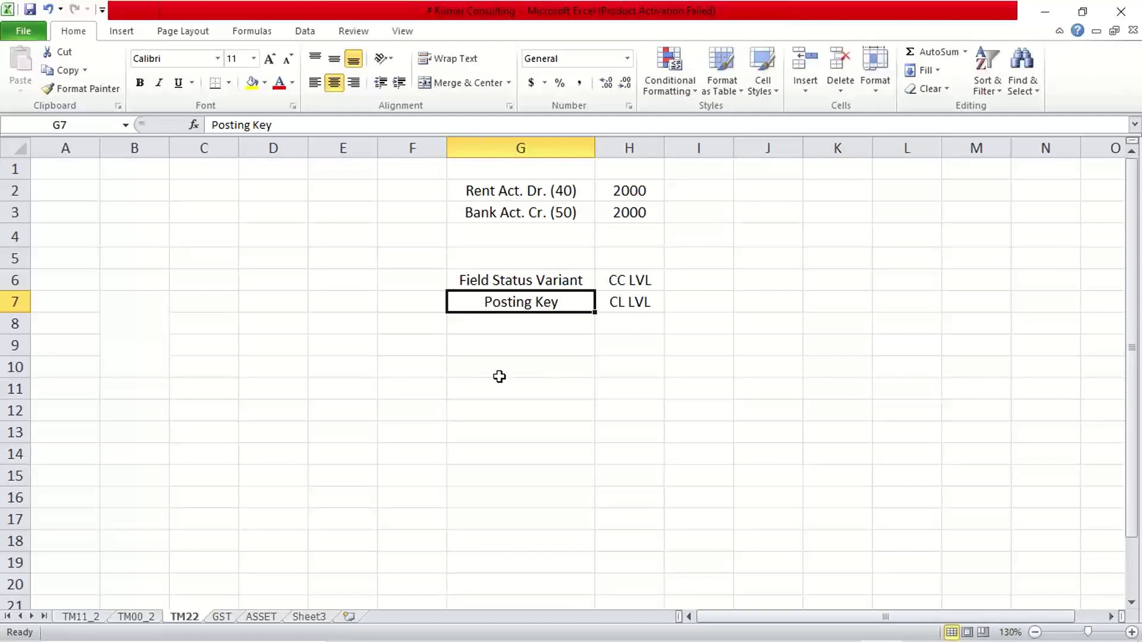
{"action": "left_click_drag", "start_coordinate": [630, 266], "coordinate": [627, 301]}
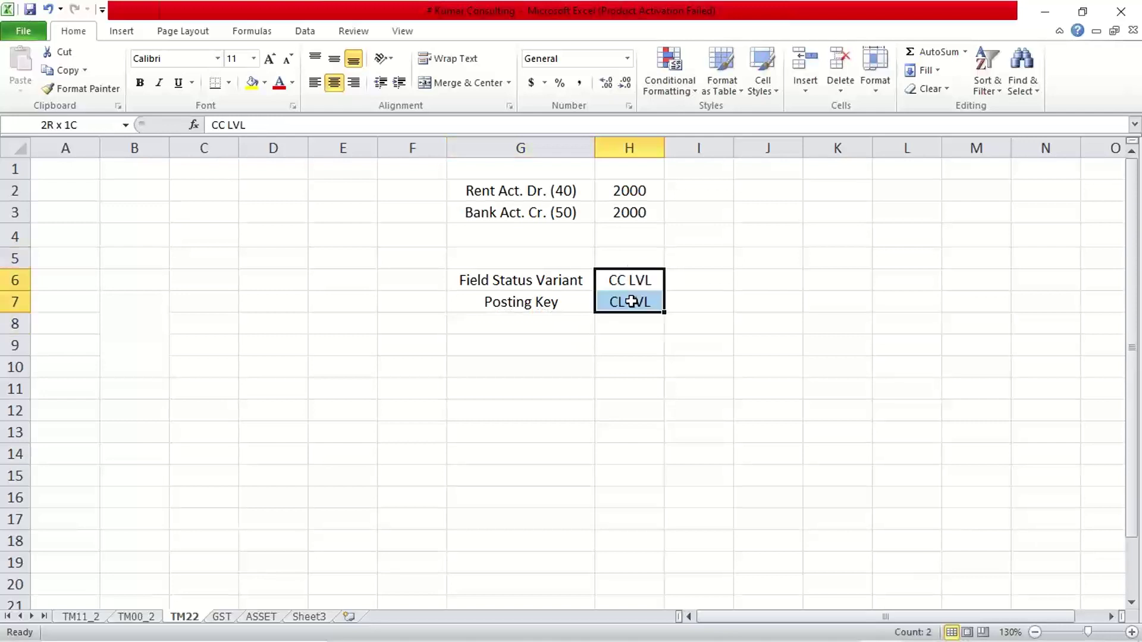
{"action": "left_click", "coordinate": [253, 83]}
{"action": "left_click", "coordinate": [577, 394]}
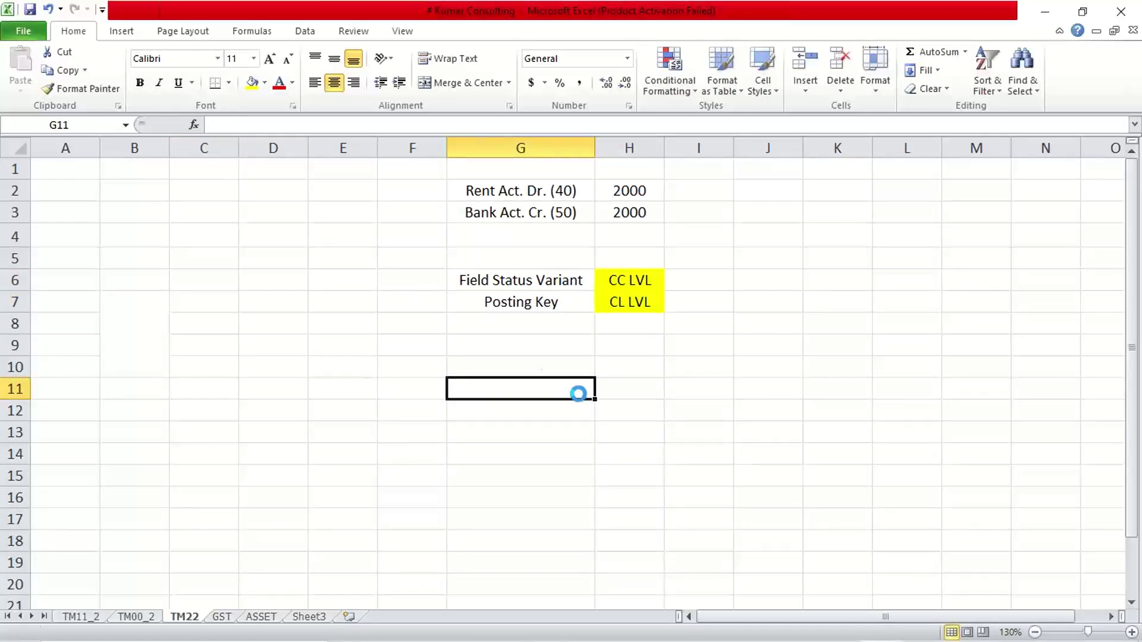
{"action": "left_click", "coordinate": [689, 326]}
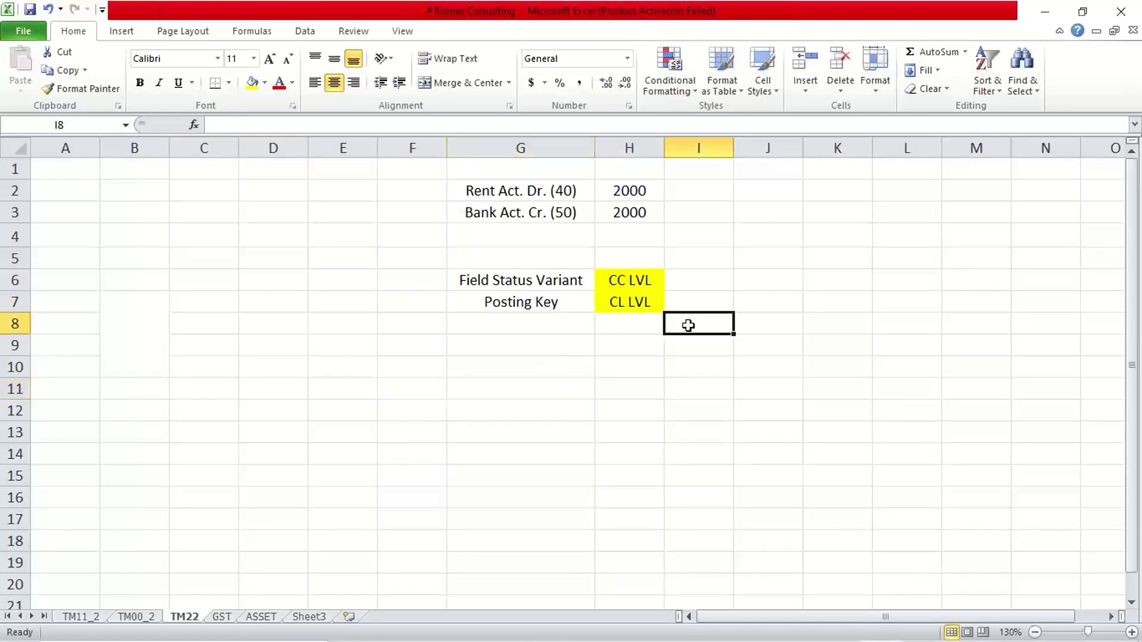
{"action": "left_click", "coordinate": [657, 347]}
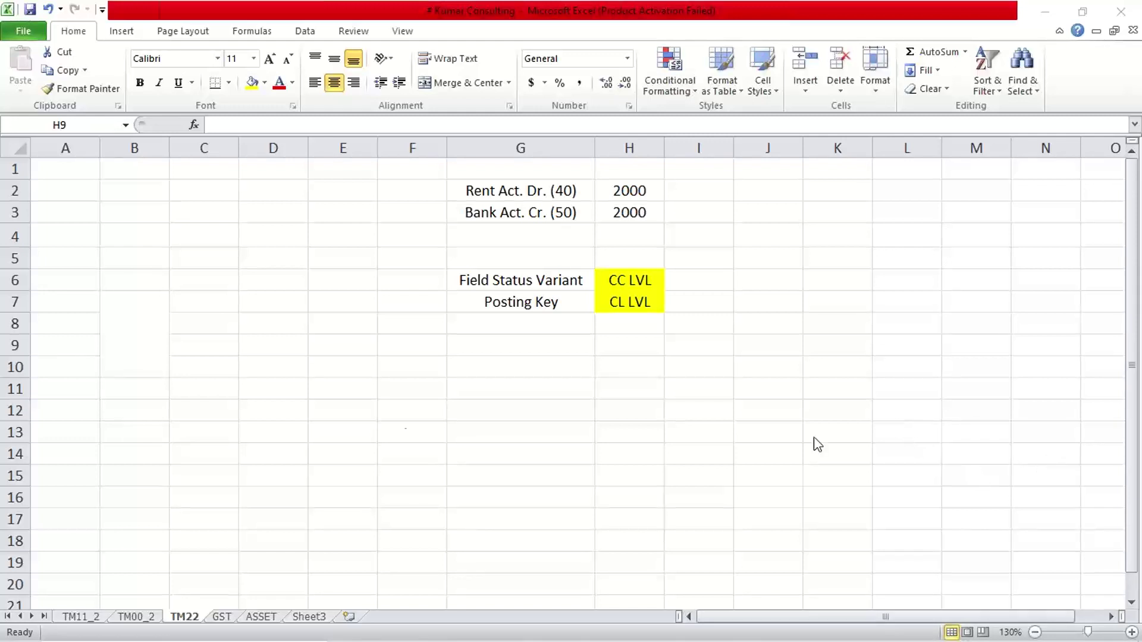
{"action": "left_click", "coordinate": [503, 344]}
{"action": "left_click", "coordinate": [522, 341]}
{"action": "left_click", "coordinate": [581, 390]}
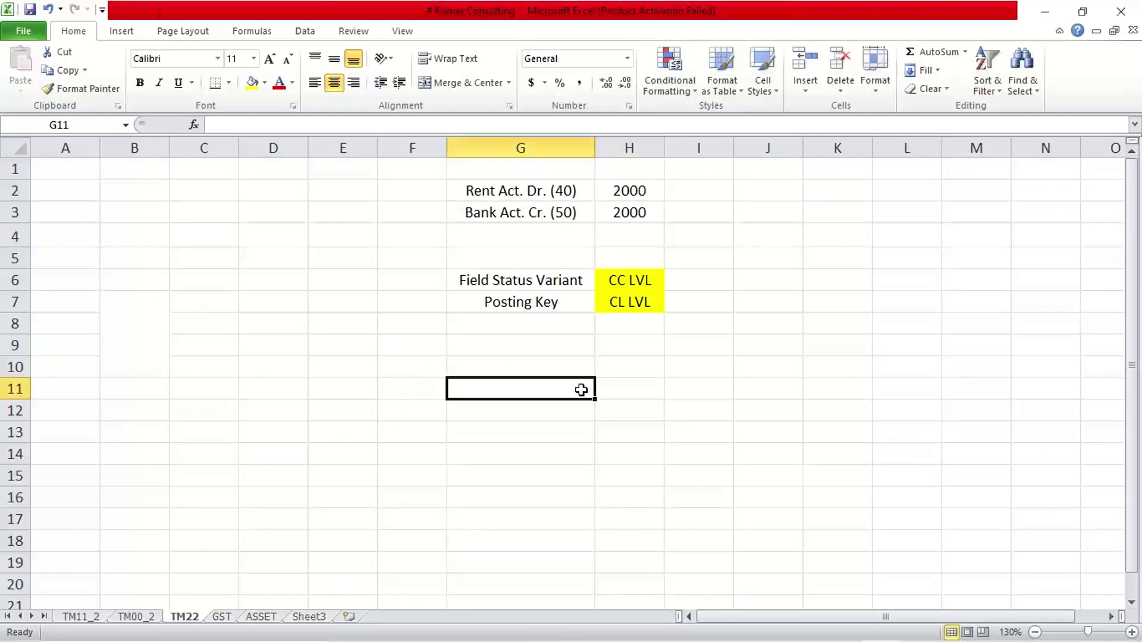
{"action": "left_click", "coordinate": [975, 245]}
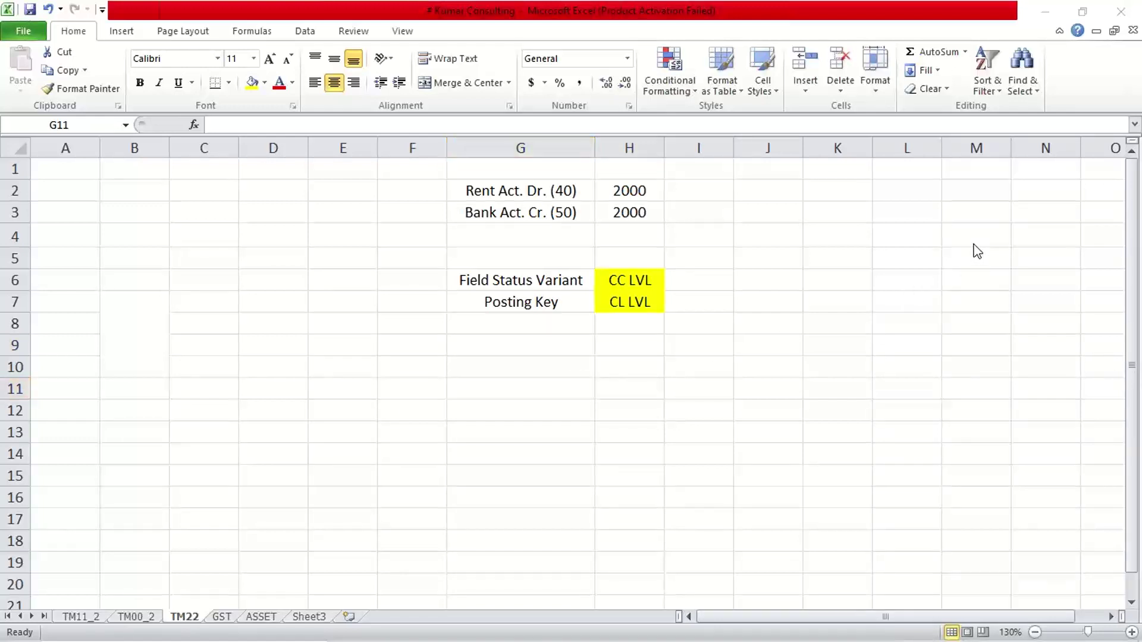
{"action": "left_click", "coordinate": [525, 365]}
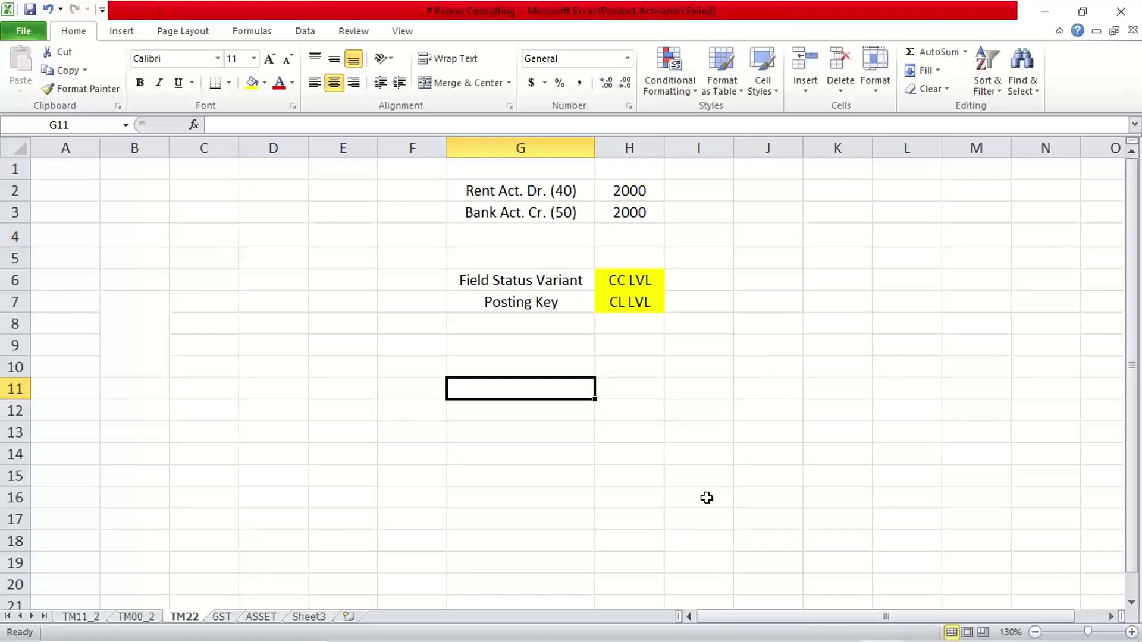
{"action": "left_click", "coordinate": [531, 452]}
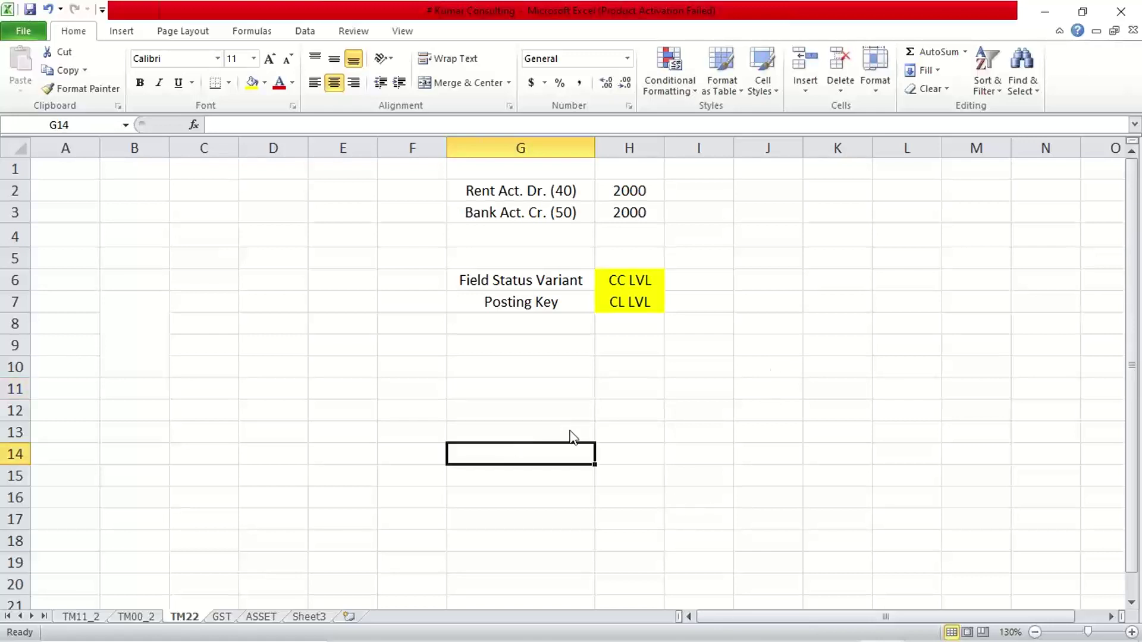
{"action": "left_click", "coordinate": [1022, 241]}
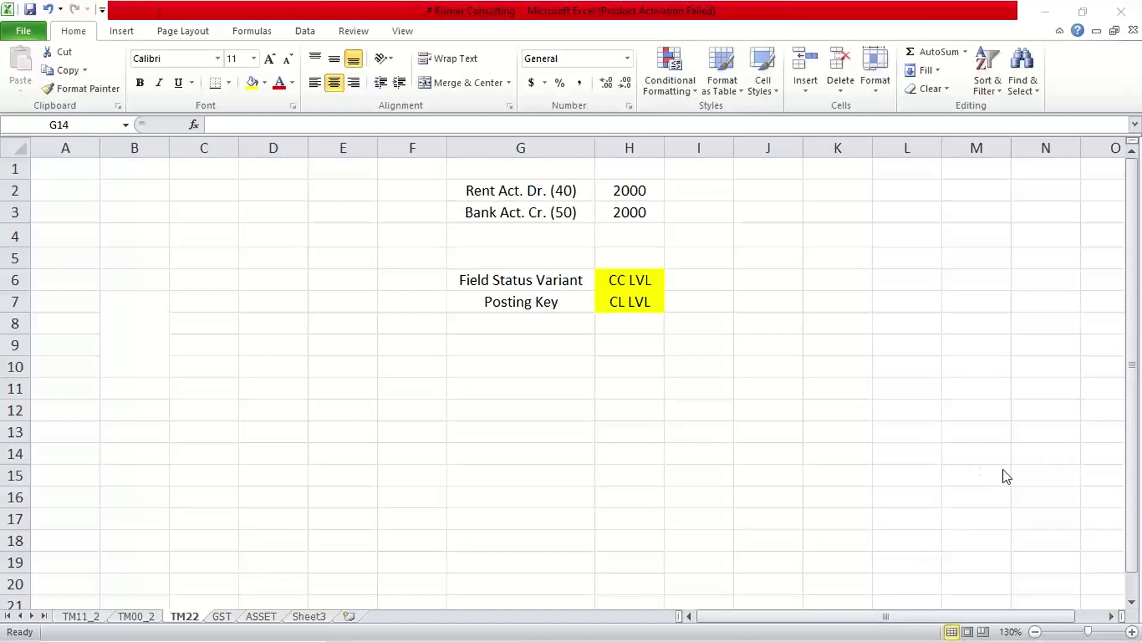
{"action": "left_click", "coordinate": [523, 368]}
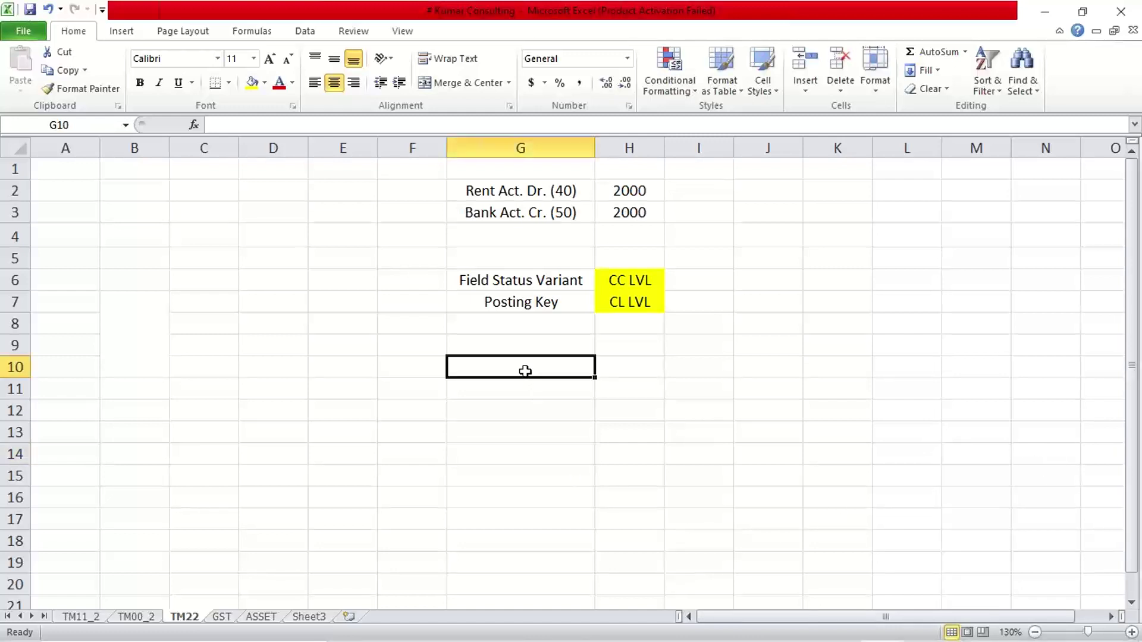
Switch to SAP and start transaction /NOBA4 to maintain the FI tolerance groups for users
{"action": "mouse_move", "coordinate": [676, 632]}
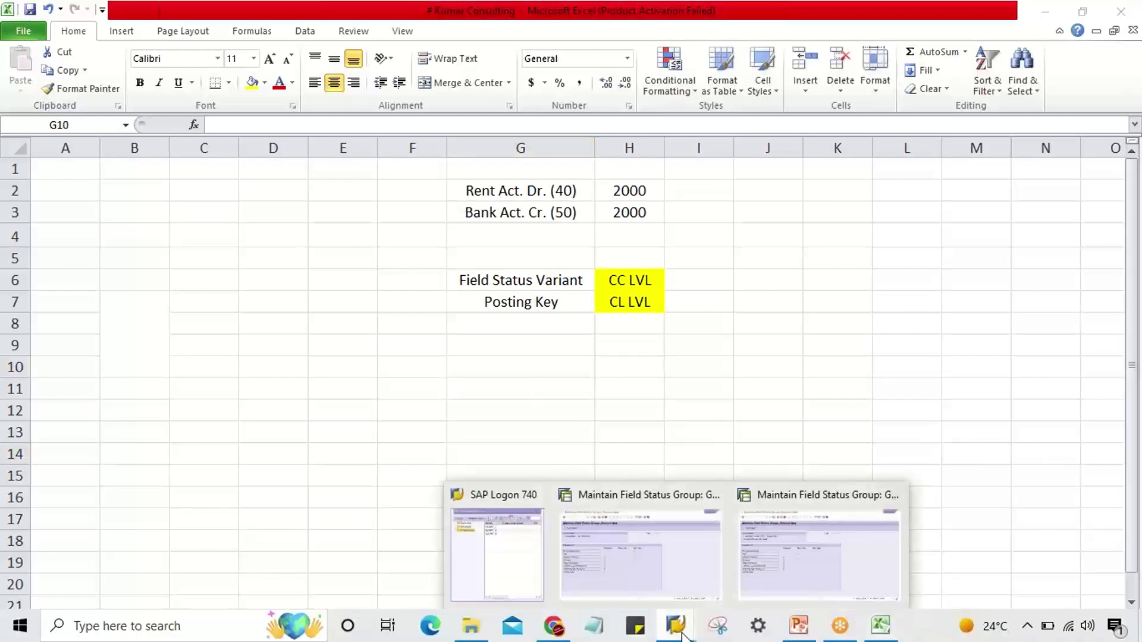
{"action": "mouse_move", "coordinate": [684, 580]}
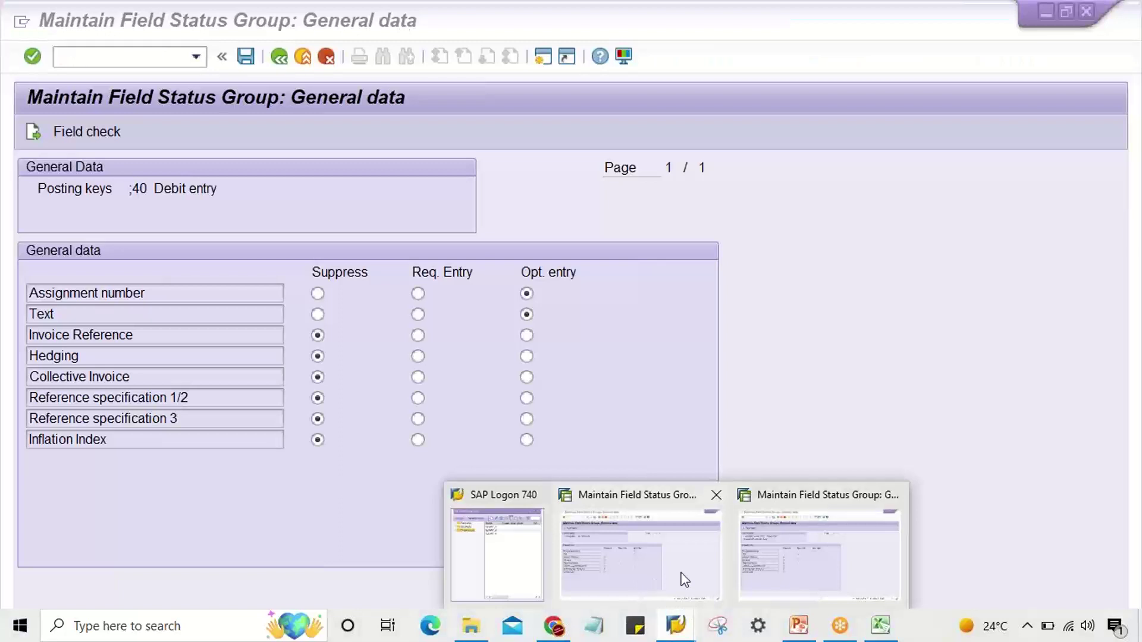
{"action": "left_click", "coordinate": [616, 575]}
{"action": "left_click", "coordinate": [96, 54]}
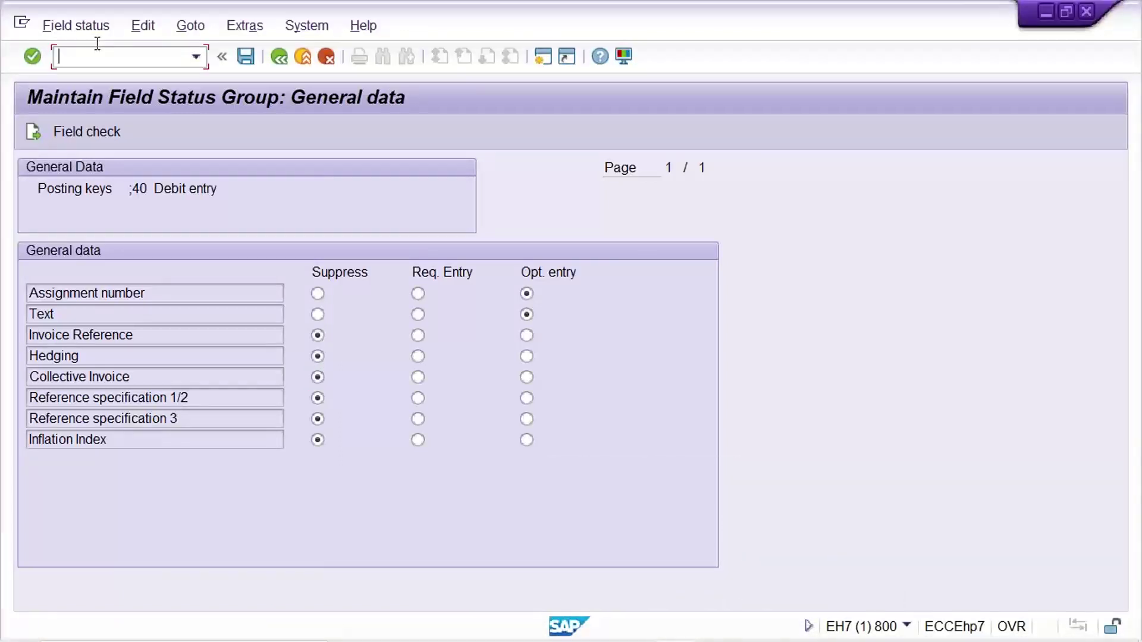
{"action": "type", "text": "/NOBA4"}
{"action": "key", "text": "Return"}
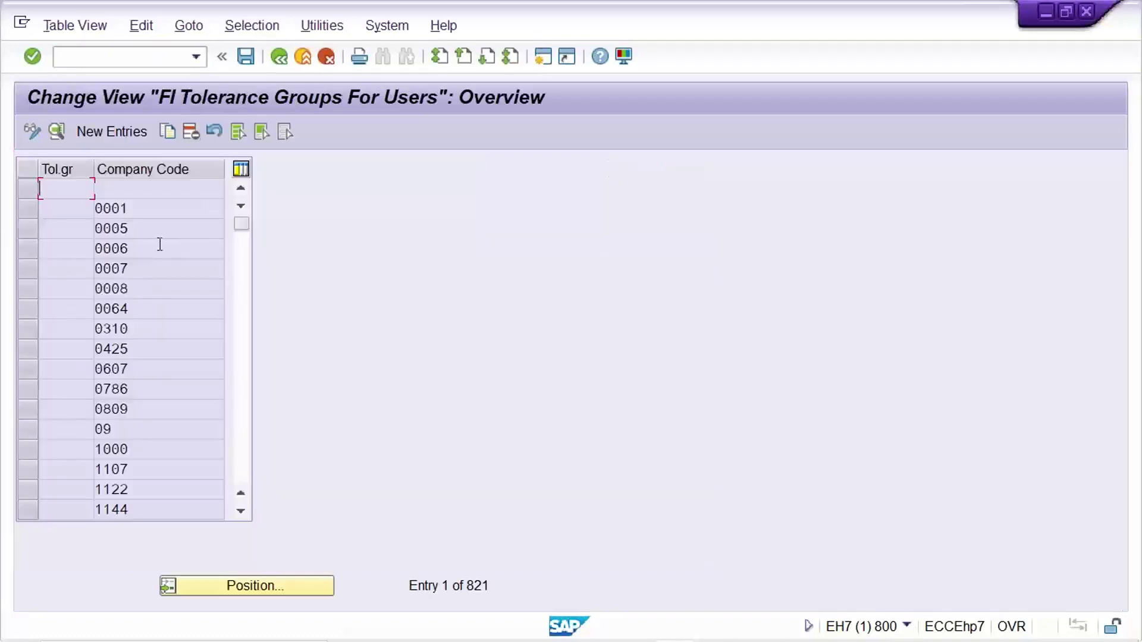
{"action": "left_click", "coordinate": [158, 225]}
{"action": "double_click", "coordinate": [158, 223]}
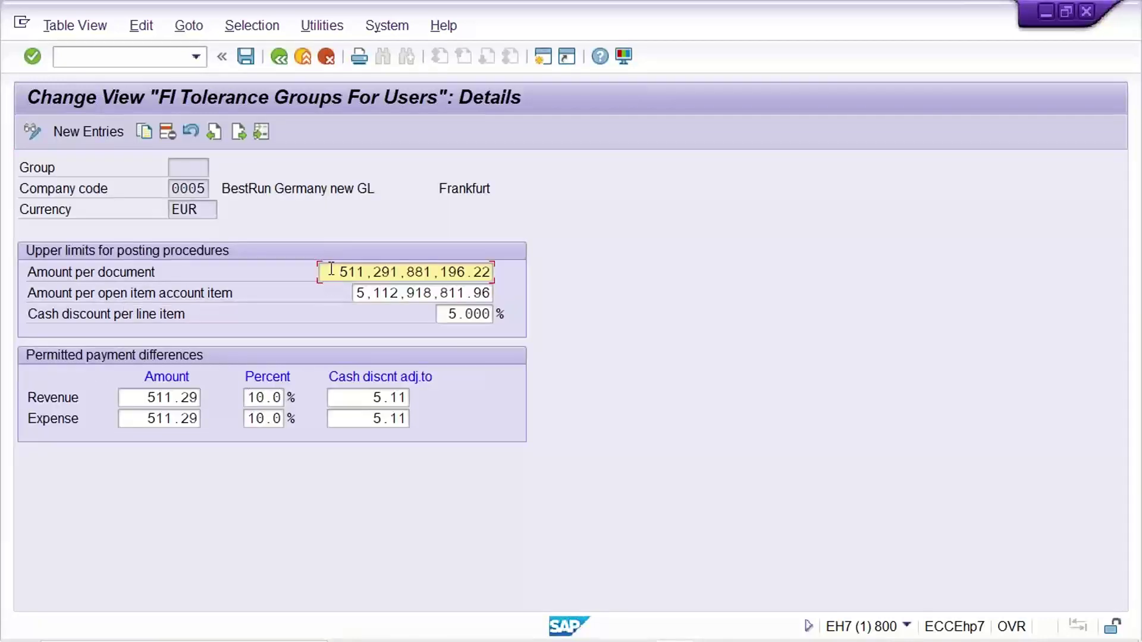
{"action": "left_click", "coordinate": [278, 57]}
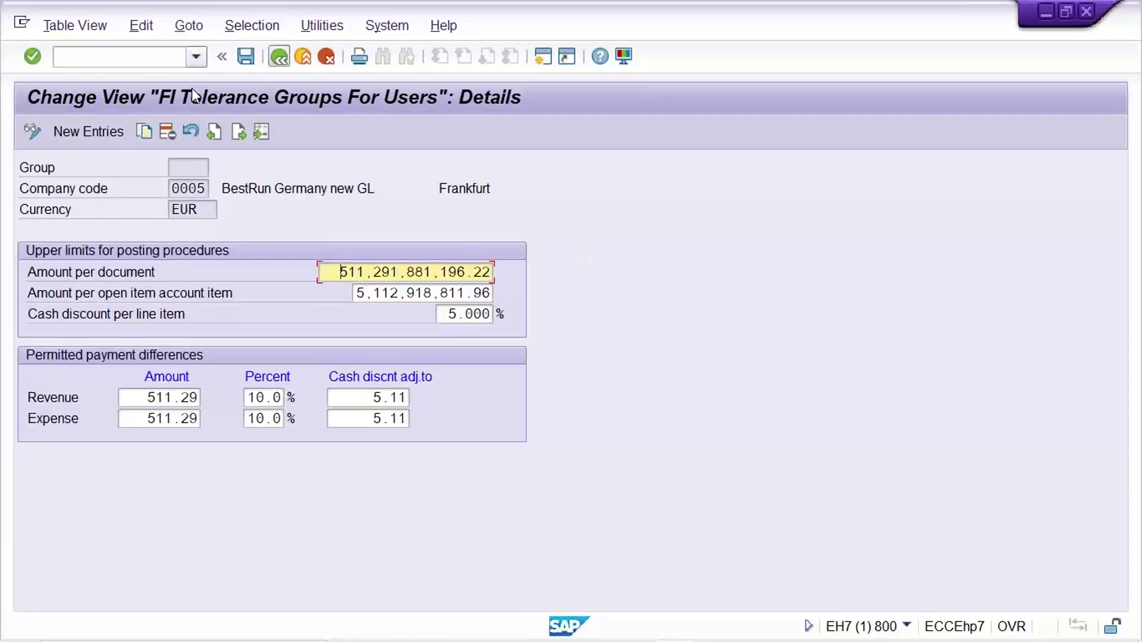
Find company code TM22 with a blank tolerance group and open its tolerance details
{"action": "left_click", "coordinate": [225, 588]}
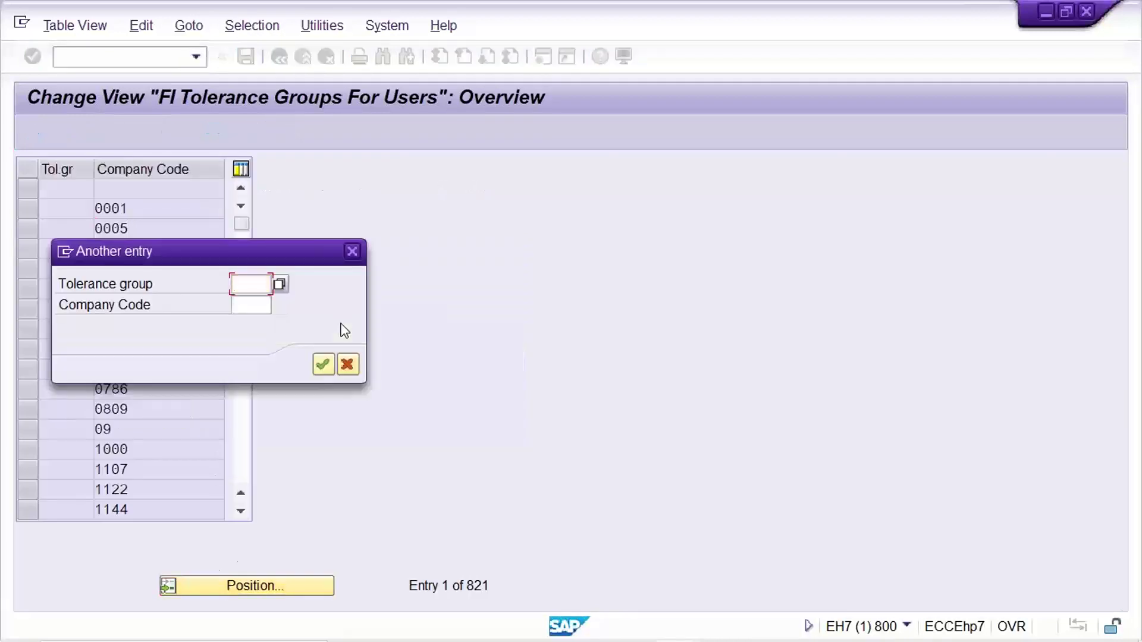
{"action": "key", "text": "Tab"}
{"action": "type", "text": "TM22"}
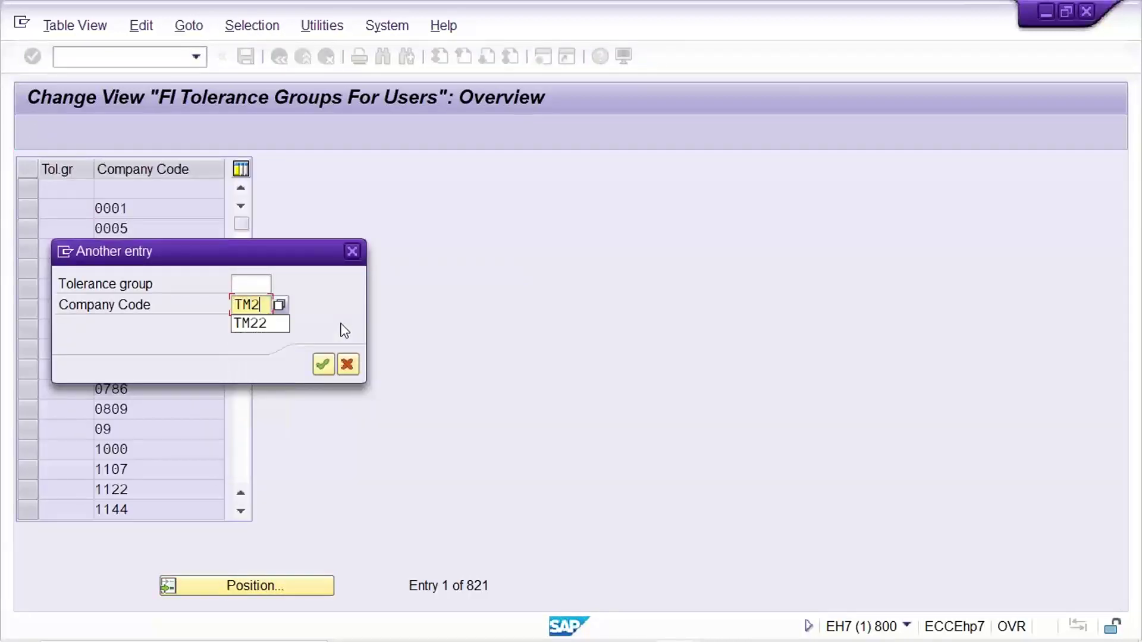
{"action": "key", "text": "Return"}
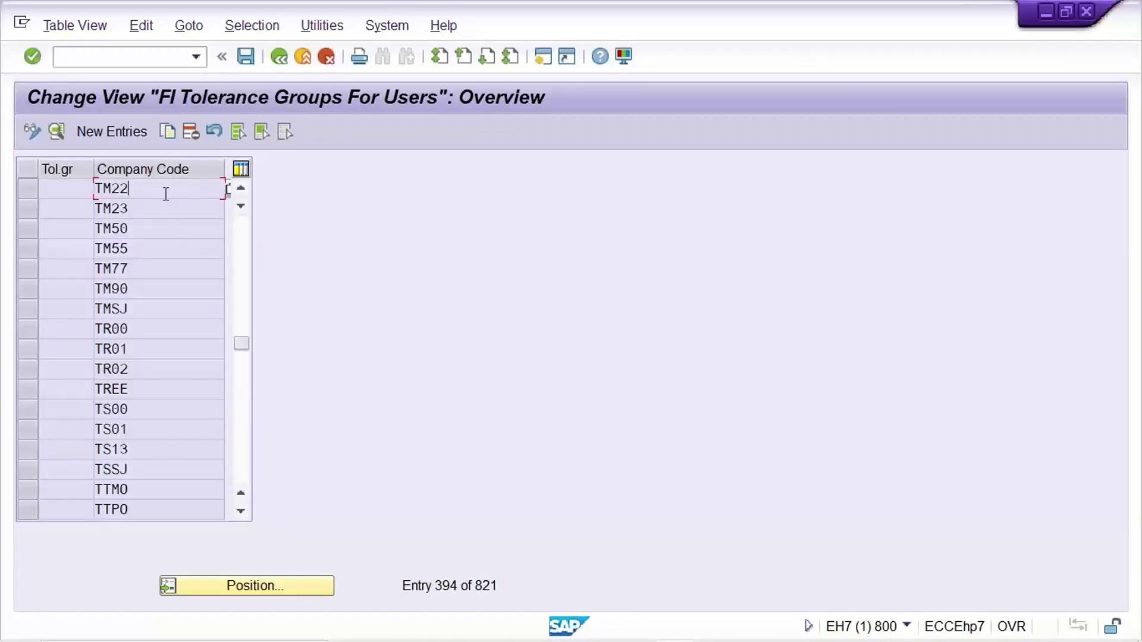
{"action": "double_click", "coordinate": [164, 194]}
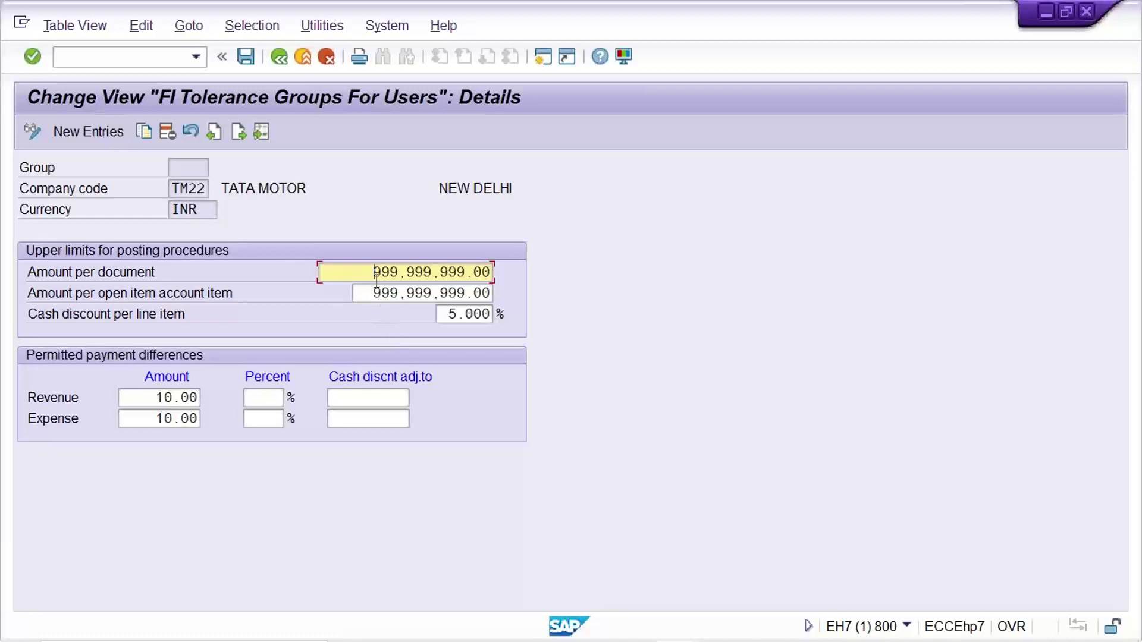
Set the upper limit for Amount per document to 1,000.00 for company code TM22
{"action": "left_click_drag", "start_coordinate": [366, 289], "coordinate": [620, 293]}
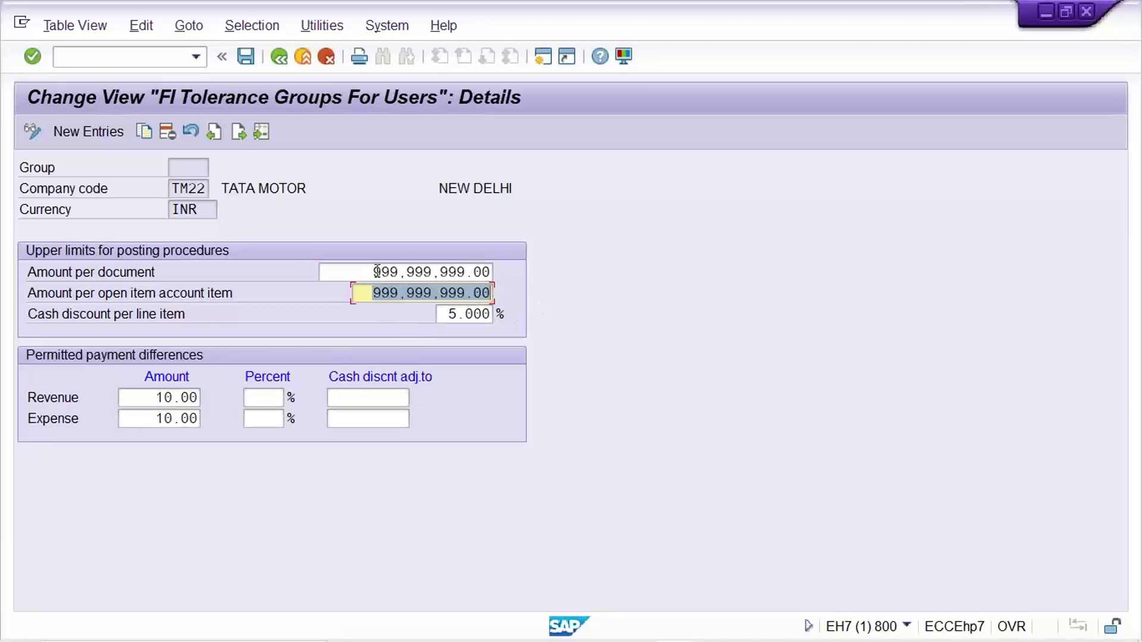
{"action": "left_click_drag", "start_coordinate": [378, 272], "coordinate": [511, 276]}
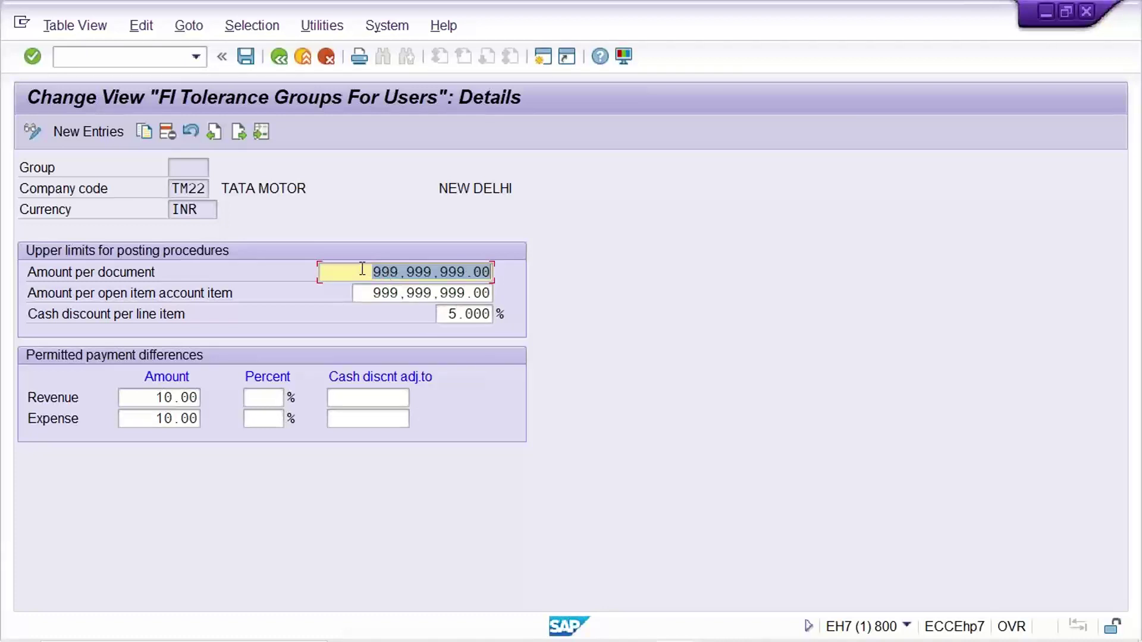
{"action": "left_click_drag", "start_coordinate": [357, 271], "coordinate": [539, 294]}
{"action": "type", "text": "1000"}
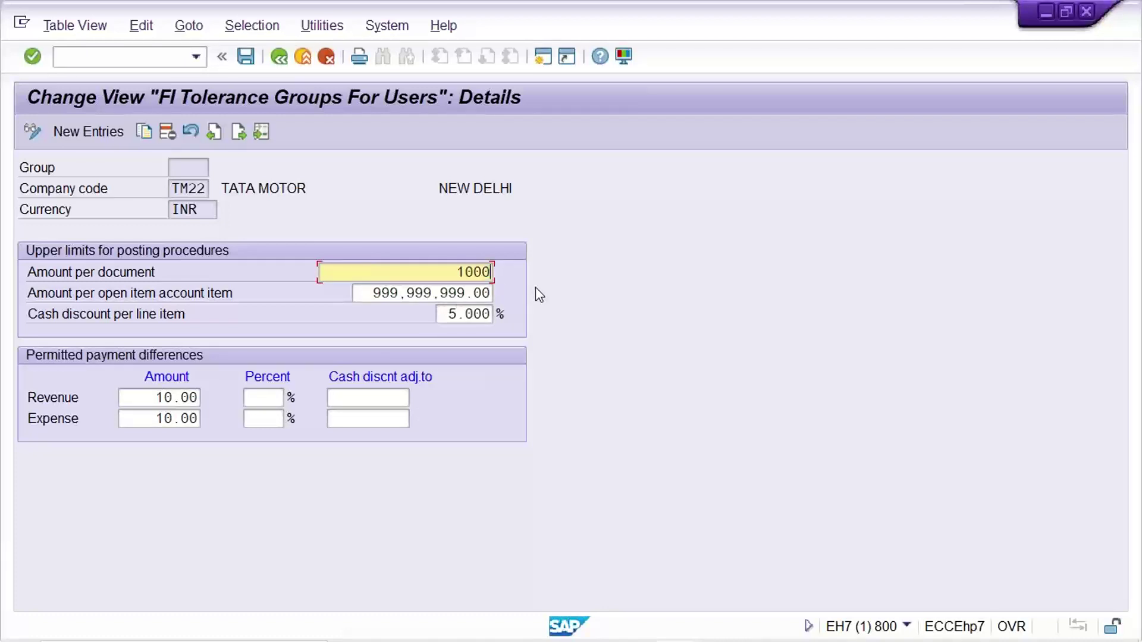
{"action": "key", "text": "Return"}
Set Amount per open item account item to 2,000.00 and save the tolerance group
{"action": "left_click_drag", "start_coordinate": [369, 291], "coordinate": [754, 305]}
{"action": "type", "text": "2"}
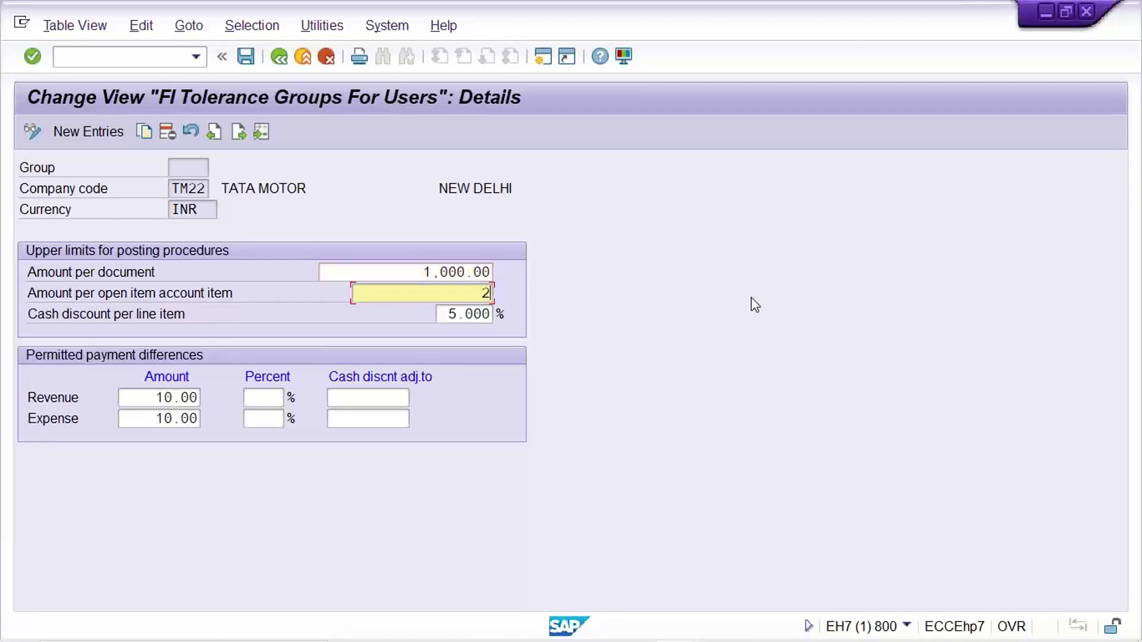
{"action": "type", "text": "0000"}
{"action": "key", "text": "Return"}
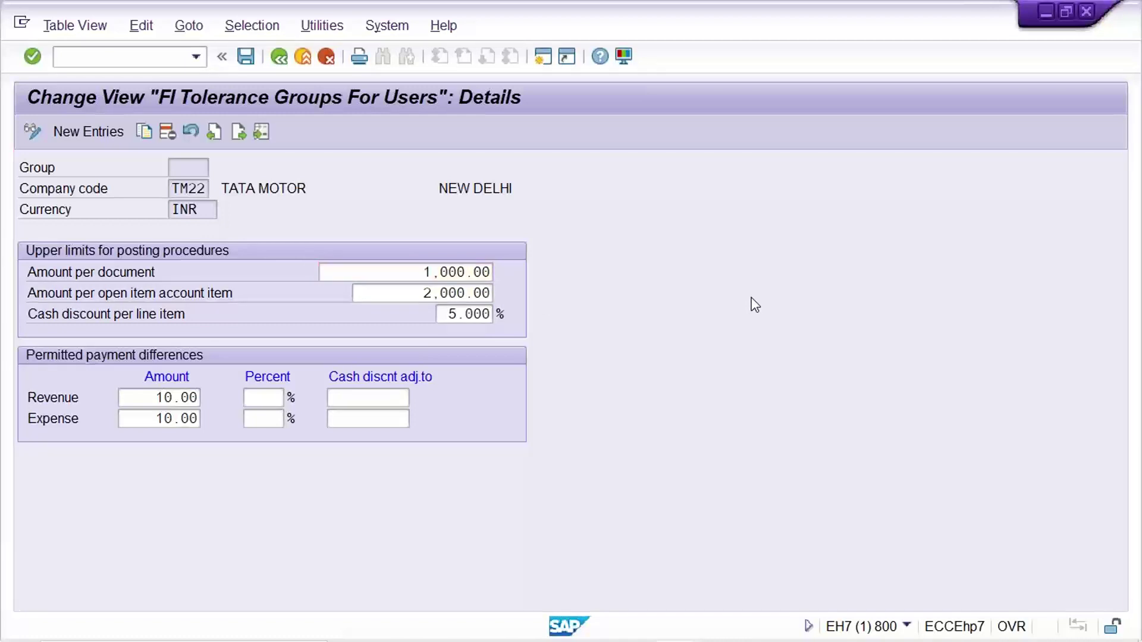
{"action": "key", "text": "ctrl+s"}
{"action": "key", "text": "Return"}
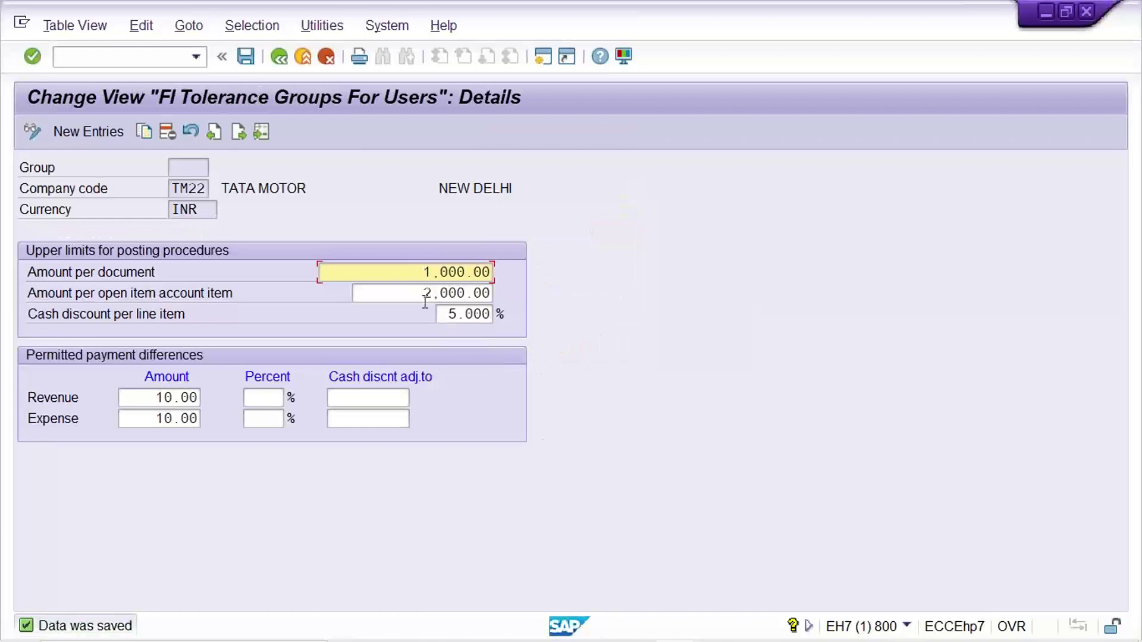
Compare the TM22 upper limits for Amount per document and Amount per open item account item
{"action": "left_click_drag", "start_coordinate": [397, 267], "coordinate": [542, 263]}
{"action": "left_click", "coordinate": [430, 274]}
{"action": "left_click_drag", "start_coordinate": [430, 273], "coordinate": [546, 278]}
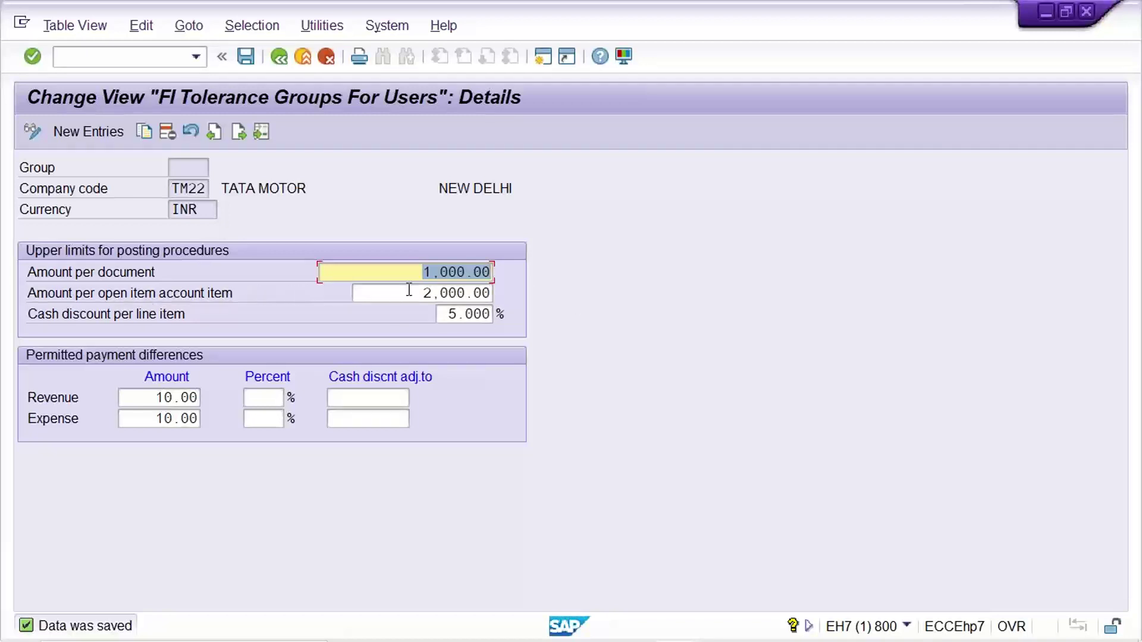
{"action": "left_click_drag", "start_coordinate": [408, 293], "coordinate": [561, 285]}
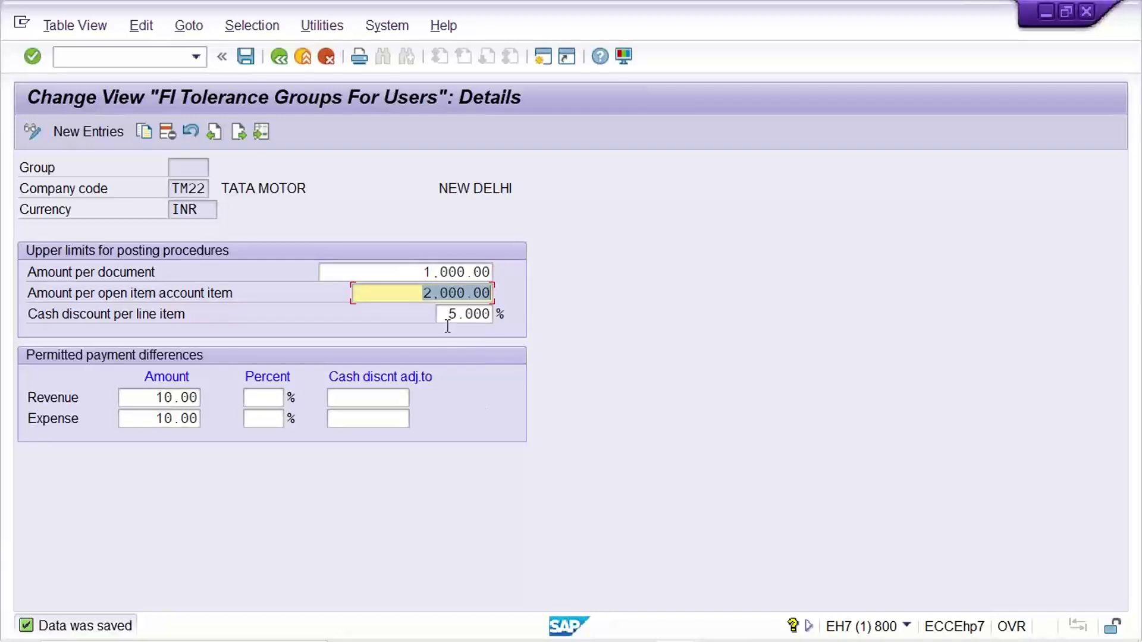
{"action": "left_click", "coordinate": [413, 295]}
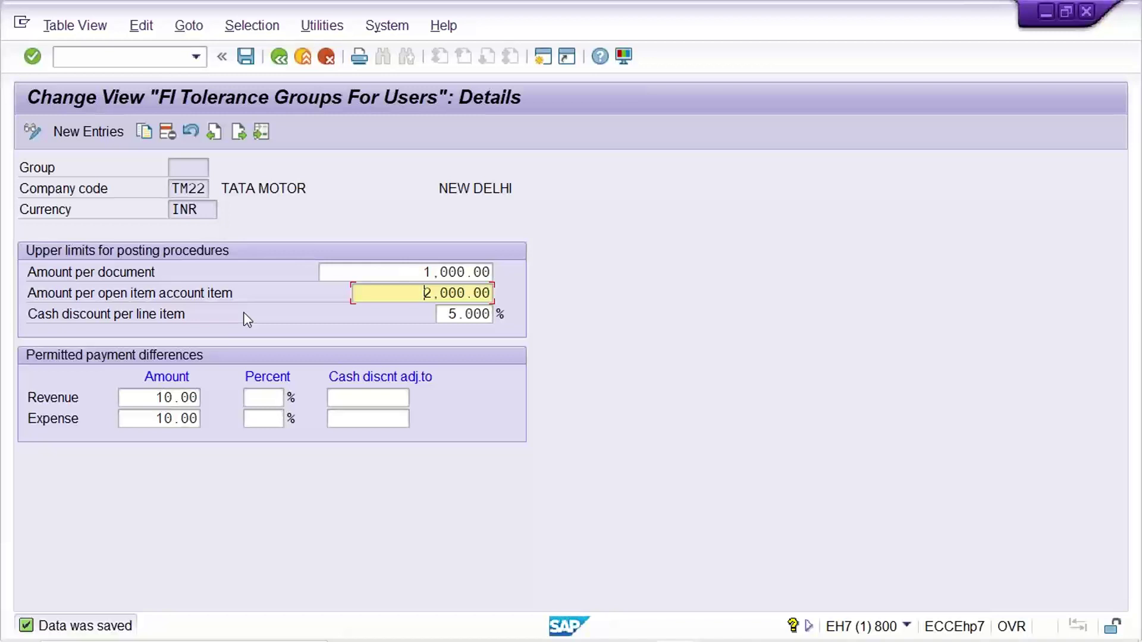
Switch to the Excel workbook and review the Rent and Bank account entries in G2:G3
{"action": "mouse_move", "coordinate": [833, 636]}
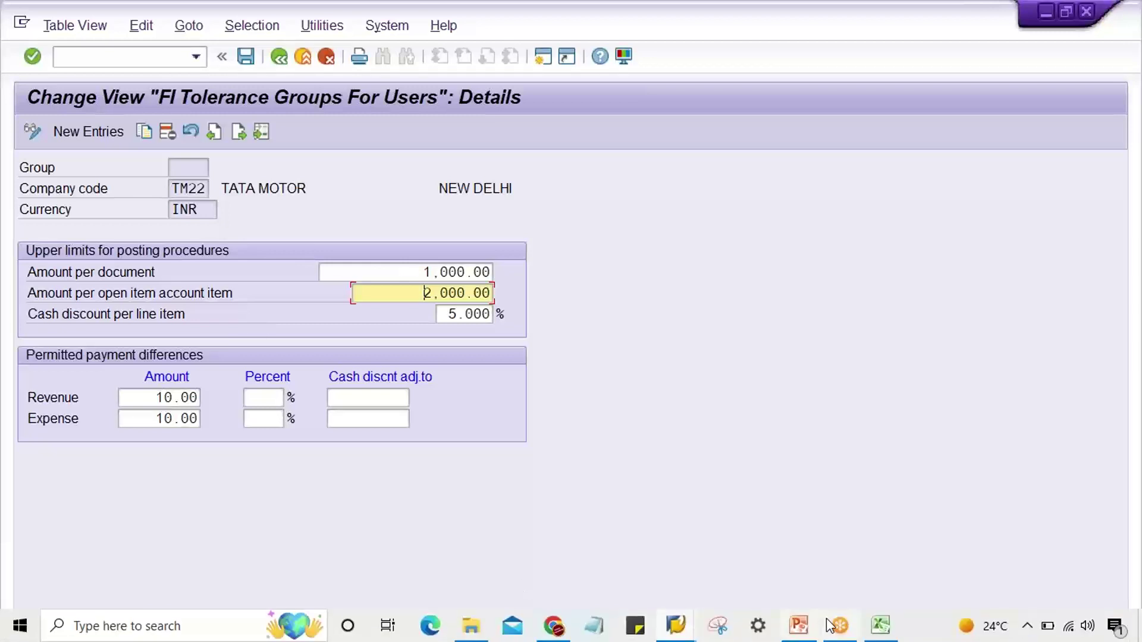
{"action": "left_click", "coordinate": [882, 625]}
{"action": "left_click", "coordinate": [535, 415]}
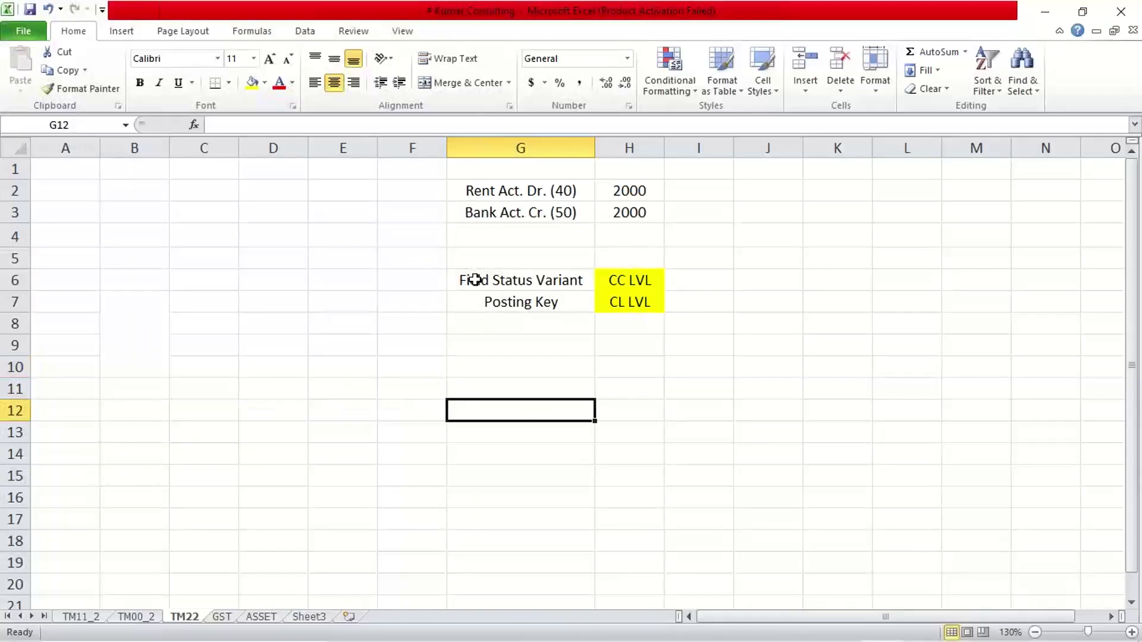
{"action": "left_click", "coordinate": [265, 296]}
{"action": "left_click", "coordinate": [512, 193]}
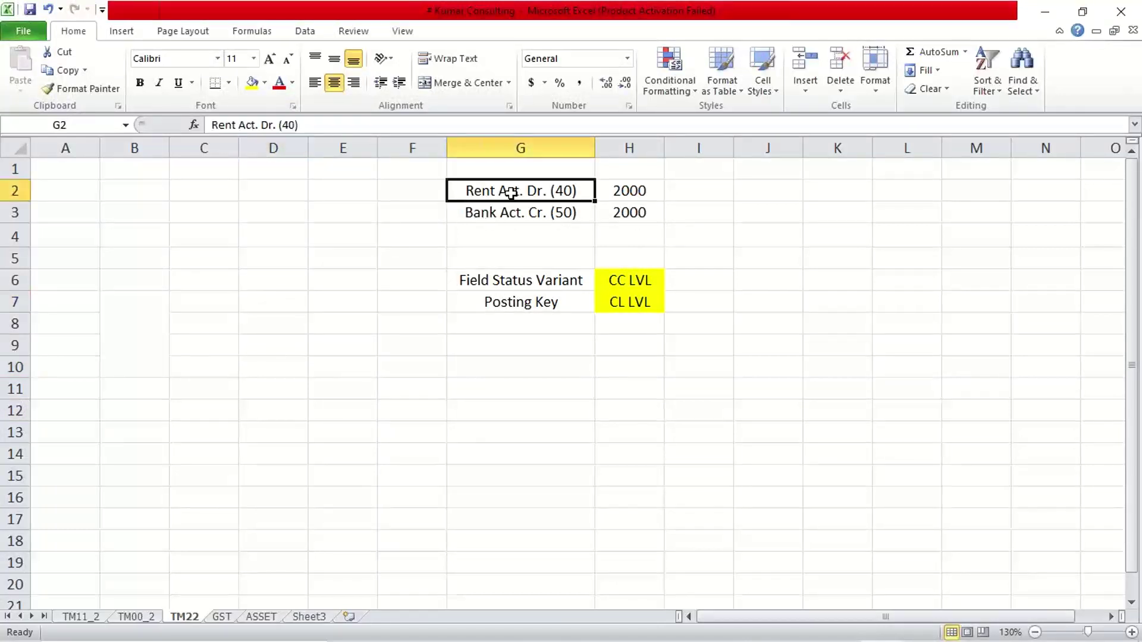
{"action": "left_click", "coordinate": [559, 209]}
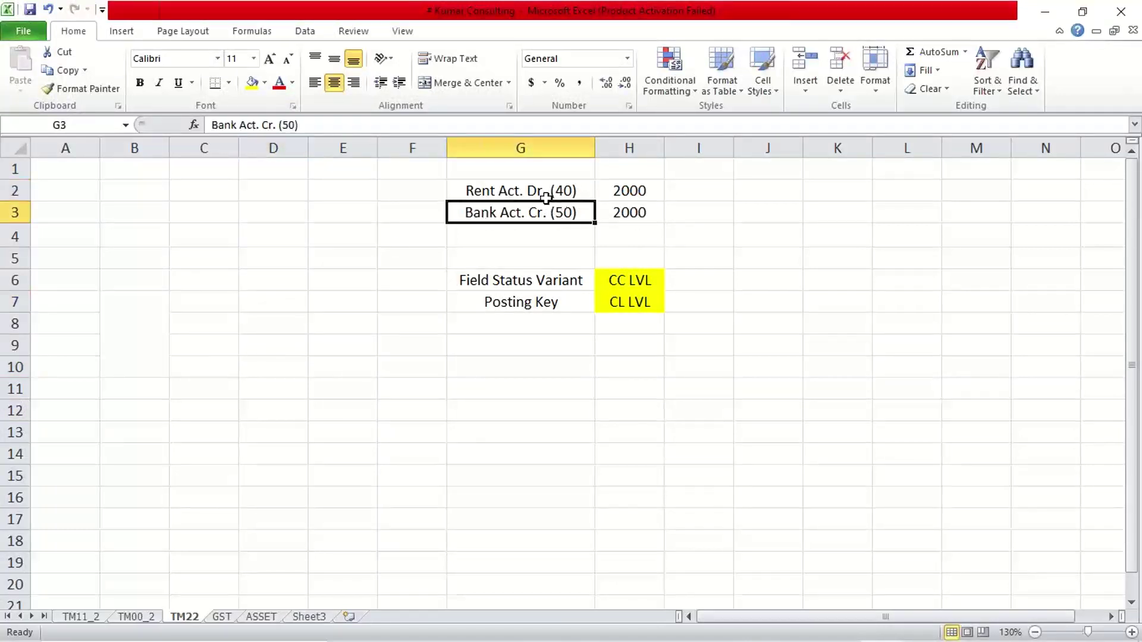
Remove the posting key (40) from the Rent Act. Dr. entry in G2
{"action": "double_click", "coordinate": [583, 191]}
{"action": "key", "text": "BackSpace"}
{"action": "key", "text": "BackSpace"}
{"action": "key", "text": "BackSpace"}
{"action": "key", "text": "BackSpace"}
{"action": "key", "text": "BackSpace"}
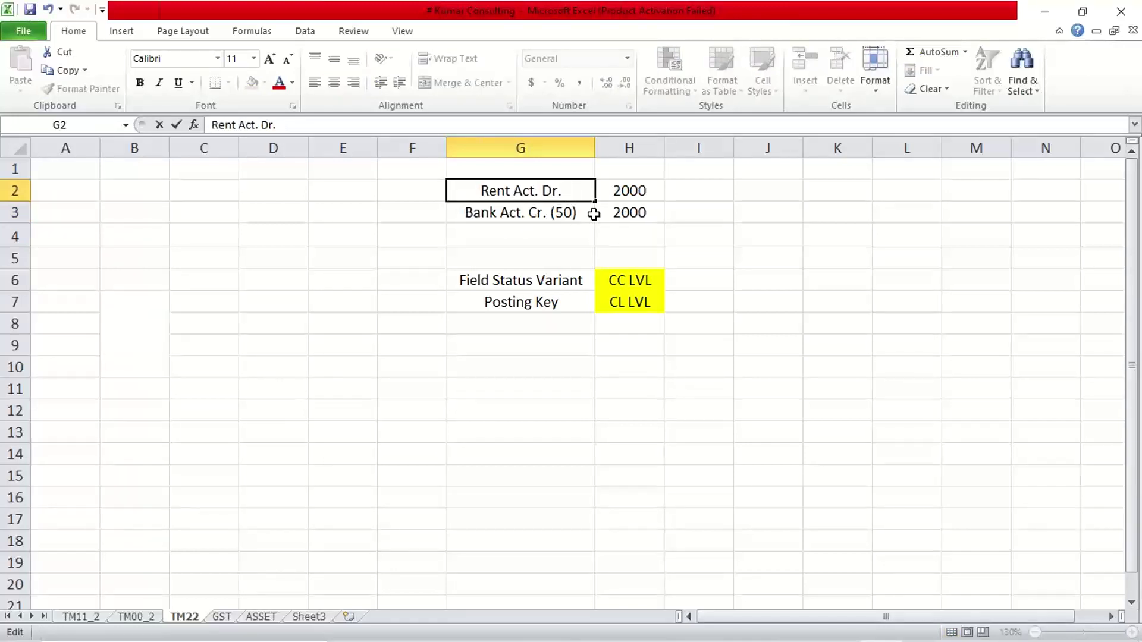
Remove the posting key (50) from the Bank Act. Cr. entry in G3
{"action": "left_click", "coordinate": [592, 213]}
{"action": "double_click", "coordinate": [586, 212]}
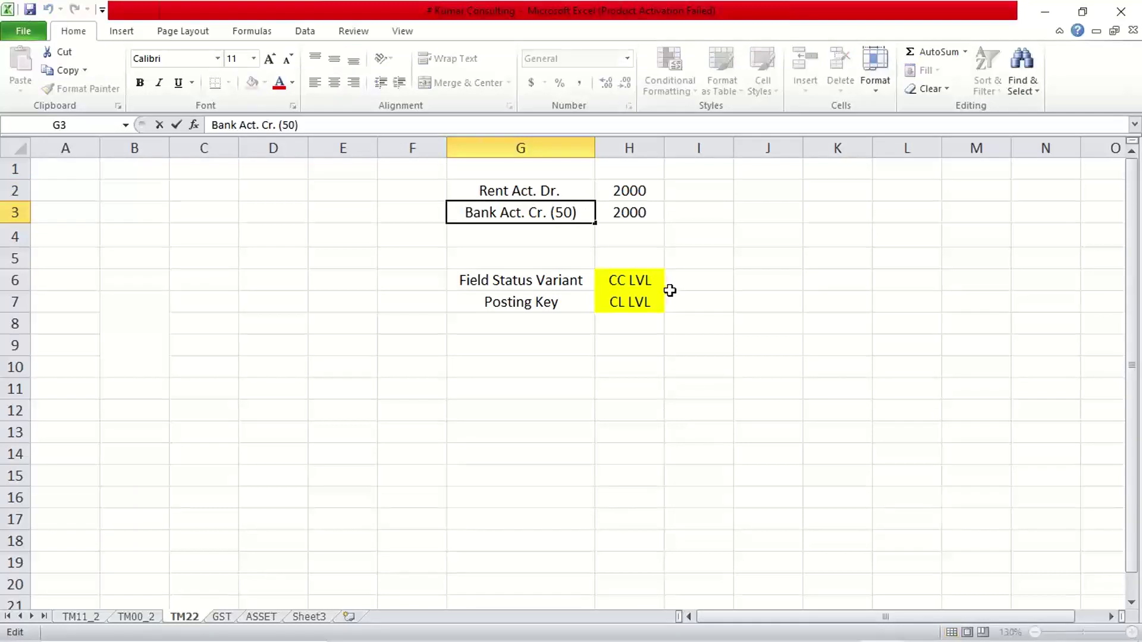
{"action": "key", "text": "BackSpace"}
{"action": "key", "text": "BackSpace"}
{"action": "key", "text": "BackSpace"}
{"action": "key", "text": "BackSpace"}
{"action": "key", "text": "BackSpace"}
{"action": "key", "text": "Return"}
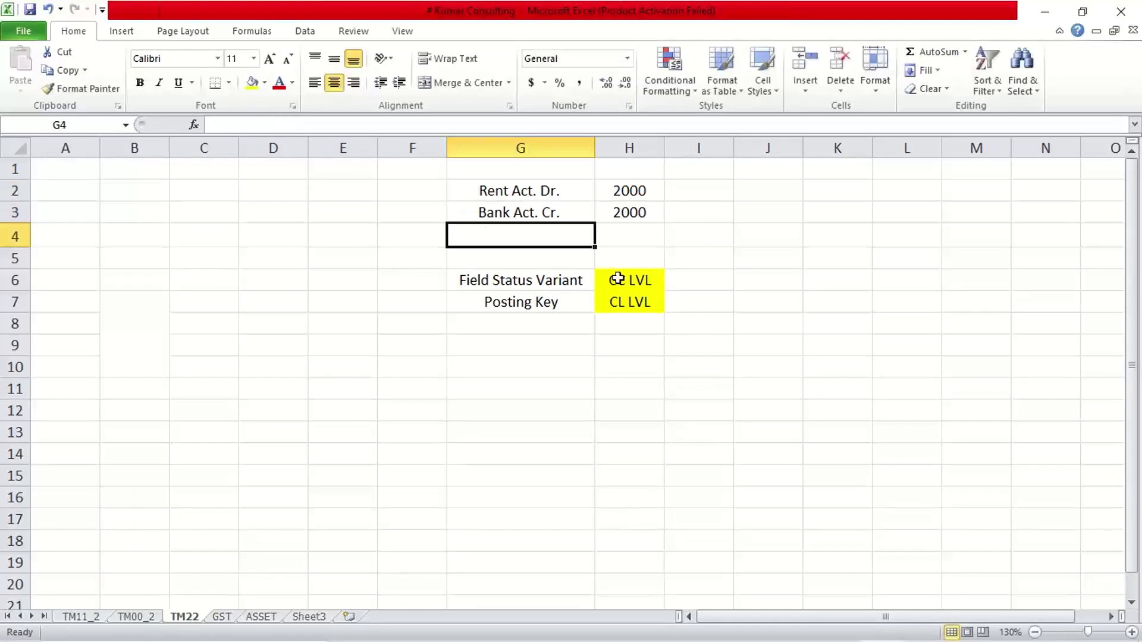
Label both the Rent and Bank account lines as GL in F2:F3
{"action": "left_click", "coordinate": [496, 196]}
{"action": "left_click", "coordinate": [512, 209]}
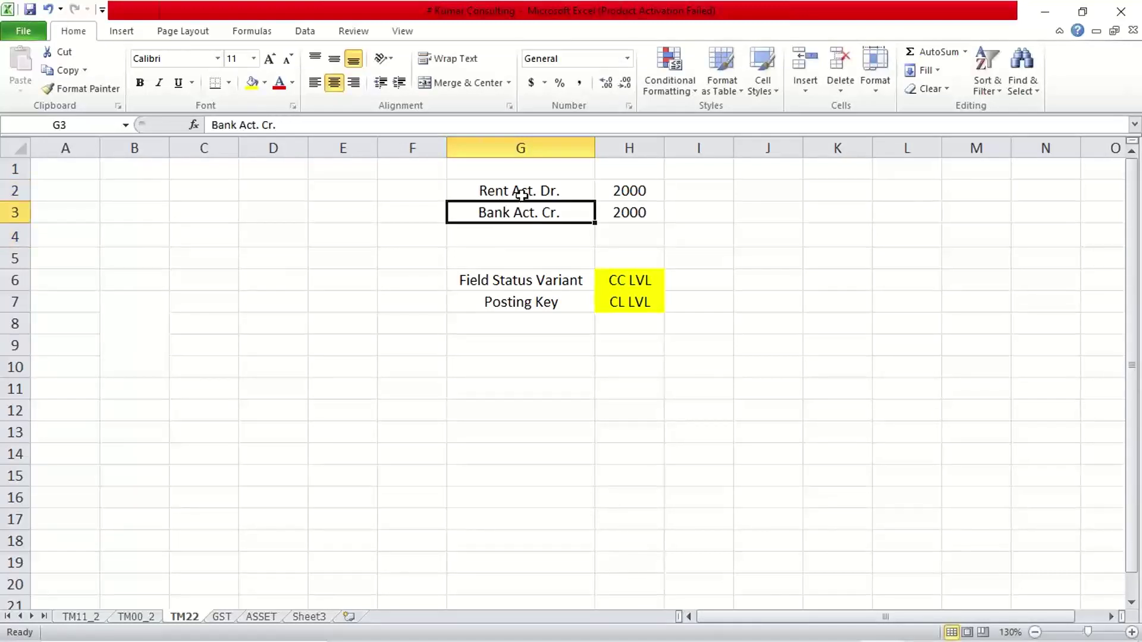
{"action": "left_click", "coordinate": [523, 191]}
{"action": "left_click", "coordinate": [526, 212]}
{"action": "left_click", "coordinate": [548, 189]}
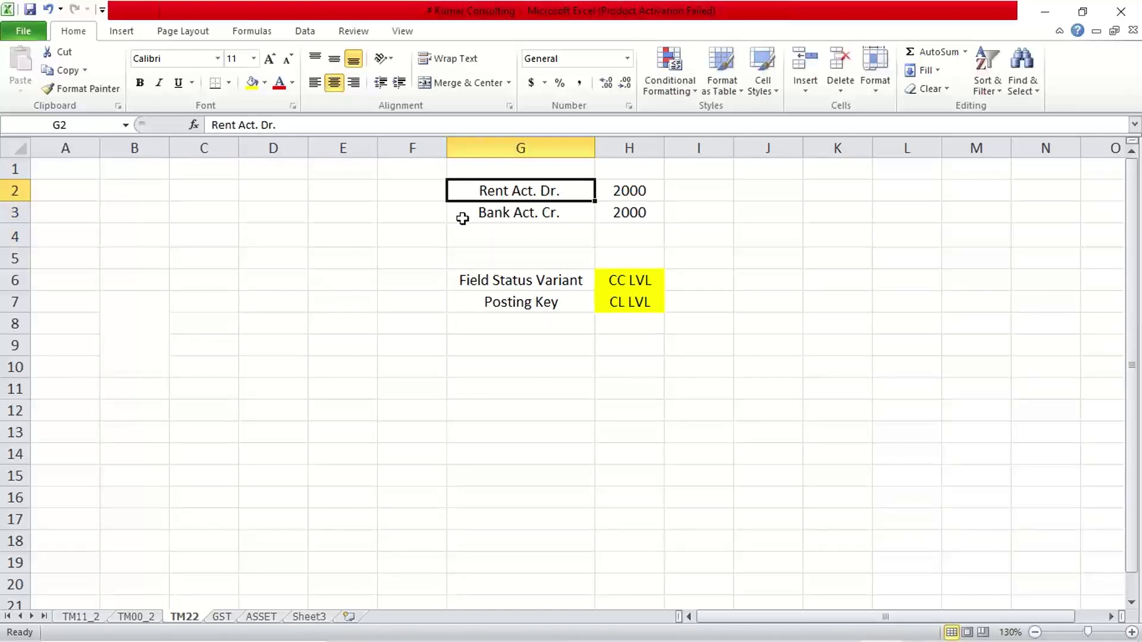
{"action": "left_click", "coordinate": [420, 191]}
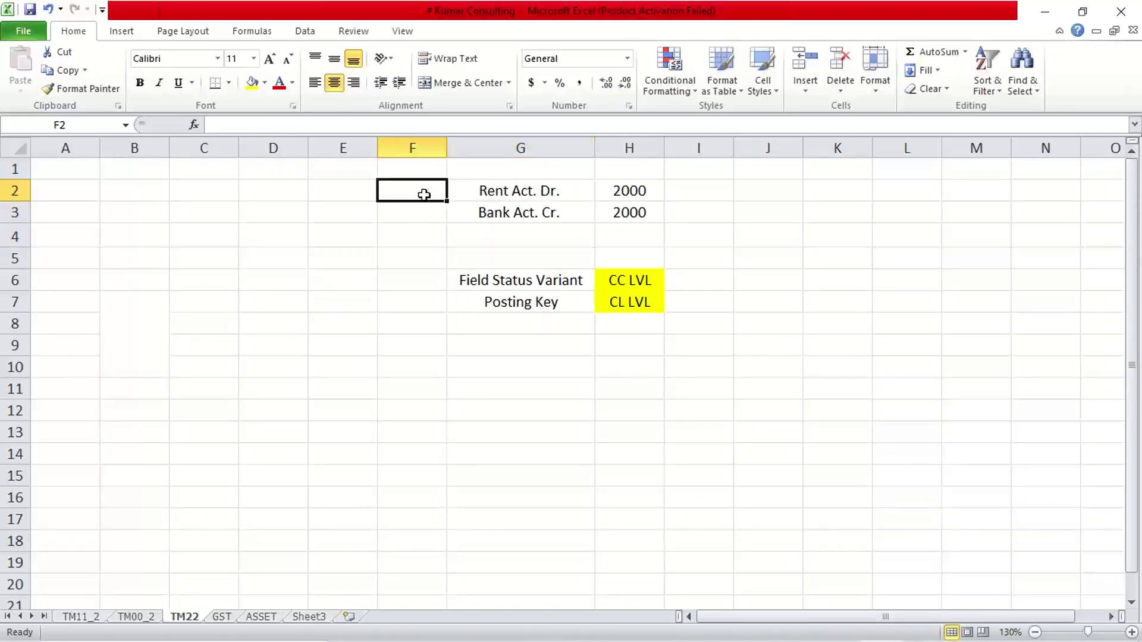
{"action": "type", "text": "GL"}
{"action": "key", "text": "Return"}
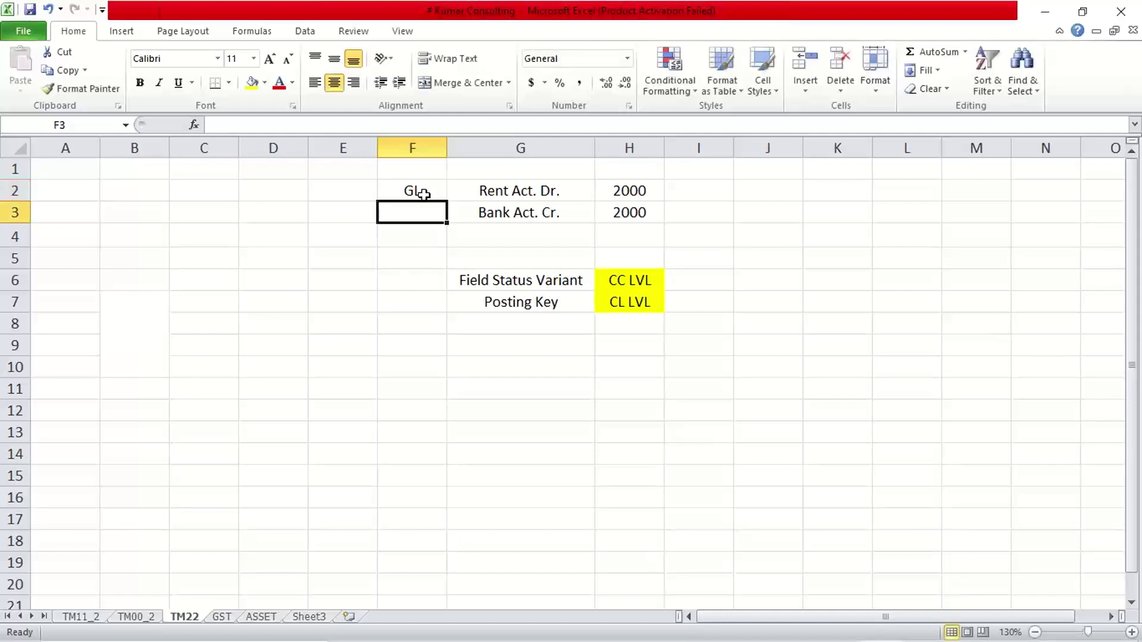
{"action": "type", "text": "GL"}
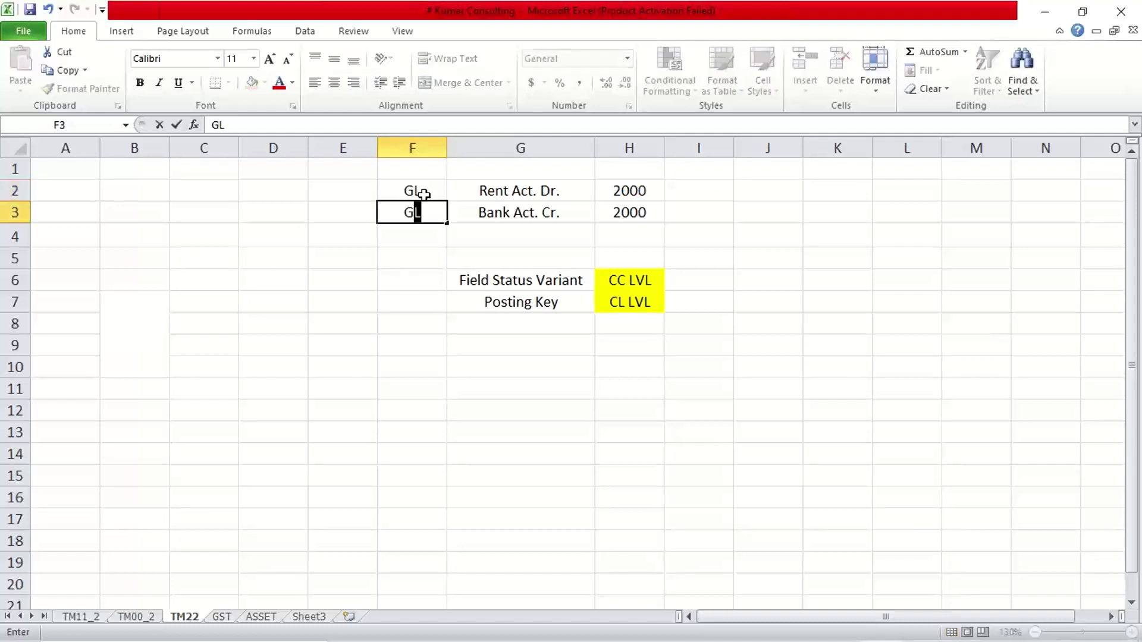
{"action": "key", "text": "Return"}
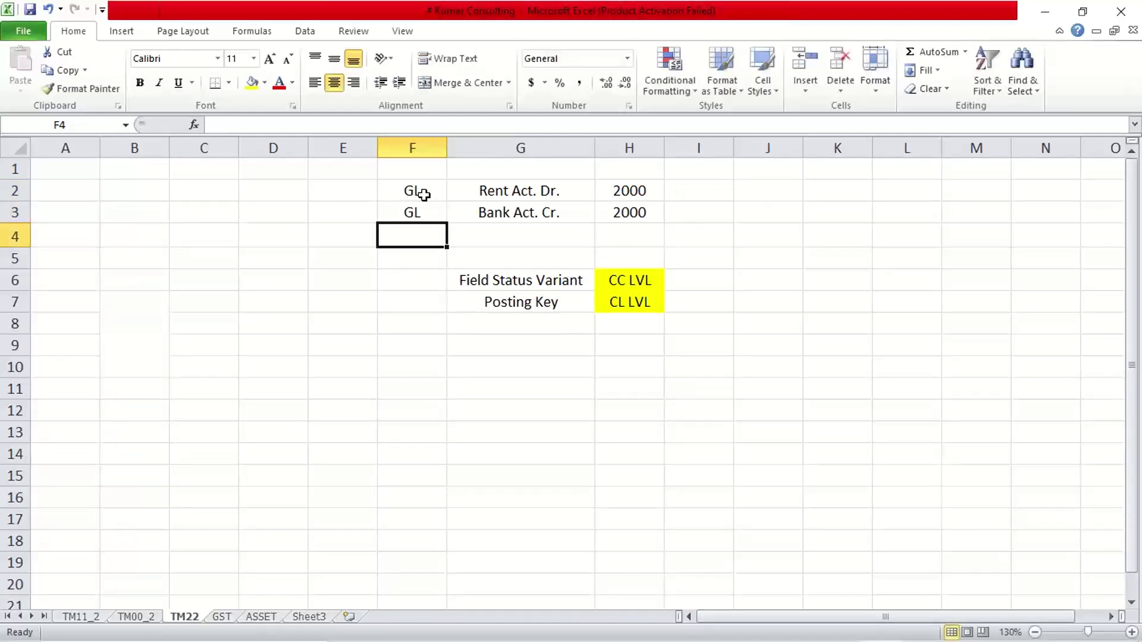
Review the Rent and Bank account lines in G2:G3 together with their amounts in H2:H3
{"action": "left_click", "coordinate": [540, 192]}
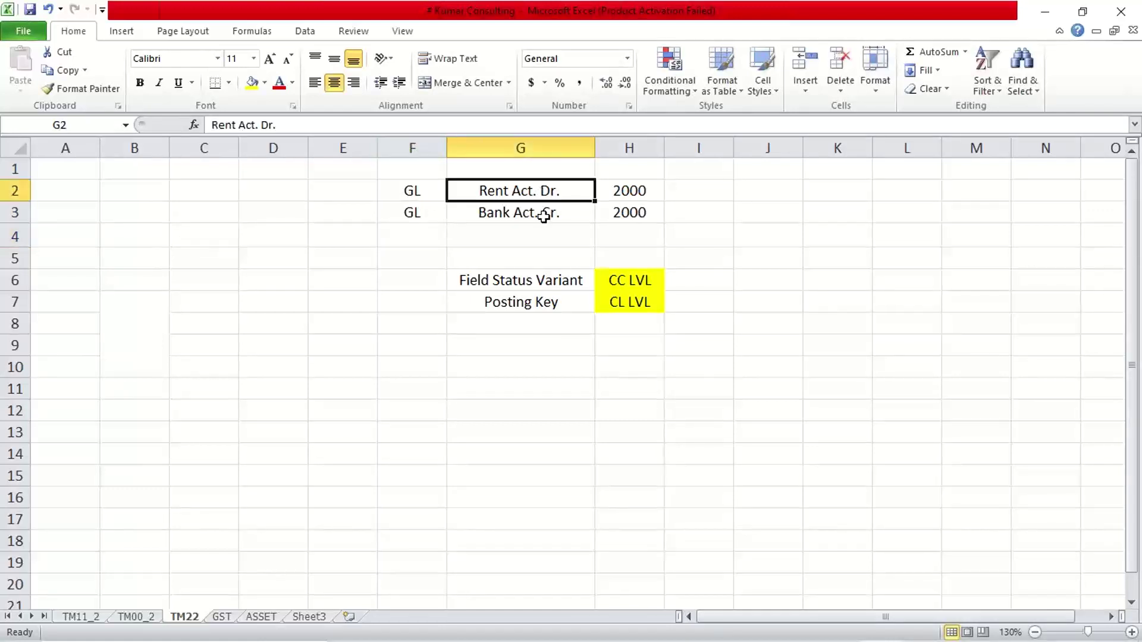
{"action": "left_click", "coordinate": [543, 216]}
{"action": "left_click", "coordinate": [550, 193]}
{"action": "left_click", "coordinate": [551, 208]}
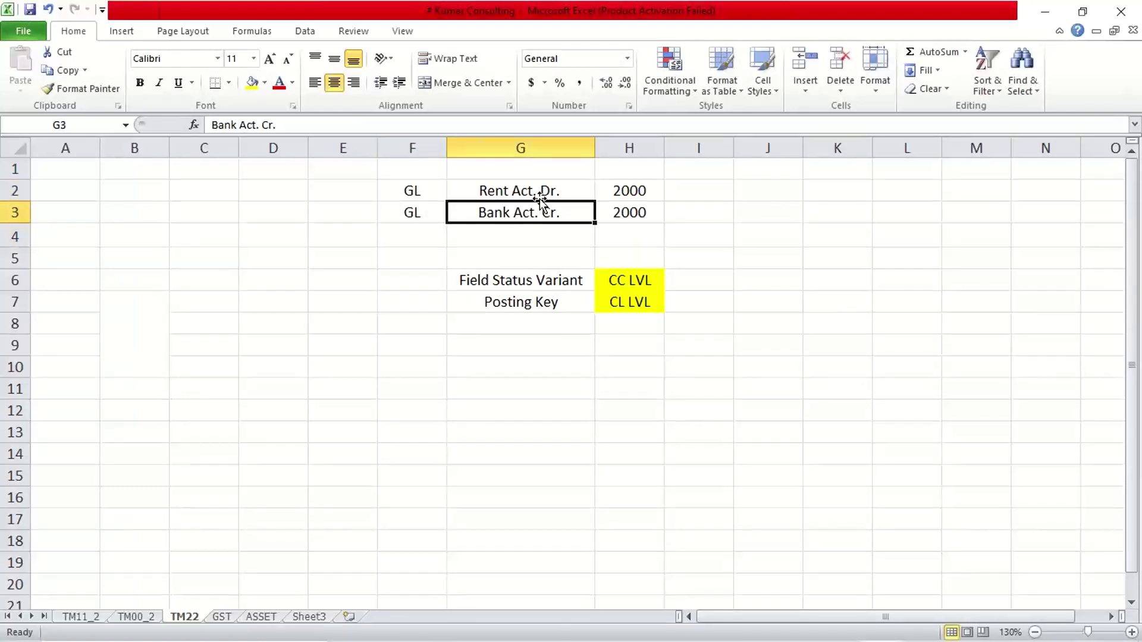
{"action": "left_click", "coordinate": [540, 194]}
{"action": "left_click", "coordinate": [532, 213]}
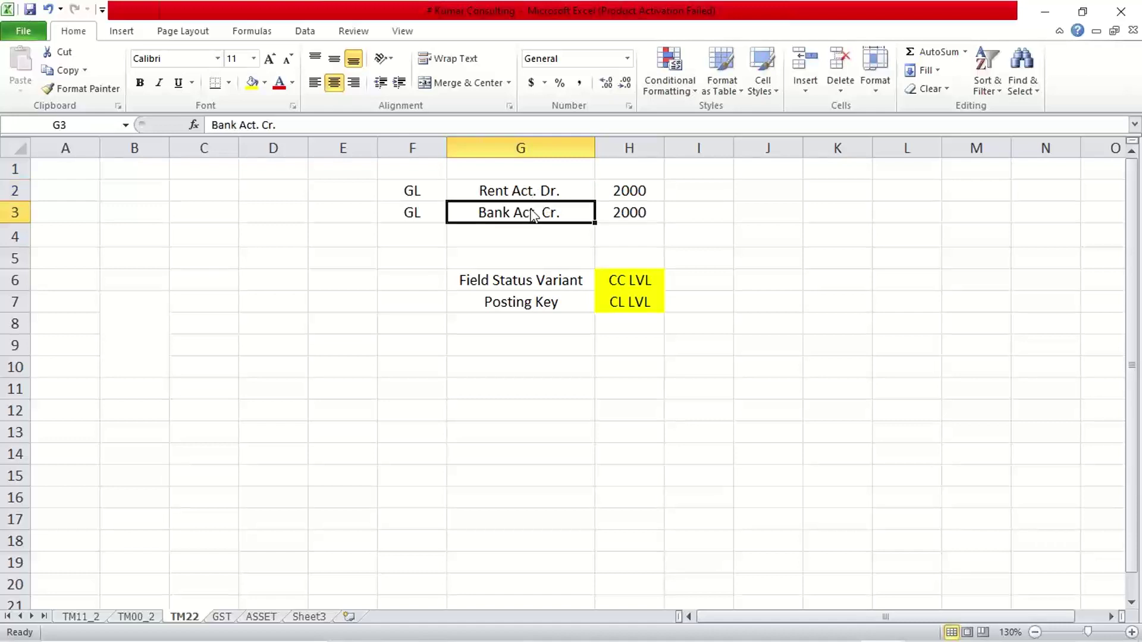
{"action": "left_click", "coordinate": [620, 192]}
{"action": "left_click", "coordinate": [622, 211]}
{"action": "left_click", "coordinate": [620, 192]}
{"action": "left_click", "coordinate": [619, 211]}
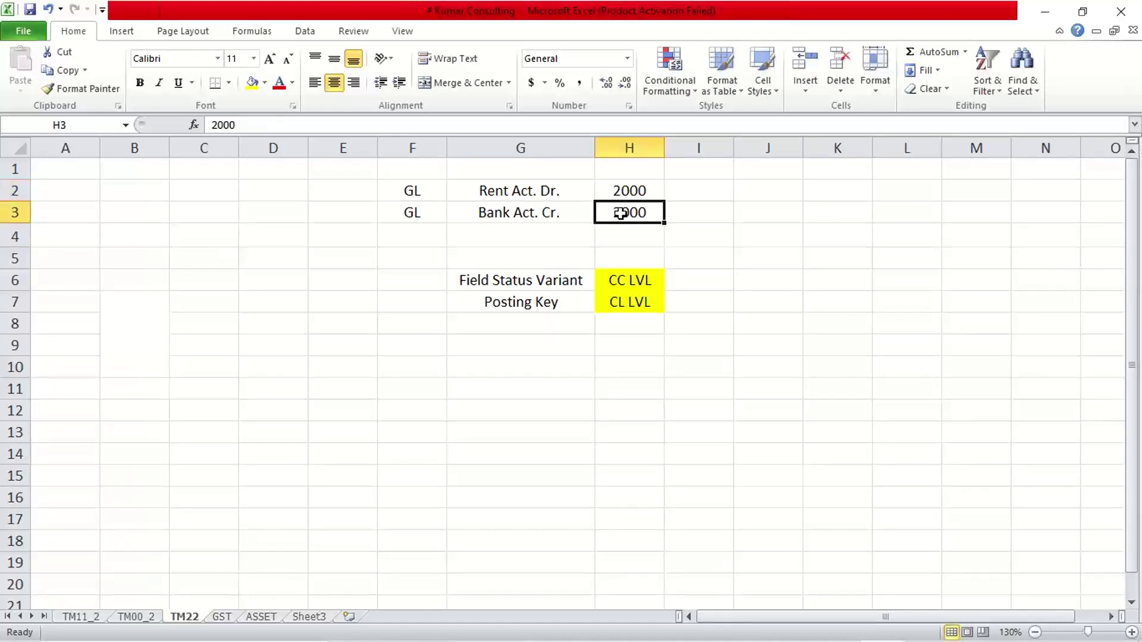
{"action": "left_click", "coordinate": [619, 191]}
{"action": "left_click", "coordinate": [620, 212]}
{"action": "left_click", "coordinate": [616, 191]}
{"action": "left_click", "coordinate": [619, 207]}
Switch to the SAP FI Tolerance Groups details for TM22 and examine the Amount per document upper limit
{"action": "mouse_move", "coordinate": [764, 632]}
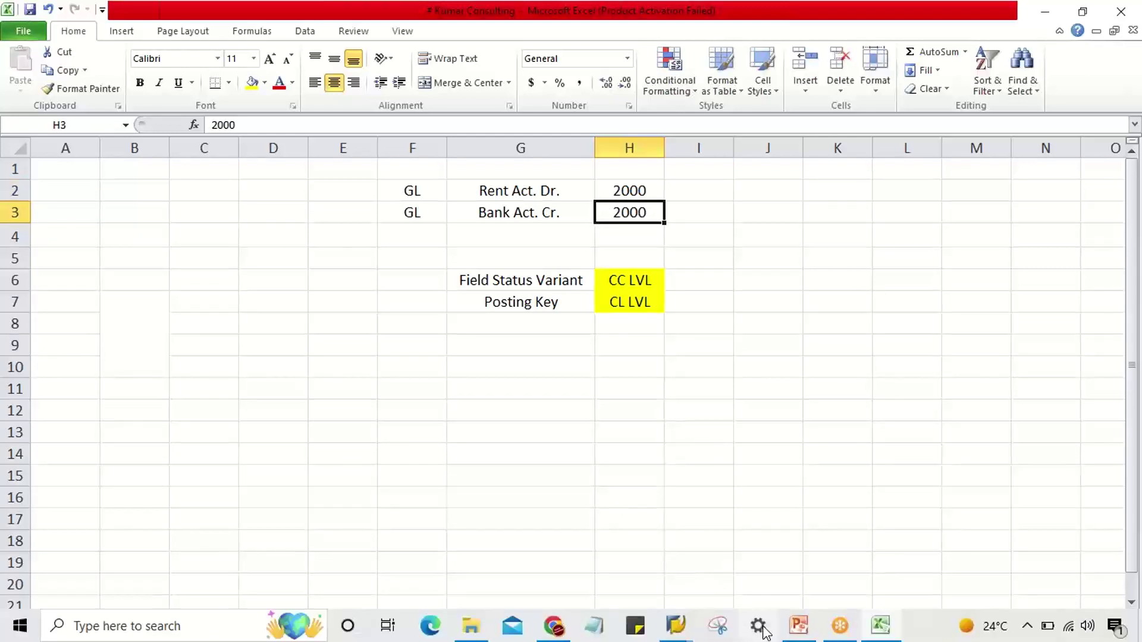
{"action": "mouse_move", "coordinate": [690, 625]}
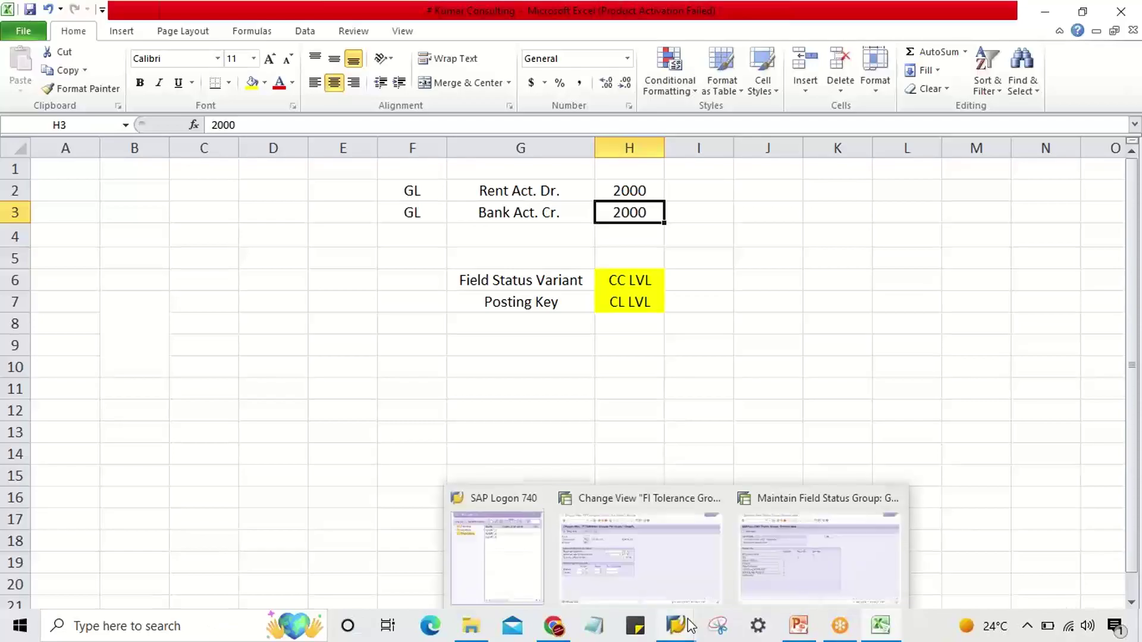
{"action": "left_click", "coordinate": [688, 571]}
{"action": "left_click", "coordinate": [420, 292]}
{"action": "left_click_drag", "start_coordinate": [420, 272], "coordinate": [527, 273]}
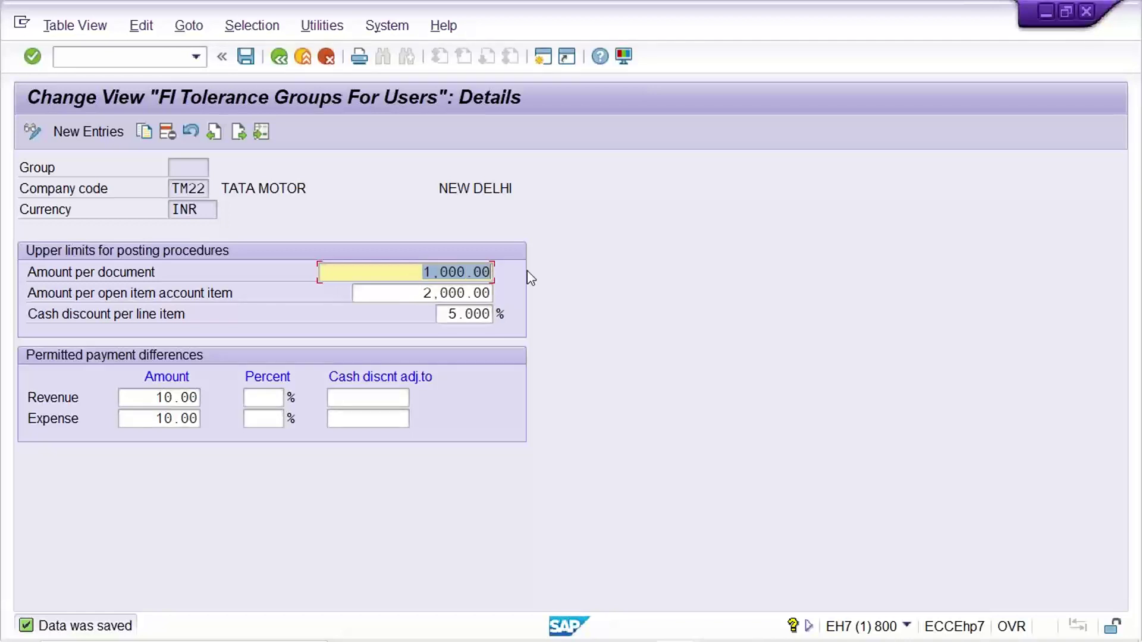
{"action": "left_click_drag", "start_coordinate": [390, 273], "coordinate": [498, 267]}
{"action": "mouse_move", "coordinate": [616, 641]}
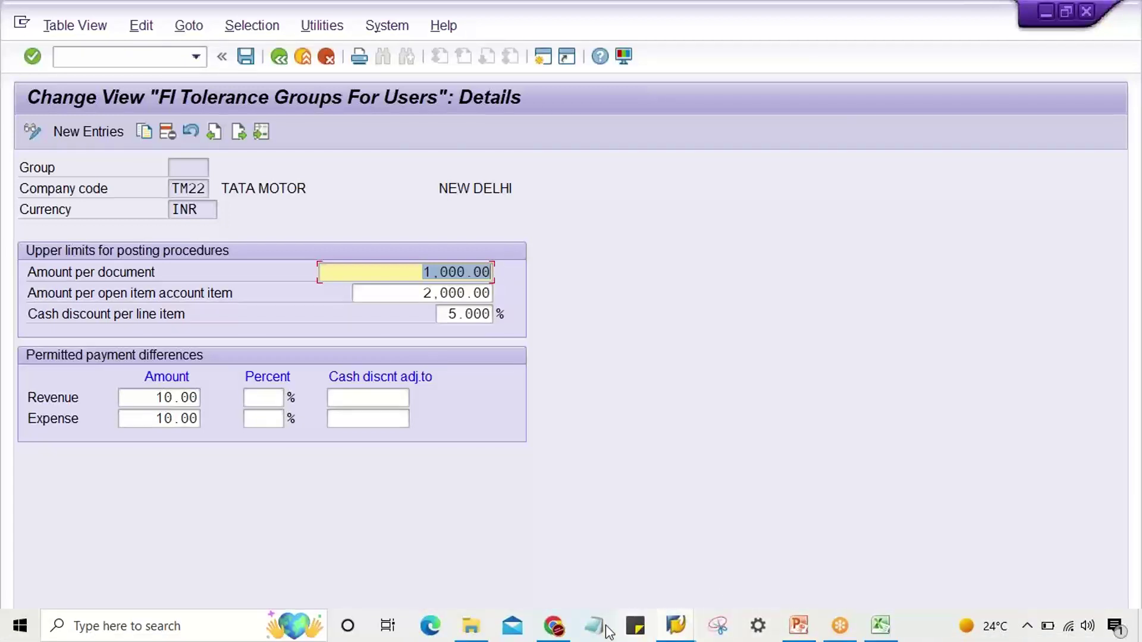
Switch back to the Excel workbook and mark both journal lines with X in I2:I3
{"action": "left_click", "coordinate": [880, 626]}
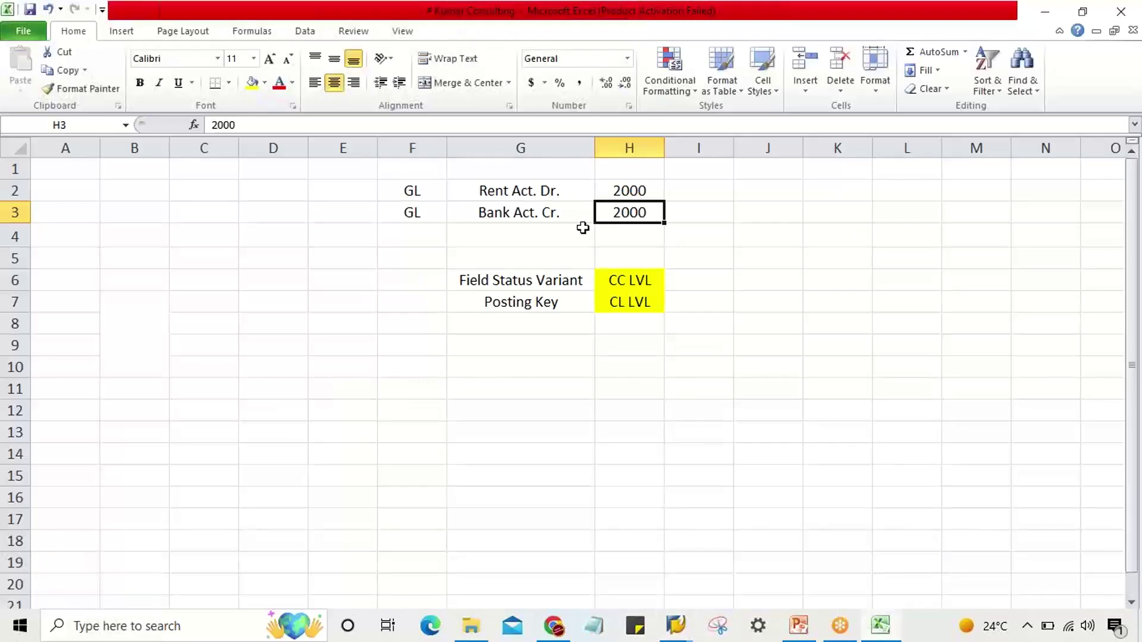
{"action": "left_click", "coordinate": [625, 191]}
{"action": "left_click", "coordinate": [711, 198]}
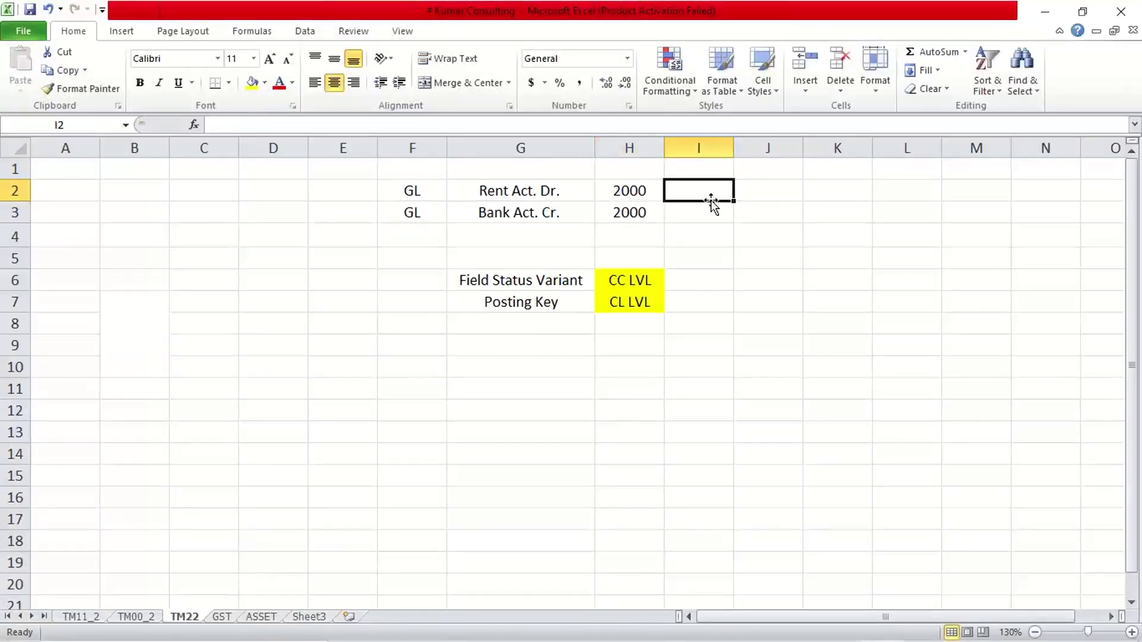
{"action": "type", "text": "X"}
{"action": "key", "text": "Return"}
{"action": "type", "text": "X"}
{"action": "key", "text": "Return"}
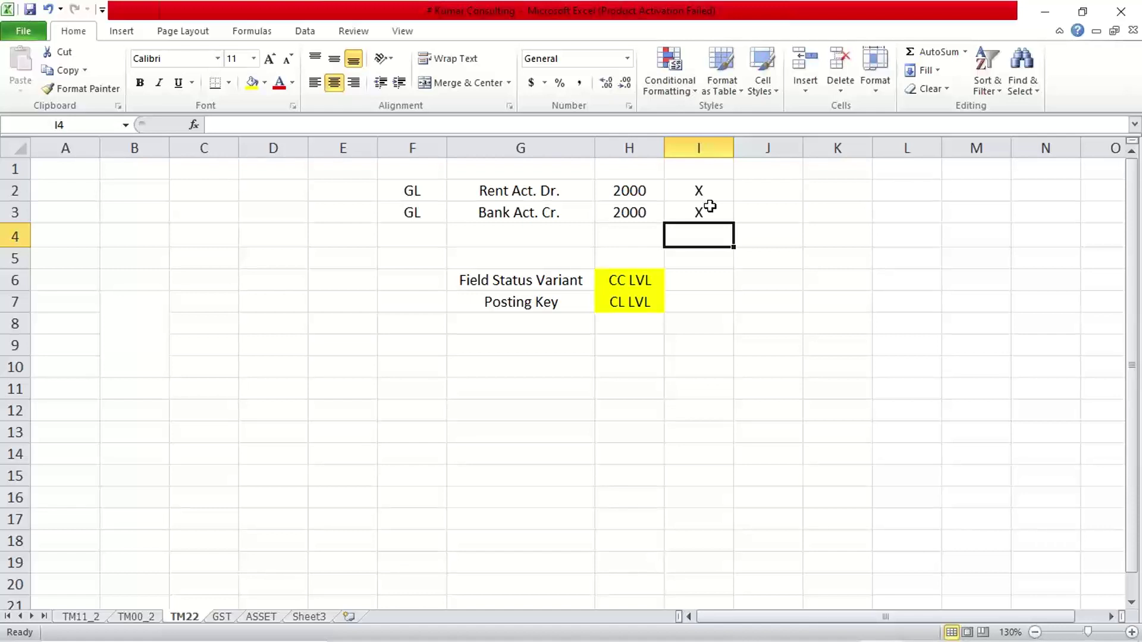
Replace the Bank account entry in G3 with "Vendor act. CR."
{"action": "left_click", "coordinate": [504, 191]}
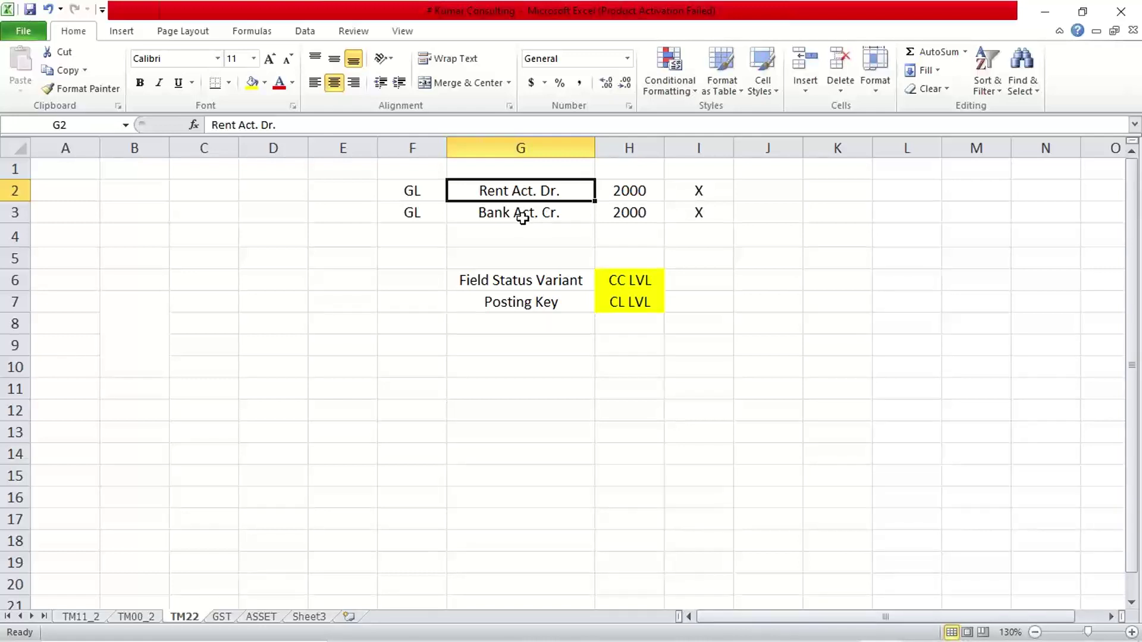
{"action": "left_click", "coordinate": [528, 217]}
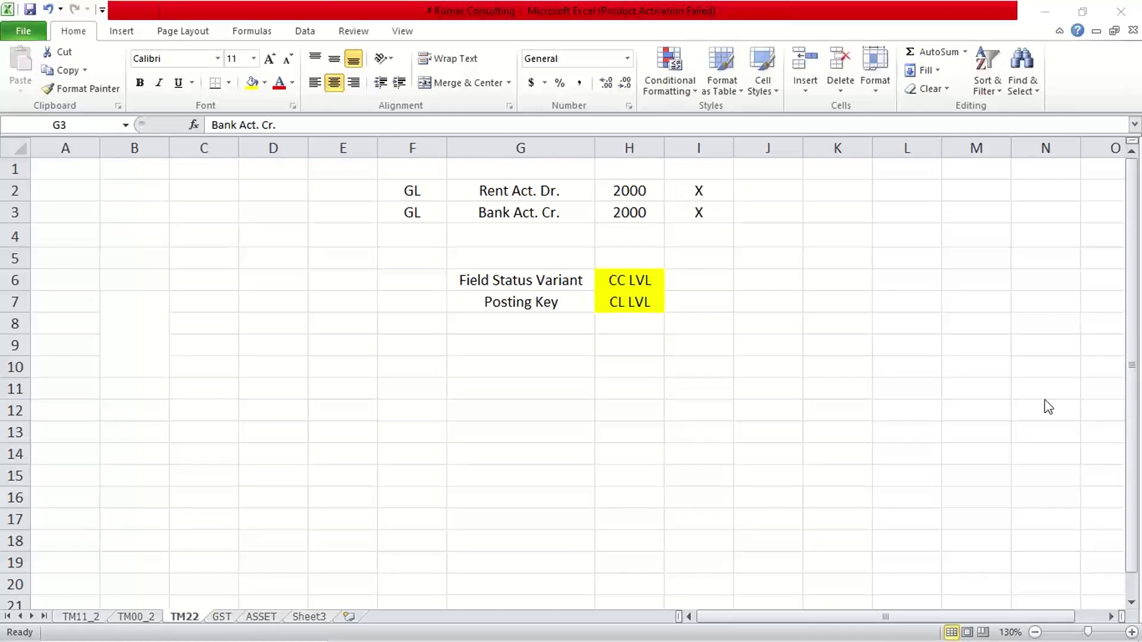
{"action": "left_click", "coordinate": [523, 216]}
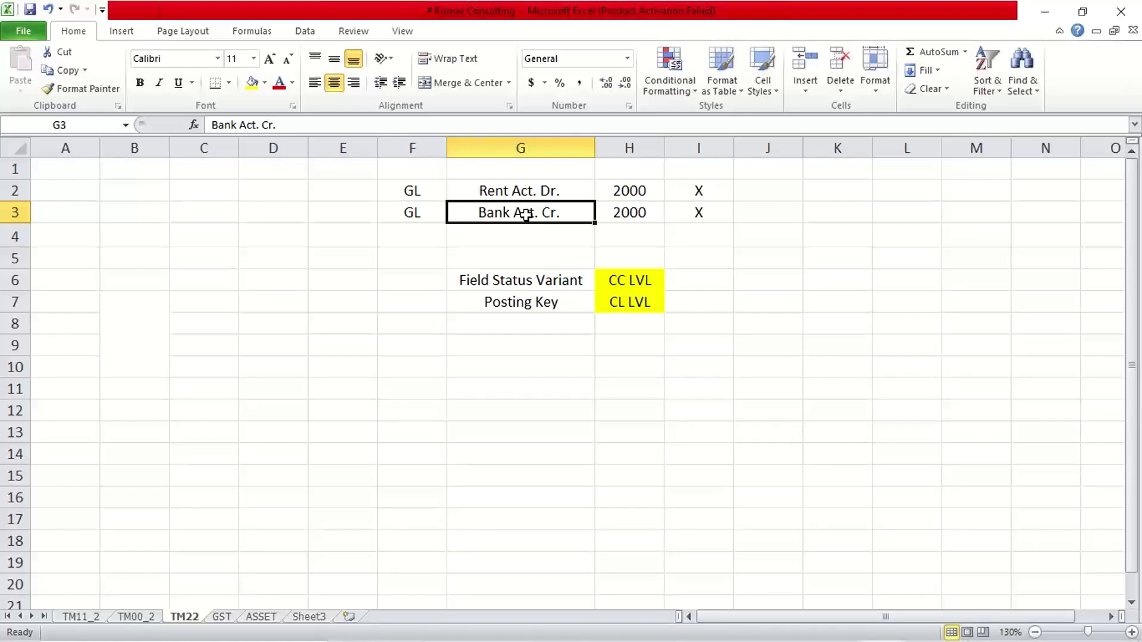
{"action": "type", "text": "v"}
{"action": "key", "text": "BackSpace"}
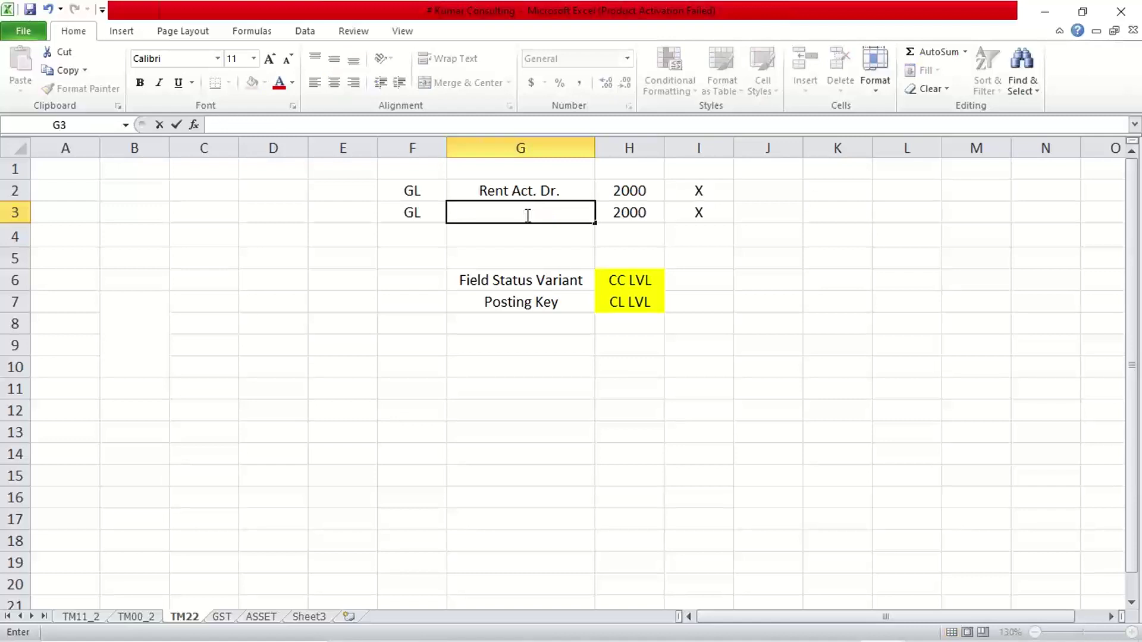
{"action": "type", "text": "Vendor act."}
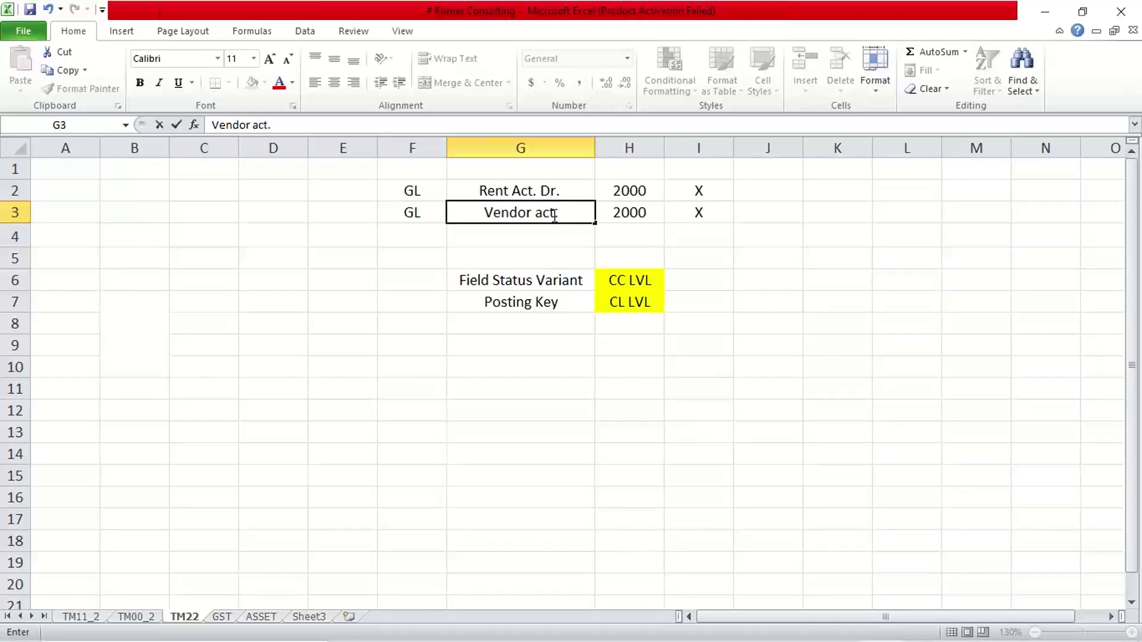
{"action": "type", "text": " C."}
{"action": "key", "text": "BackSpace"}
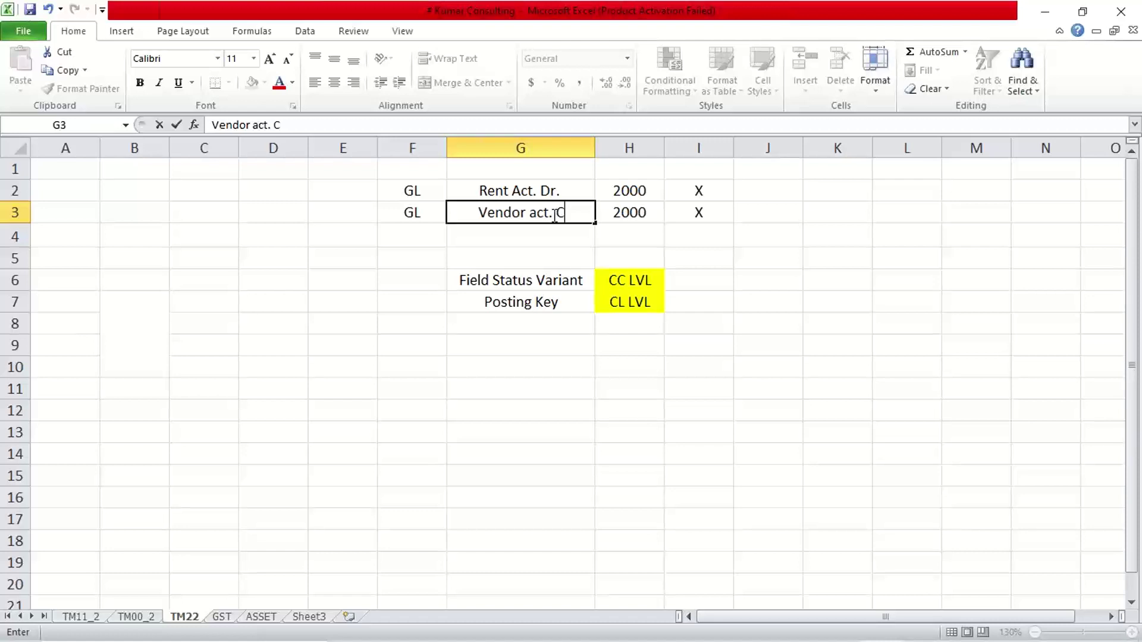
{"action": "type", "text": "R."}
{"action": "key", "text": "Return"}
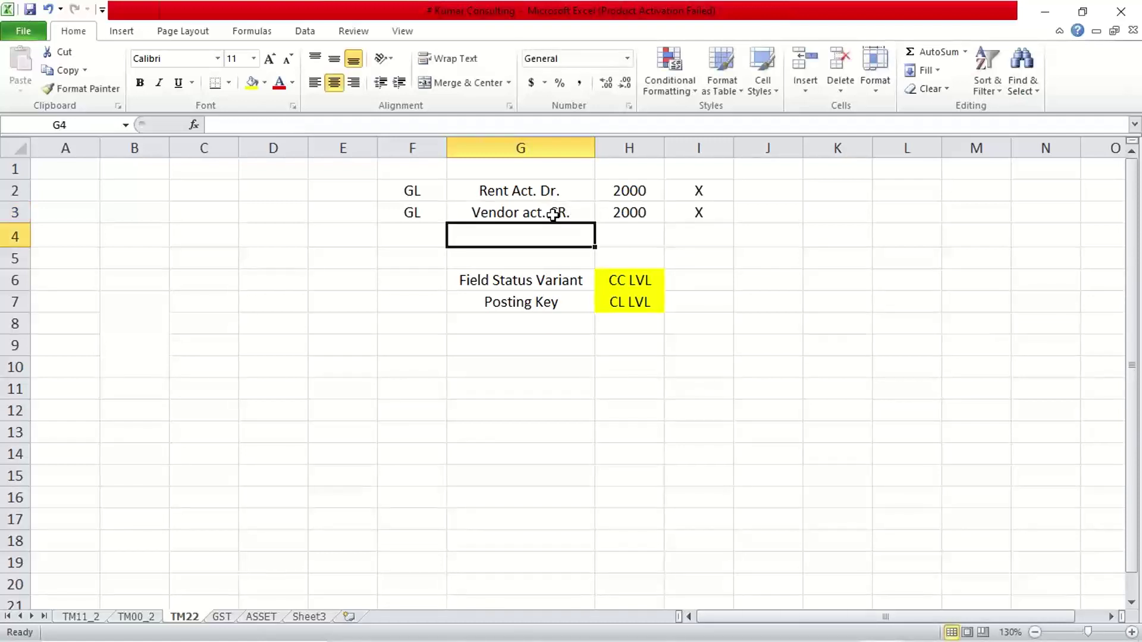
Replace "Vendor" with "XYZ" in the credit account entry in G3
{"action": "left_click", "coordinate": [543, 191]}
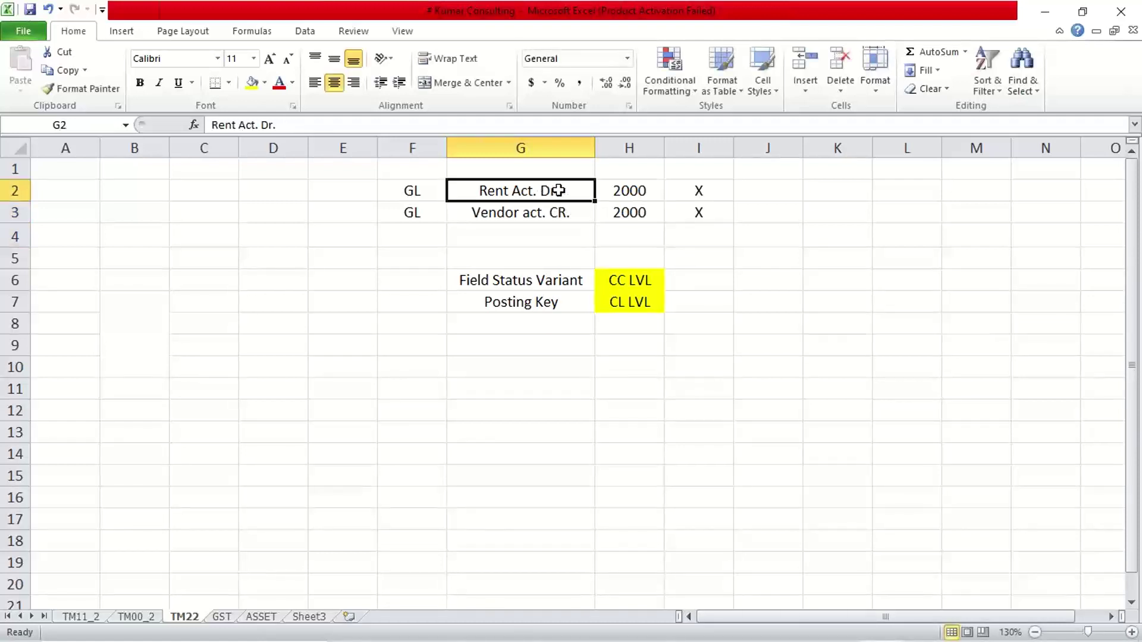
{"action": "left_click", "coordinate": [426, 209]}
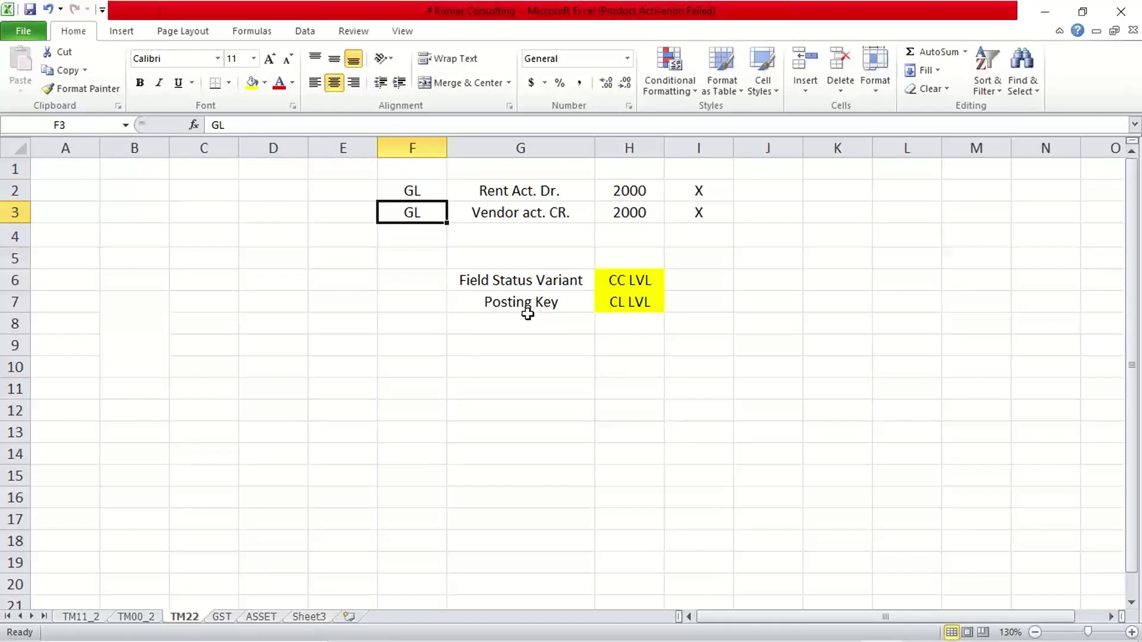
{"action": "left_click", "coordinate": [517, 212]}
{"action": "double_click", "coordinate": [518, 212]}
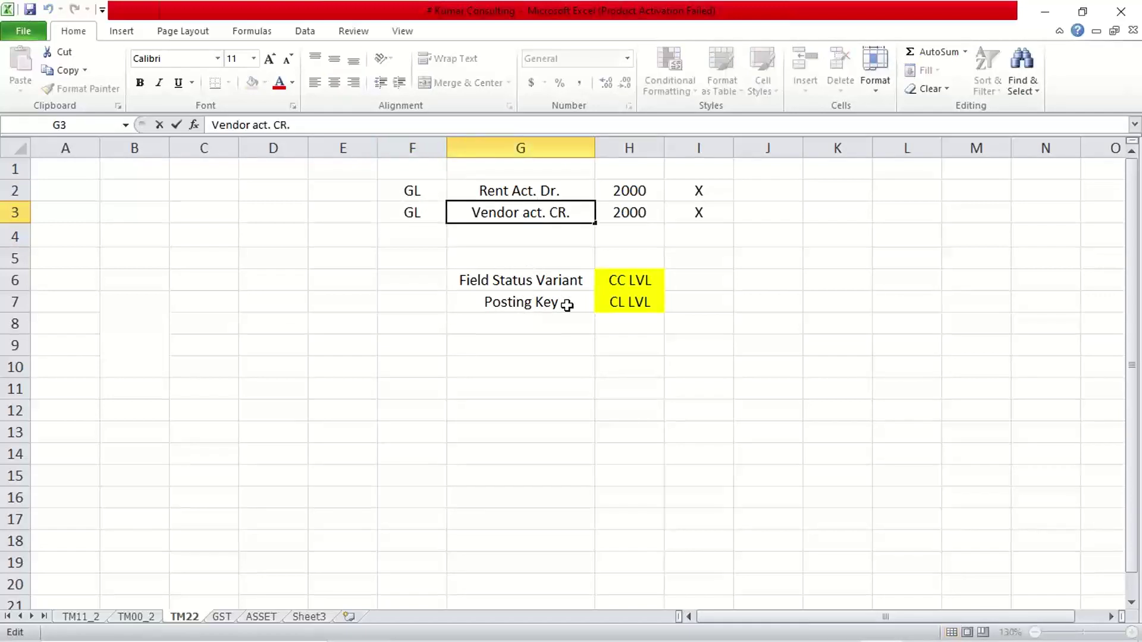
{"action": "key", "text": "BackSpace"}
{"action": "key", "text": "BackSpace"}
{"action": "key", "text": "BackSpace"}
{"action": "key", "text": "BackSpace"}
{"action": "key", "text": "BackSpace"}
{"action": "key", "text": "BackSpace"}
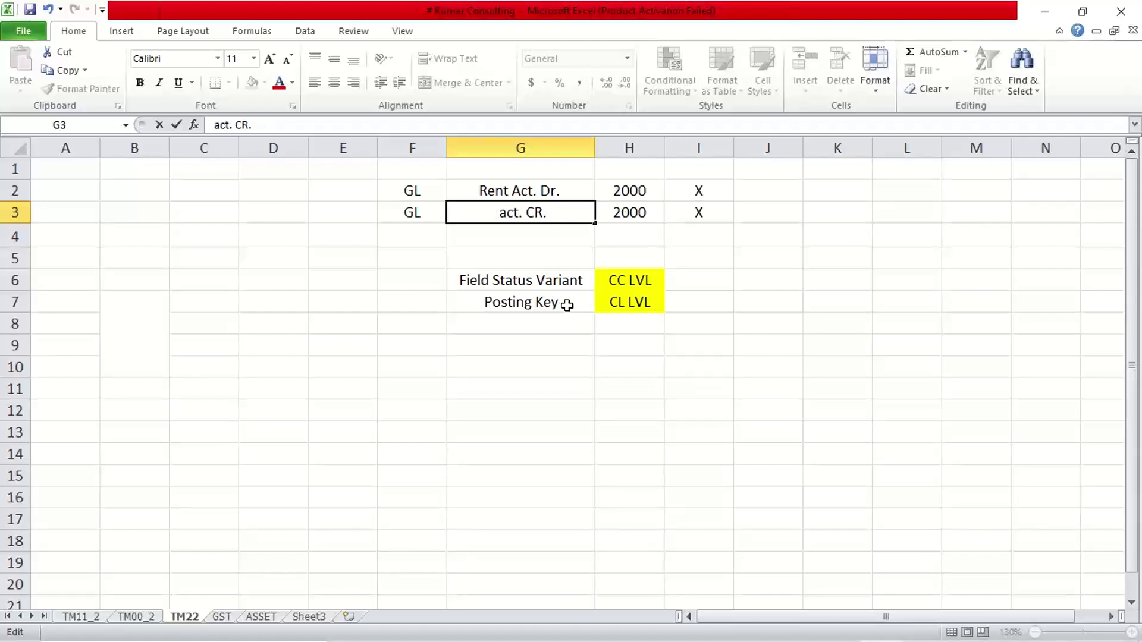
{"action": "type", "text": "XYZ"}
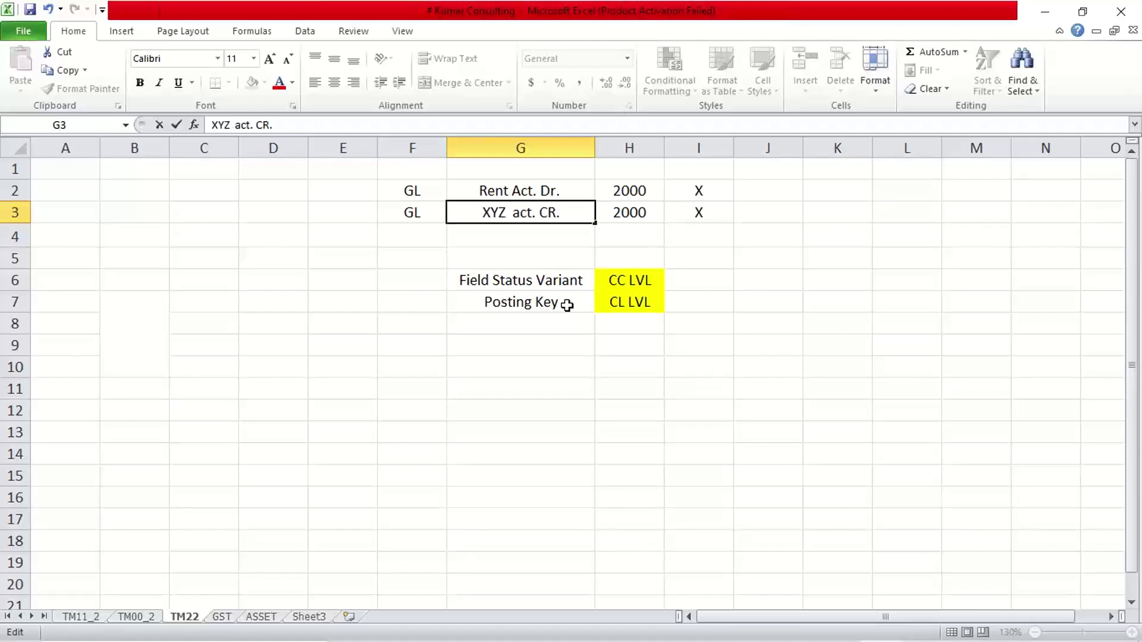
{"action": "type", "text": " BUID"}
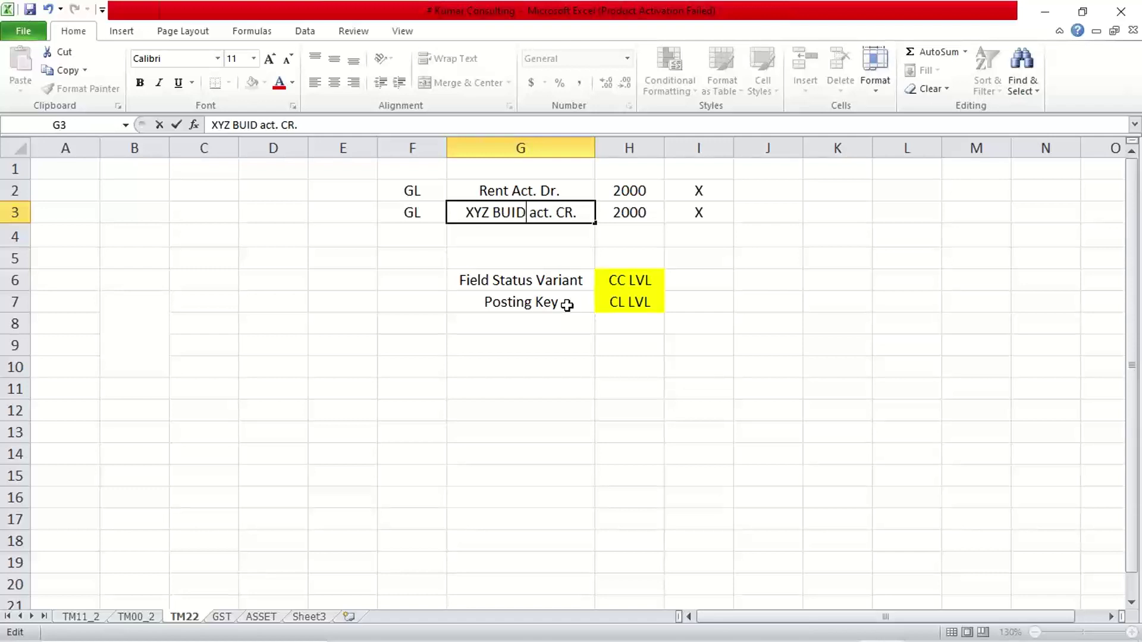
{"action": "key", "text": "BackSpace"}
{"action": "key", "text": "BackSpace"}
{"action": "key", "text": "BackSpace"}
{"action": "key", "text": "BackSpace"}
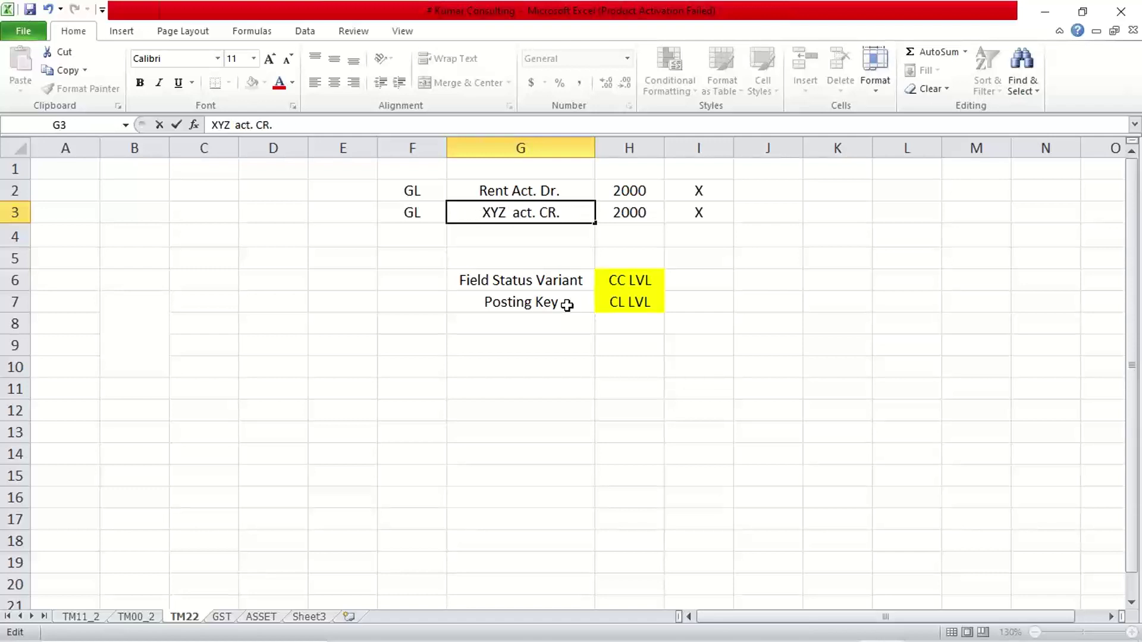
{"action": "type", "text": "iN"}
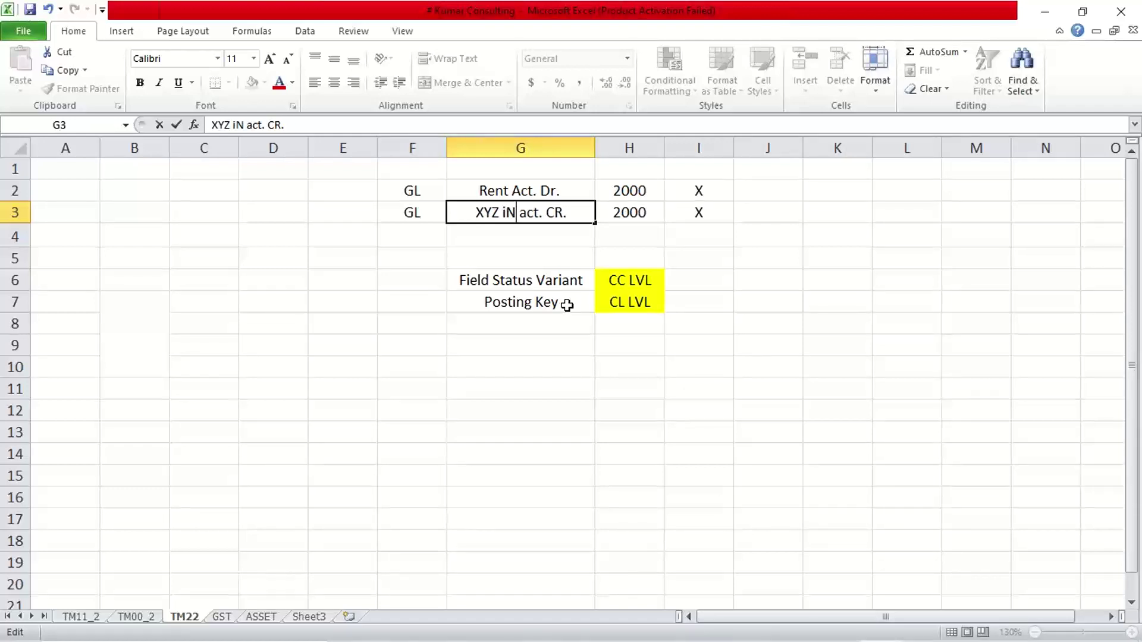
{"action": "key", "text": "BackSpace"}
{"action": "type", "text": "="}
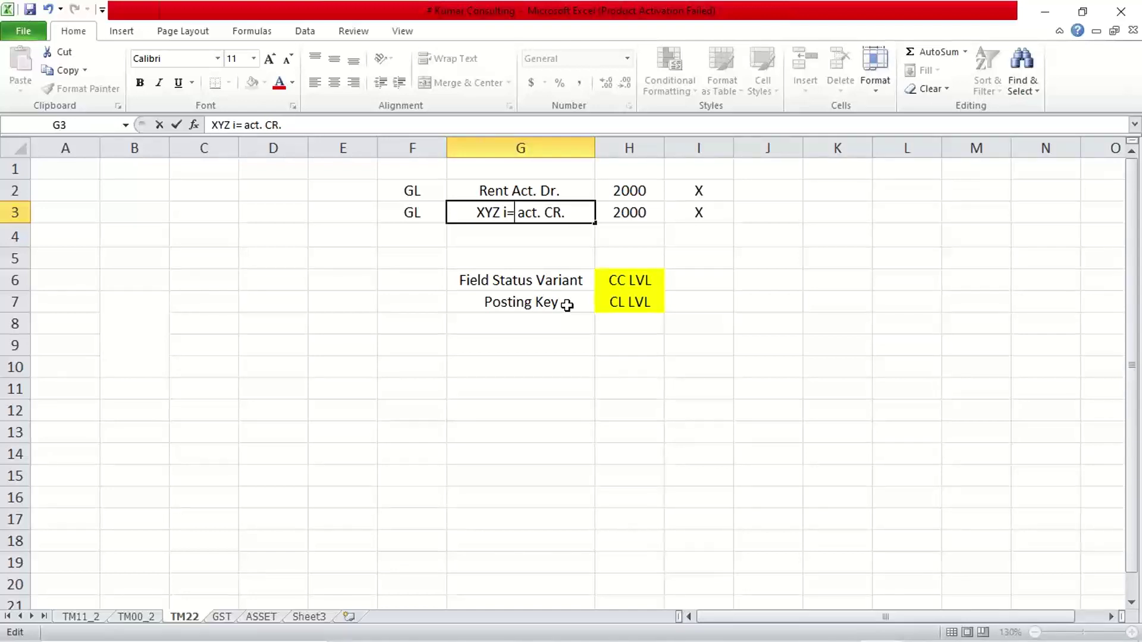
{"action": "key", "text": "BackSpace"}
{"action": "key", "text": "BackSpace"}
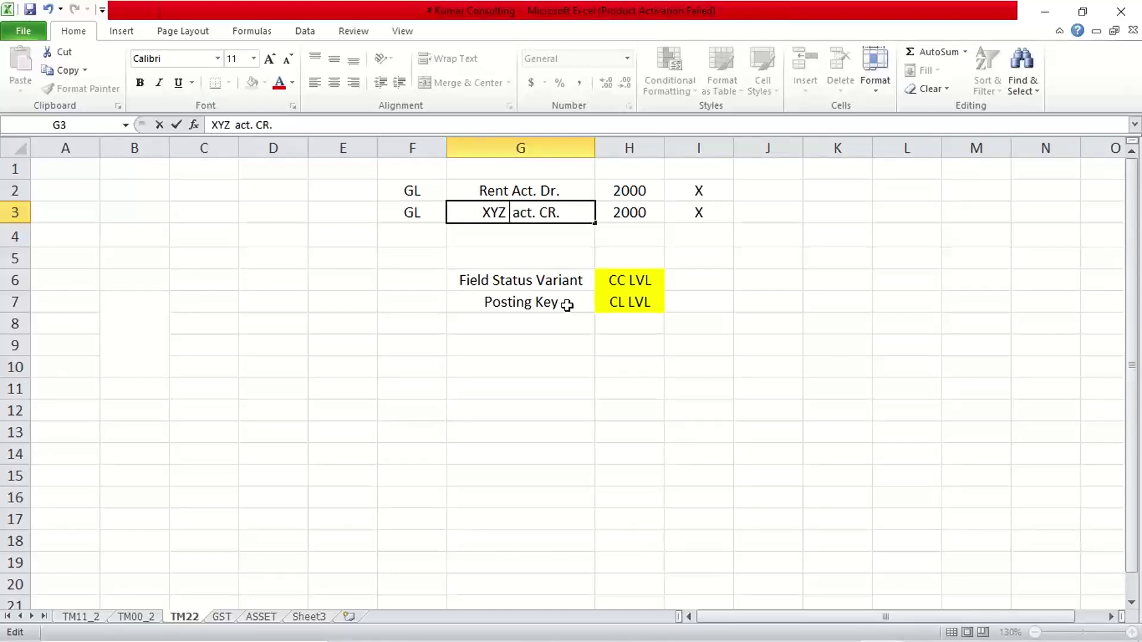
Complete the credit account entry in G3 so that it reads "XYZ Infr. Act. CR."
{"action": "type", "text": "IN"}
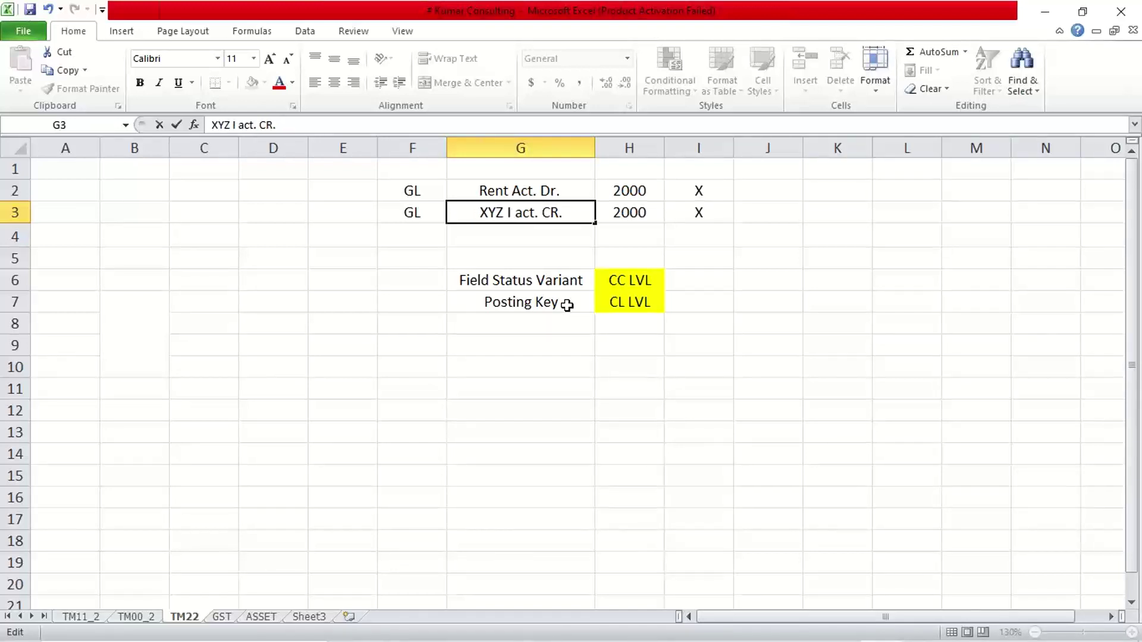
{"action": "key", "text": "BackSpace"}
{"action": "type", "text": "nfr."}
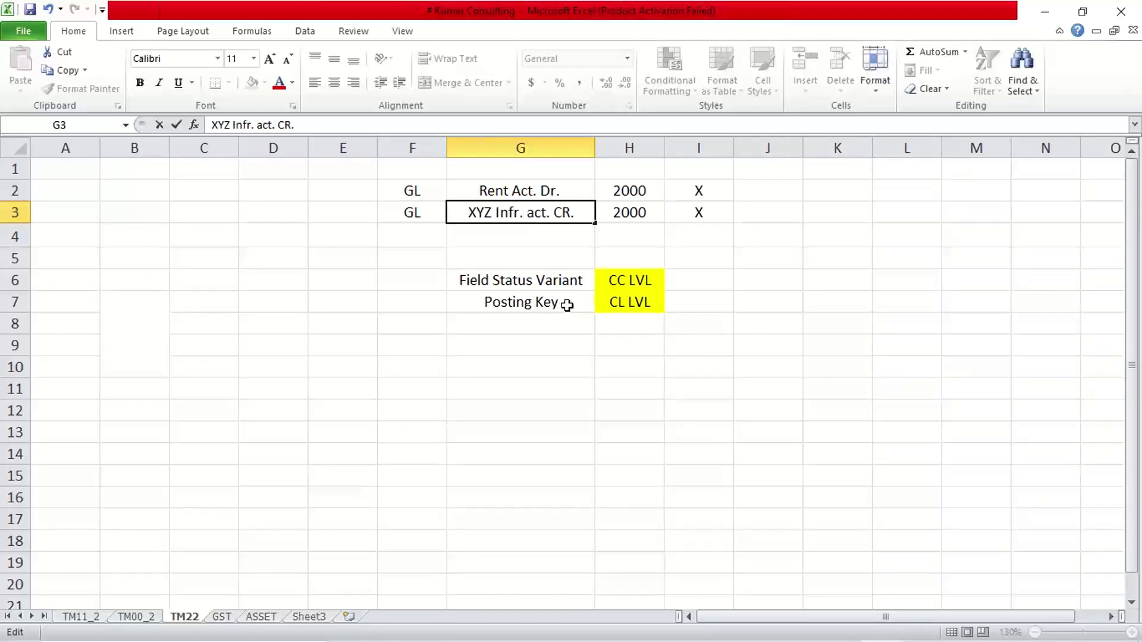
{"action": "key", "text": "Return"}
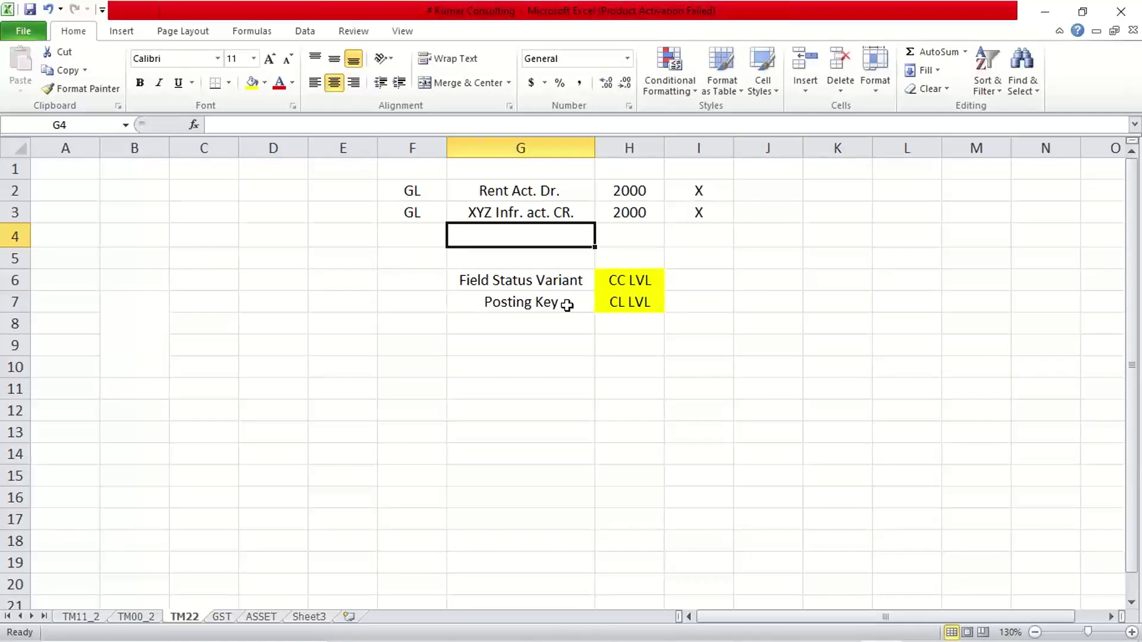
{"action": "left_click", "coordinate": [531, 213]}
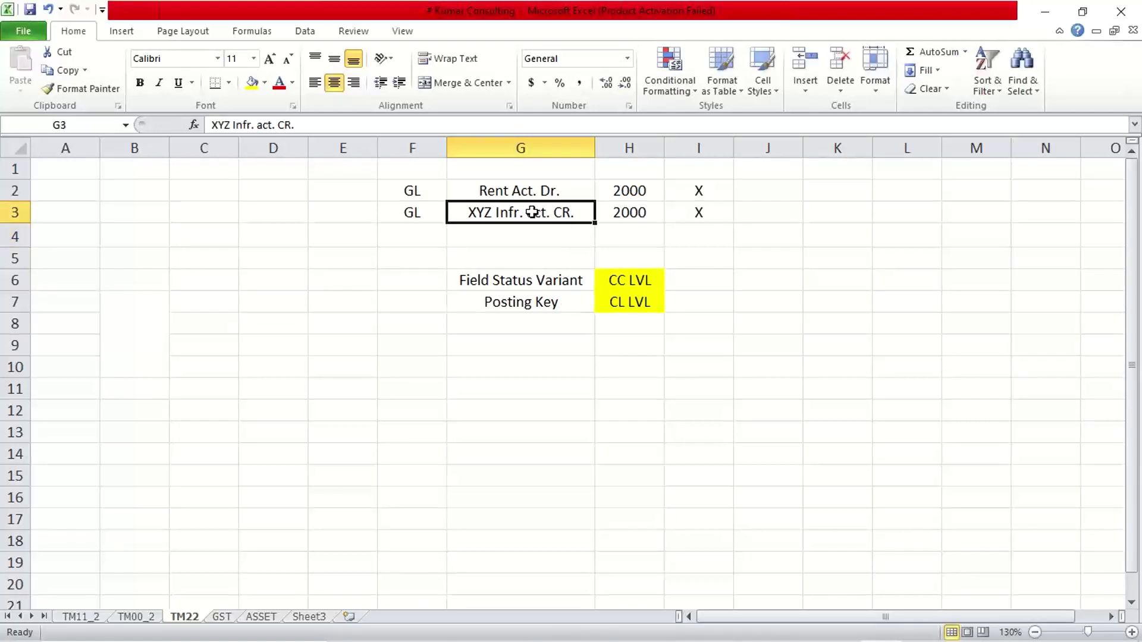
{"action": "double_click", "coordinate": [531, 213]}
{"action": "key", "text": "BackSpace"}
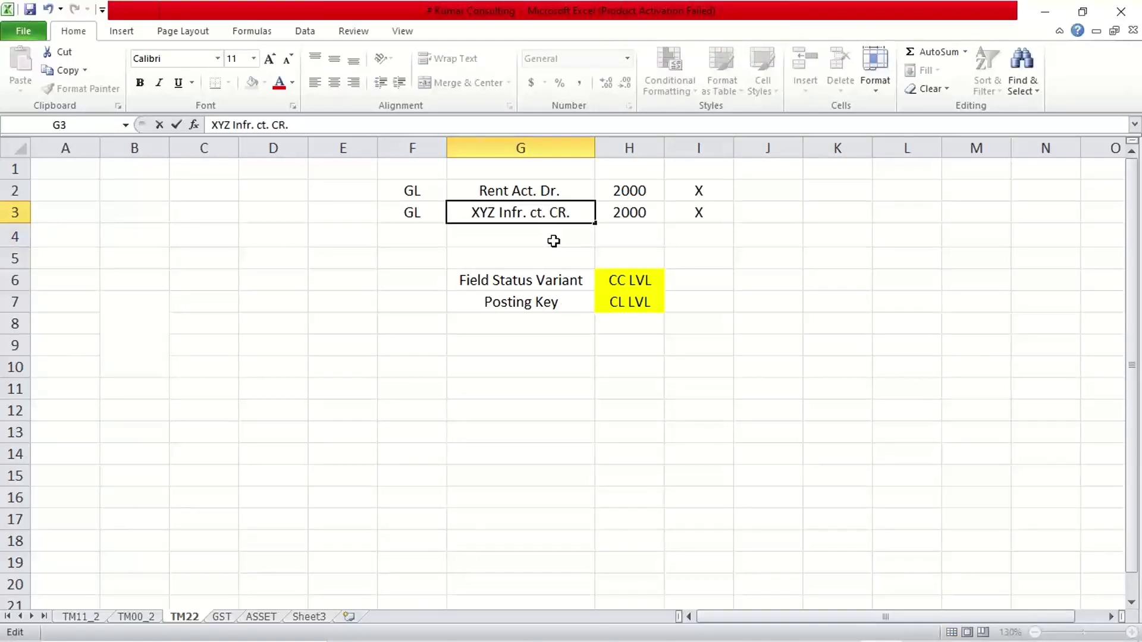
{"action": "type", "text": "A"}
{"action": "key", "text": "Return"}
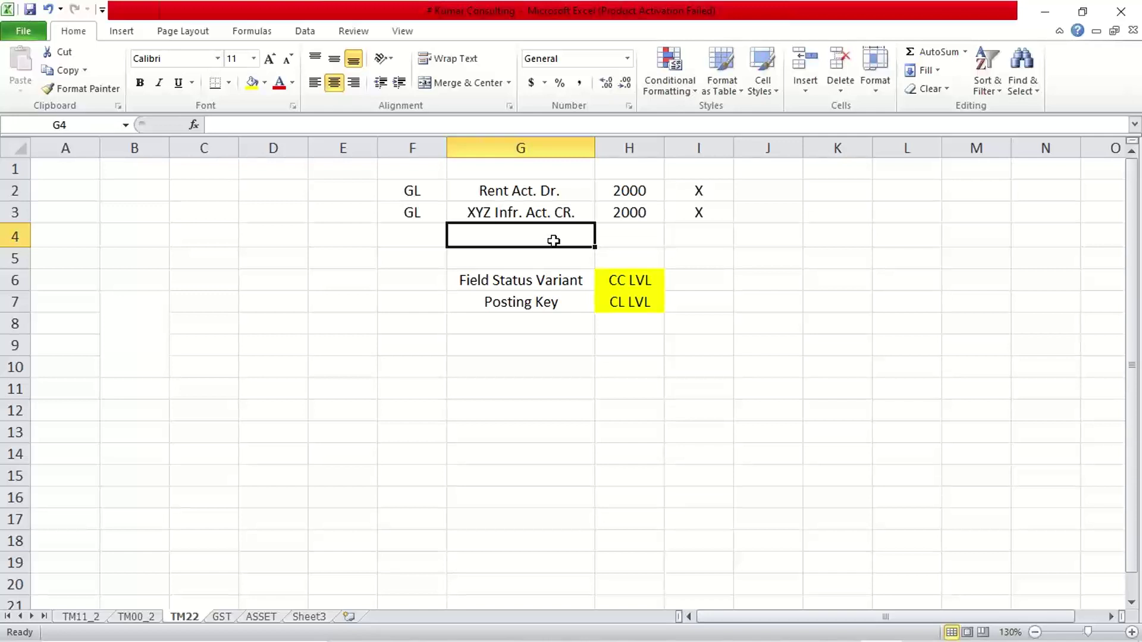
Compare the rent debit account in G2 with the XYZ Infr. credit account in G3
{"action": "left_click", "coordinate": [468, 208]}
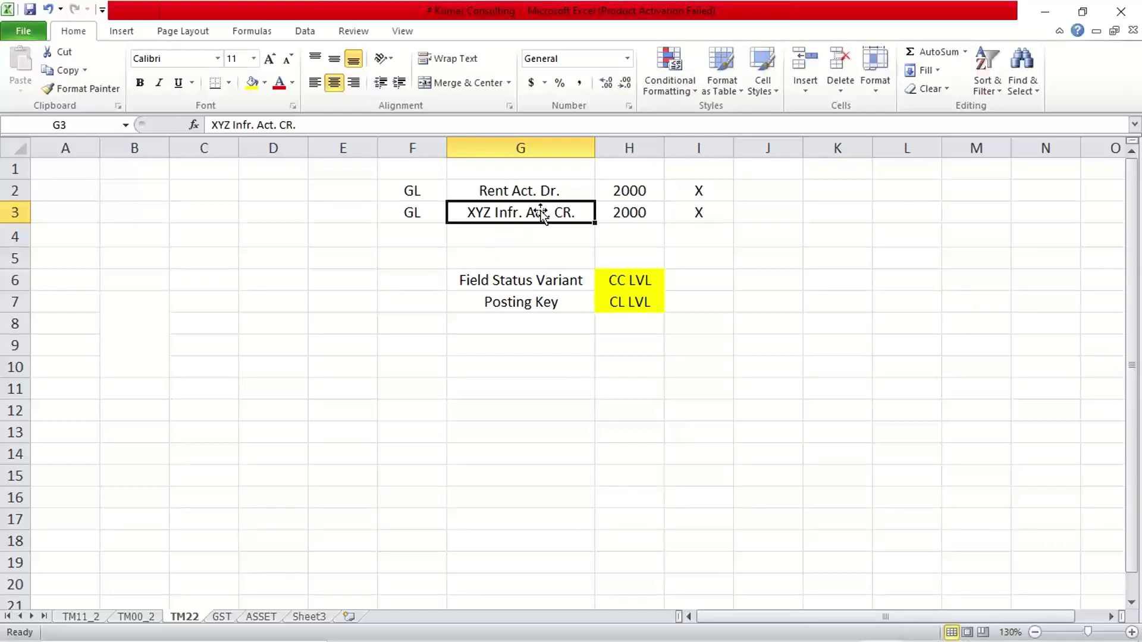
{"action": "left_click", "coordinate": [513, 191]}
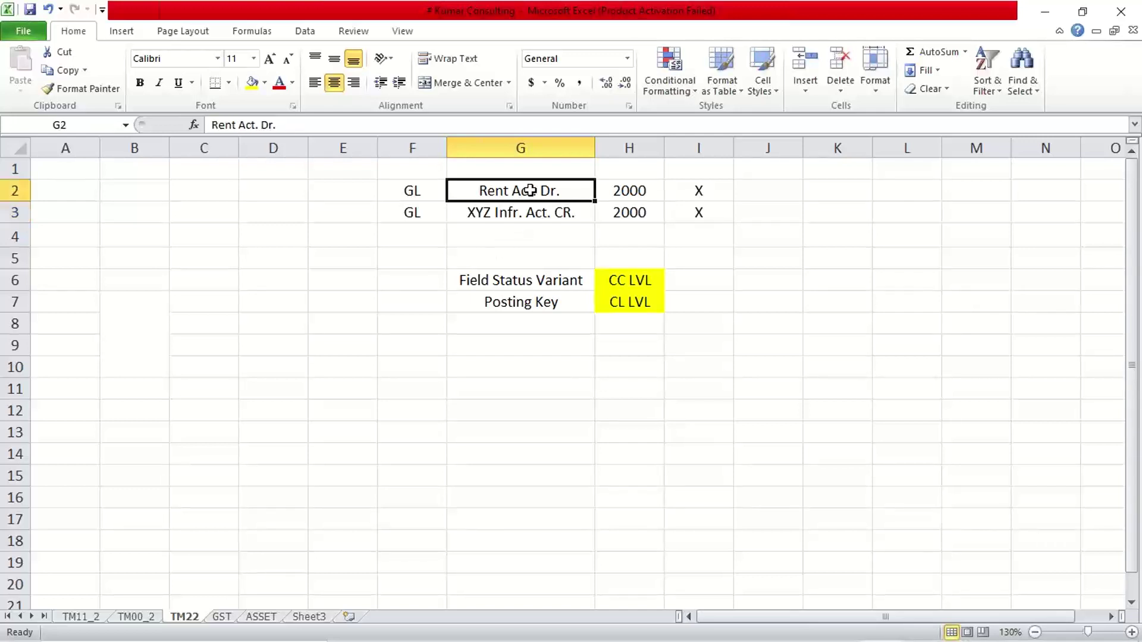
{"action": "left_click", "coordinate": [501, 213]}
{"action": "left_click", "coordinate": [517, 191]}
{"action": "left_click", "coordinate": [517, 212]}
{"action": "left_click", "coordinate": [518, 191]}
{"action": "left_click", "coordinate": [517, 210]}
{"action": "left_click", "coordinate": [523, 191]}
{"action": "left_click", "coordinate": [515, 208]}
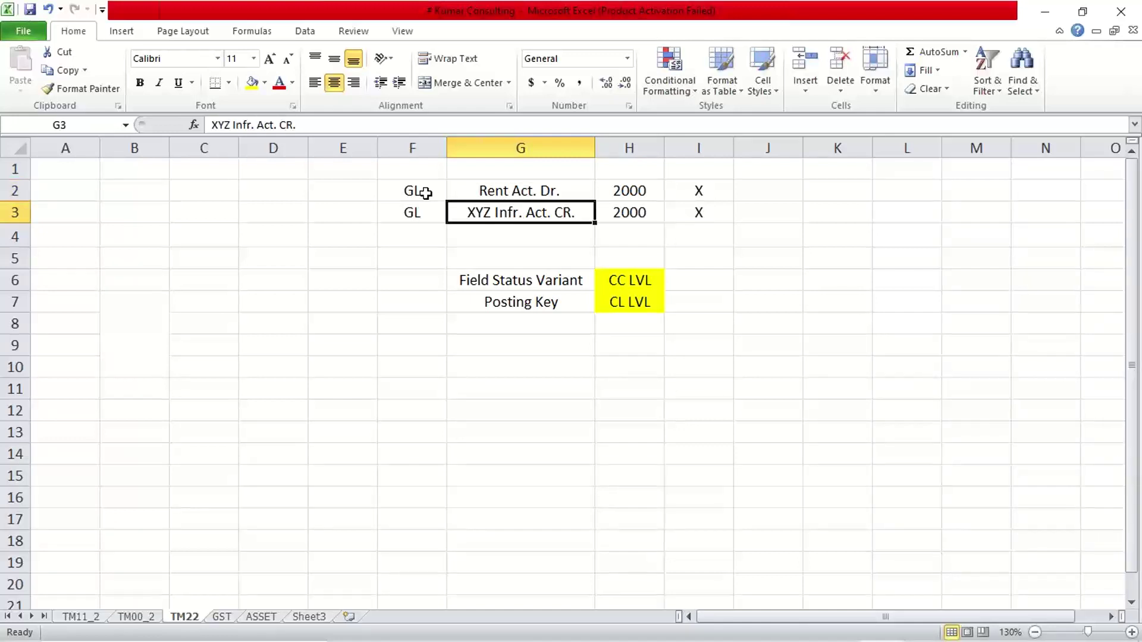
Replace the account type of the credit line in F3 with "vendor"
{"action": "left_click", "coordinate": [414, 213]}
{"action": "type", "text": "ve"}
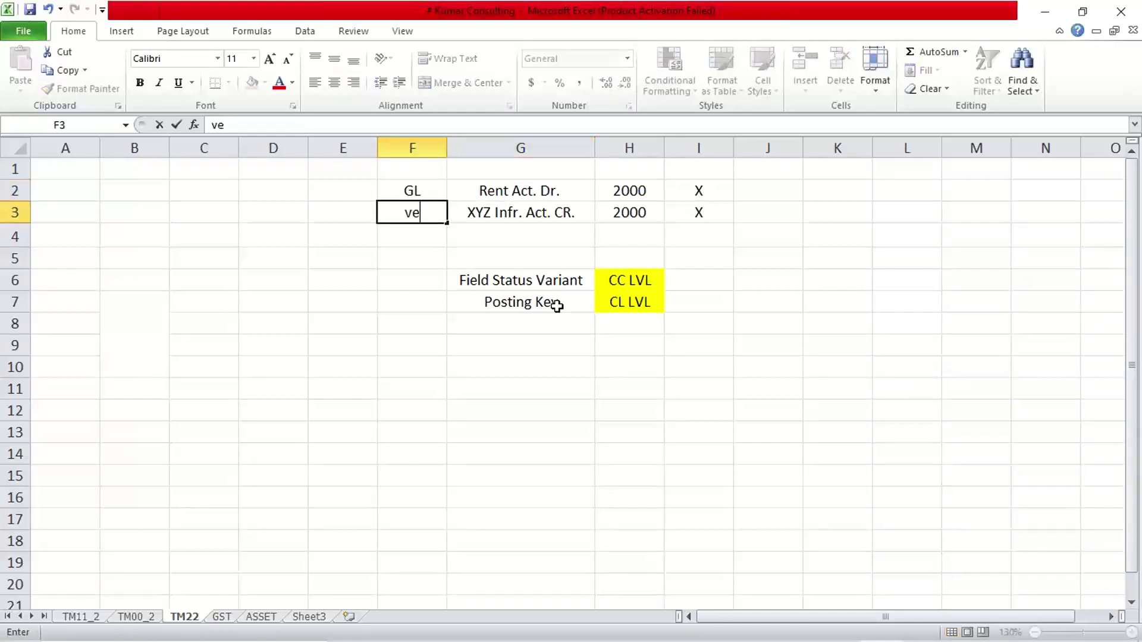
{"action": "type", "text": "ndor"}
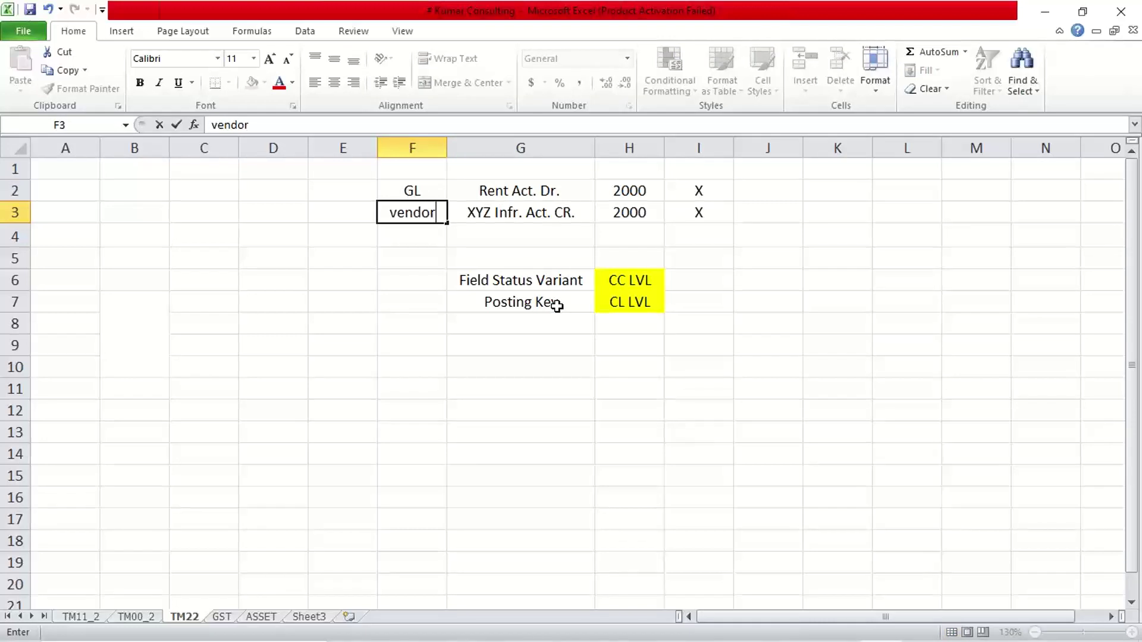
{"action": "key", "text": "Return"}
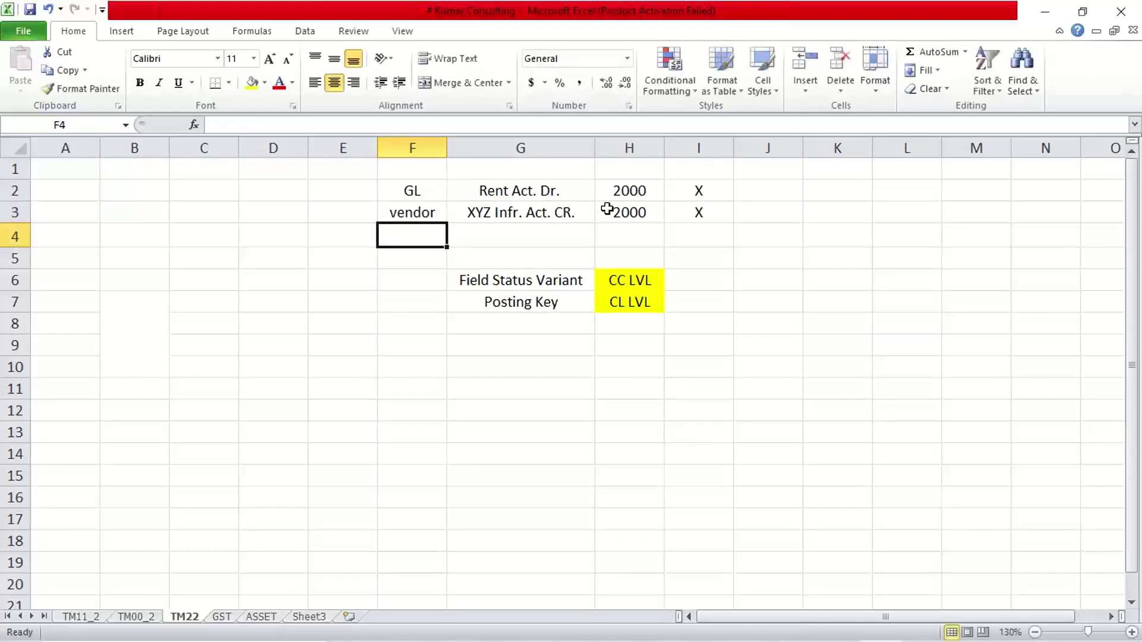
Review the amounts in H2:H3 and go through the debit and credit journal lines in F2:H3
{"action": "left_click", "coordinate": [623, 200]}
{"action": "left_click", "coordinate": [624, 213]}
{"action": "left_click", "coordinate": [623, 191]}
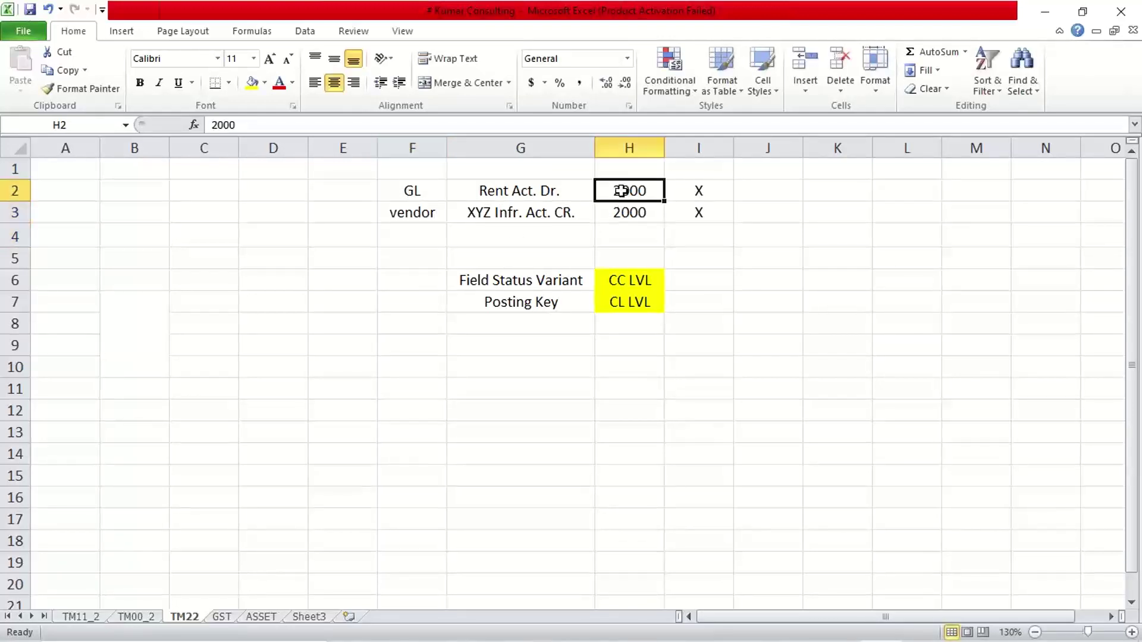
{"action": "left_click", "coordinate": [630, 220]}
{"action": "left_click", "coordinate": [625, 190]}
{"action": "left_click_drag", "start_coordinate": [474, 191], "coordinate": [492, 214]}
{"action": "left_click_drag", "start_coordinate": [415, 189], "coordinate": [625, 191]}
{"action": "left_click", "coordinate": [625, 191]}
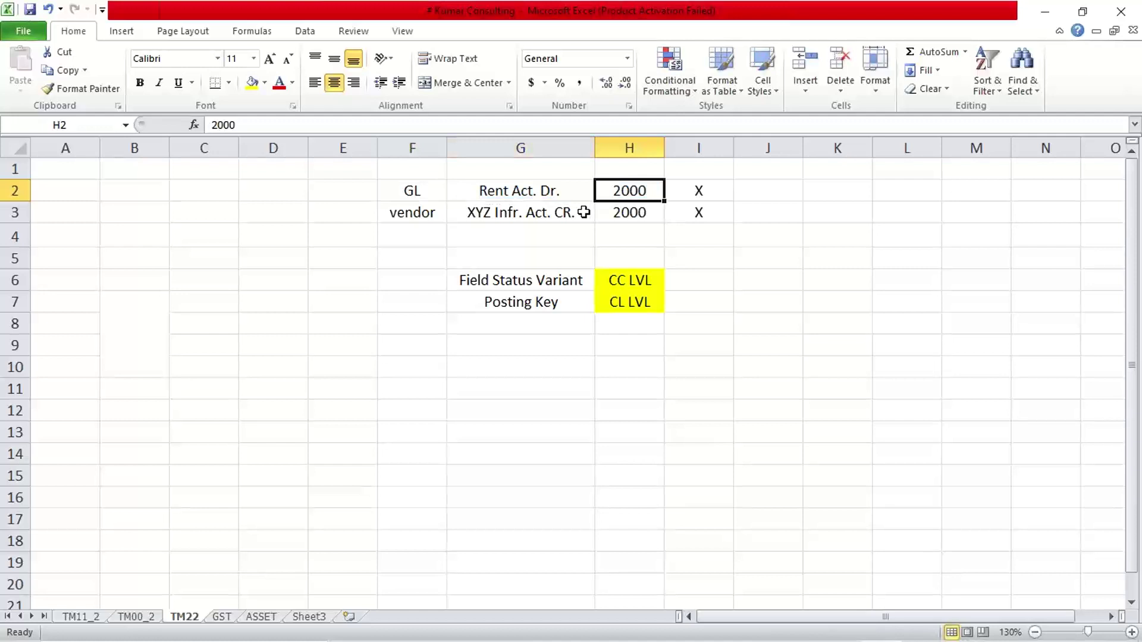
{"action": "left_click_drag", "start_coordinate": [413, 216], "coordinate": [621, 213]}
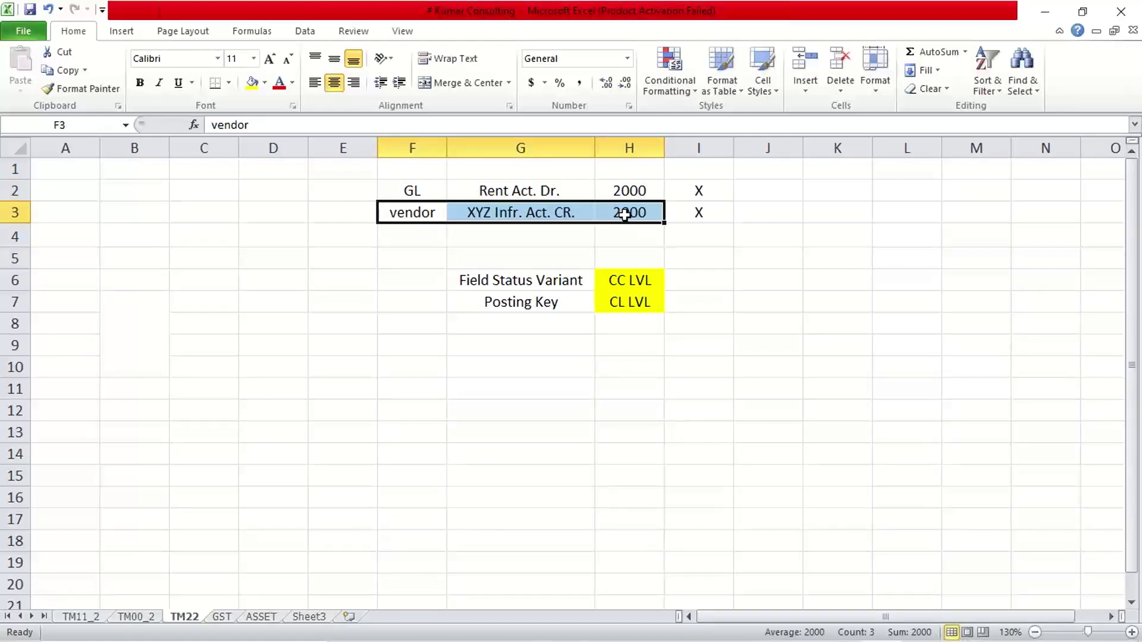
Compare the vendor line in F3:H3 with the GL line in F2:H2, including their amounts
{"action": "left_click", "coordinate": [341, 294]}
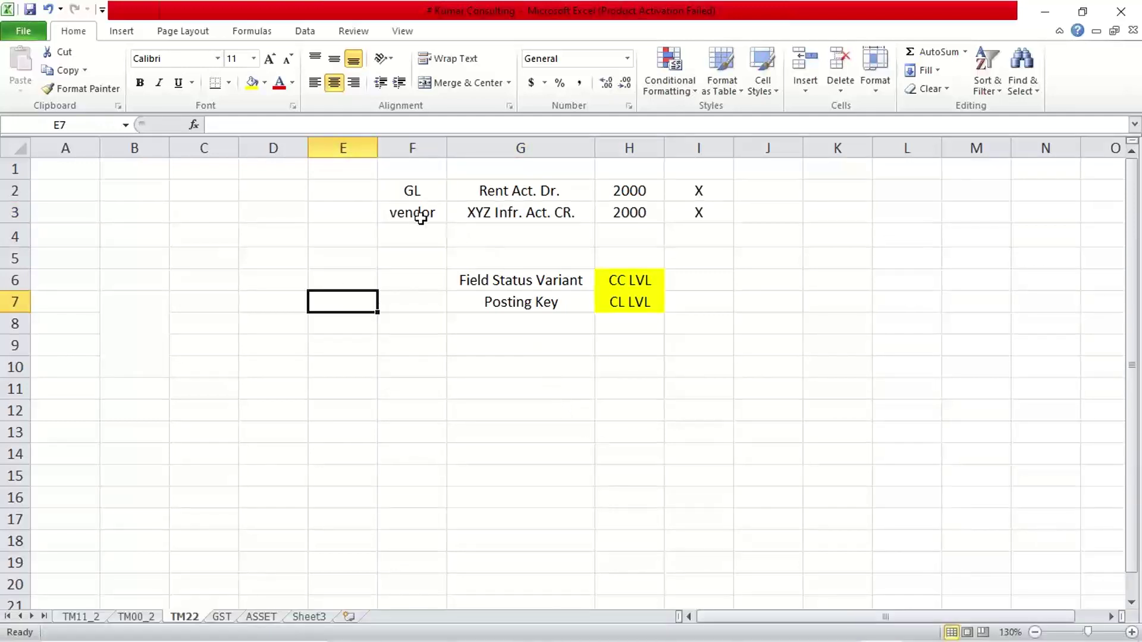
{"action": "left_click_drag", "start_coordinate": [423, 216], "coordinate": [608, 208]}
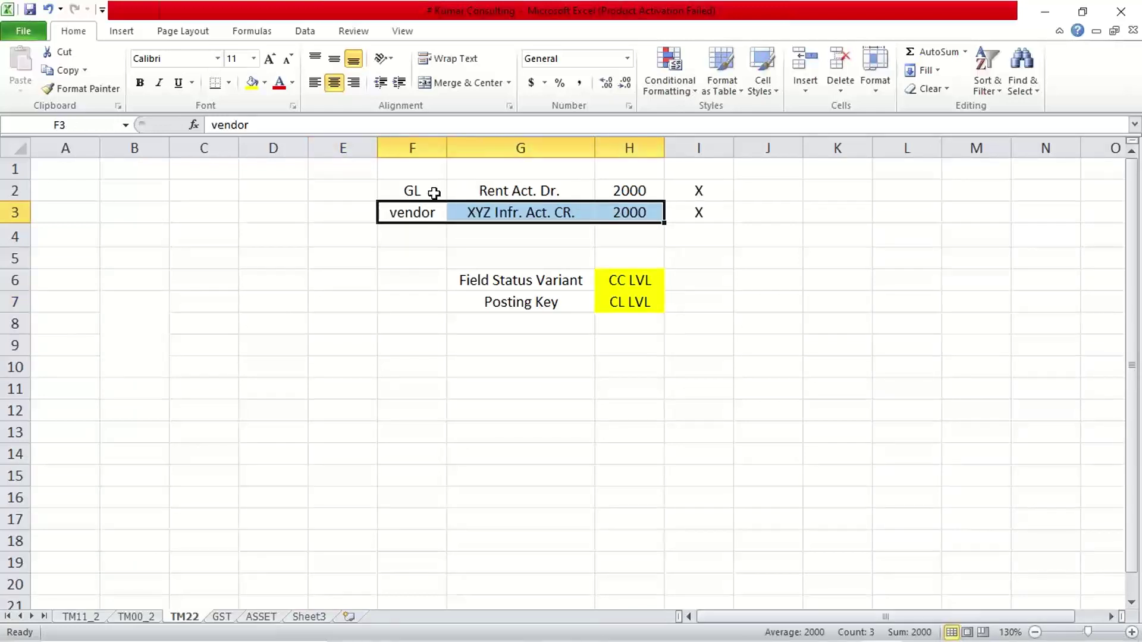
{"action": "left_click", "coordinate": [632, 210]}
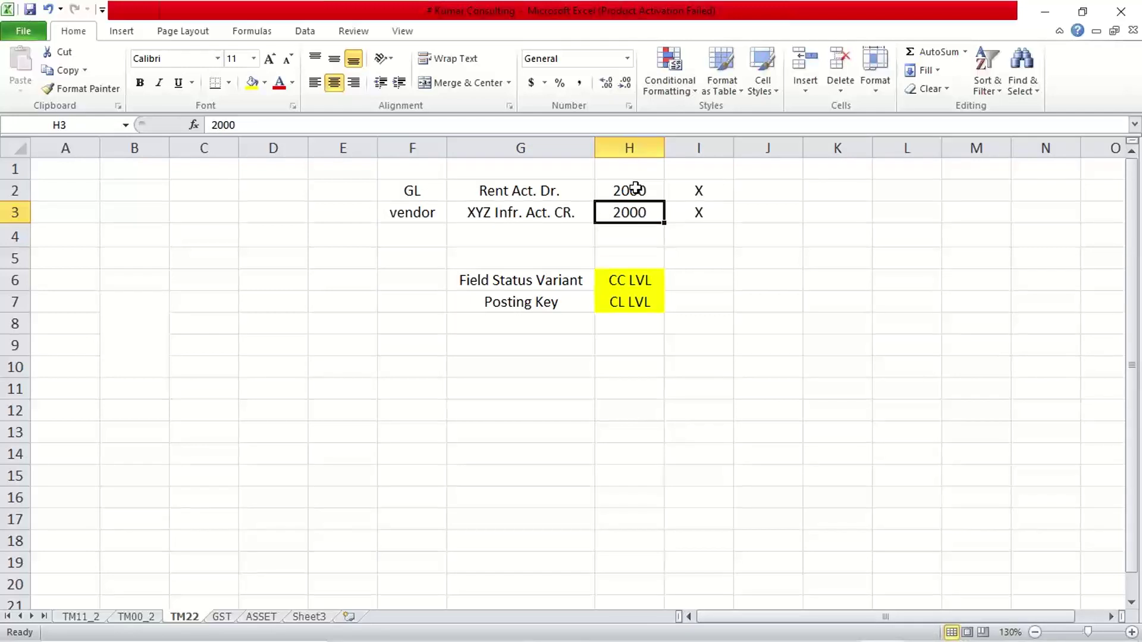
{"action": "left_click", "coordinate": [634, 188]}
{"action": "left_click_drag", "start_coordinate": [423, 191], "coordinate": [648, 191]}
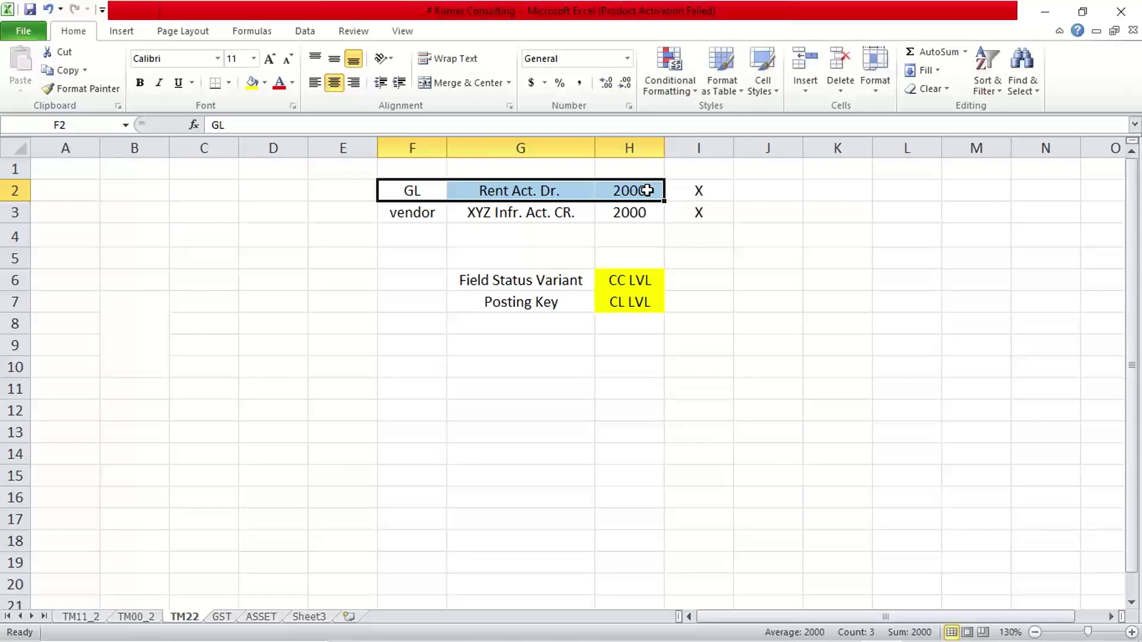
{"action": "left_click", "coordinate": [632, 261]}
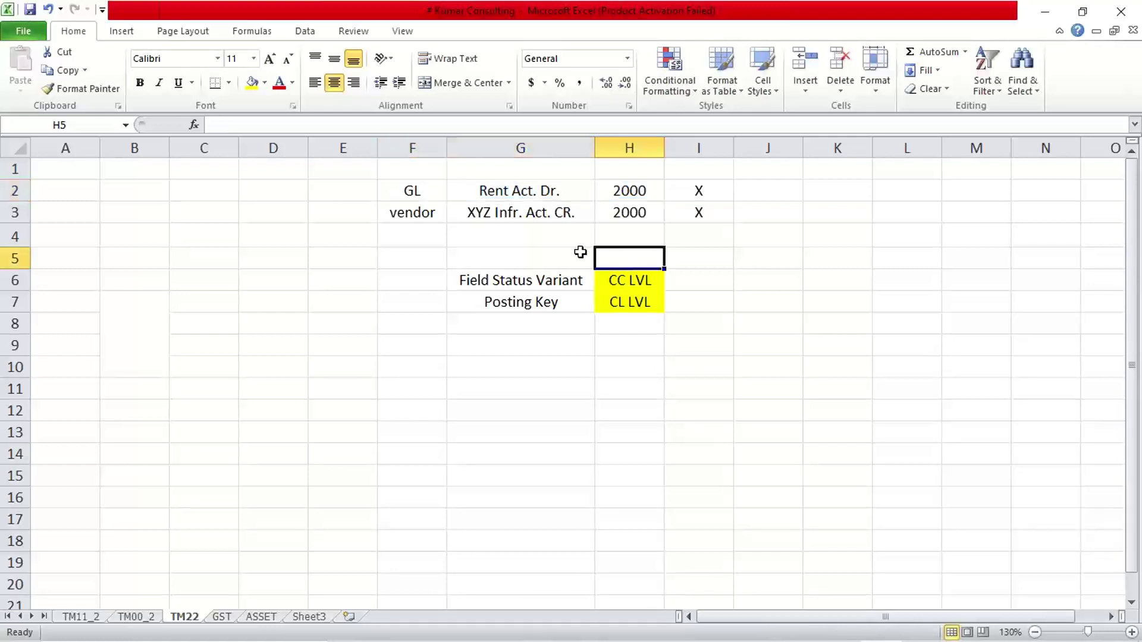
{"action": "left_click", "coordinate": [637, 402]}
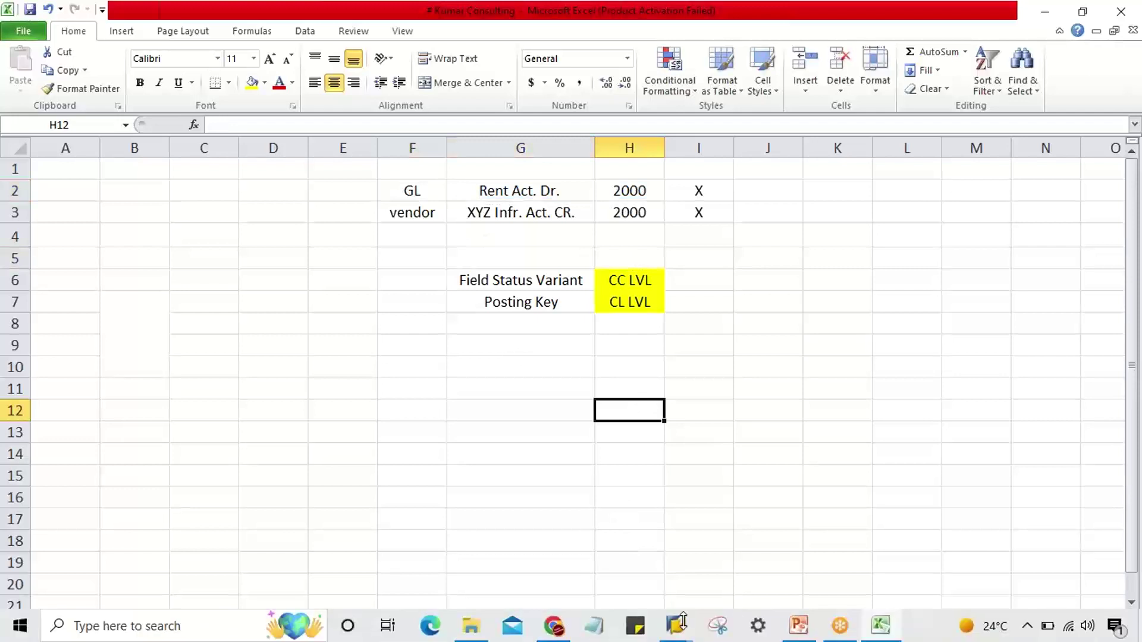
{"action": "left_click_drag", "start_coordinate": [413, 215], "coordinate": [632, 211]}
{"action": "left_click_drag", "start_coordinate": [592, 429], "coordinate": [633, 477]}
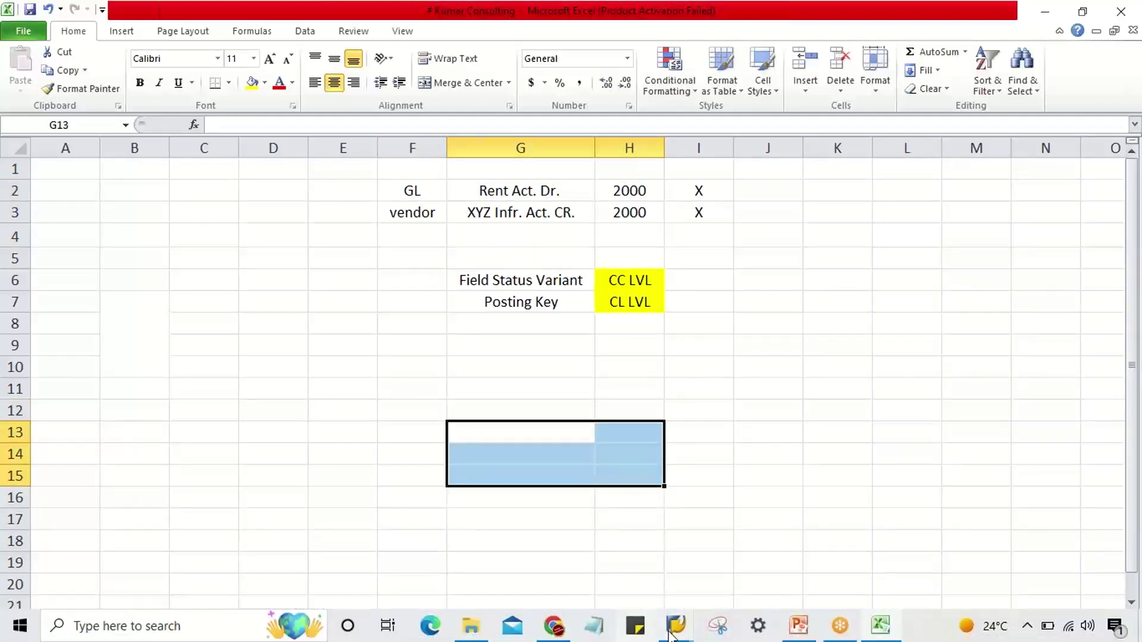
Switch to the SAP FI Tolerance Groups details and compare the Amount per document and Amount per open item account item limits
{"action": "left_click", "coordinate": [675, 623]}
{"action": "left_click", "coordinate": [603, 569]}
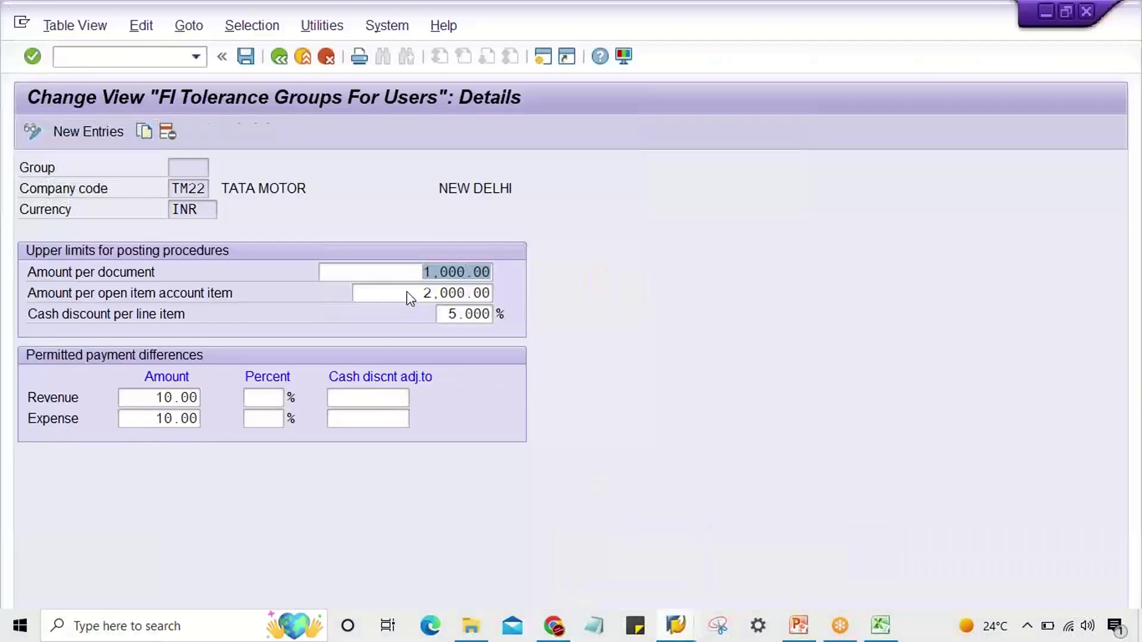
{"action": "left_click", "coordinate": [412, 291]}
{"action": "left_click", "coordinate": [410, 269]}
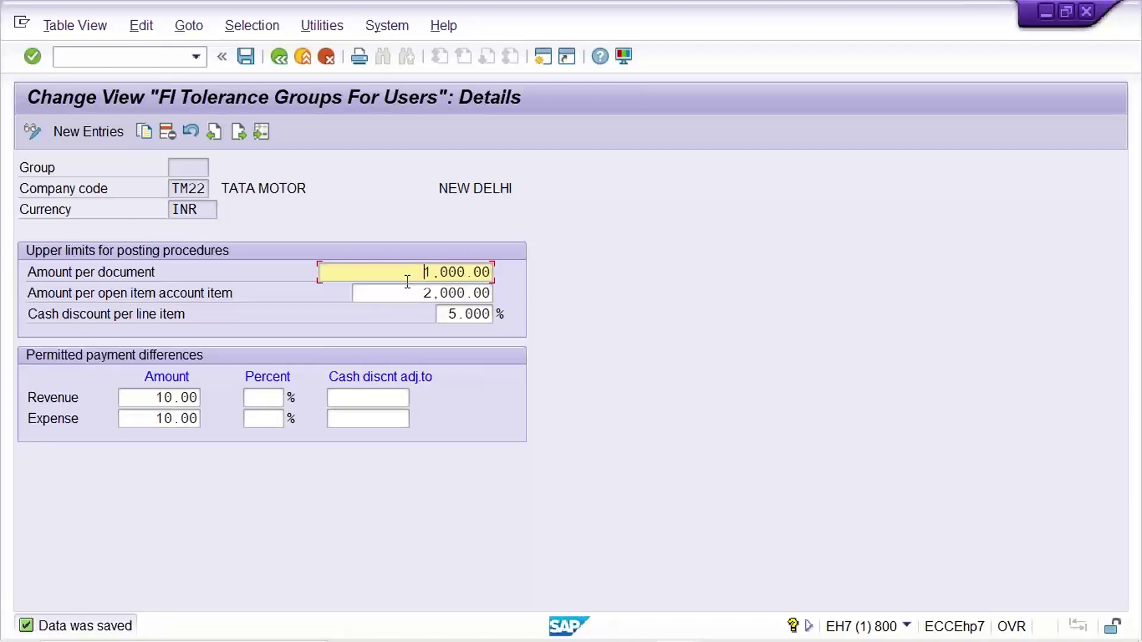
{"action": "left_click_drag", "start_coordinate": [418, 275], "coordinate": [527, 264]}
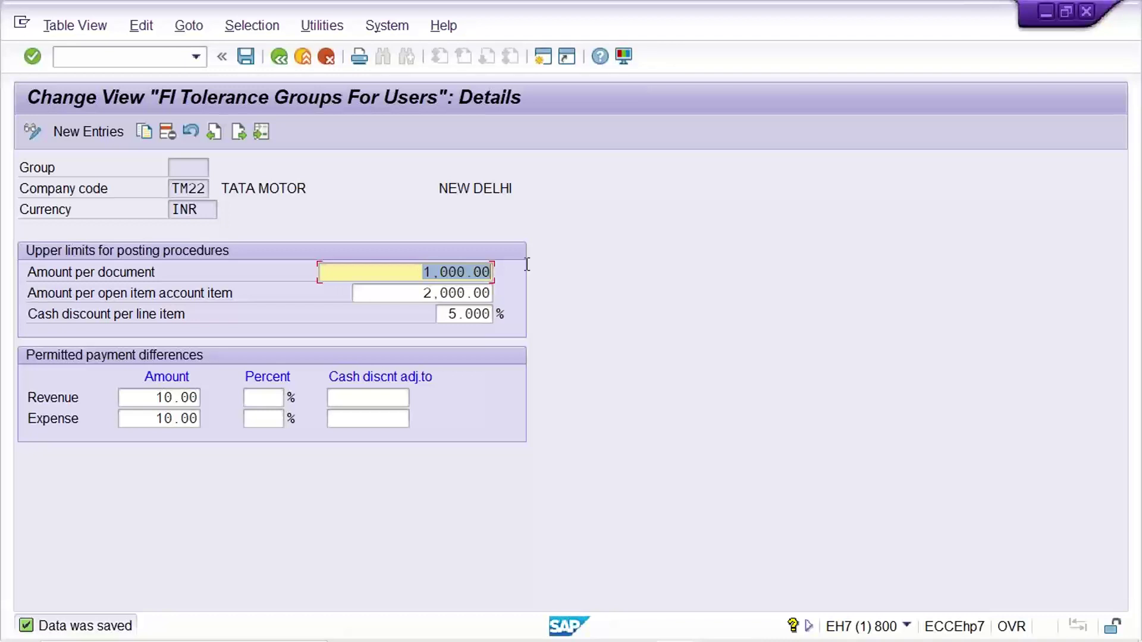
{"action": "left_click", "coordinate": [419, 273]}
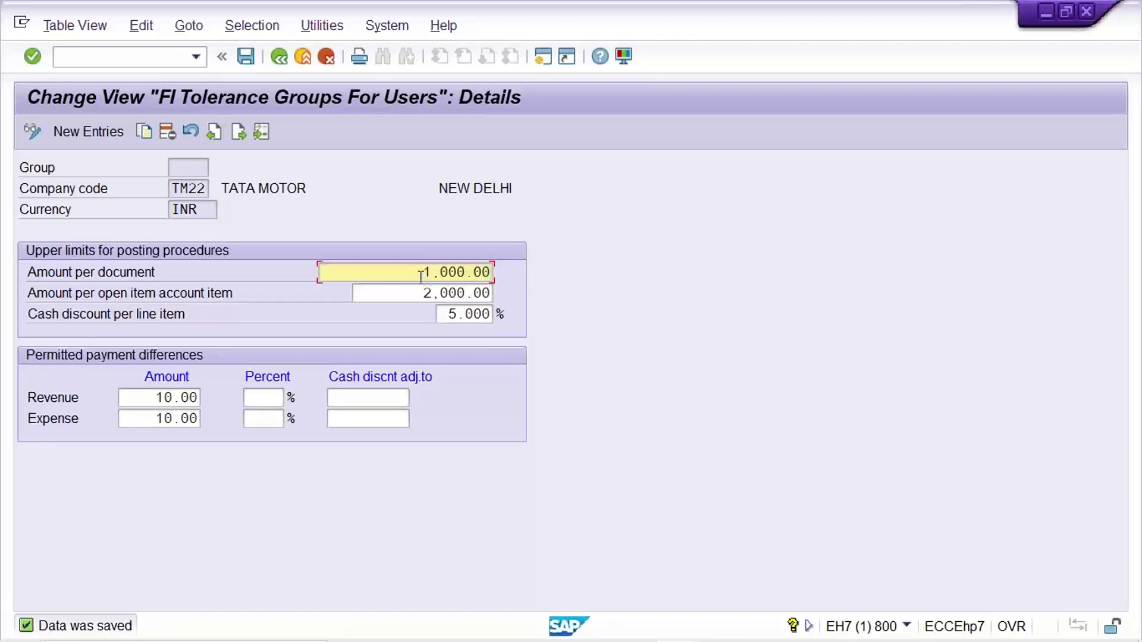
{"action": "key", "text": "Tab"}
{"action": "left_click", "coordinate": [420, 272]}
{"action": "left_click", "coordinate": [423, 293]}
{"action": "left_click_drag", "start_coordinate": [401, 266], "coordinate": [552, 253]}
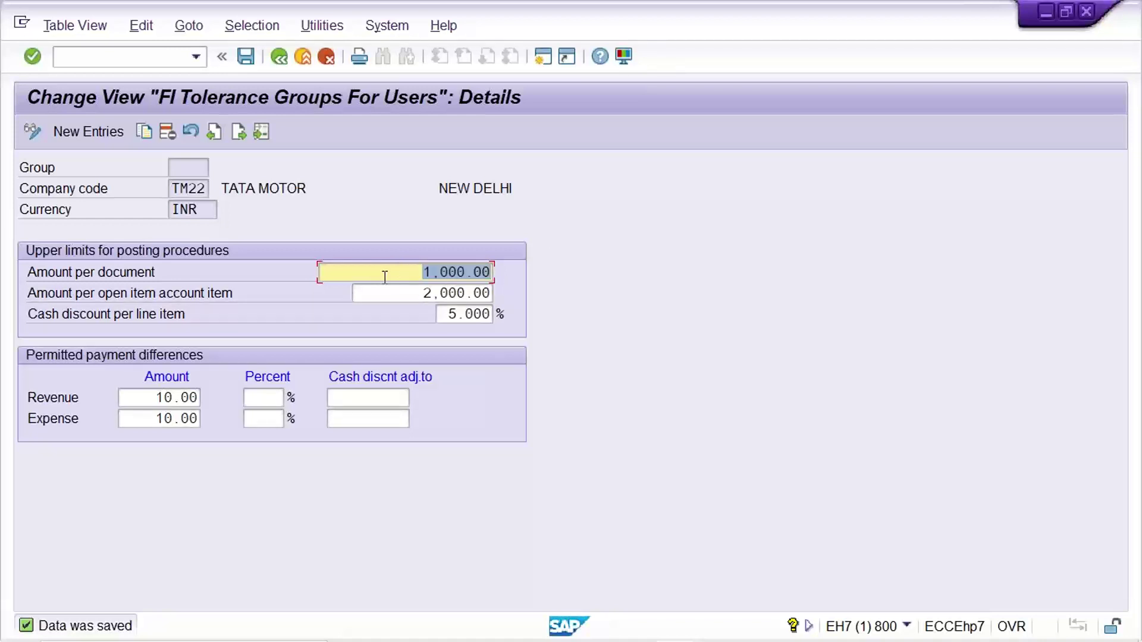
{"action": "left_click_drag", "start_coordinate": [411, 272], "coordinate": [516, 271]}
{"action": "left_click_drag", "start_coordinate": [412, 294], "coordinate": [556, 298]}
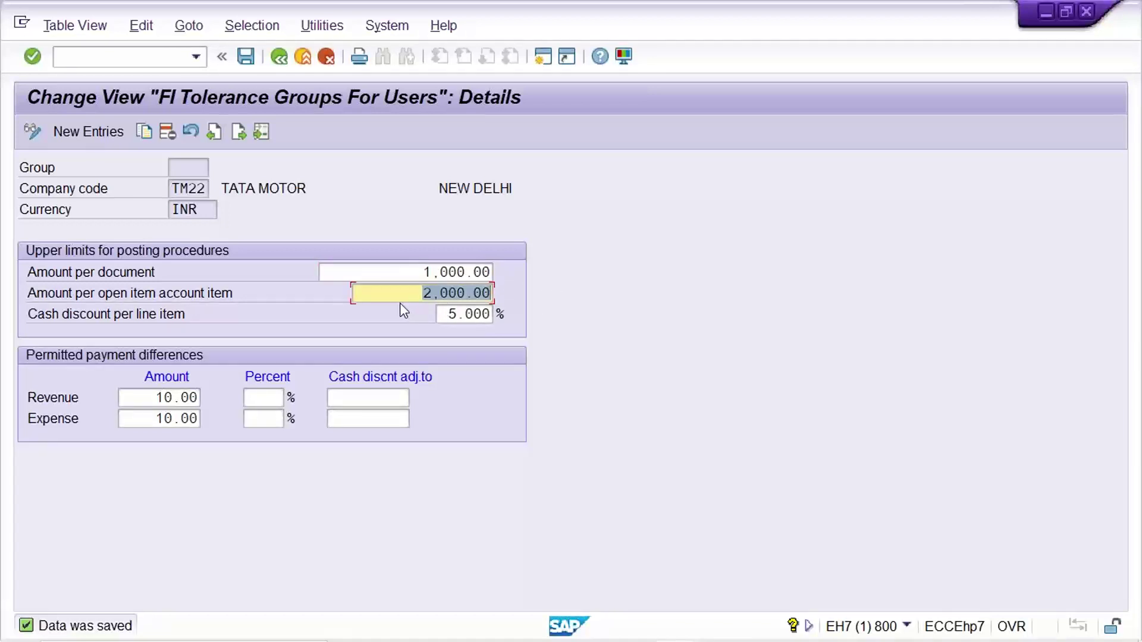
Set the Amount per document limit for company code TM22 to 2,000.00 and save the tolerance group
{"action": "left_click", "coordinate": [412, 273]}
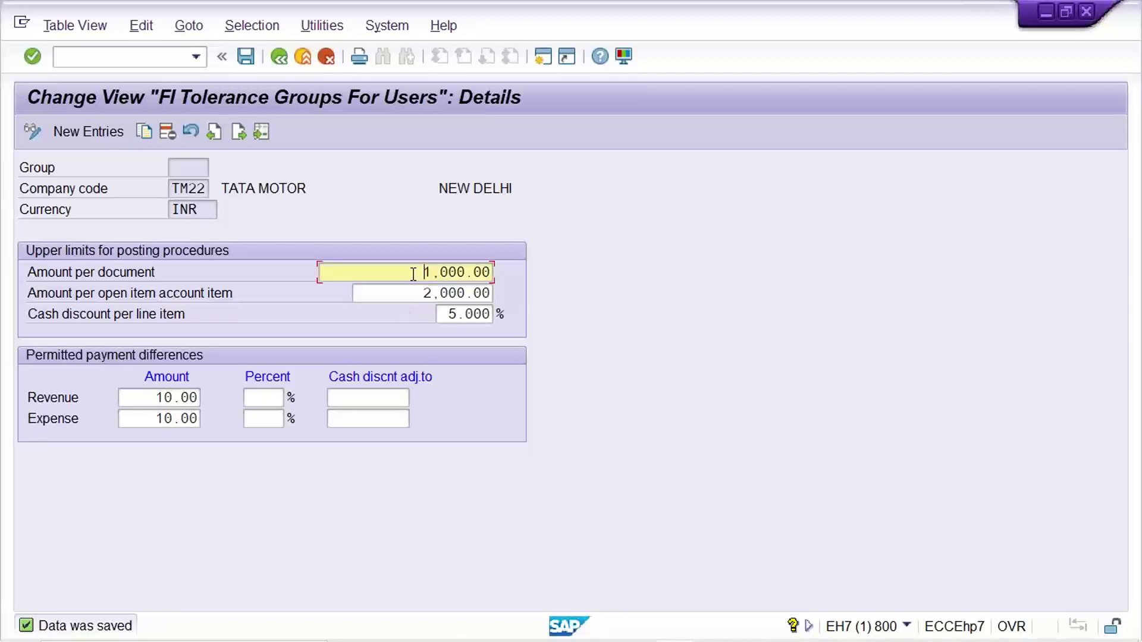
{"action": "type", "text": "3"}
{"action": "key", "text": "Left"}
{"action": "type", "text": "2"}
{"action": "left_click_drag", "start_coordinate": [413, 274], "coordinate": [525, 276]}
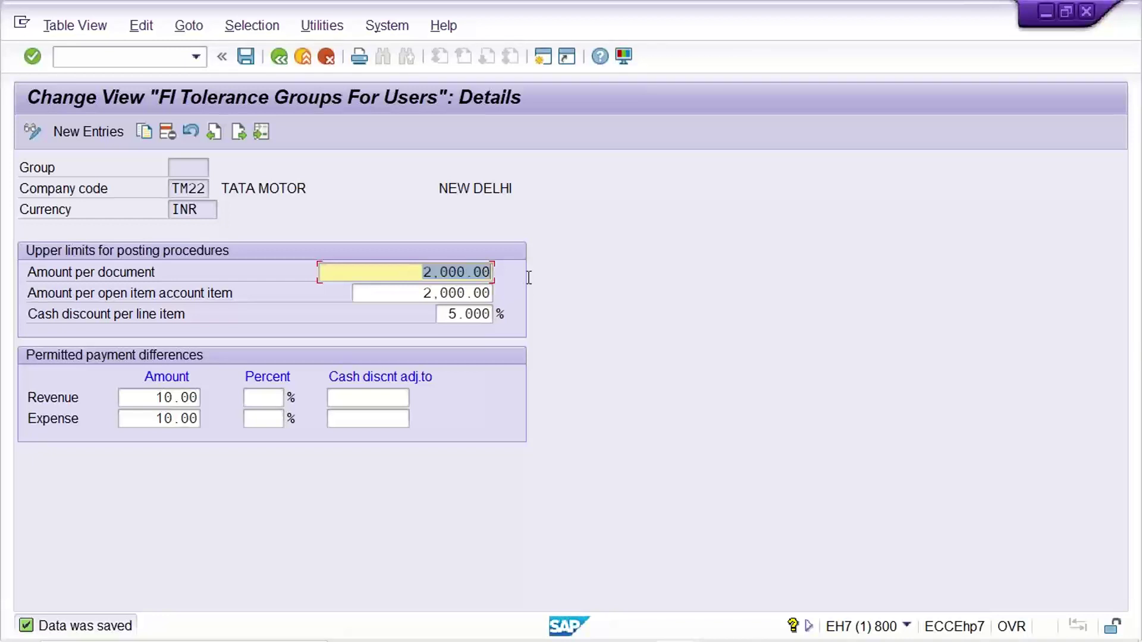
{"action": "left_click_drag", "start_coordinate": [355, 292], "coordinate": [519, 293]}
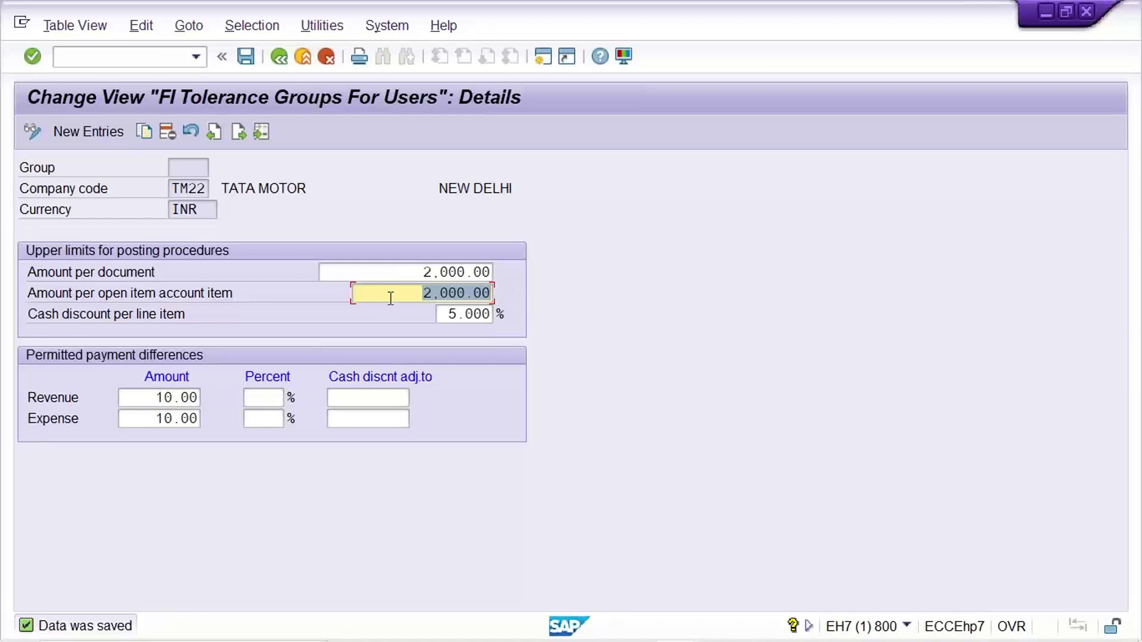
{"action": "left_click_drag", "start_coordinate": [393, 271], "coordinate": [661, 249]}
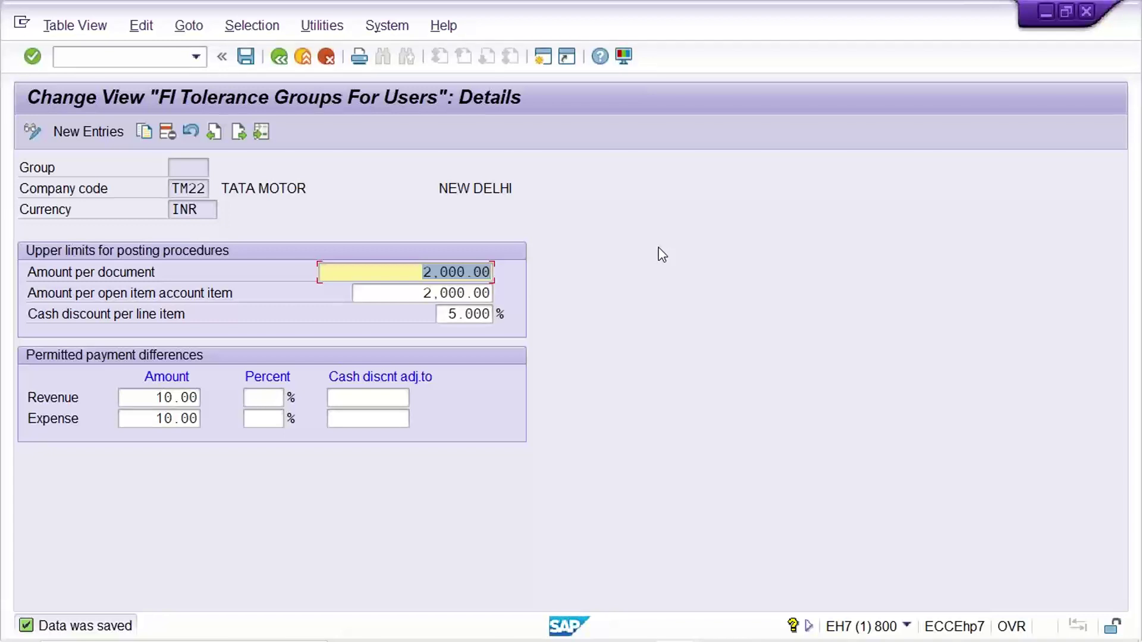
{"action": "key", "text": "ctrl+s"}
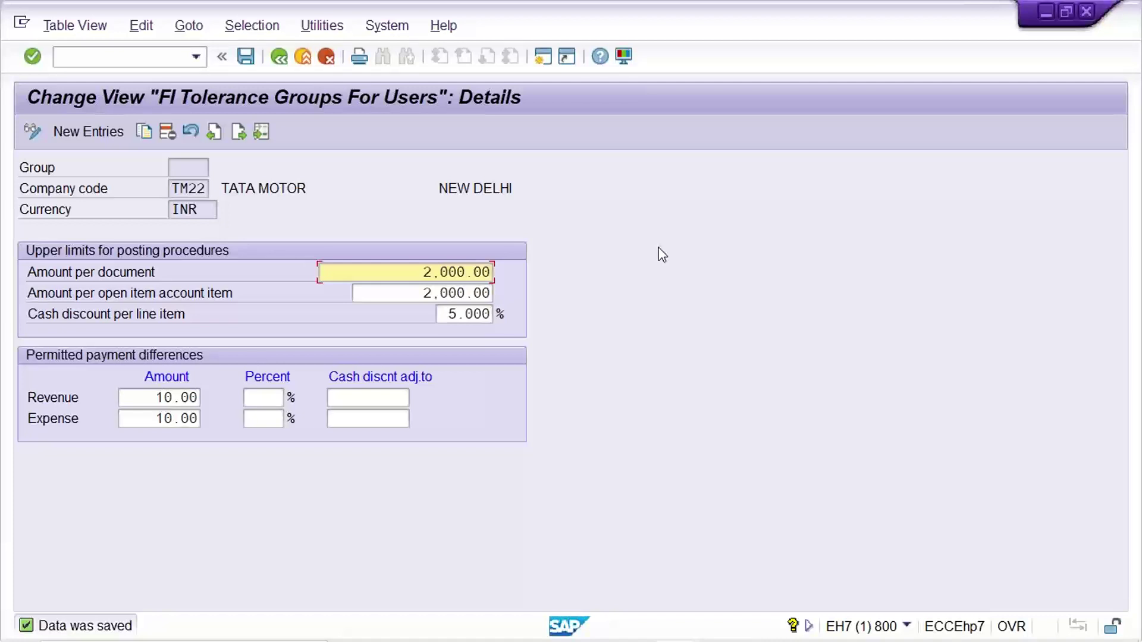
{"action": "left_click", "coordinate": [407, 291]}
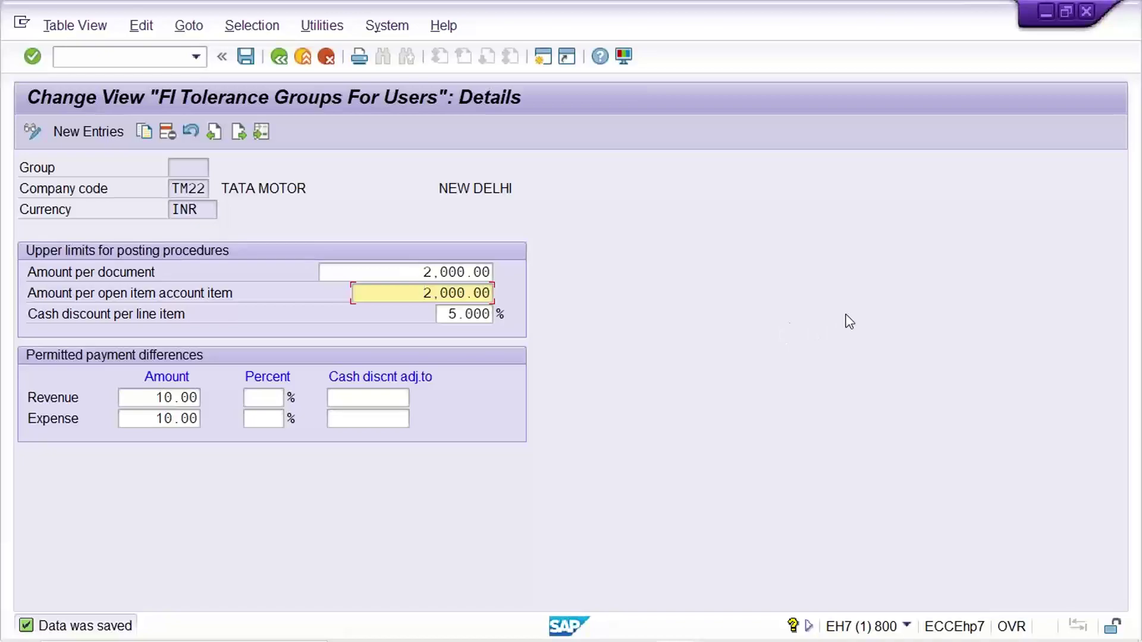